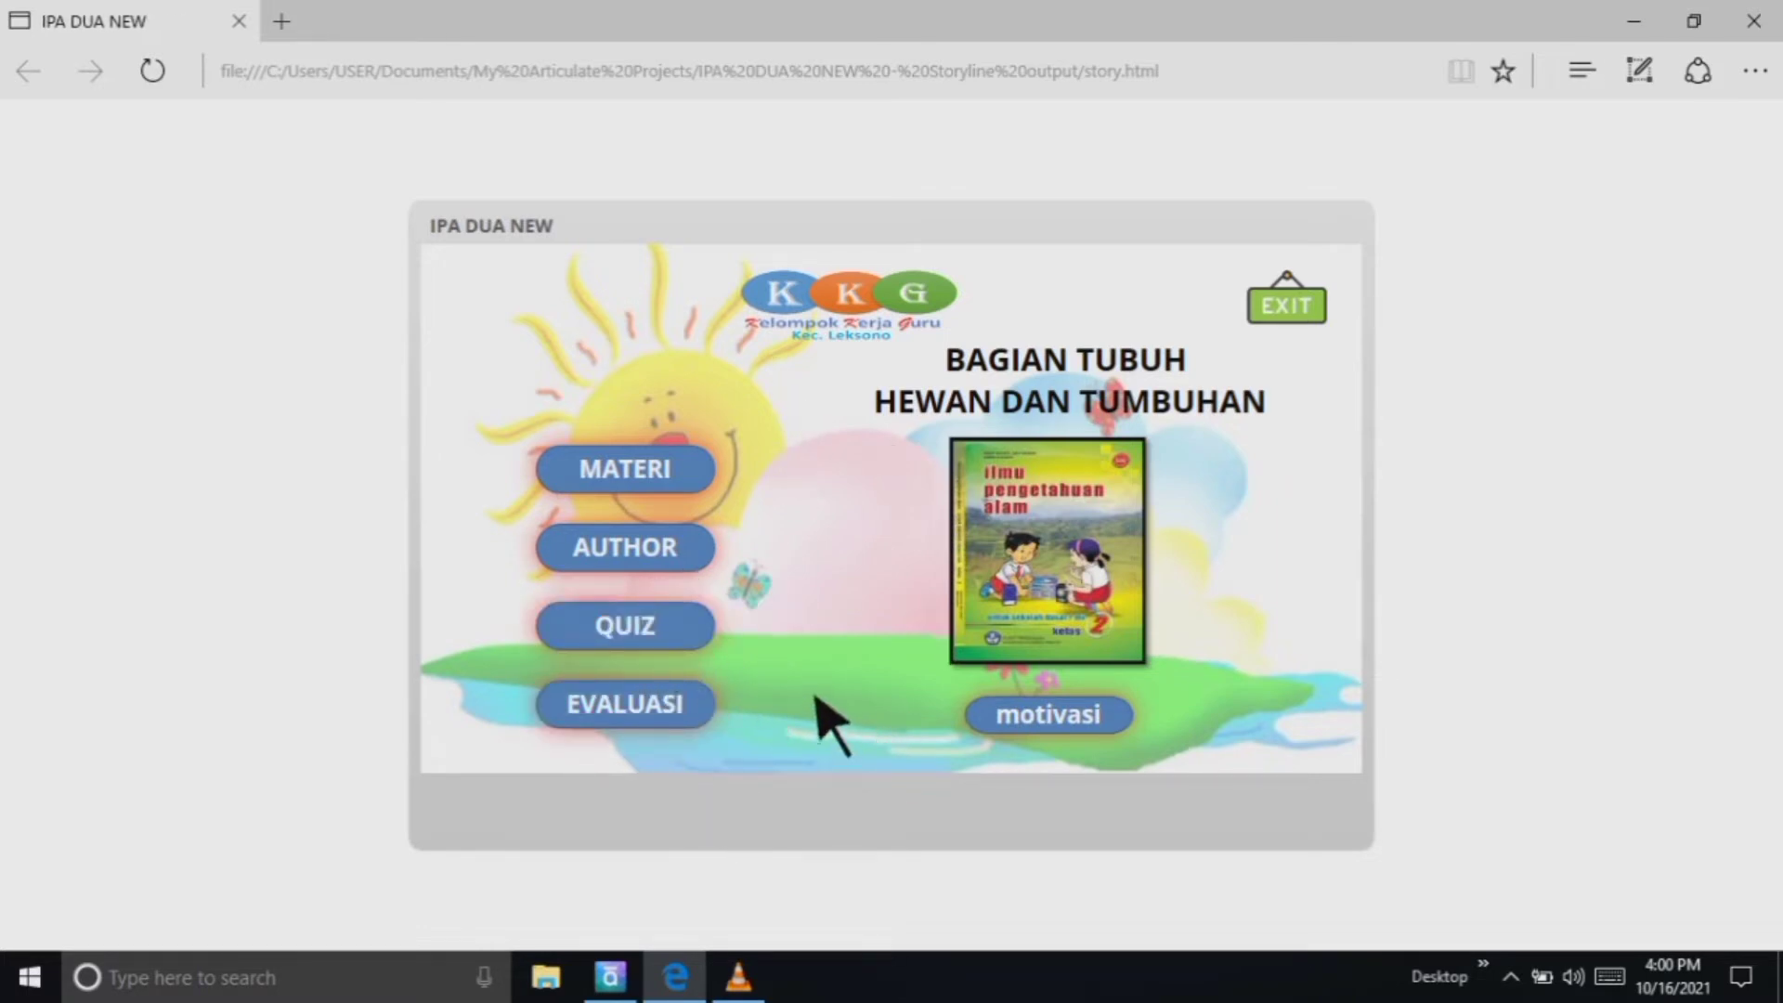
Start the quiz, answer the goldfish breathing question with Salah, submit it and continue to the following question
left_click(686, 647)
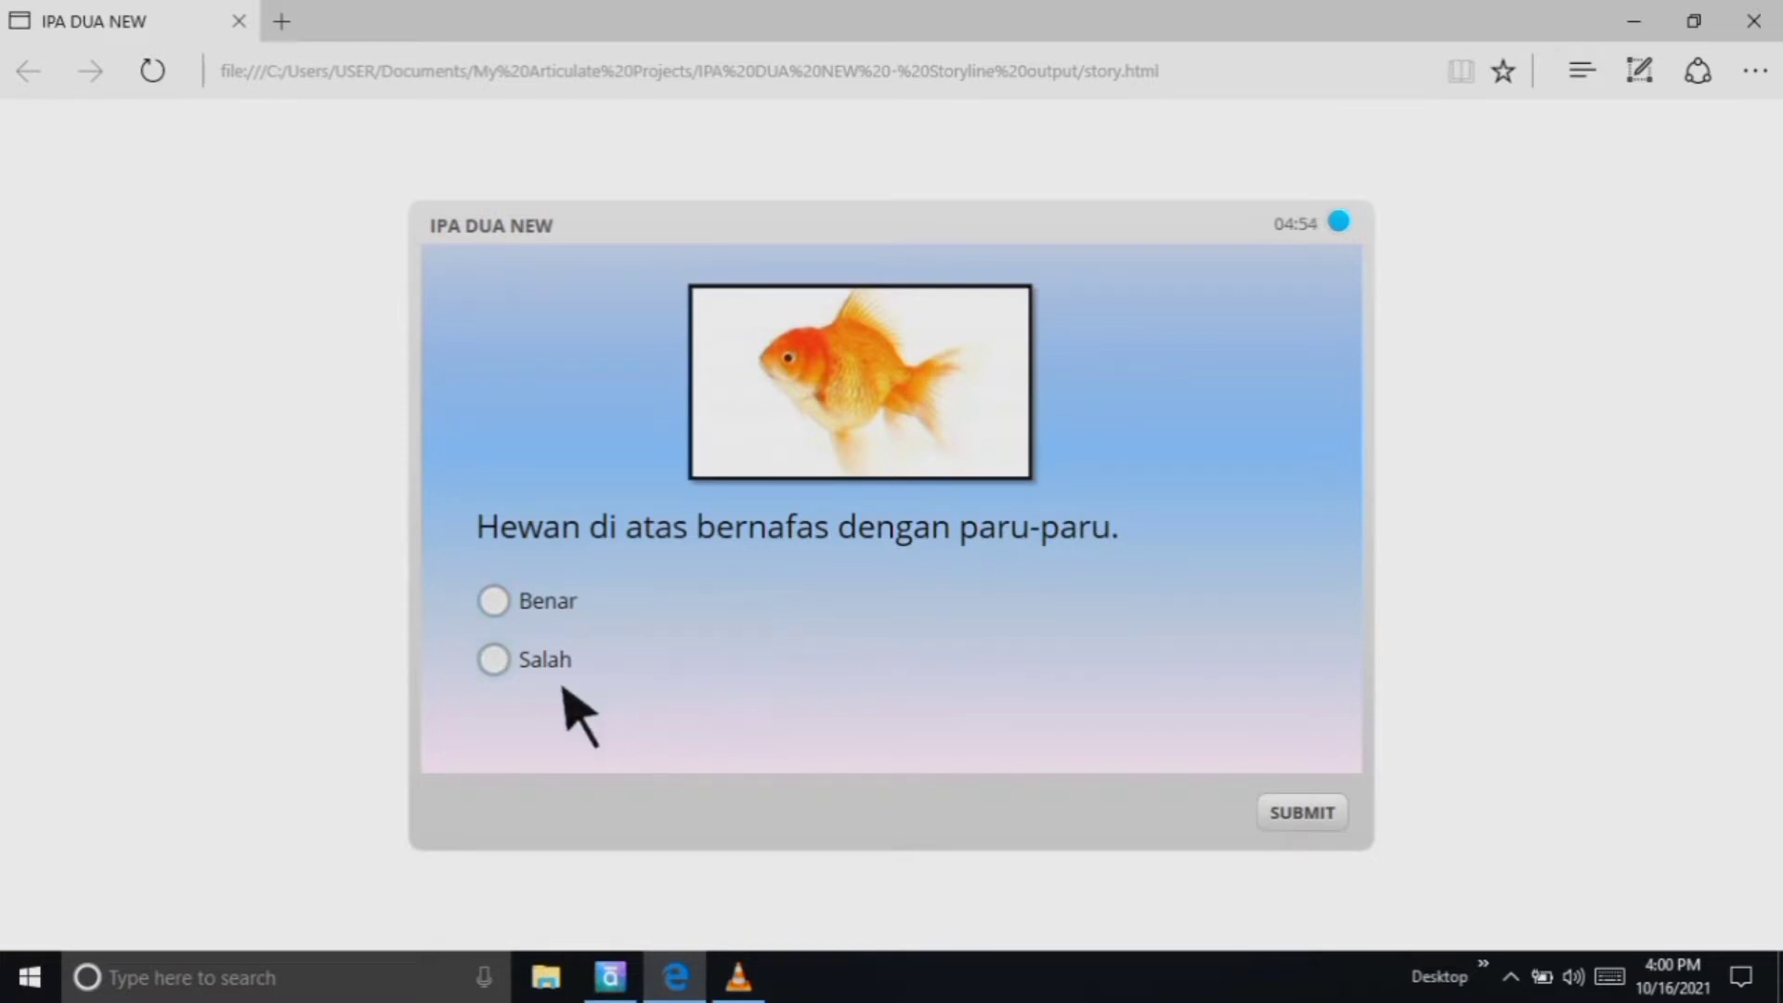
left_click(537, 672)
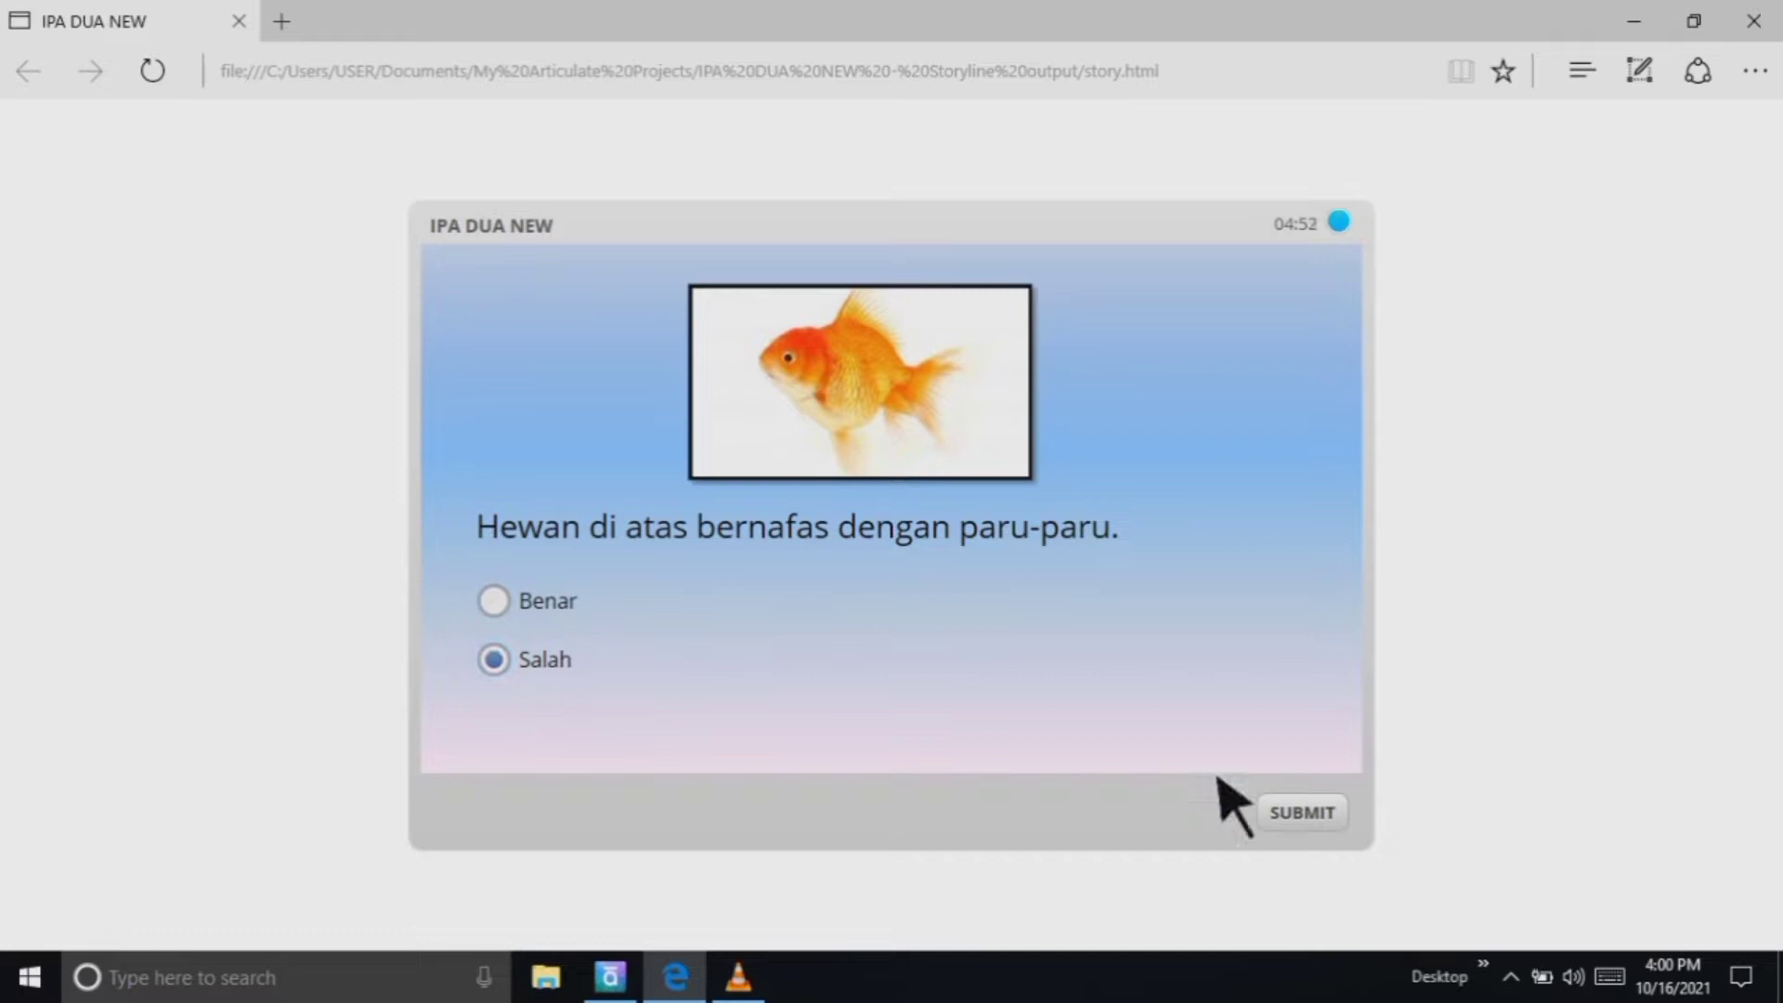
left_click(1332, 821)
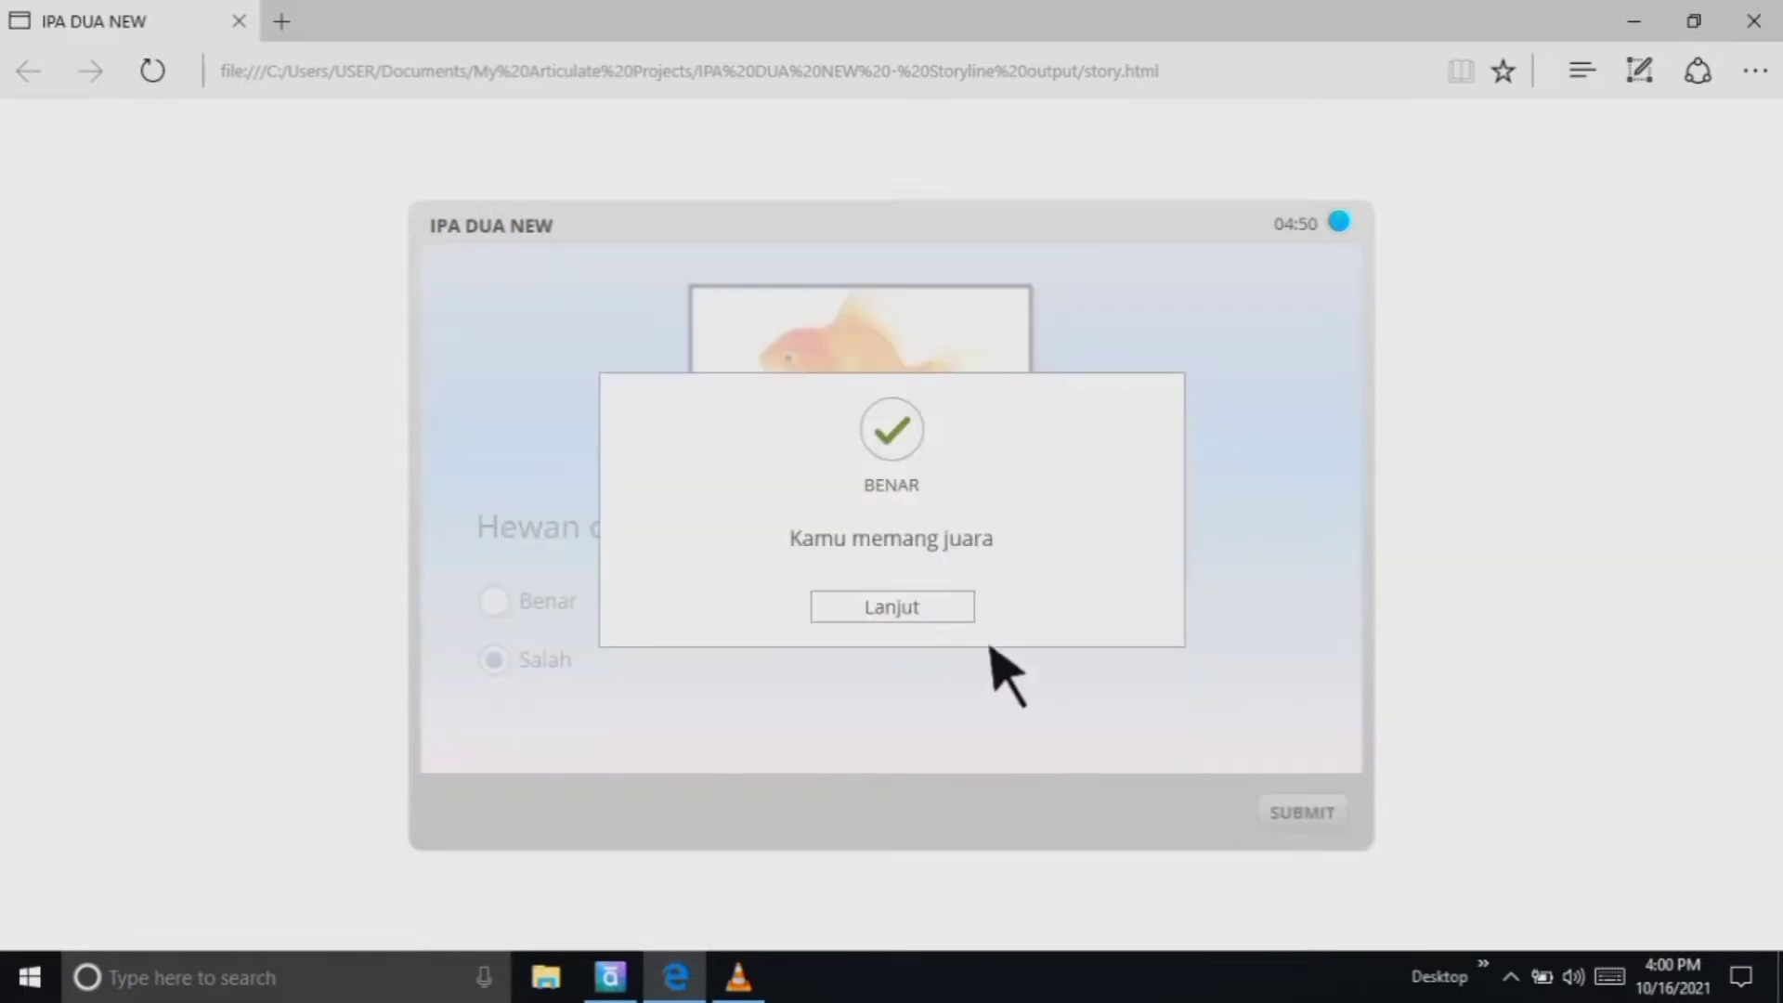
left_click(930, 617)
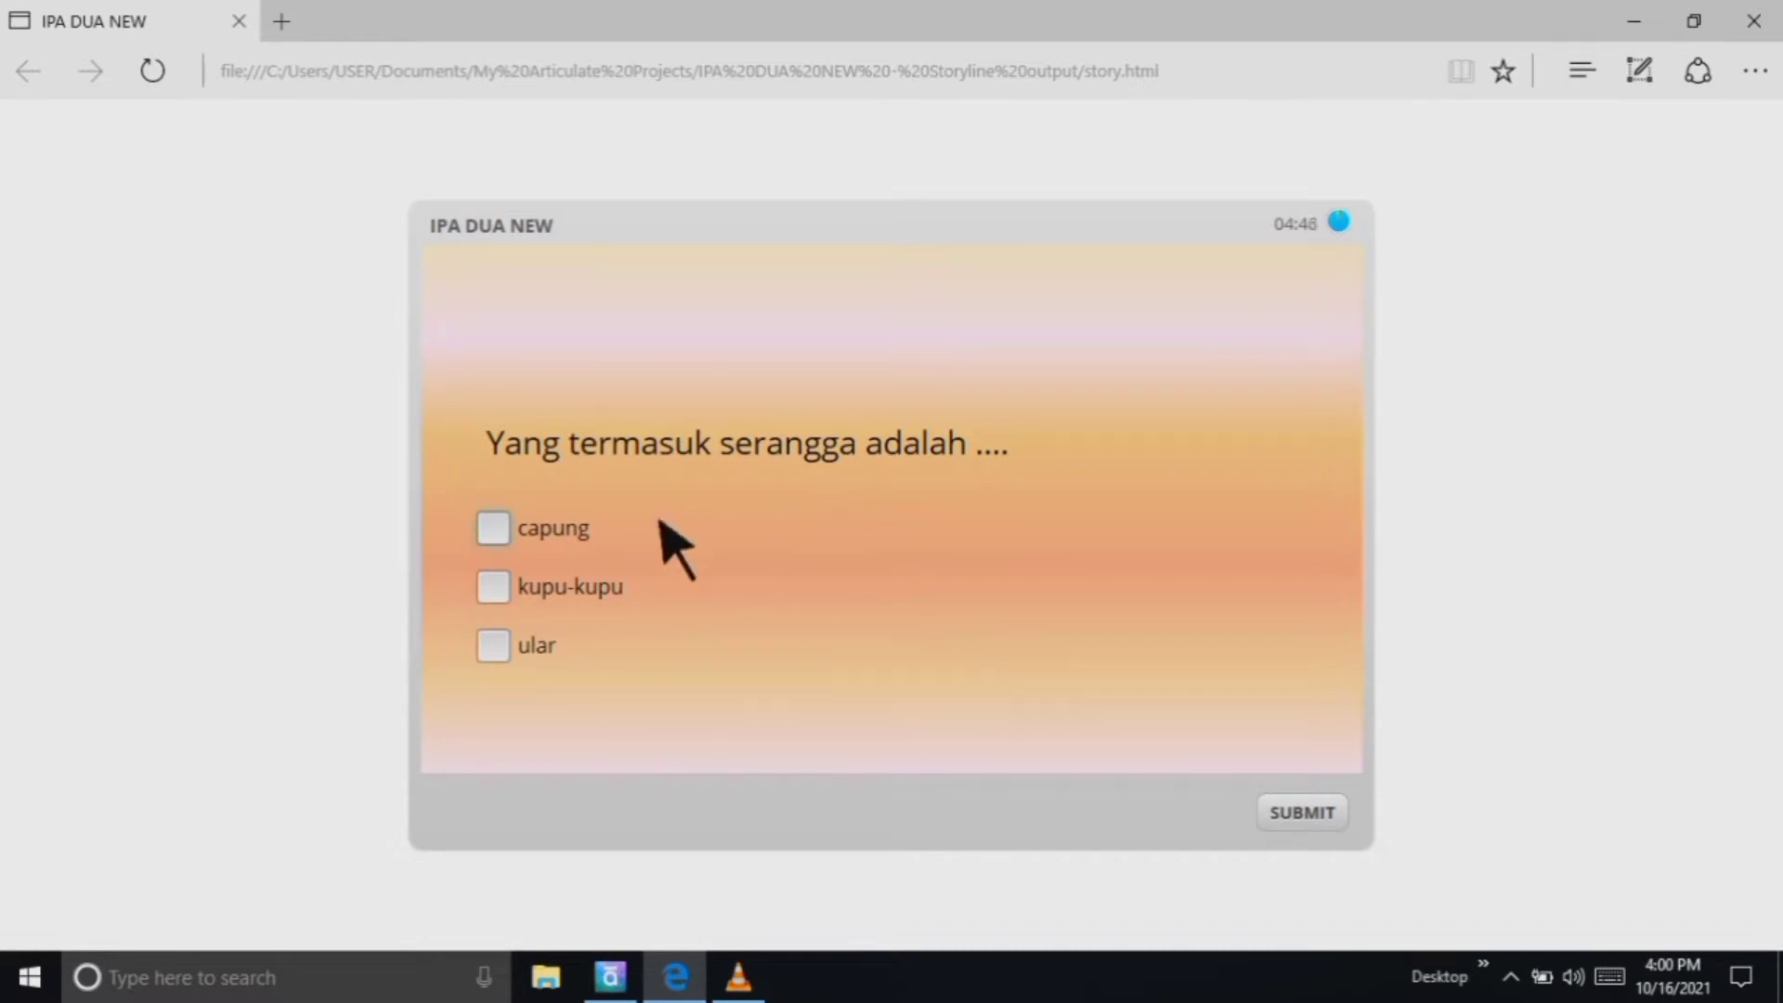
Answer the insect question with capung and kupu-kupu, submit it and continue
left_click(571, 604)
left_click(1323, 813)
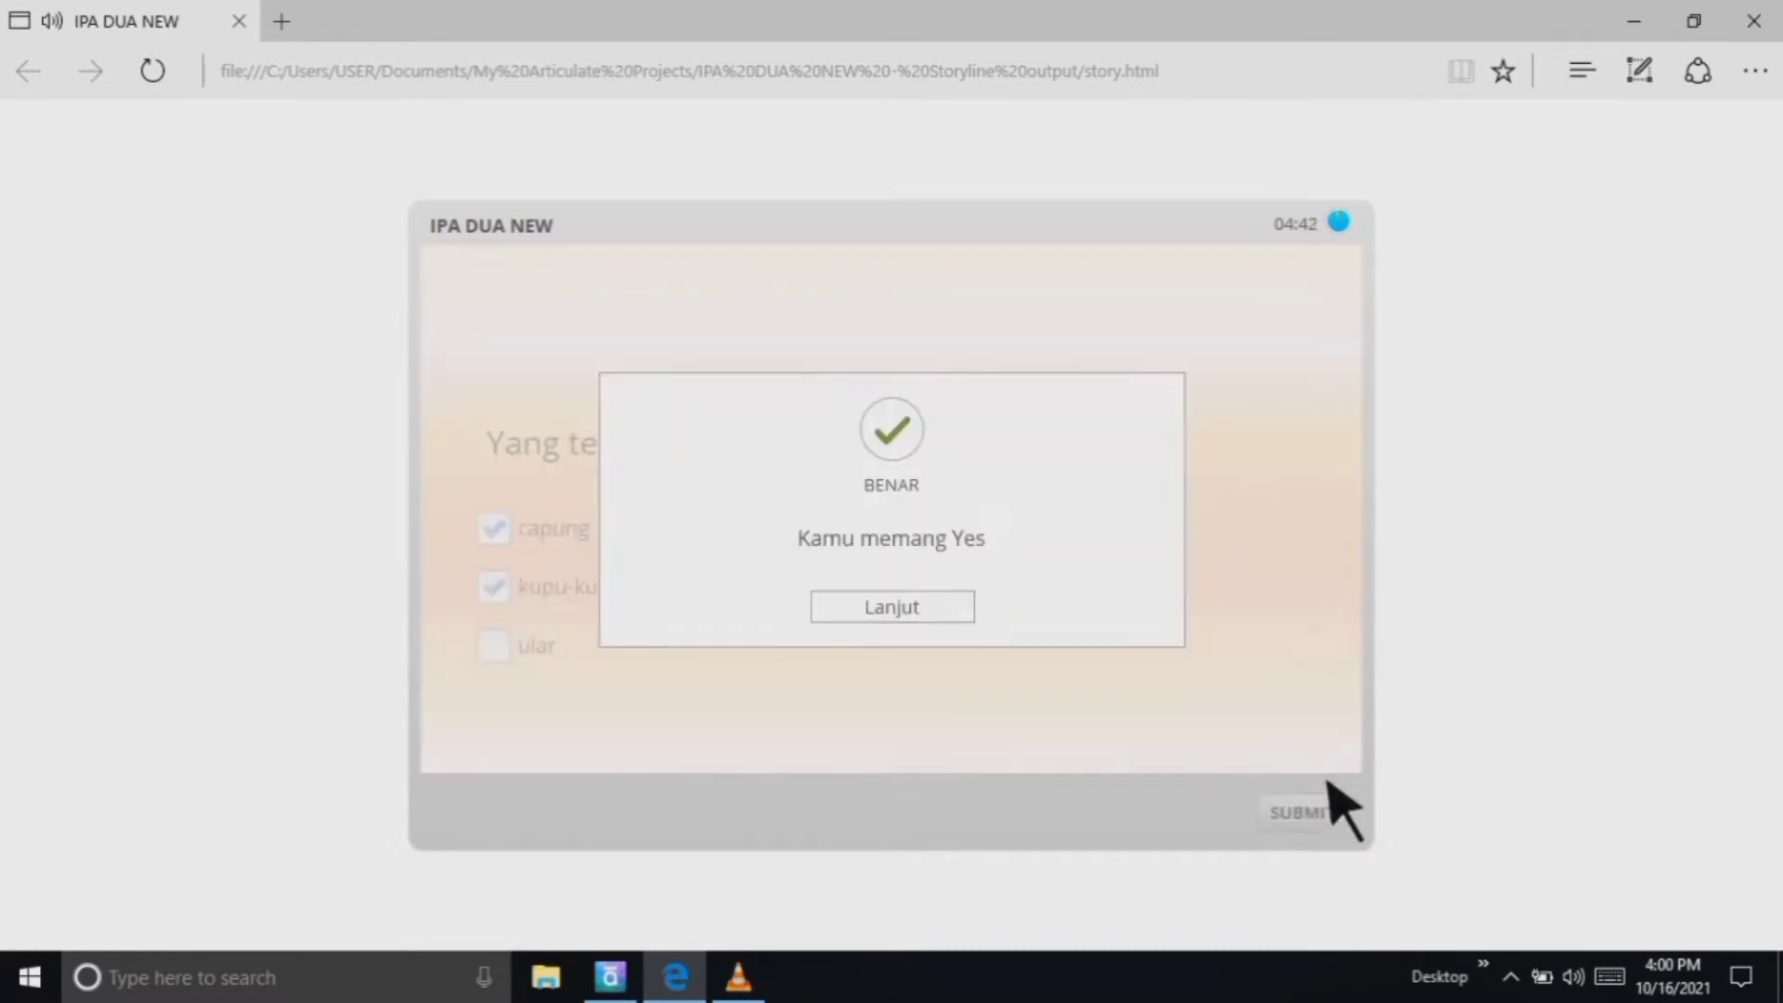
left_click(922, 622)
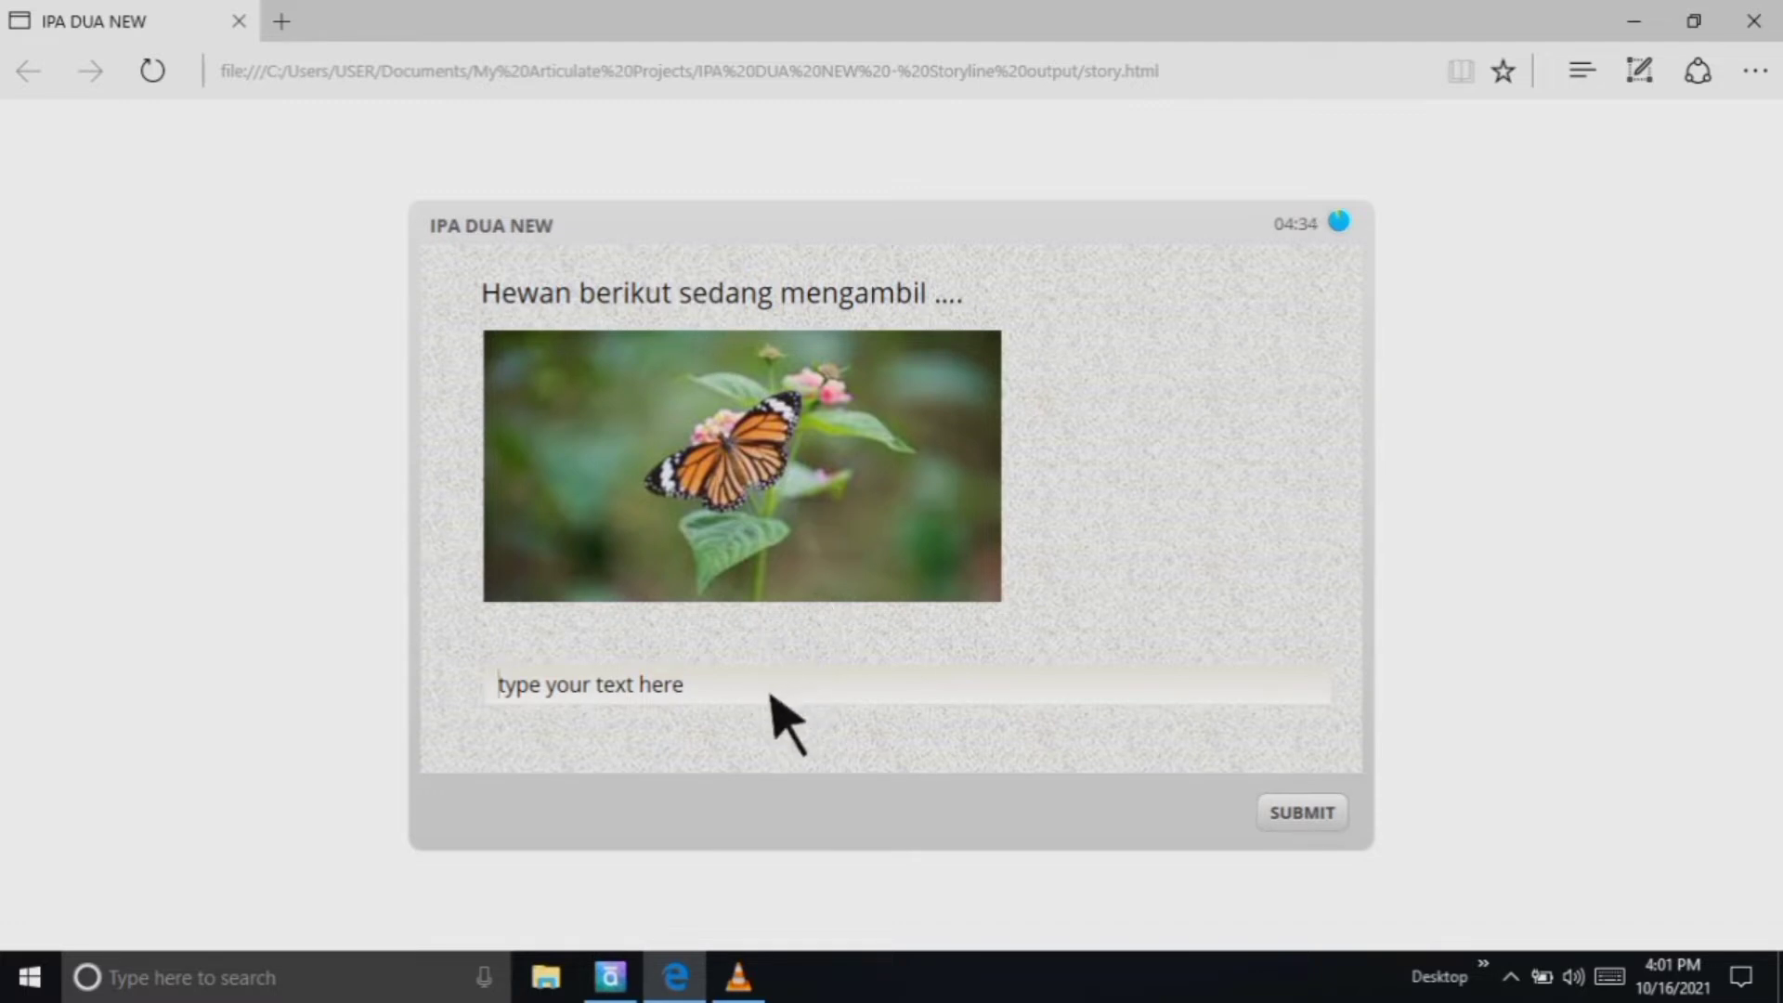
Fill in "sari bunga" as the answer to the butterfly question, submit it and continue
type("sari bunga")
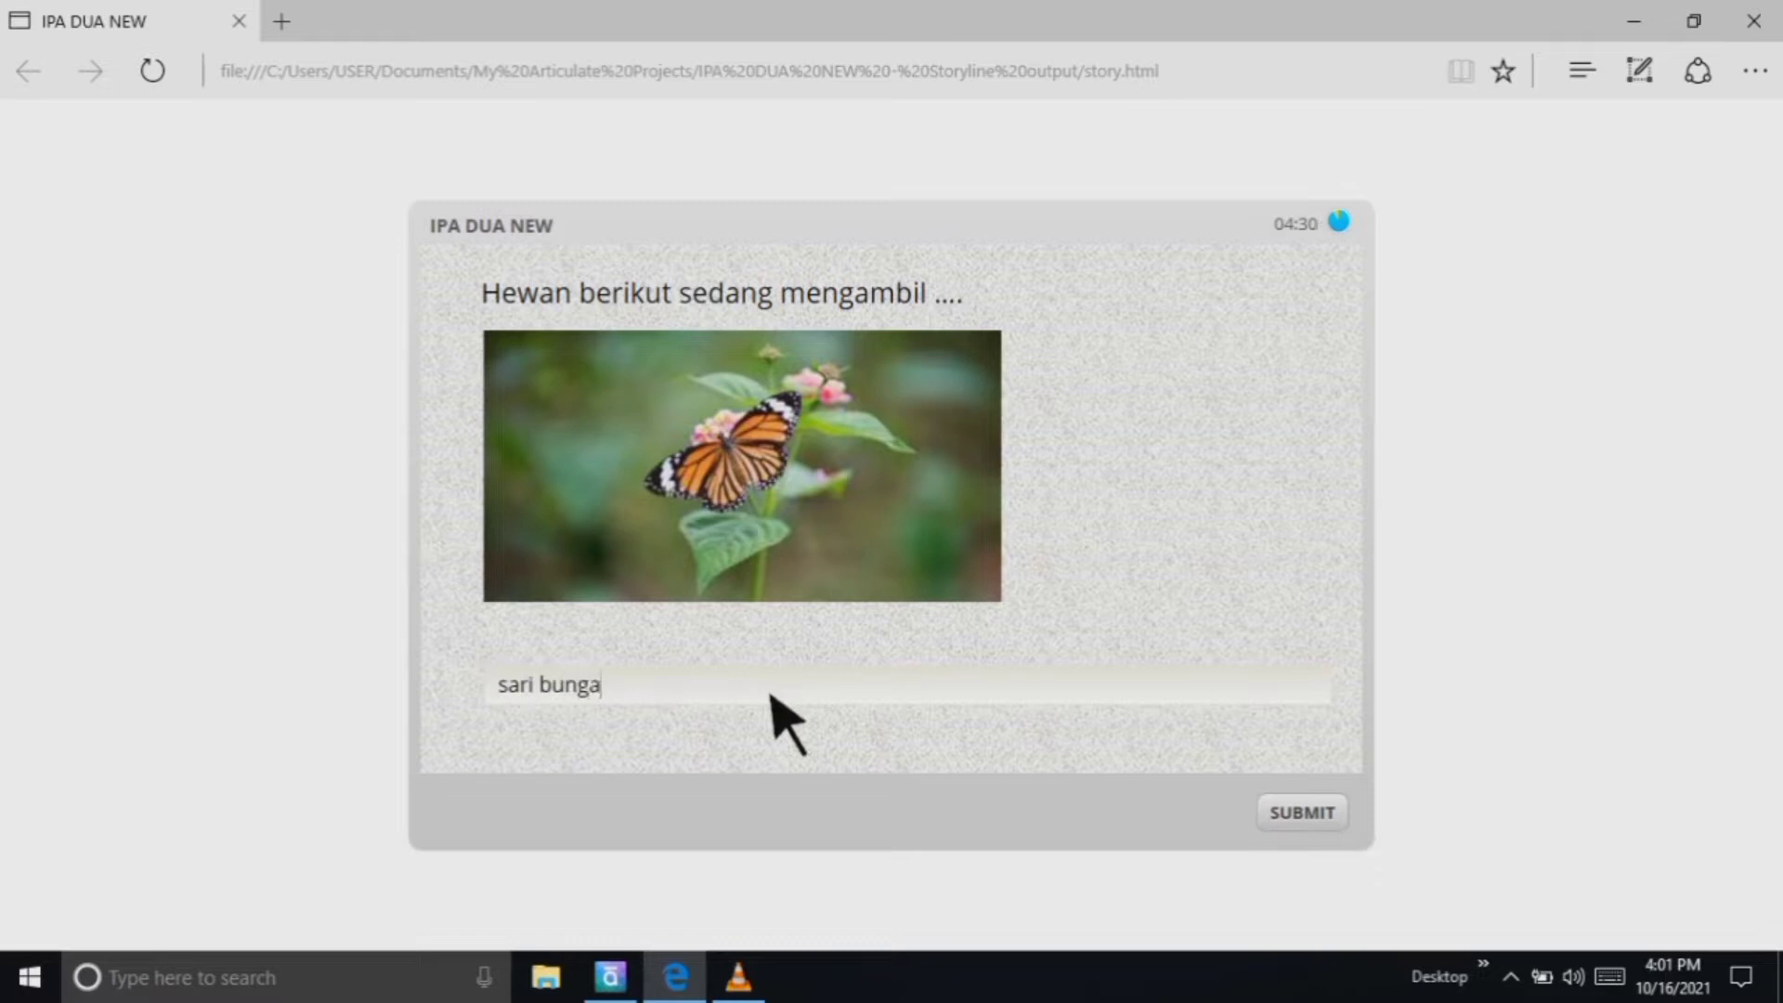
left_click(1337, 822)
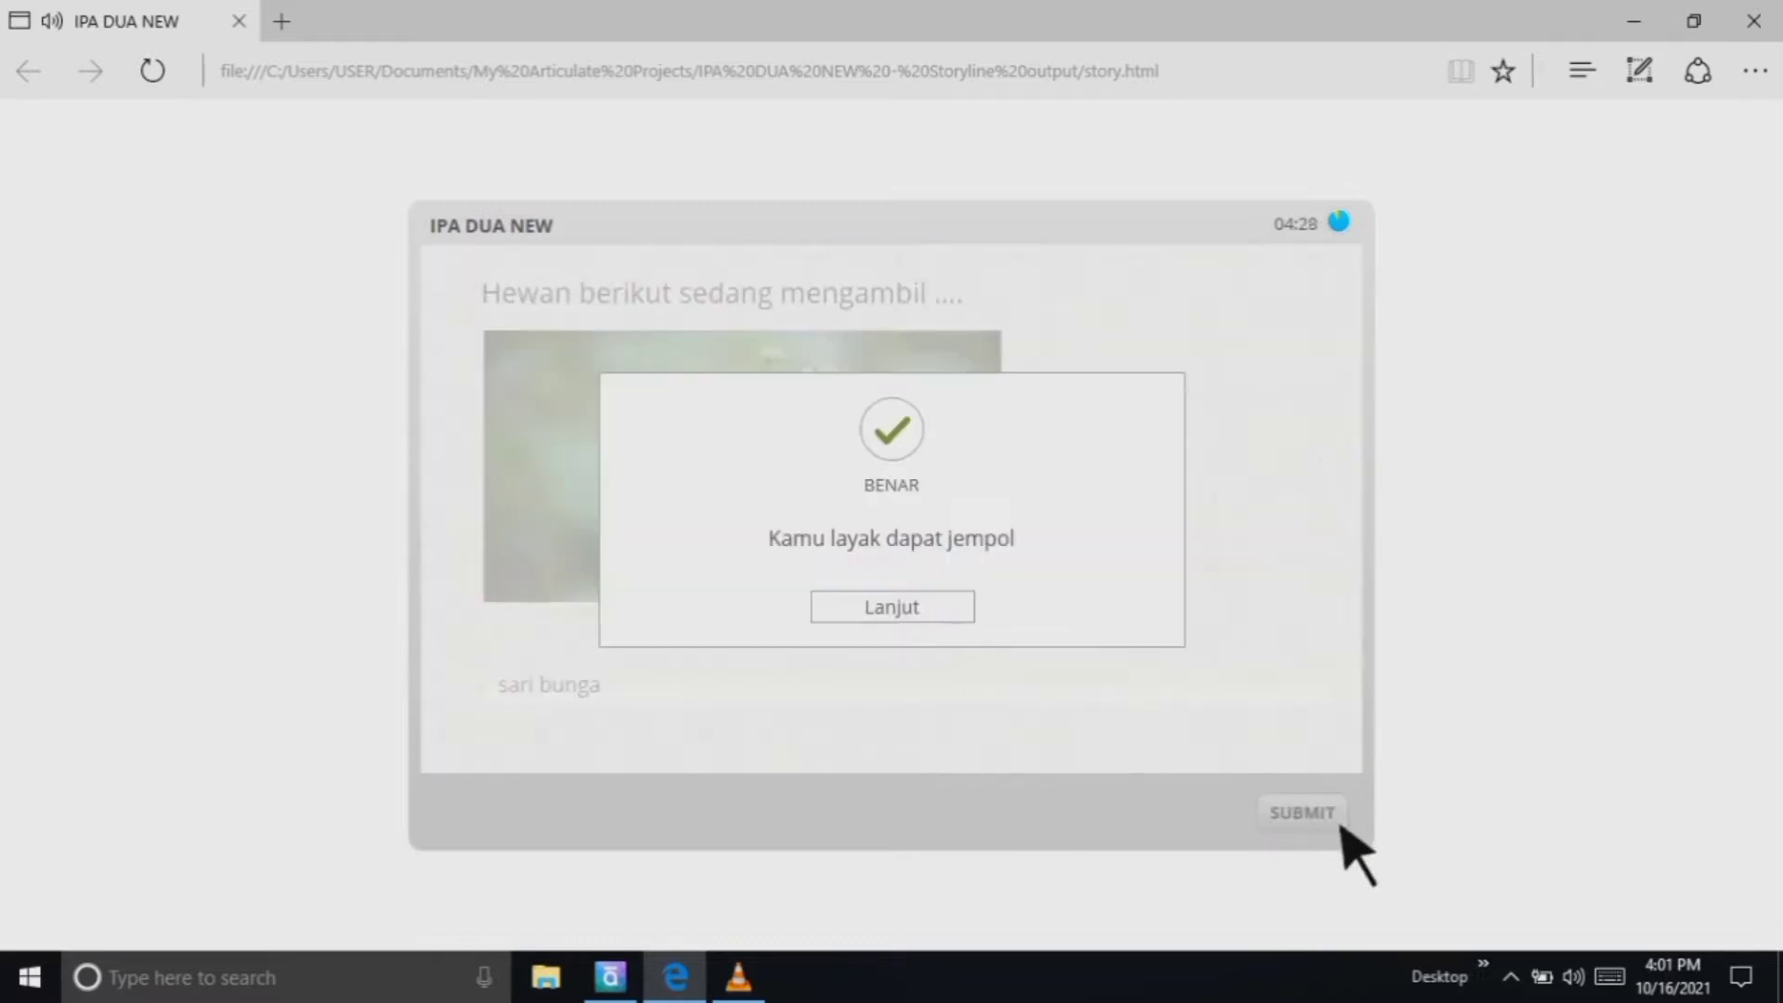
left_click(959, 602)
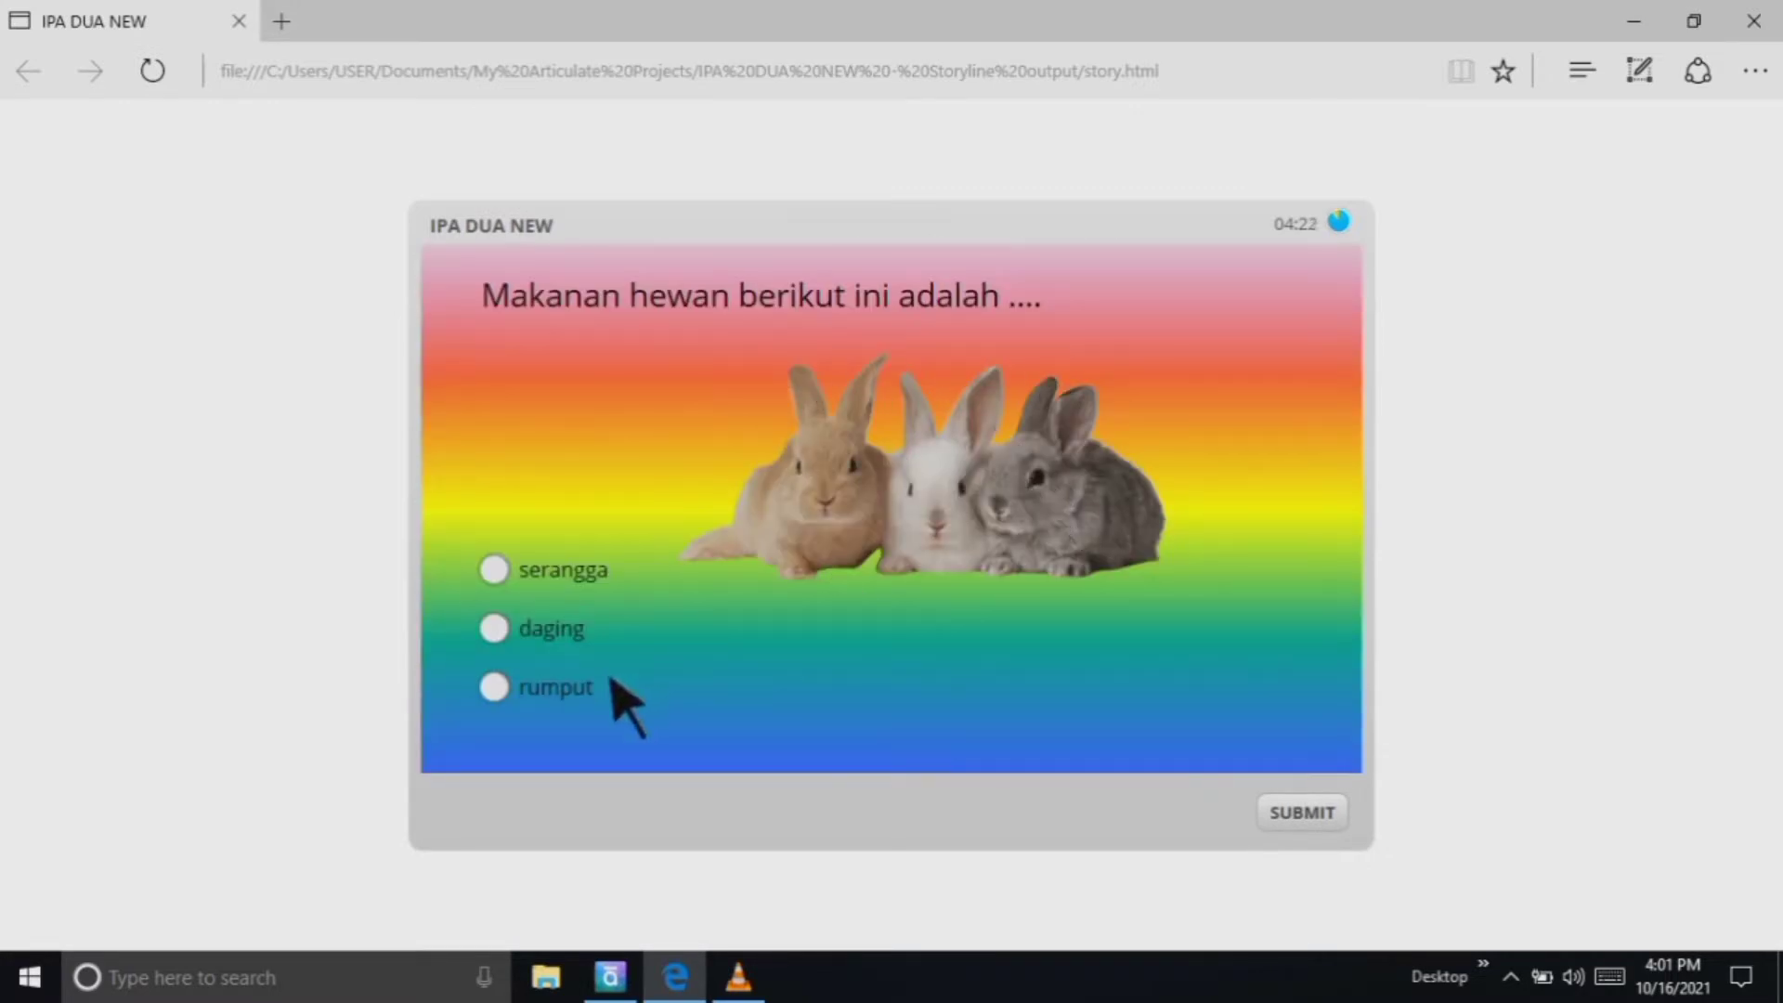
Answer the rabbit food question with rumput, submit the hotspot on the fish's head, and continue to the quiz recap
left_click(1344, 828)
left_click(962, 617)
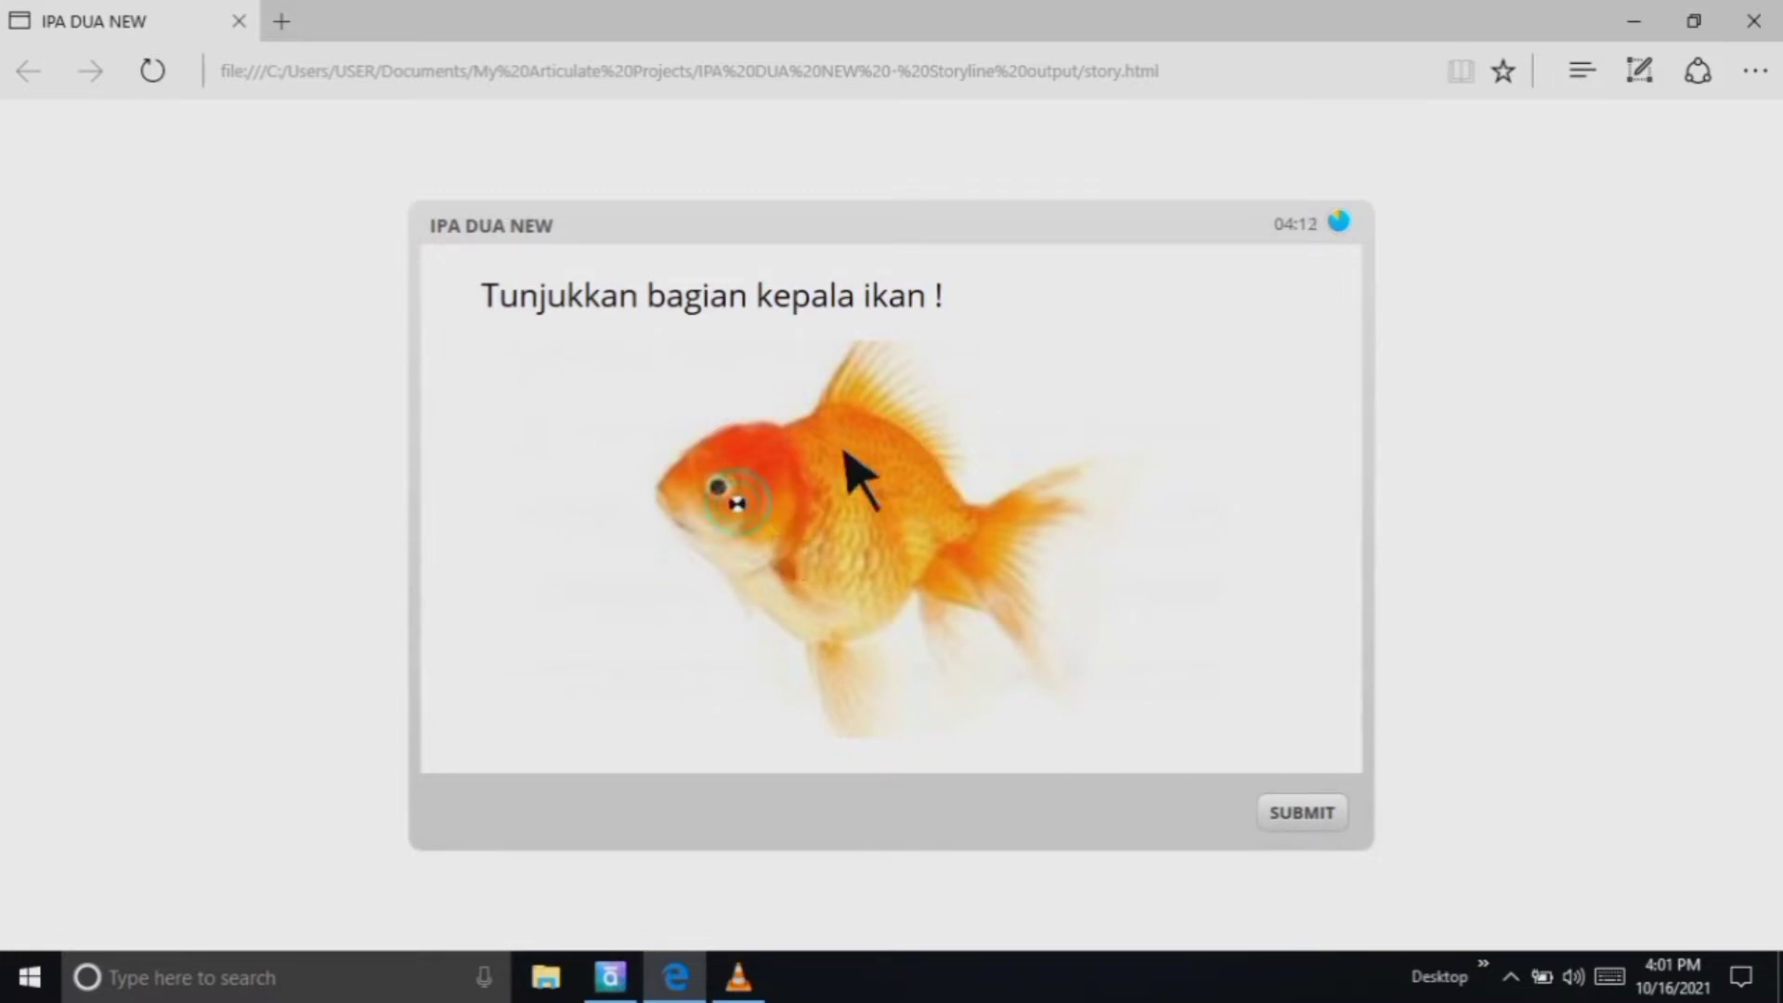
left_click(1347, 823)
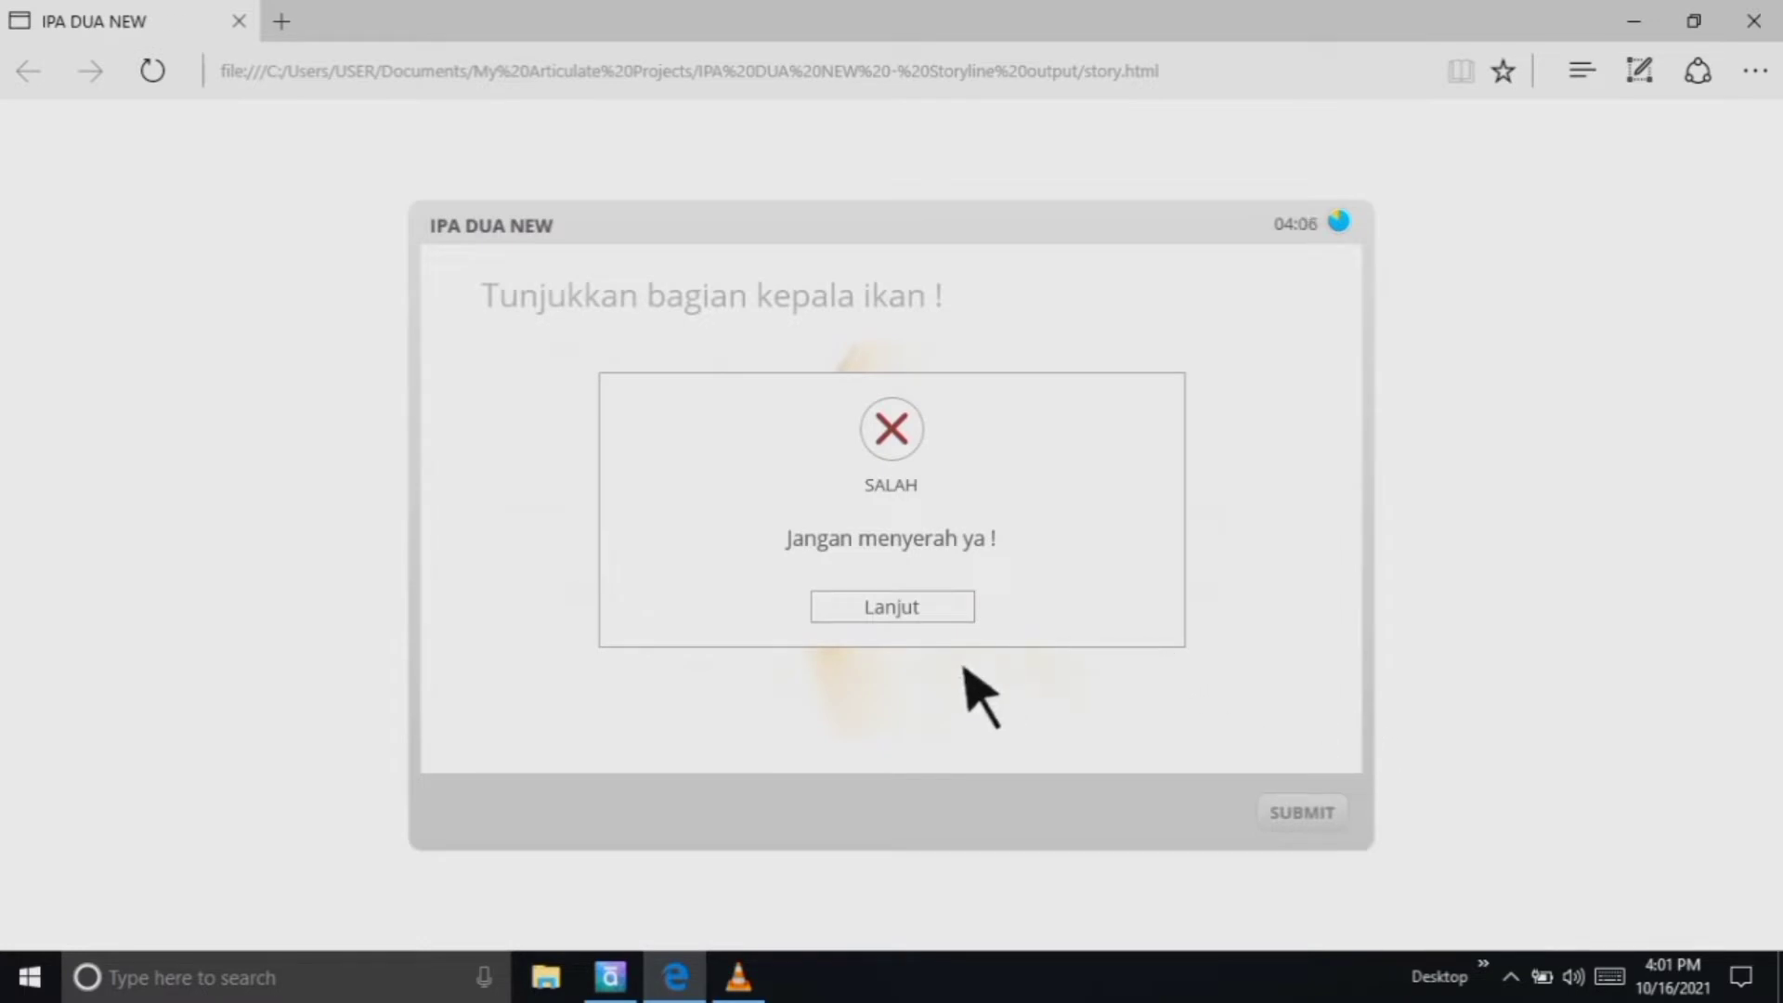
left_click(925, 622)
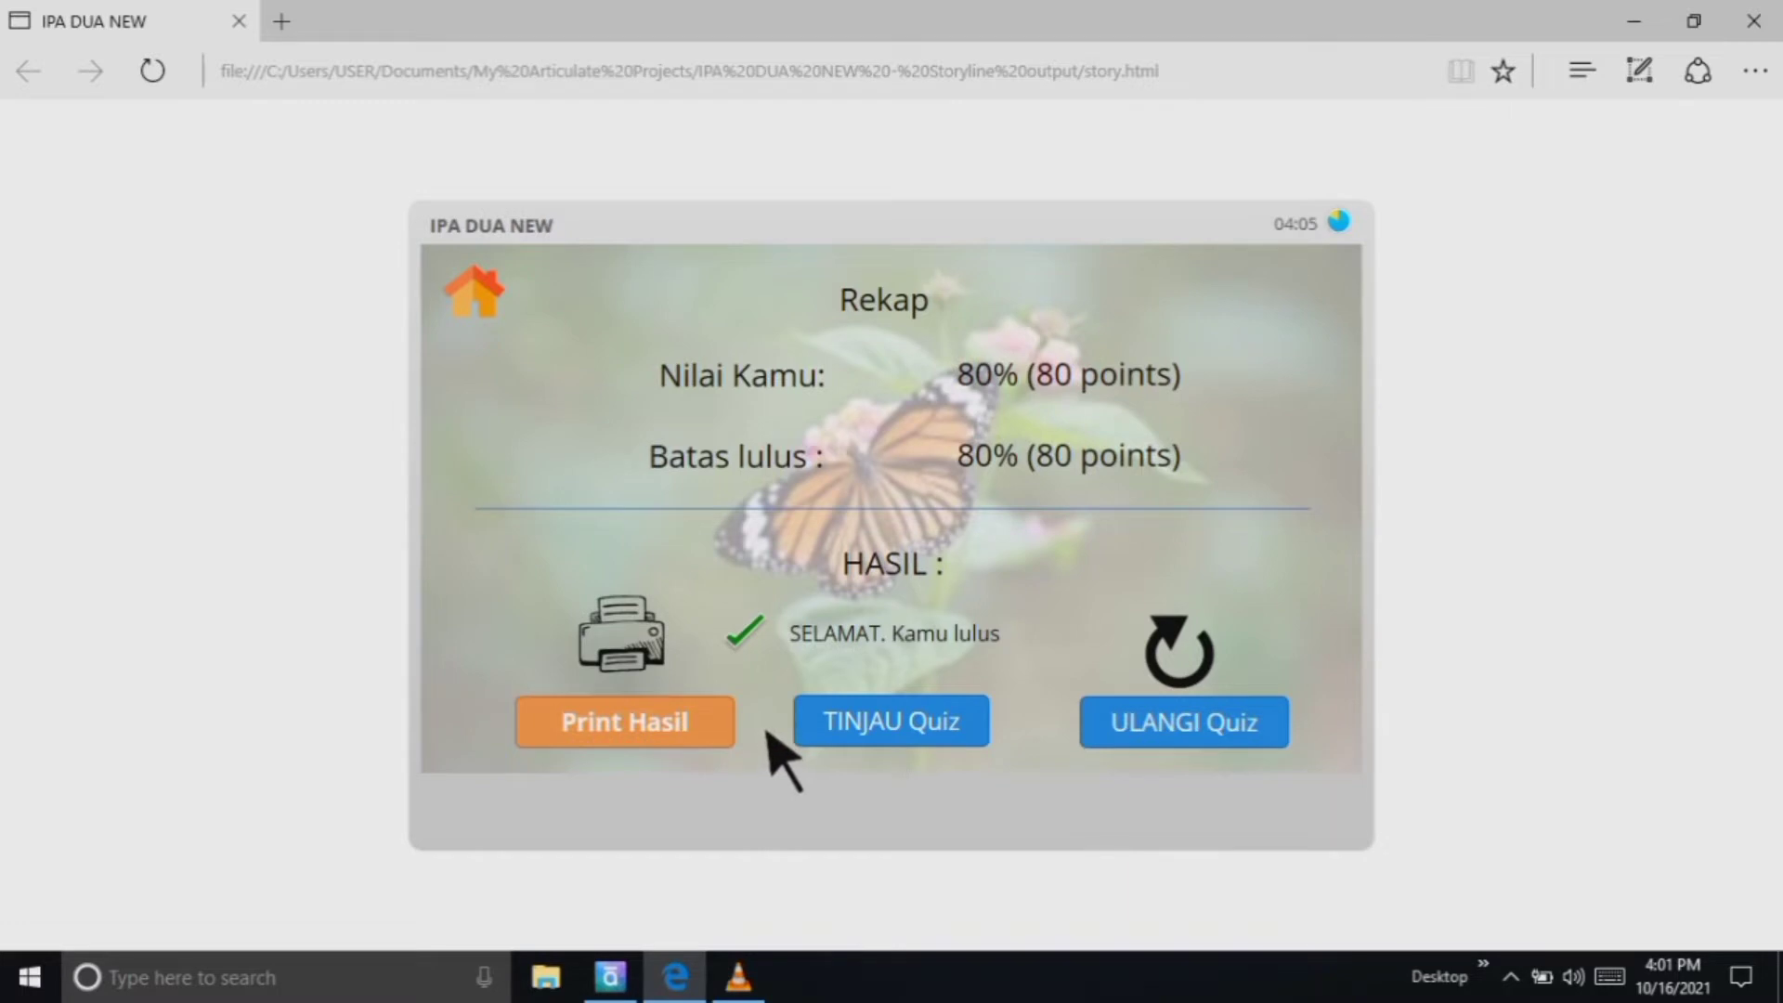
Print the quiz results with the participant's name entered
left_click(650, 747)
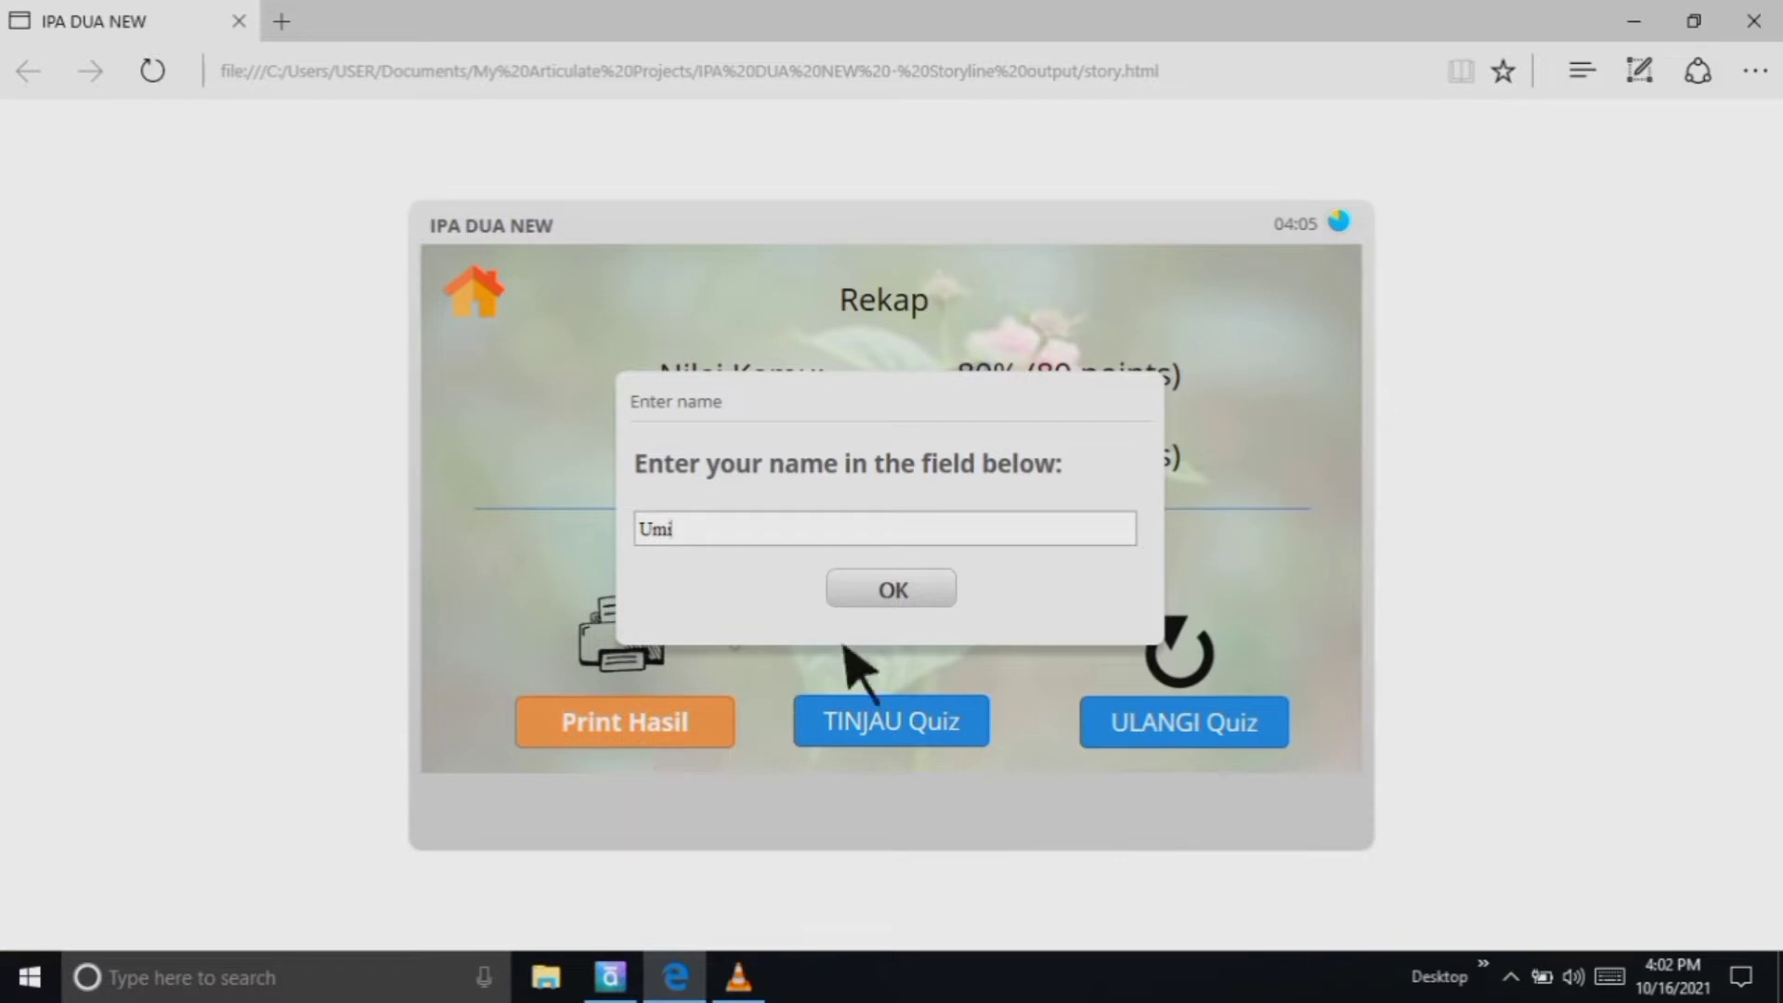
left_click(941, 613)
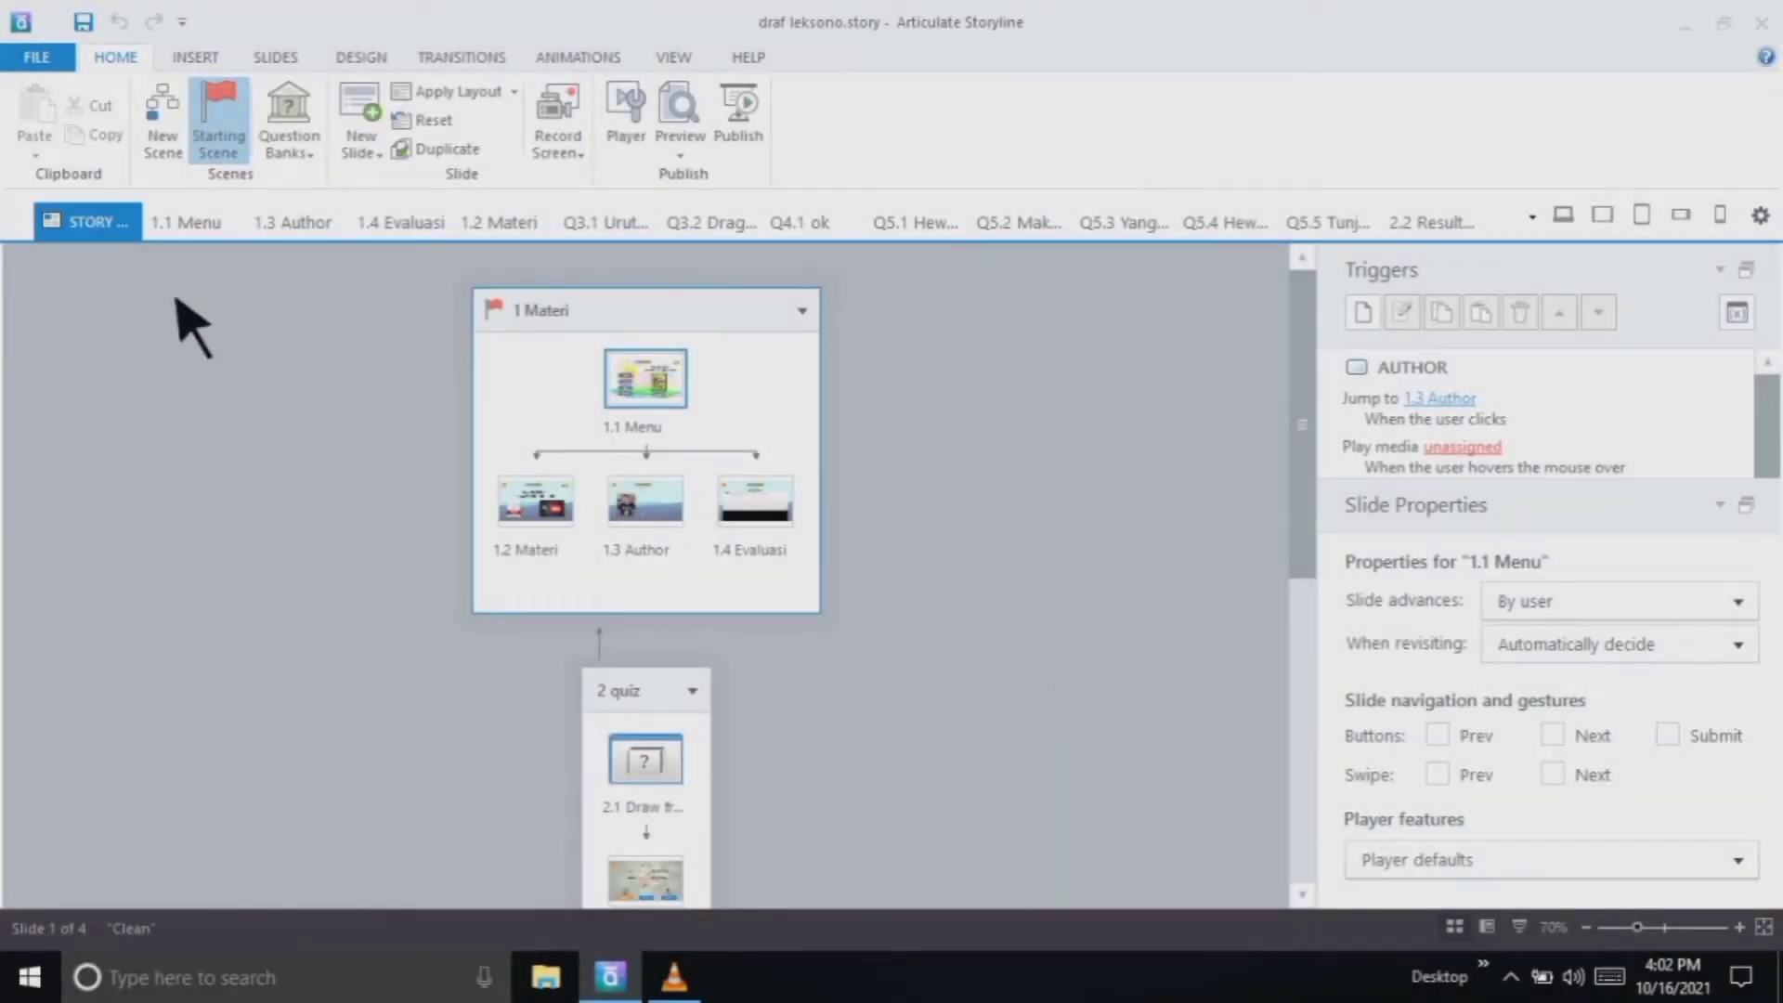
In Articulate Storyline, close the draf leksono project and create a new project
left_click(52, 59)
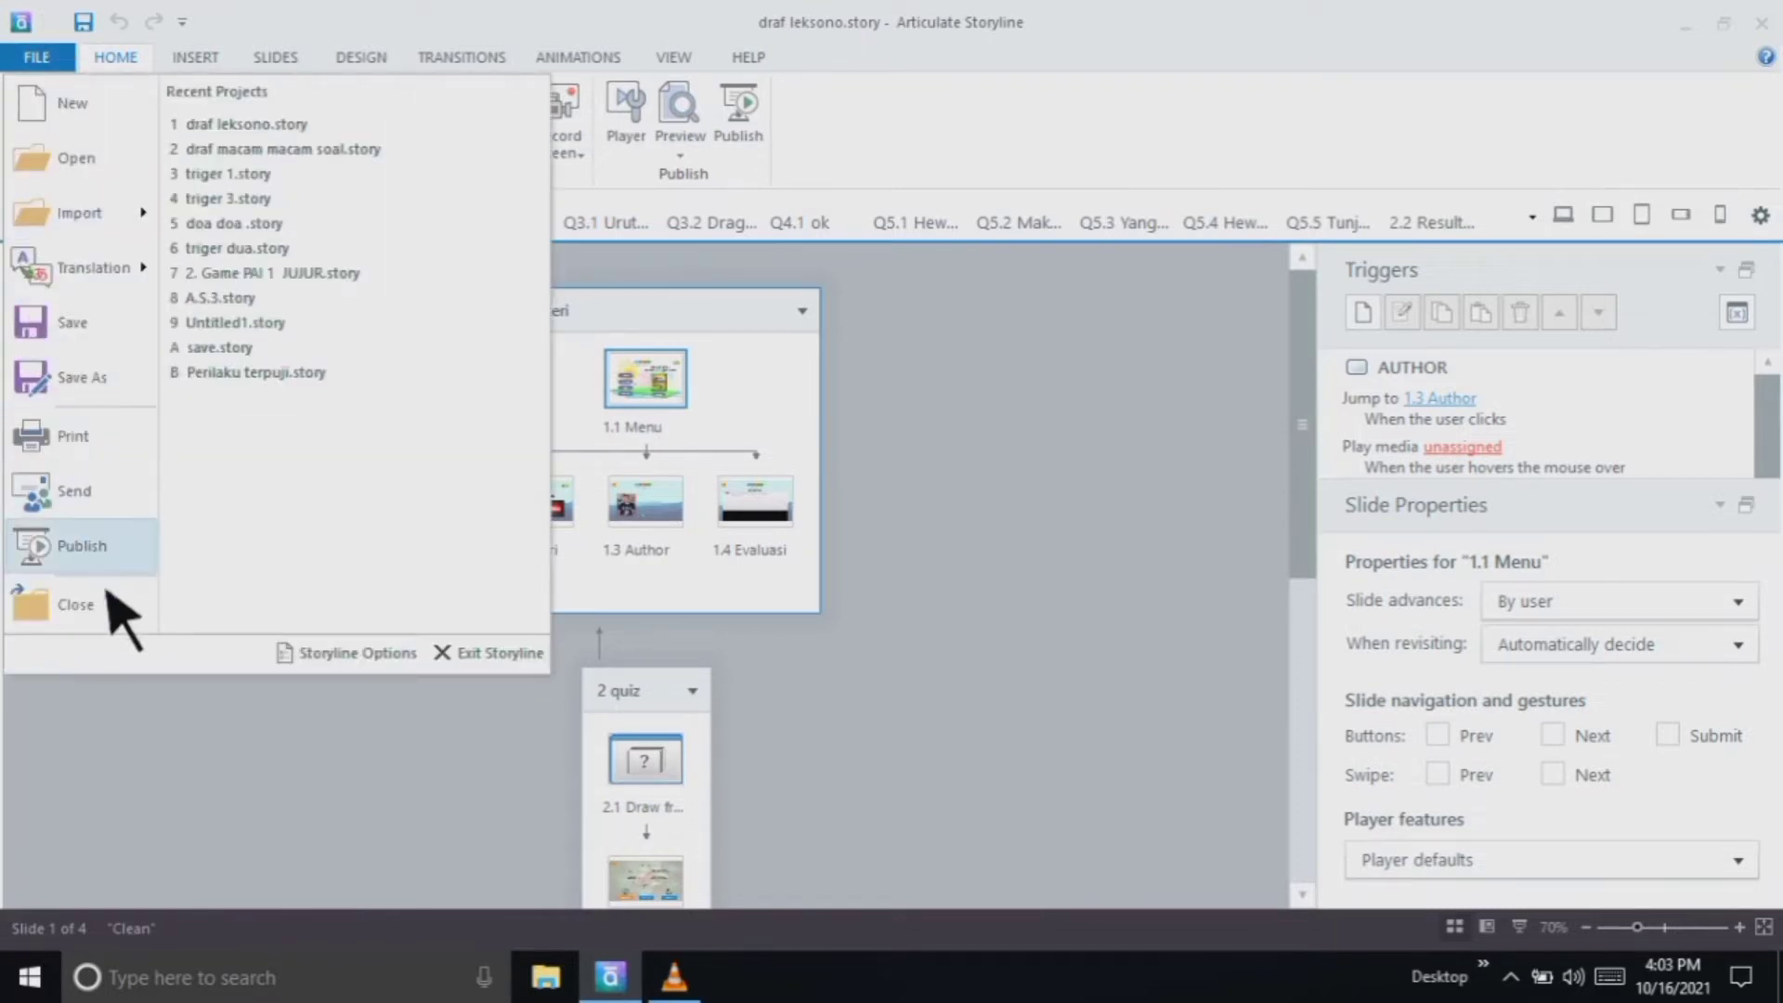
key("Escape")
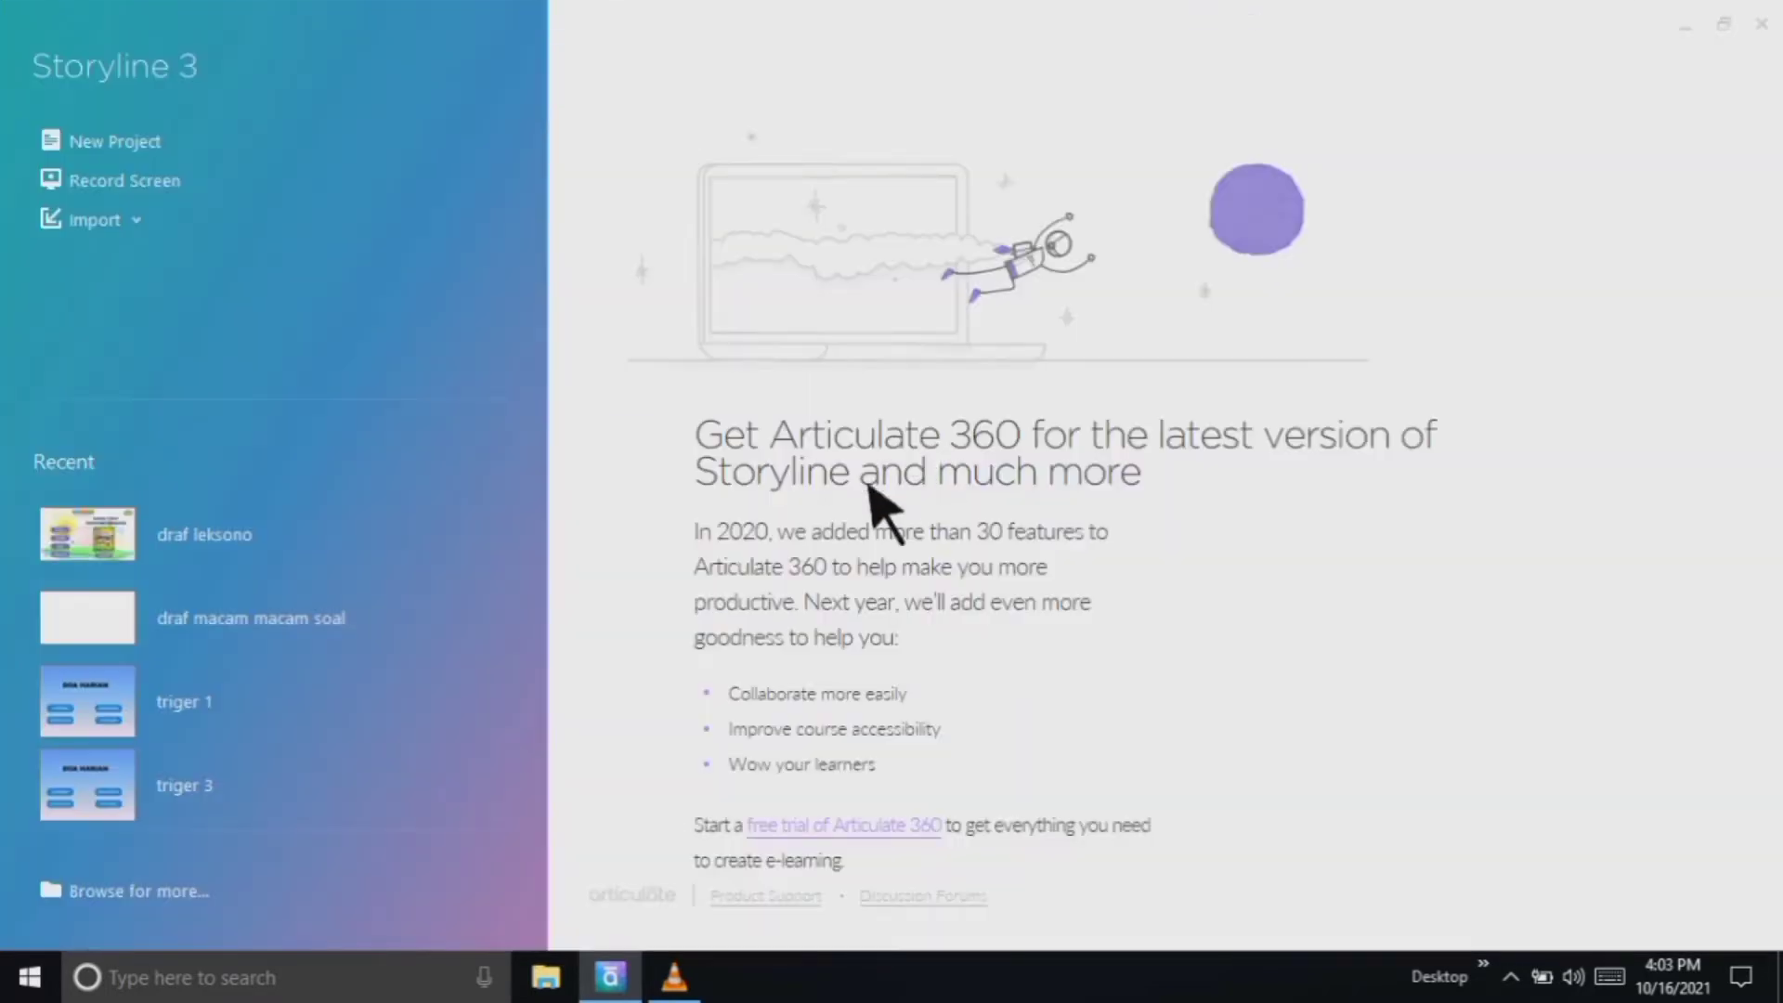
left_click(152, 154)
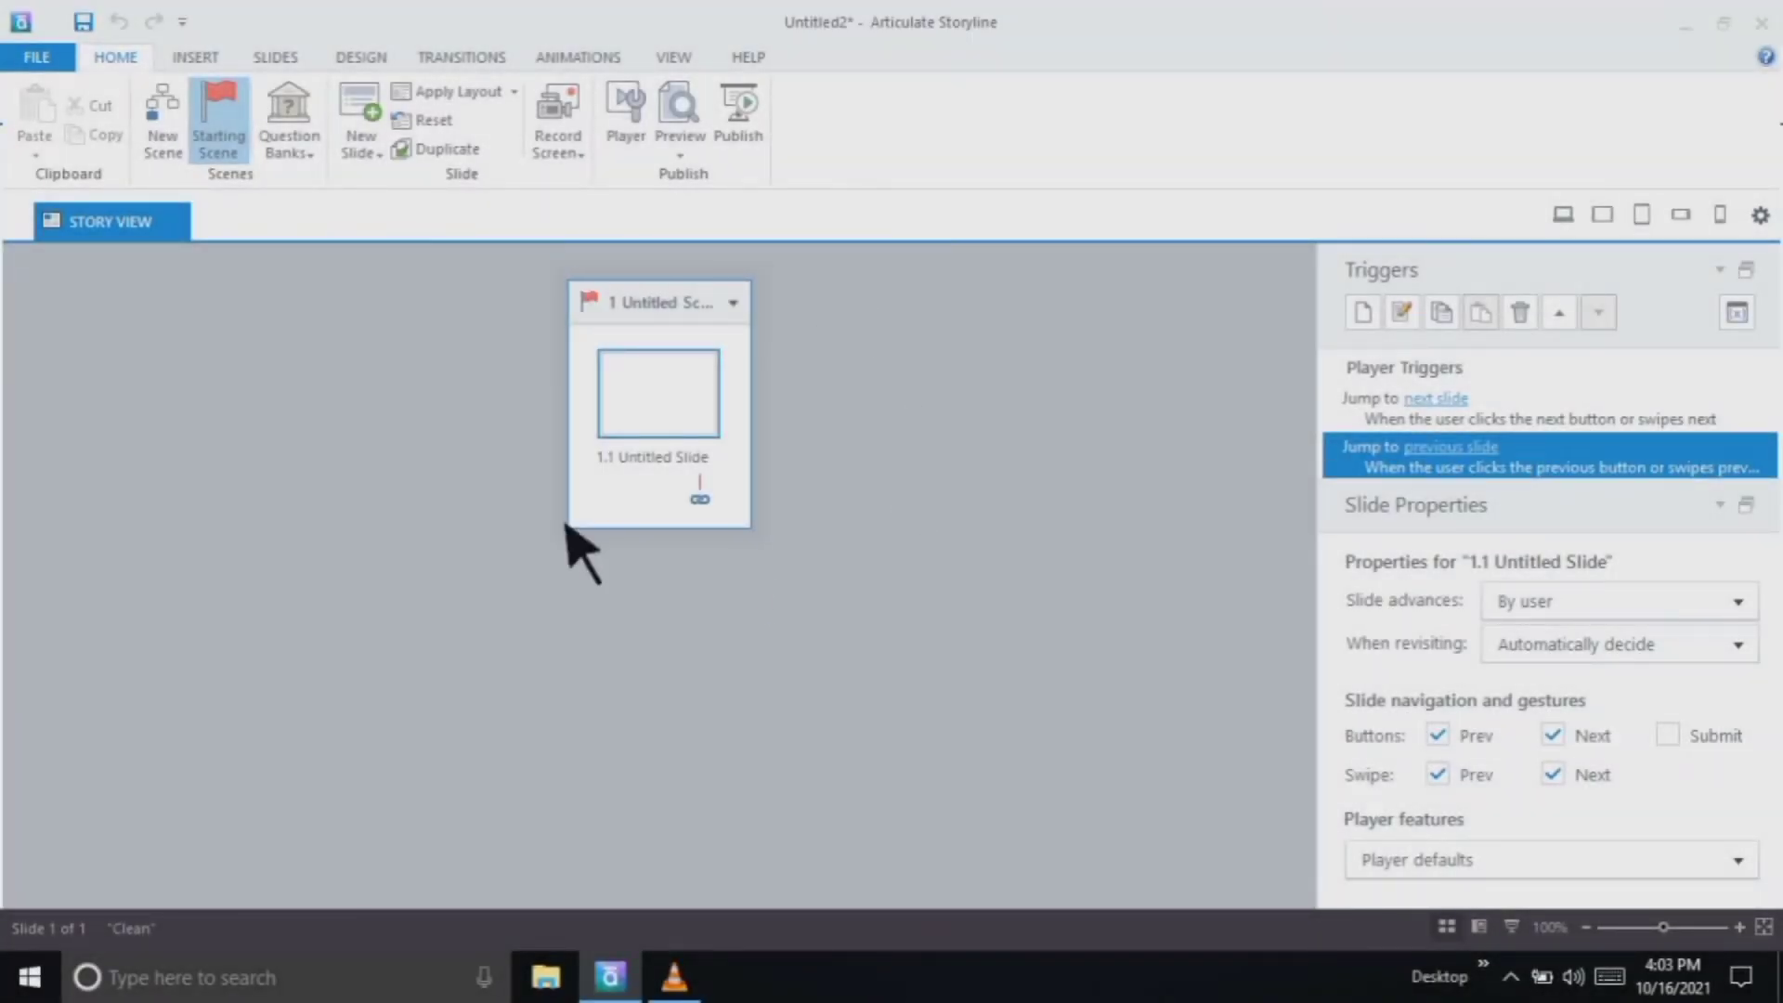
Disable the Prev and Next buttons and the Prev and Next swipe gestures for slide 1.1
left_click(1438, 736)
left_click(1467, 780)
left_click(1590, 736)
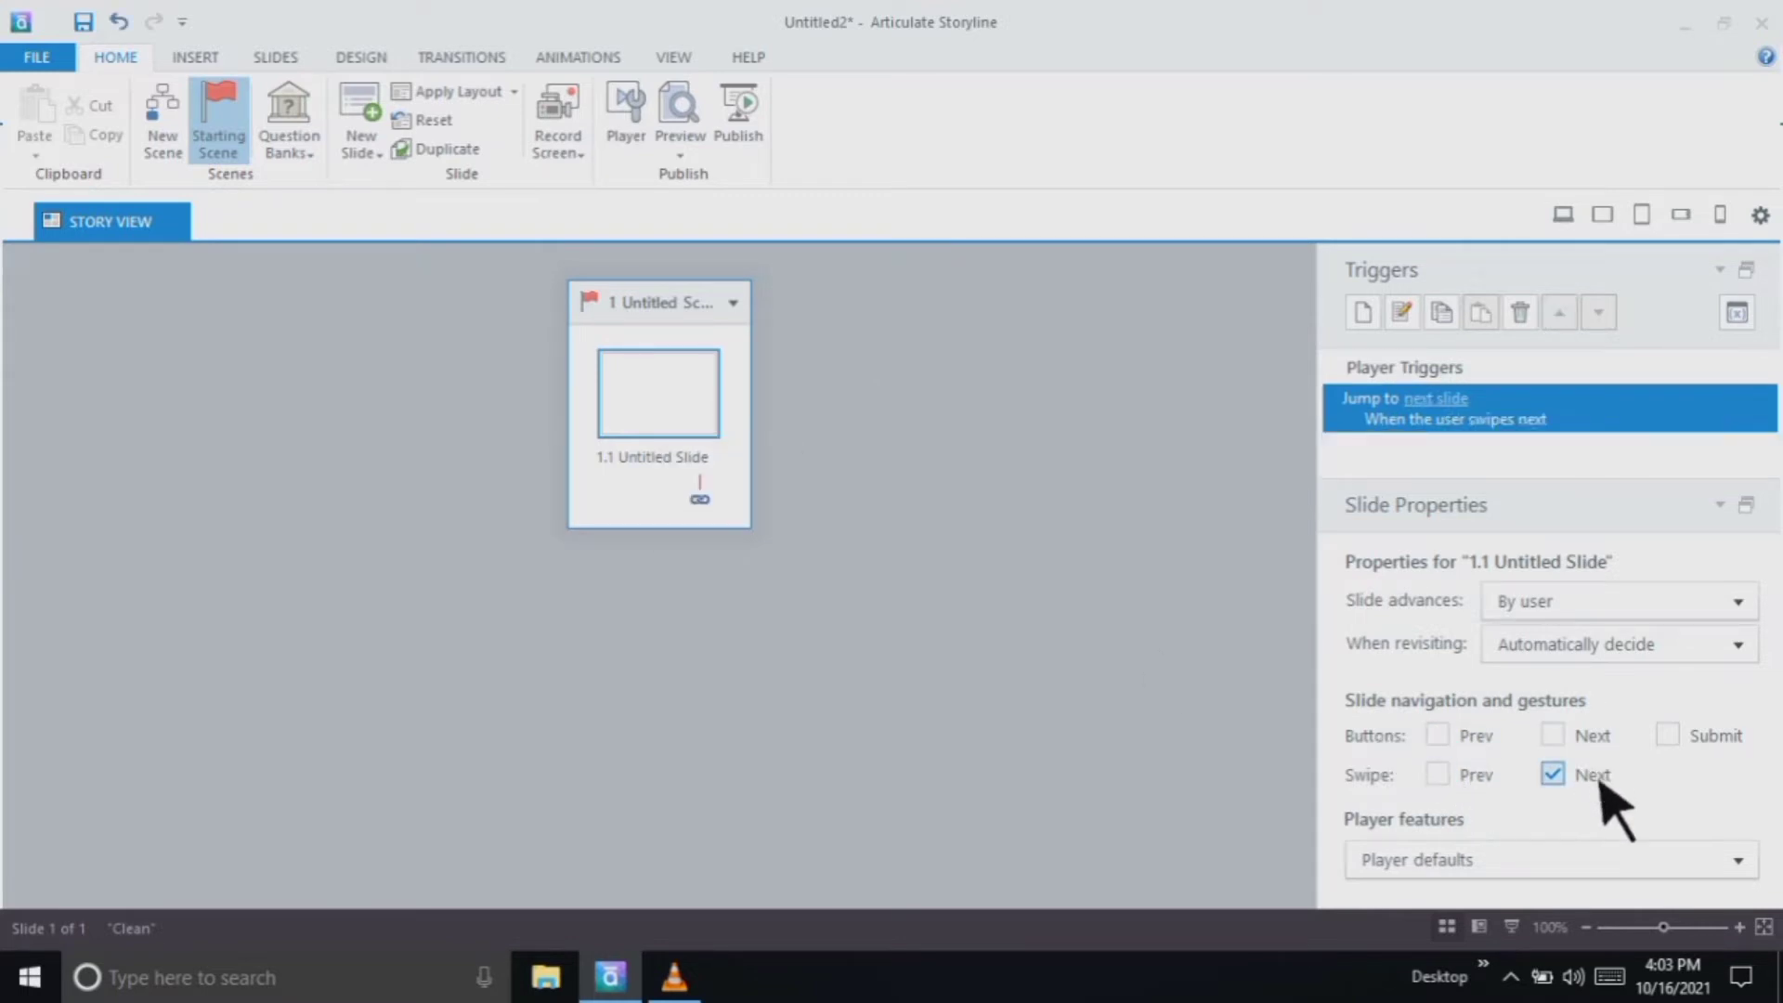
left_click(1594, 780)
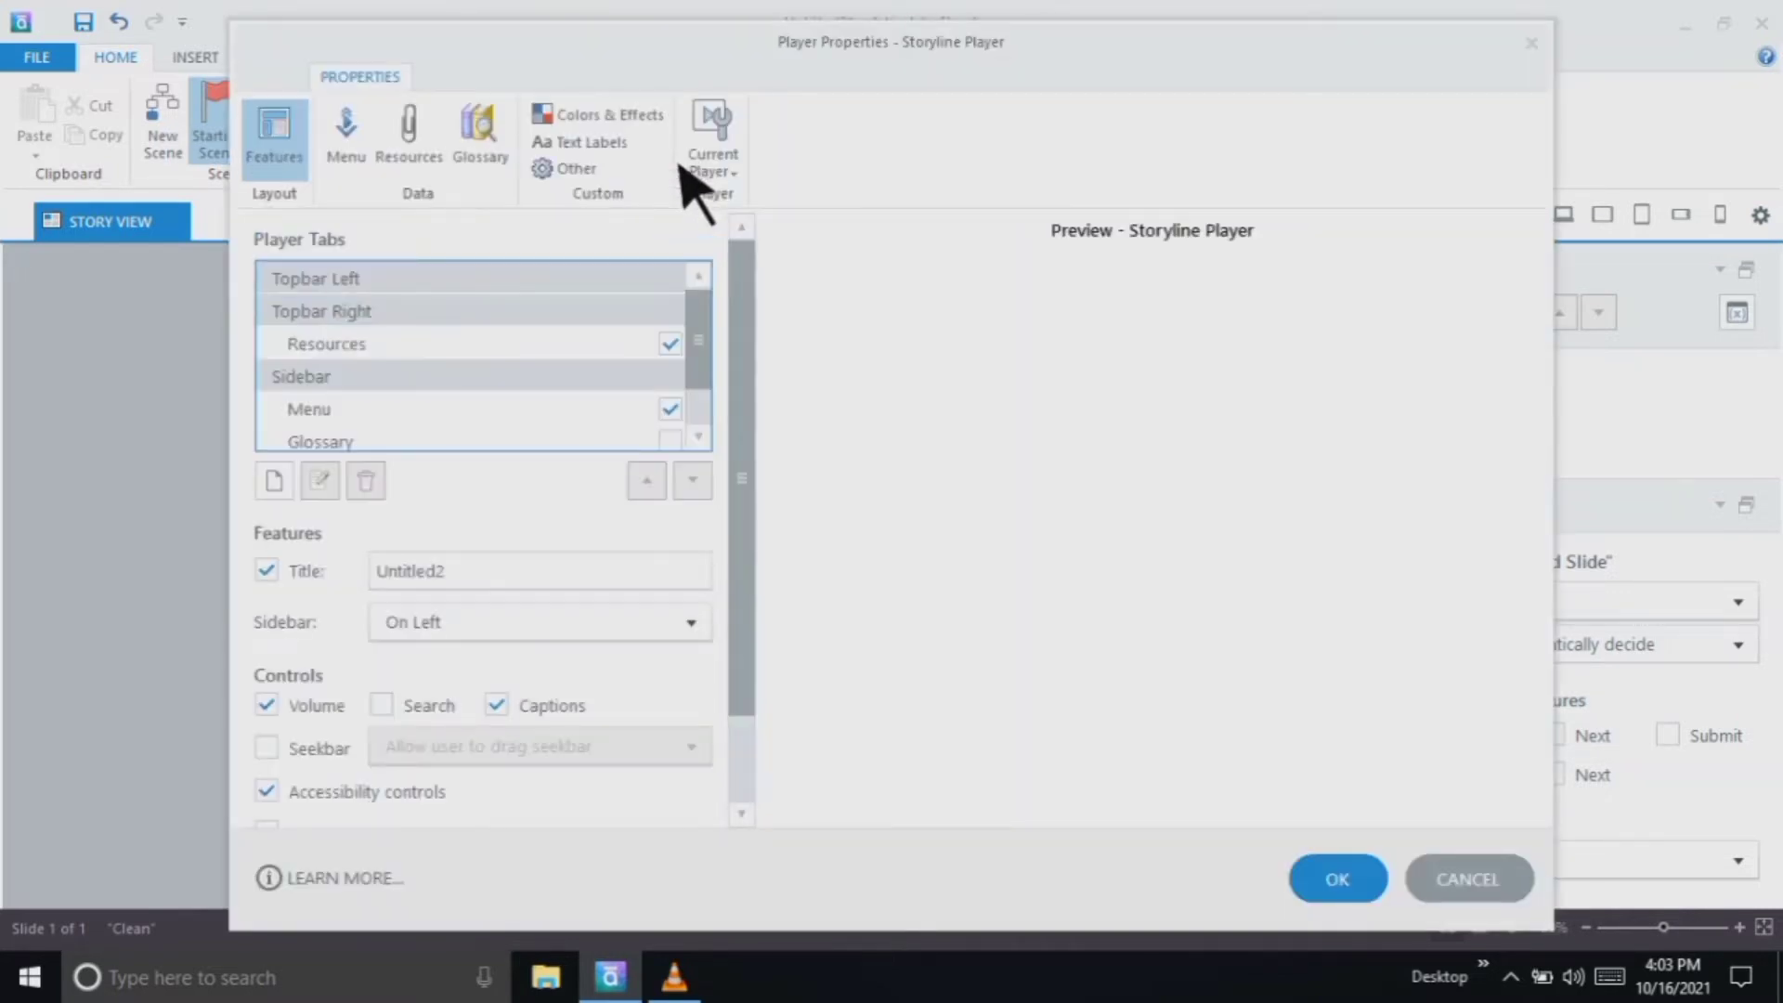
Turn off the Captions and Volume controls and the Menu and Resources tabs in the player properties
left_click(525, 723)
left_click(316, 725)
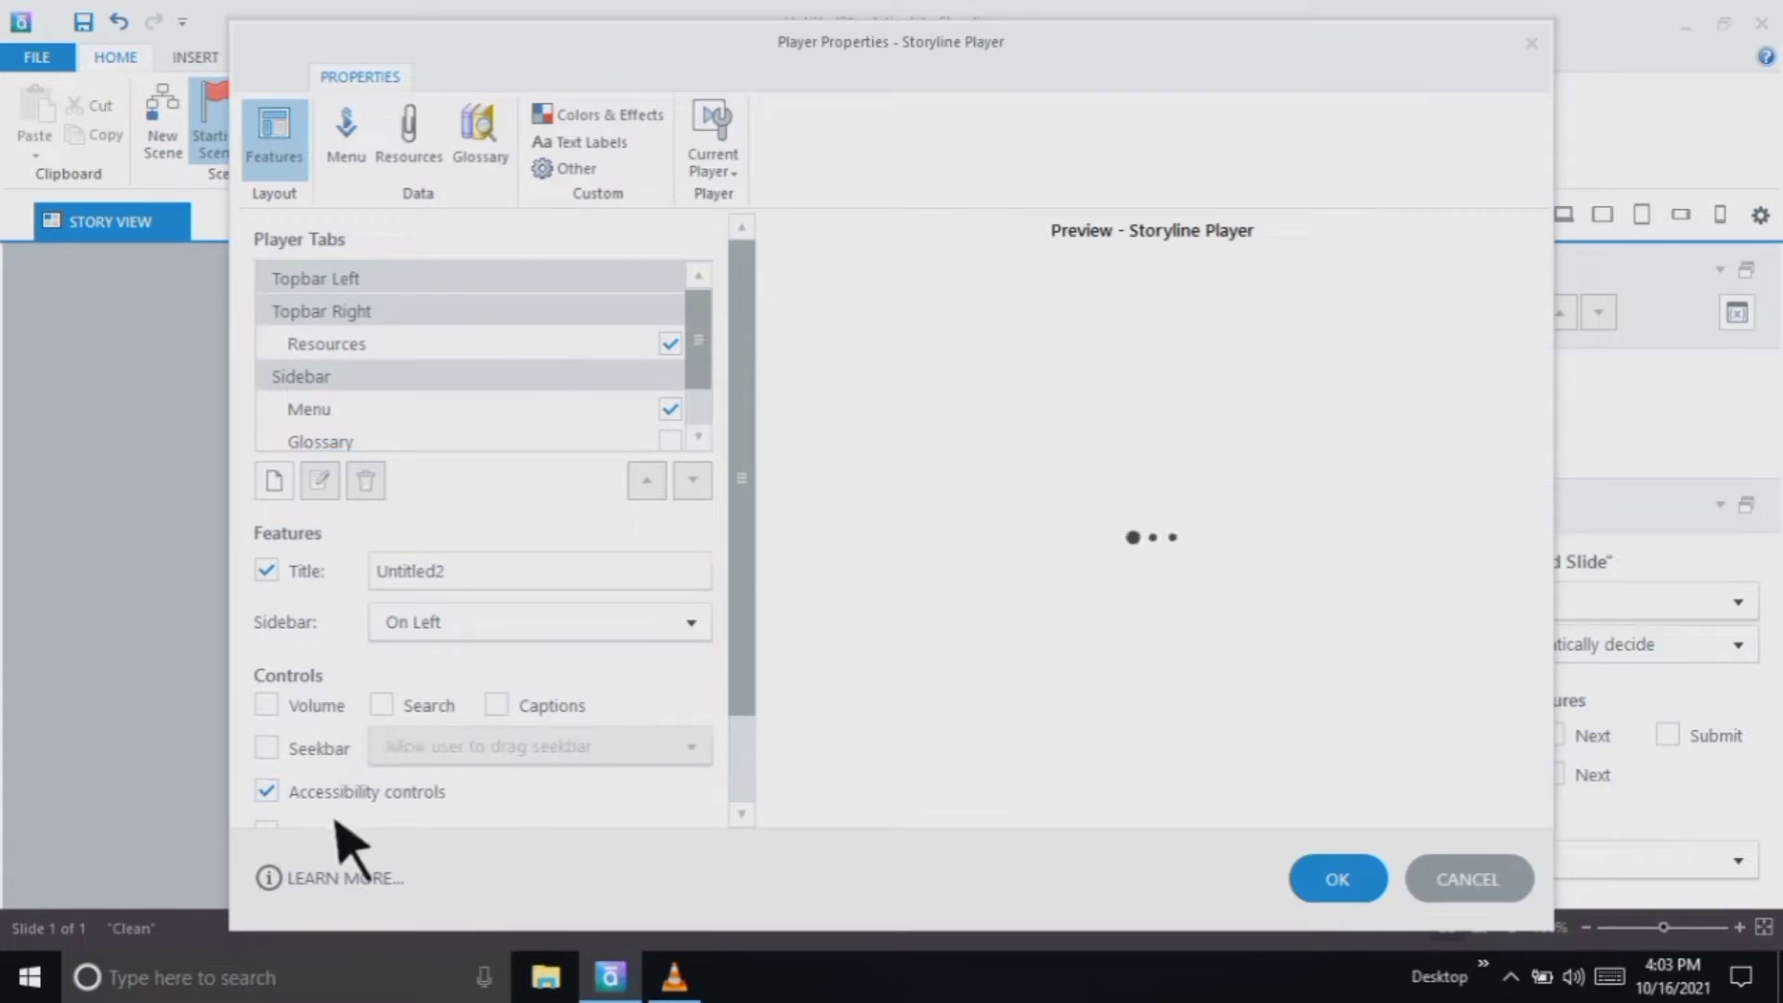
left_click(316, 702)
left_click(695, 420)
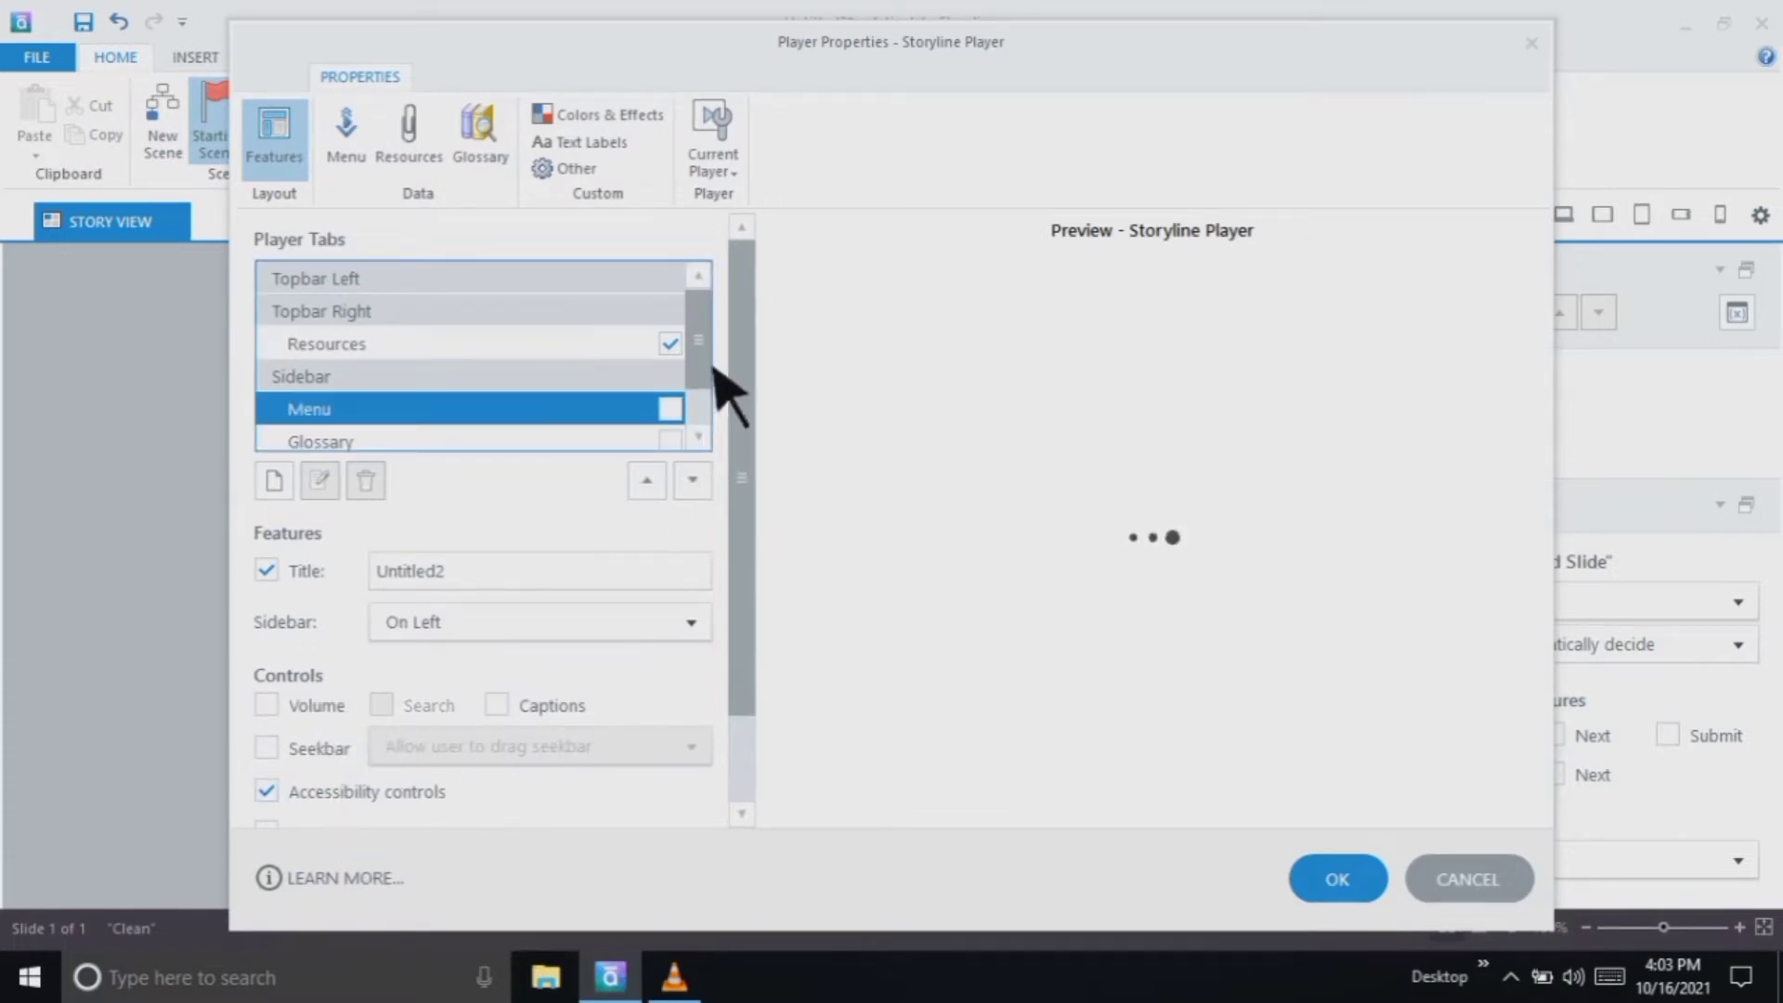
left_click(695, 353)
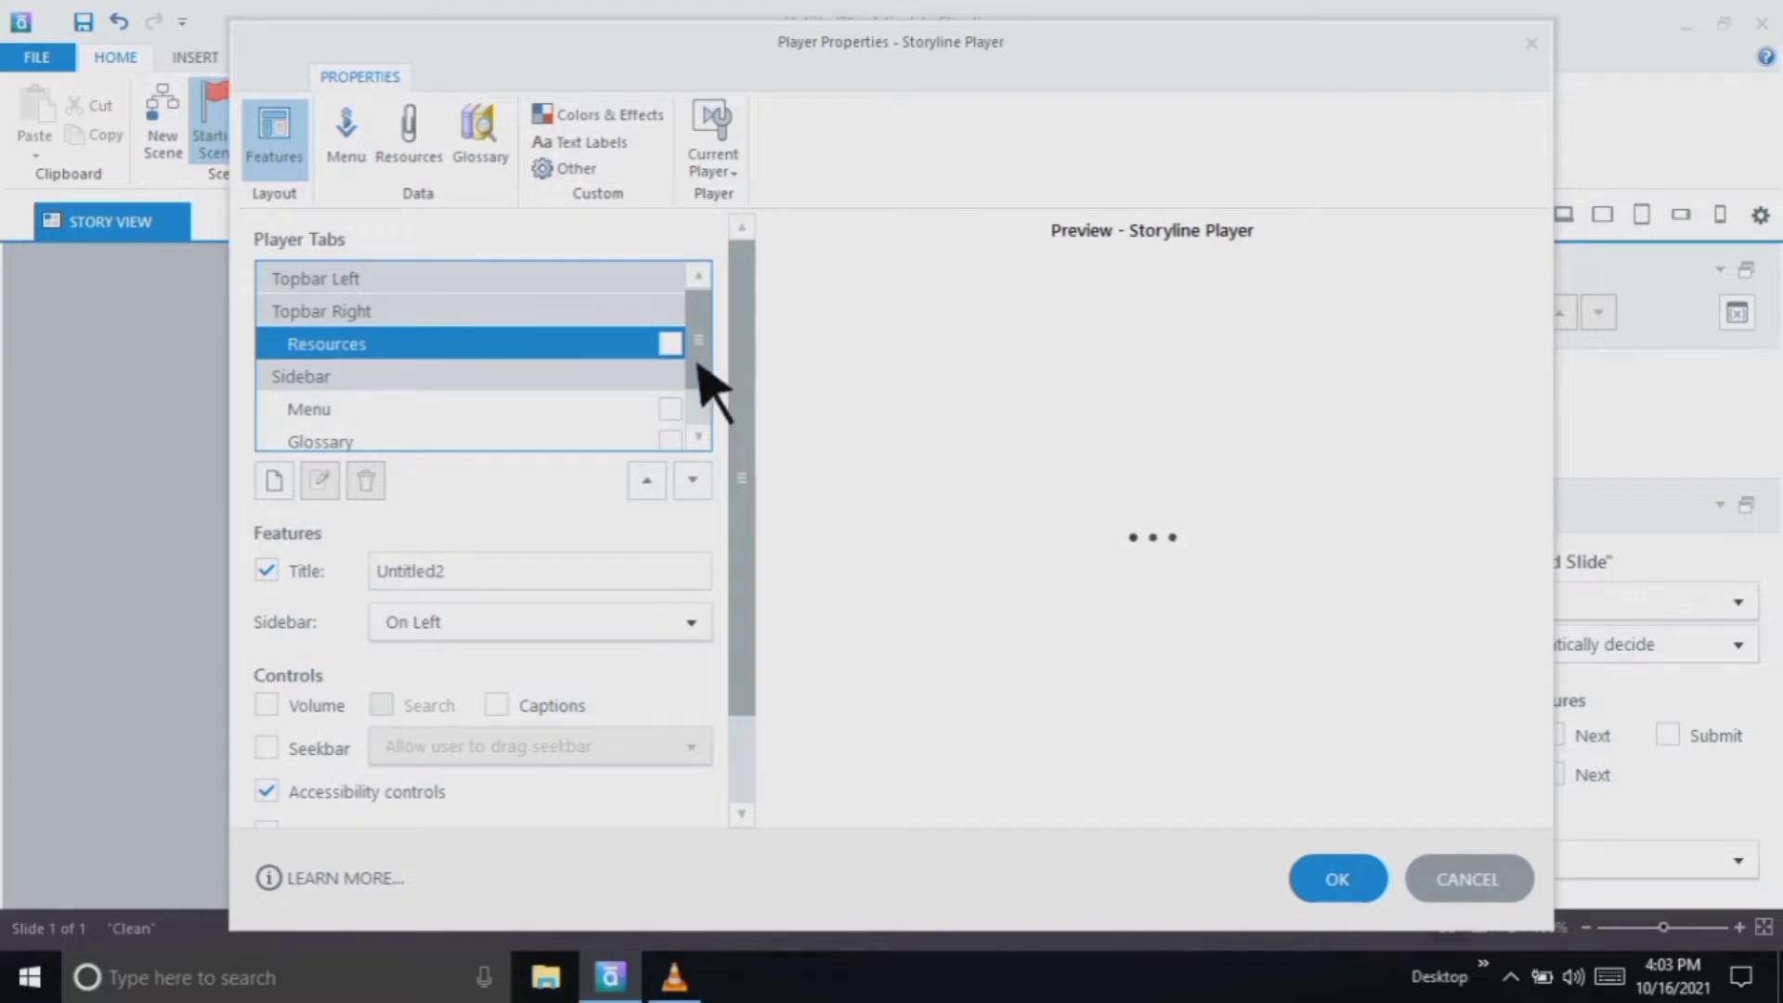
Set the player title to BANK SOAL and apply the player properties
left_click(509, 585)
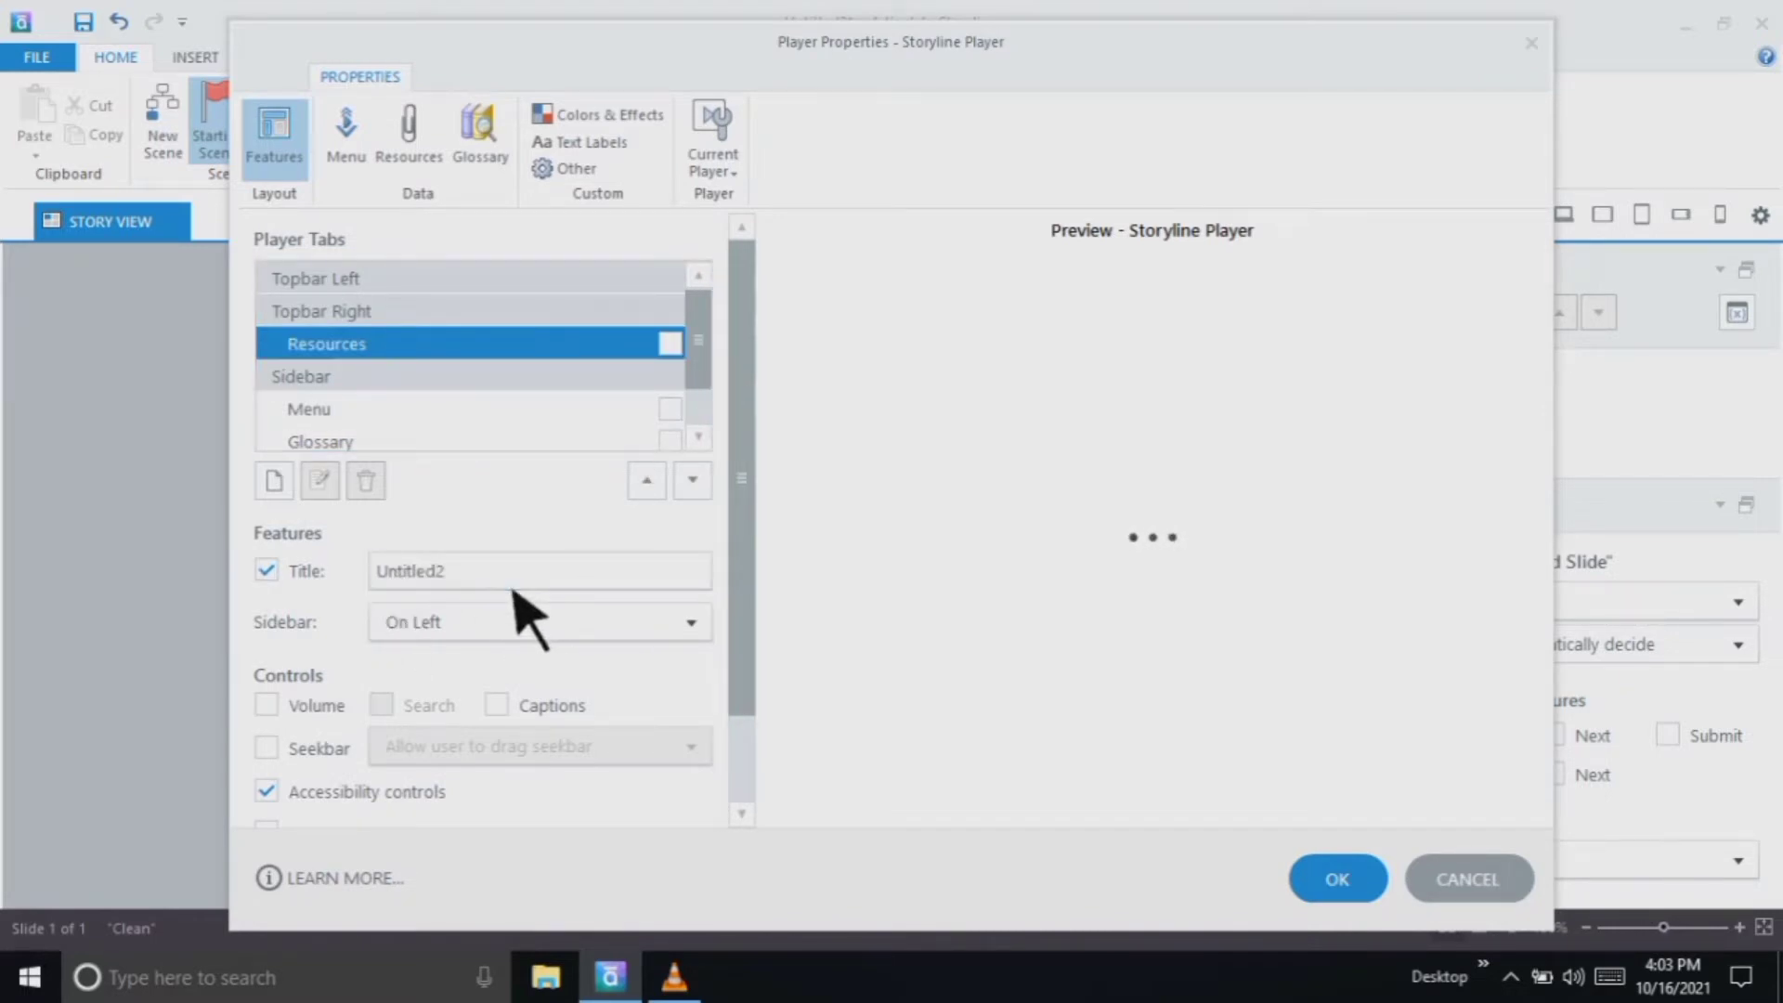
left_click(492, 583)
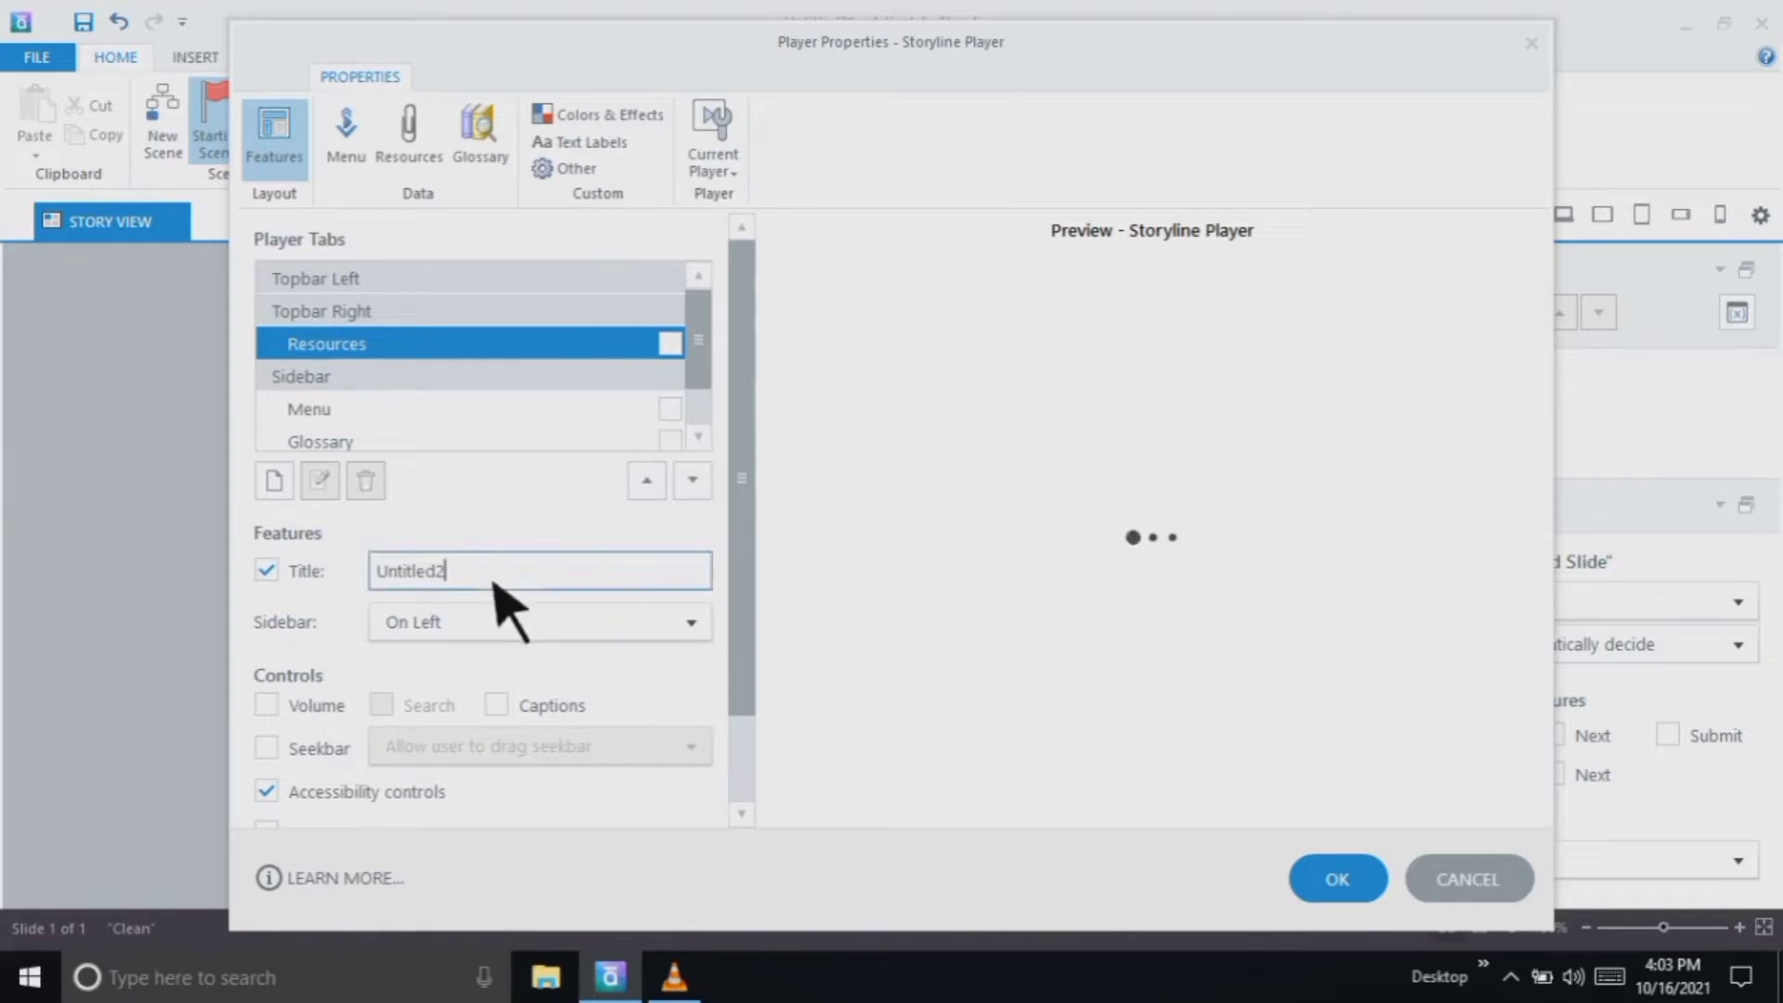
key("BackSpace")
key("BackSpace")
key("BackSpace")
key("BackSpace")
key("BackSpace")
key("BackSpace")
key("BackSpace")
key("BackSpace")
key("BackSpace")
type("BANK SOAL")
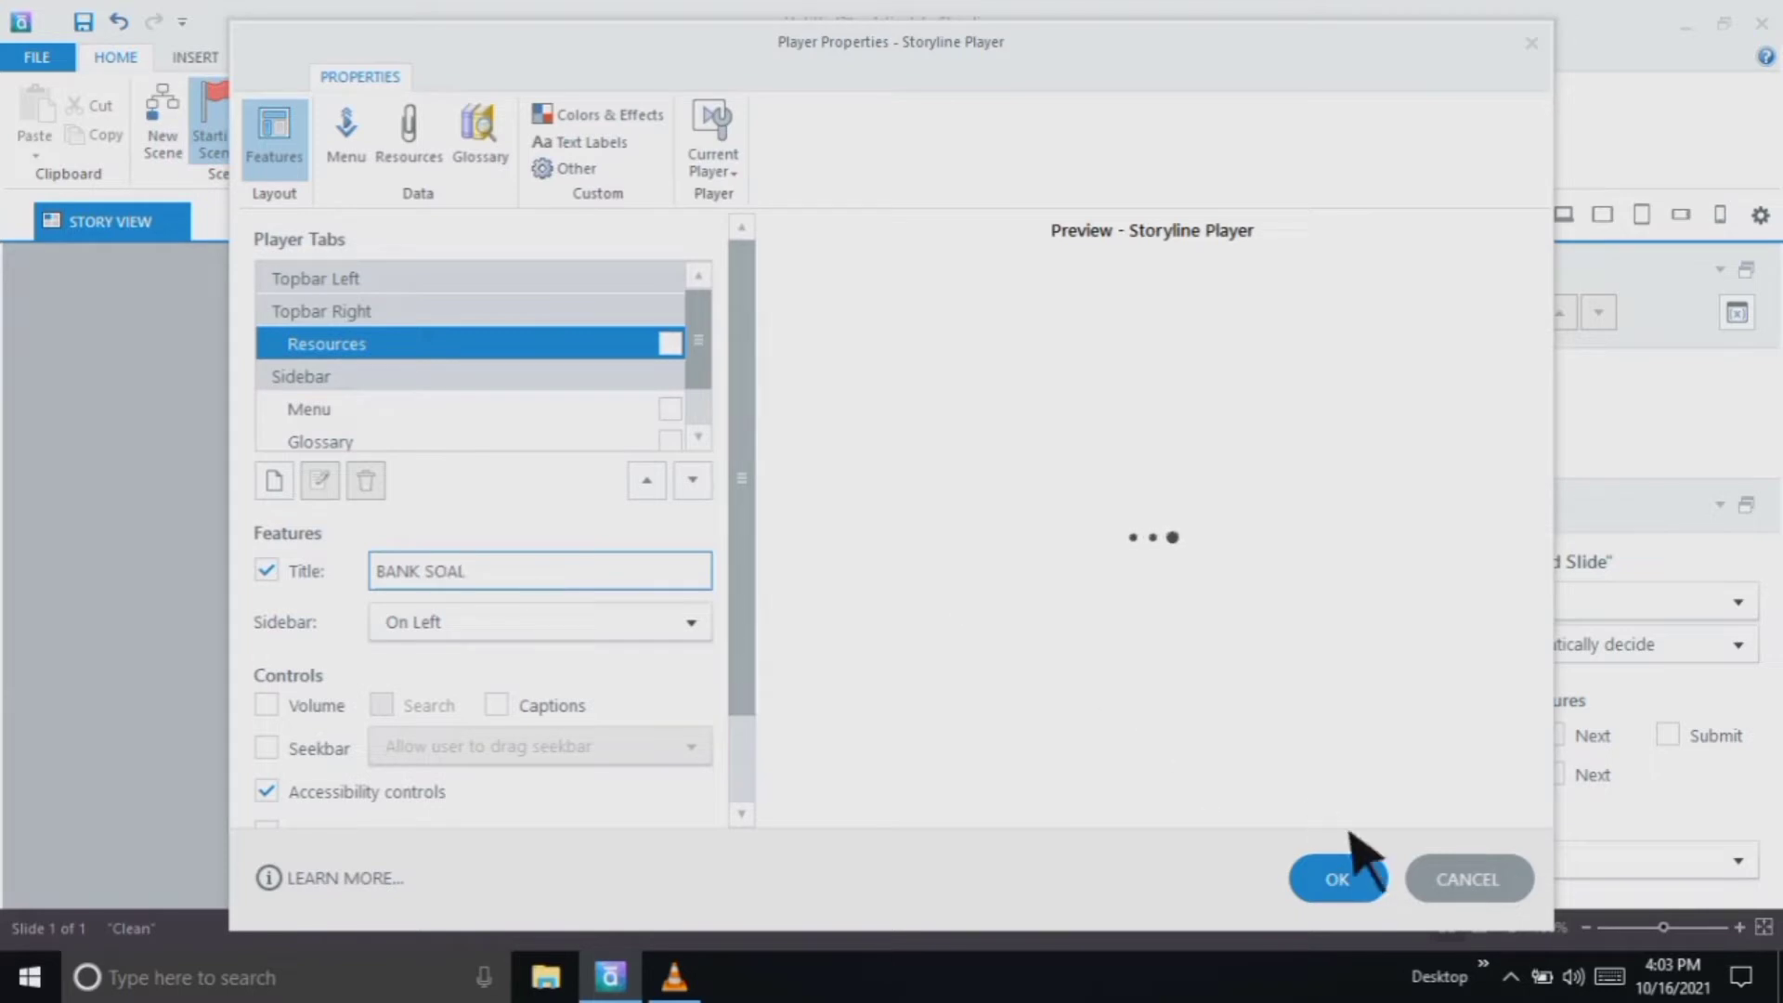
left_click(1367, 894)
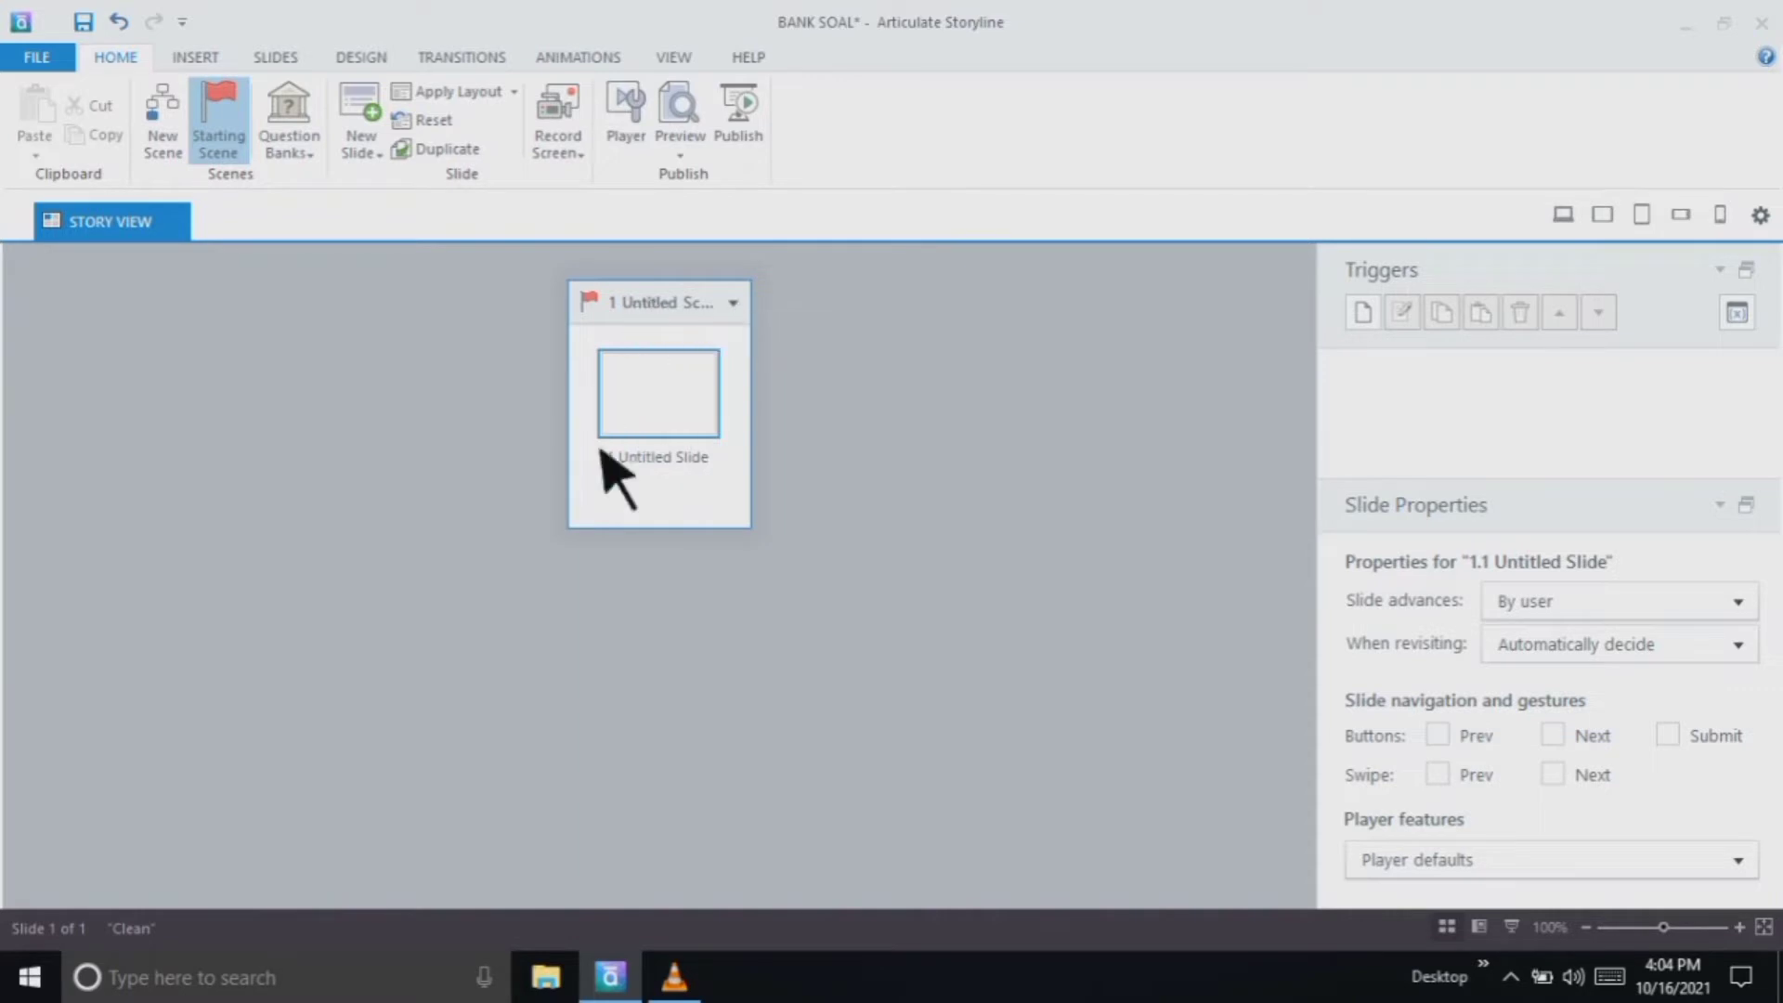
Open slide 1.1 and create a new question bank named BANK SOAL IPA
double_click(686, 418)
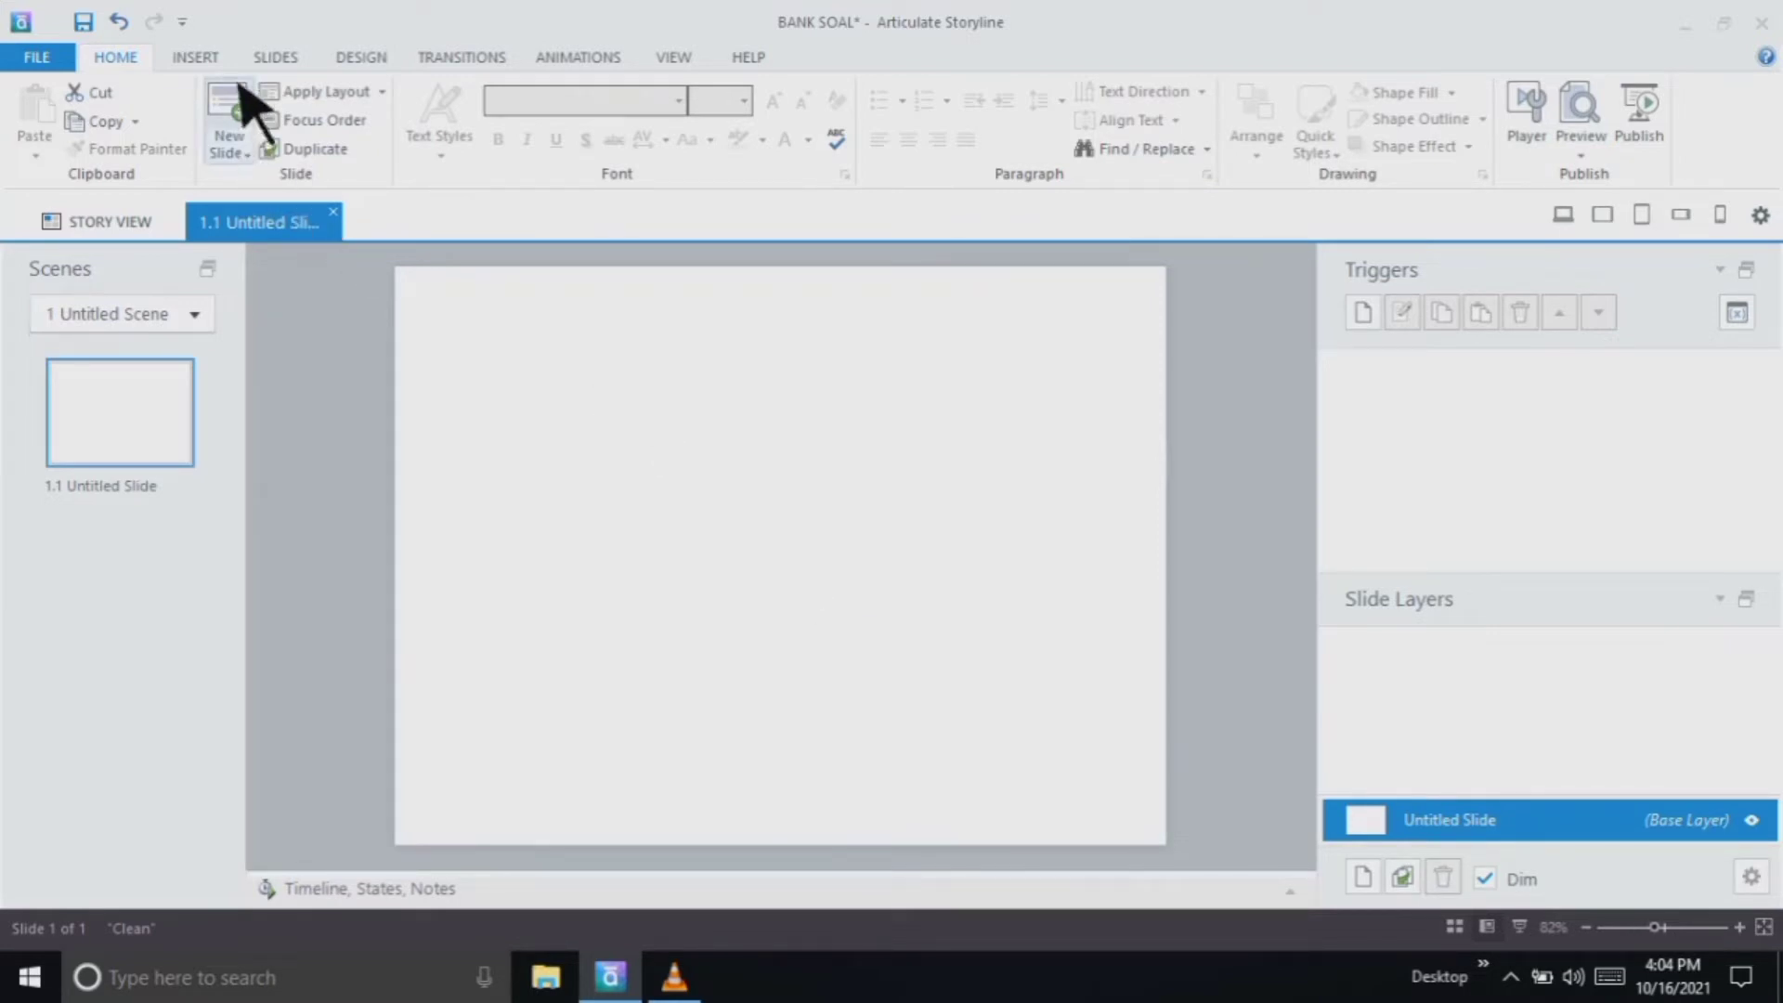
left_click(216, 58)
left_click(279, 58)
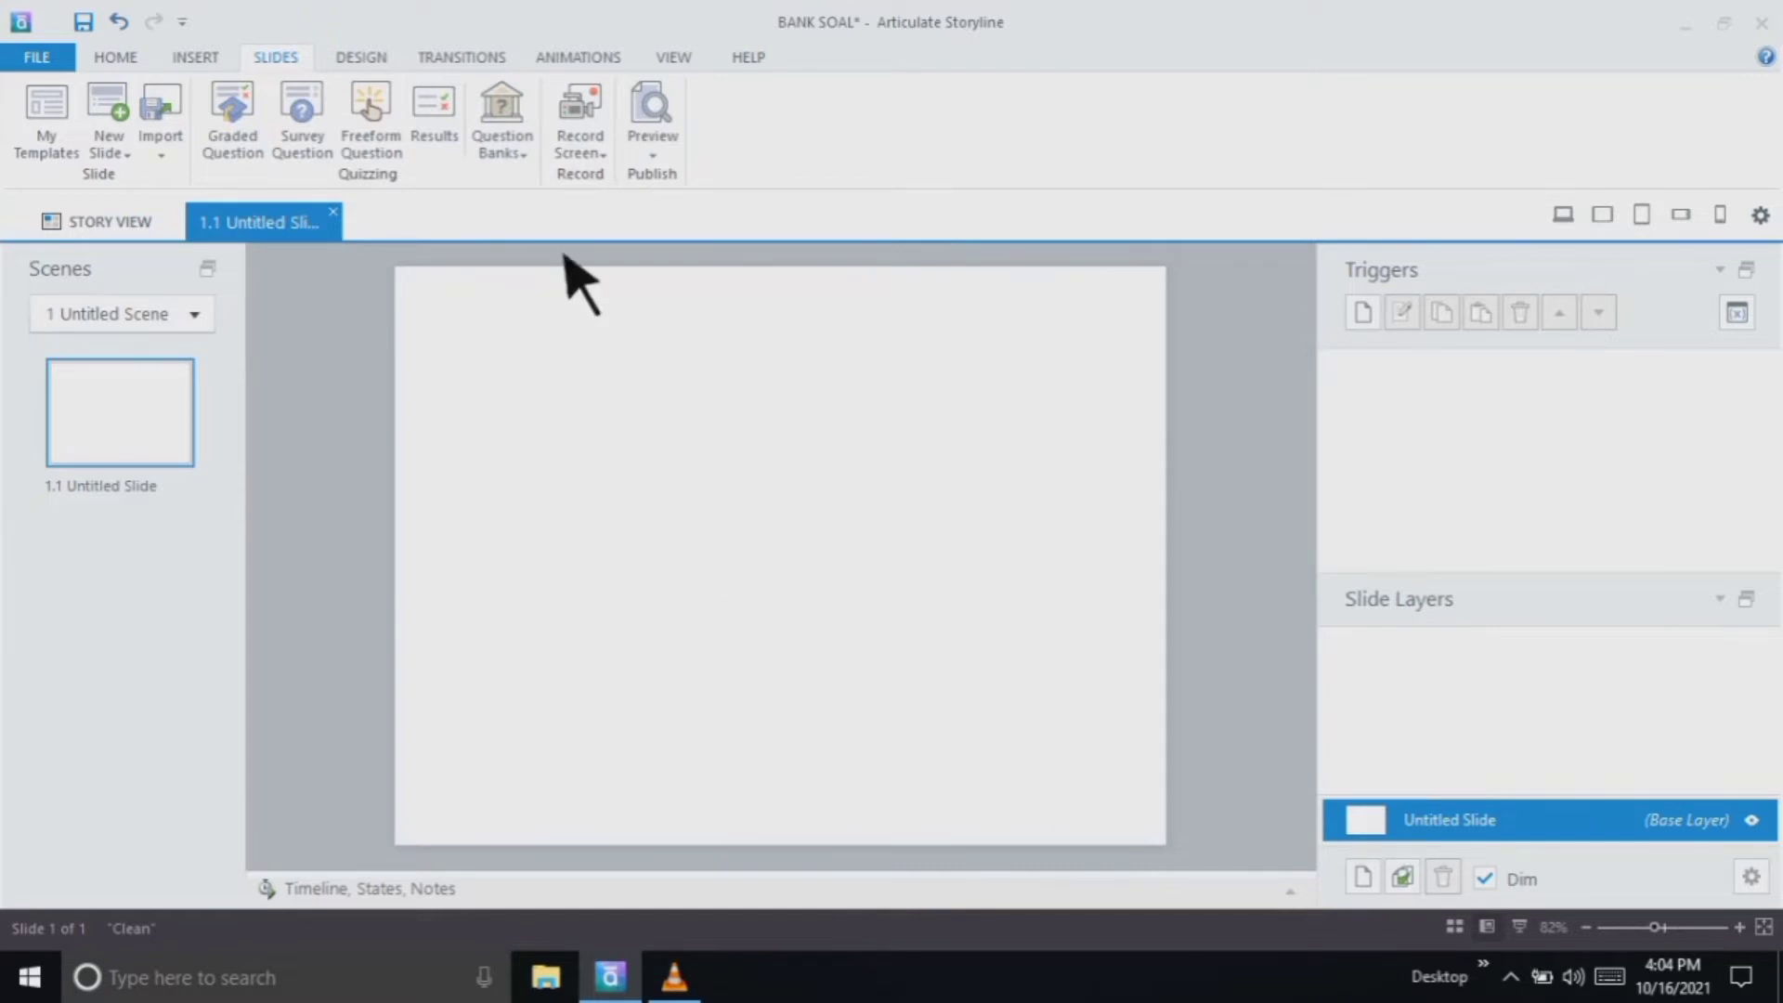
left_click(535, 156)
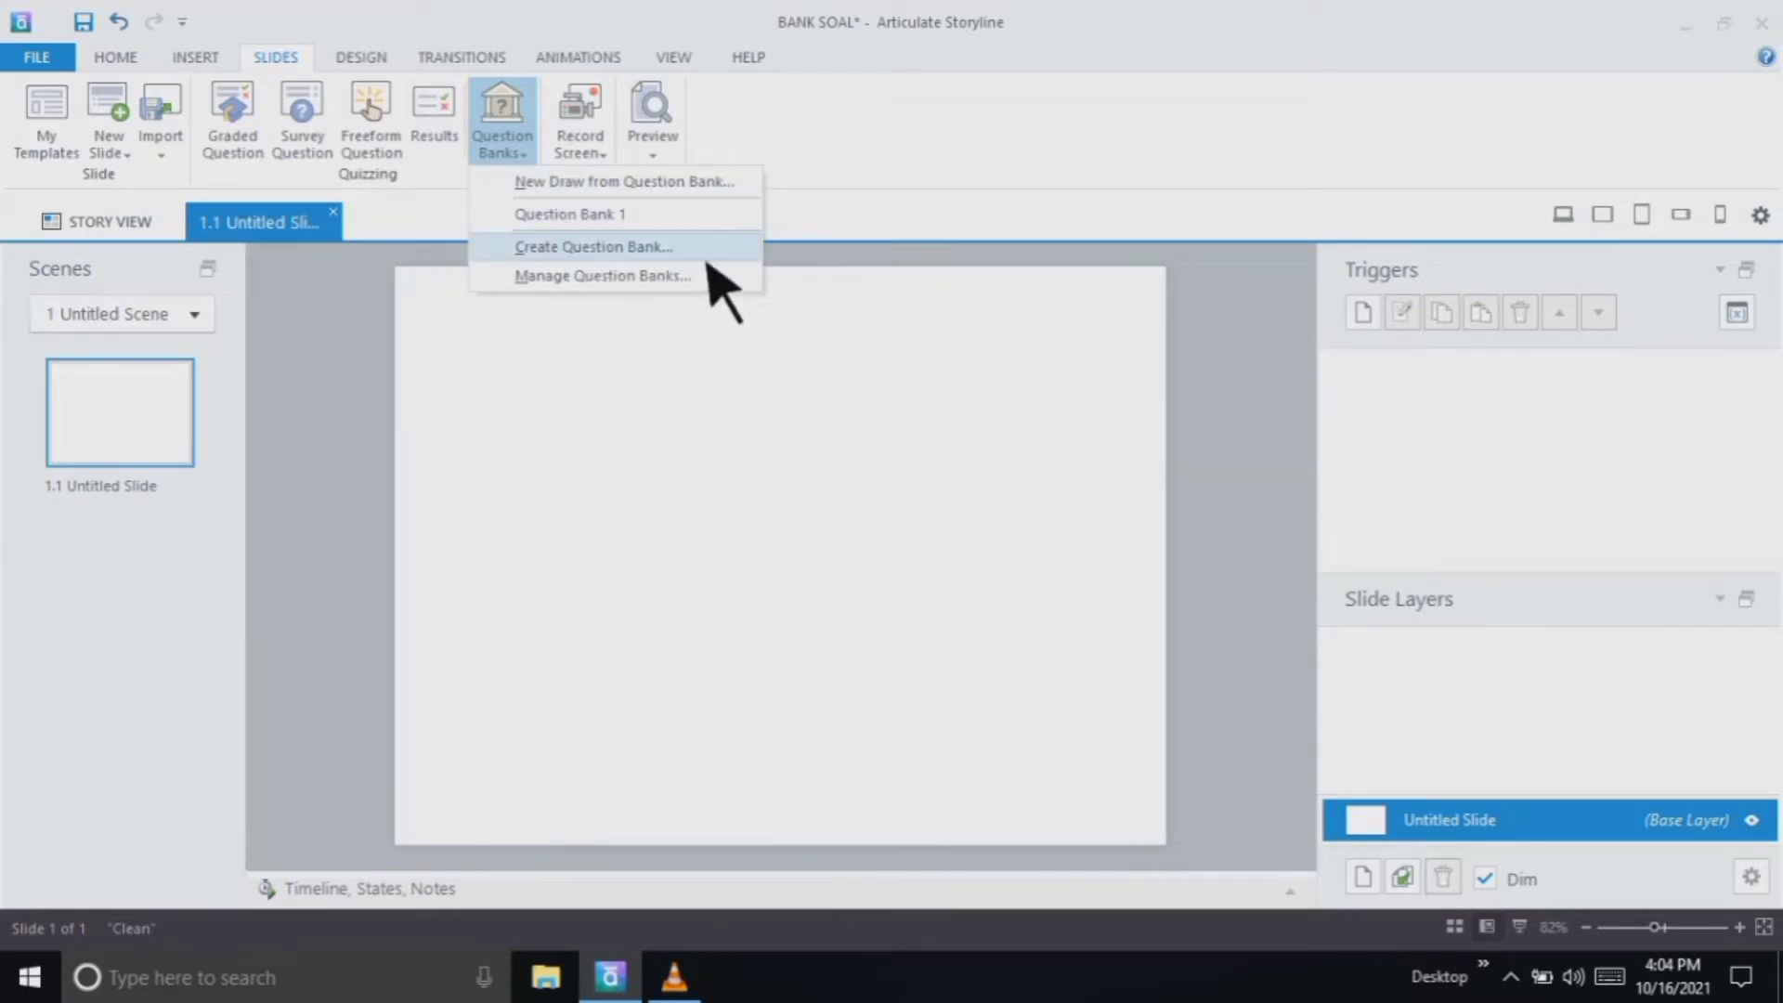
left_click(649, 263)
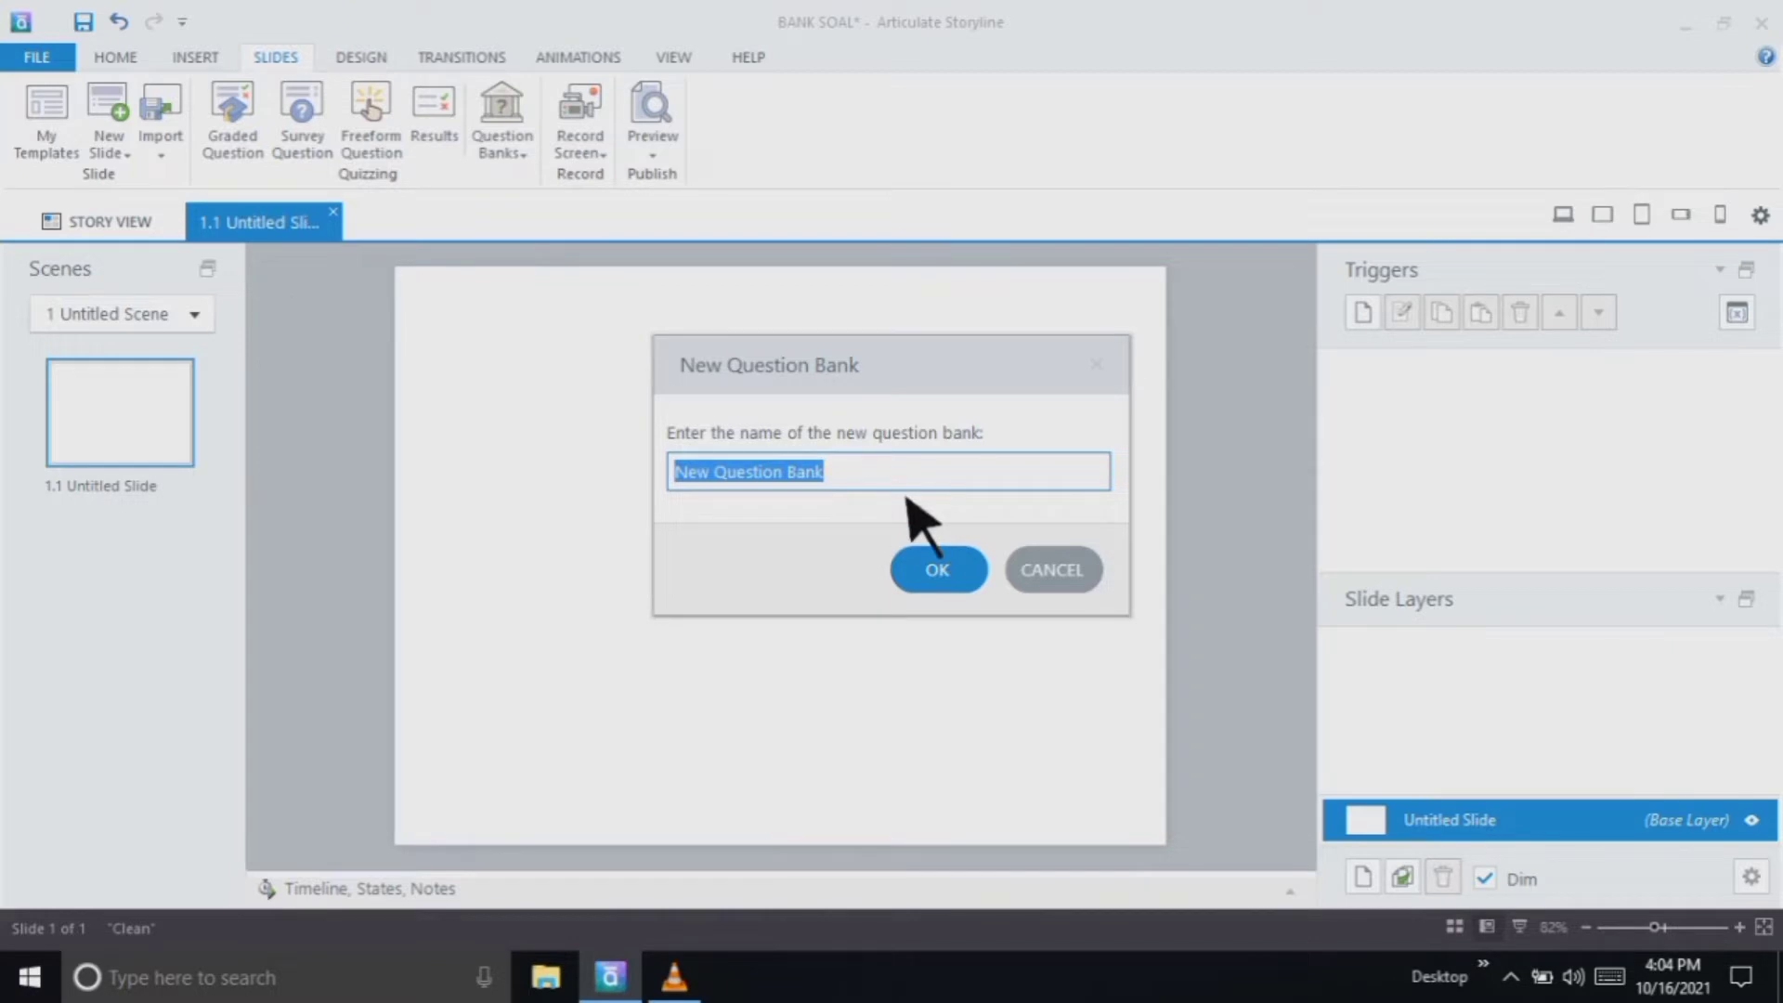
key("BackSpace")
type("BANK SOAL IPA")
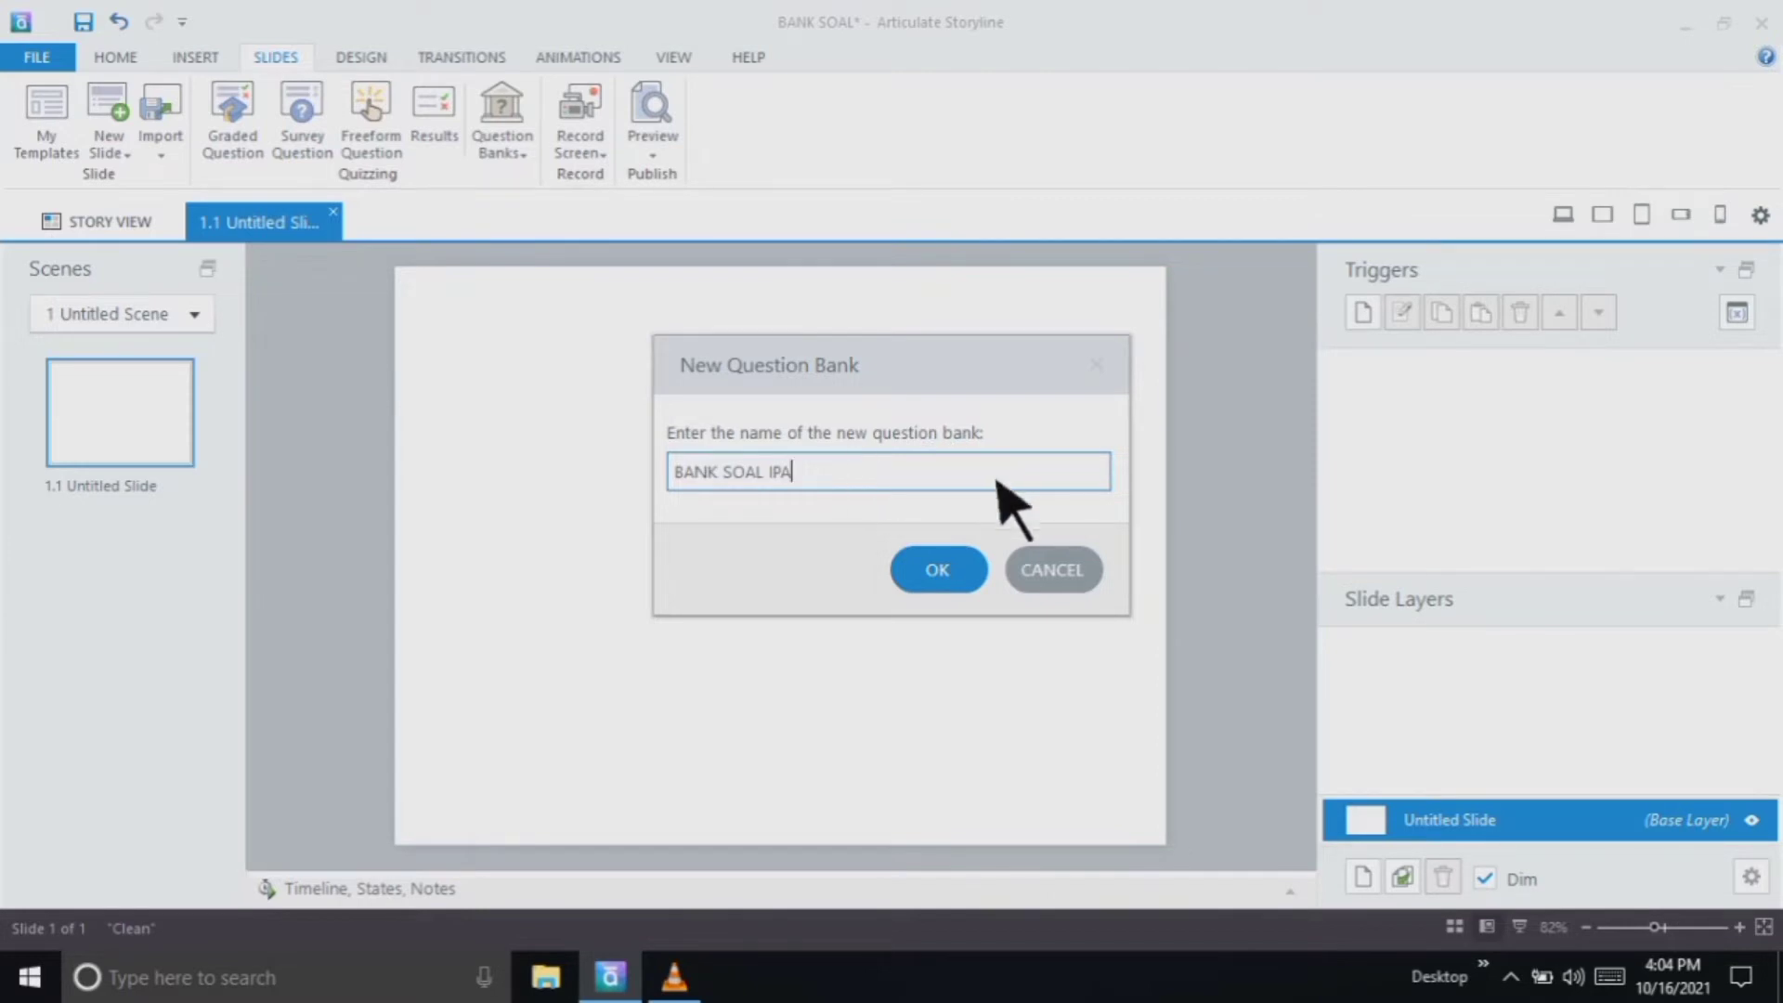
left_click(987, 585)
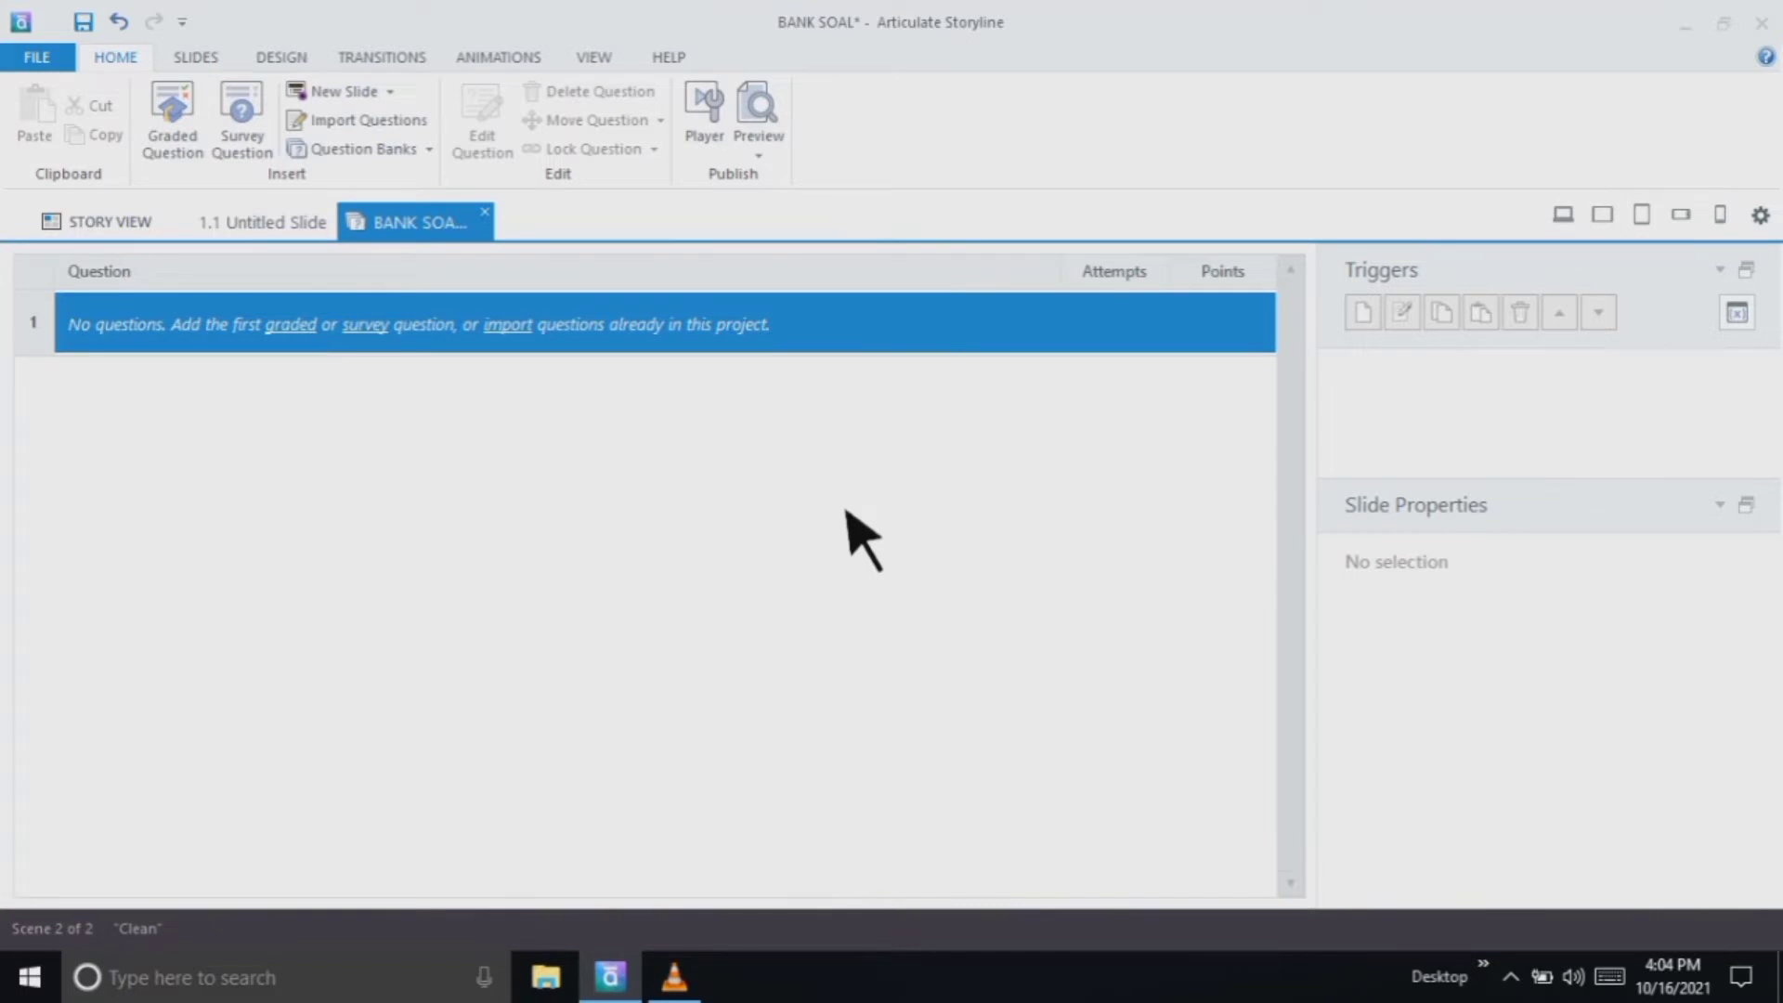
Insert a Multiple Choice graded question into the BANK SOAL IPA question bank
left_click(220, 146)
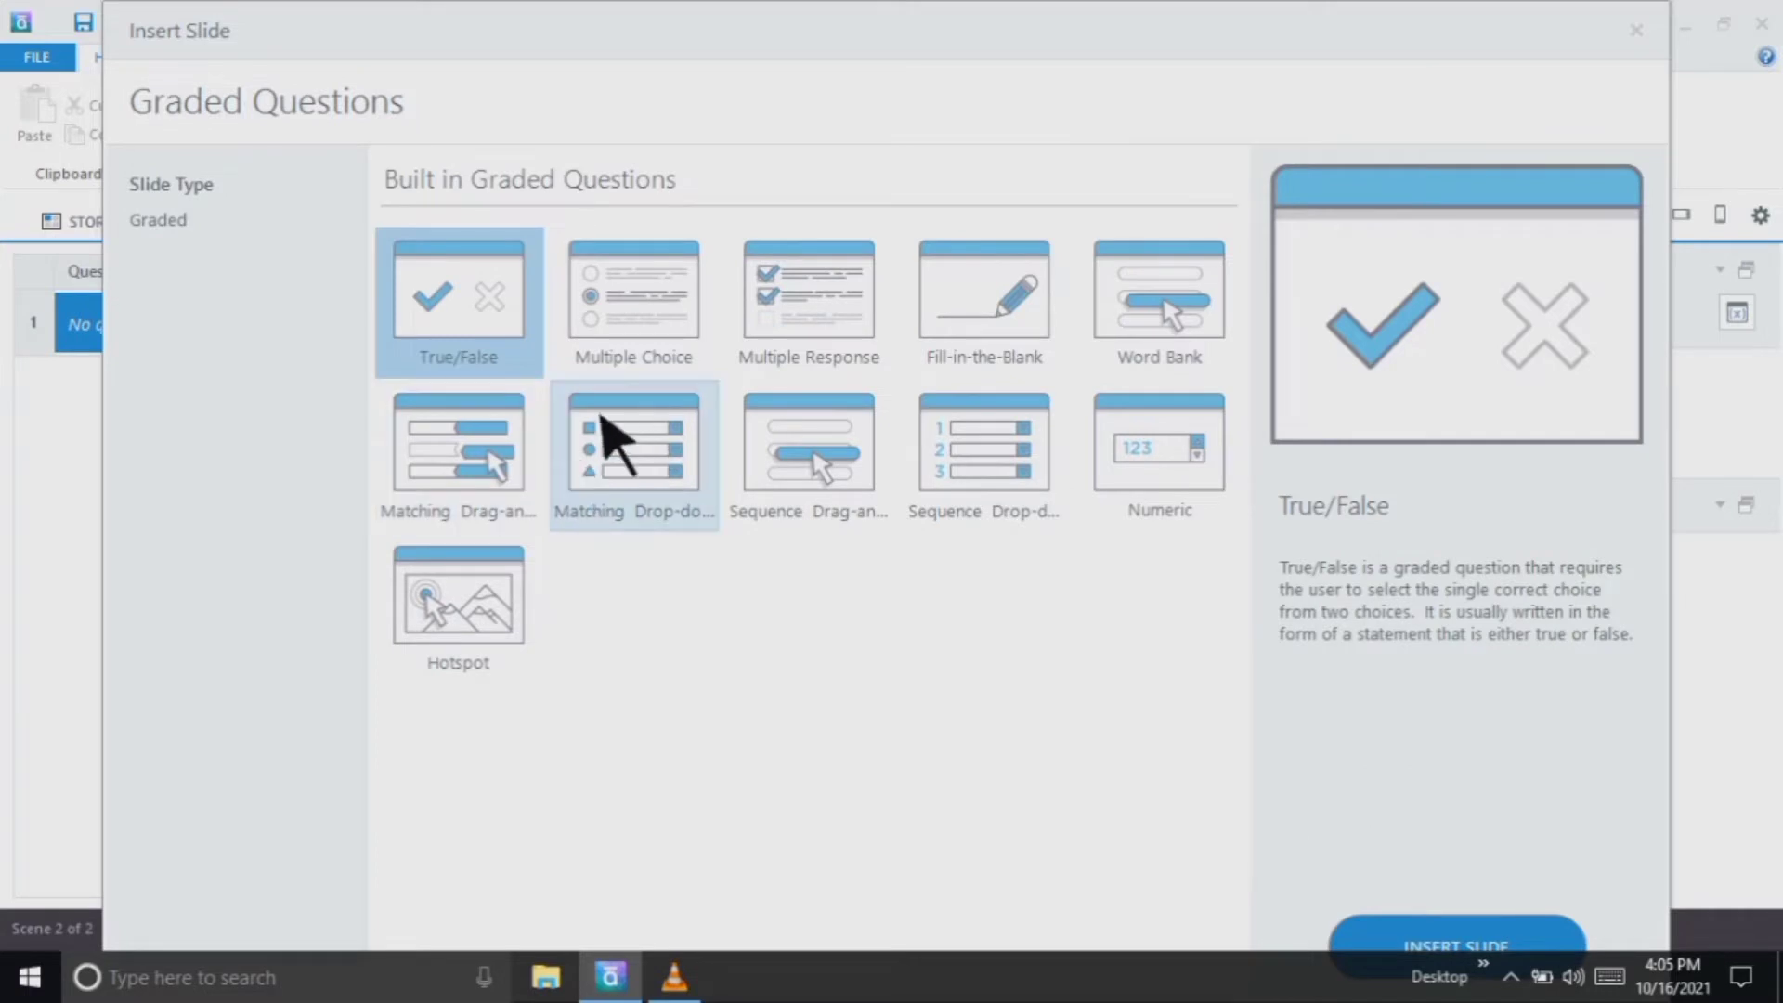
left_click(671, 321)
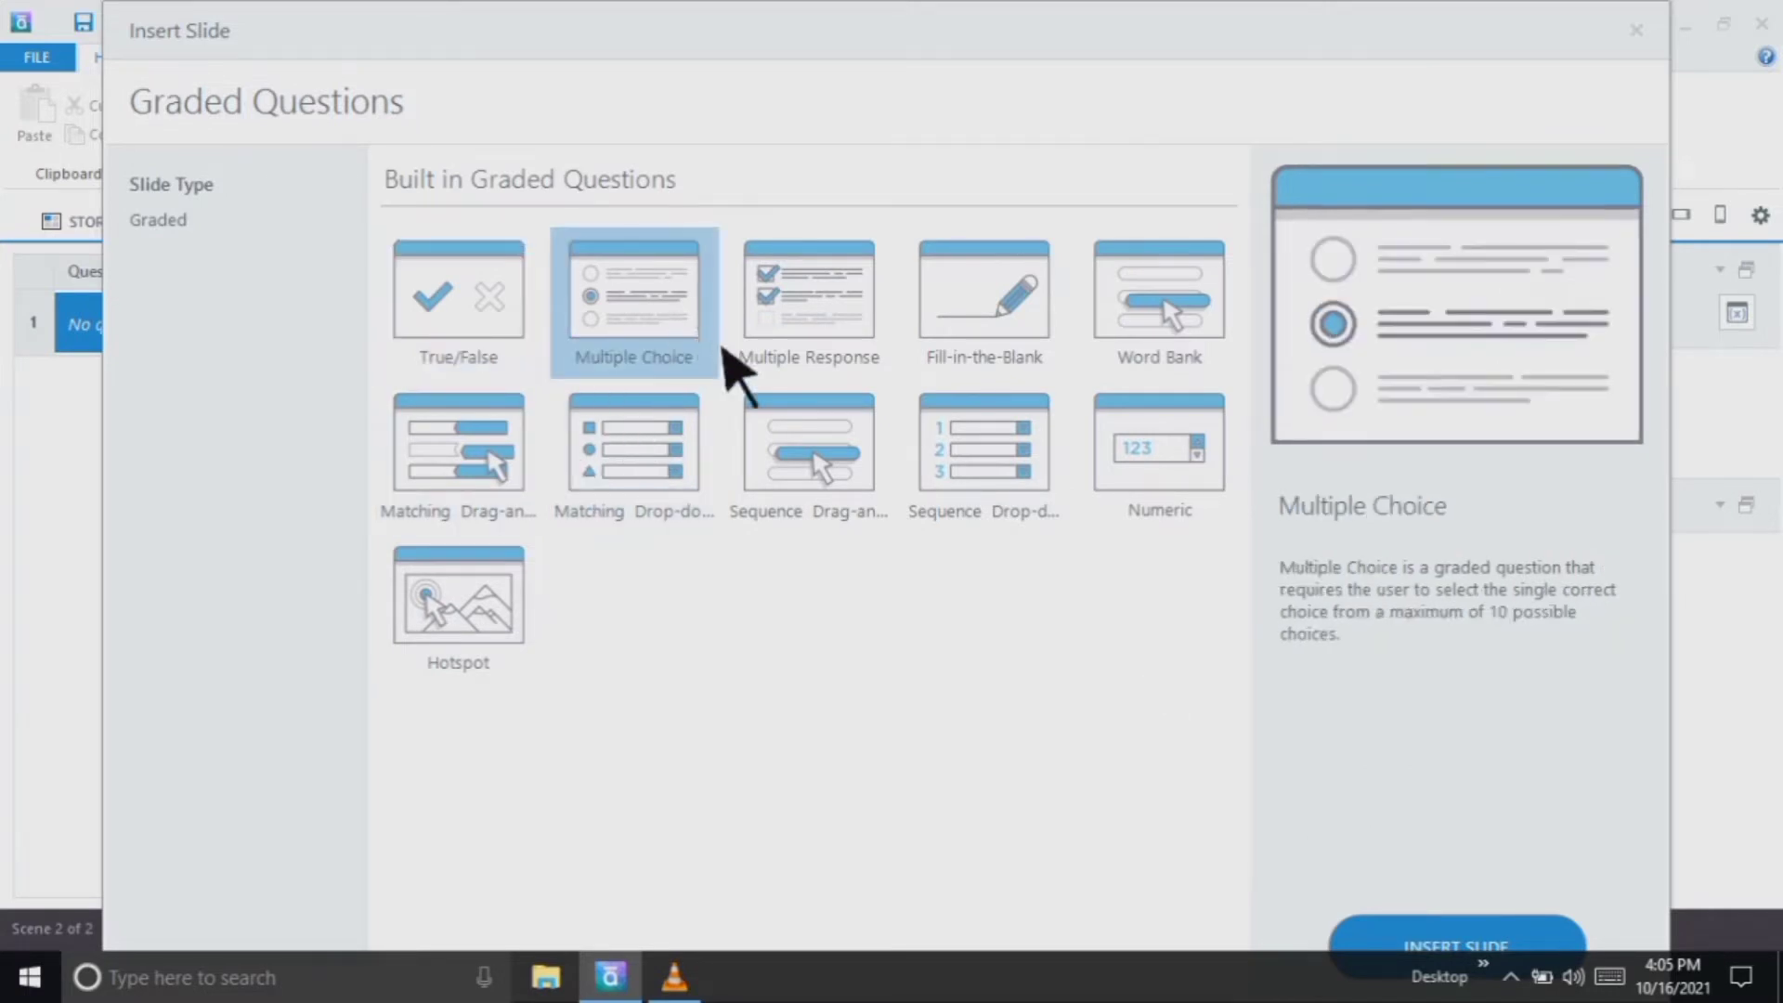
left_click(1530, 942)
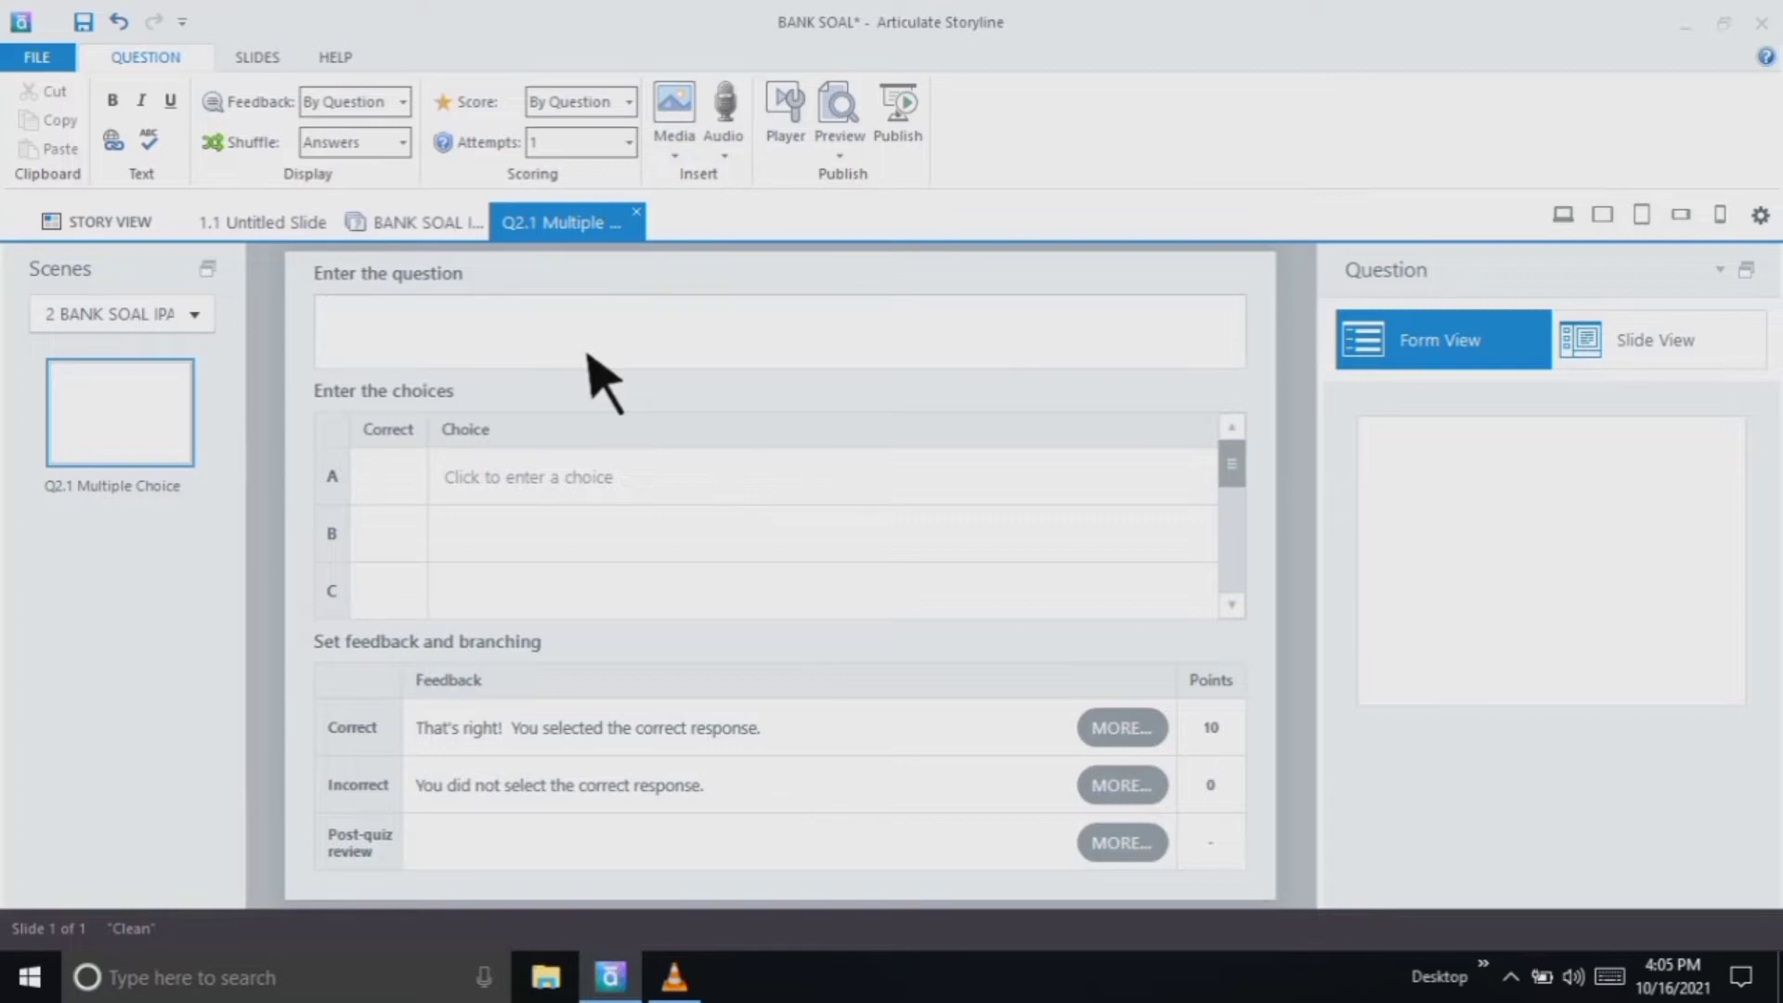
Enter "Ikan bernafas dengan ...." as the question text and "paru paru" as choice A
type("Ikan bernafas dengan")
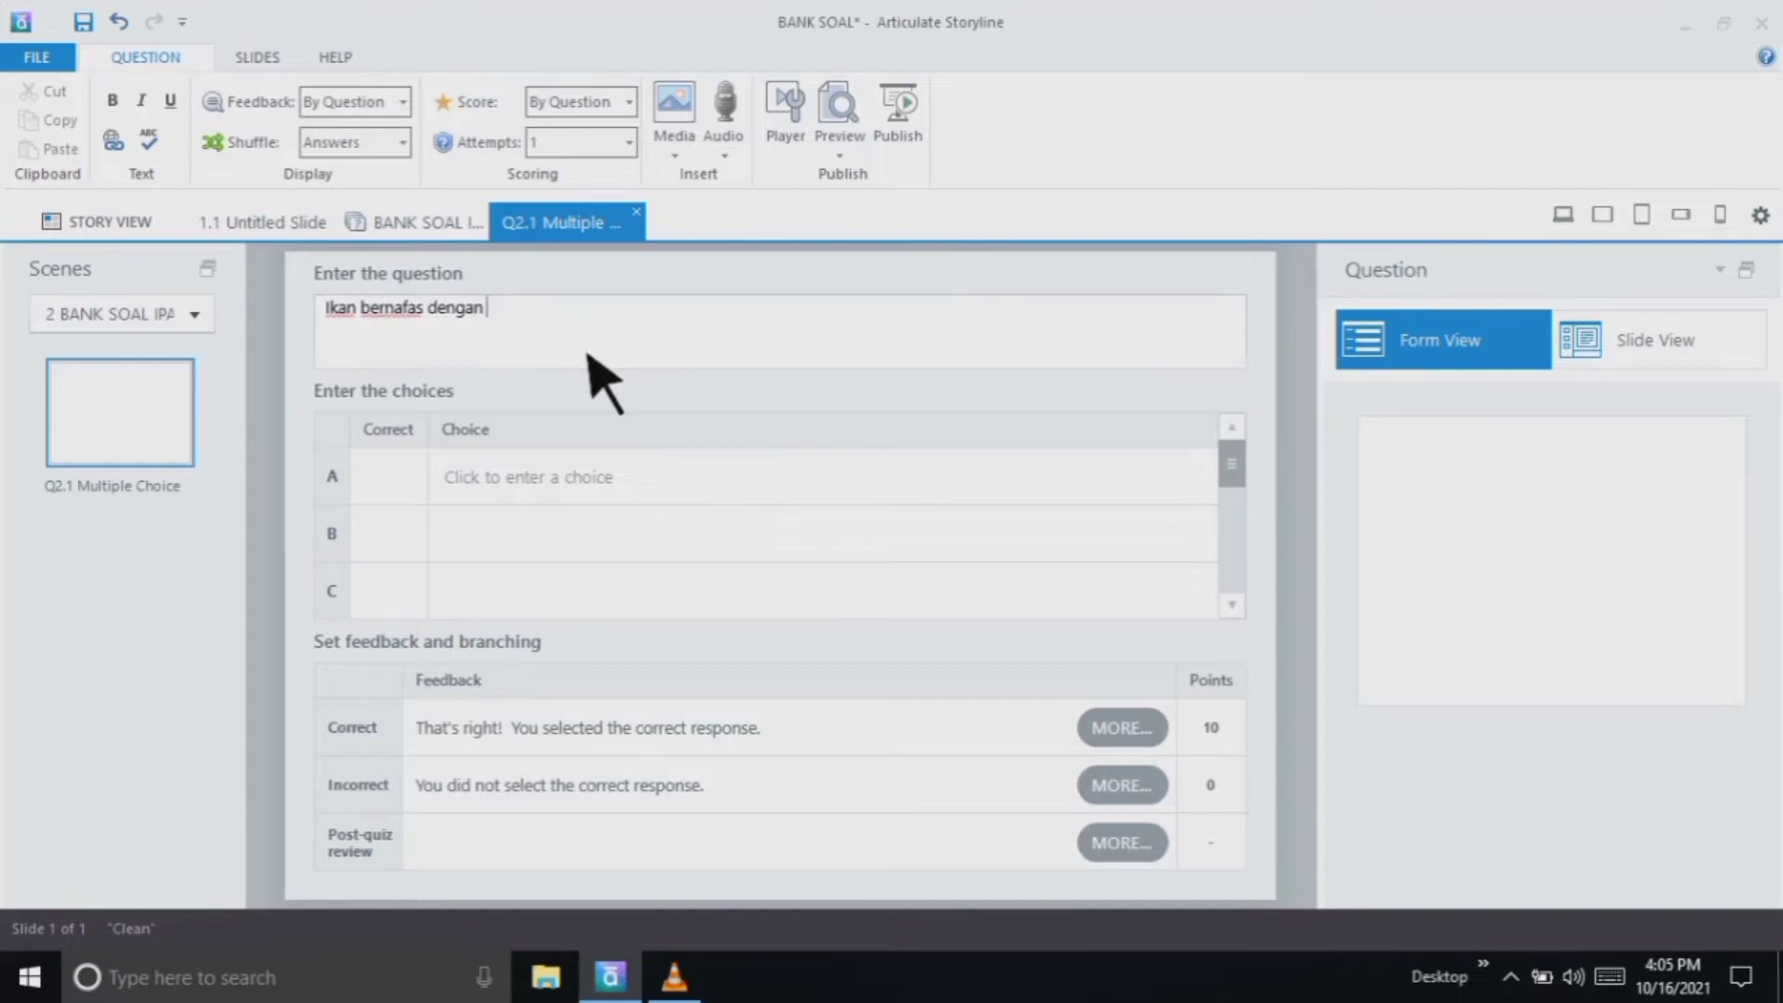
type(" ....")
left_click(589, 491)
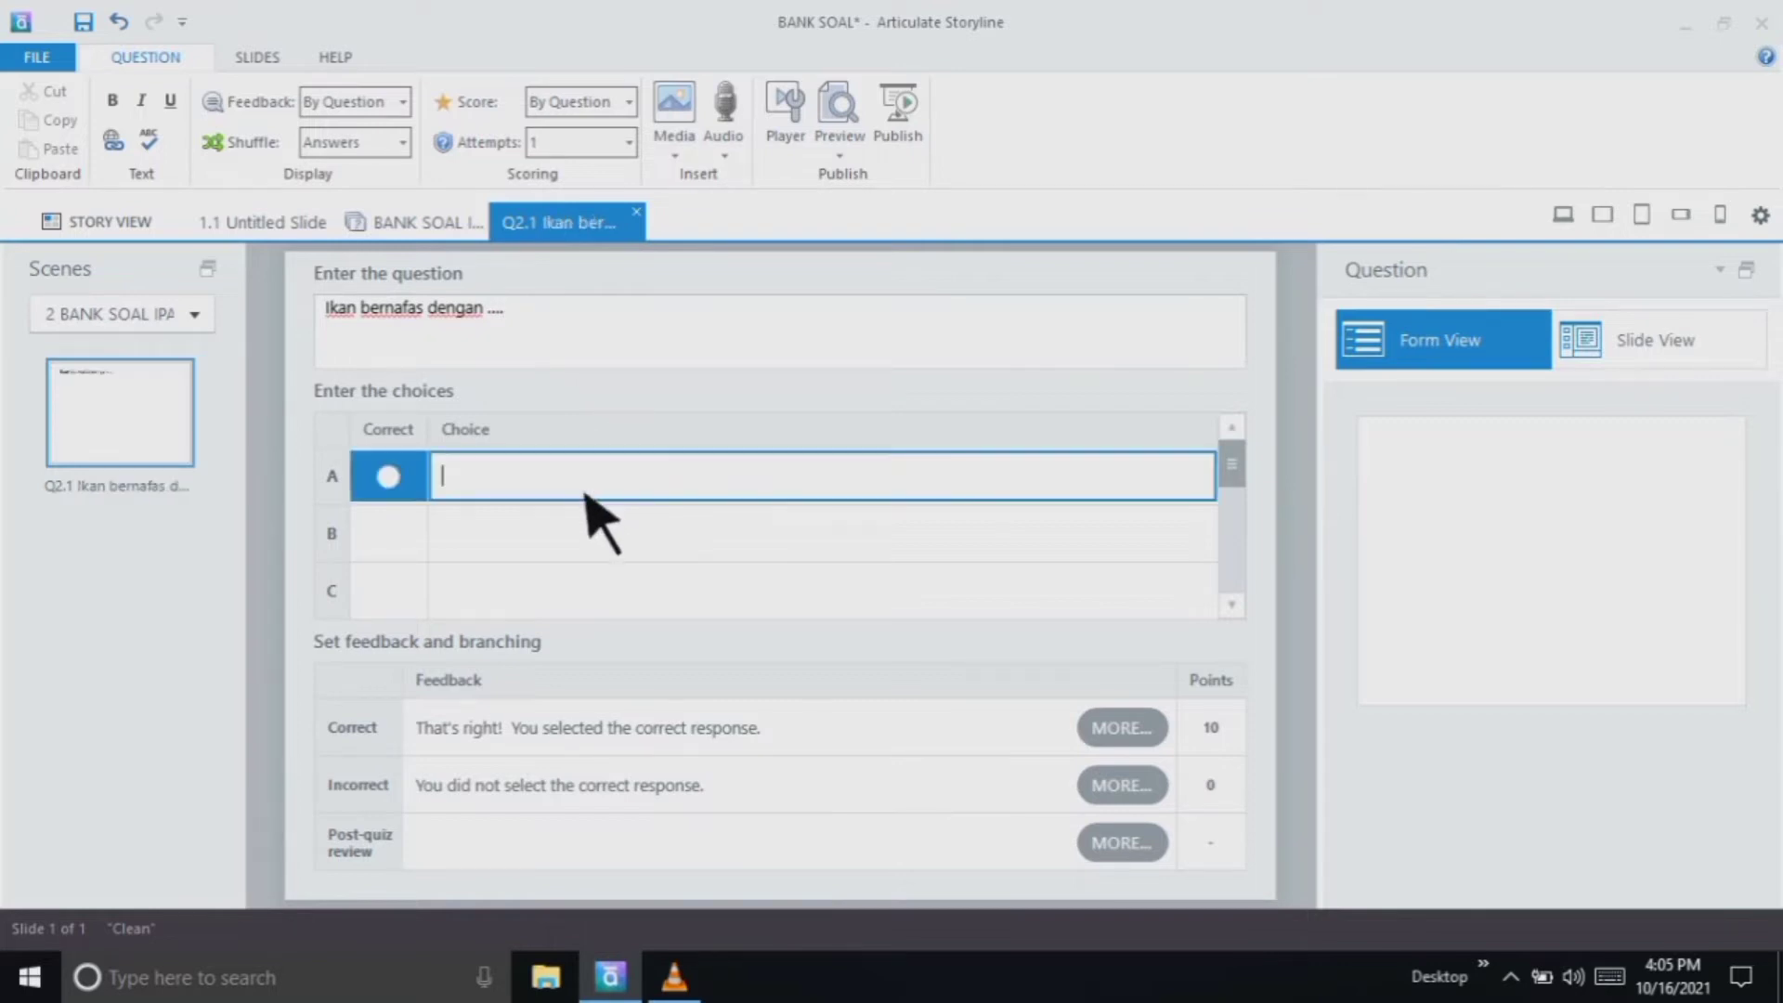
type("paru ")
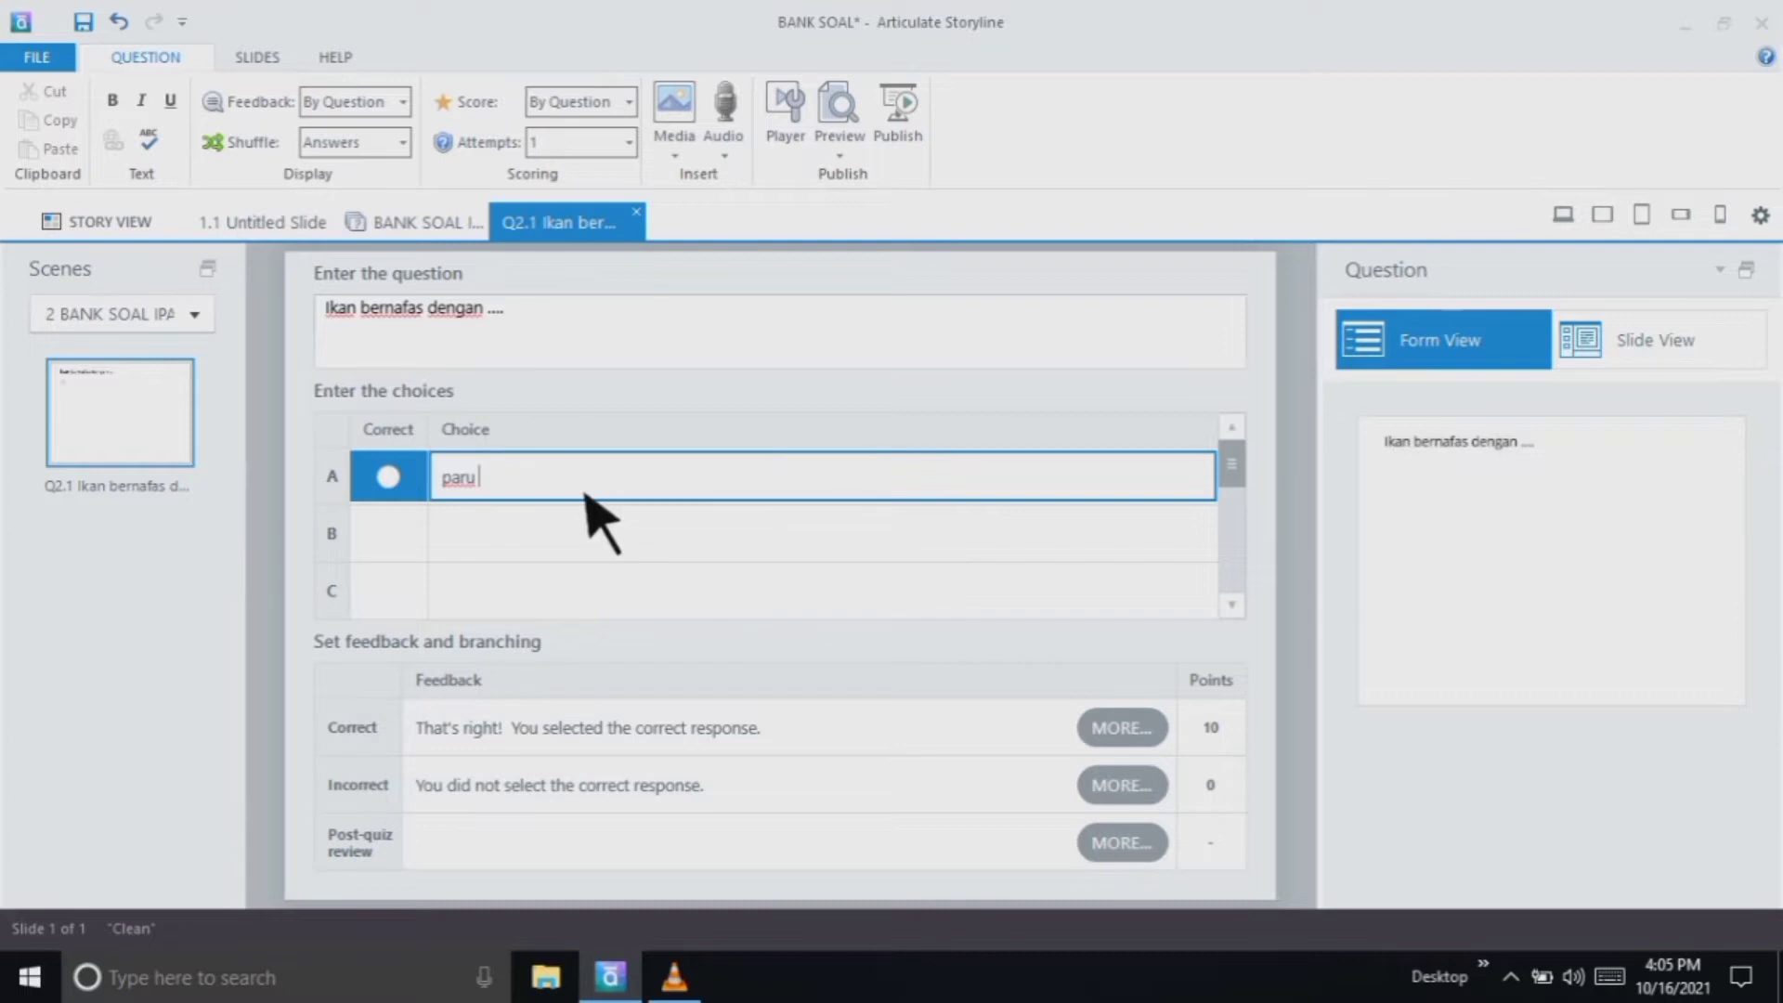
type("paru")
Add "insang" as choice B and "kulit" as choice C, and mark insang as the correct answer
left_click(587, 554)
type("in")
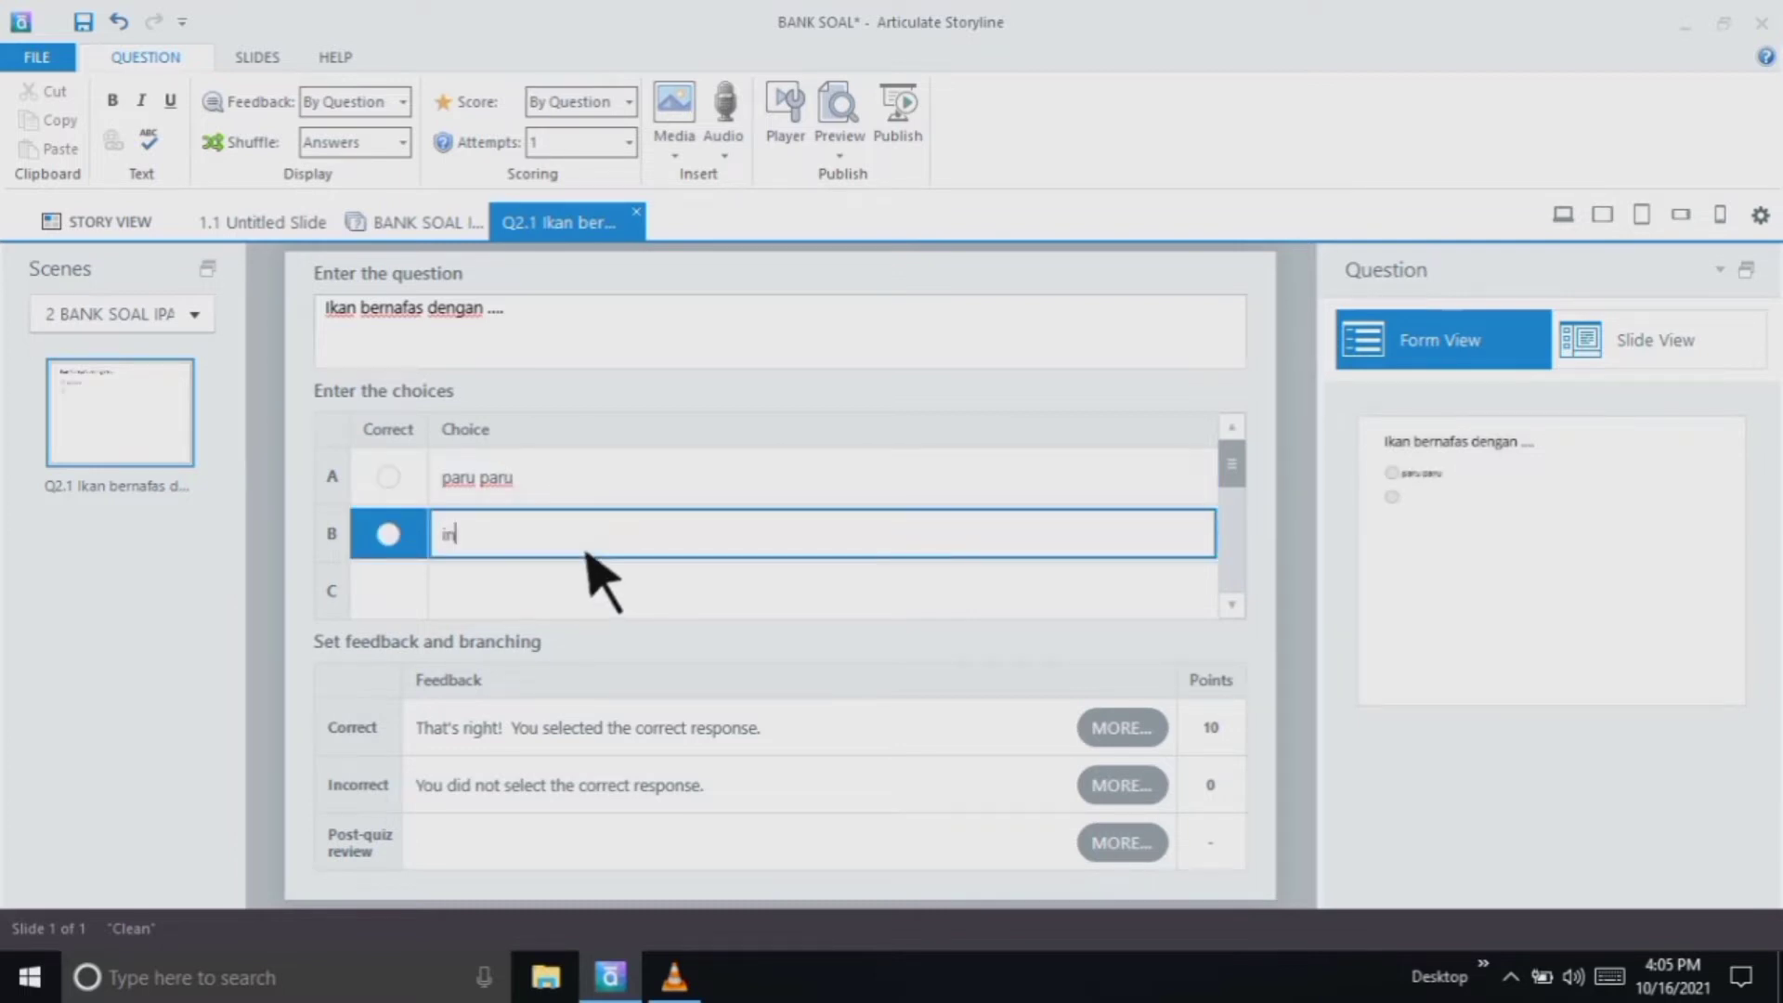
type("sang")
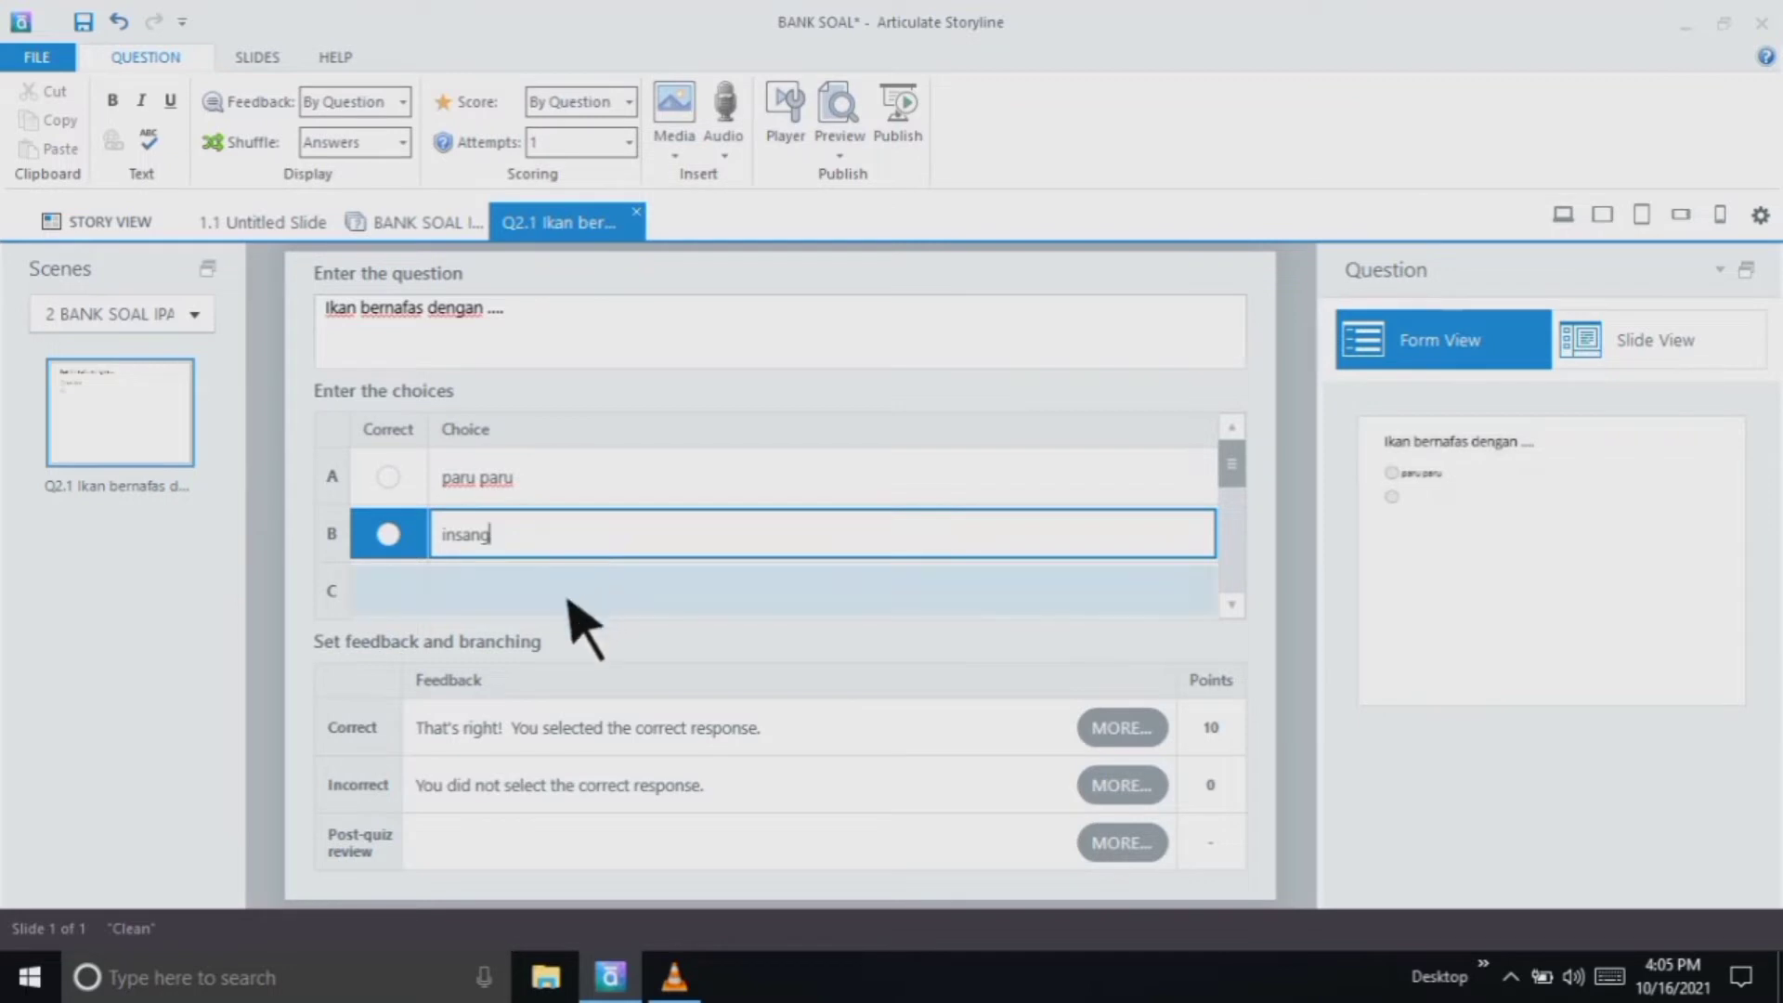
left_click(565, 604)
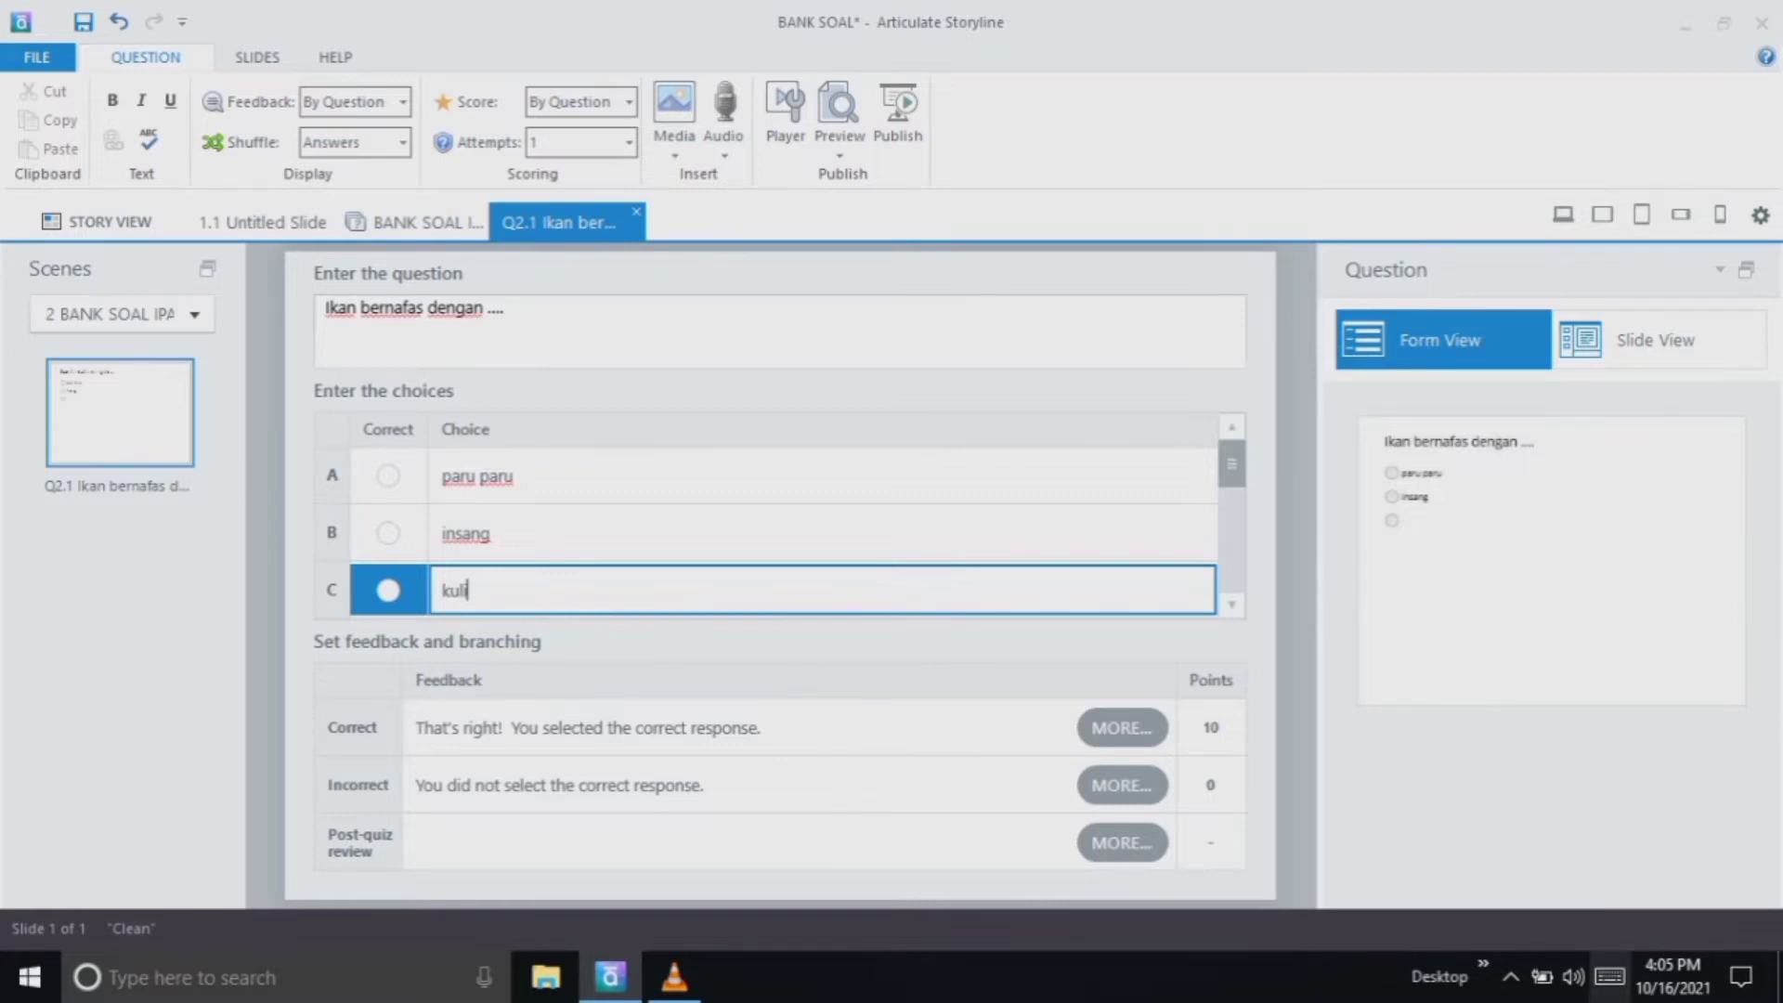
left_click(1609, 976)
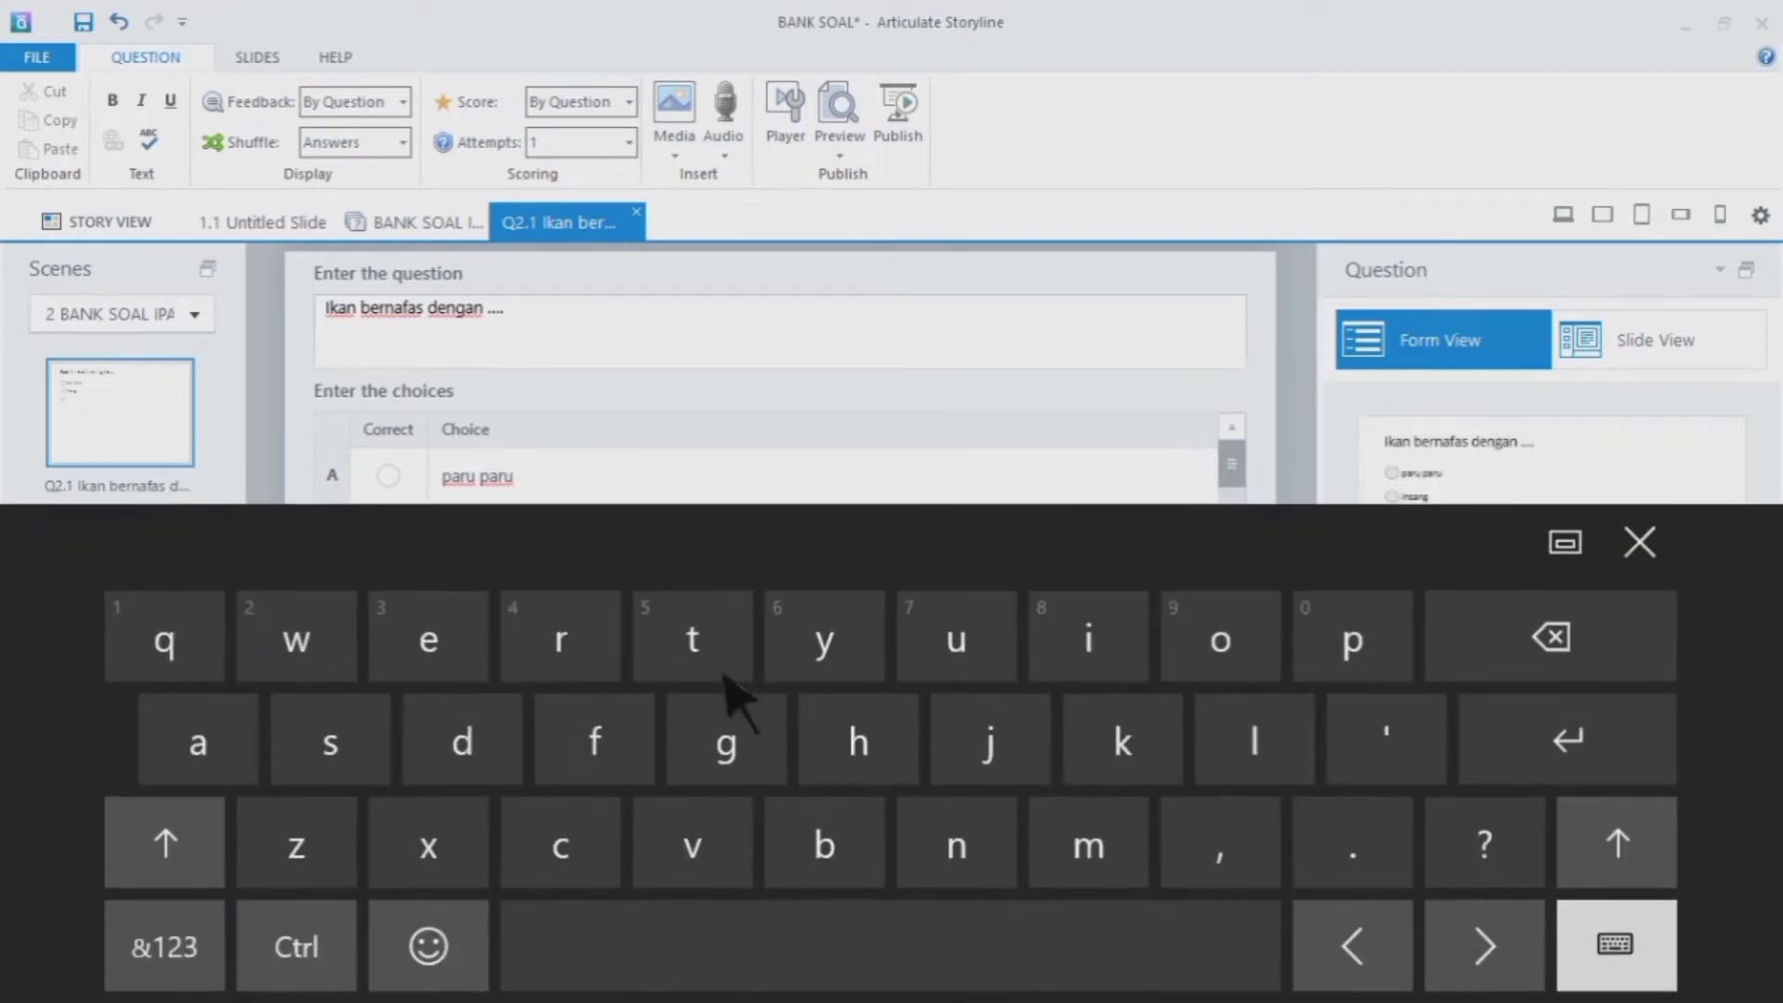
left_click(1667, 562)
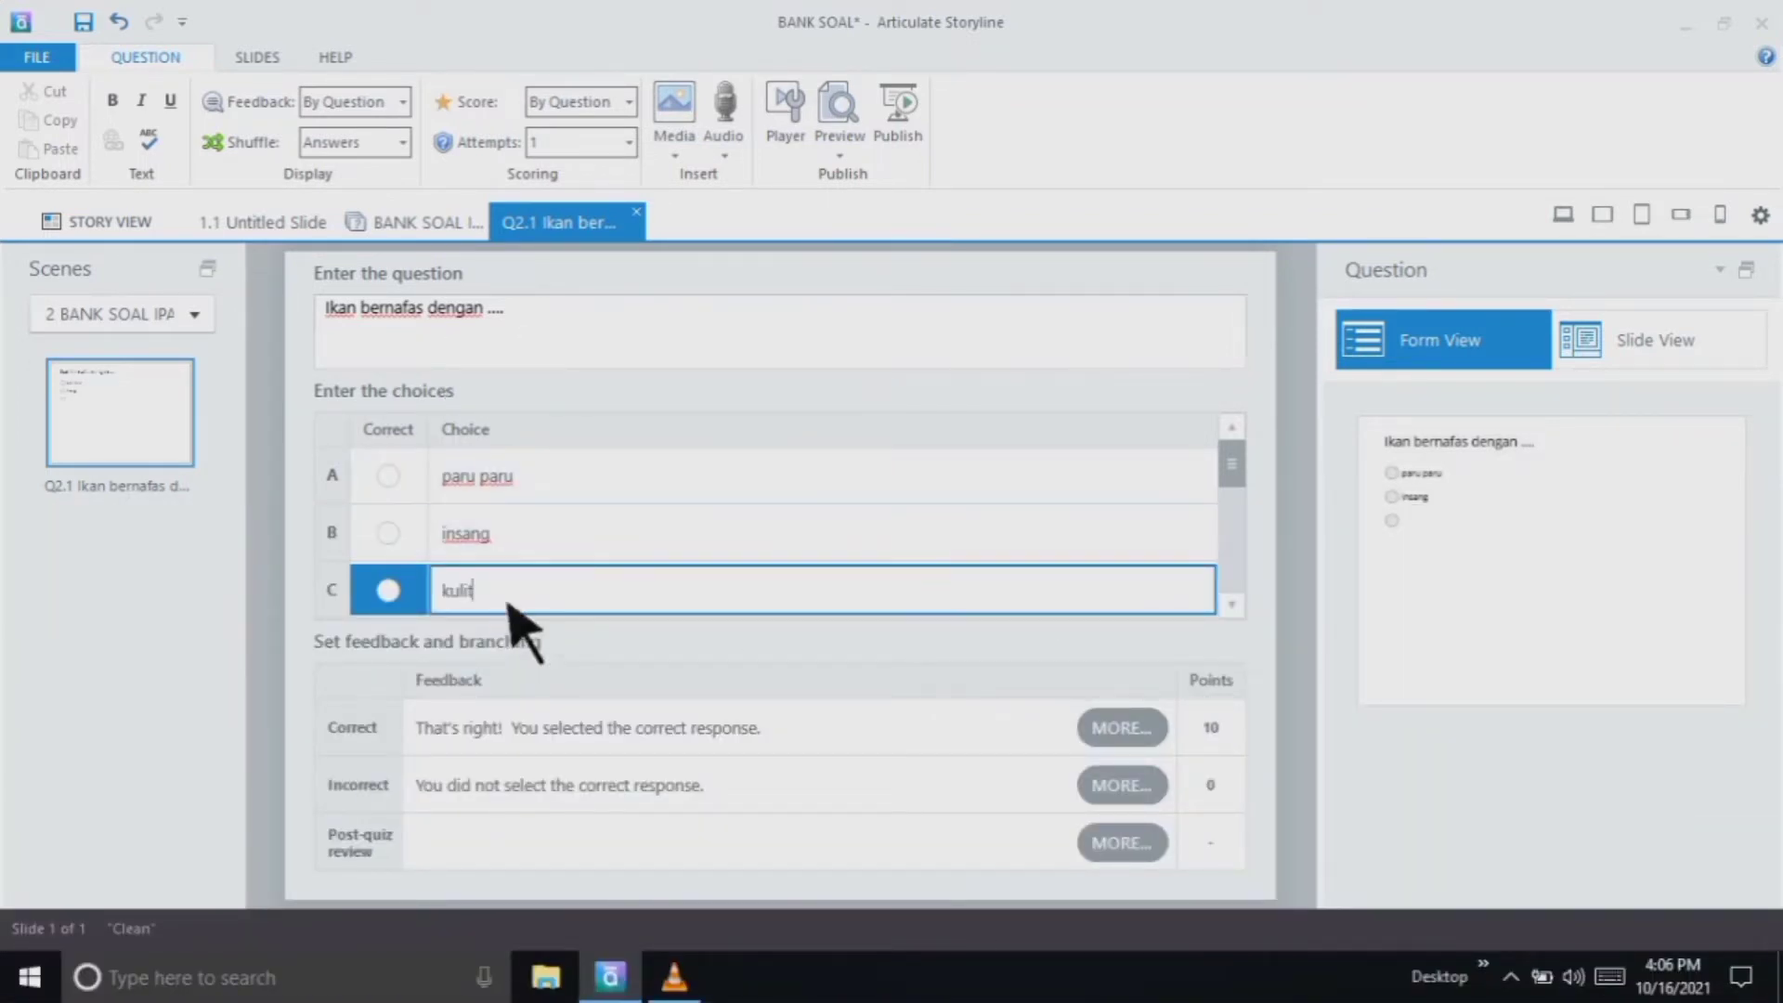
left_click(424, 552)
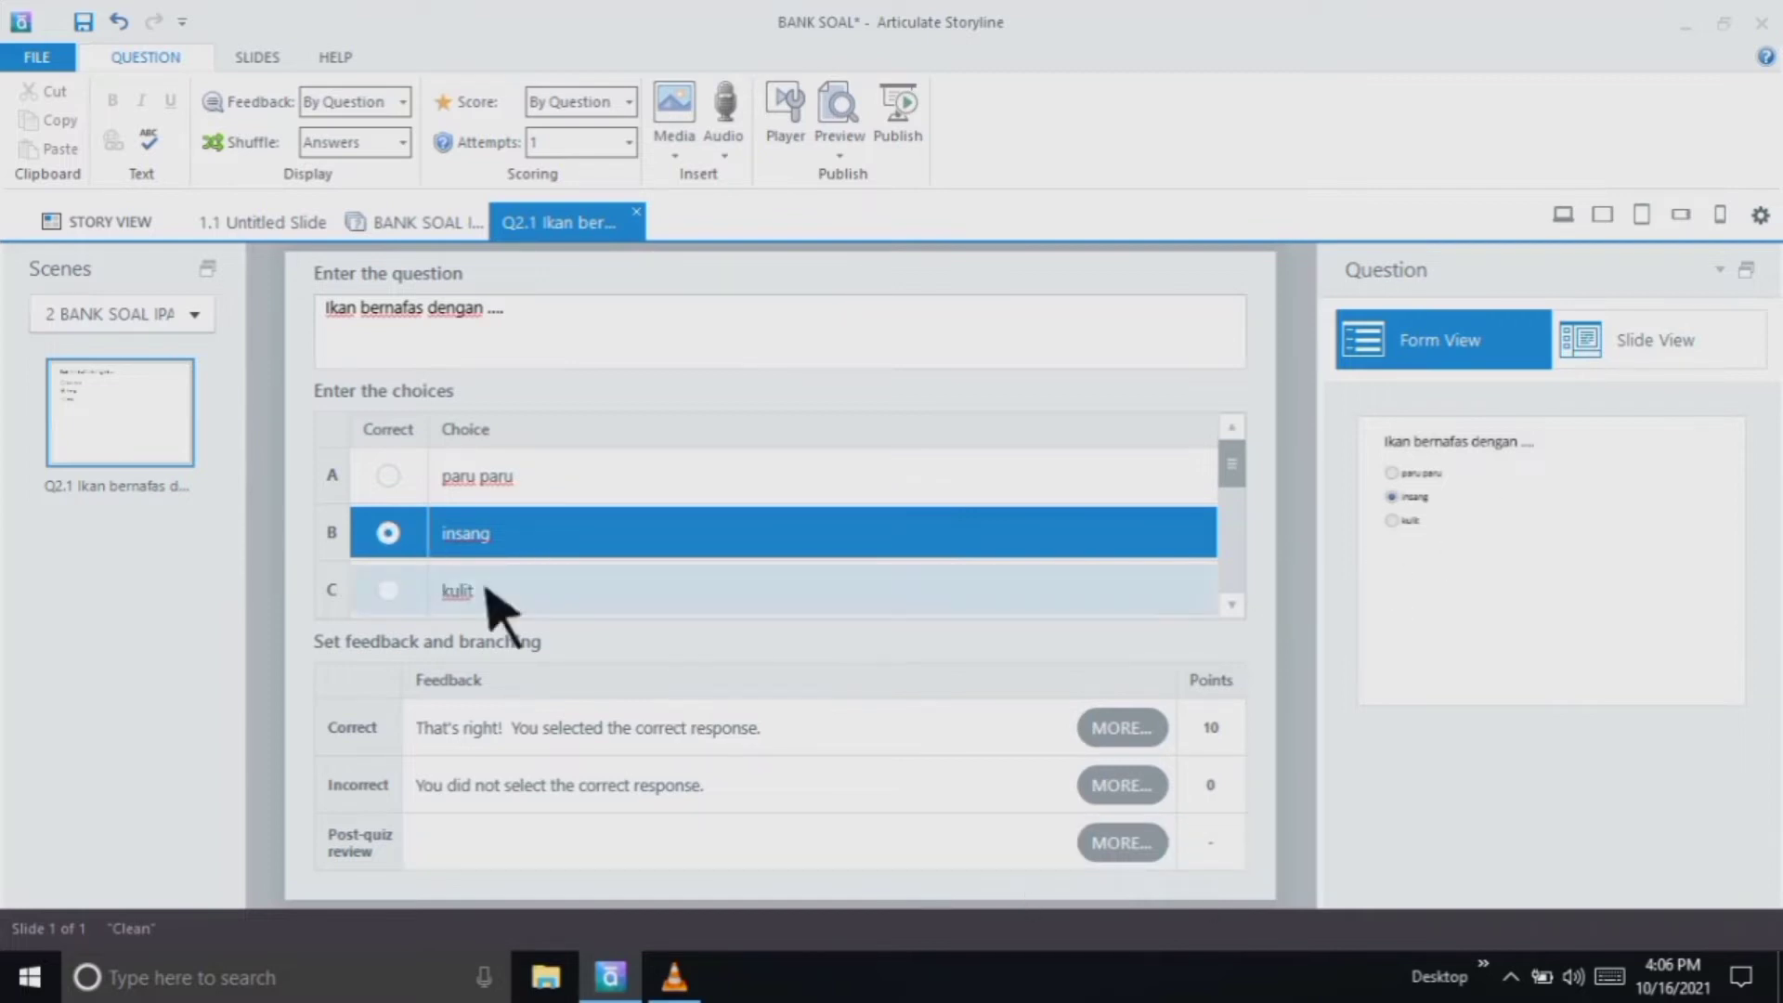
In Slide View, shorten the answer choices box and move it to the lower half of the slide
left_click(1655, 367)
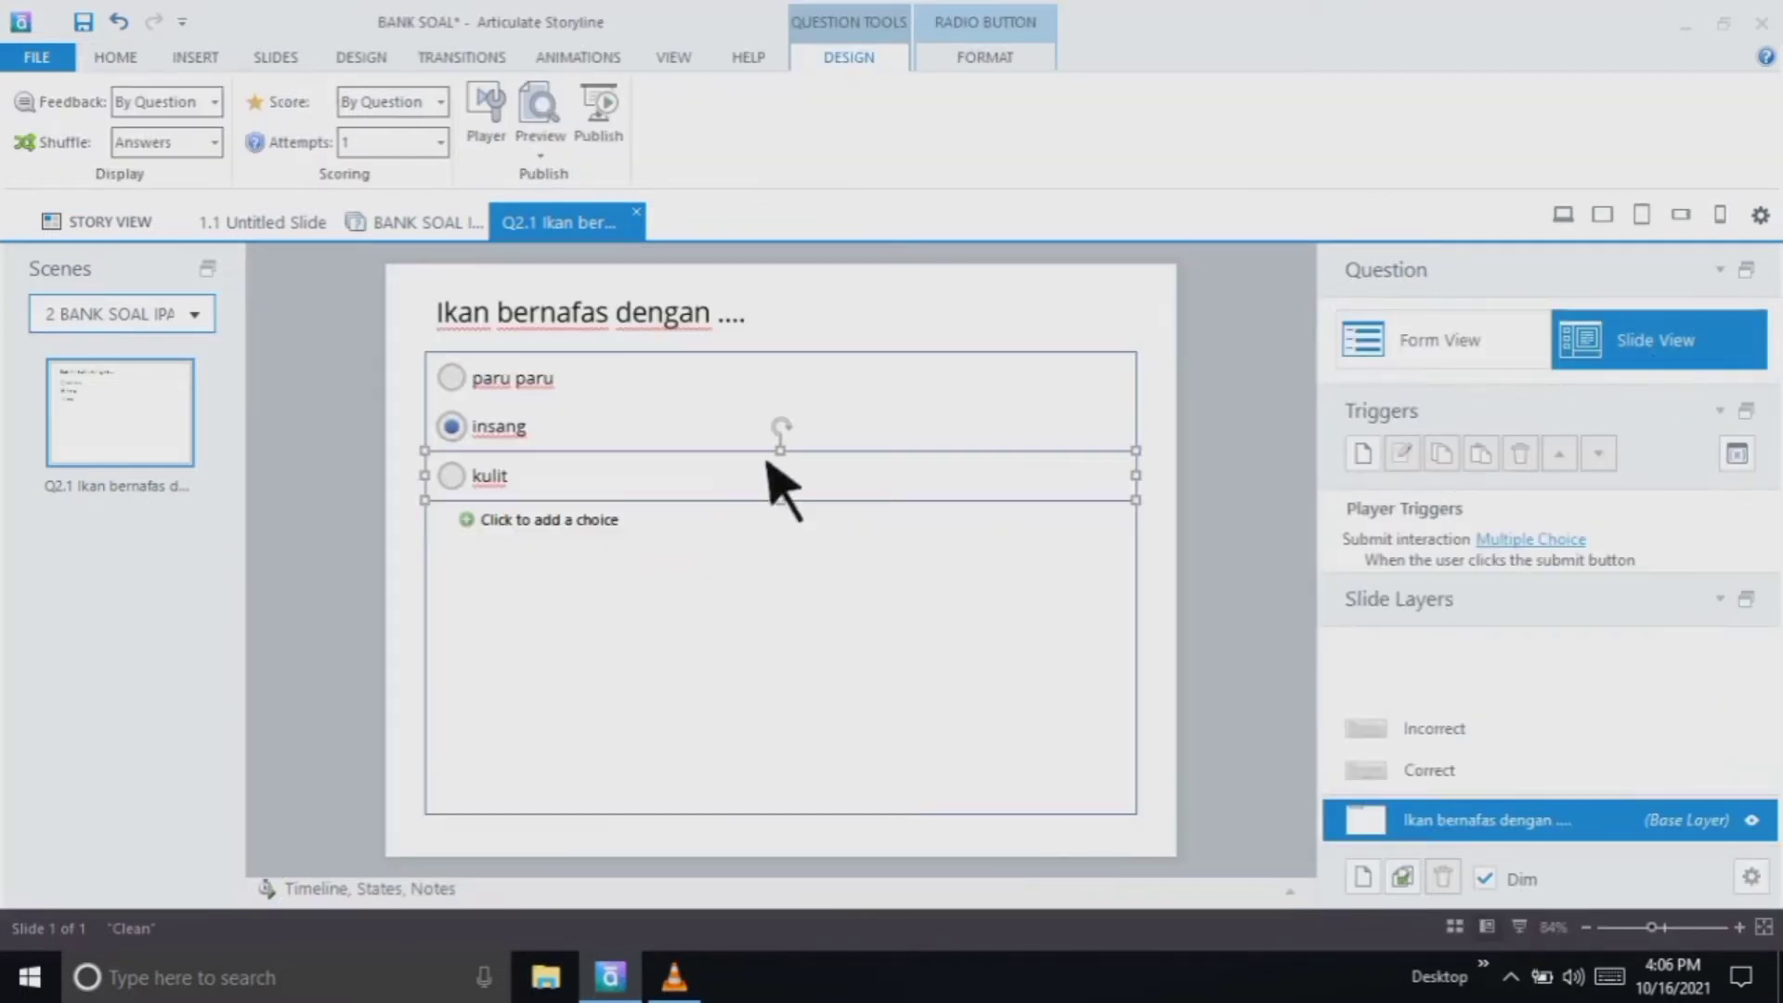
left_click(898, 767)
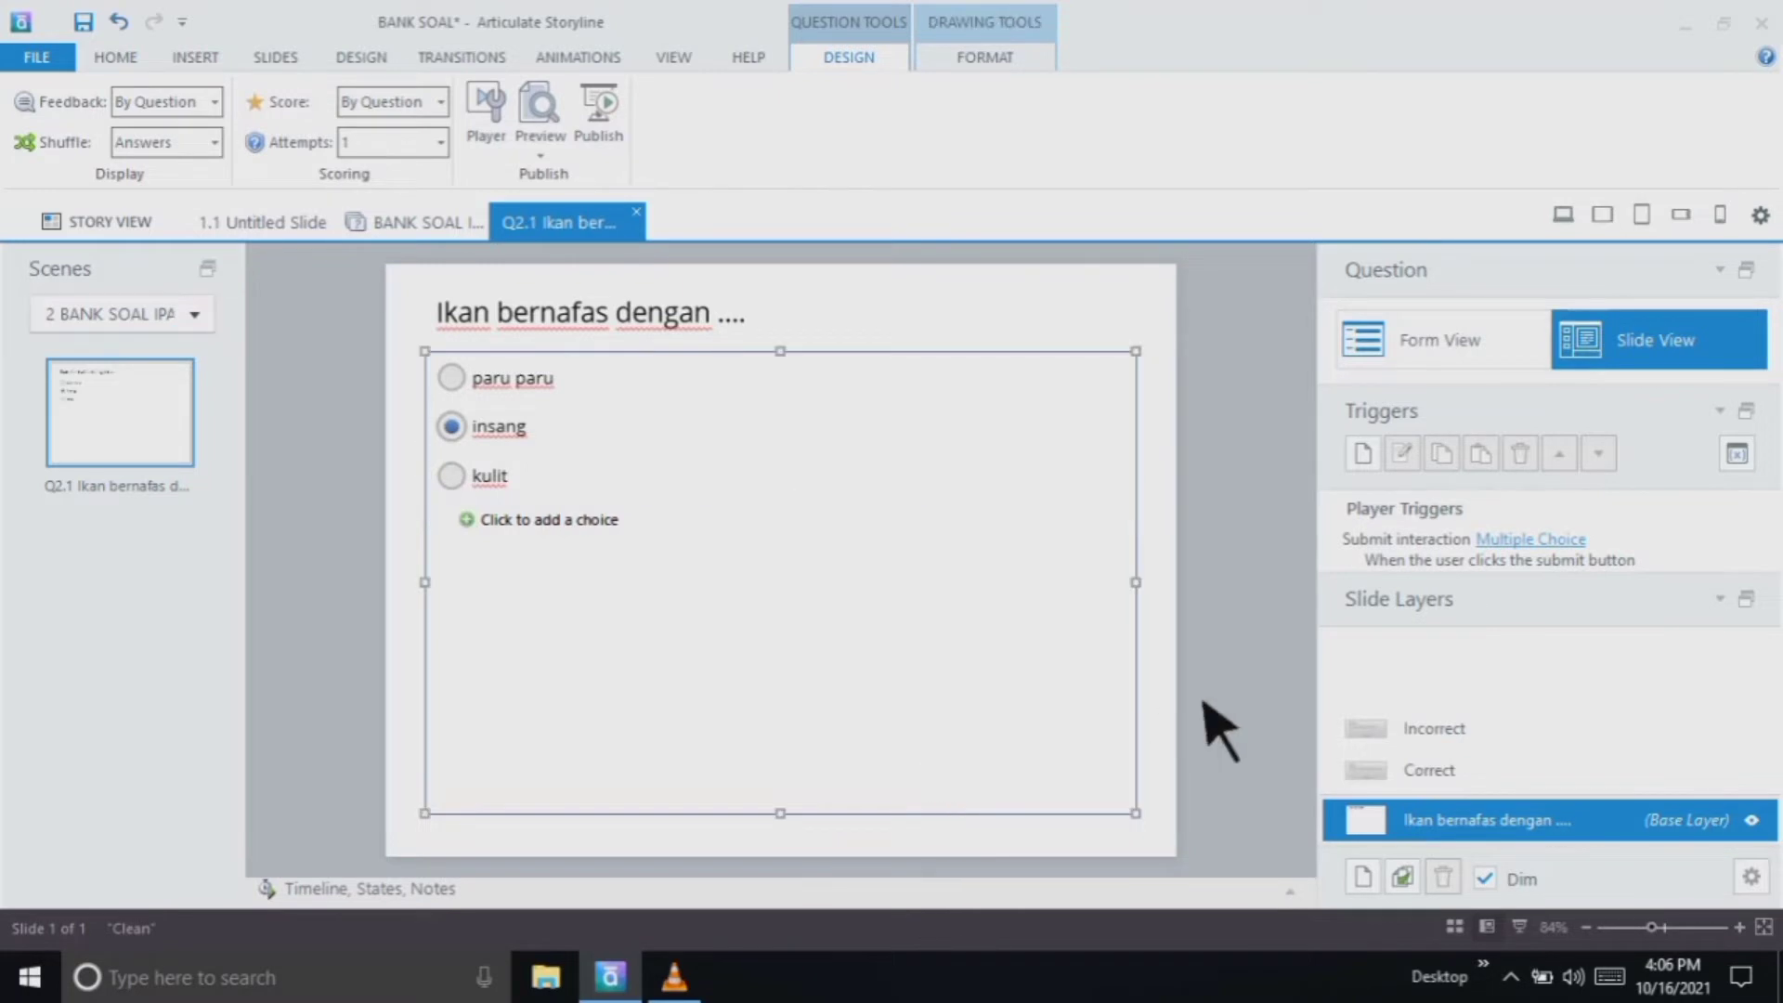
left_click_drag(818, 829, 789, 595)
left_click_drag(885, 364, 880, 591)
Move the question text down to just above the answer choices and narrow its text box
left_click(713, 313)
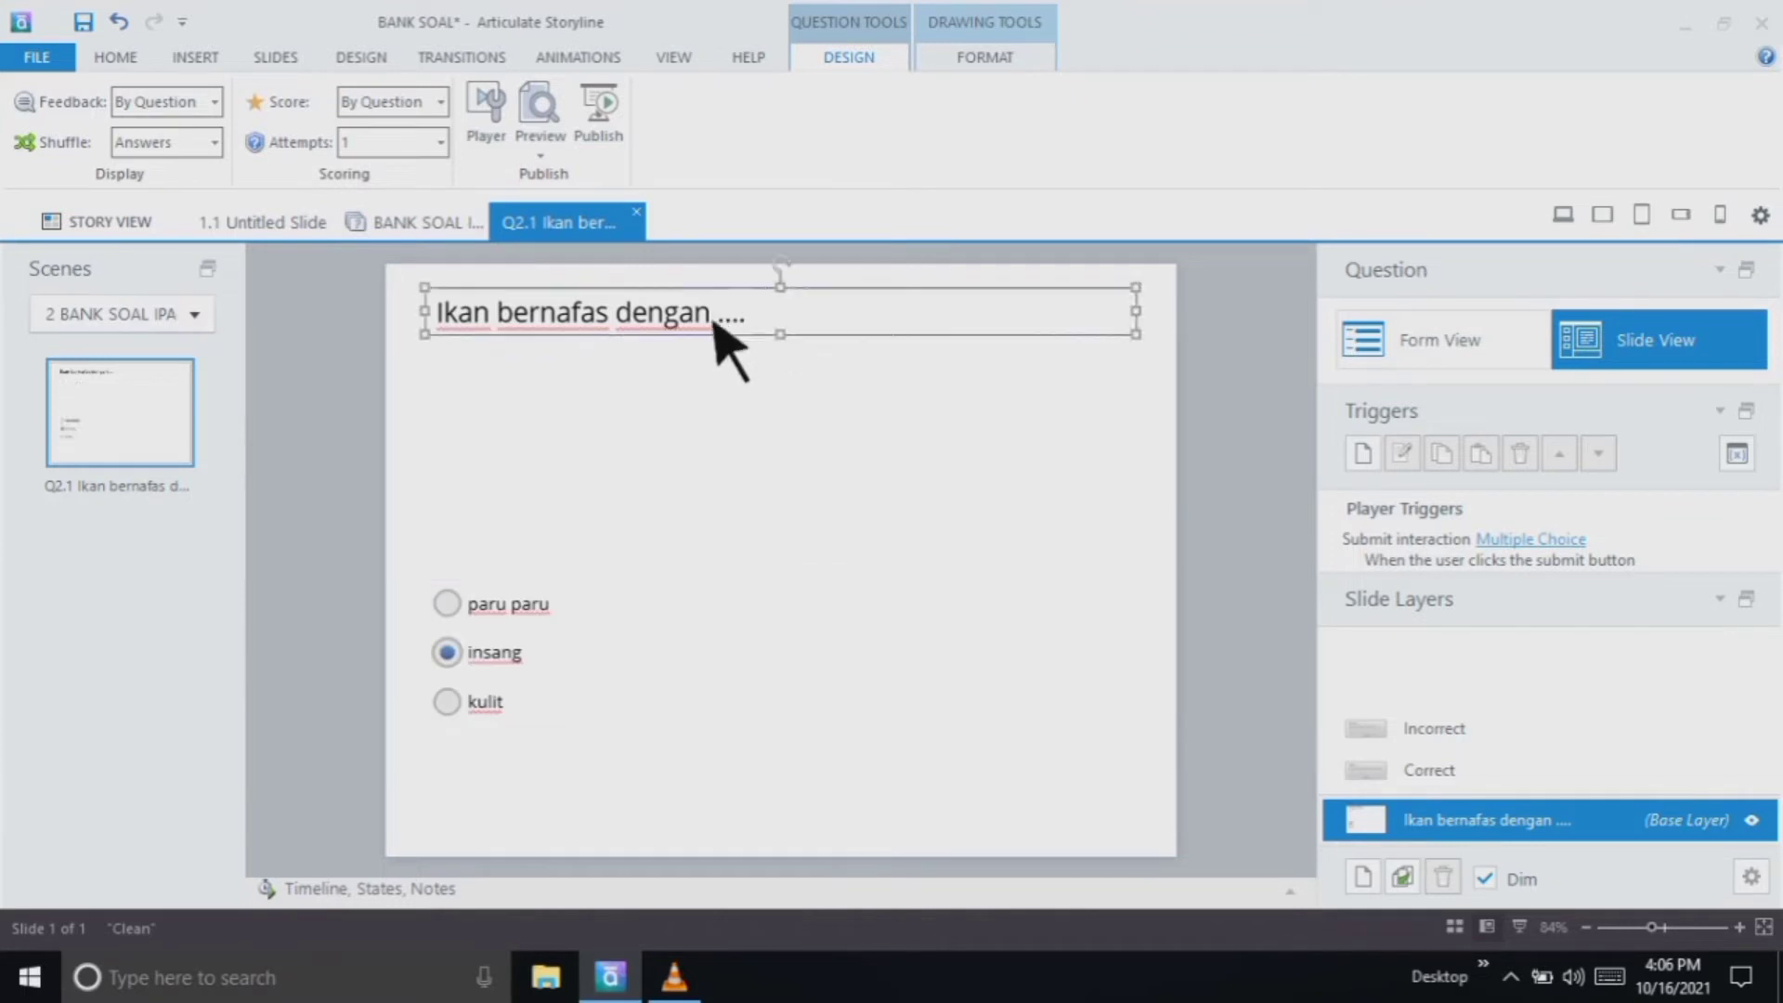
left_click_drag(720, 289, 738, 509)
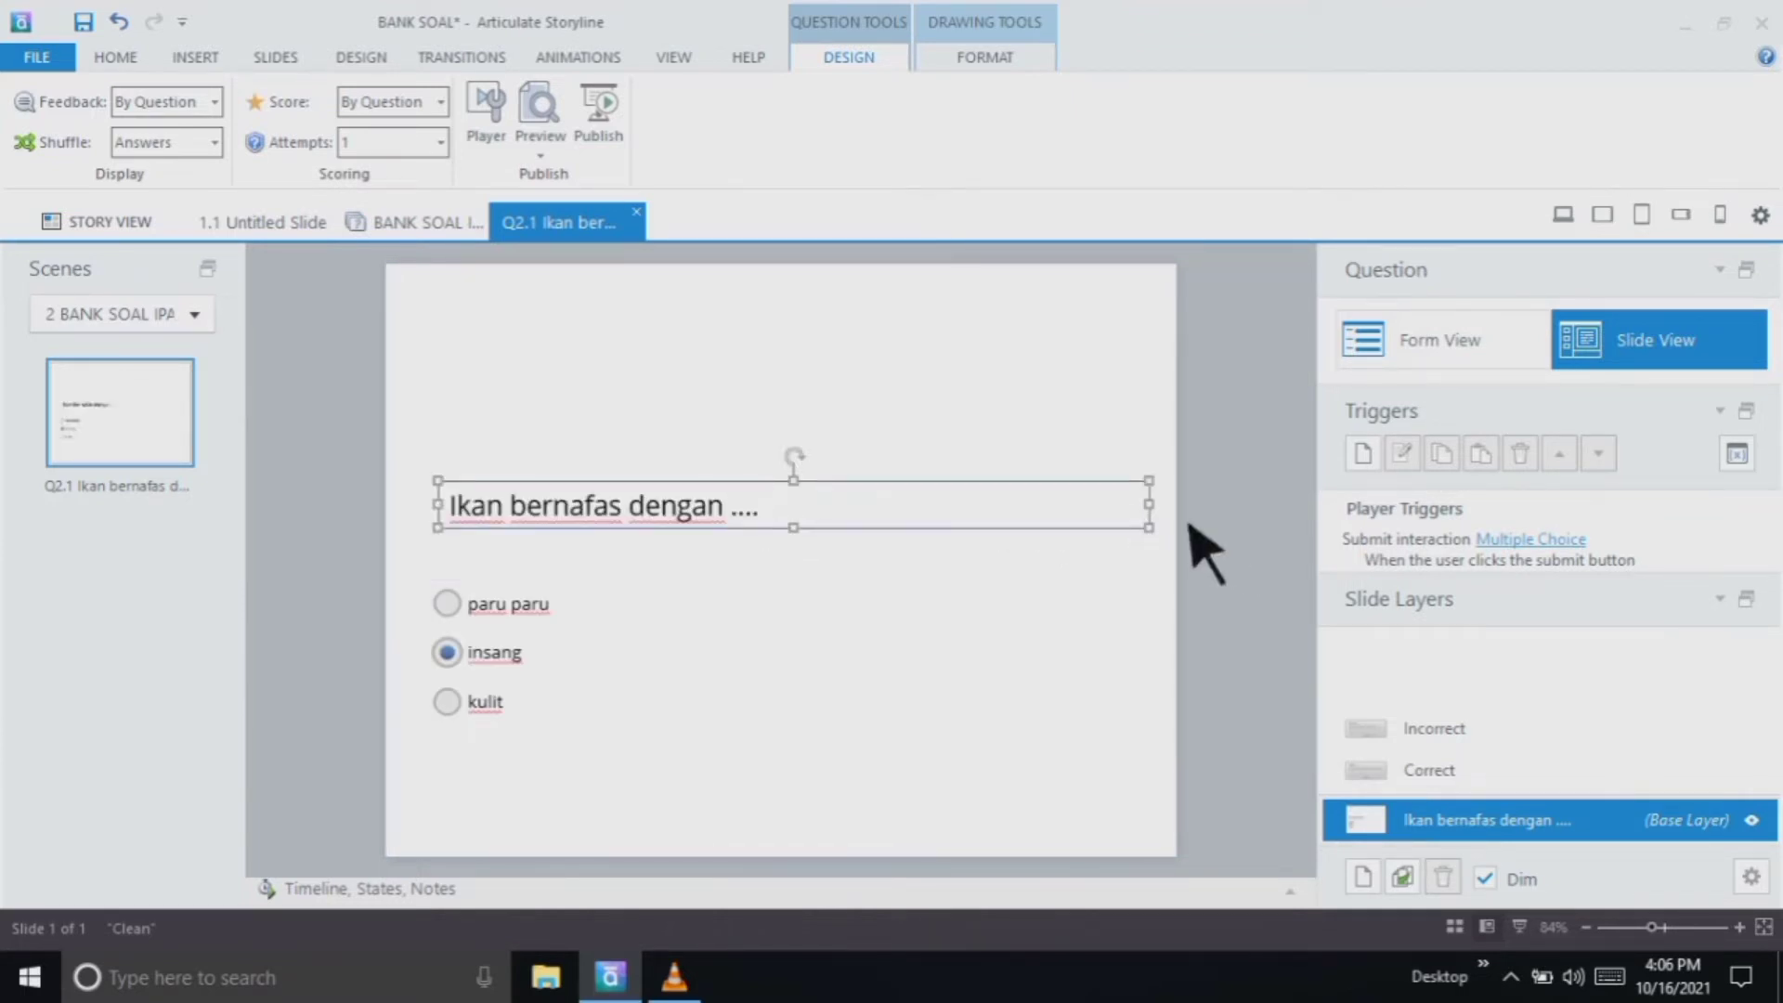
left_click_drag(1152, 505, 915, 506)
left_click(1254, 470)
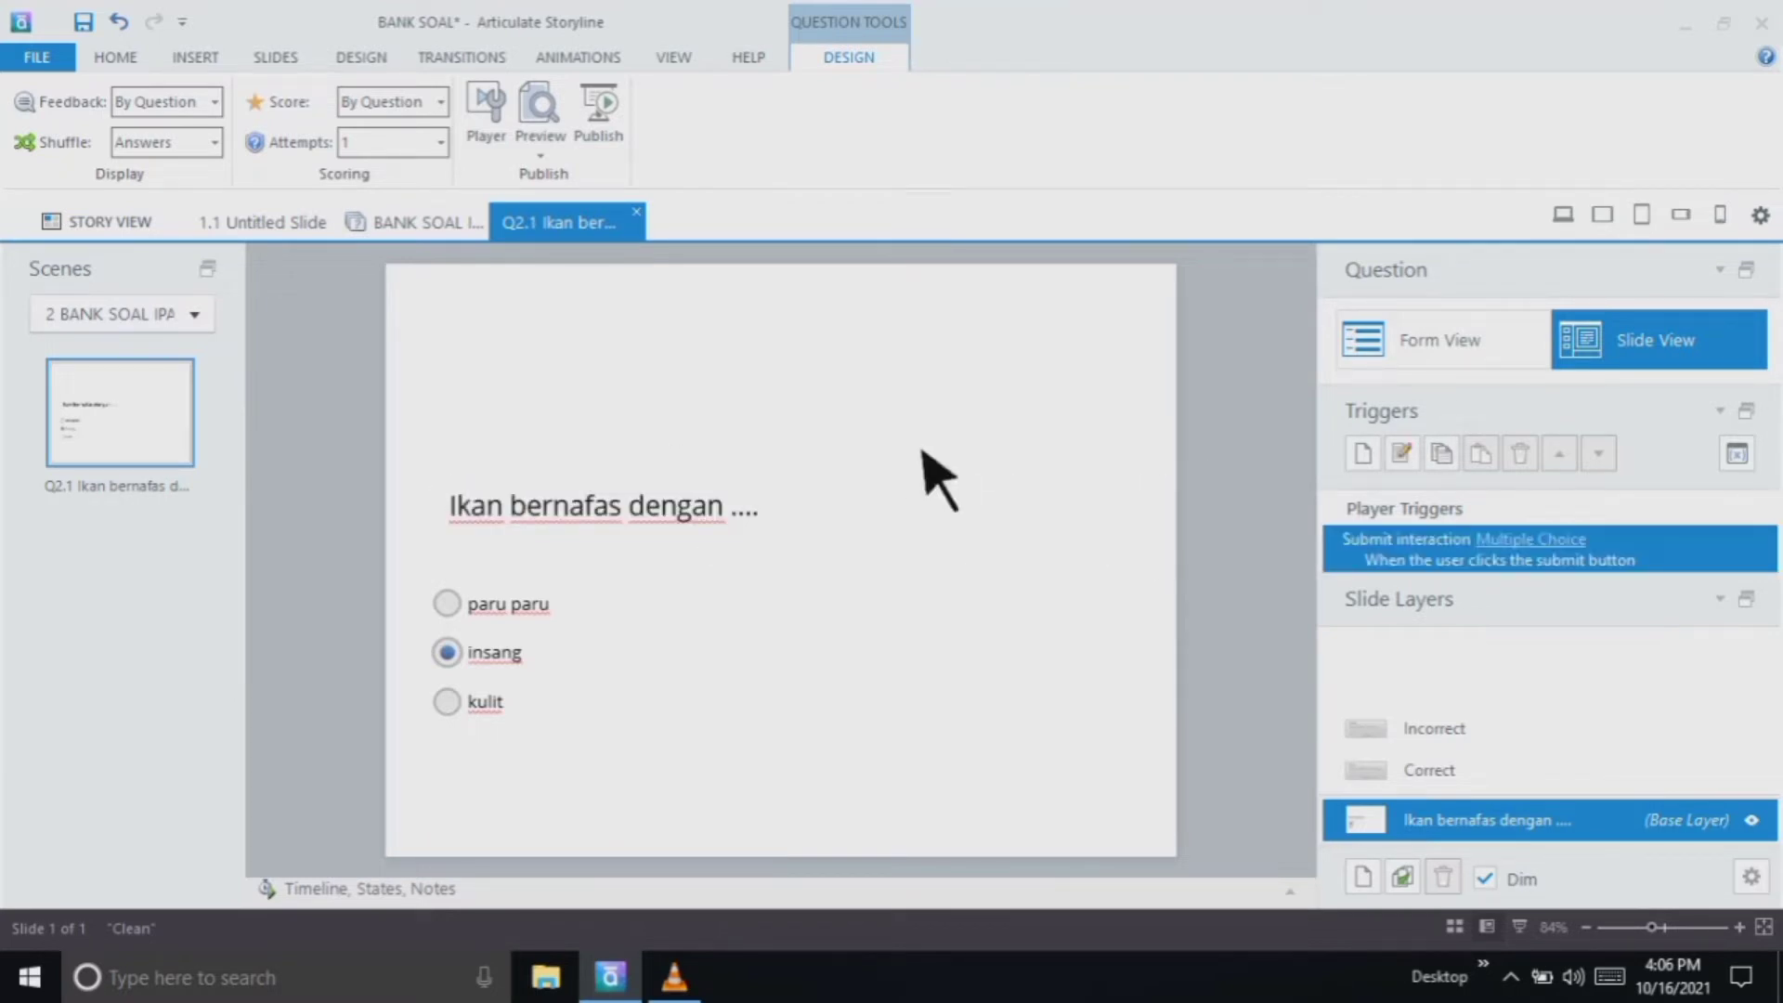
Set the points of the Multiple Choice question to 50 in the BANK SOAL IPA question bank
left_click(435, 232)
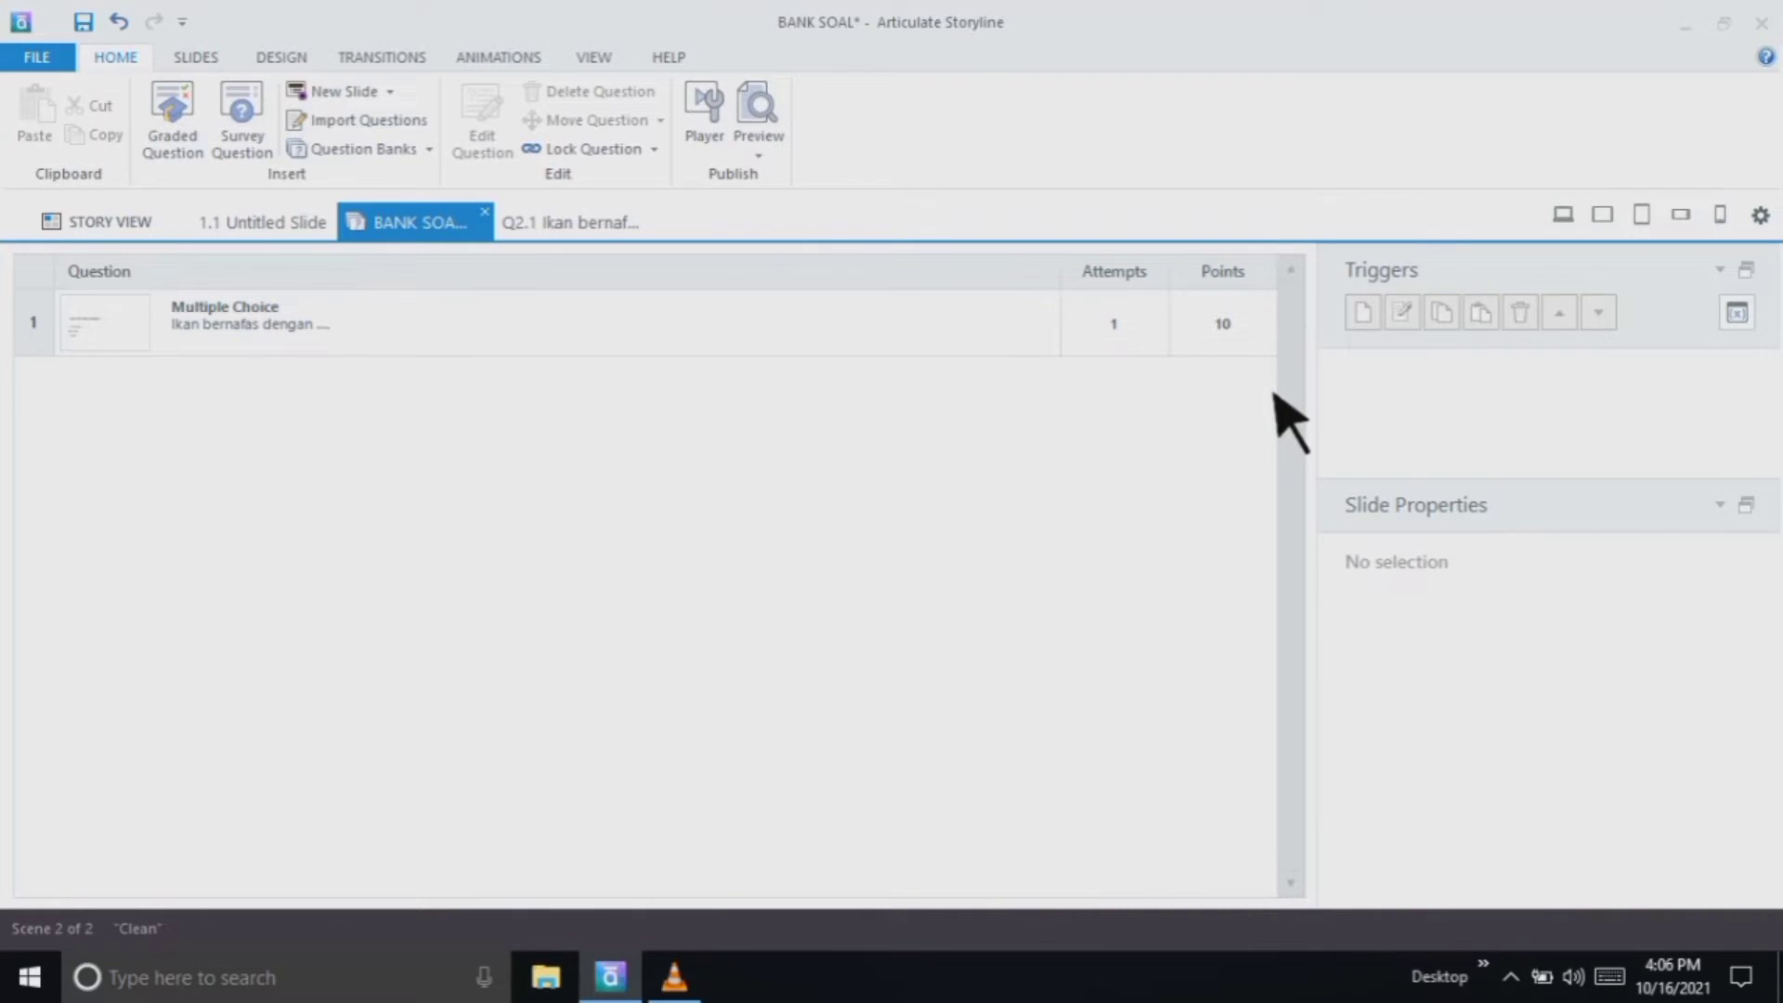
left_click(1261, 344)
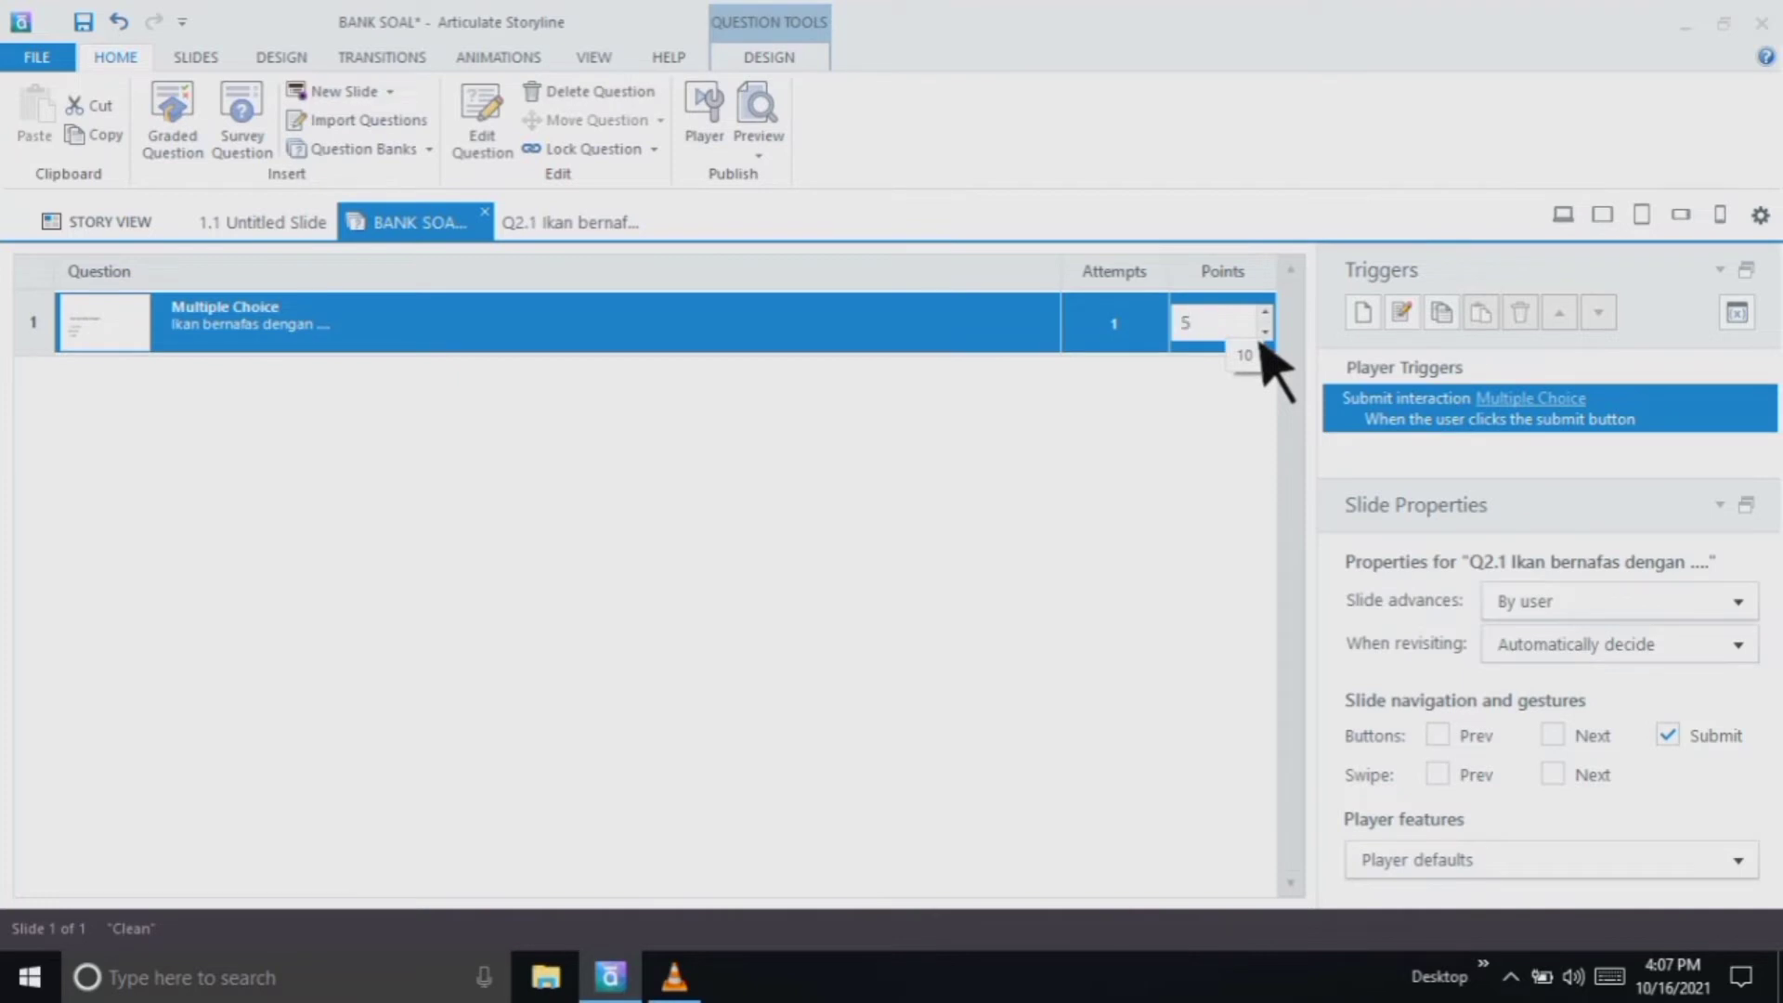
left_click(1218, 478)
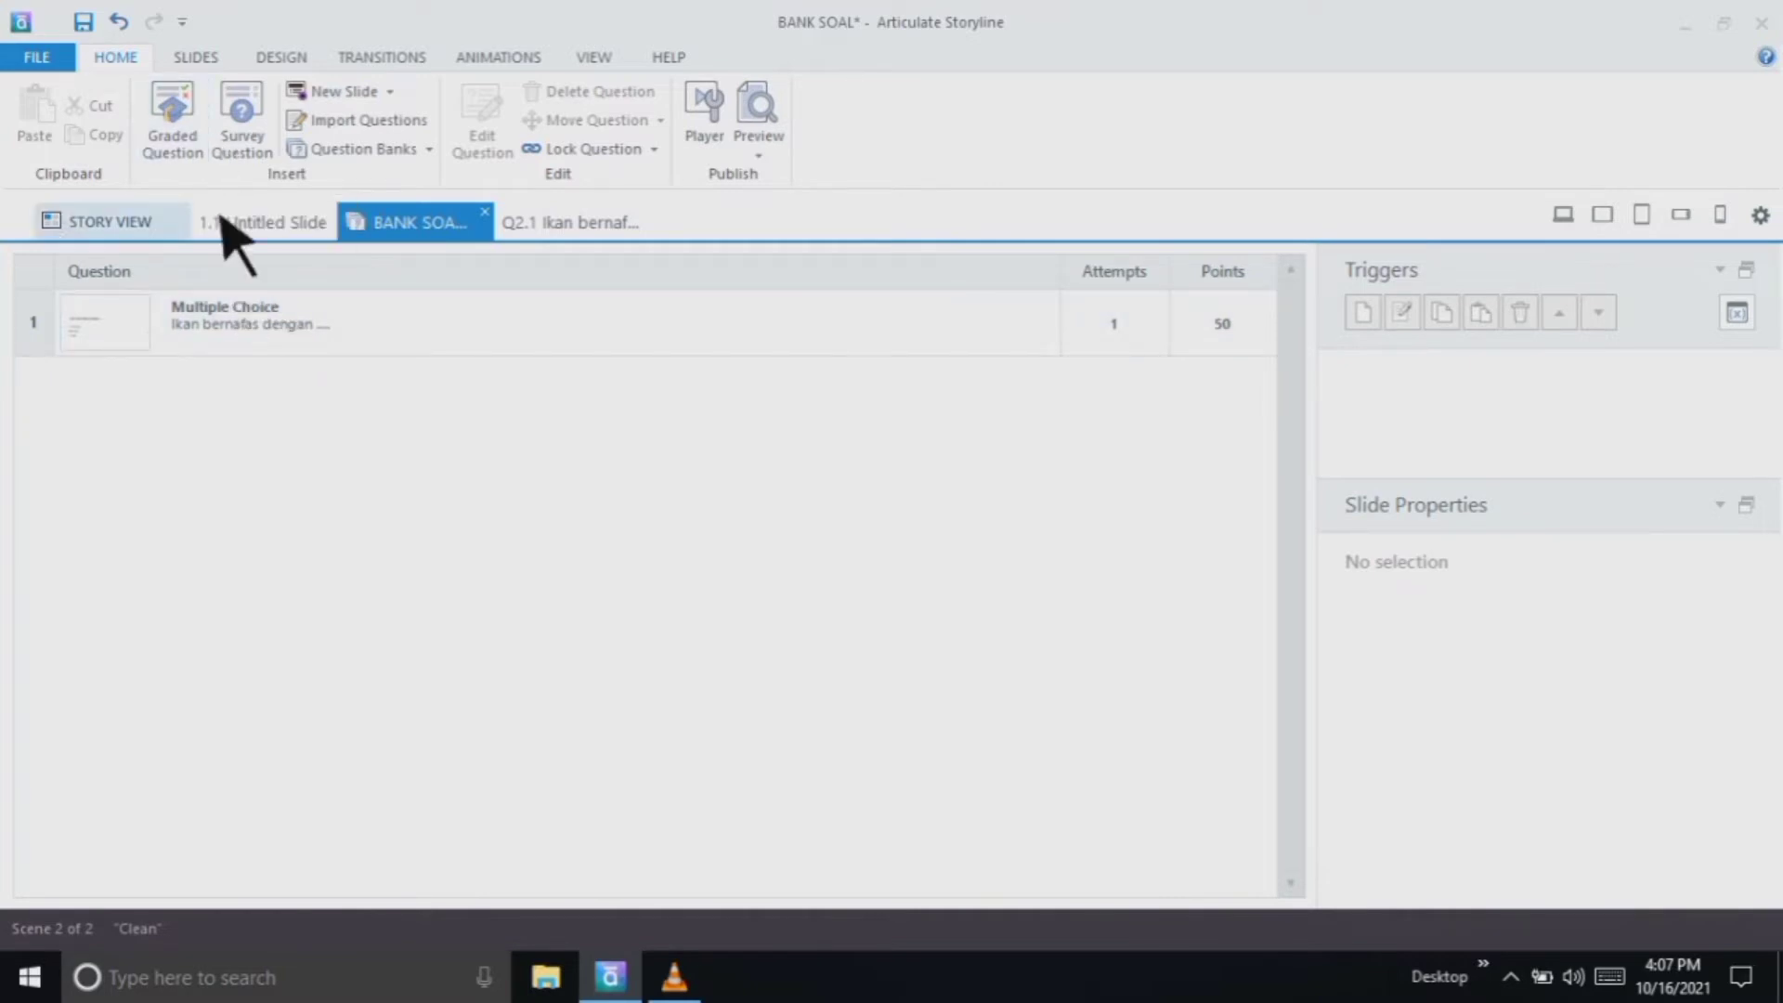
Insert a Hotspot graded question into the question bank
left_click(174, 120)
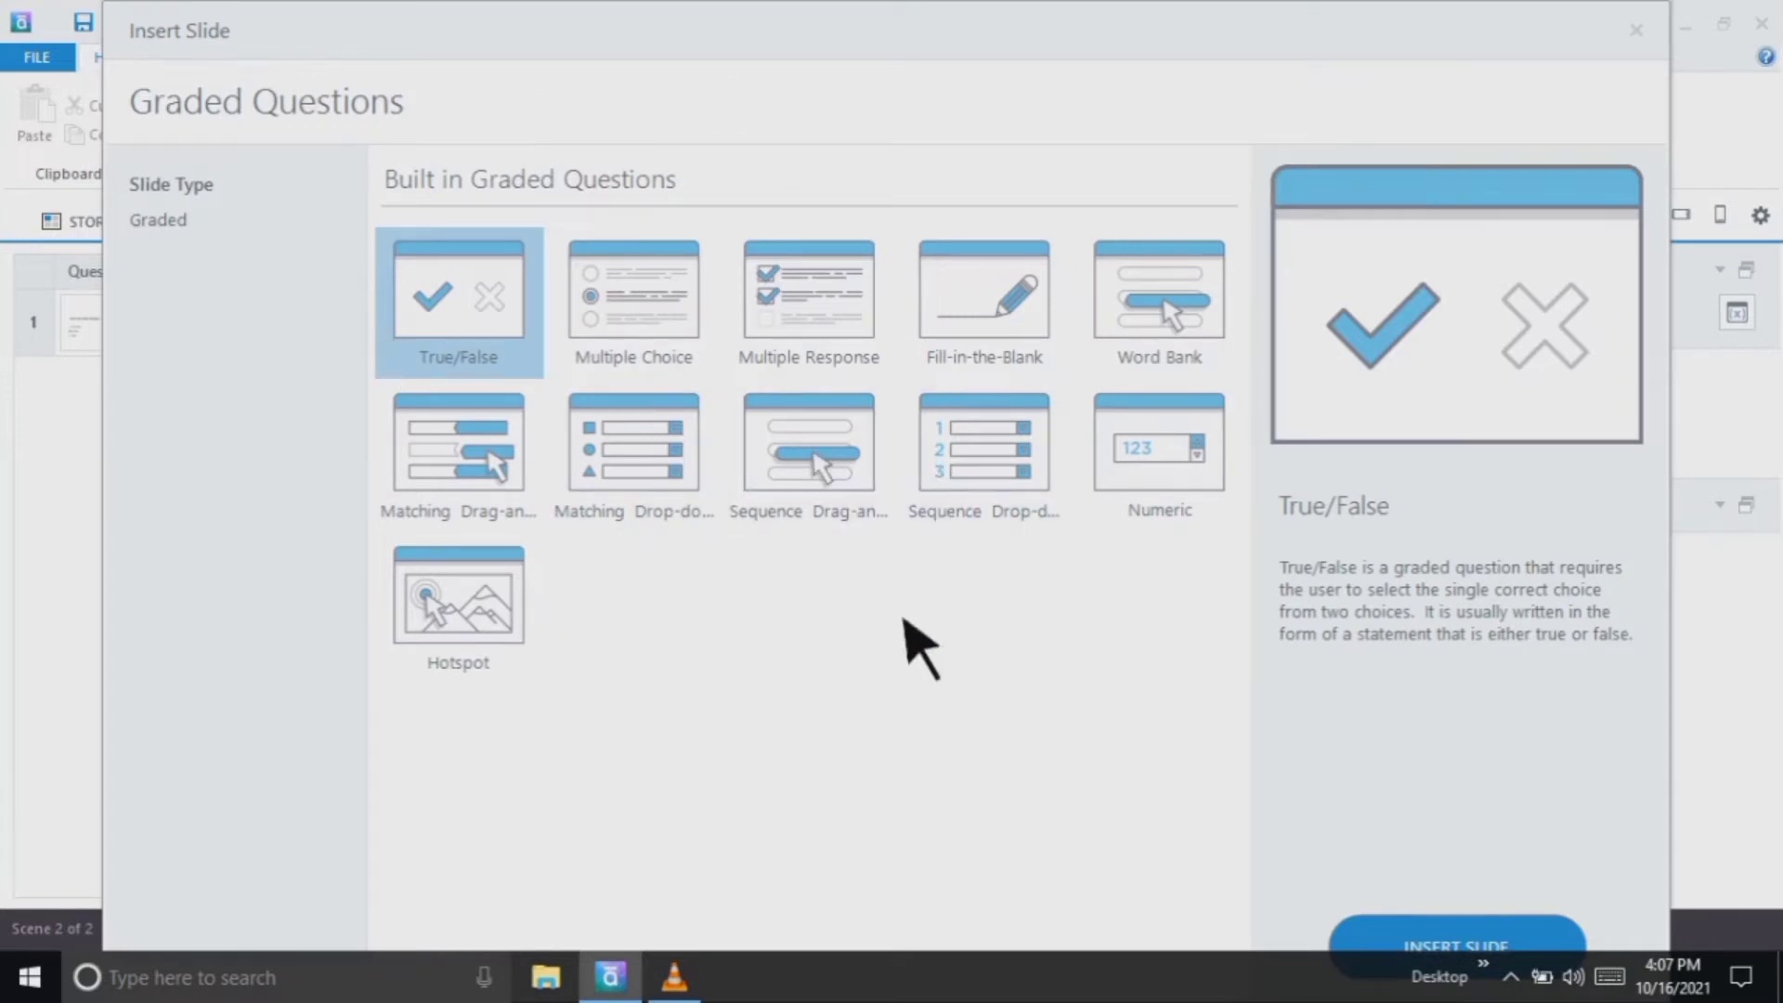
left_click(506, 641)
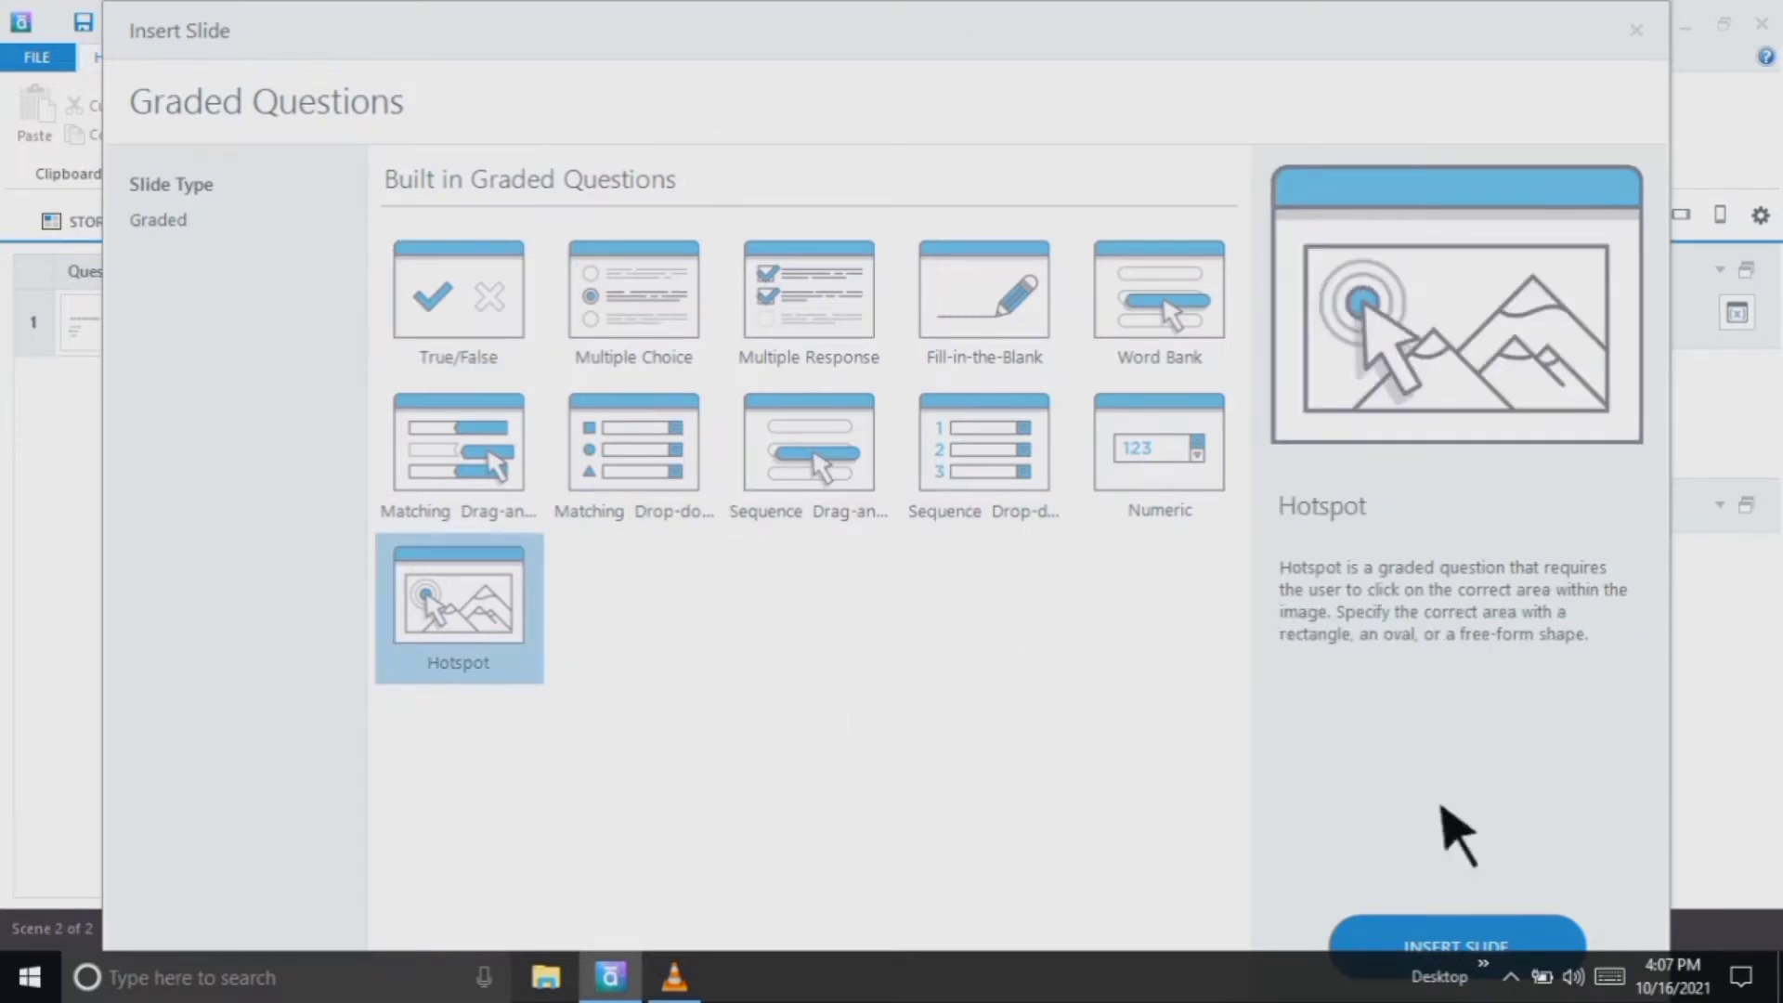
left_click(1477, 940)
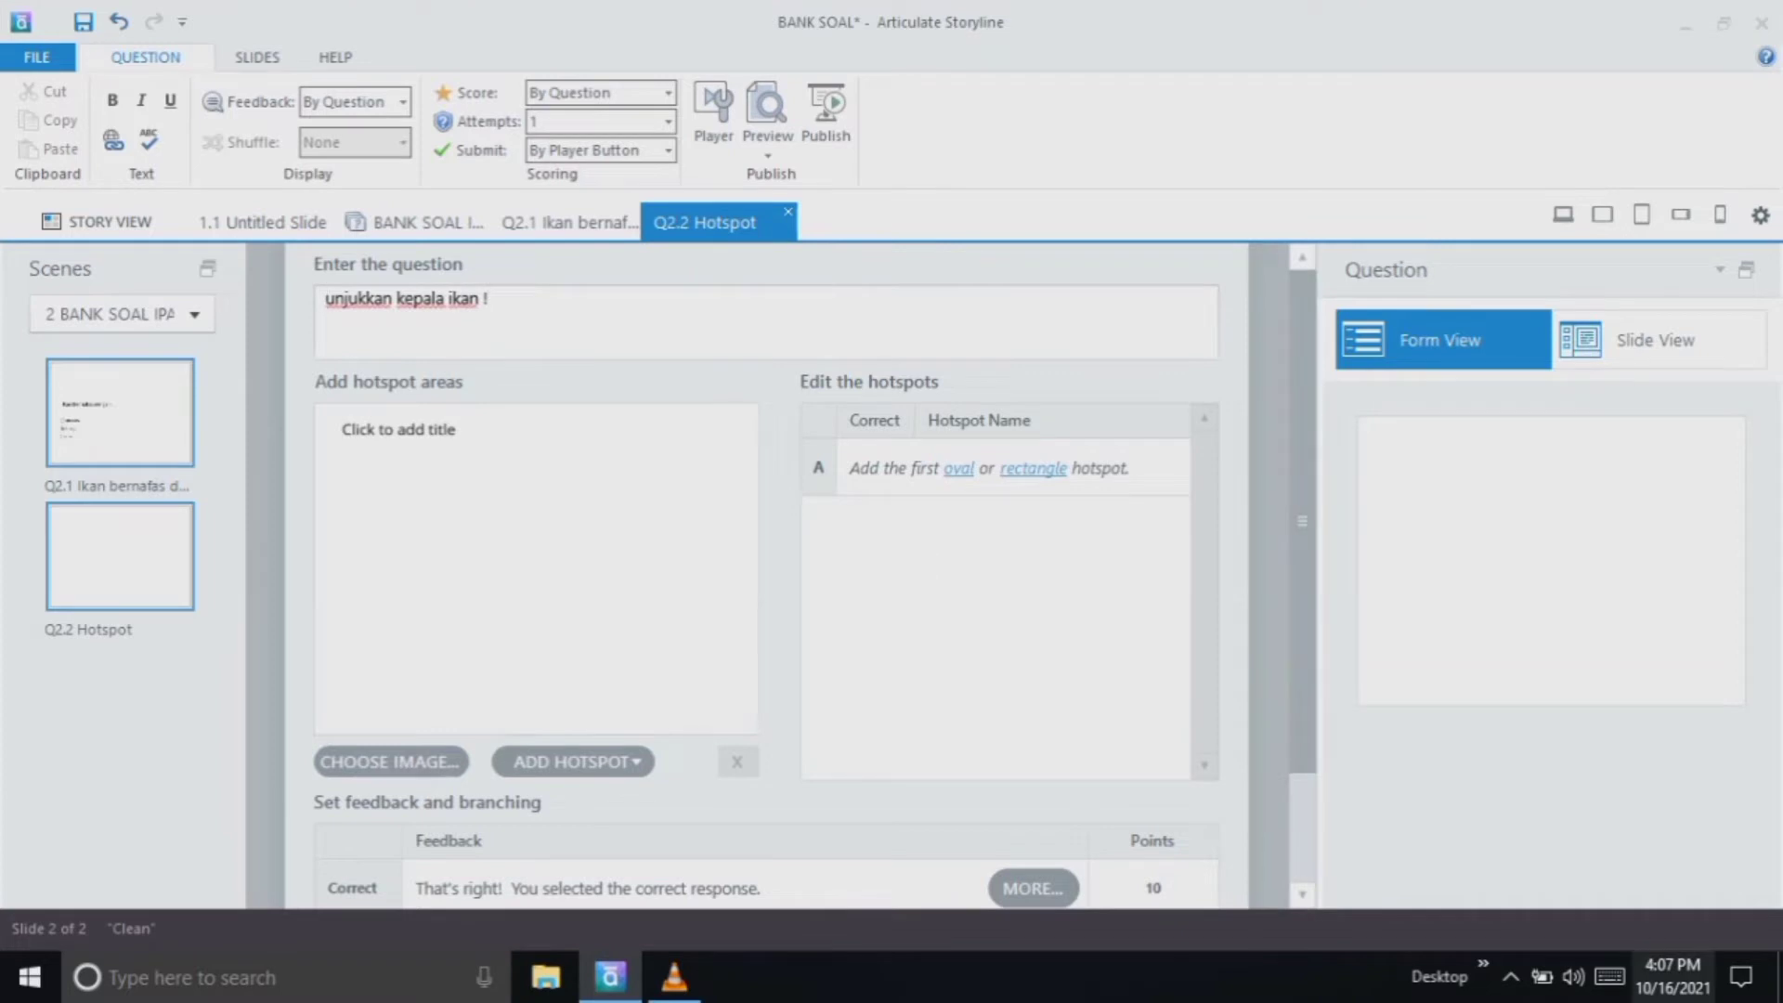
Enter "Tunjukkan kepala ikan !" as the Hotspot question text
left_click(1611, 977)
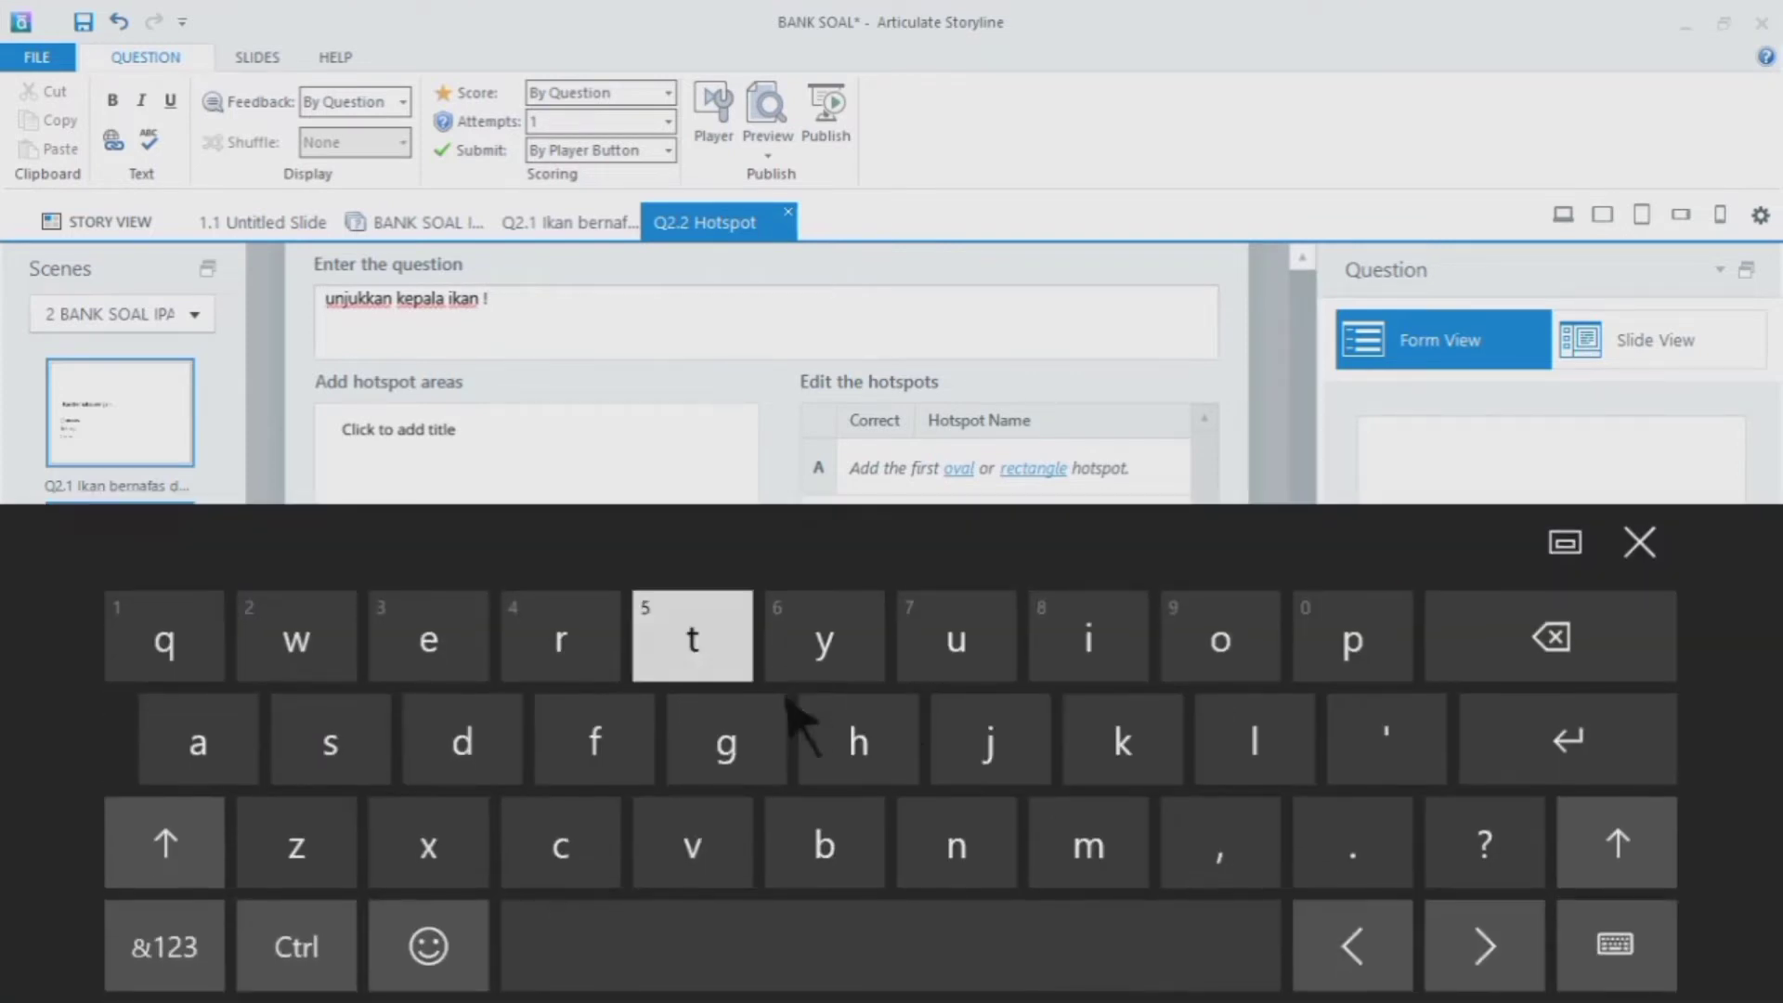
left_click(215, 859)
left_click(724, 674)
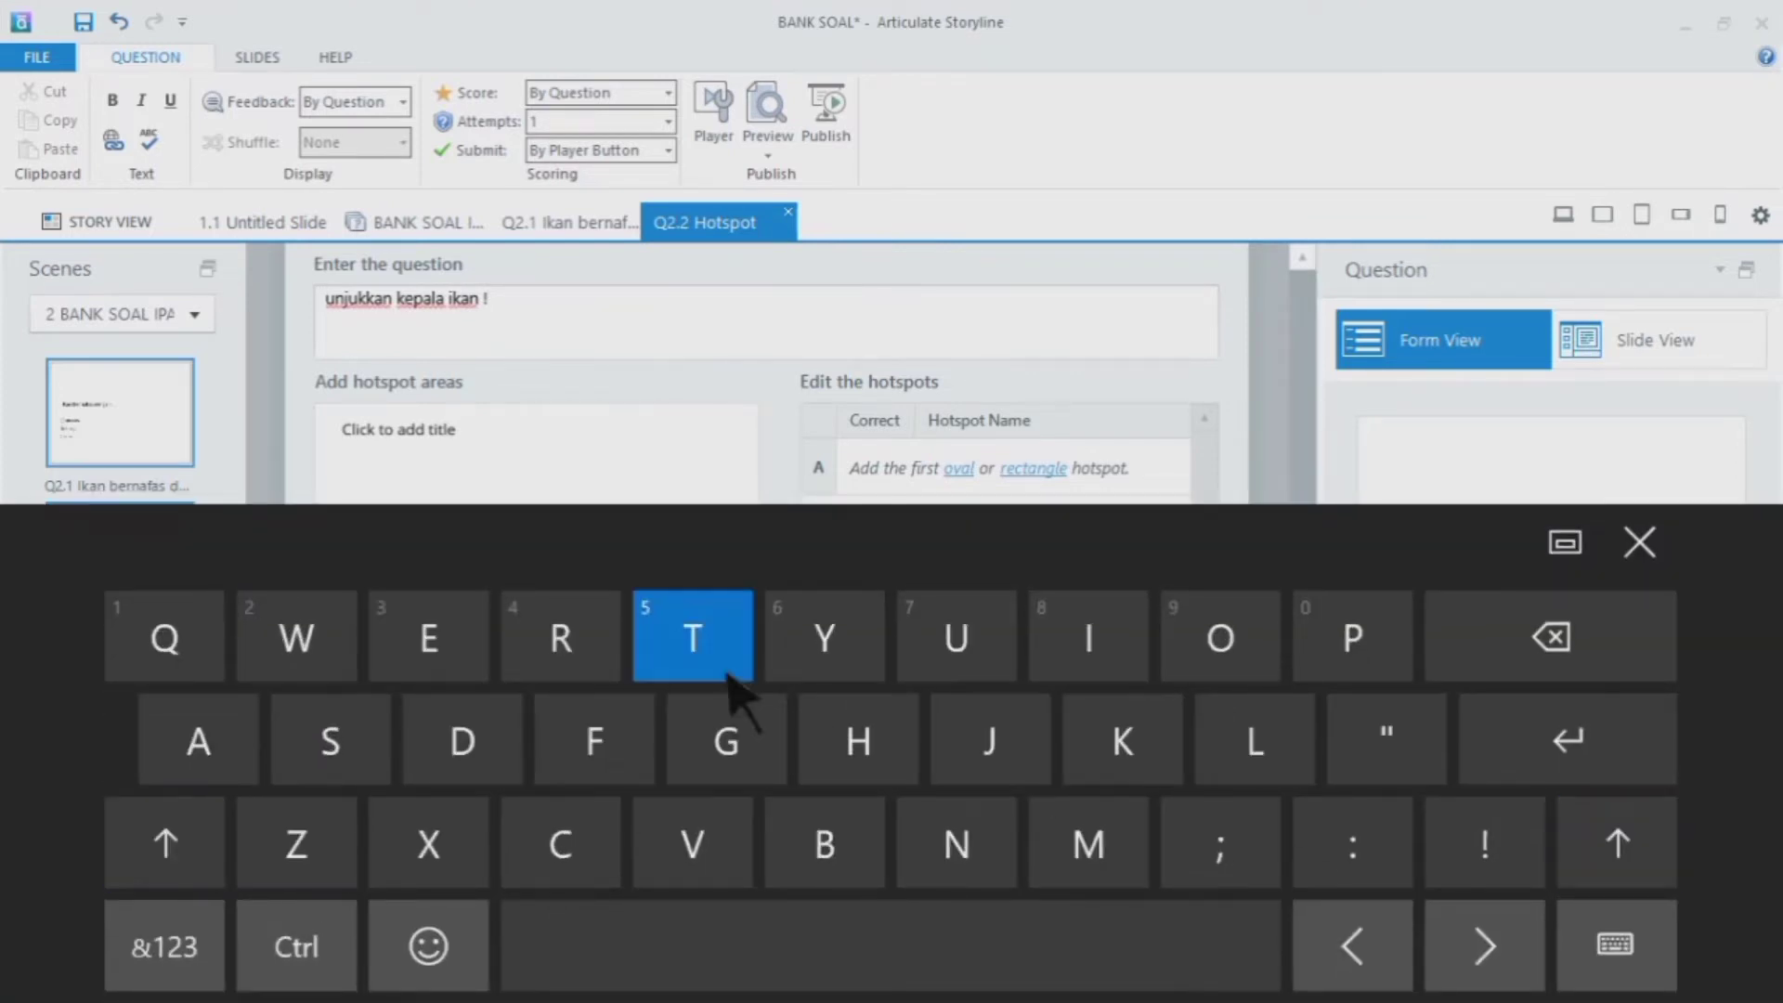
left_click(1670, 574)
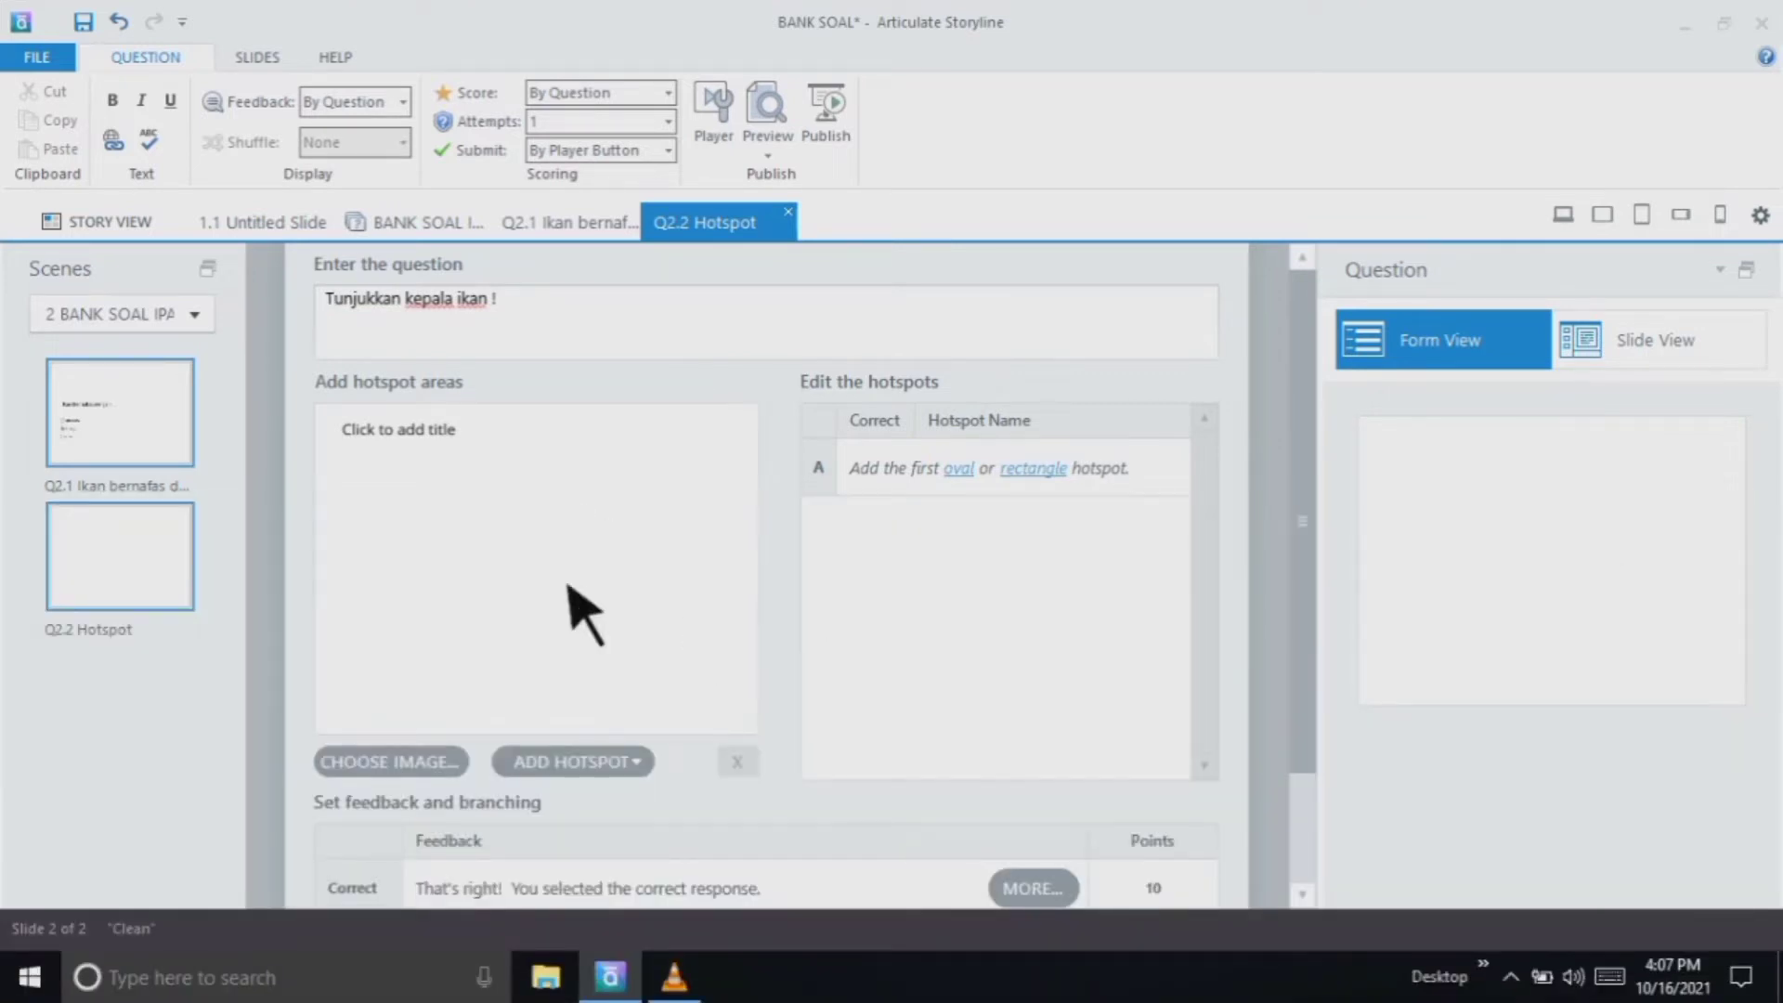
Insert the picture ikan.jpg from the File KKG leksono folder as the hotspot image
left_click(442, 773)
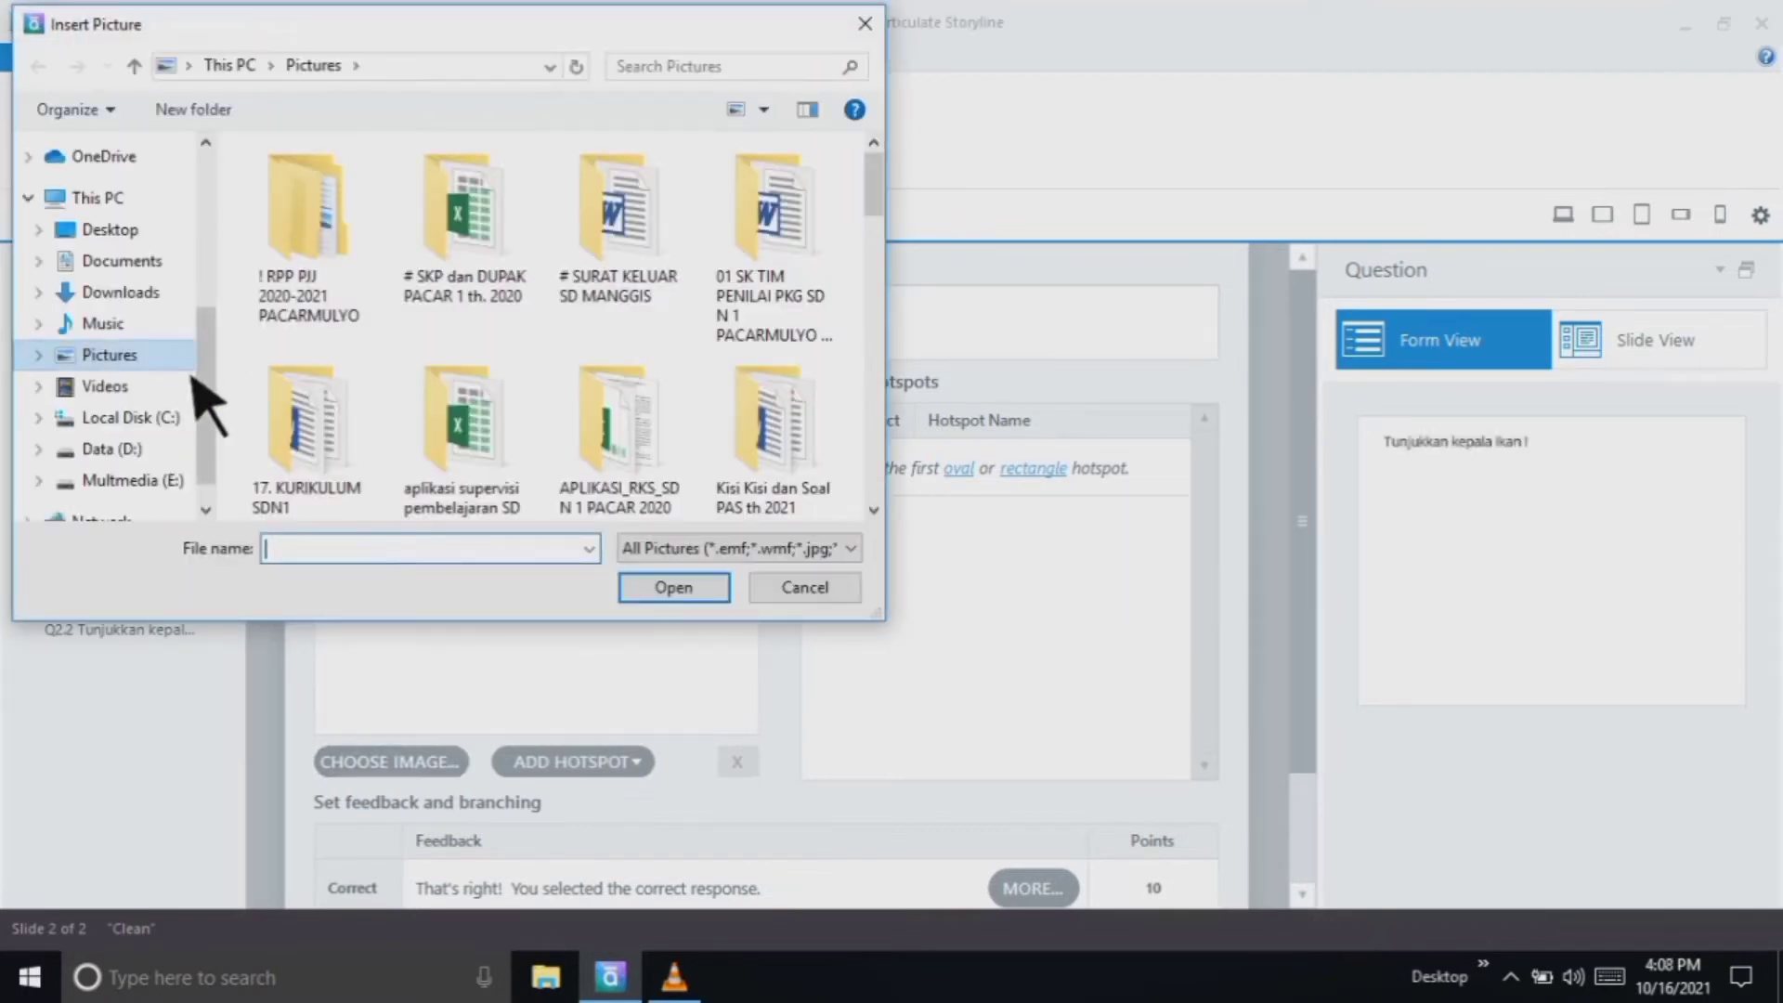
left_click_drag(904, 243, 923, 326)
scroll(243, 347, "up", 2)
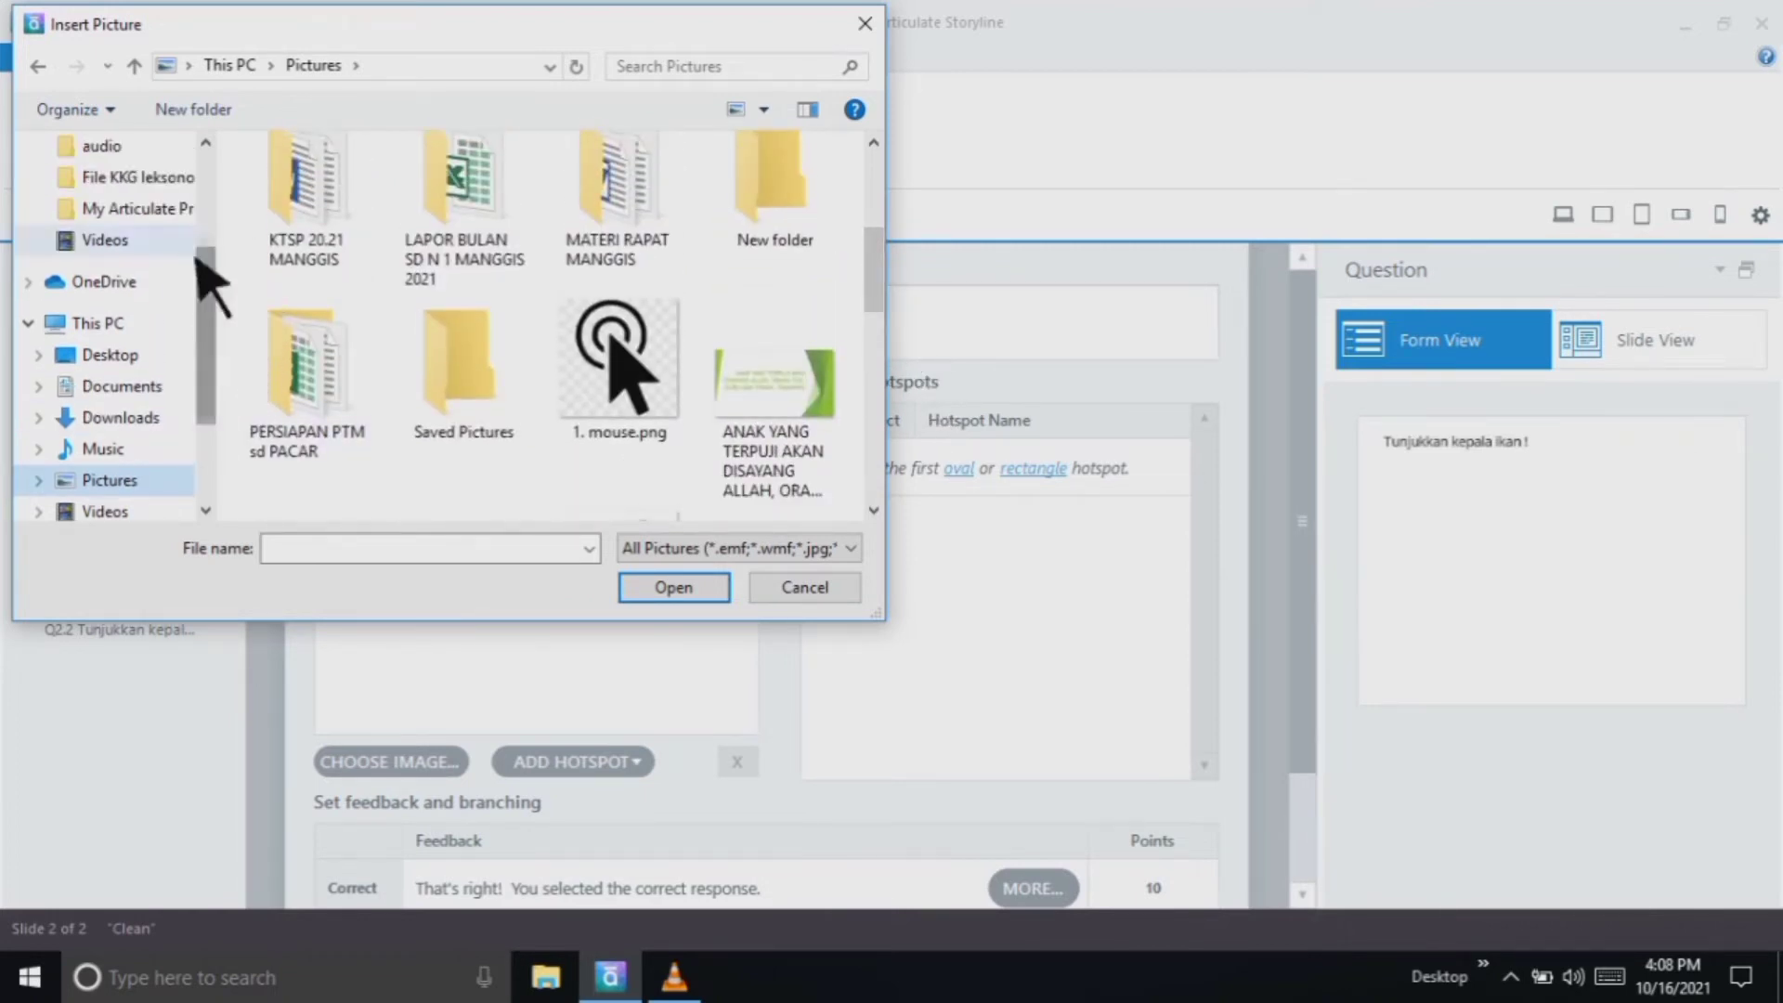
left_click(181, 176)
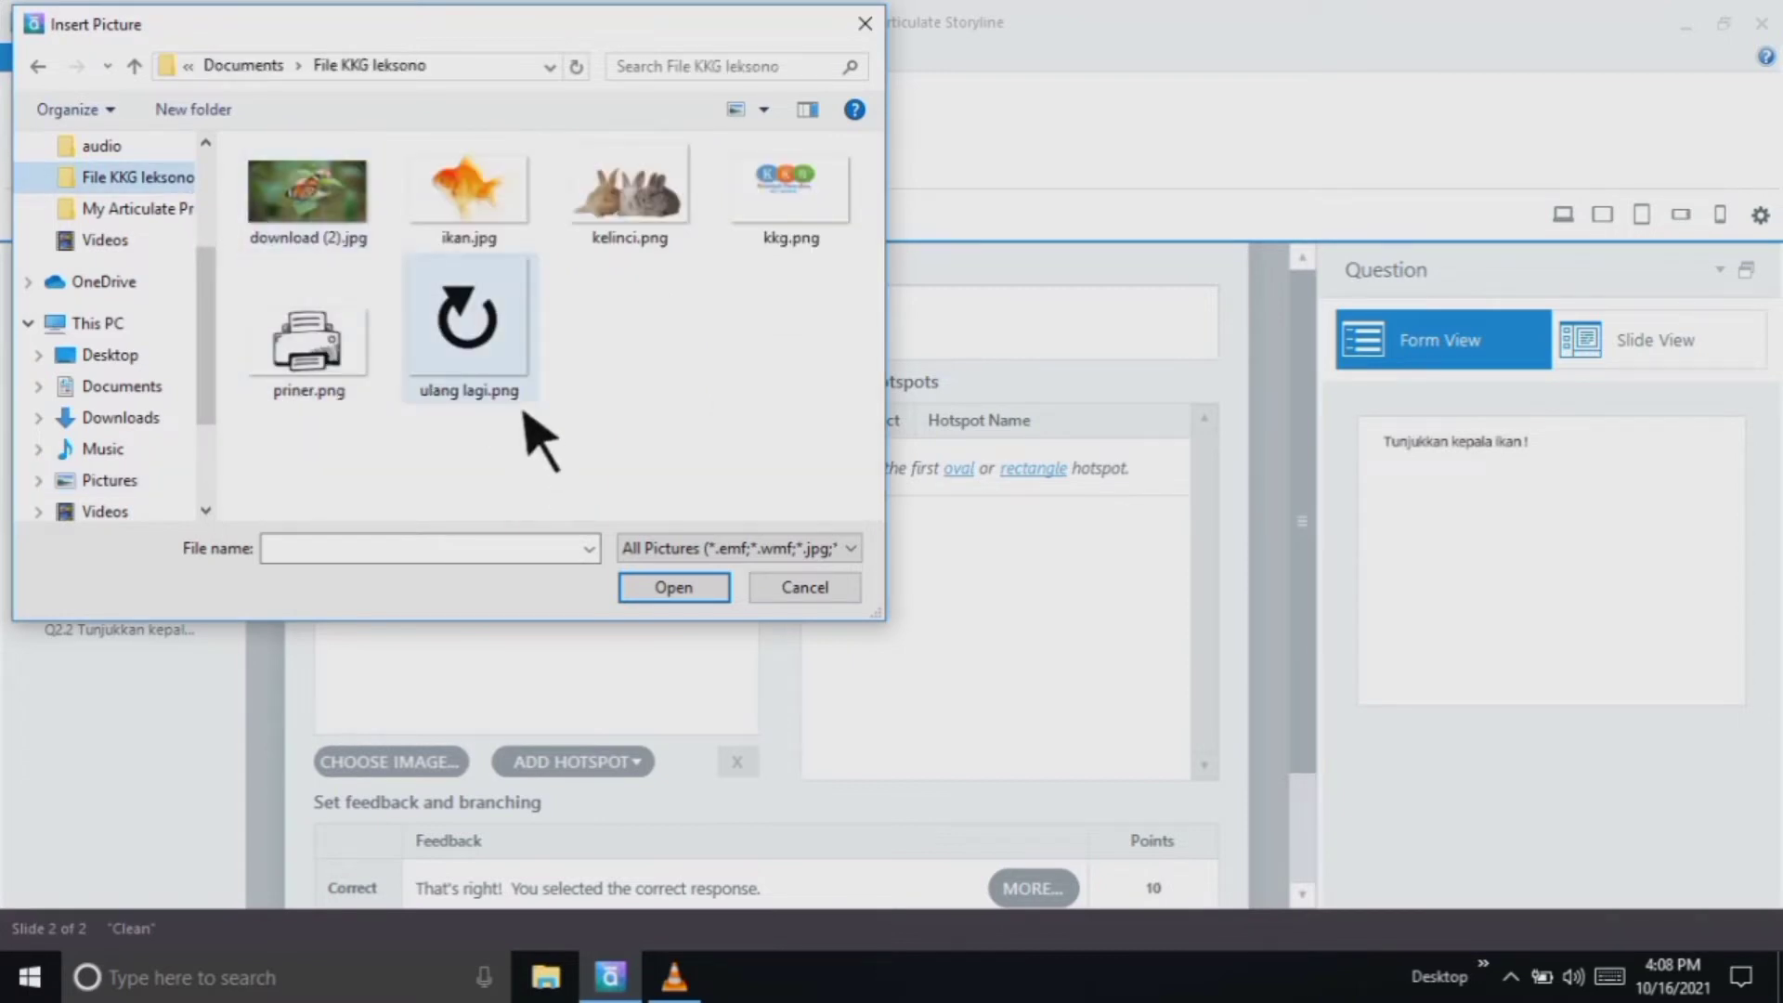
left_click(506, 209)
left_click(706, 599)
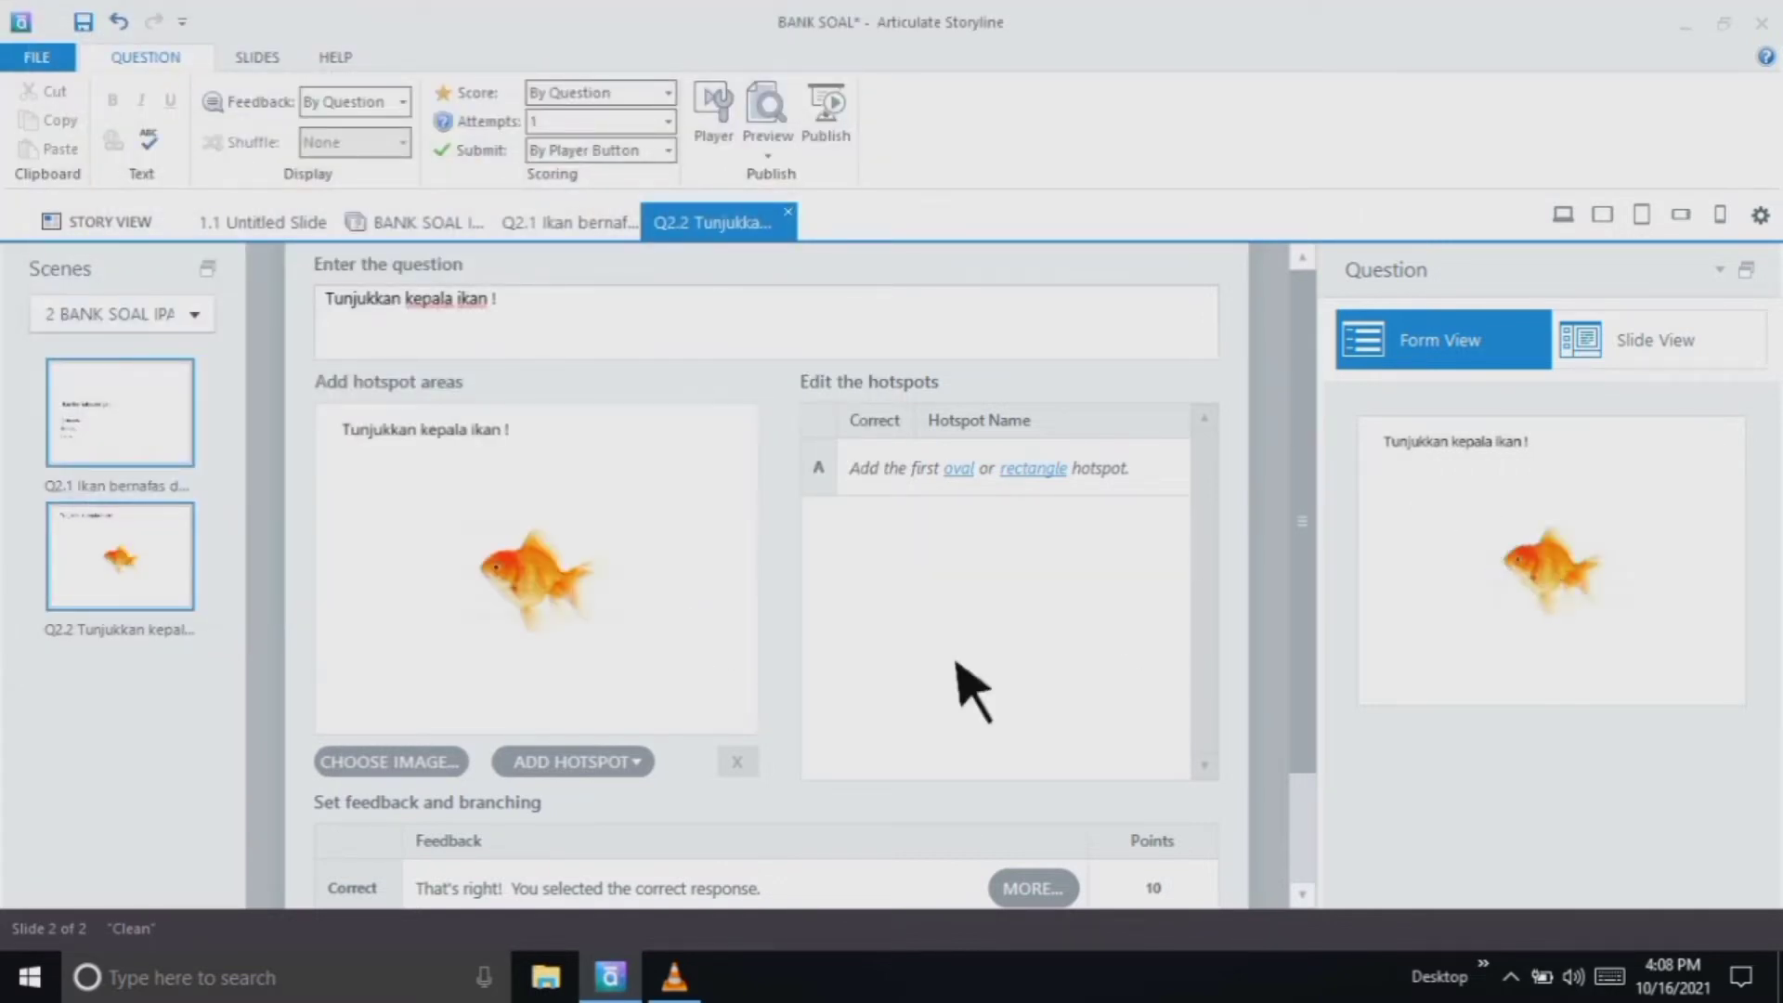
In Slide View, enlarge the goldfish picture to fill most of the slide below the question text
left_click(1729, 381)
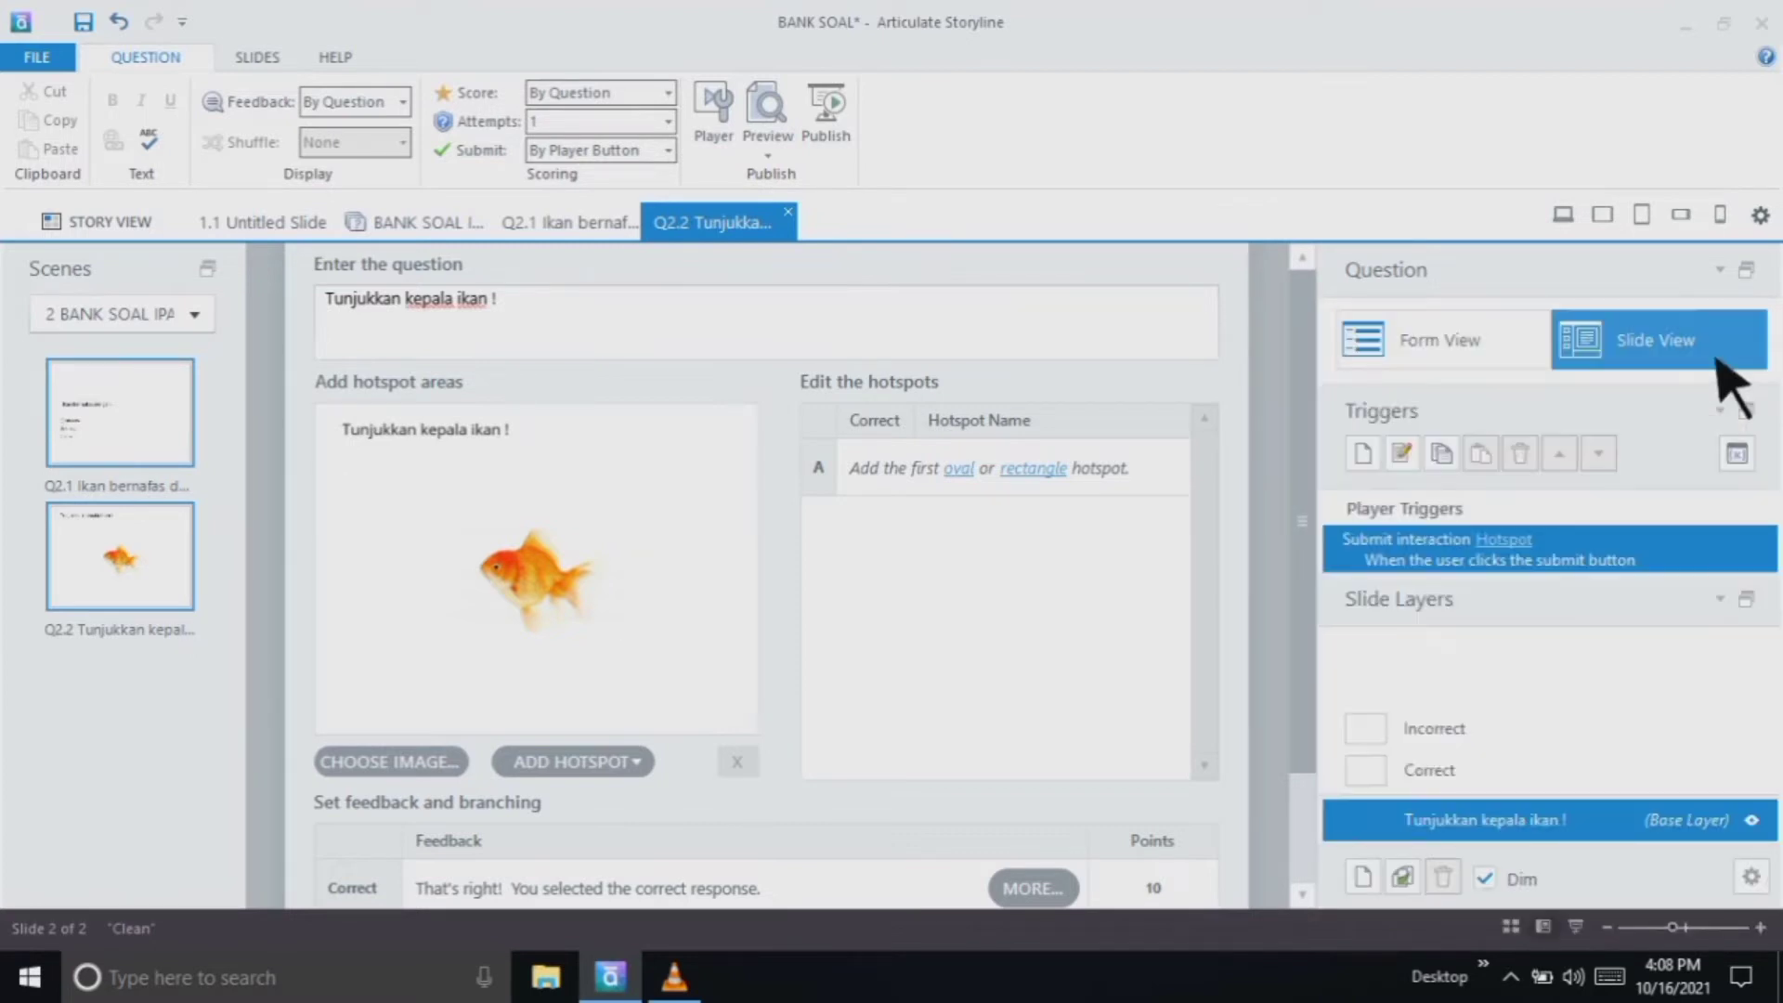
left_click_drag(946, 490, 1119, 393)
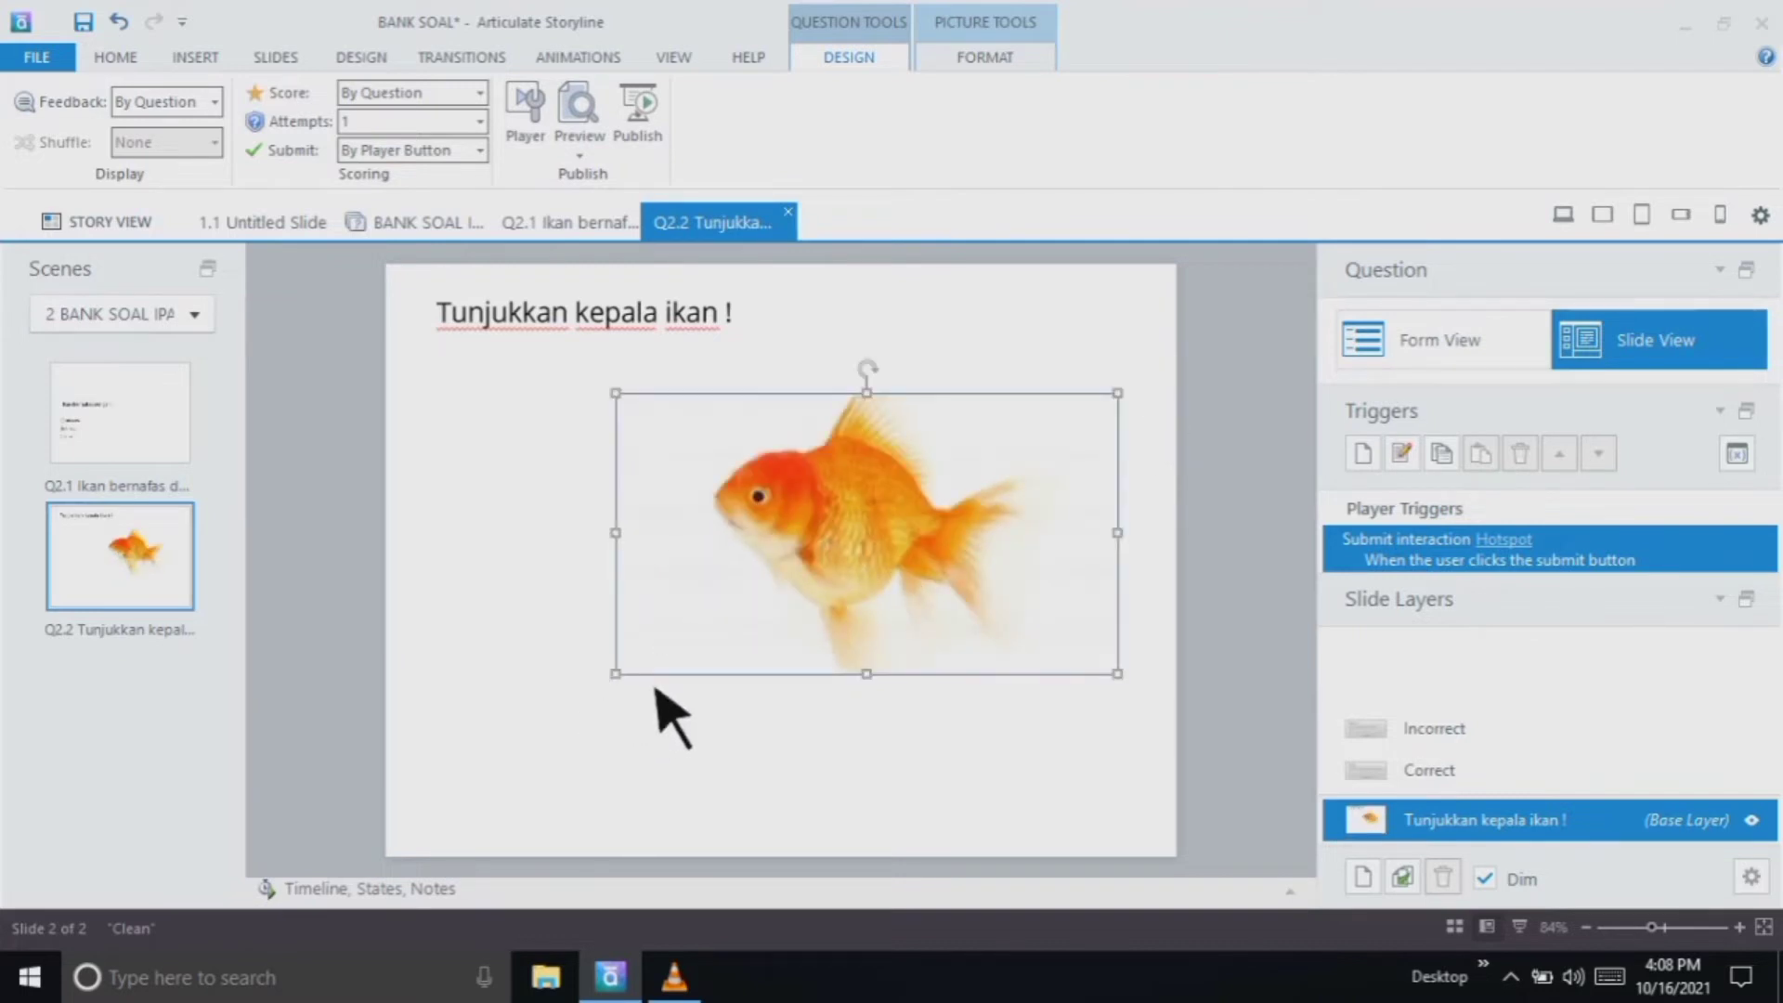
left_click_drag(615, 674, 447, 814)
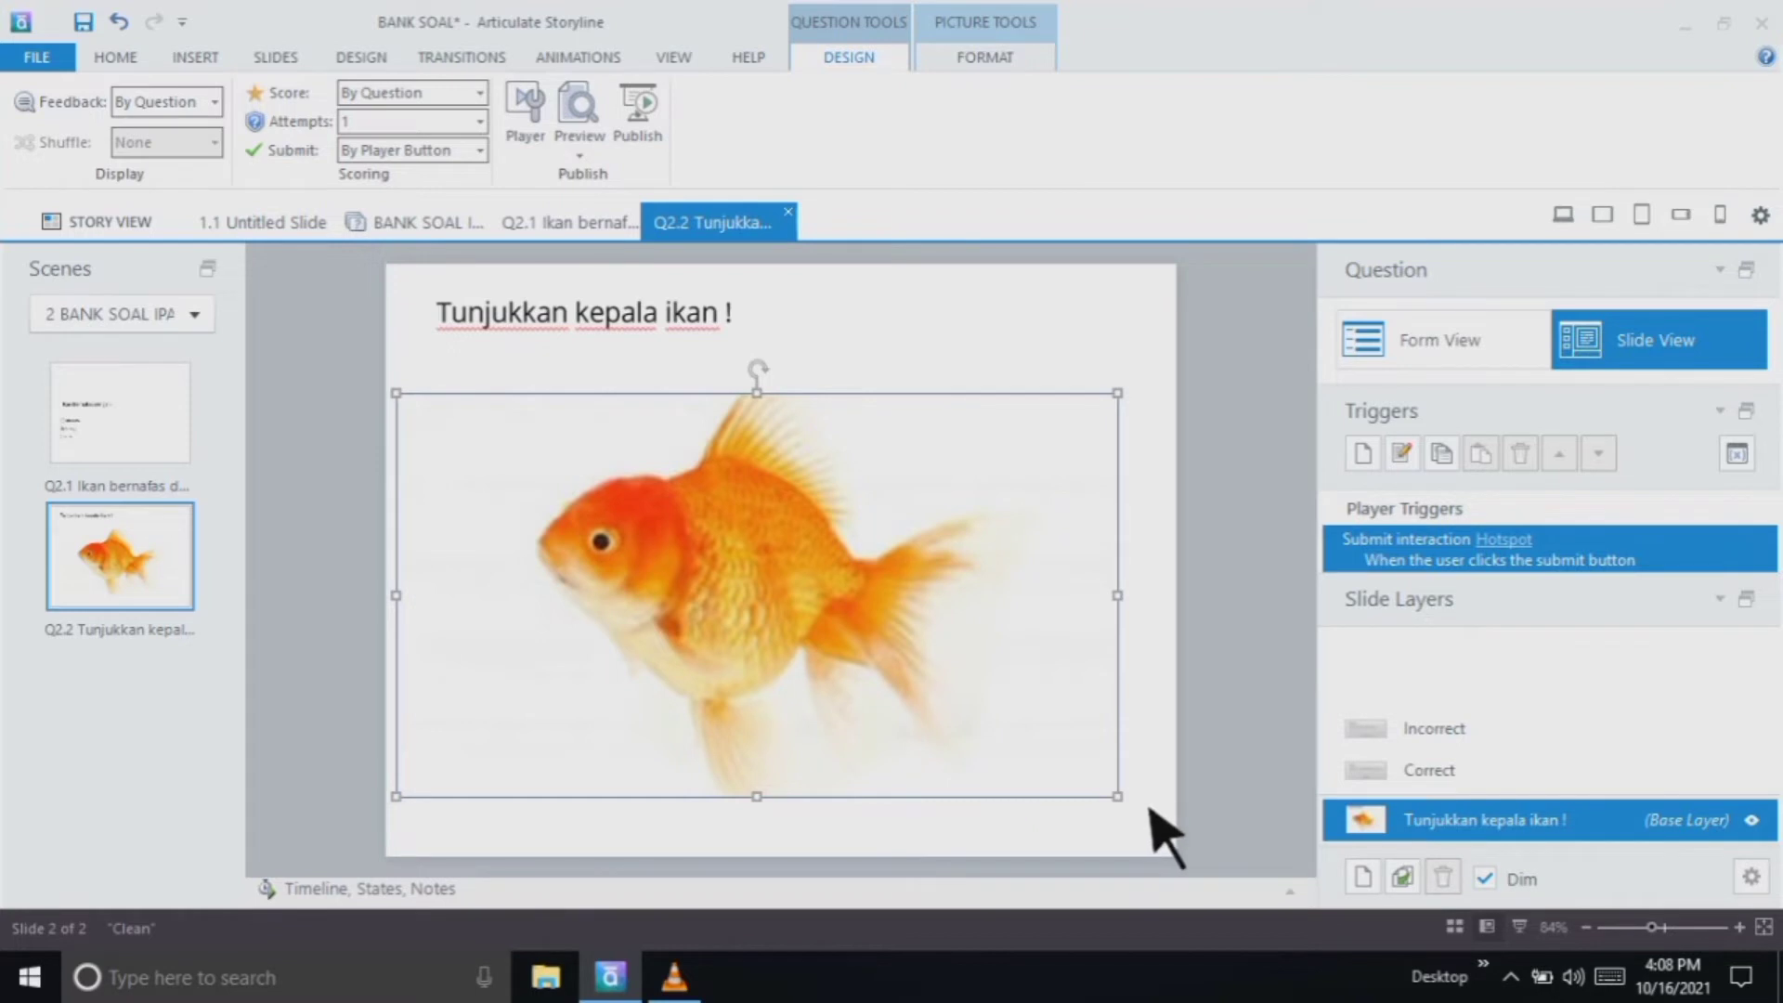
left_click_drag(1118, 796, 1150, 814)
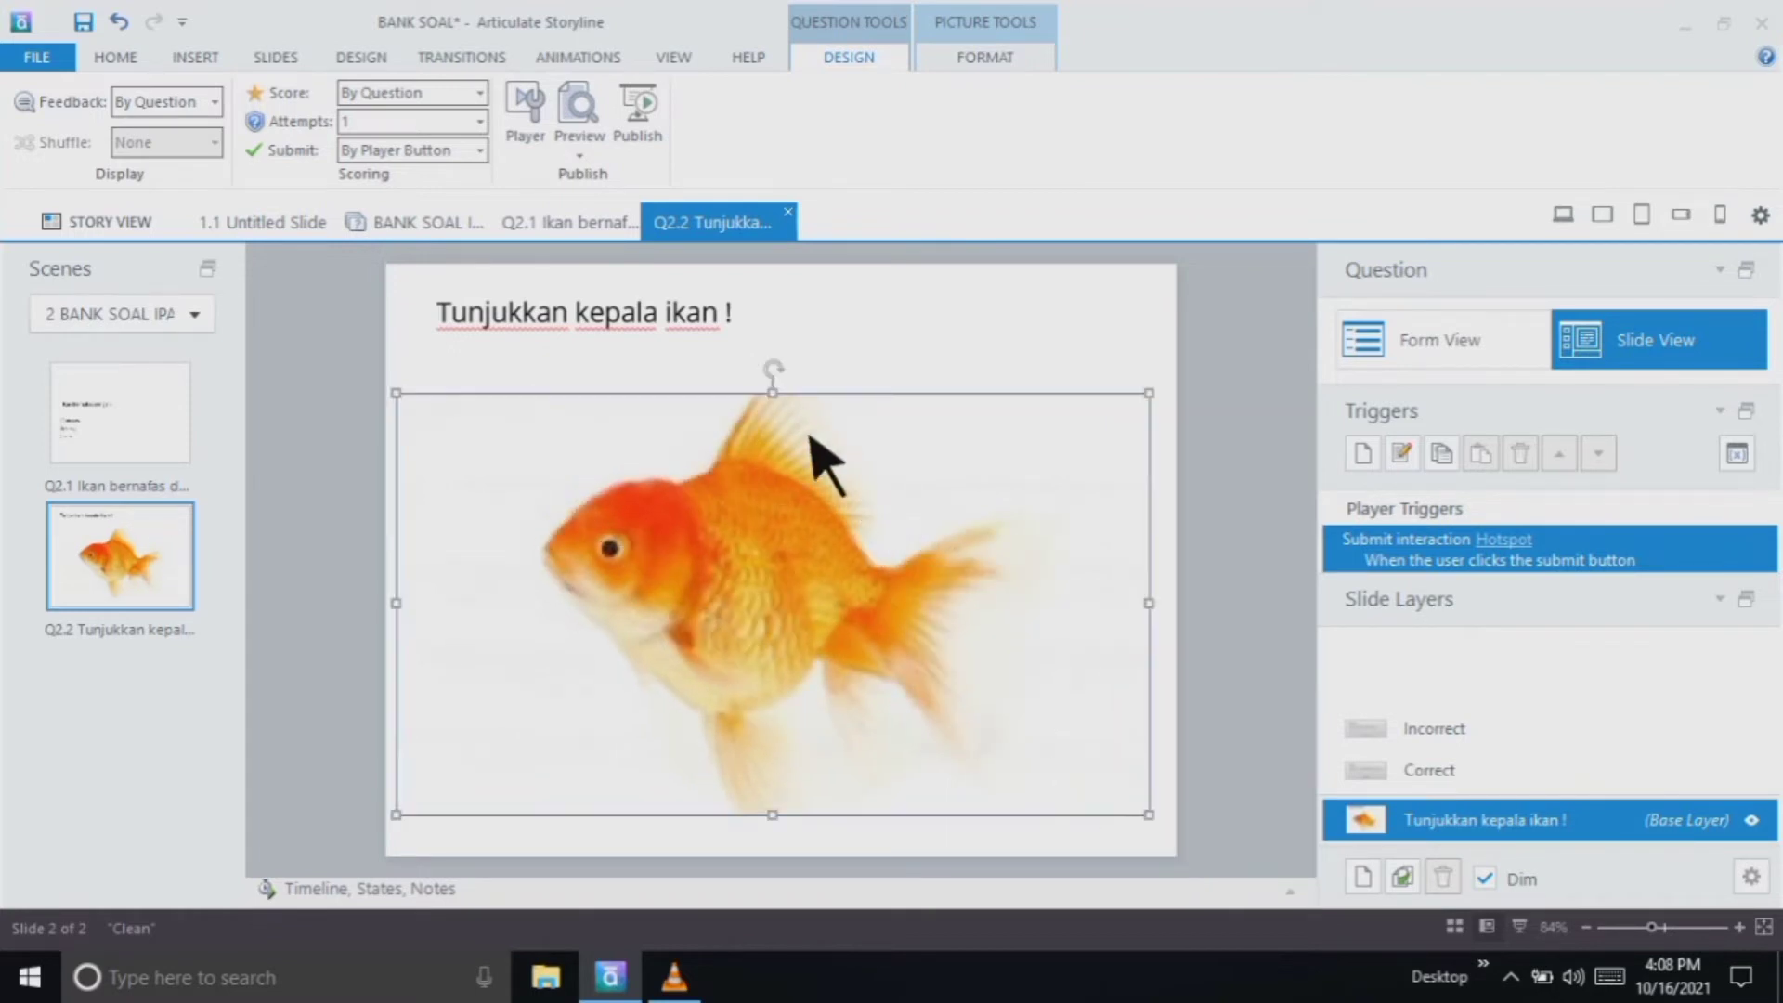
left_click_drag(806, 405, 810, 397)
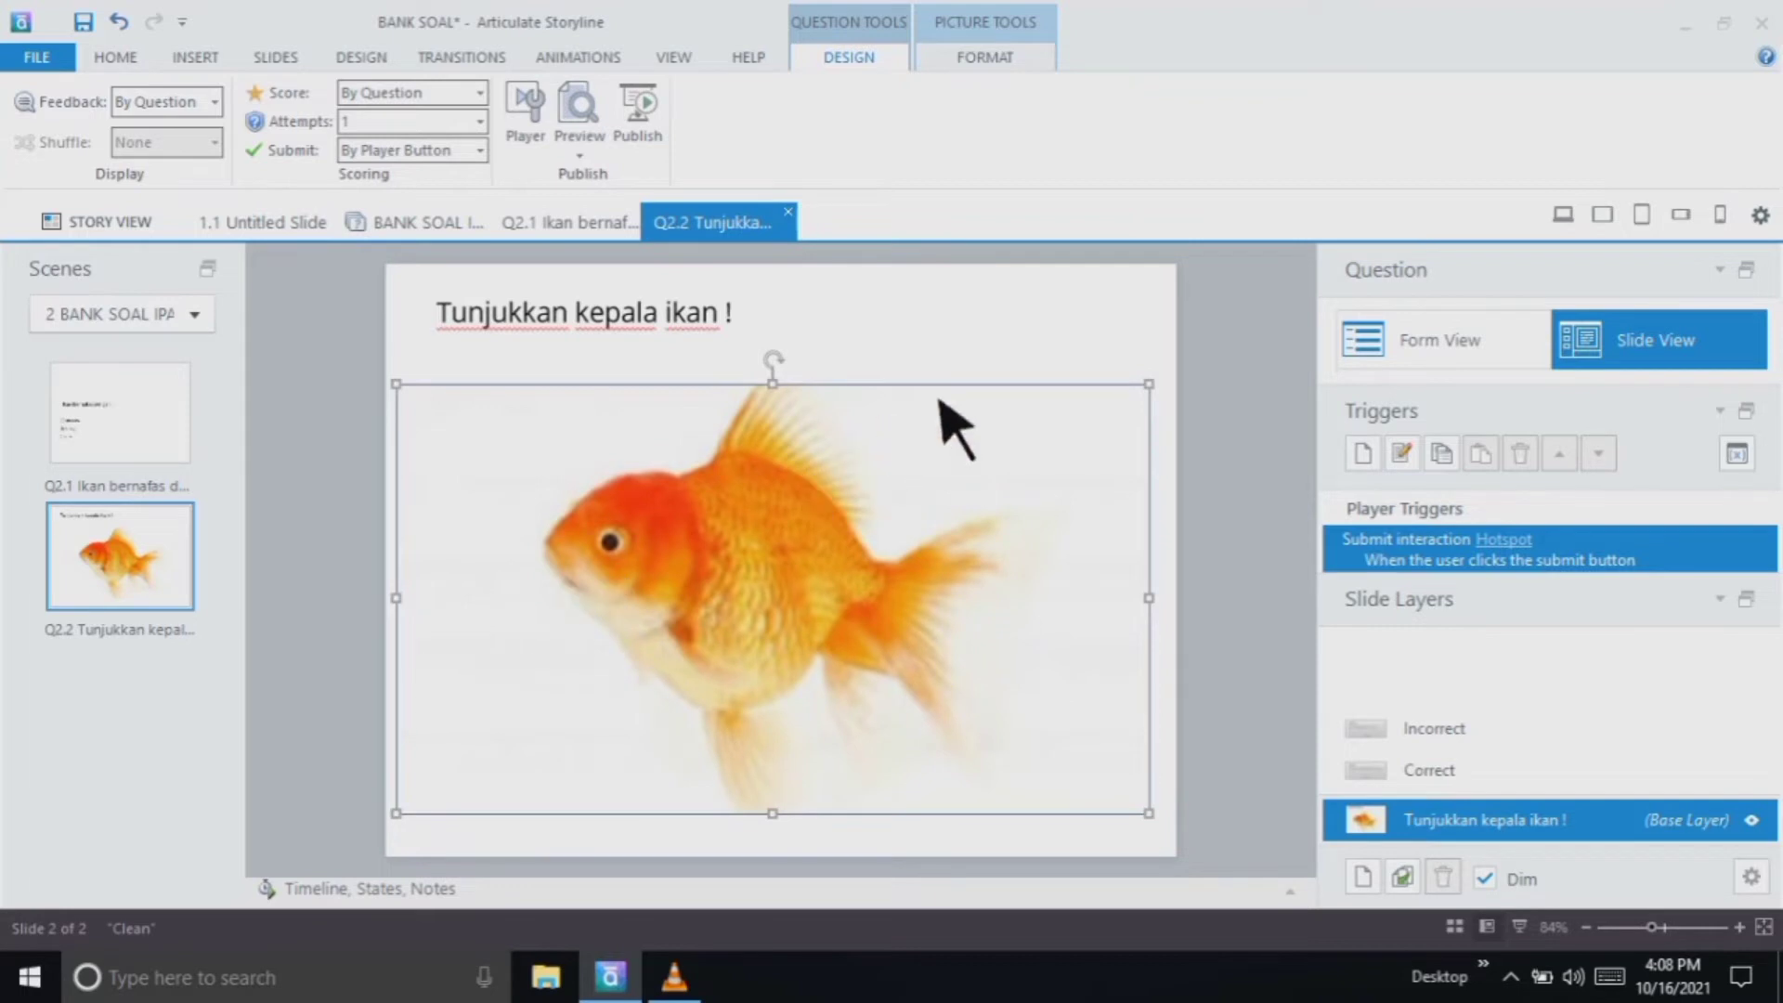
left_click(1033, 336)
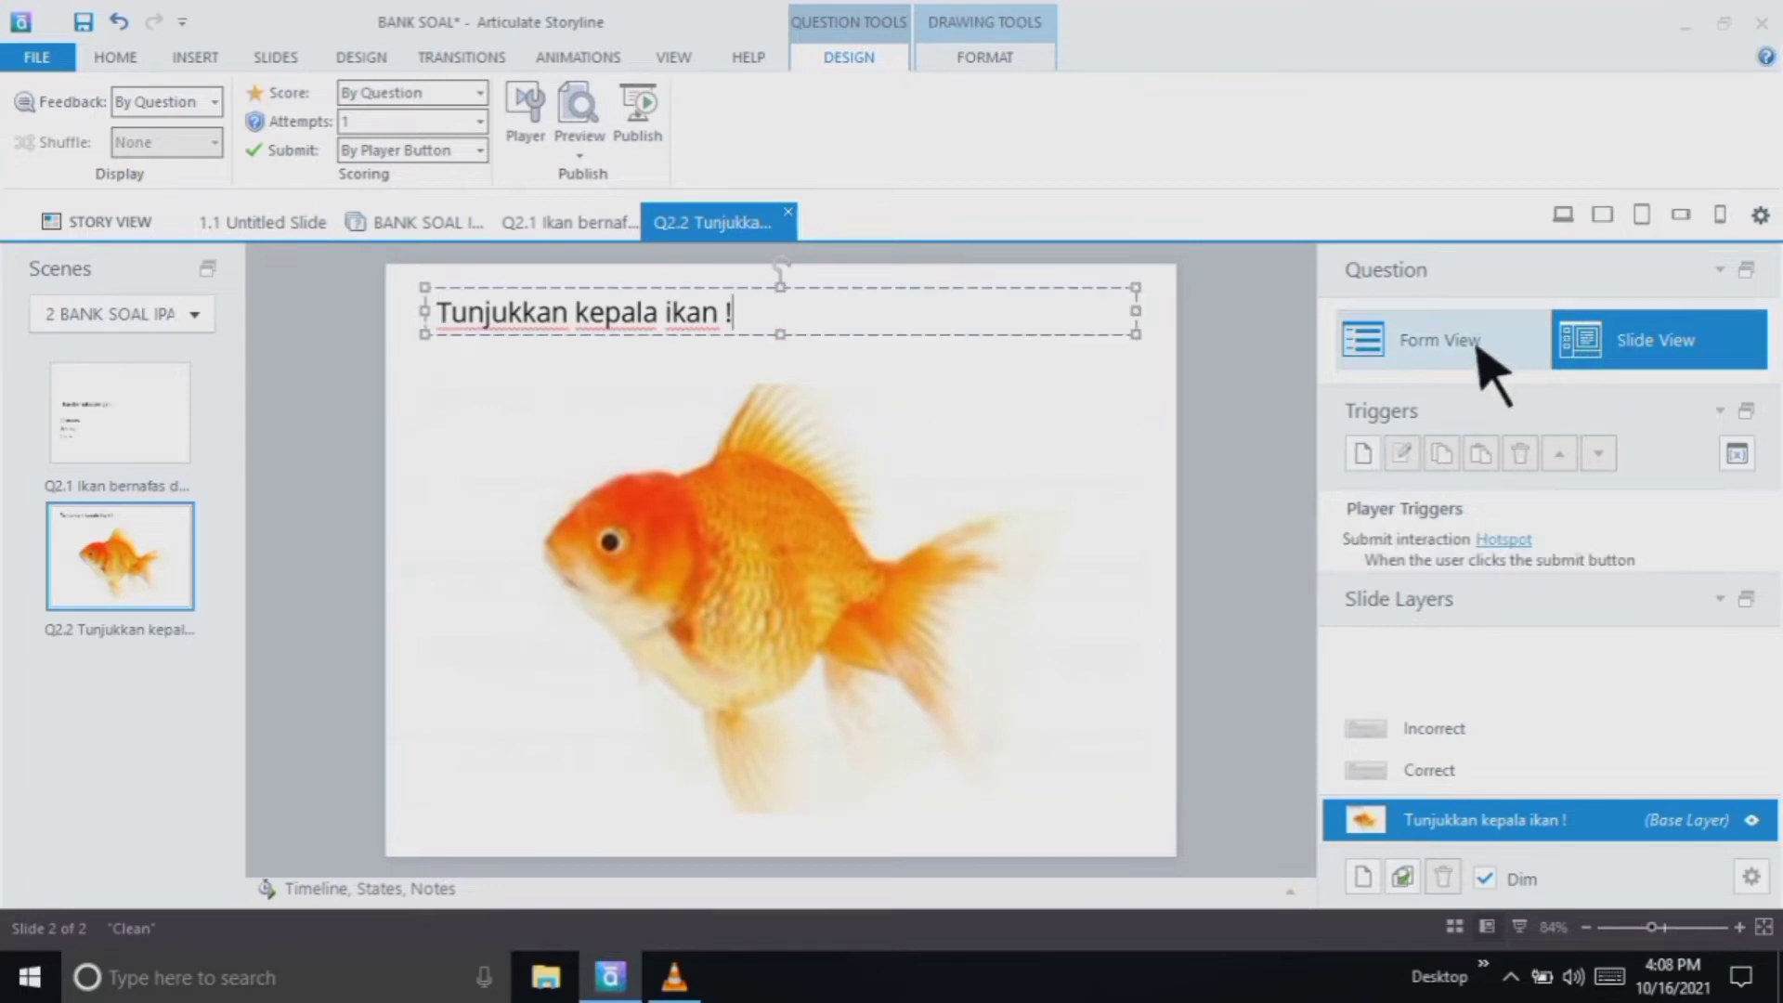
Draw a freeform hotspot around the goldfish's head as the correct area of the Hotspot question, then return to Slide View
left_click(1430, 362)
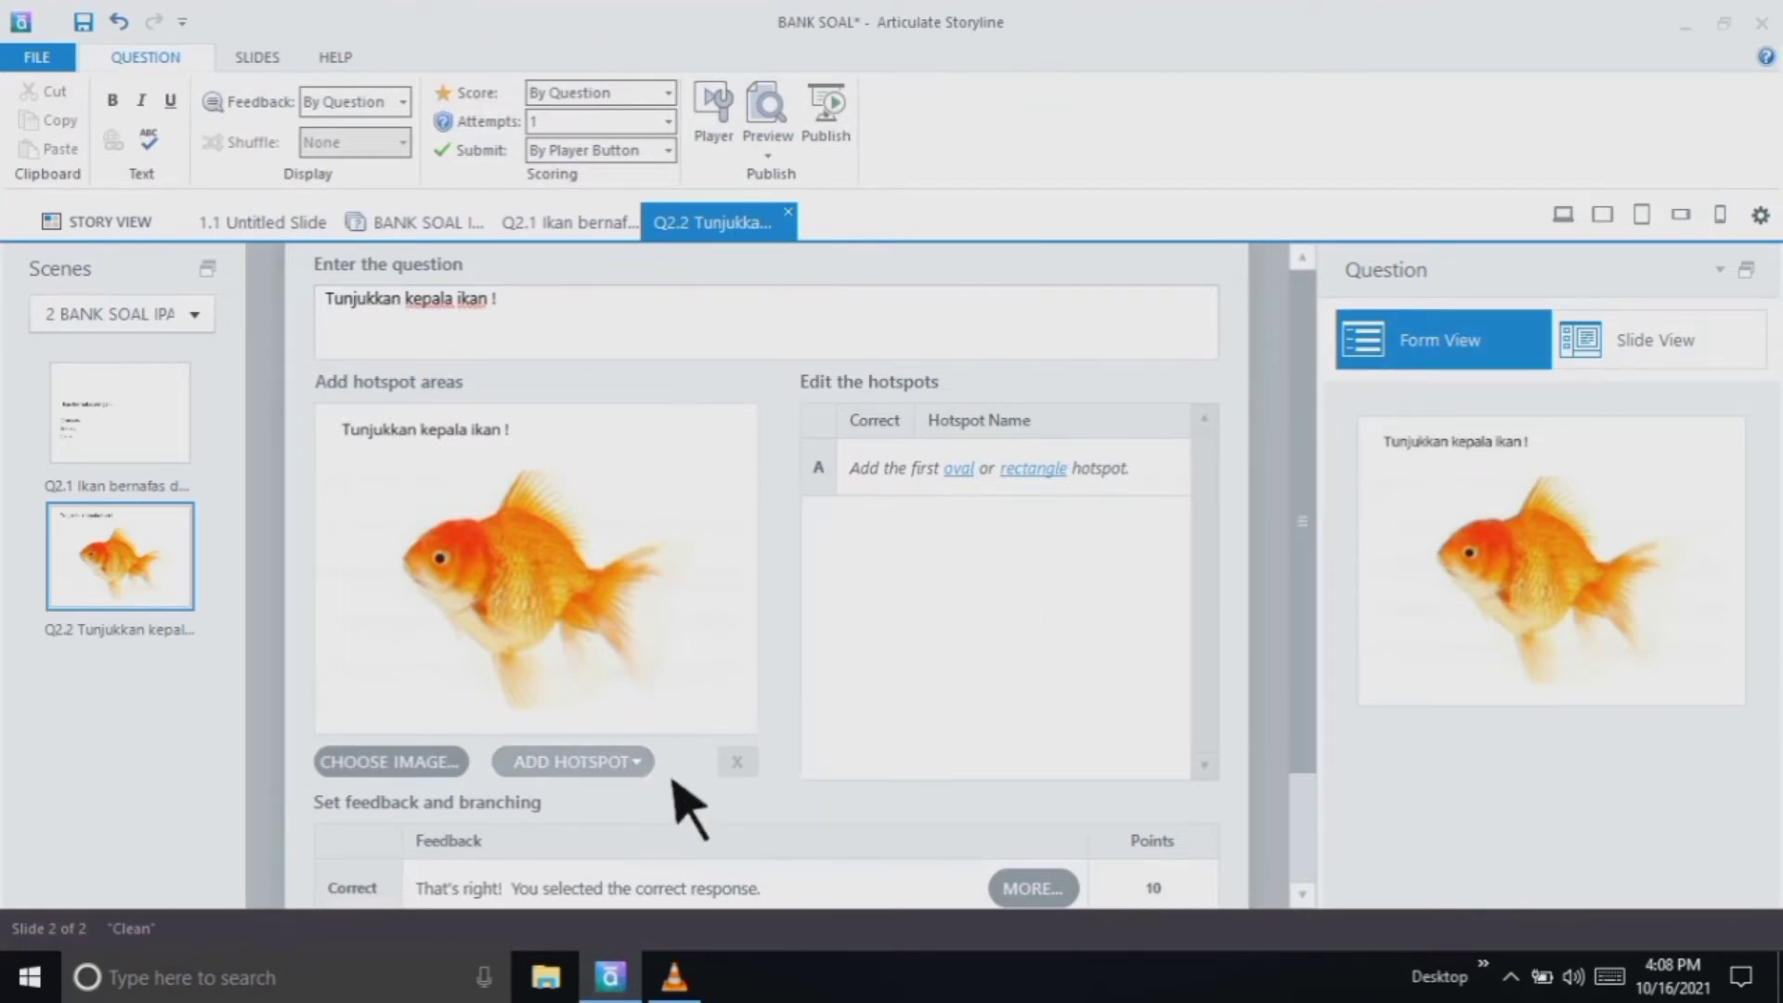
left_click(639, 764)
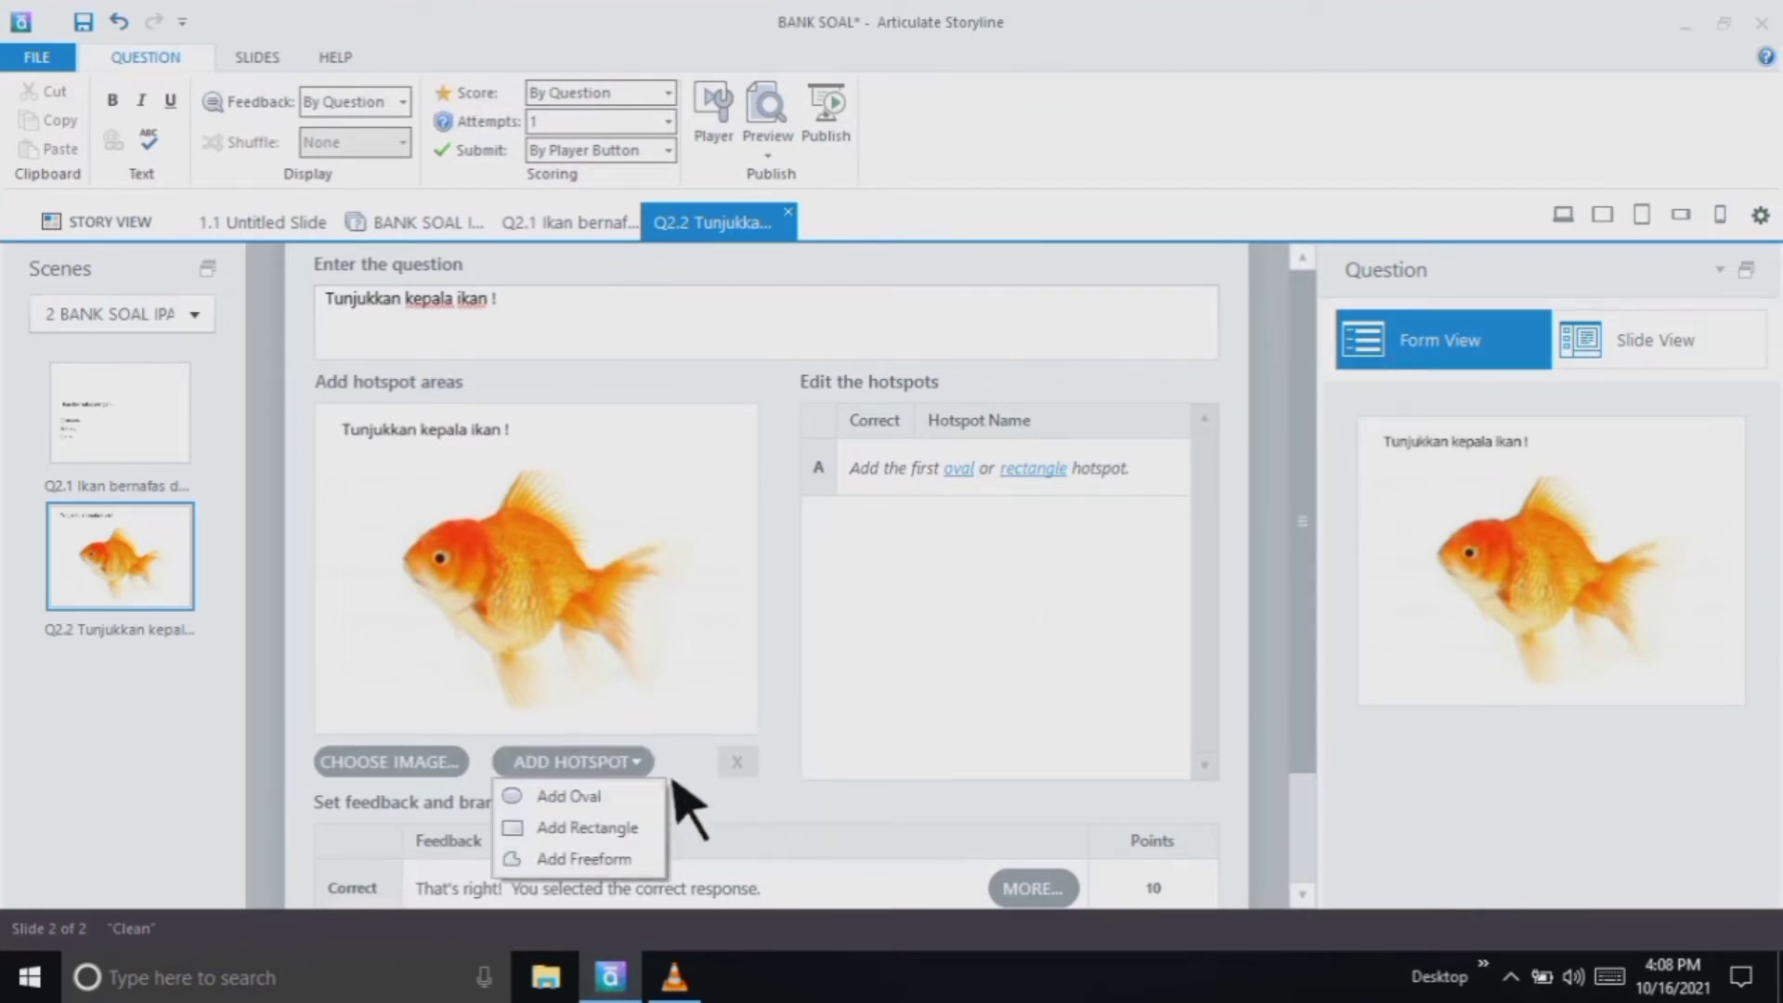
left_click(611, 890)
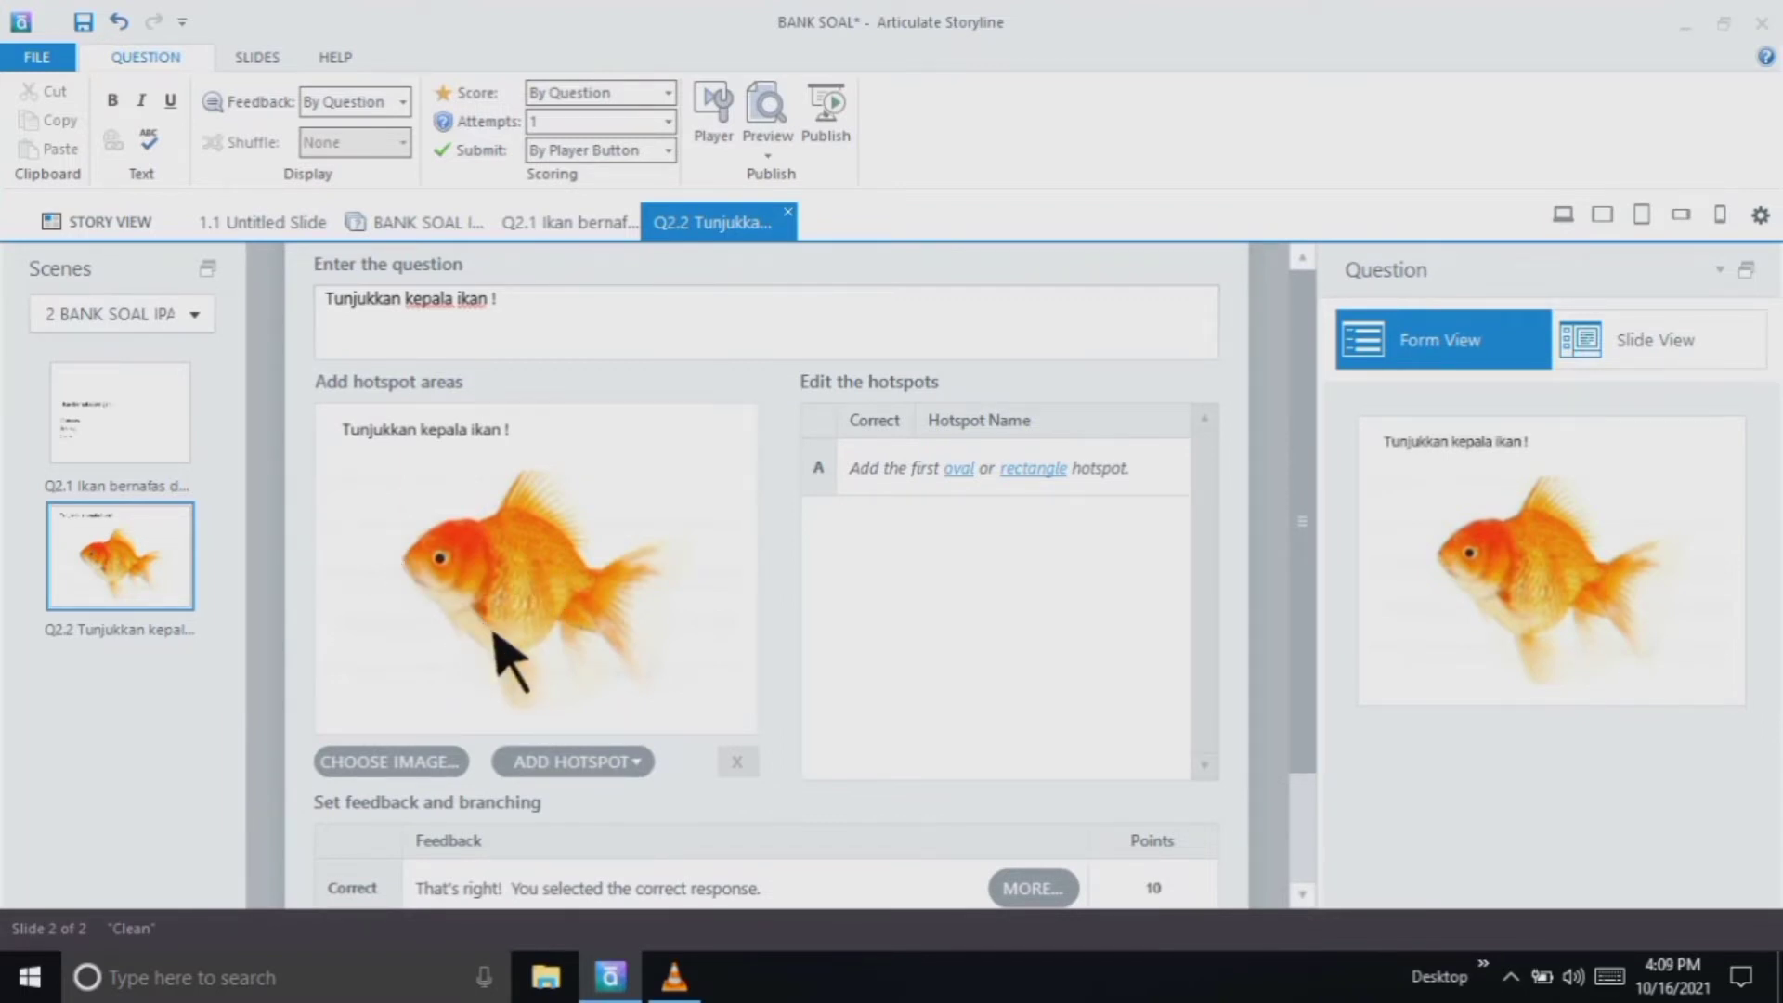
left_click_drag(511, 618, 526, 601)
double_click(486, 632)
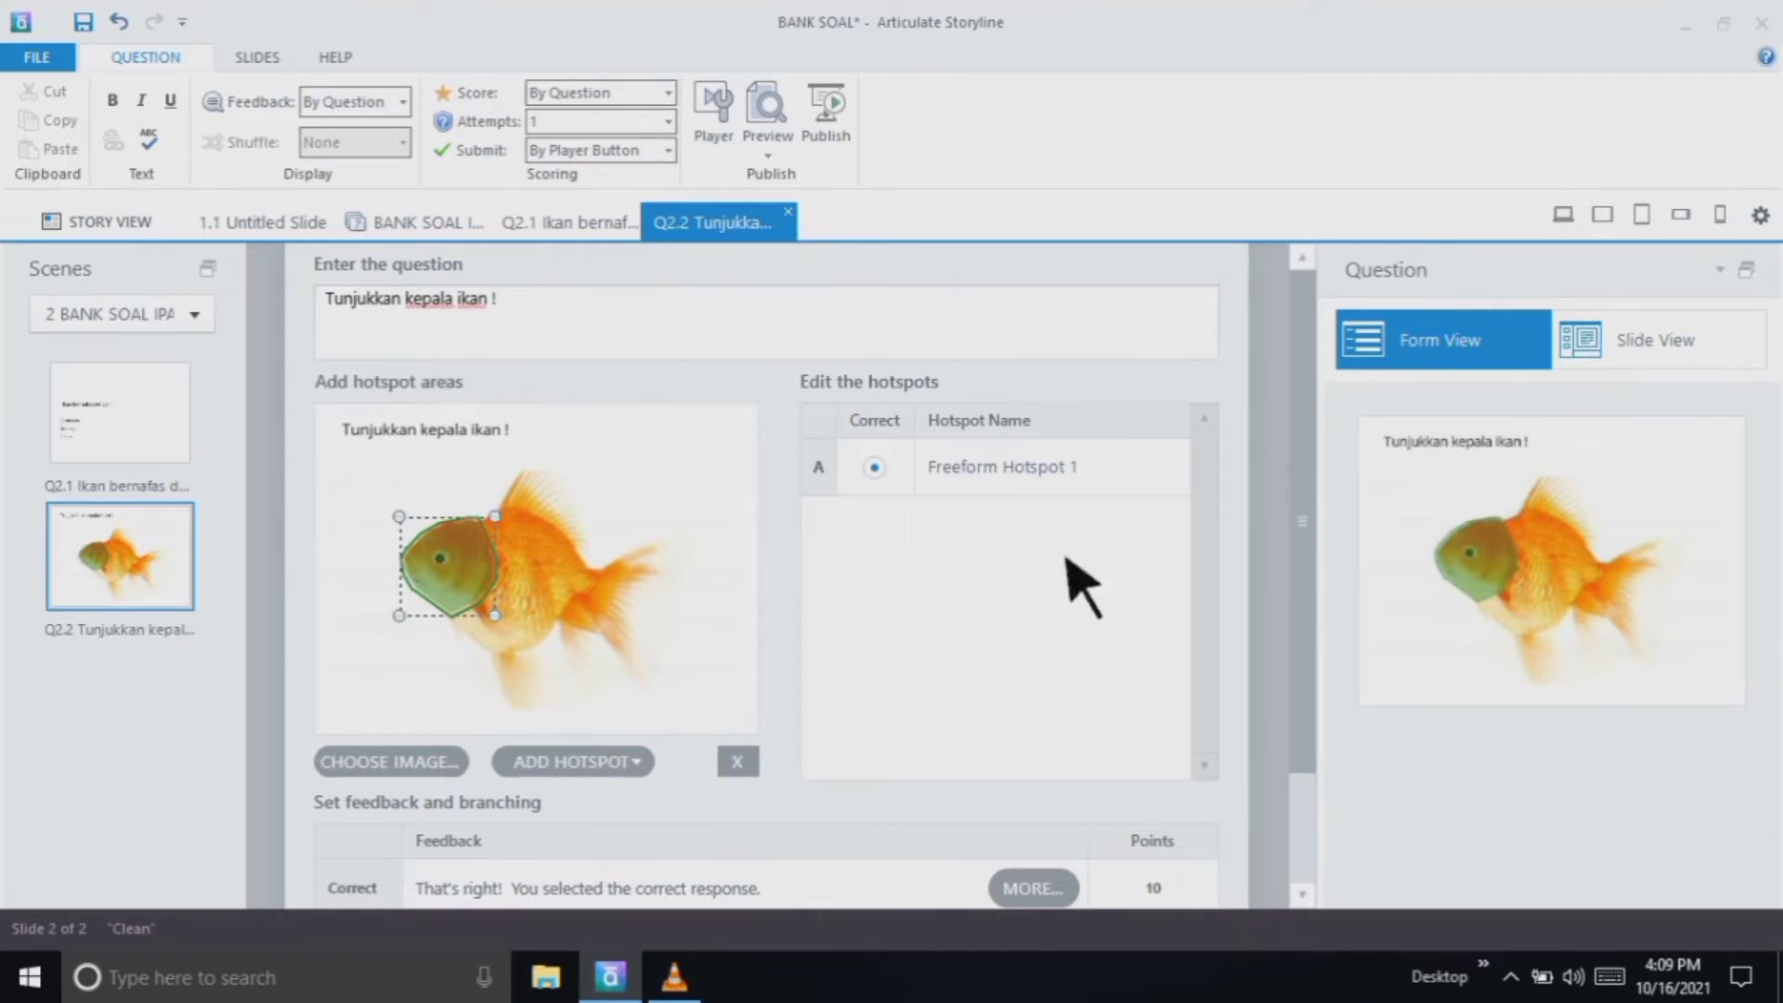
left_click(1639, 362)
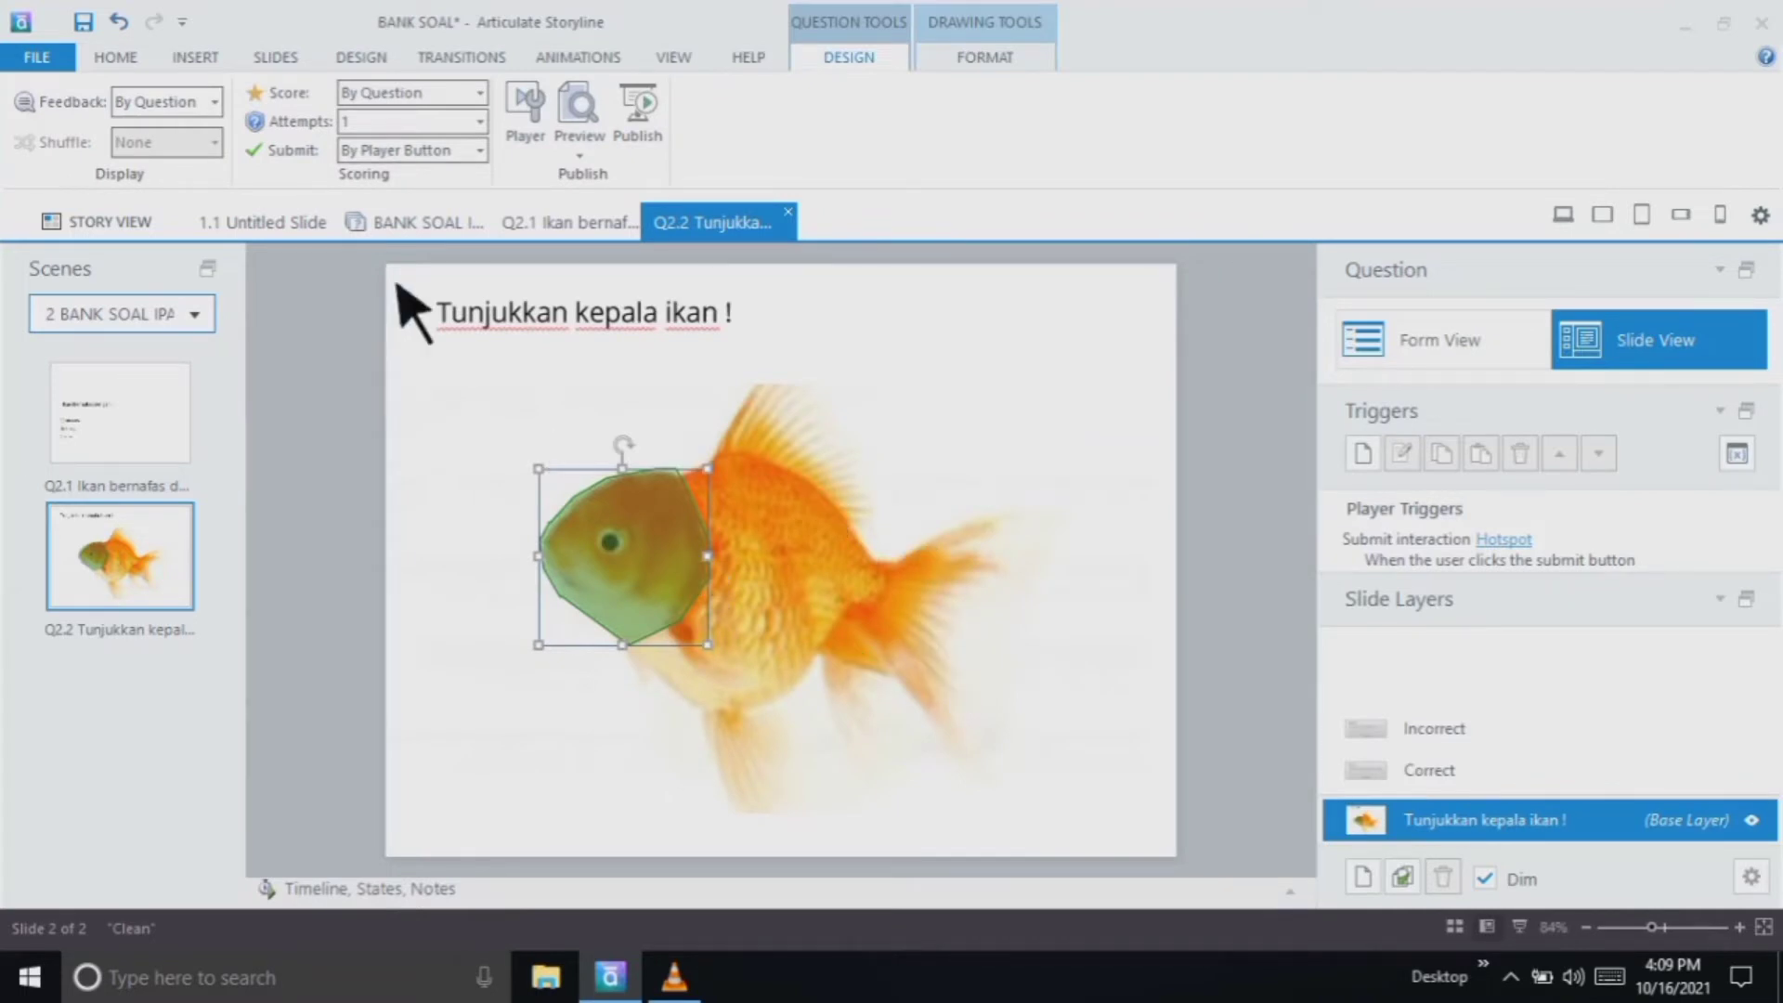
Set the points of the Hotspot question in the question bank to 50
left_click(449, 237)
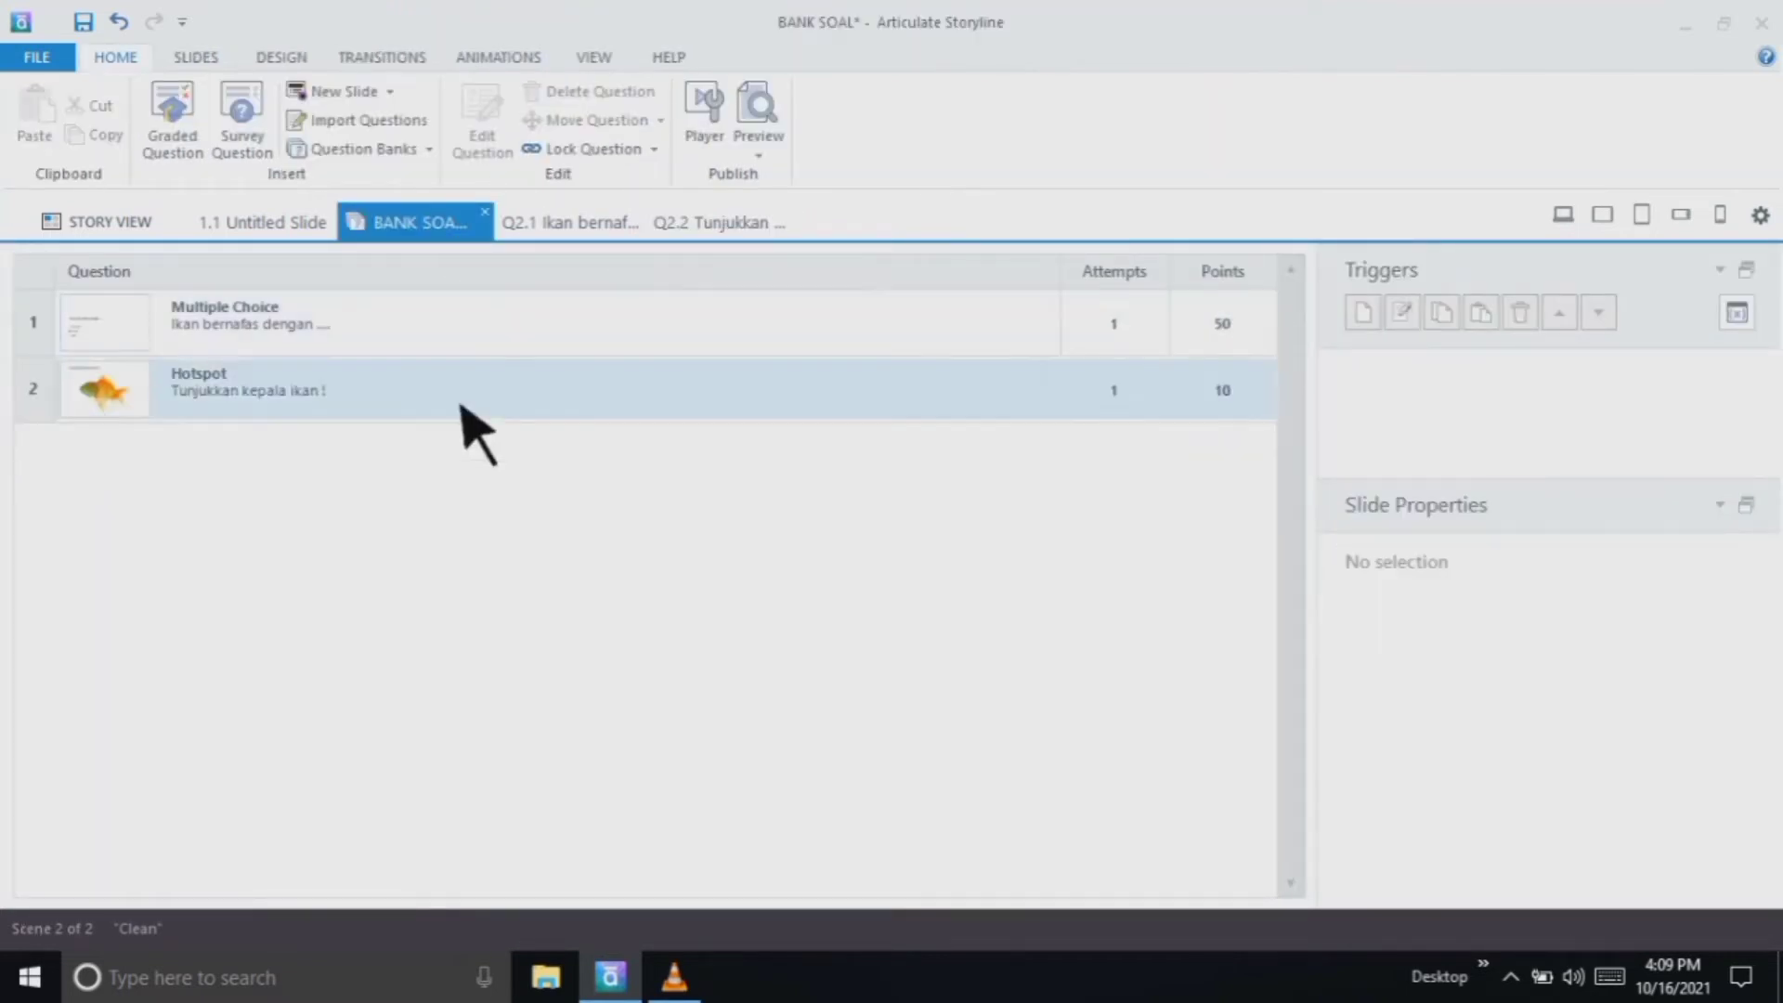
left_click(1261, 407)
left_click(1262, 408)
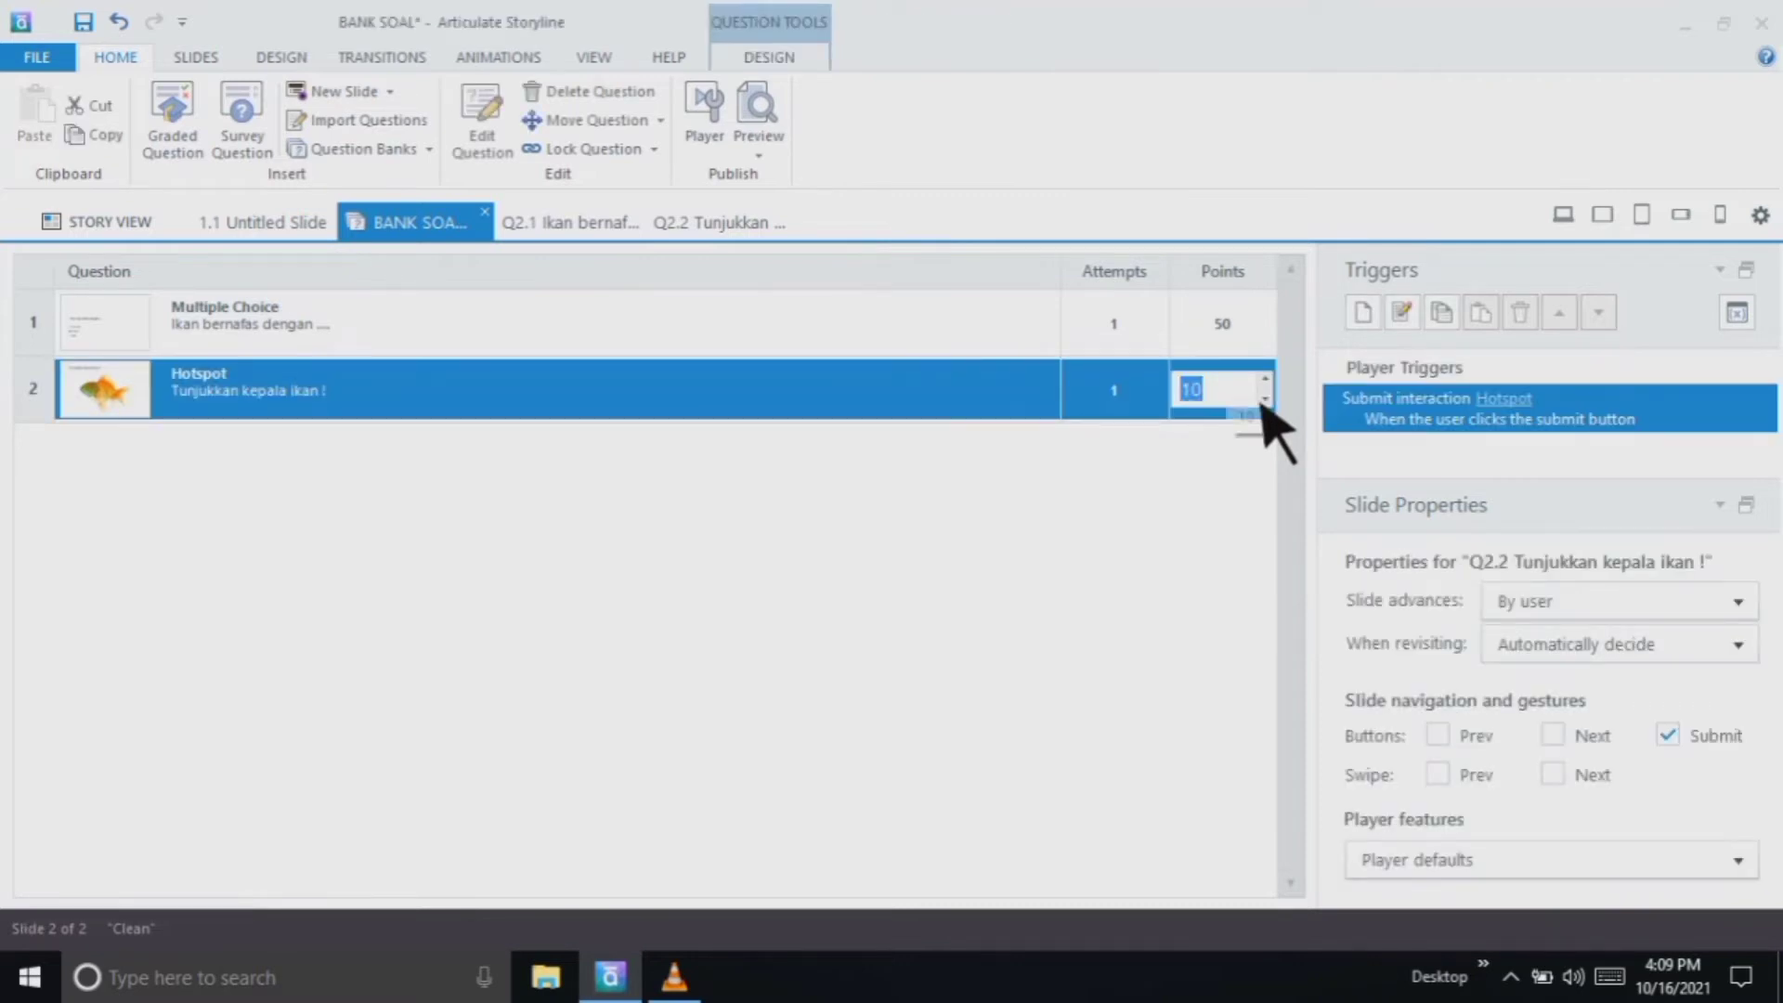
type("50")
left_click(1120, 576)
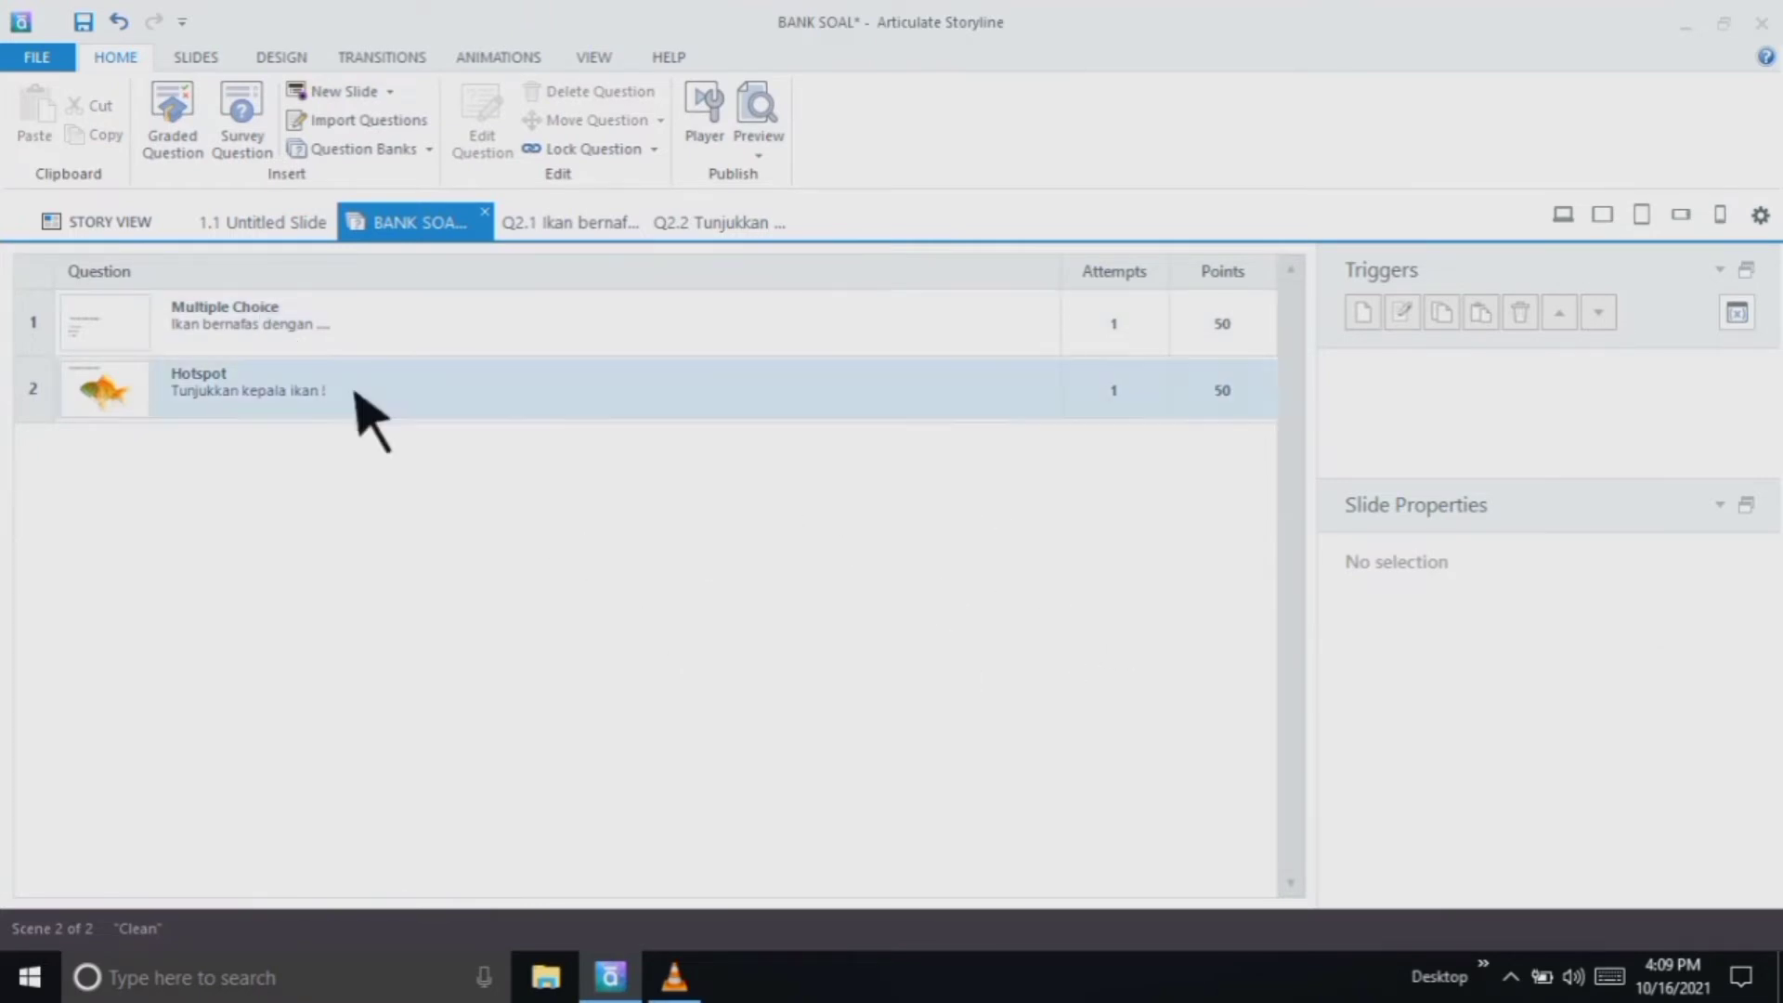
Preview the Hotspot question in landscape tablet layout, submit the fish's head as the answer, and close the preview
left_click(557, 434)
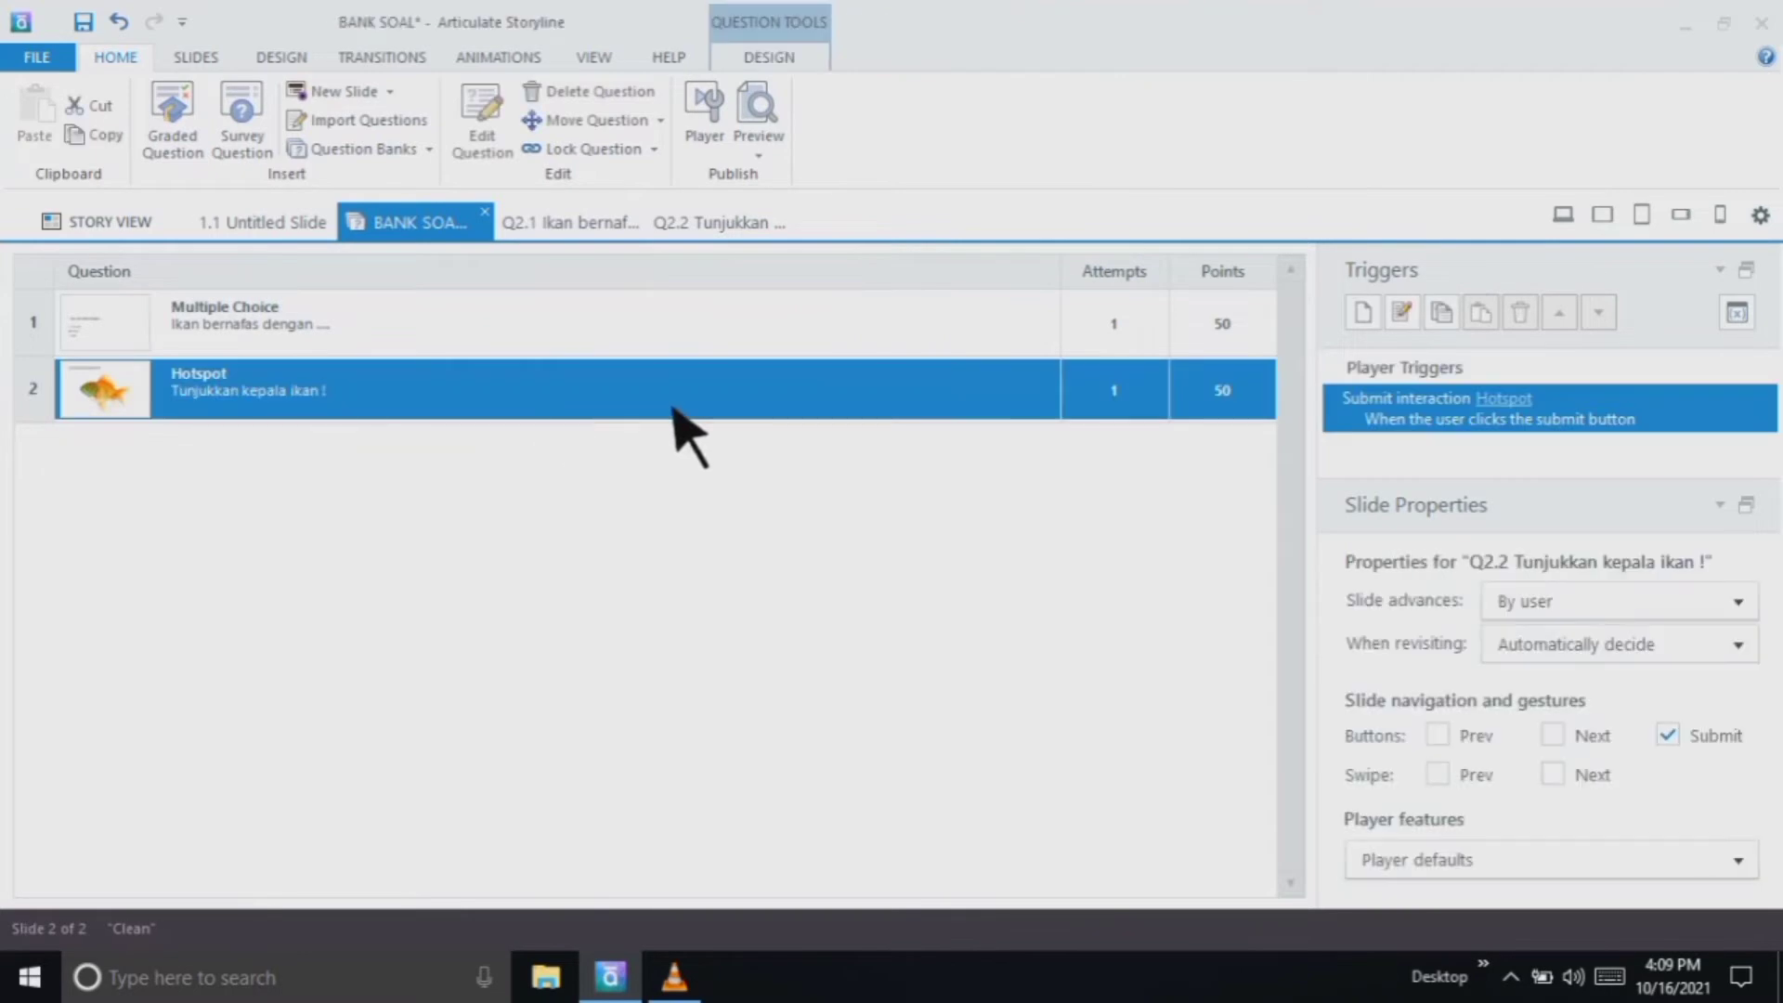
double_click(906, 404)
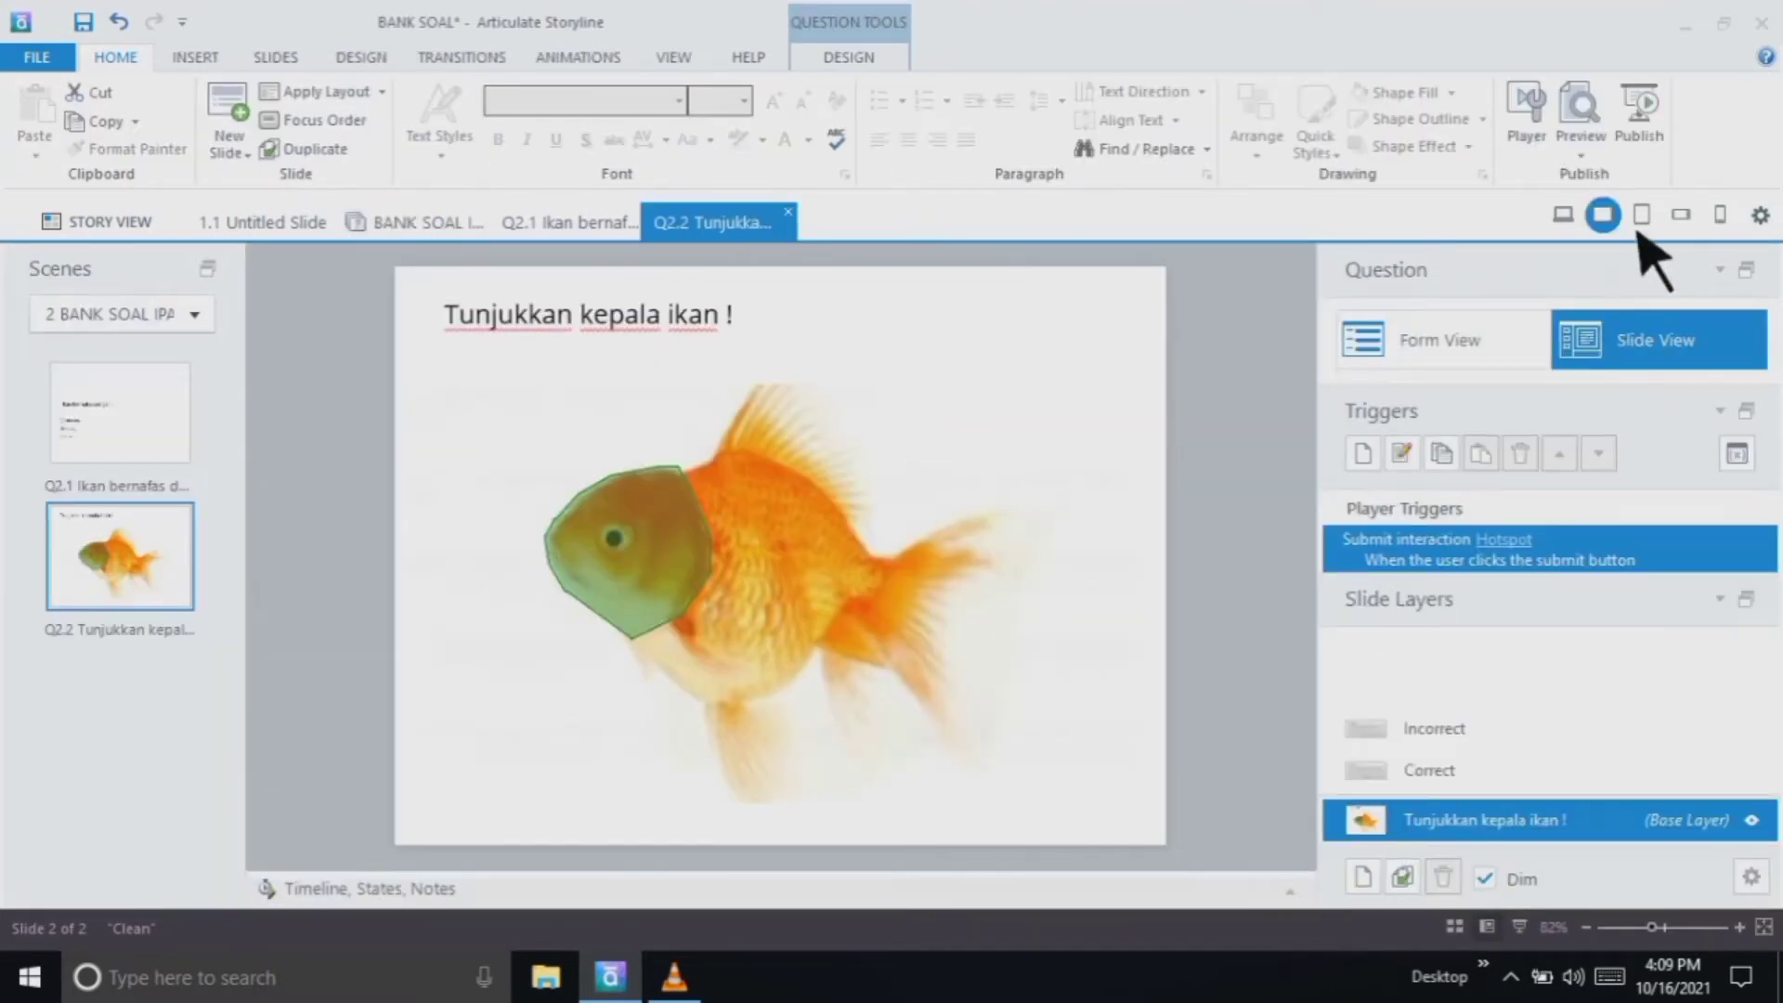
left_click(1602, 214)
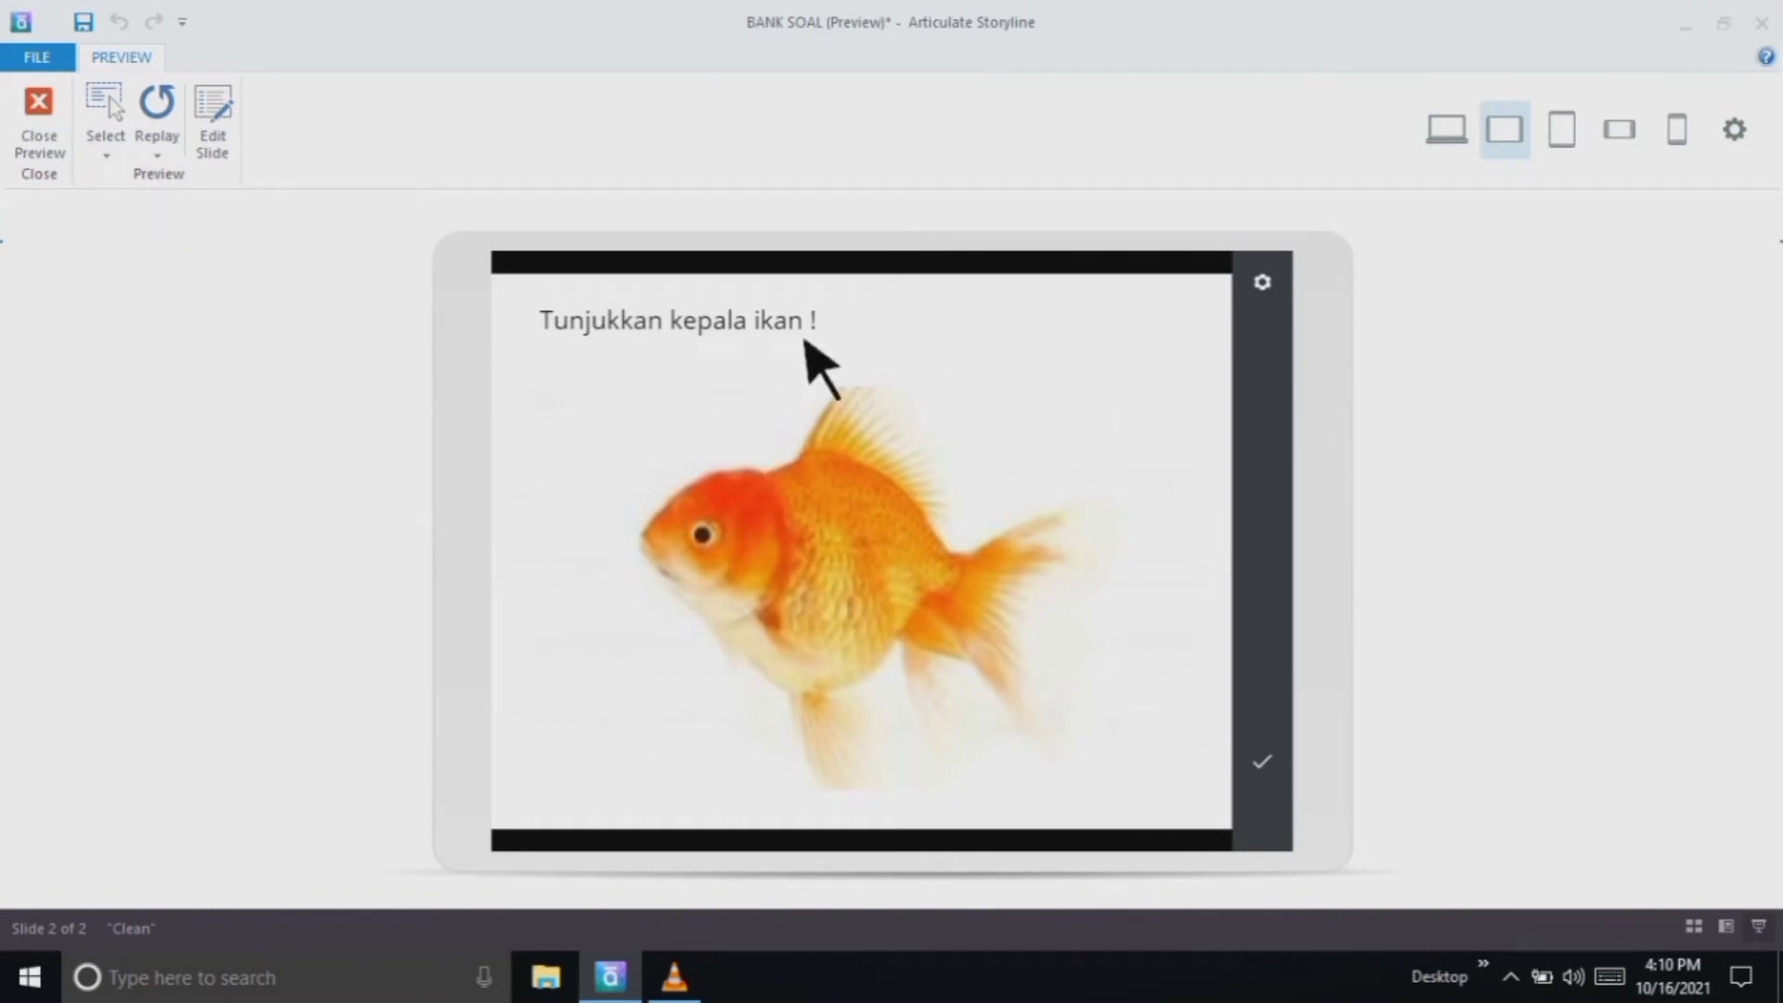
left_click(747, 565)
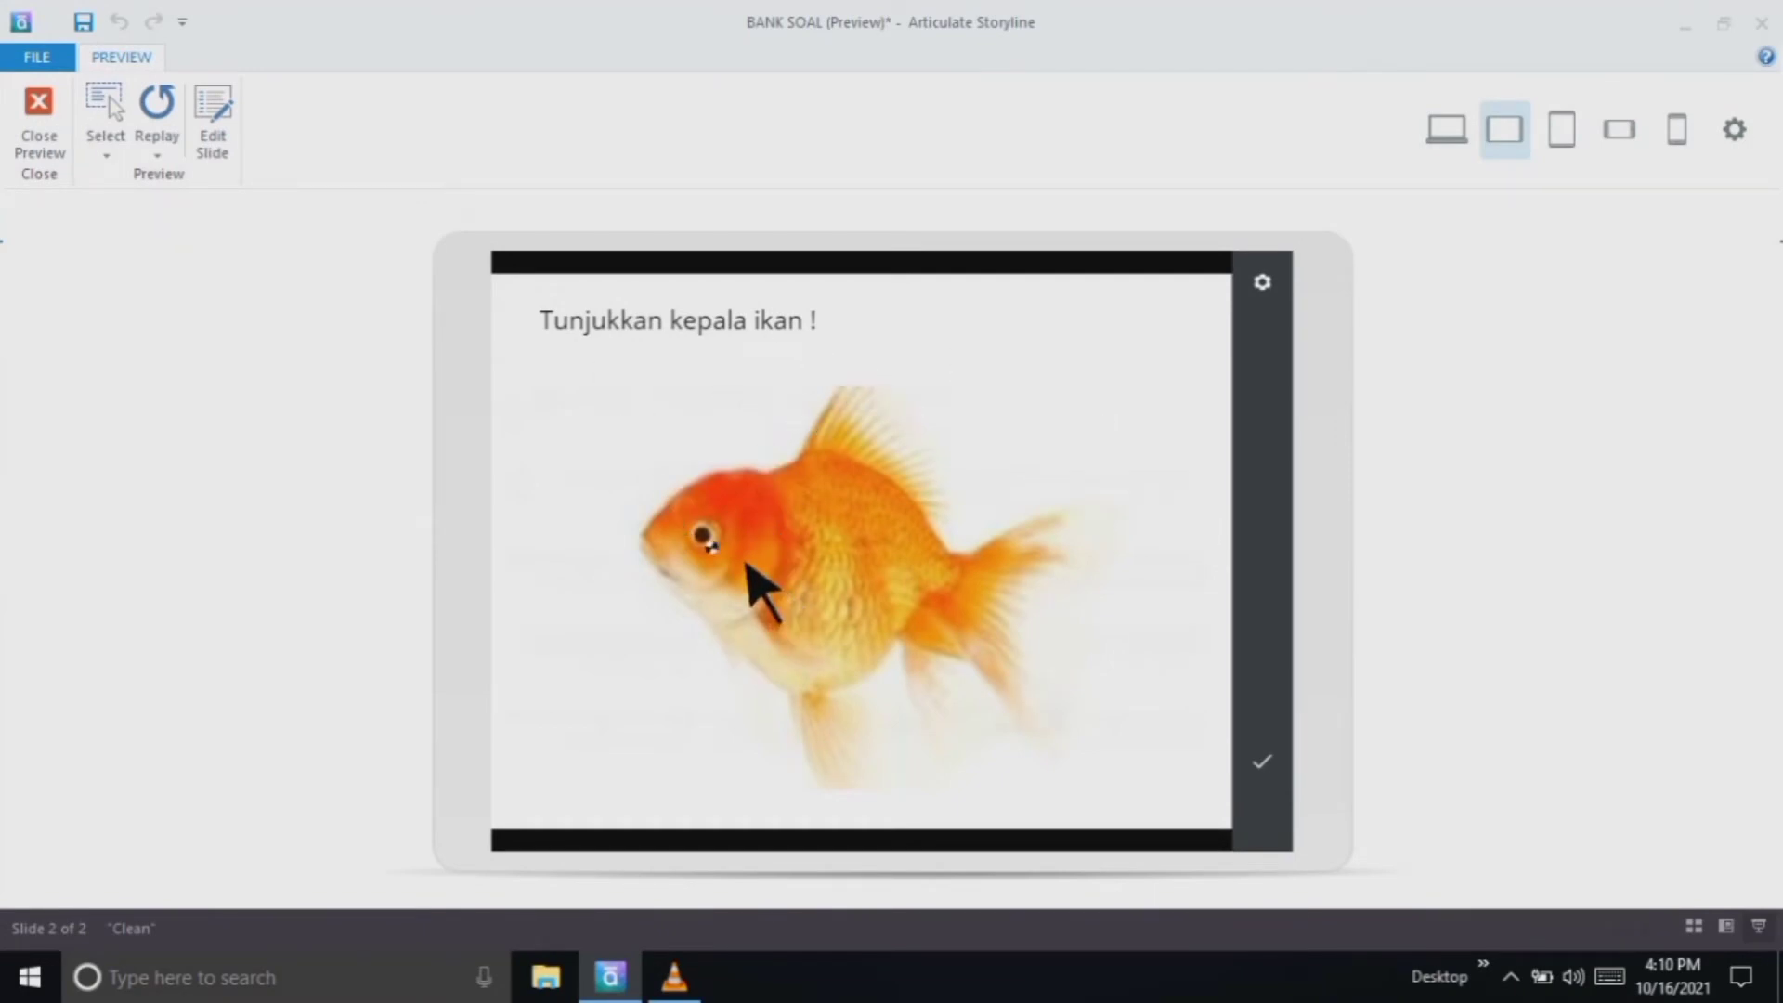
left_click(1293, 778)
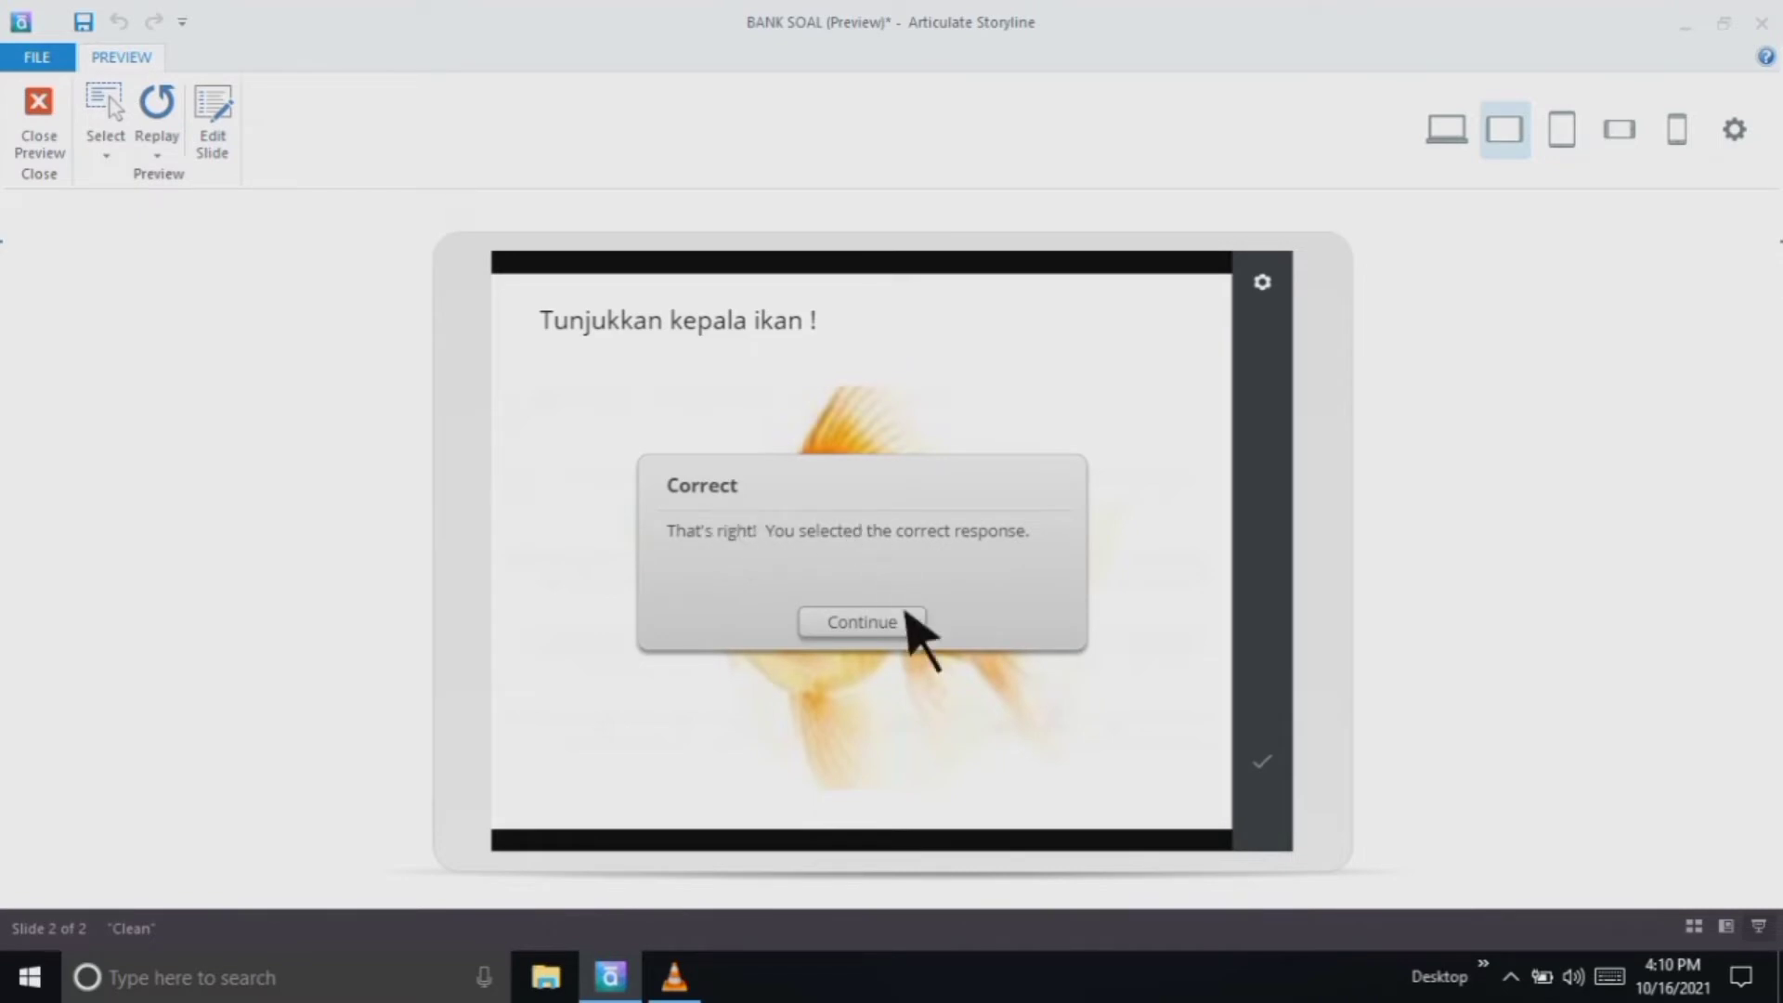
left_click(57, 139)
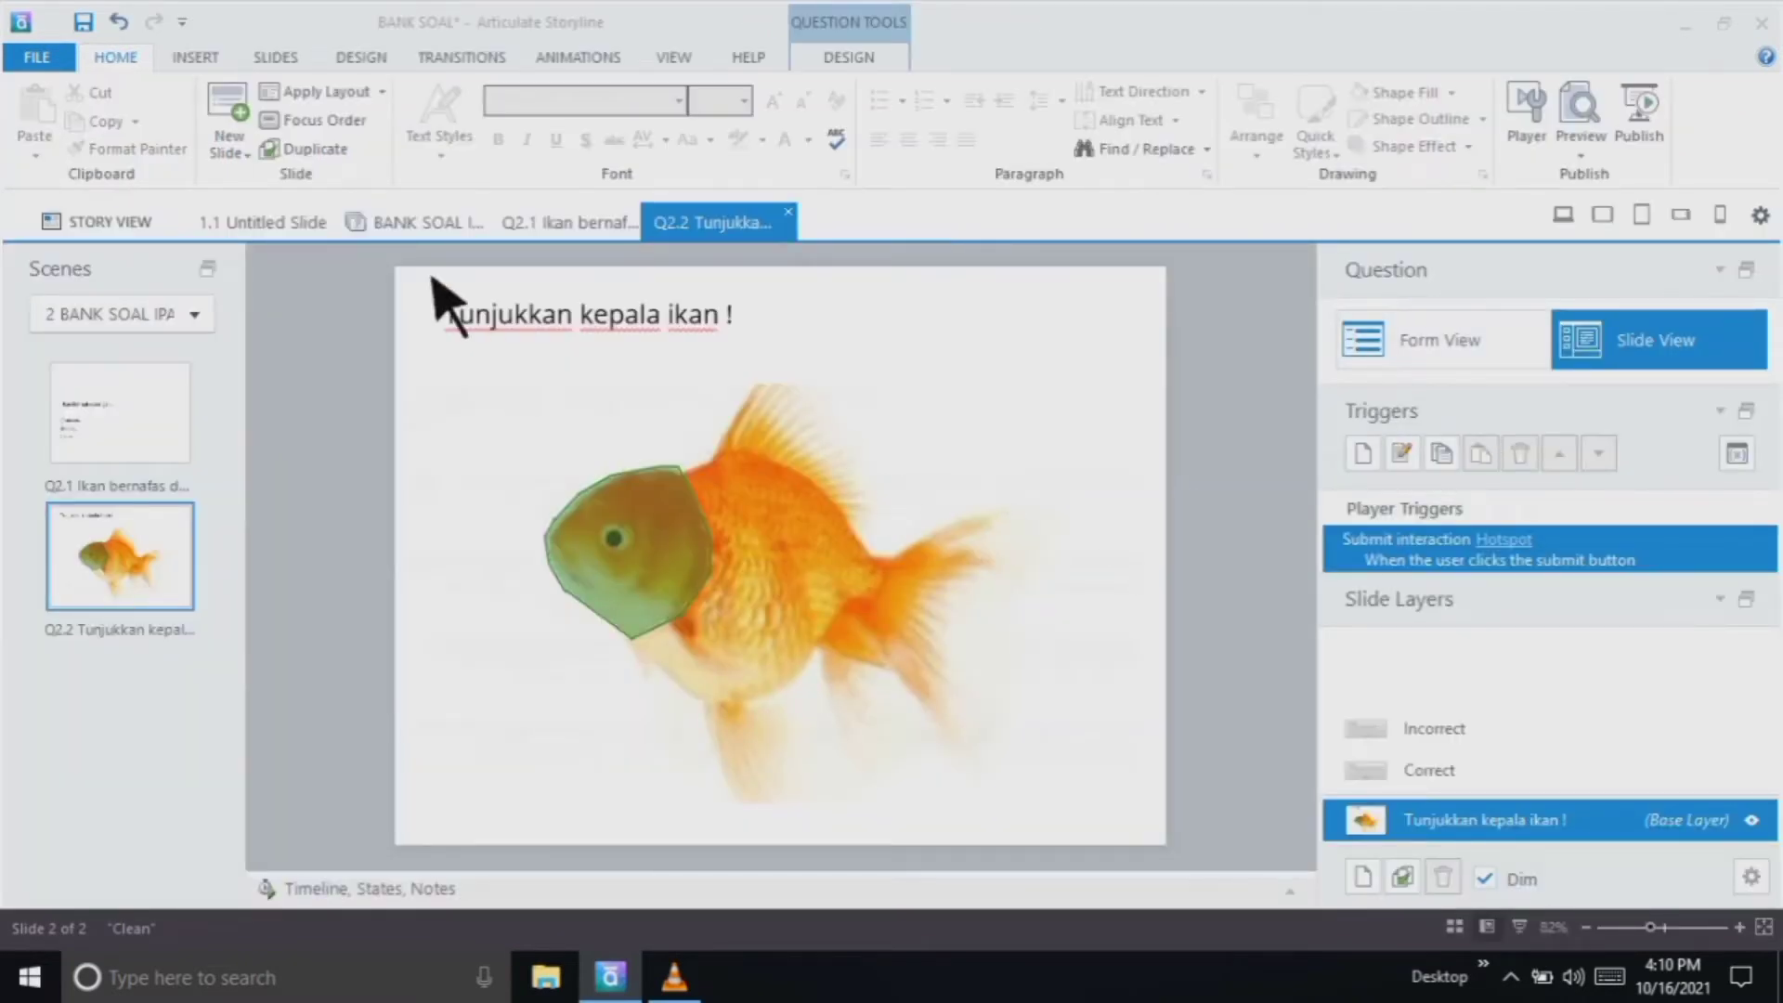
Preview the Multiple Choice question in desktop layout, submit "insang" as the answer, and close the preview
left_click(443, 233)
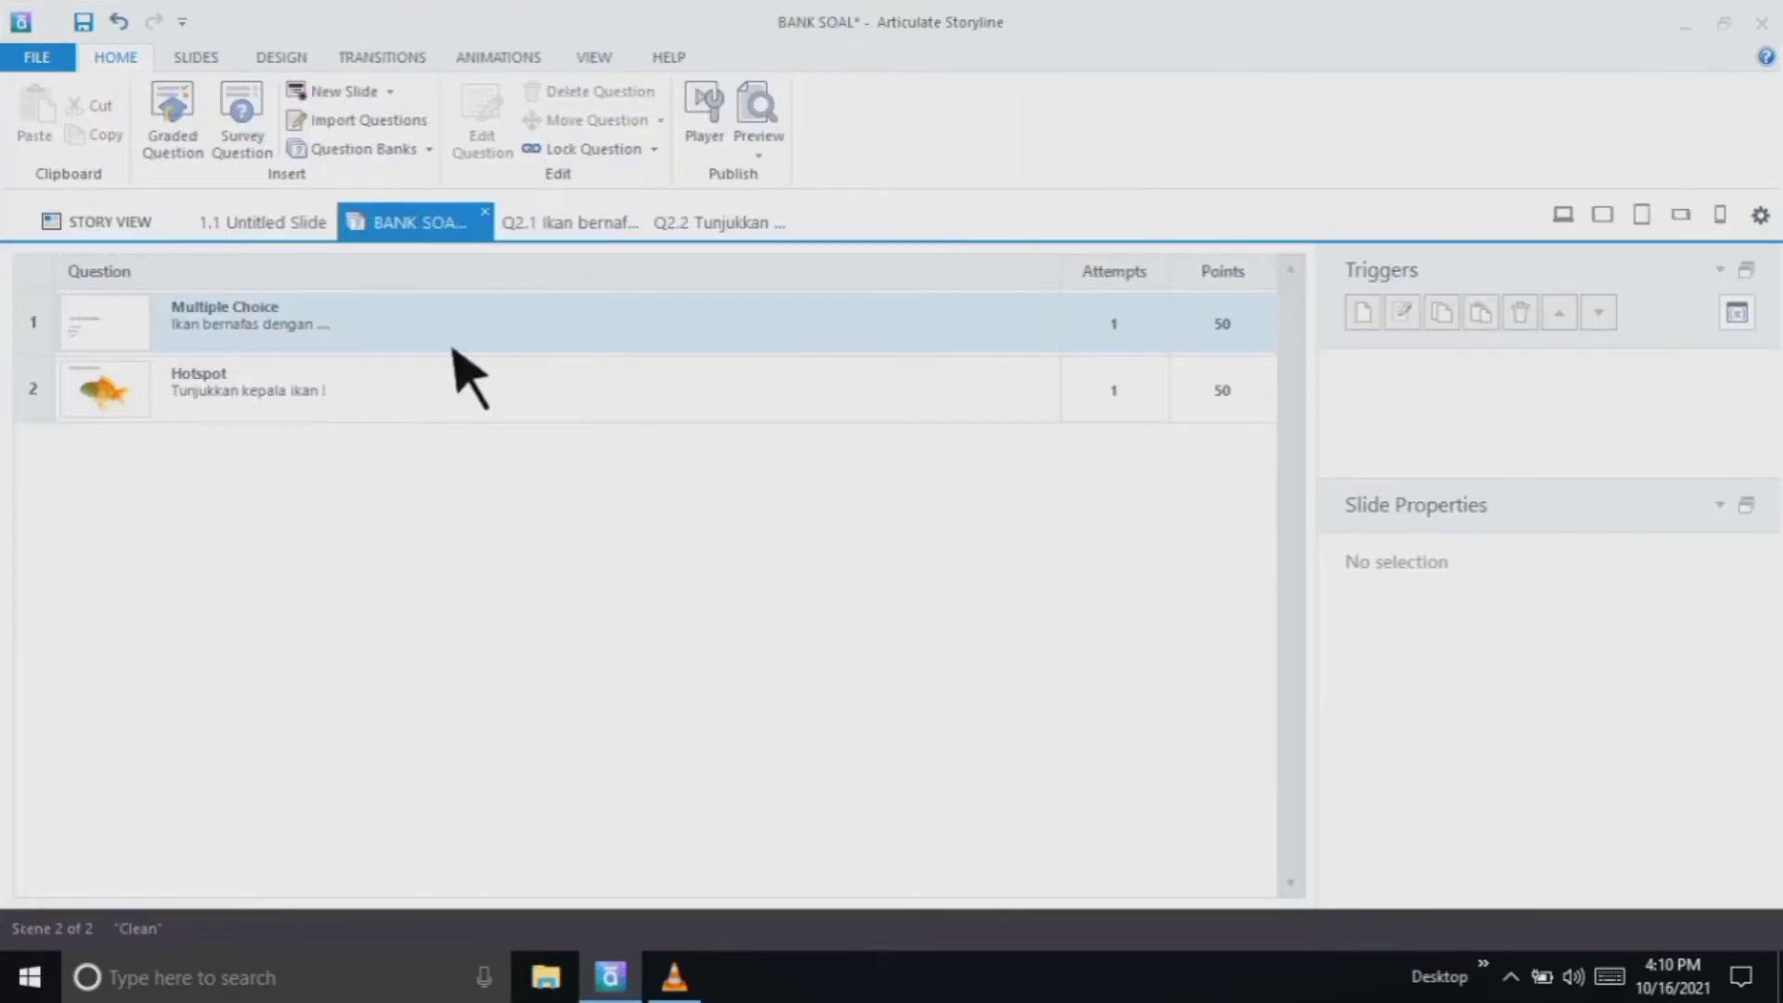
double_click(531, 340)
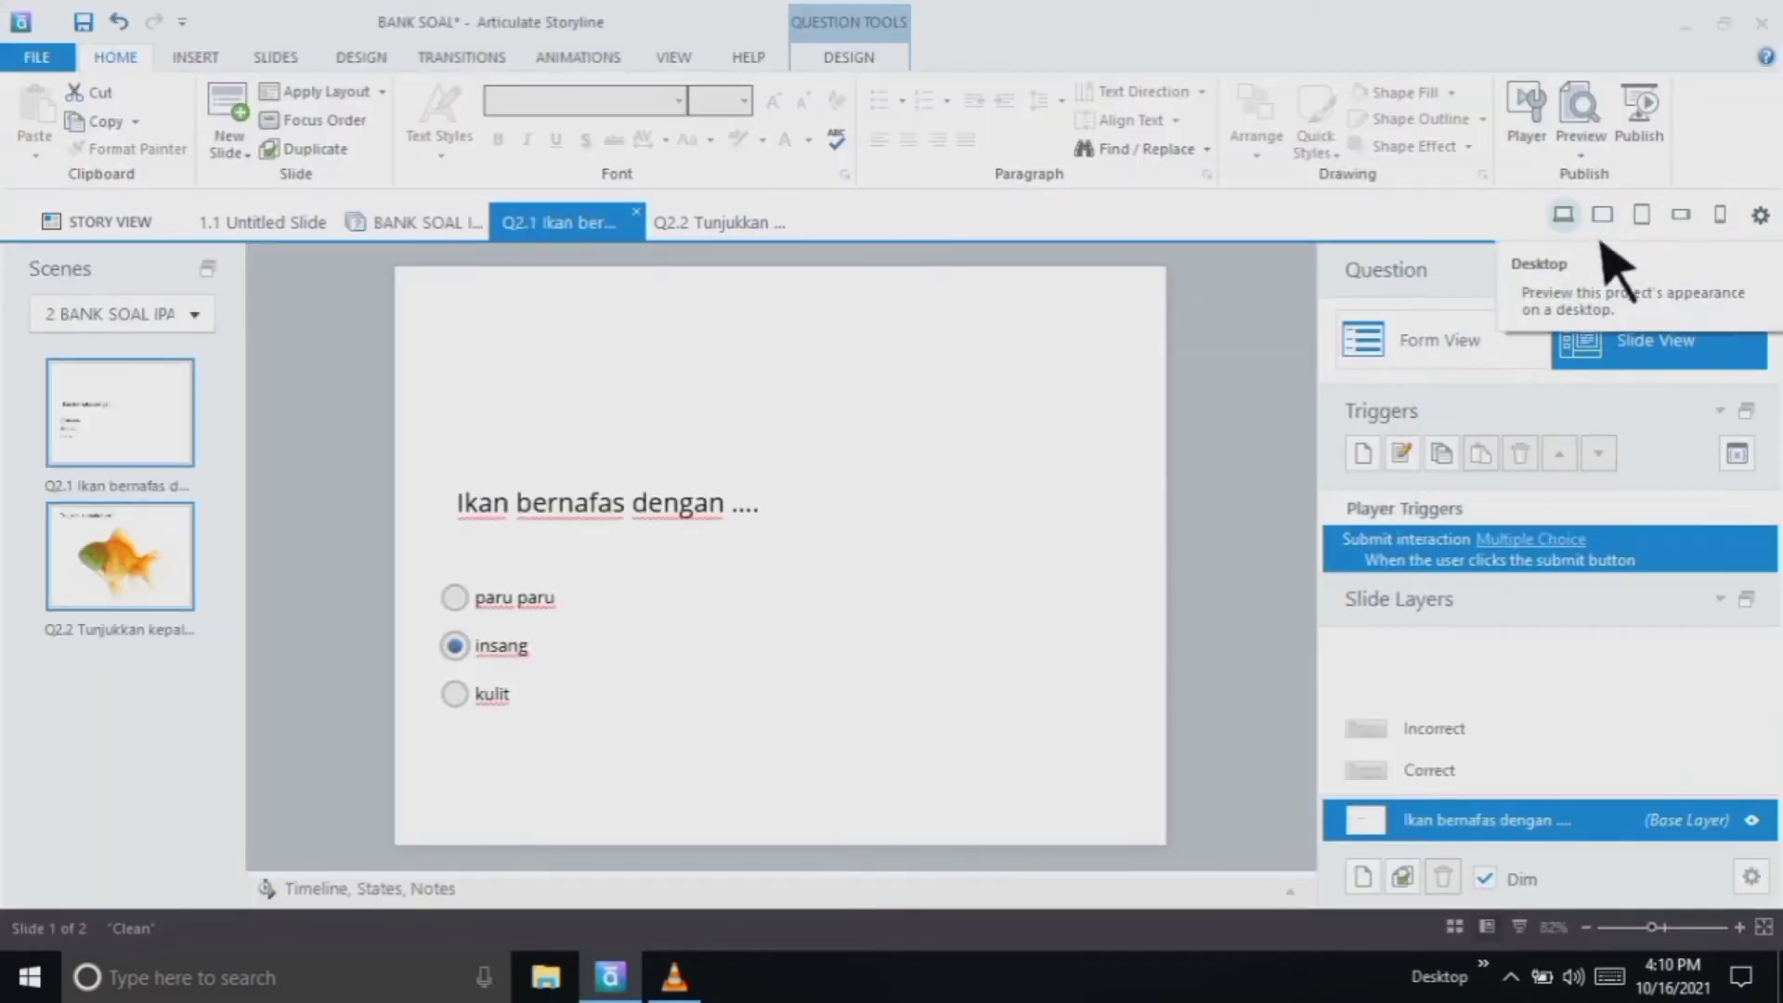
left_click(1563, 215)
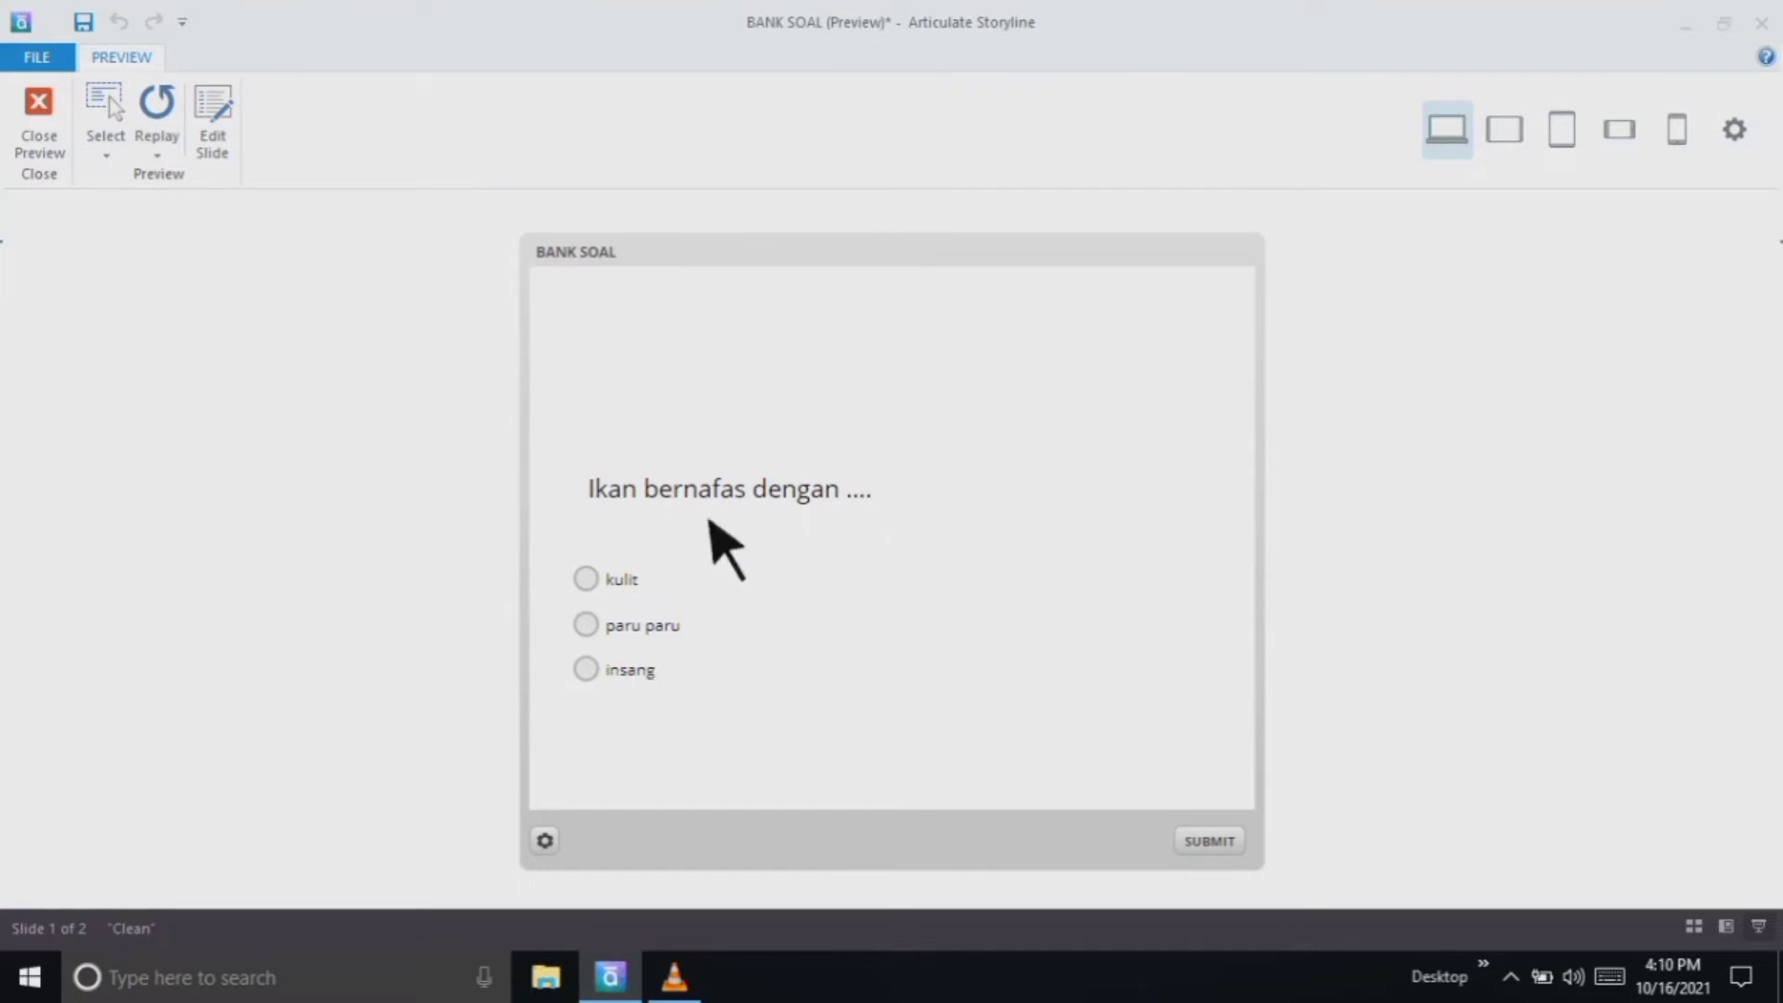
left_click(662, 691)
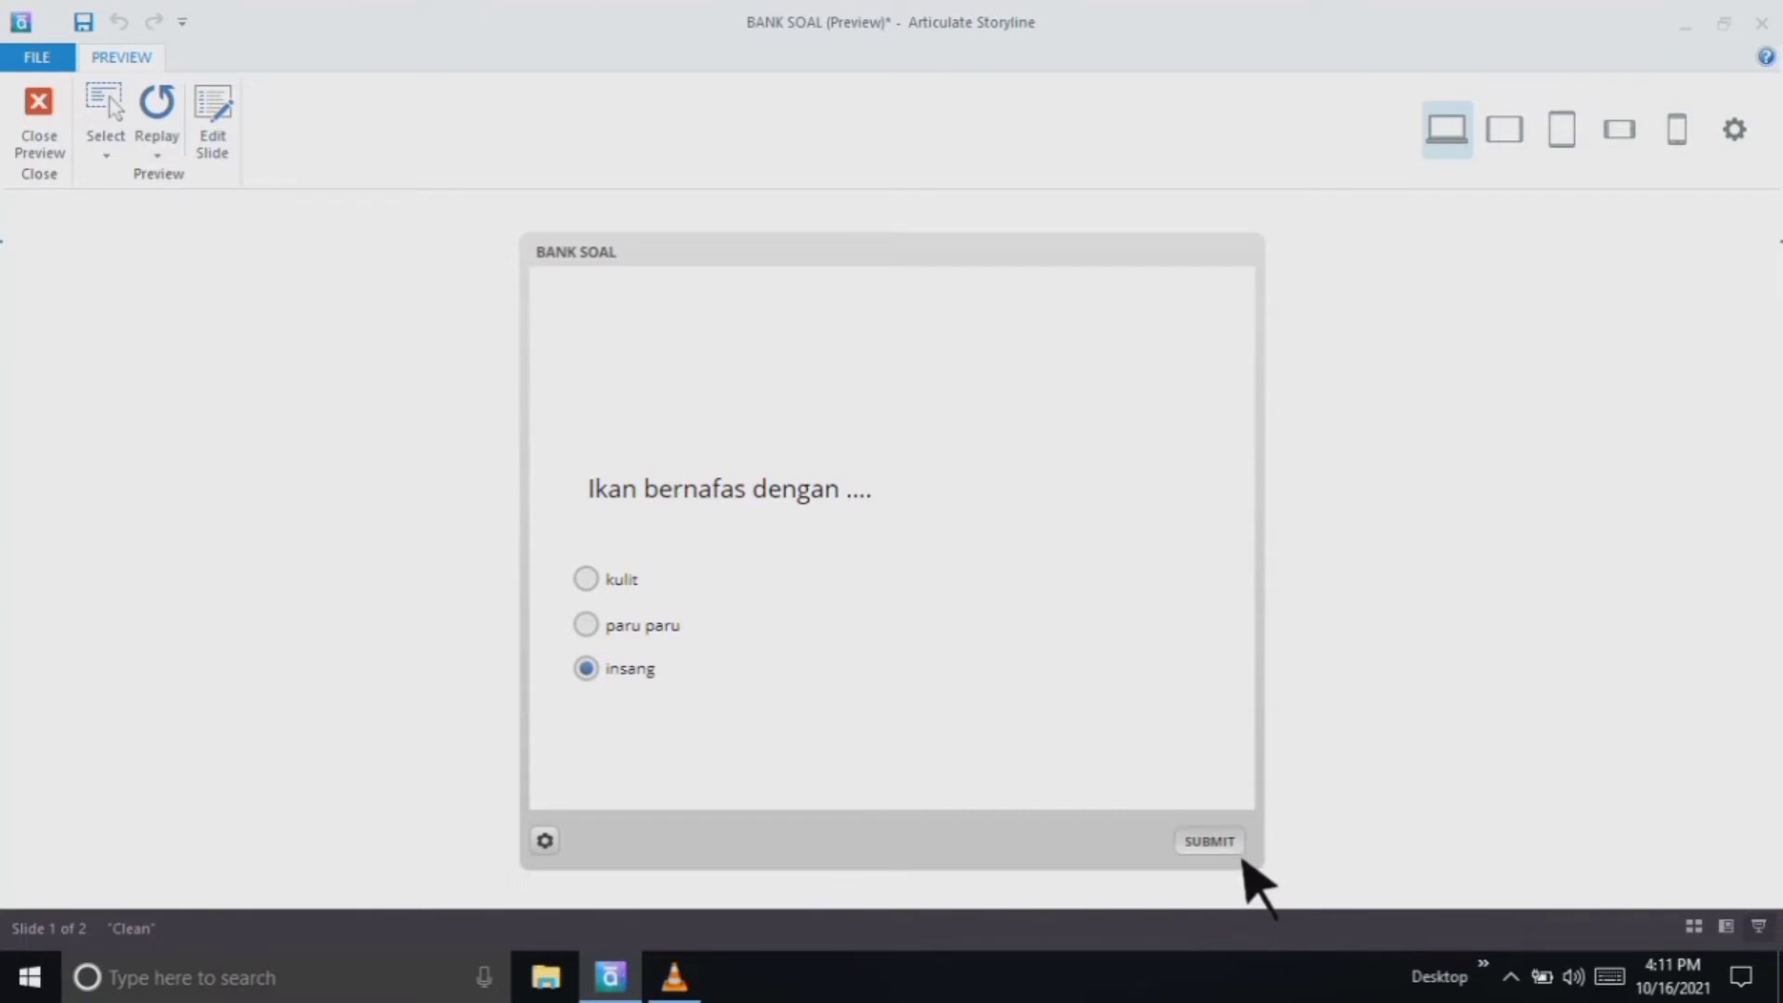
left_click(1241, 856)
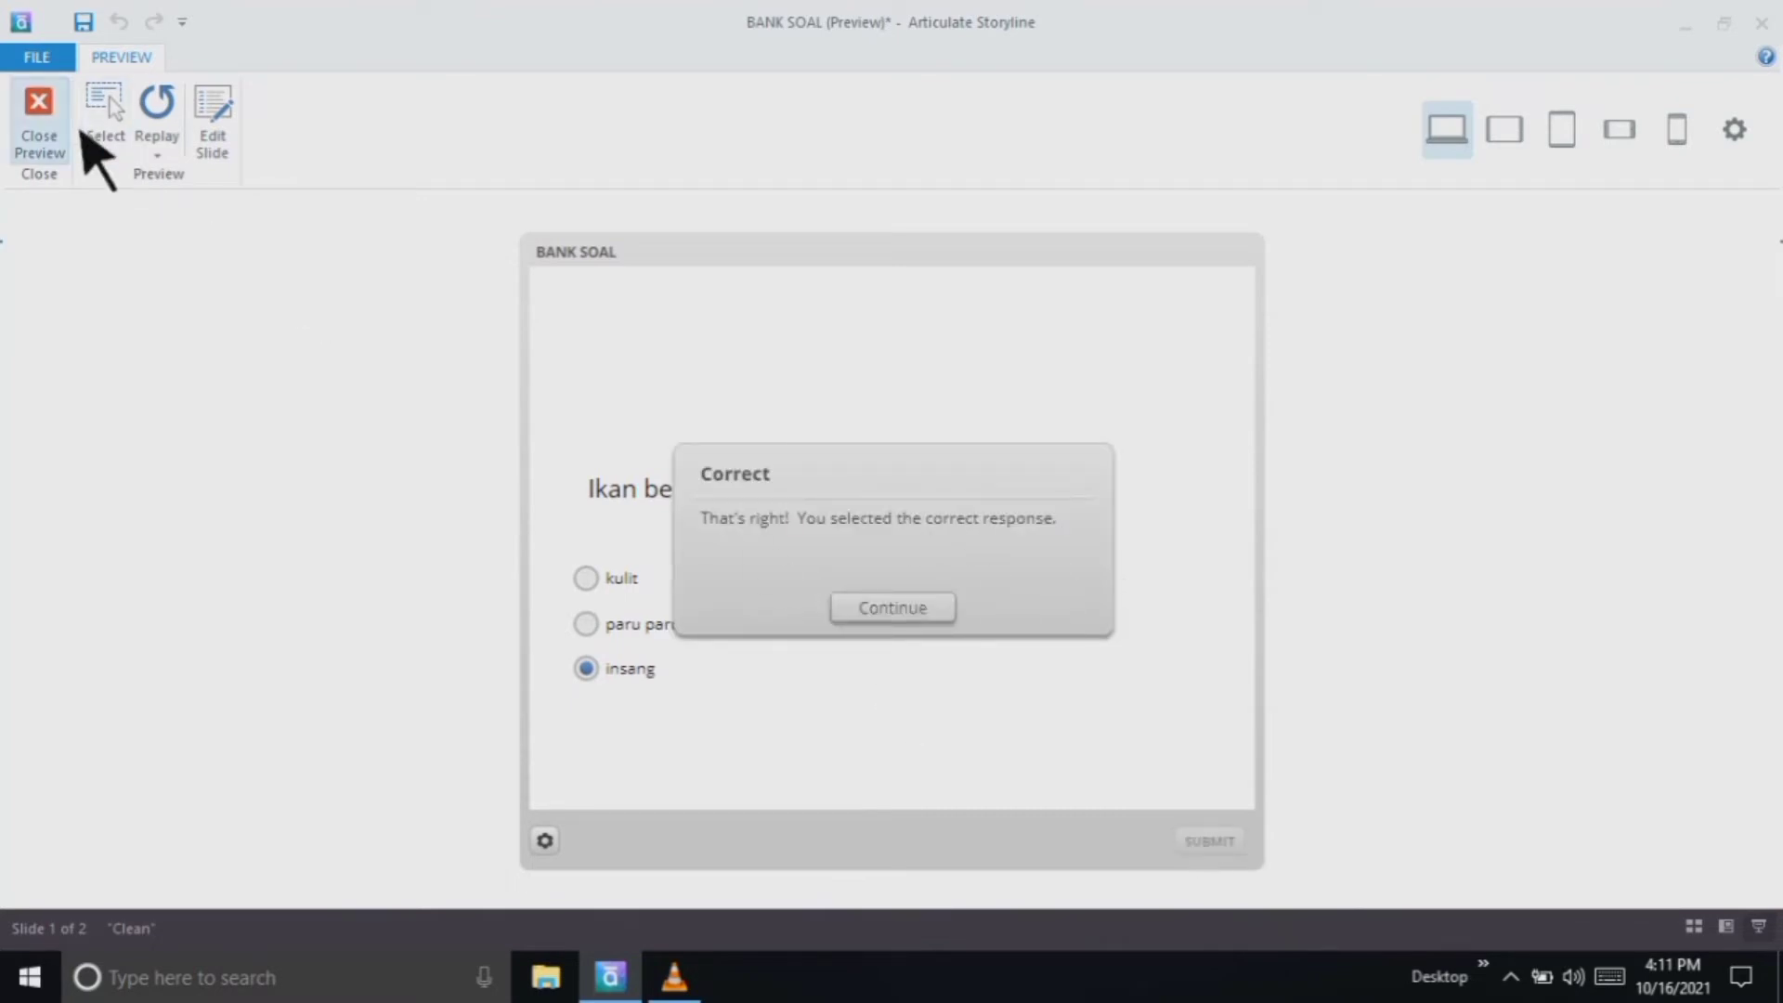
left_click(42, 130)
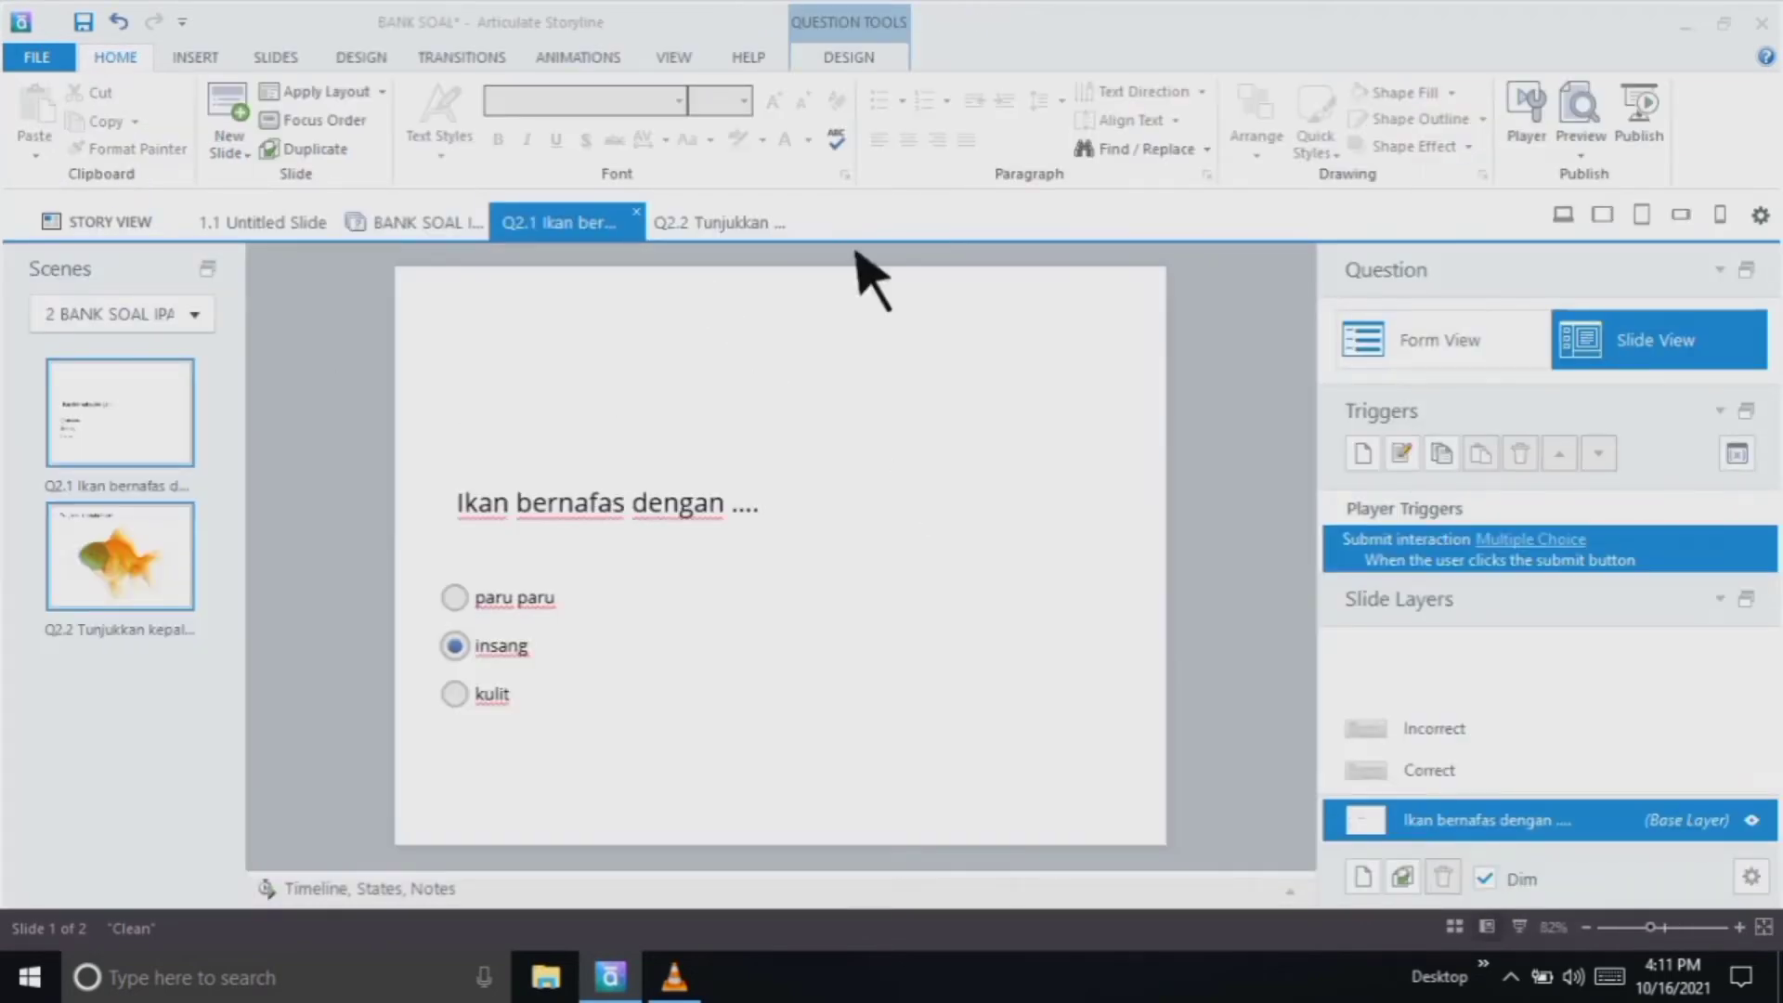
Add a new scene beside the first scene in Story View
left_click(413, 251)
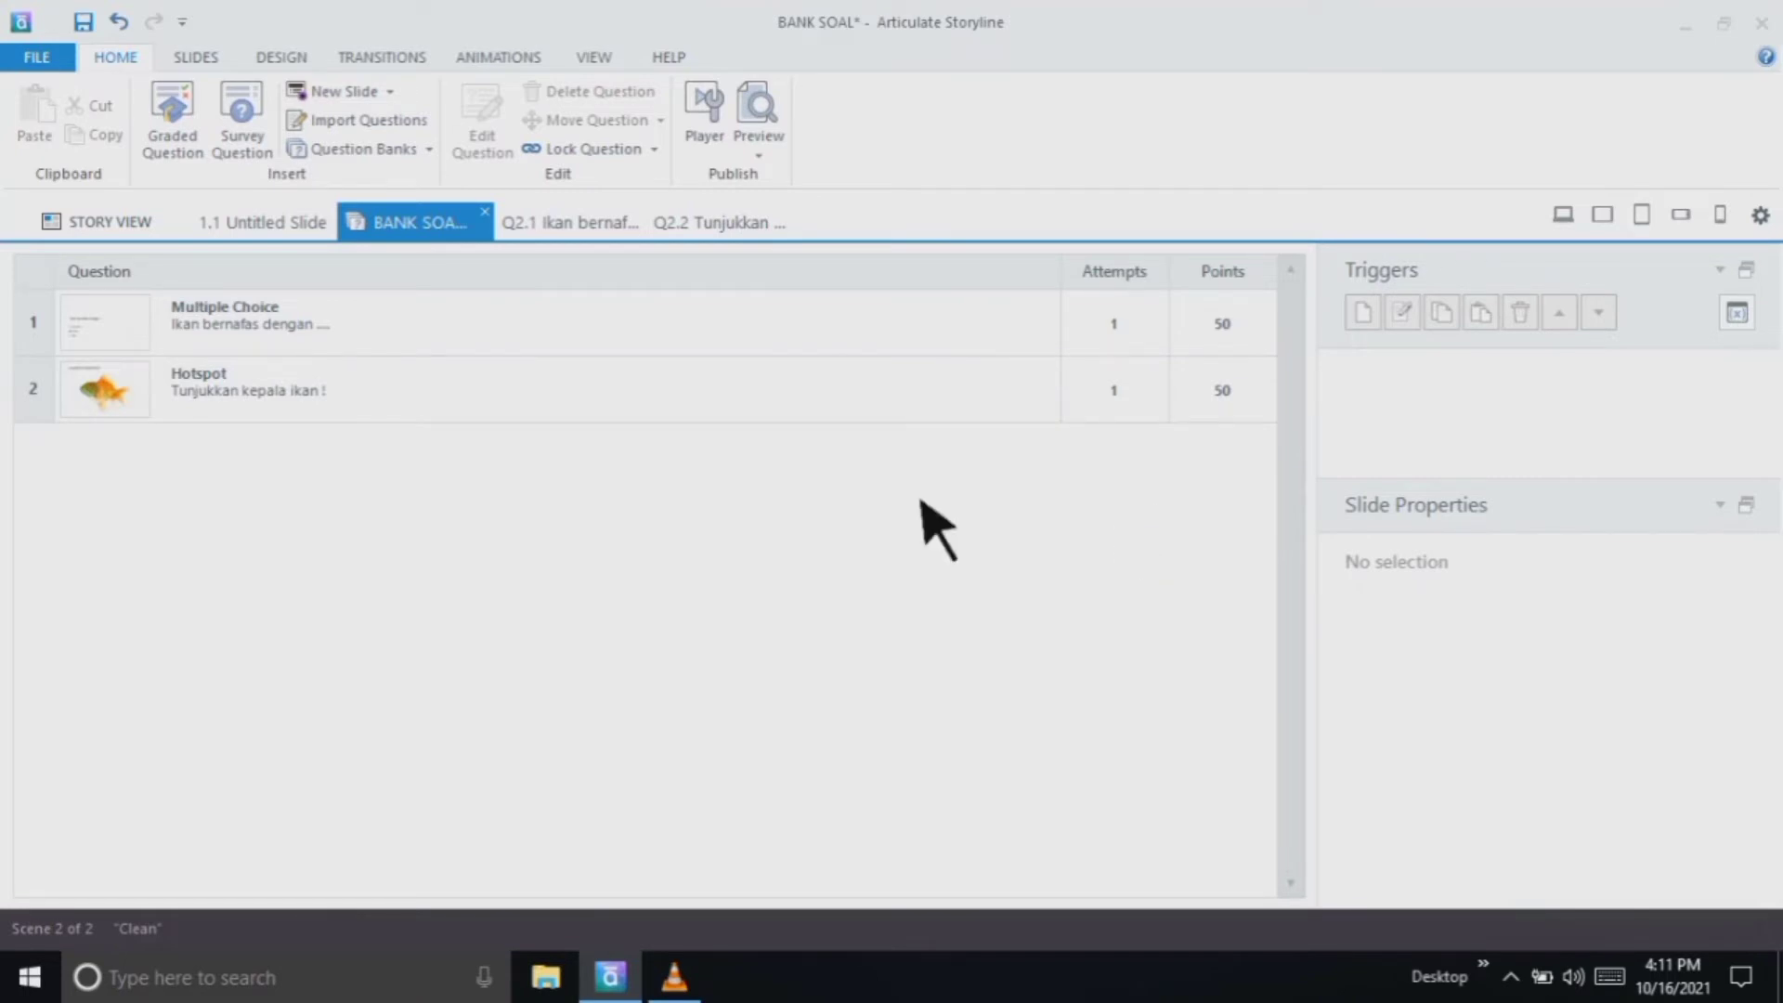
left_click(153, 262)
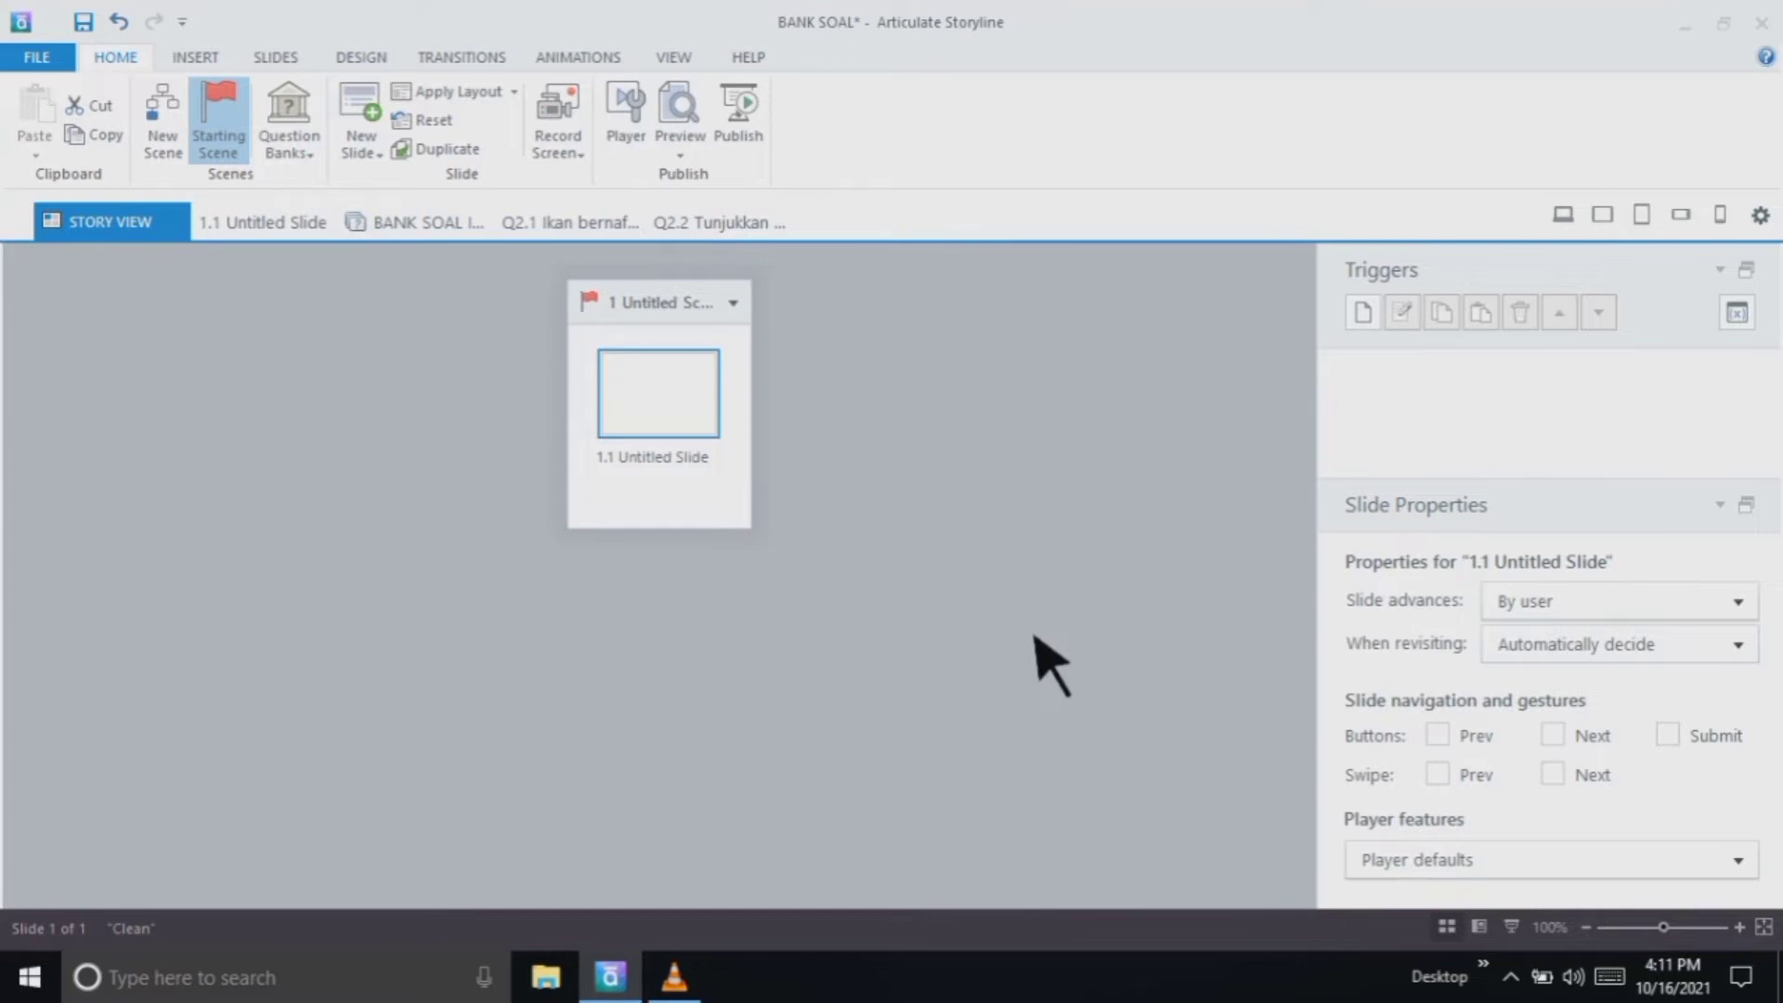
right_click(896, 308)
left_click(1184, 394)
right_click(876, 321)
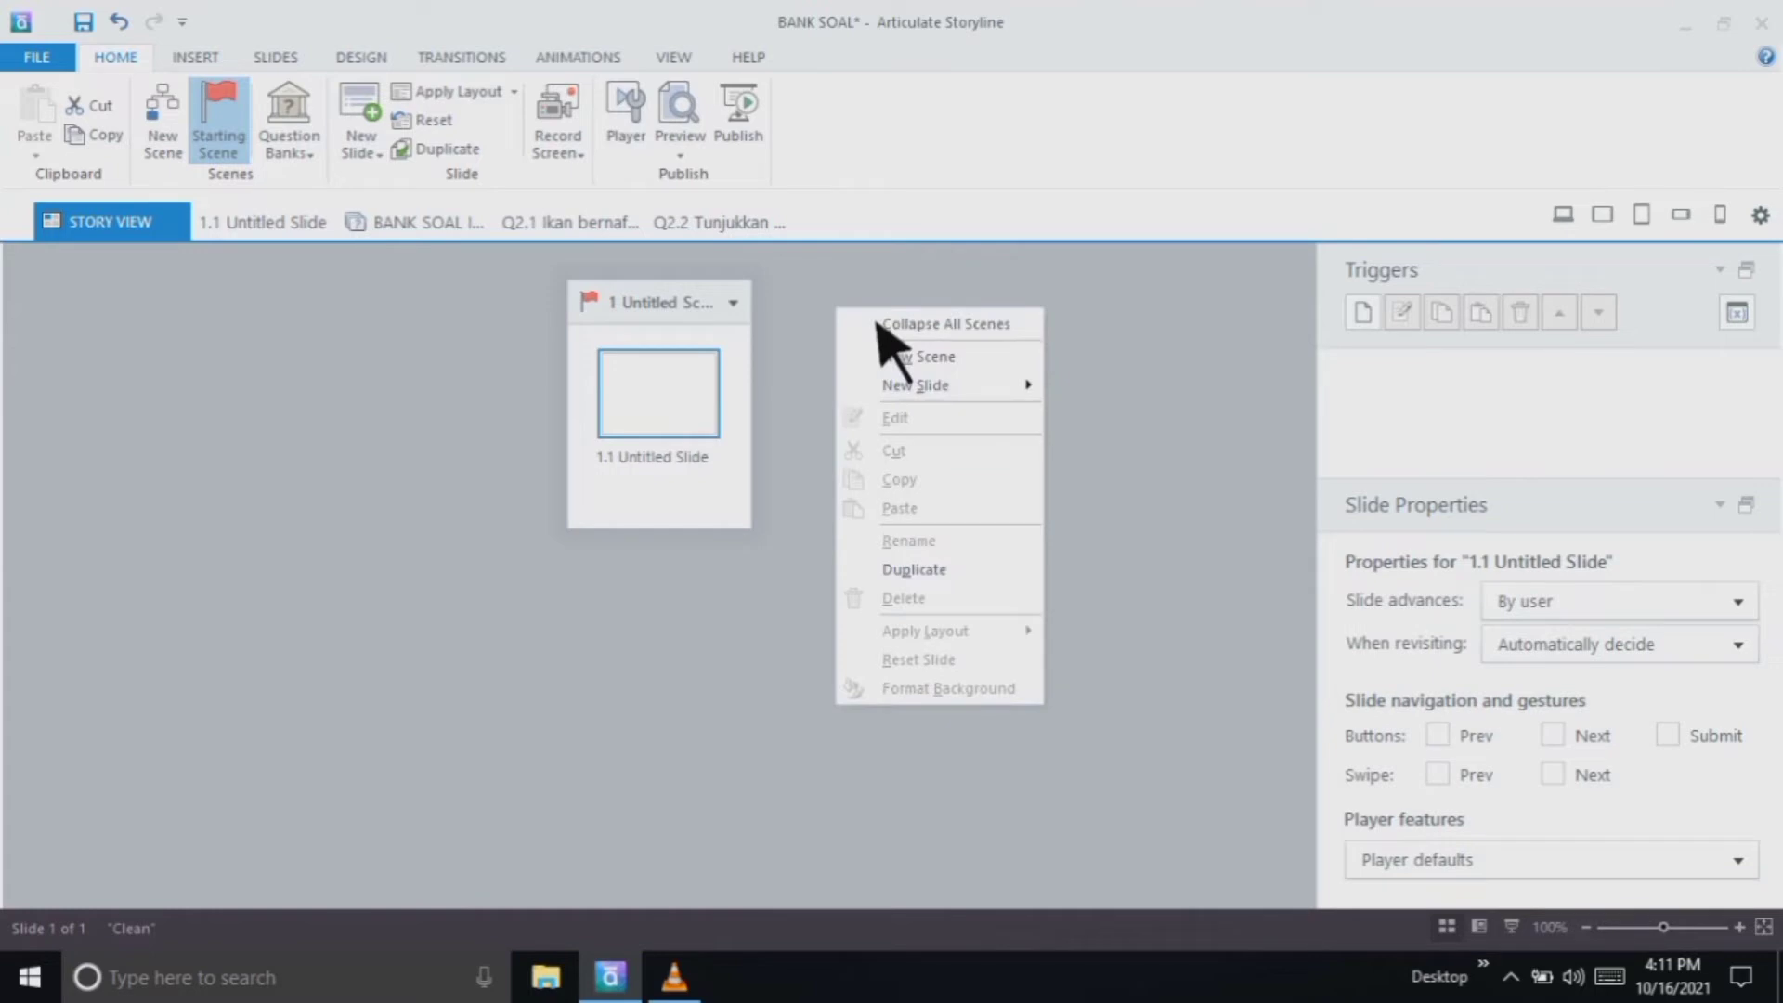
left_click(966, 364)
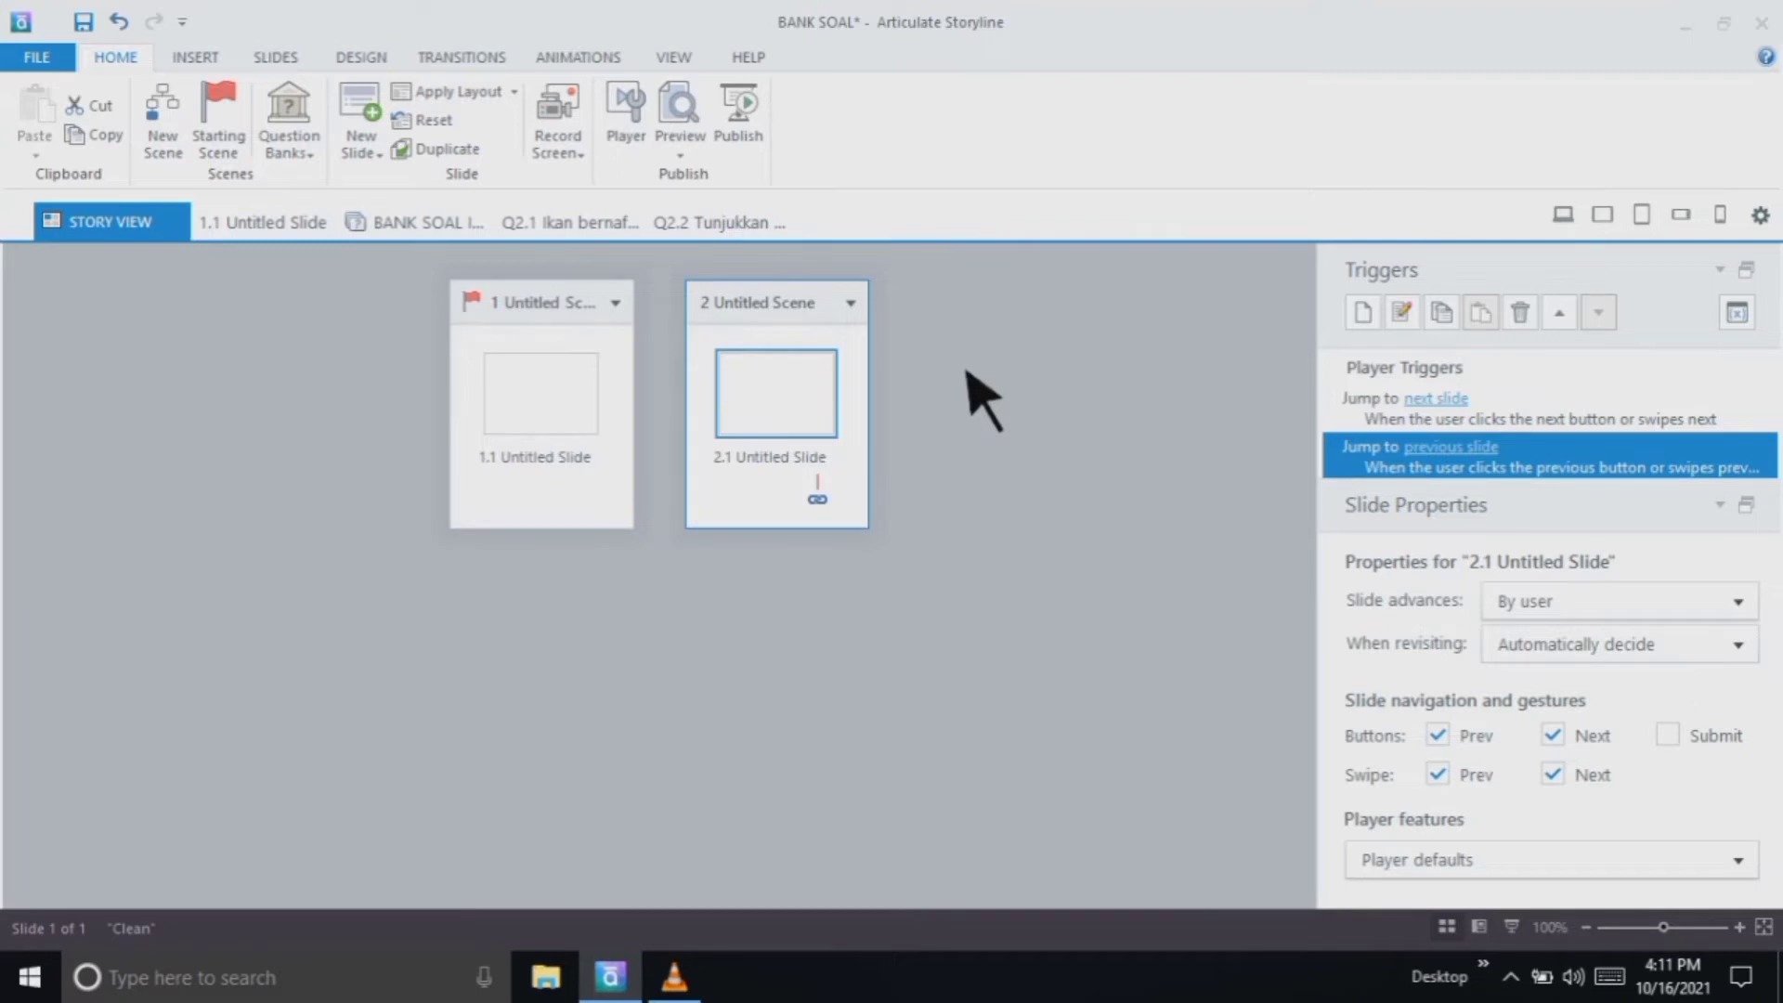
left_click(1049, 531)
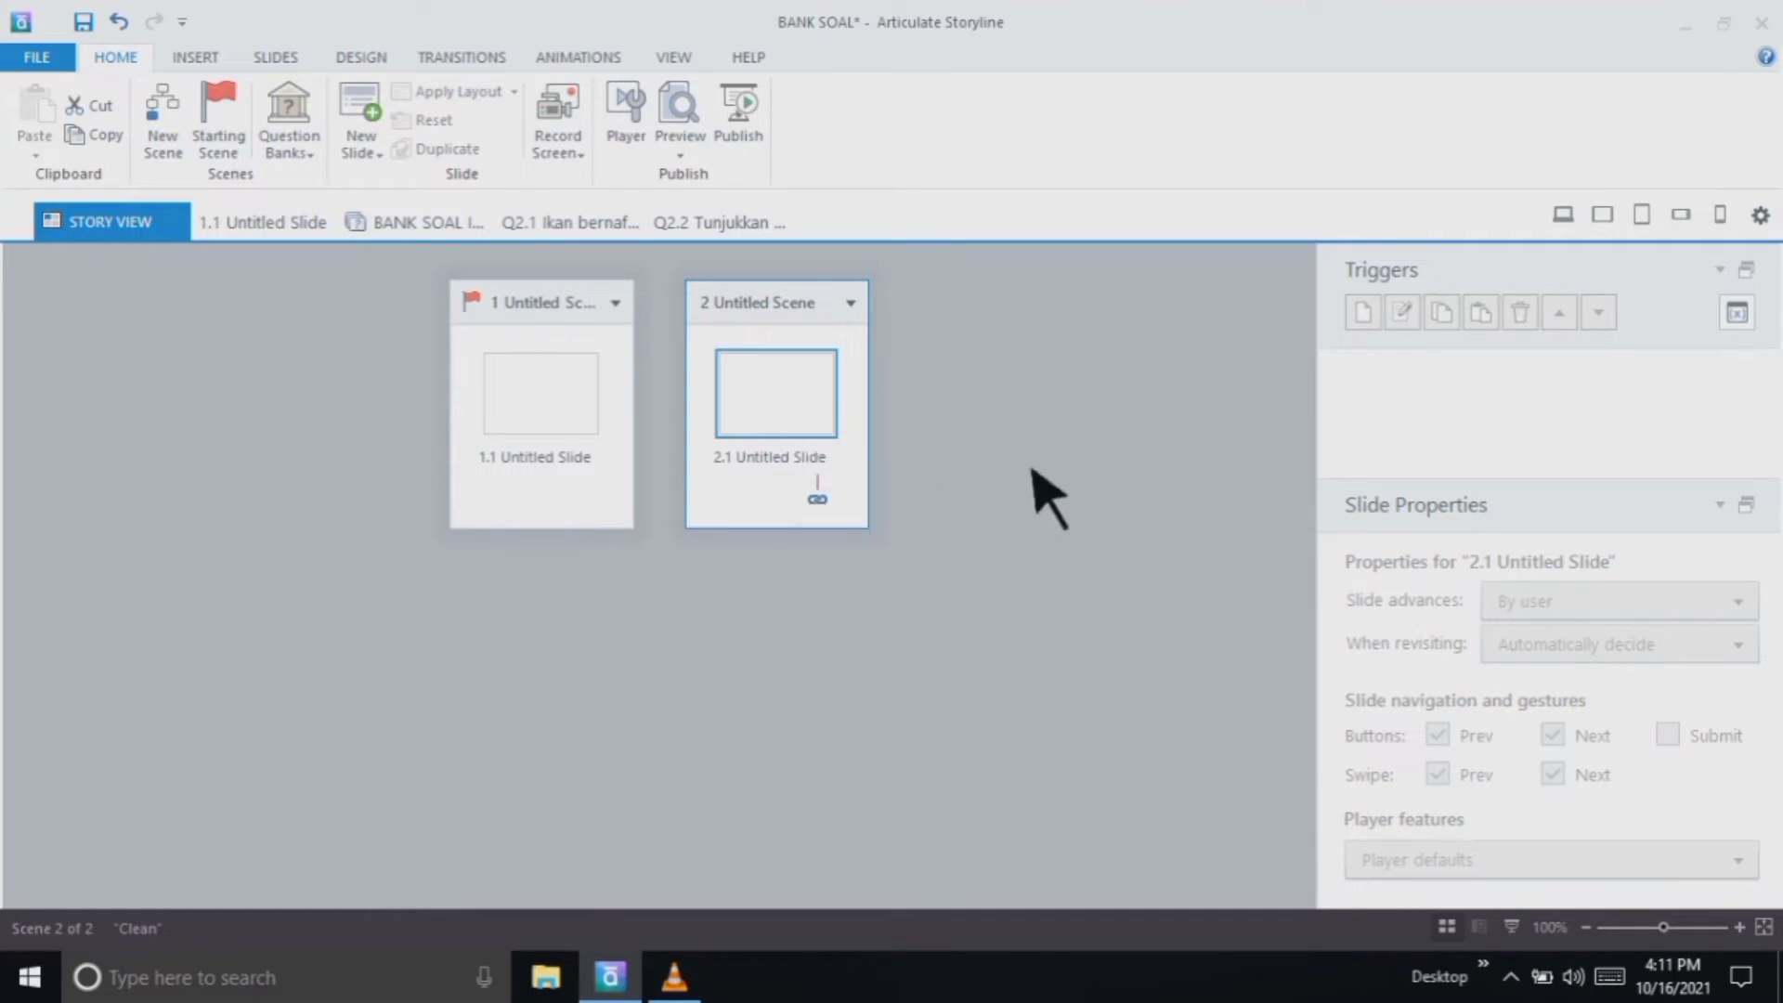
Start a new draw from a question bank with slide 2.1 of the second scene selected
left_click(585, 399)
left_click(1094, 478)
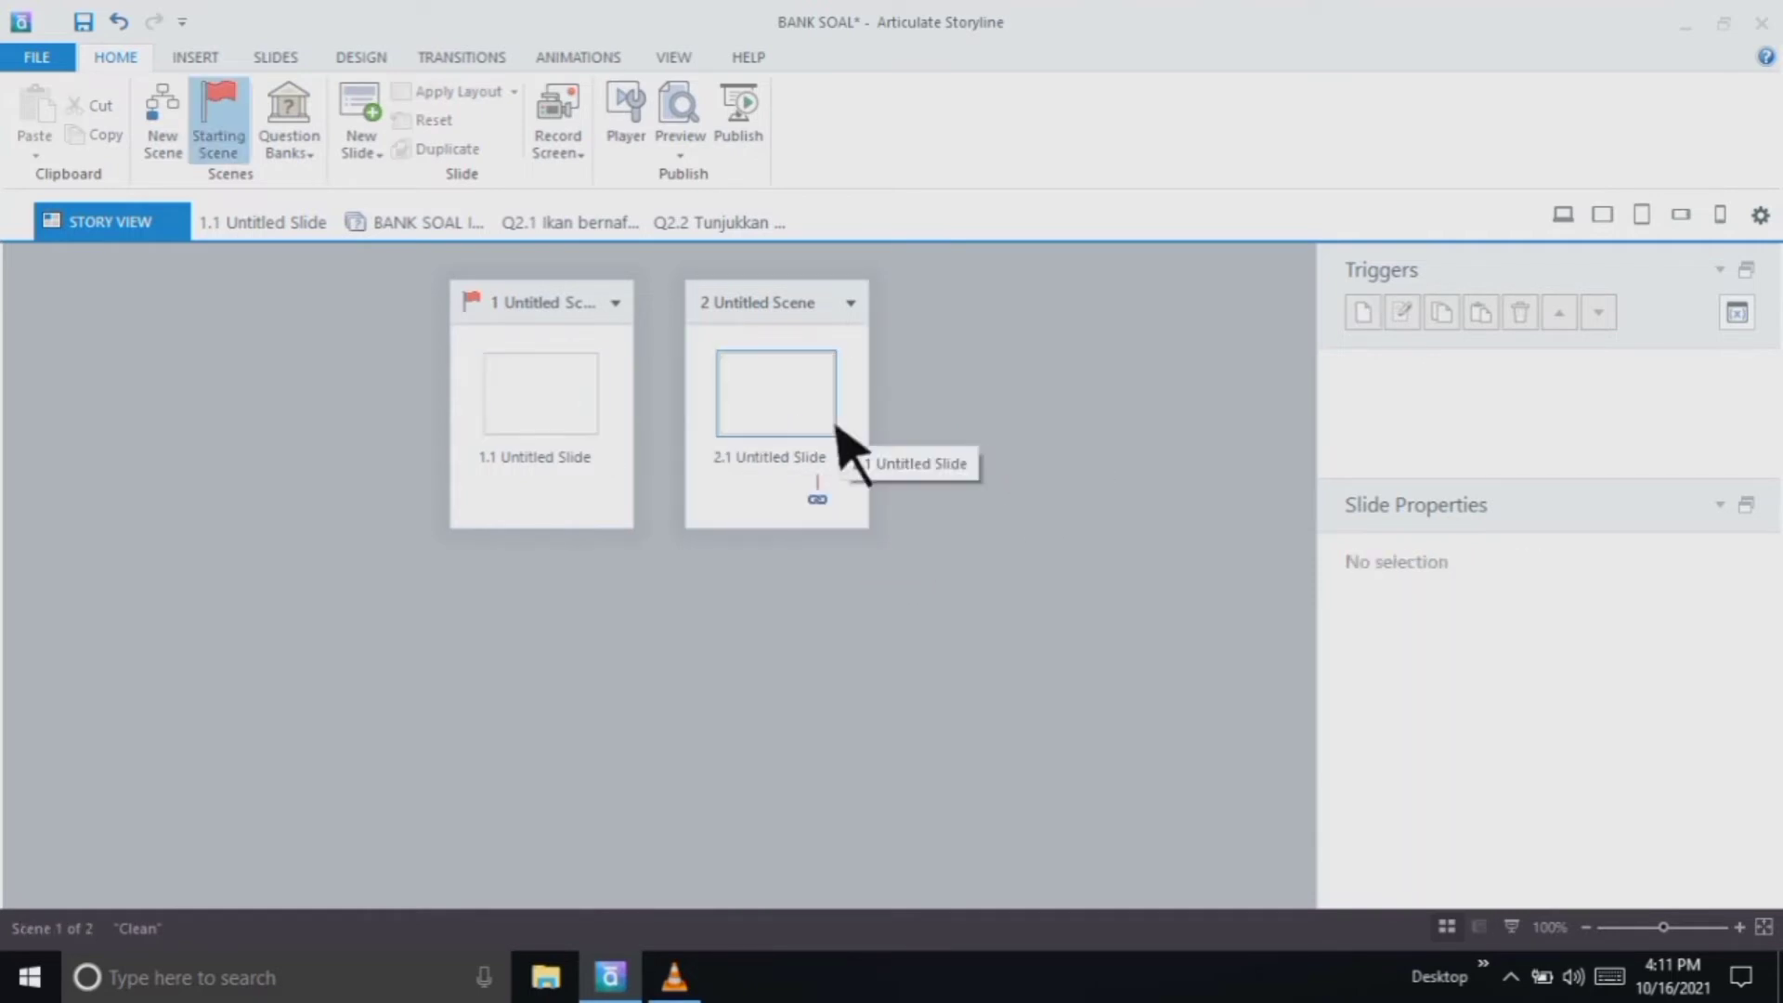
left_click(806, 407)
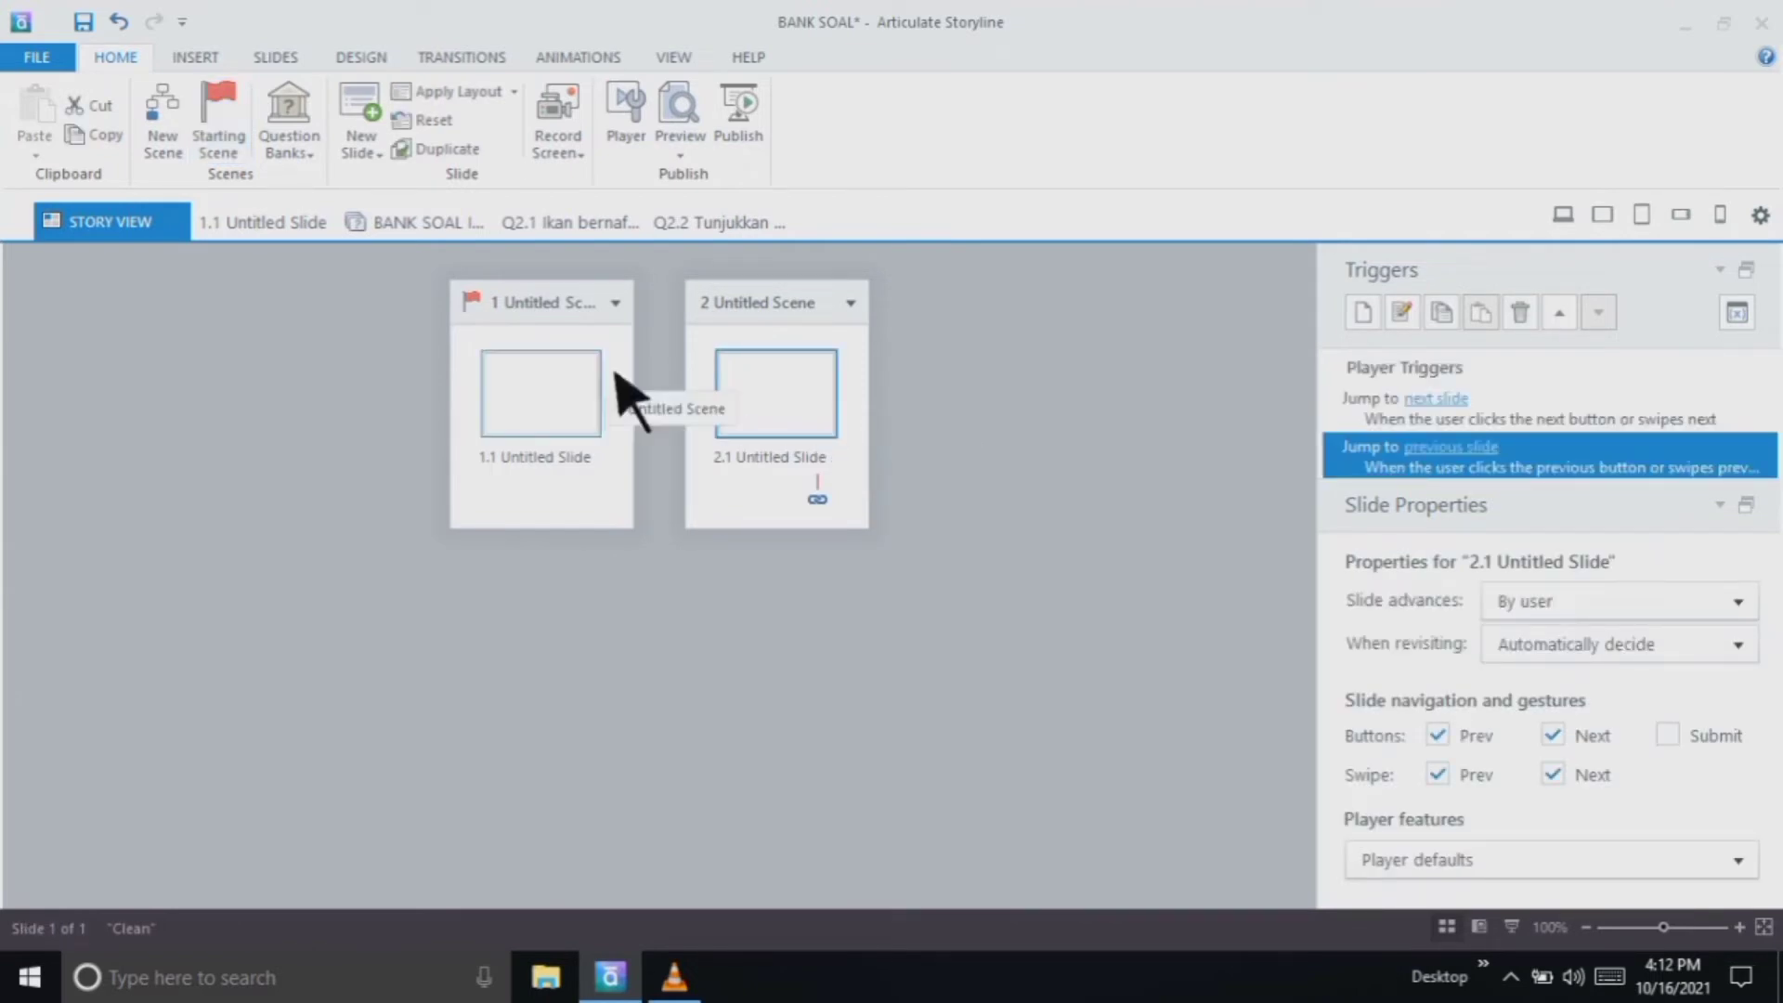
left_click(341, 175)
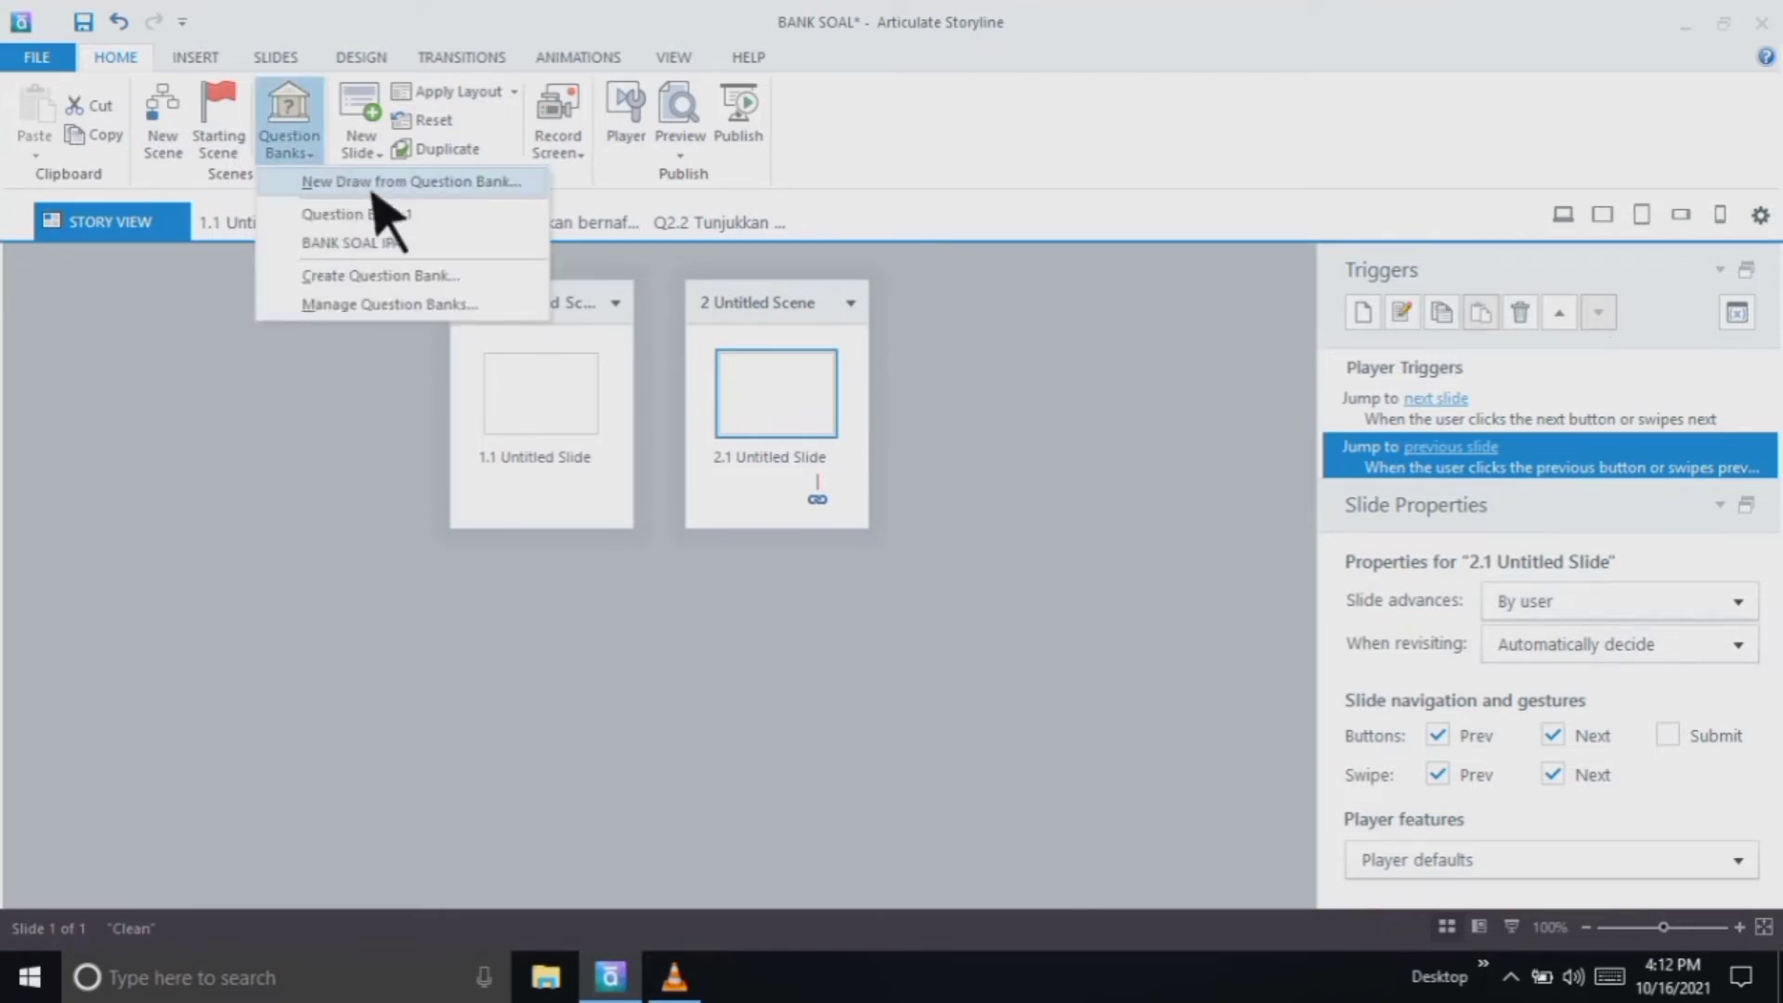
left_click(480, 204)
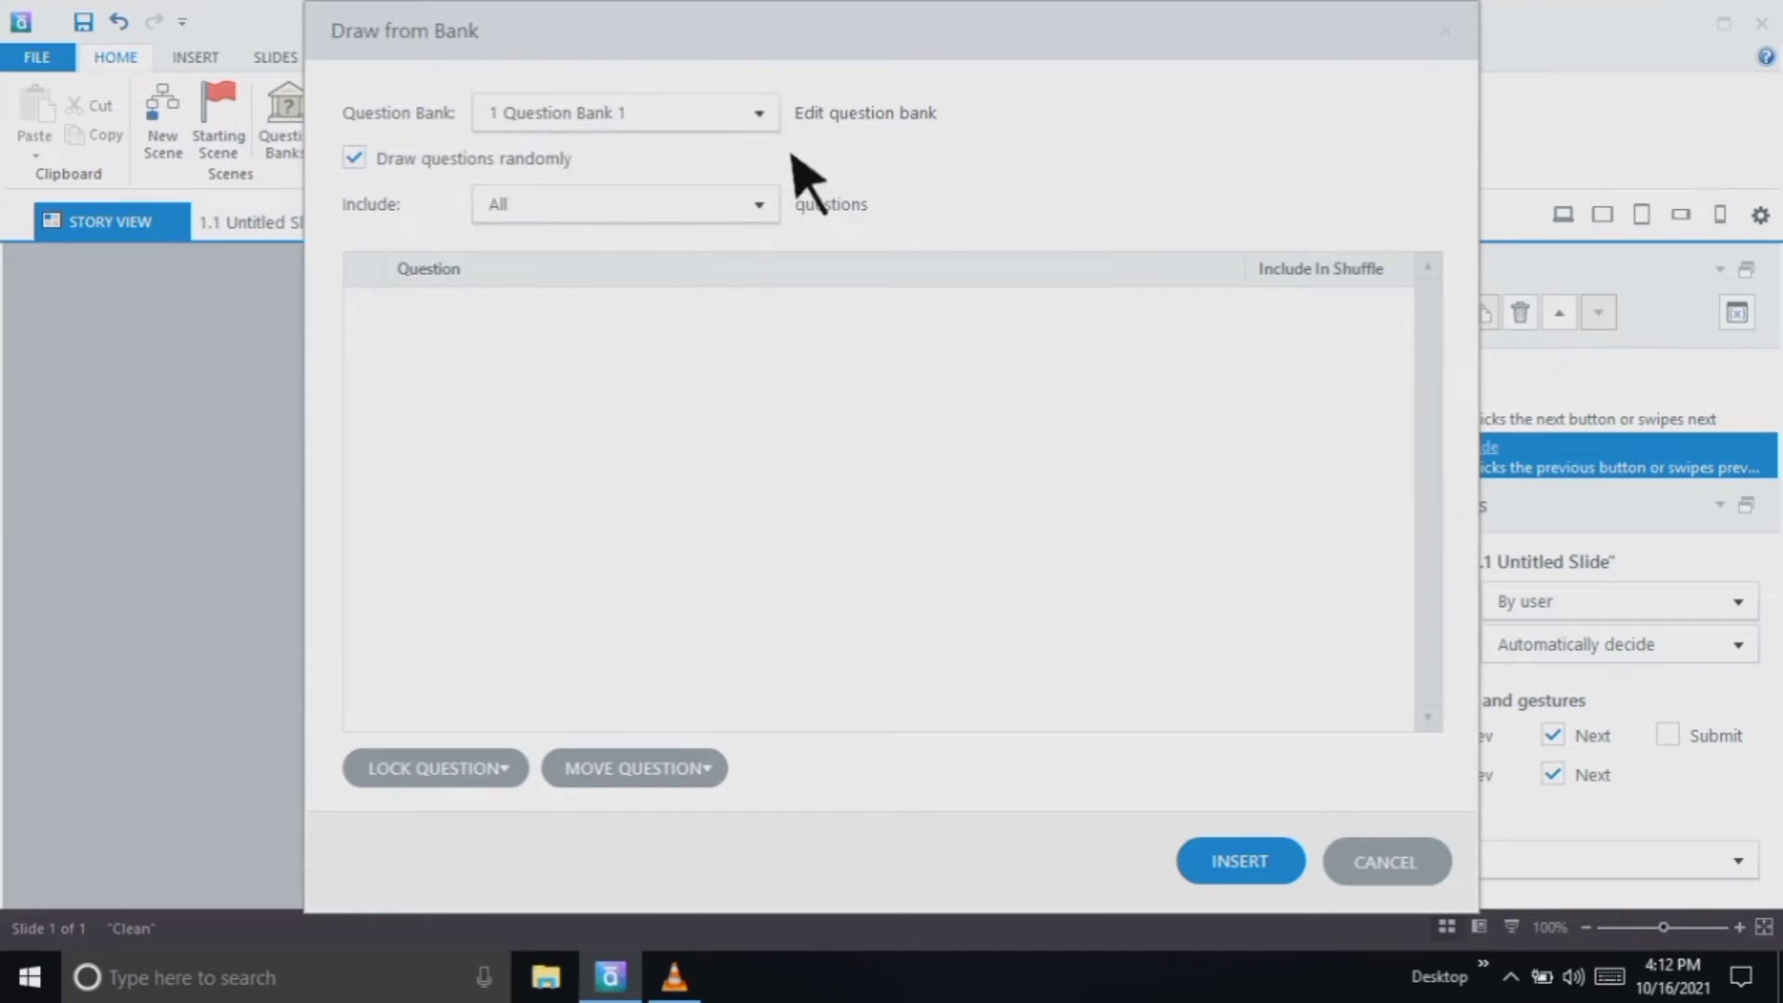
Choose 2 BANK SOAL IPA as the question bank for the random draw, keeping all questions included
left_click(784, 125)
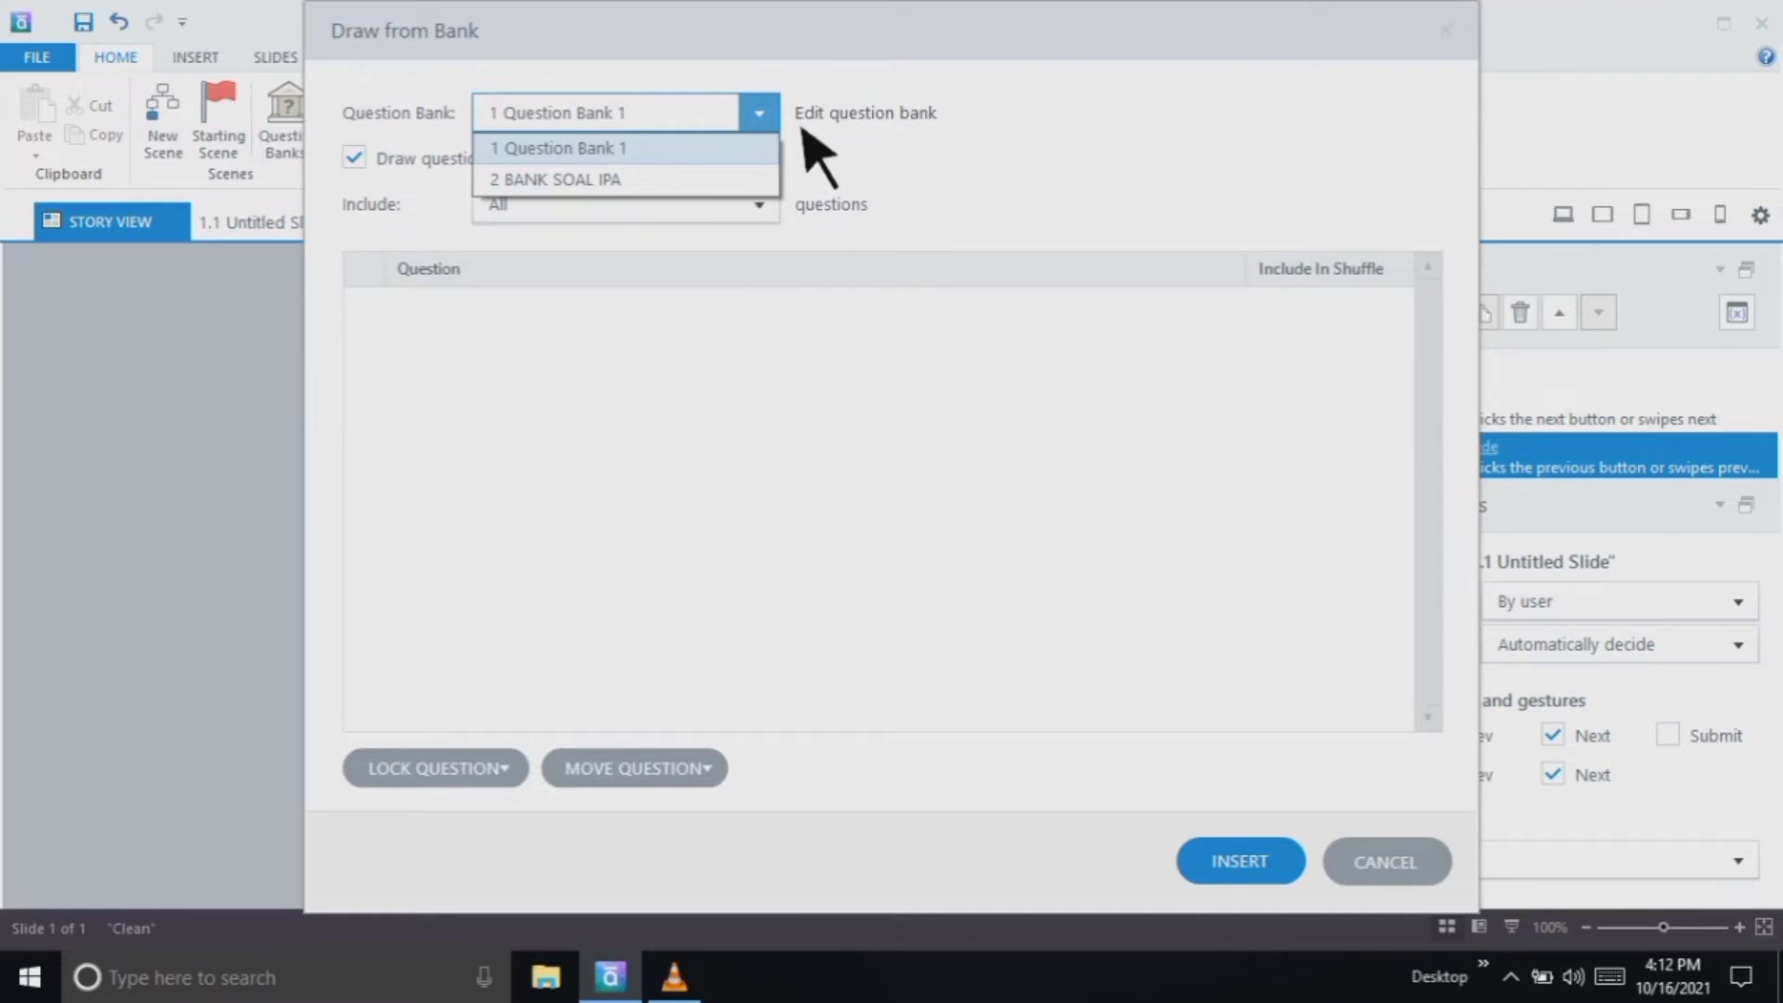
left_click(648, 159)
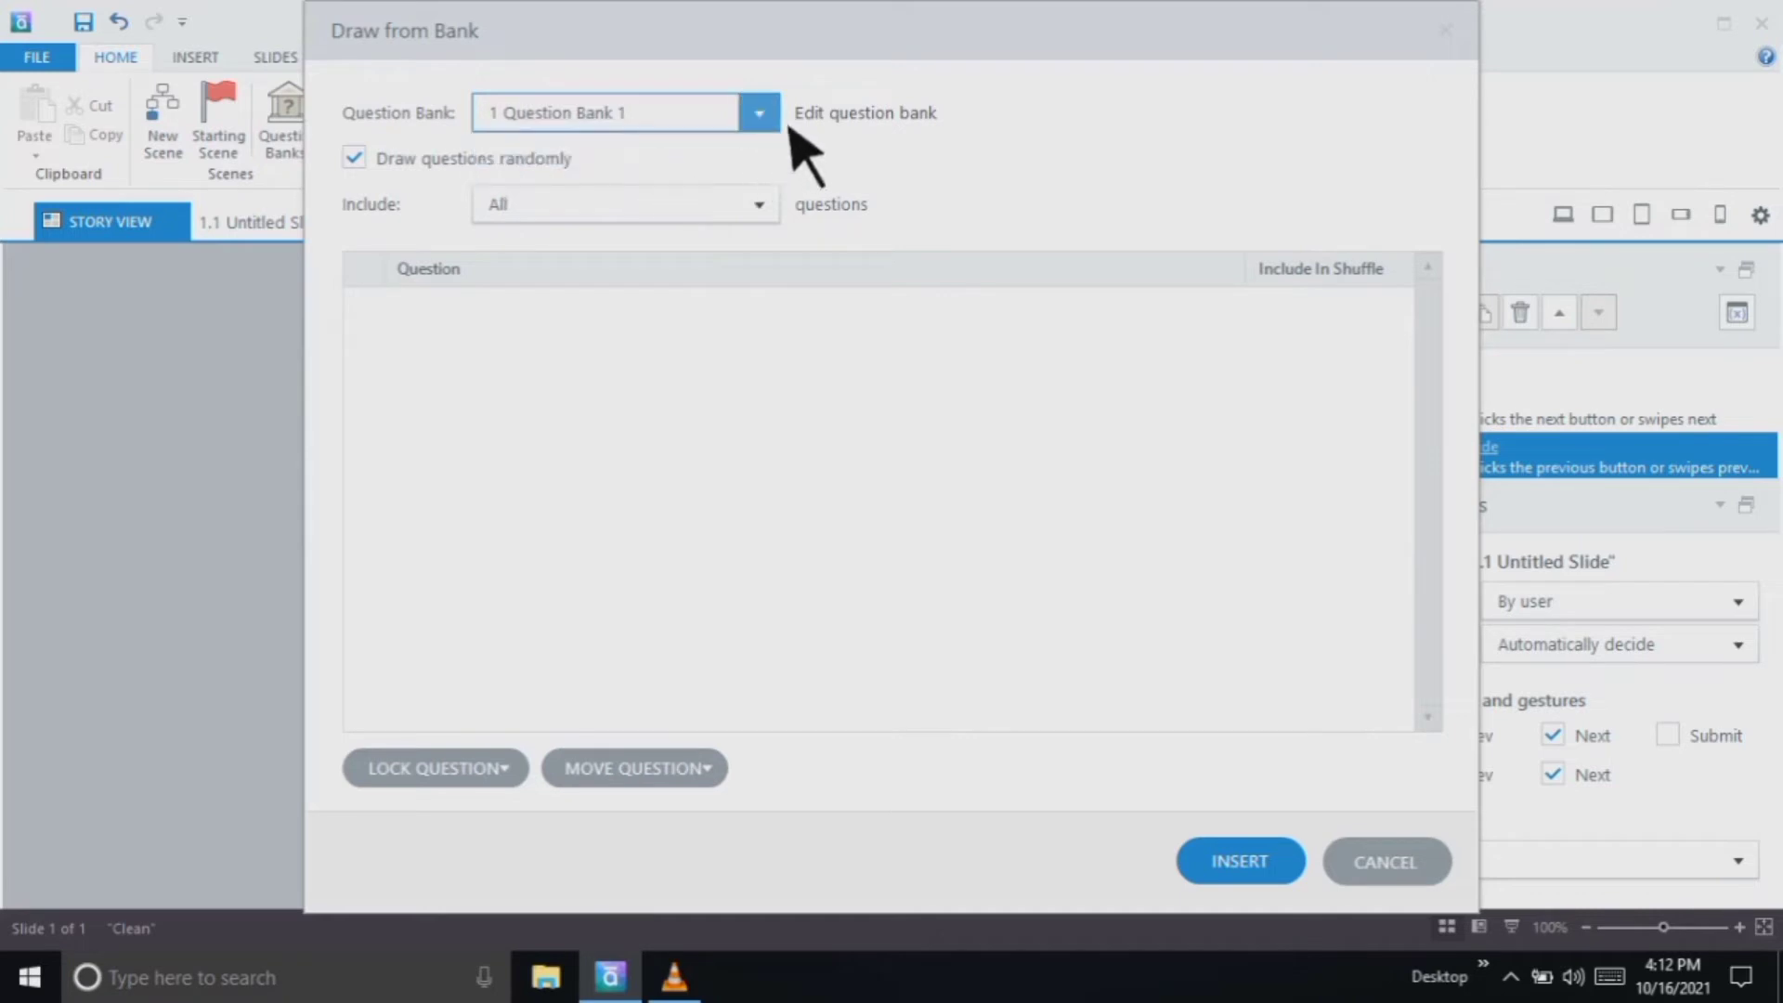
left_click(782, 123)
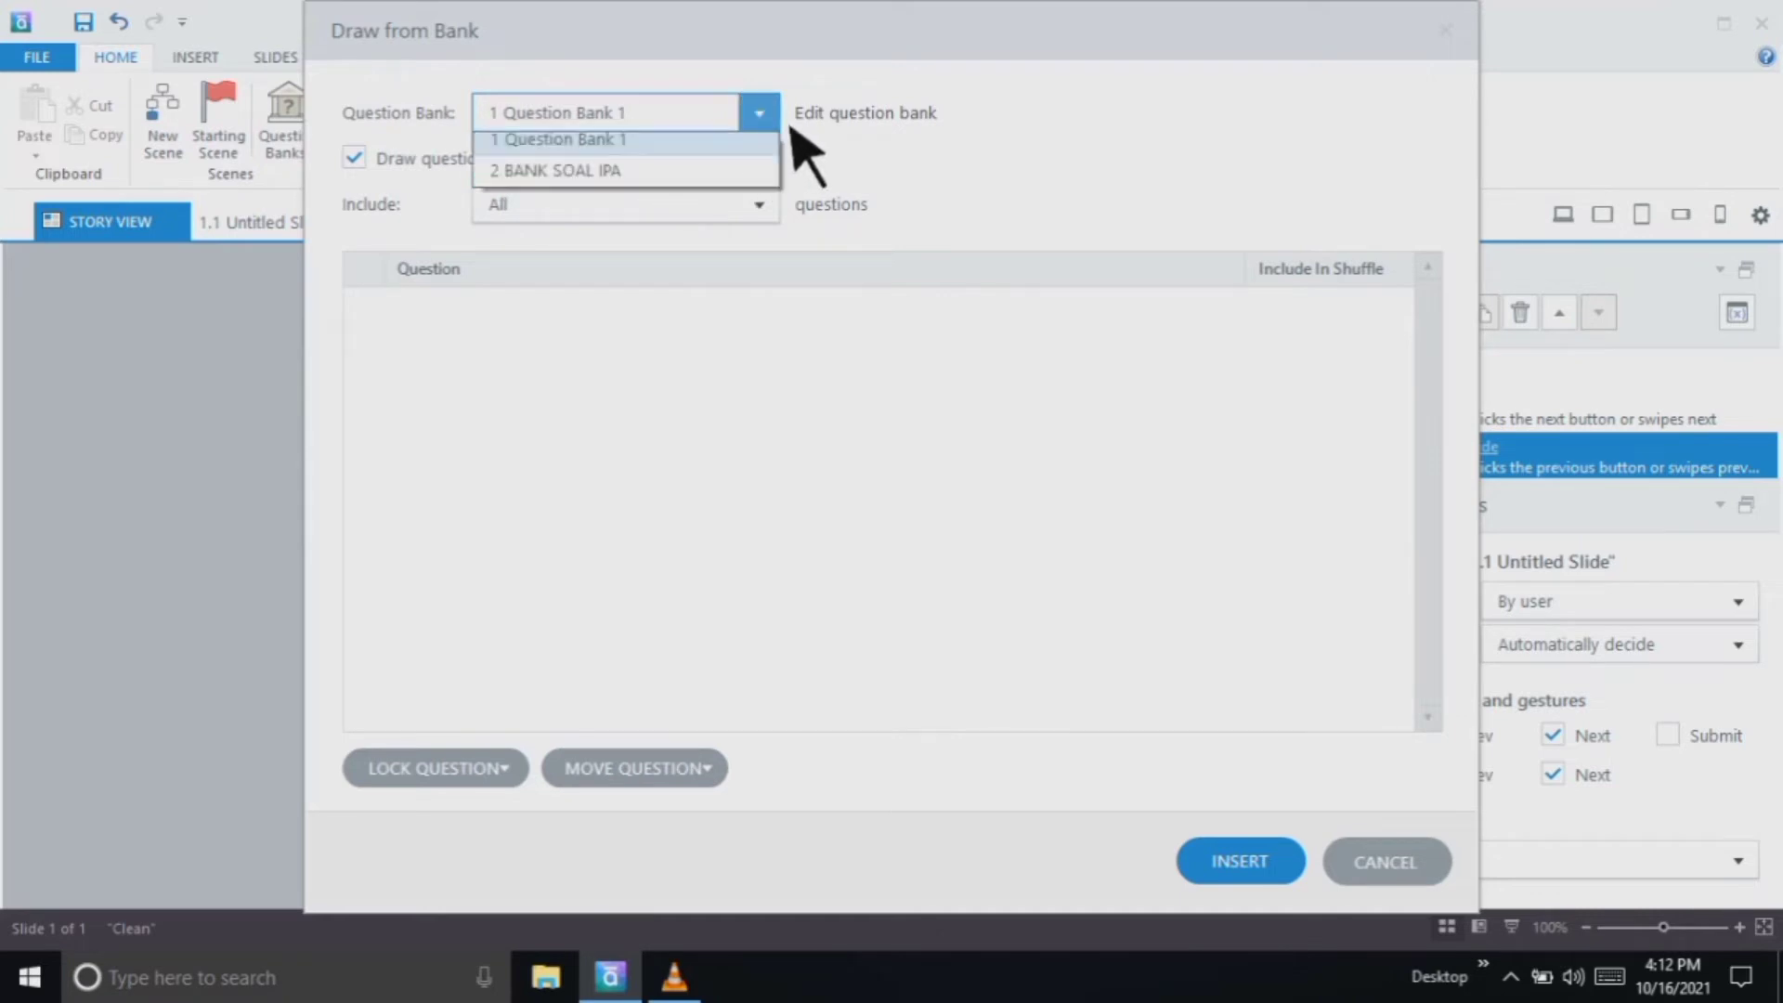
left_click(624, 181)
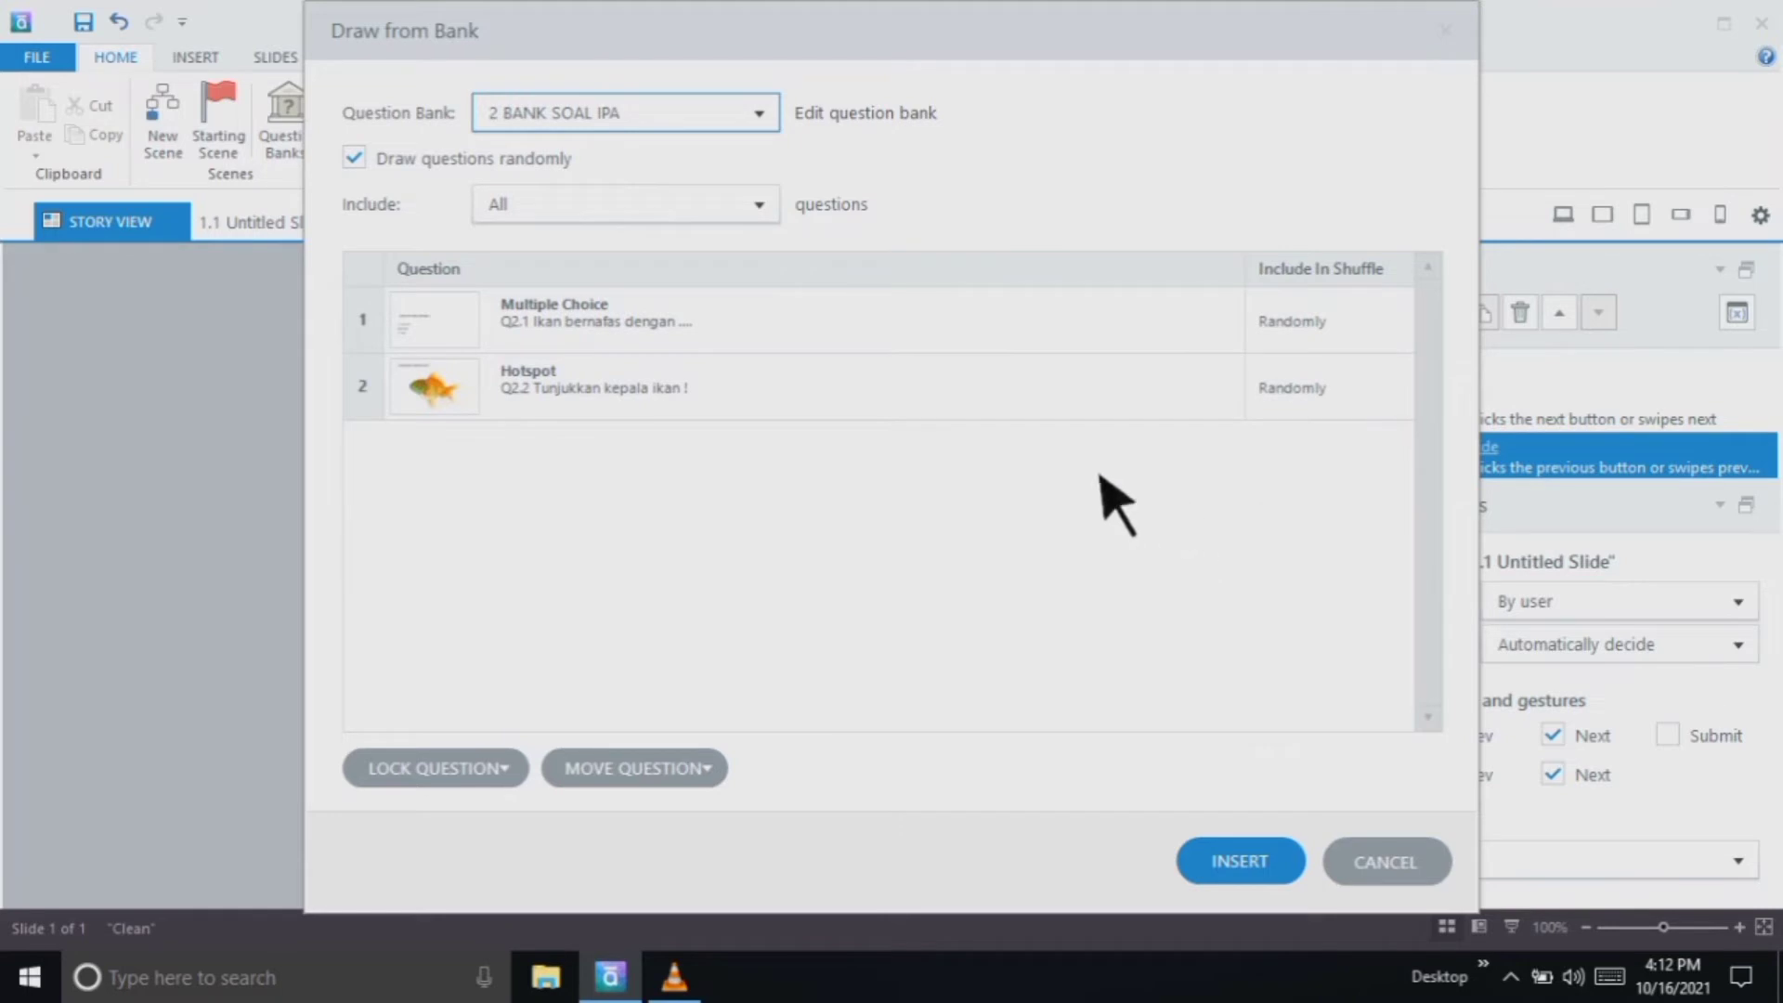
left_click(776, 213)
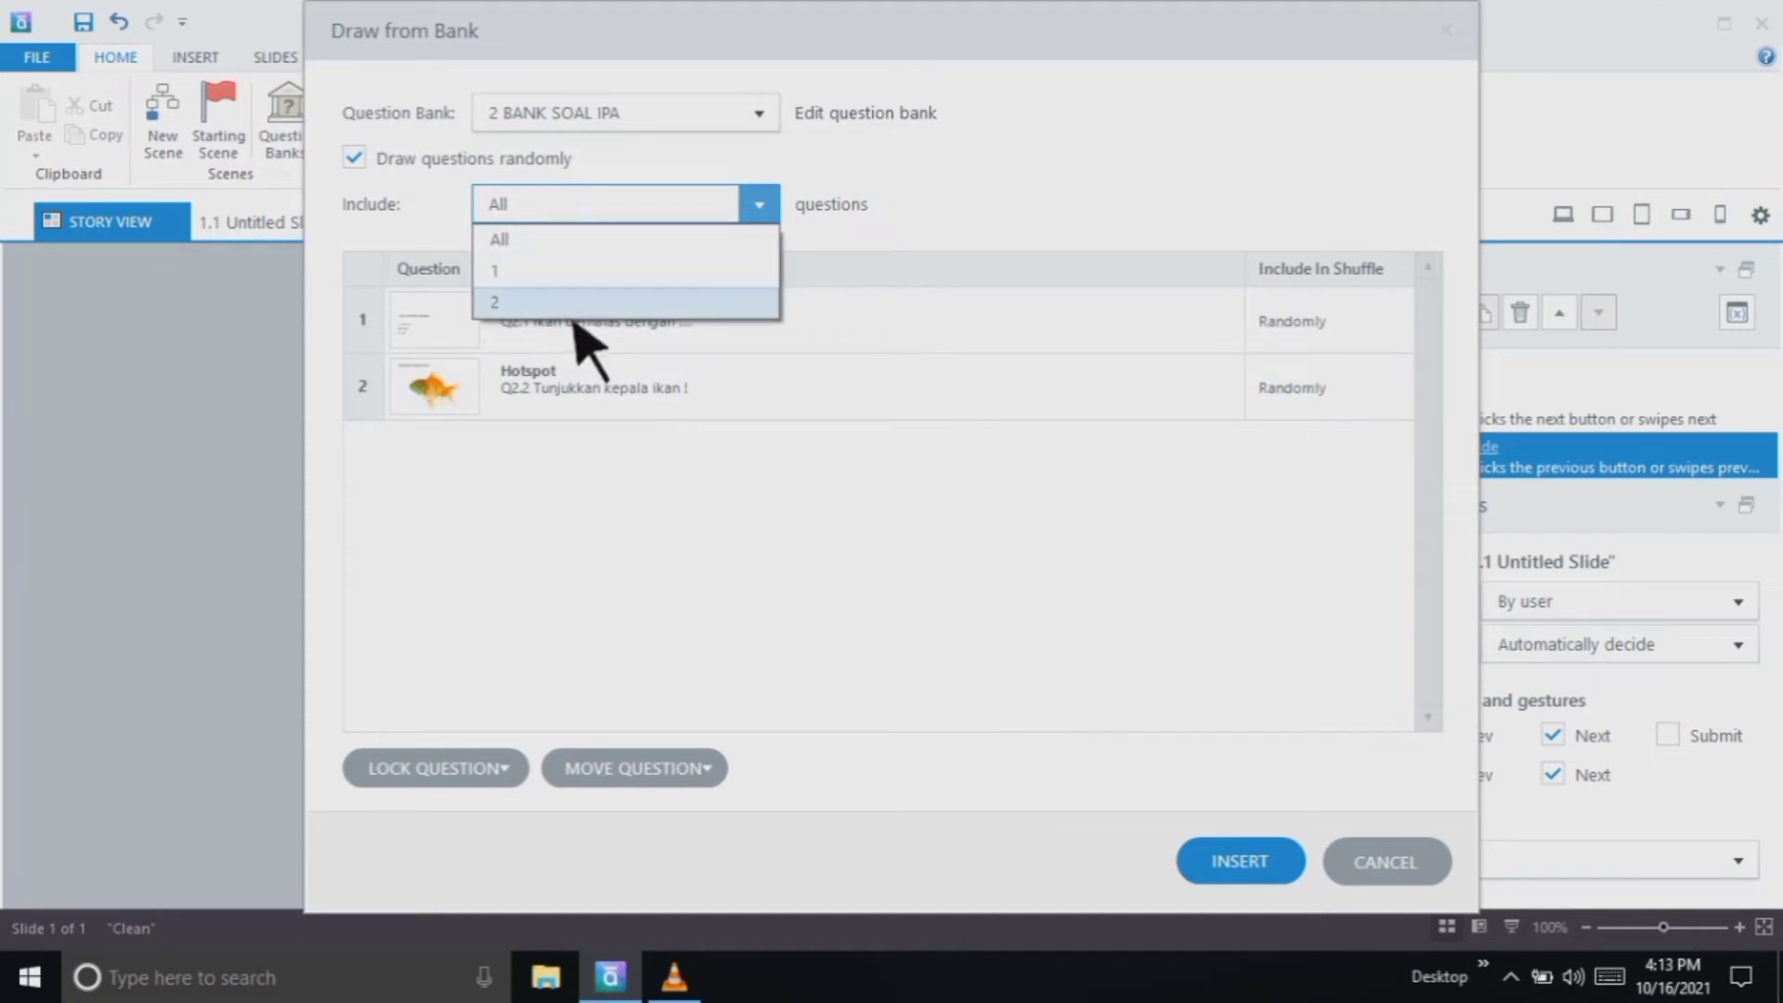
left_click(797, 234)
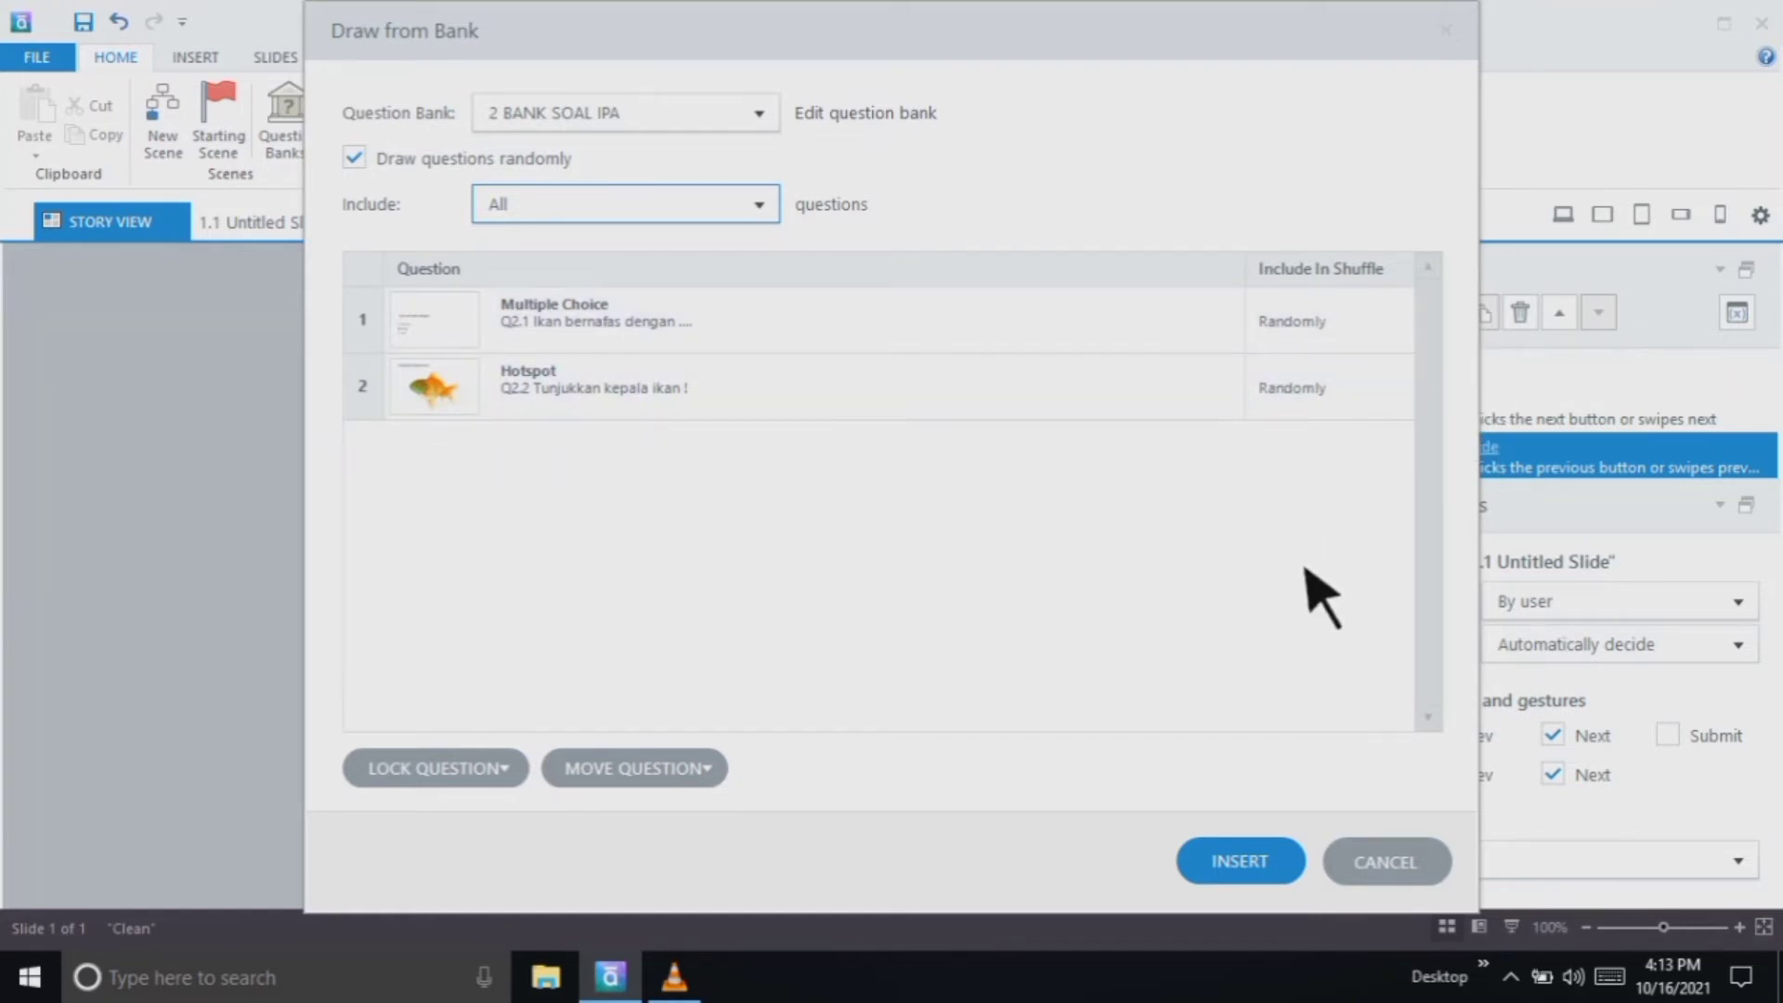
Insert the configured random question draw after slide 2.1 in the second scene
left_click(1291, 878)
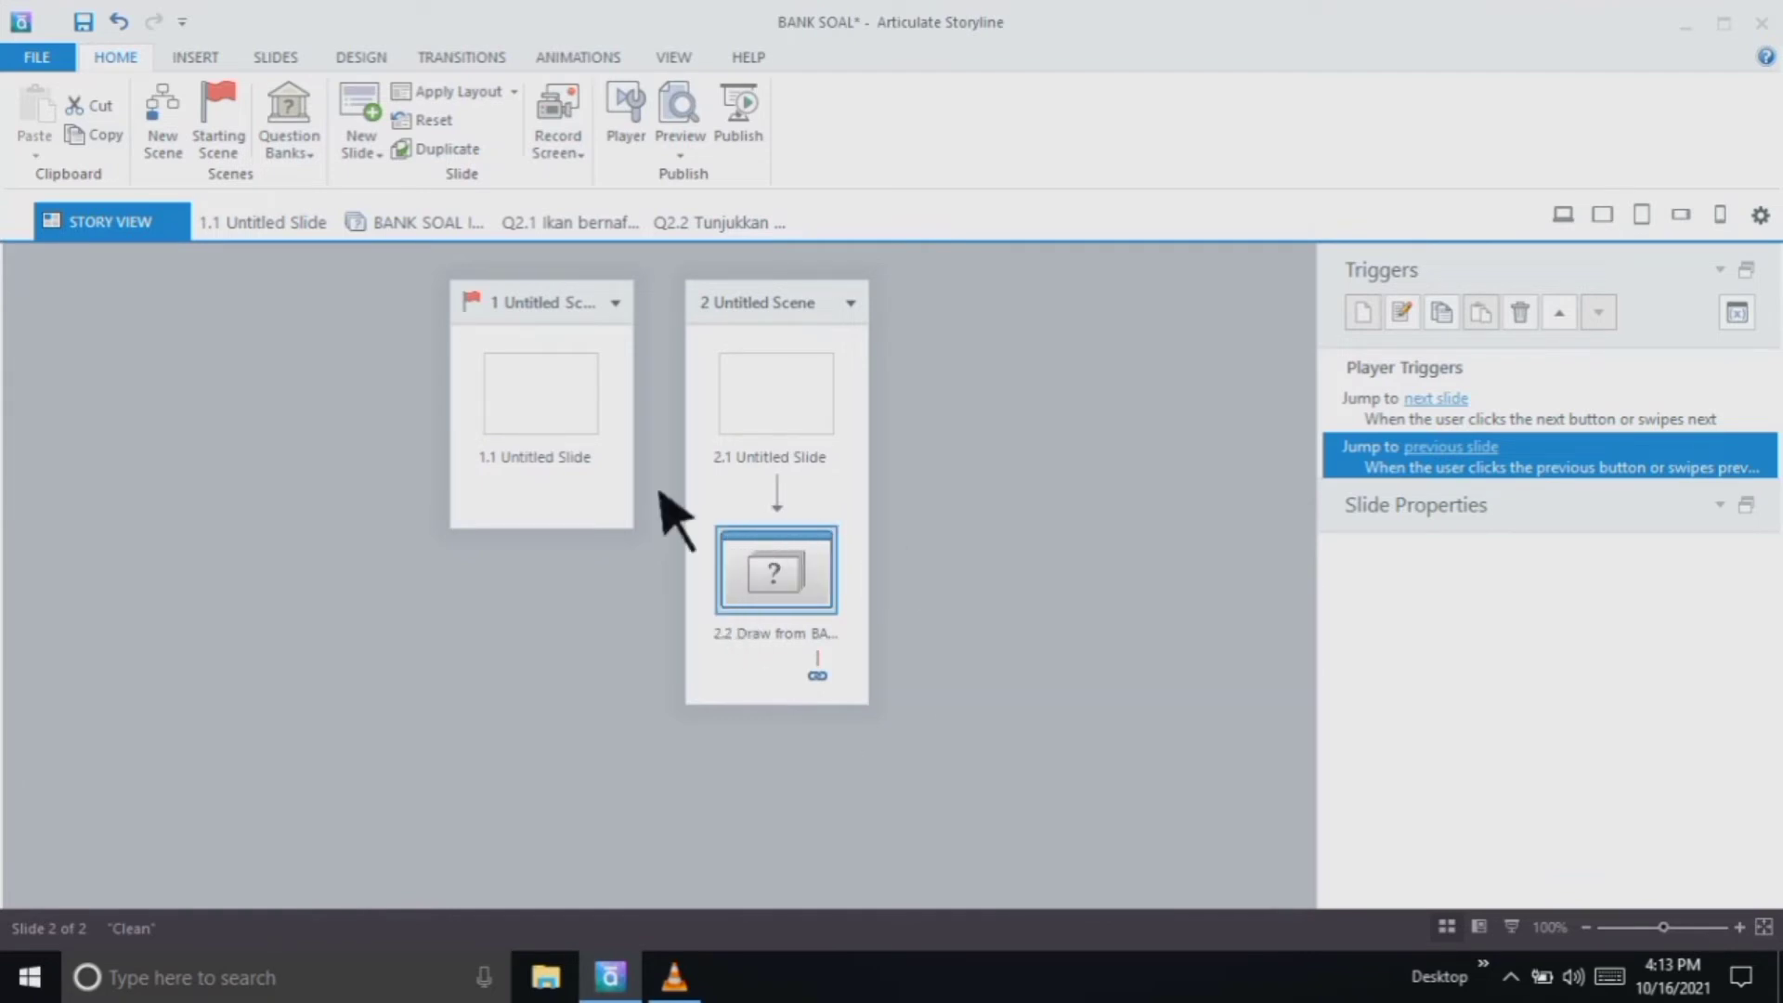
Delete the original first scene and cut the blank untitled slide that precedes the question draw in the other scene
right_click(512, 345)
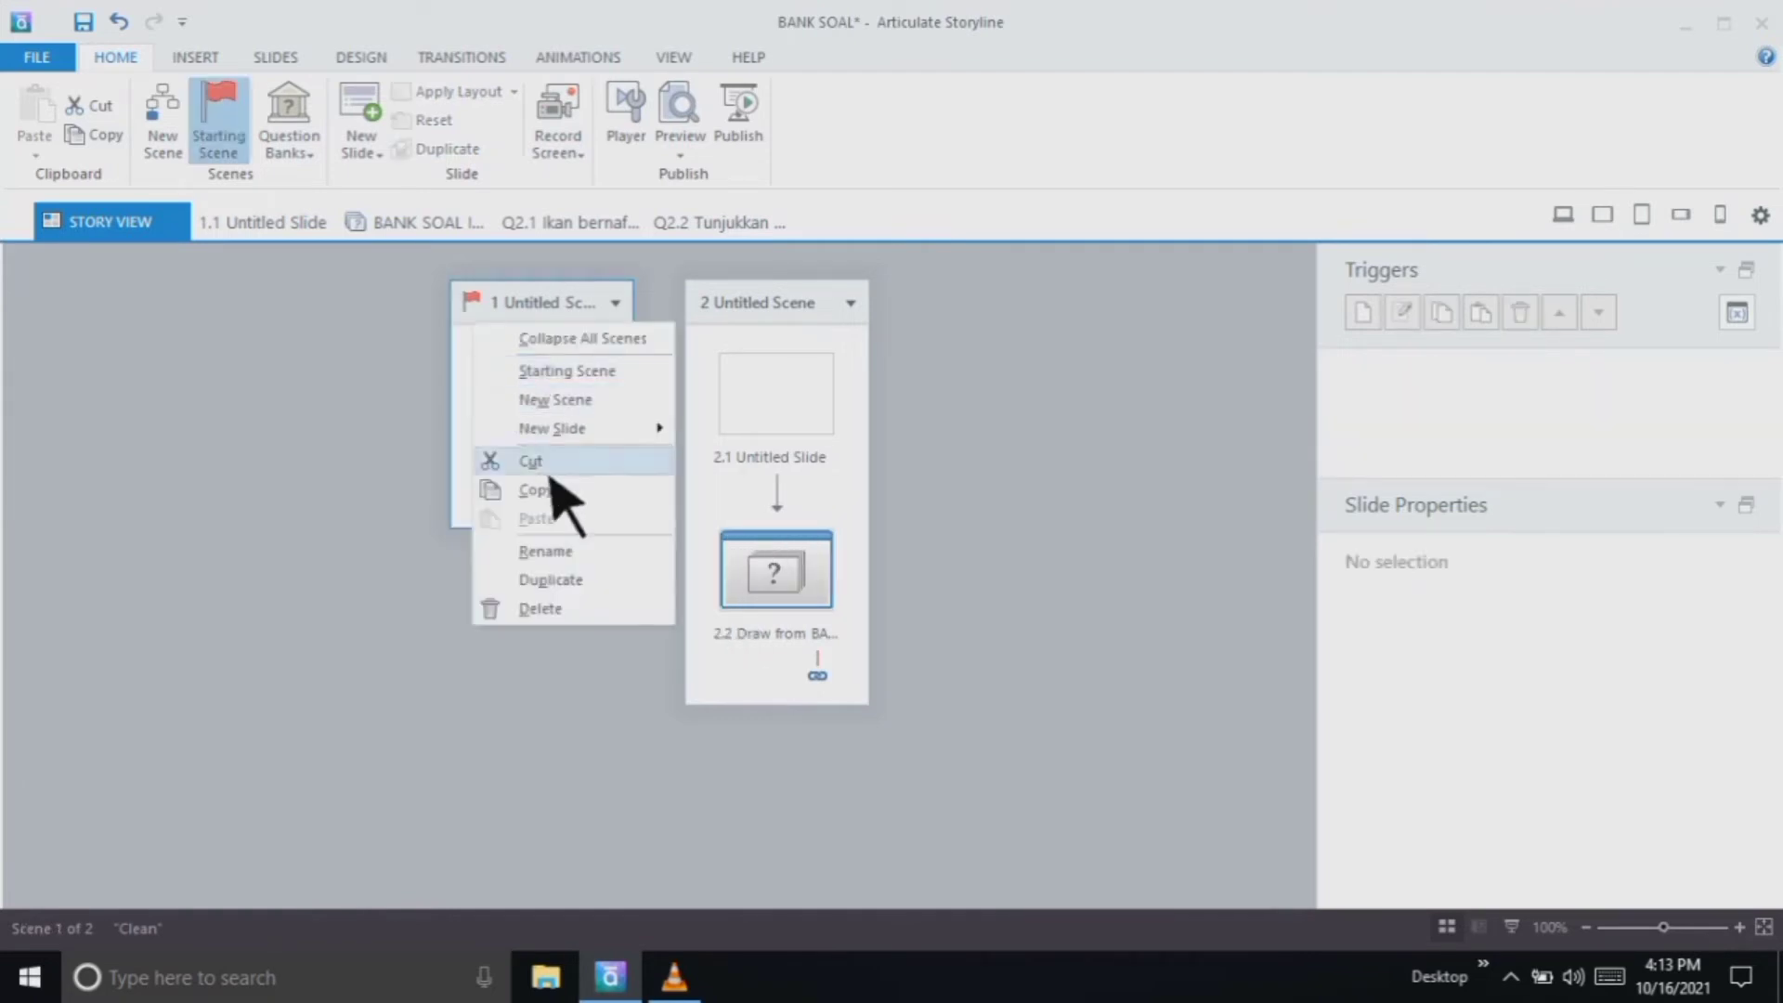
left_click(599, 610)
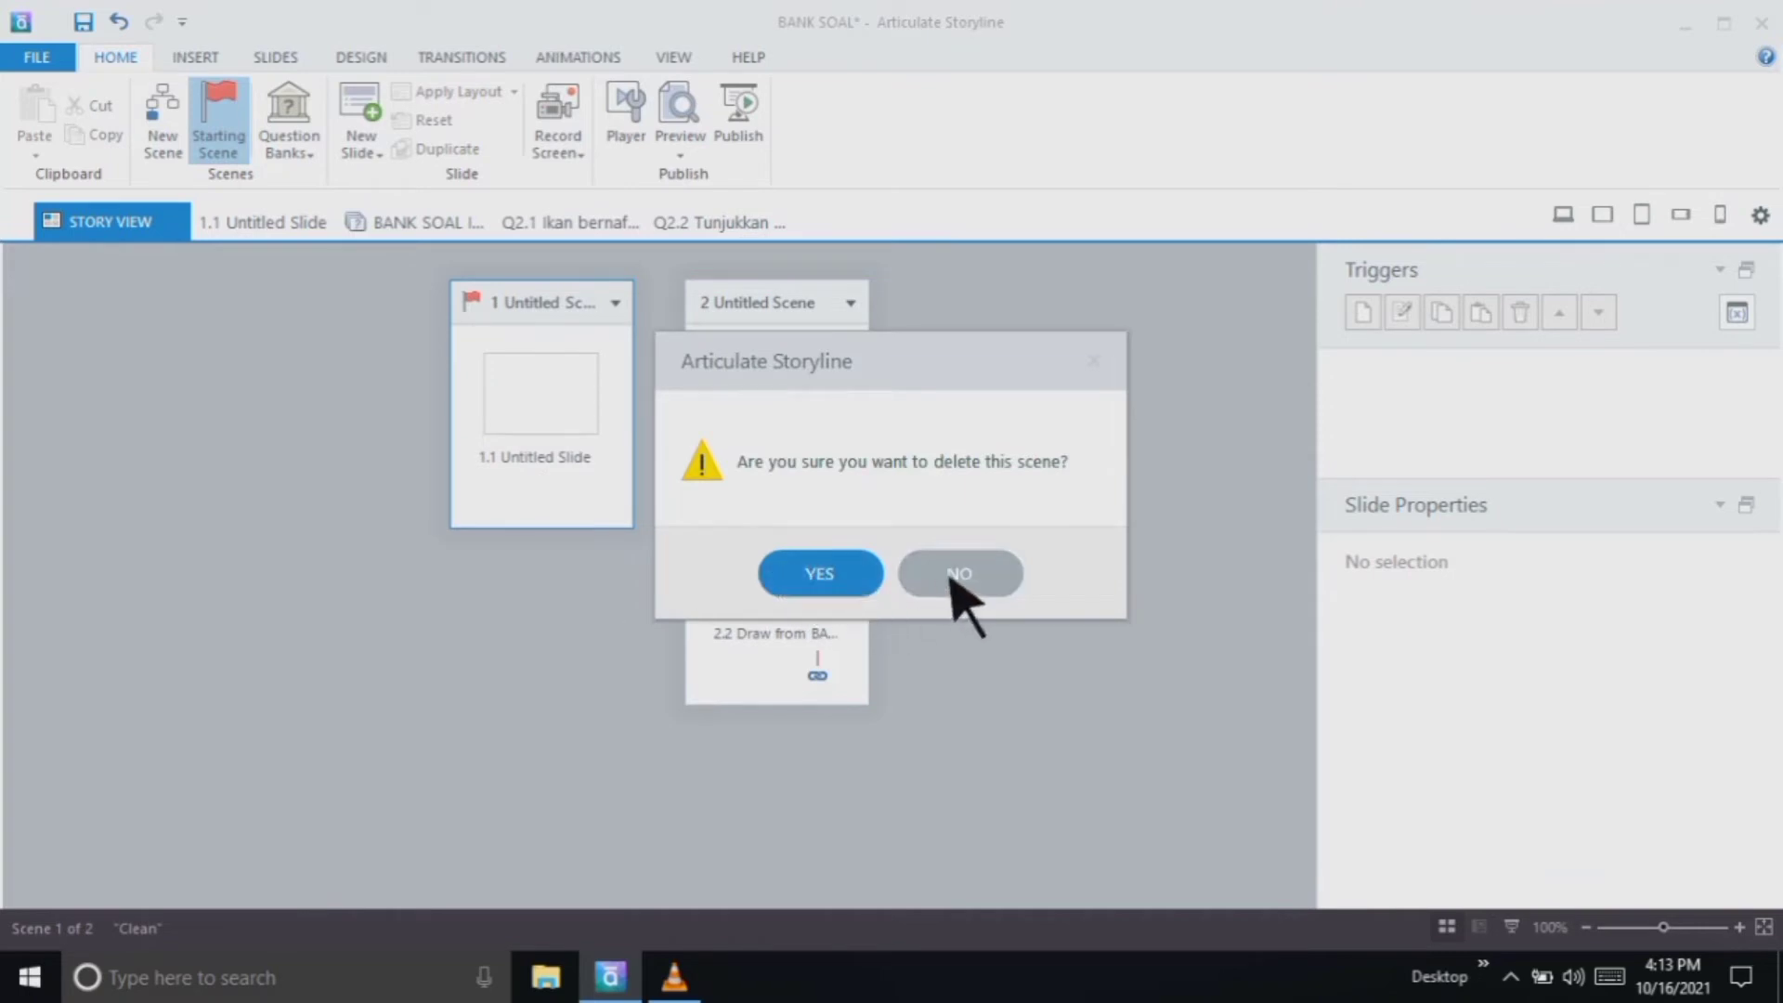
left_click(860, 585)
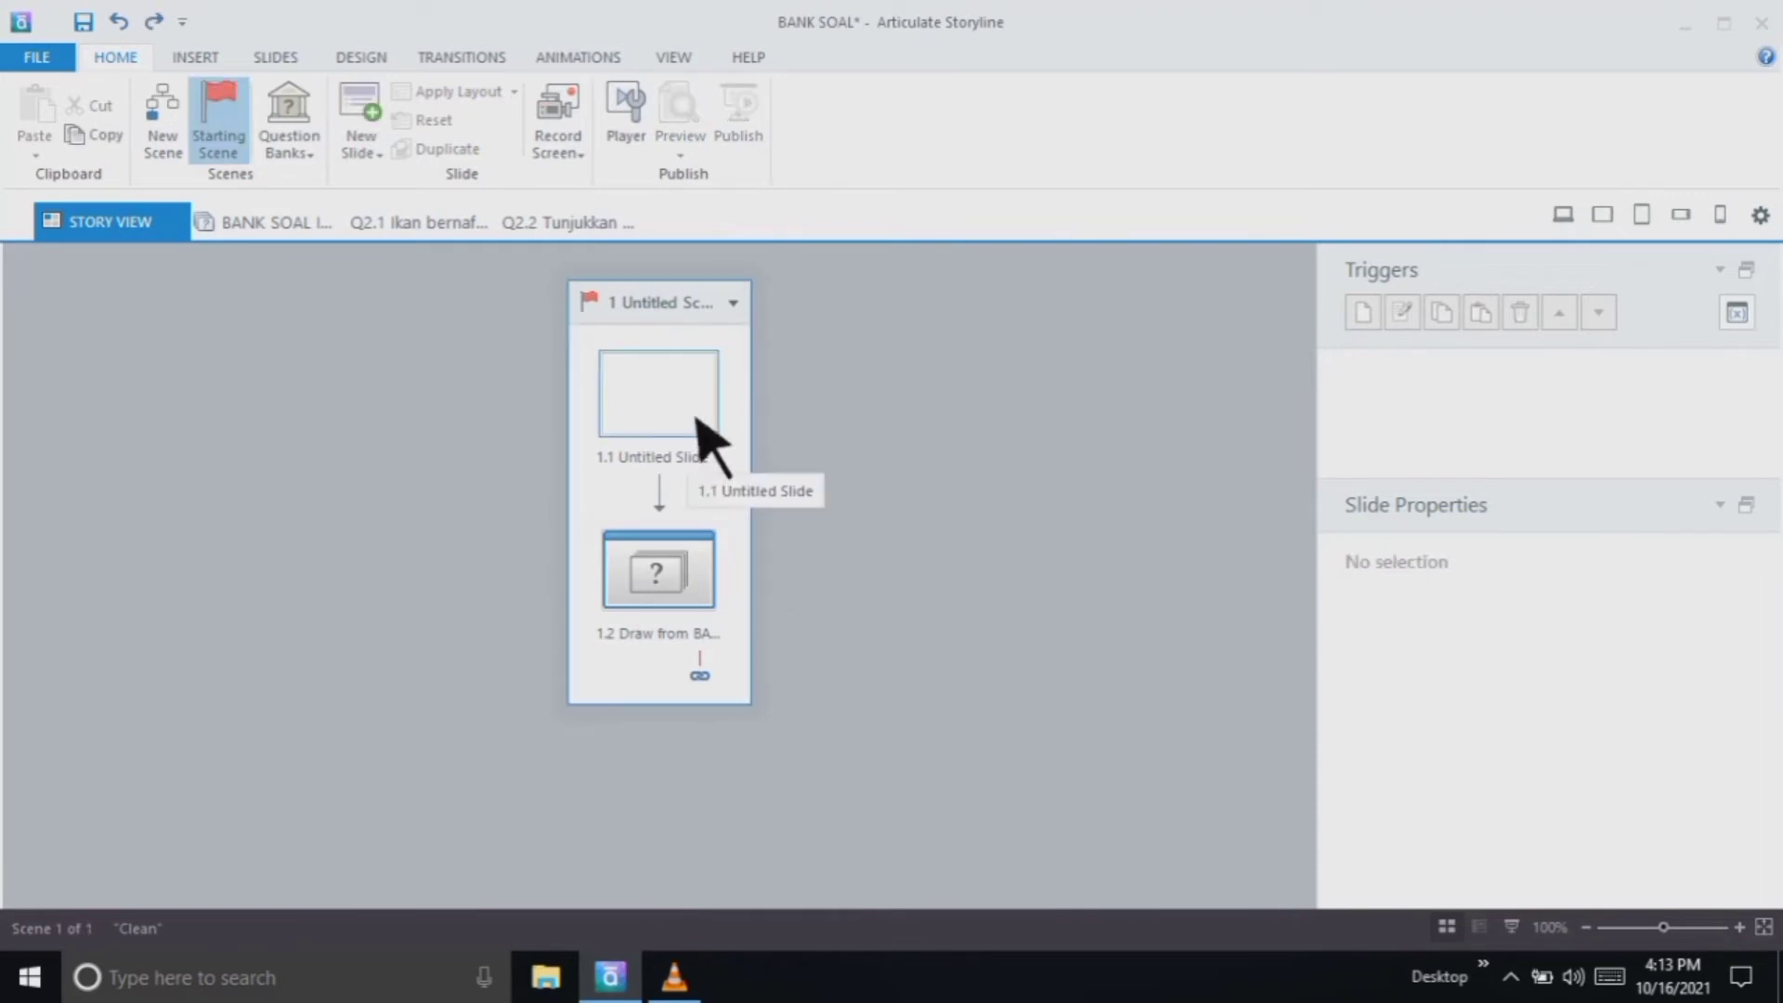
right_click(696, 420)
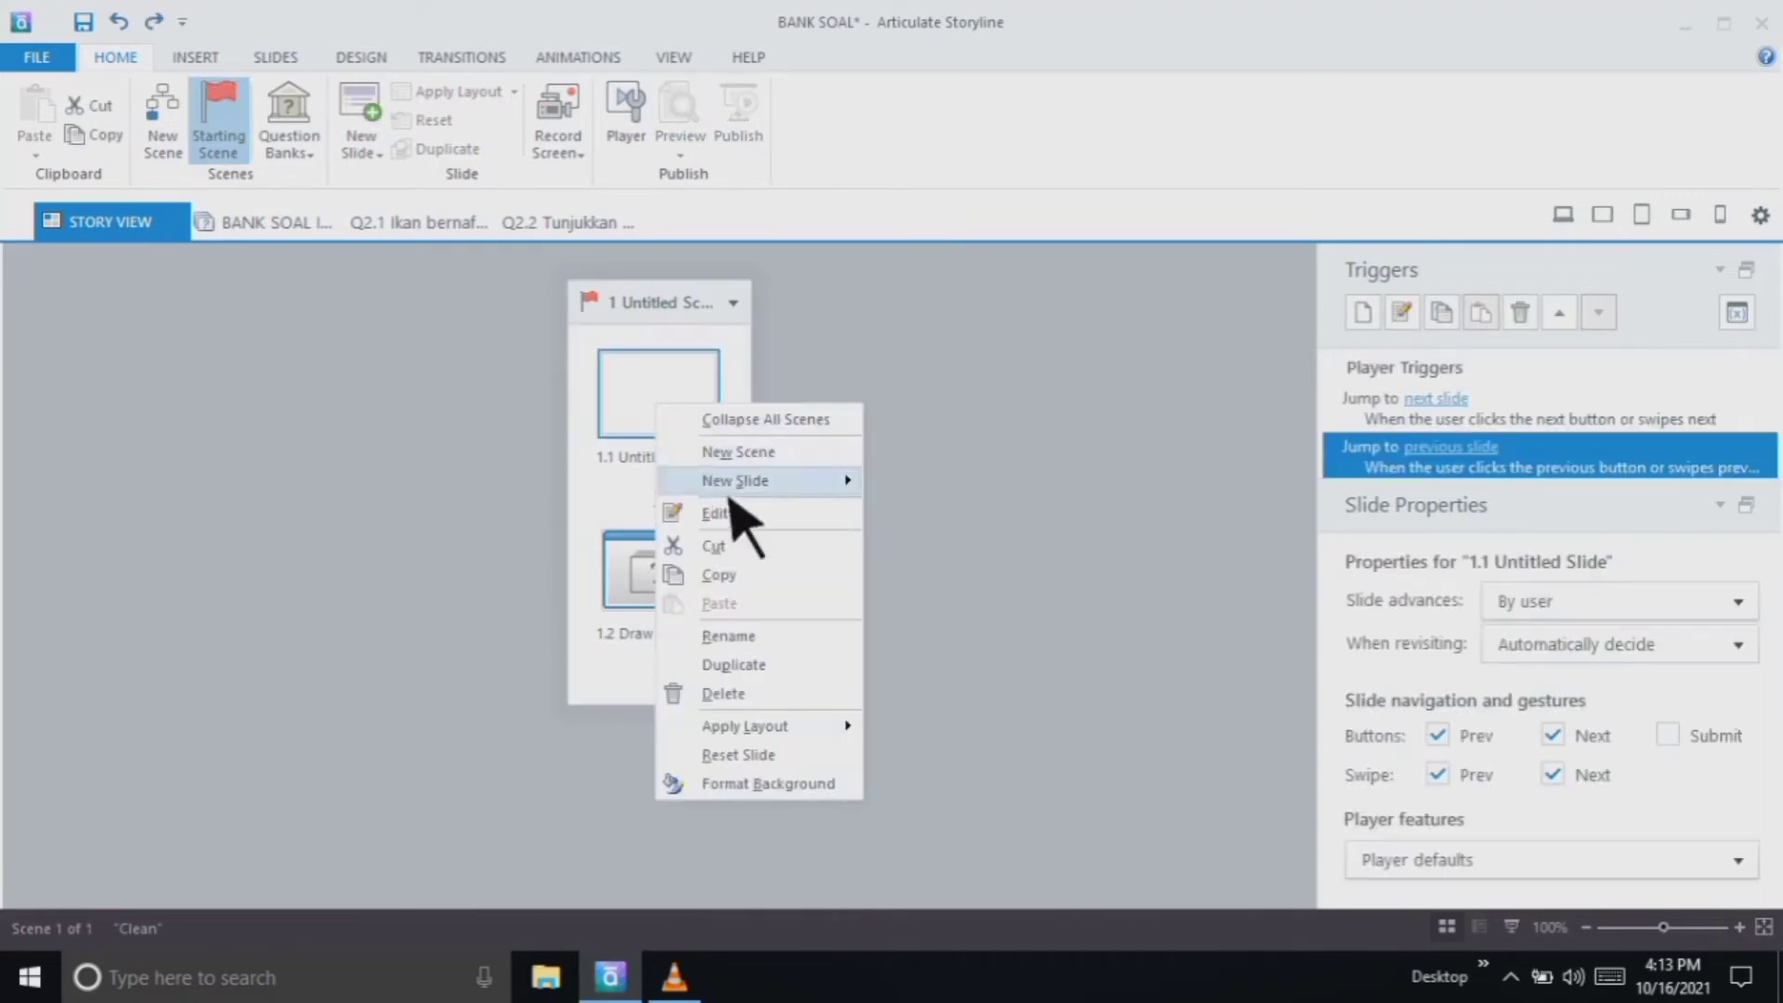
left_click(760, 555)
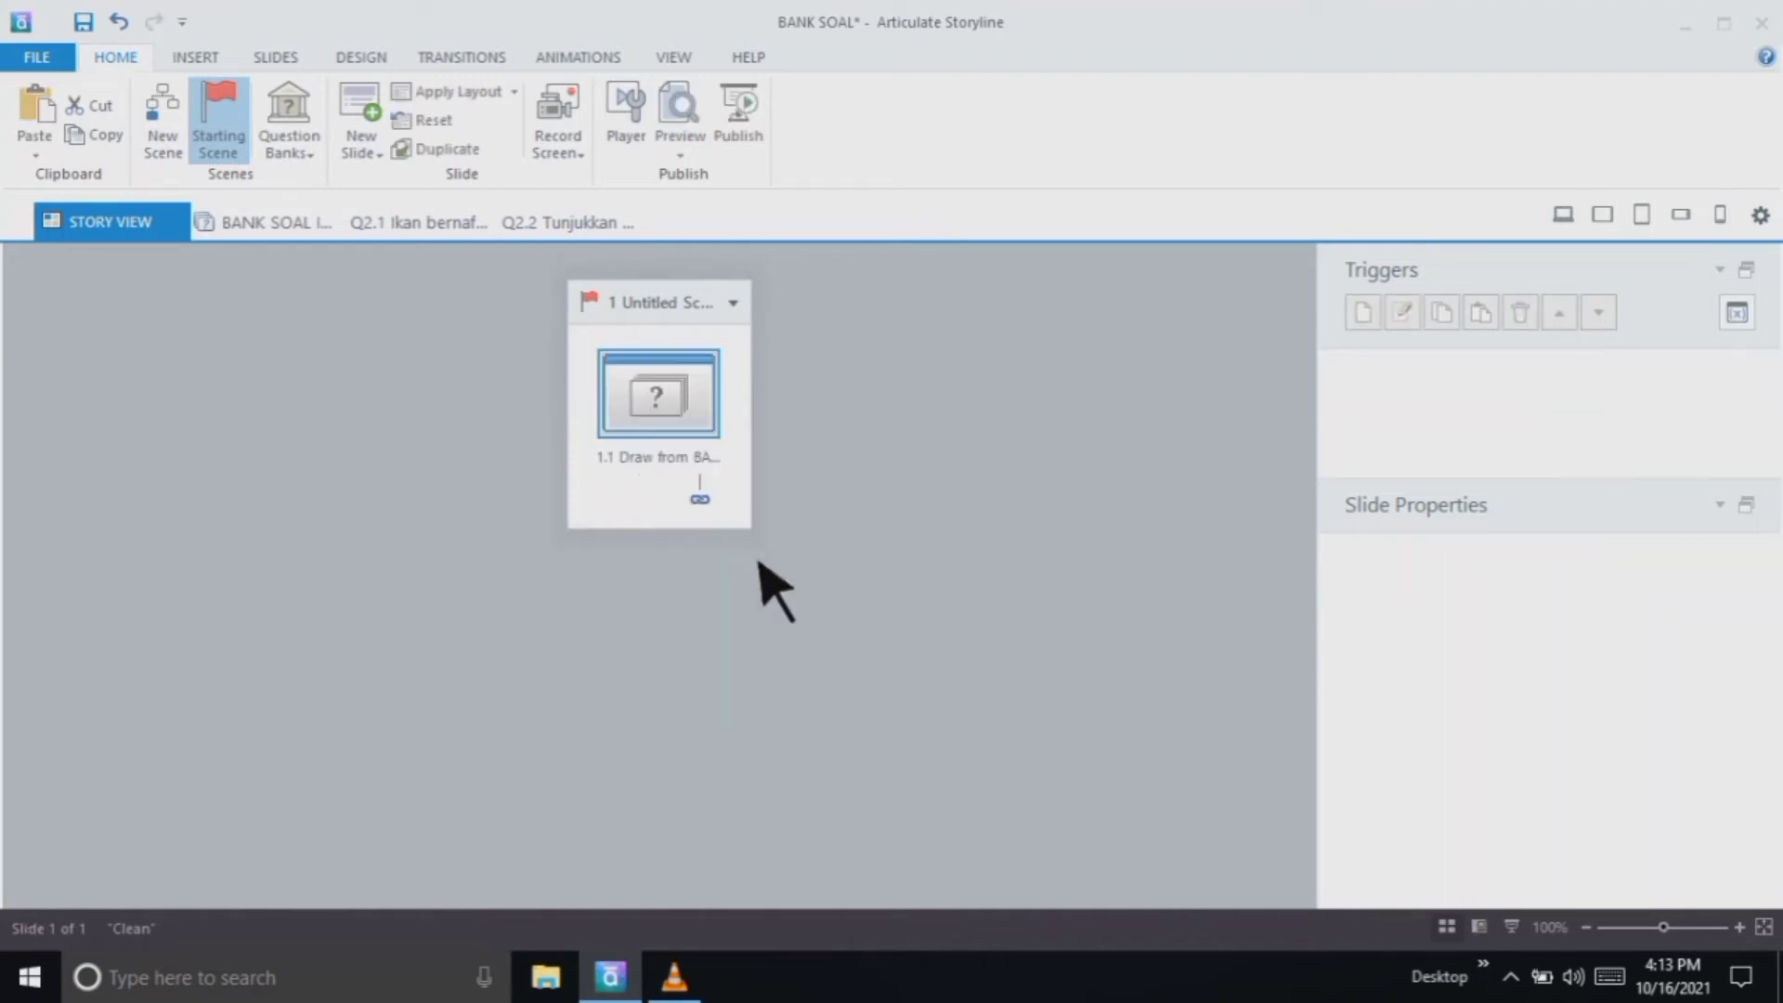
Open the question draw's settings to review its included questions and shuffle options, and close them without changes
double_click(700, 409)
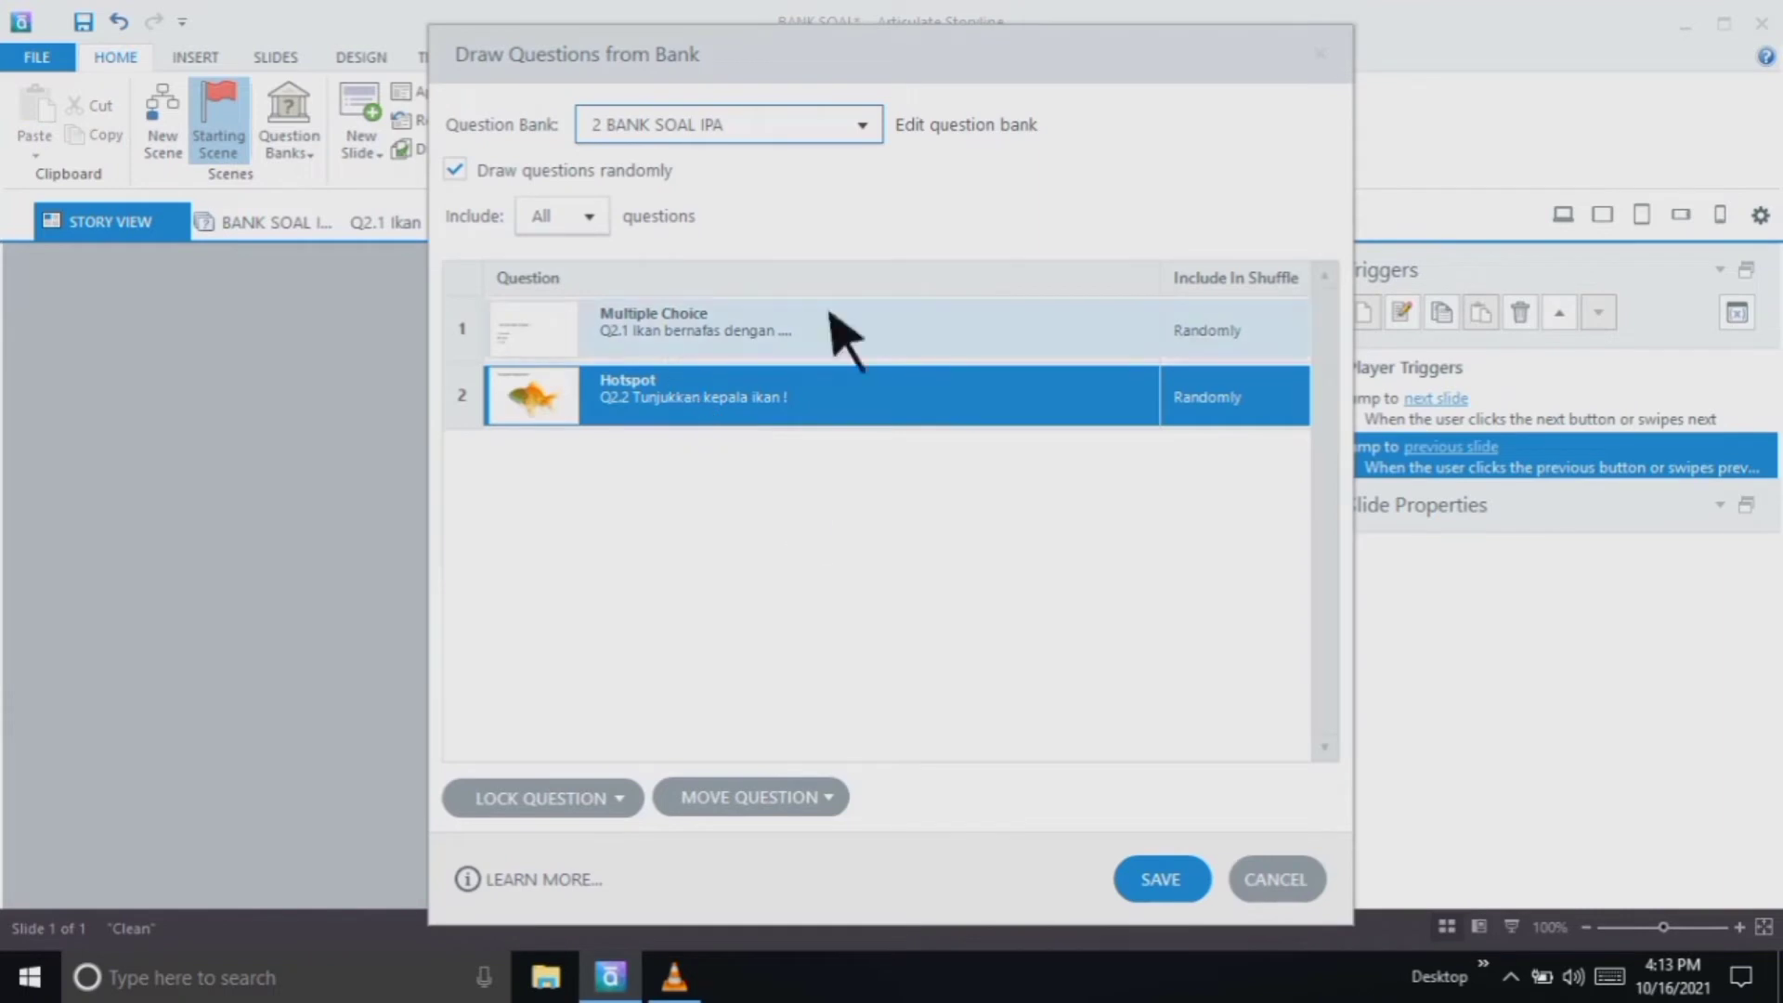
left_click(1321, 54)
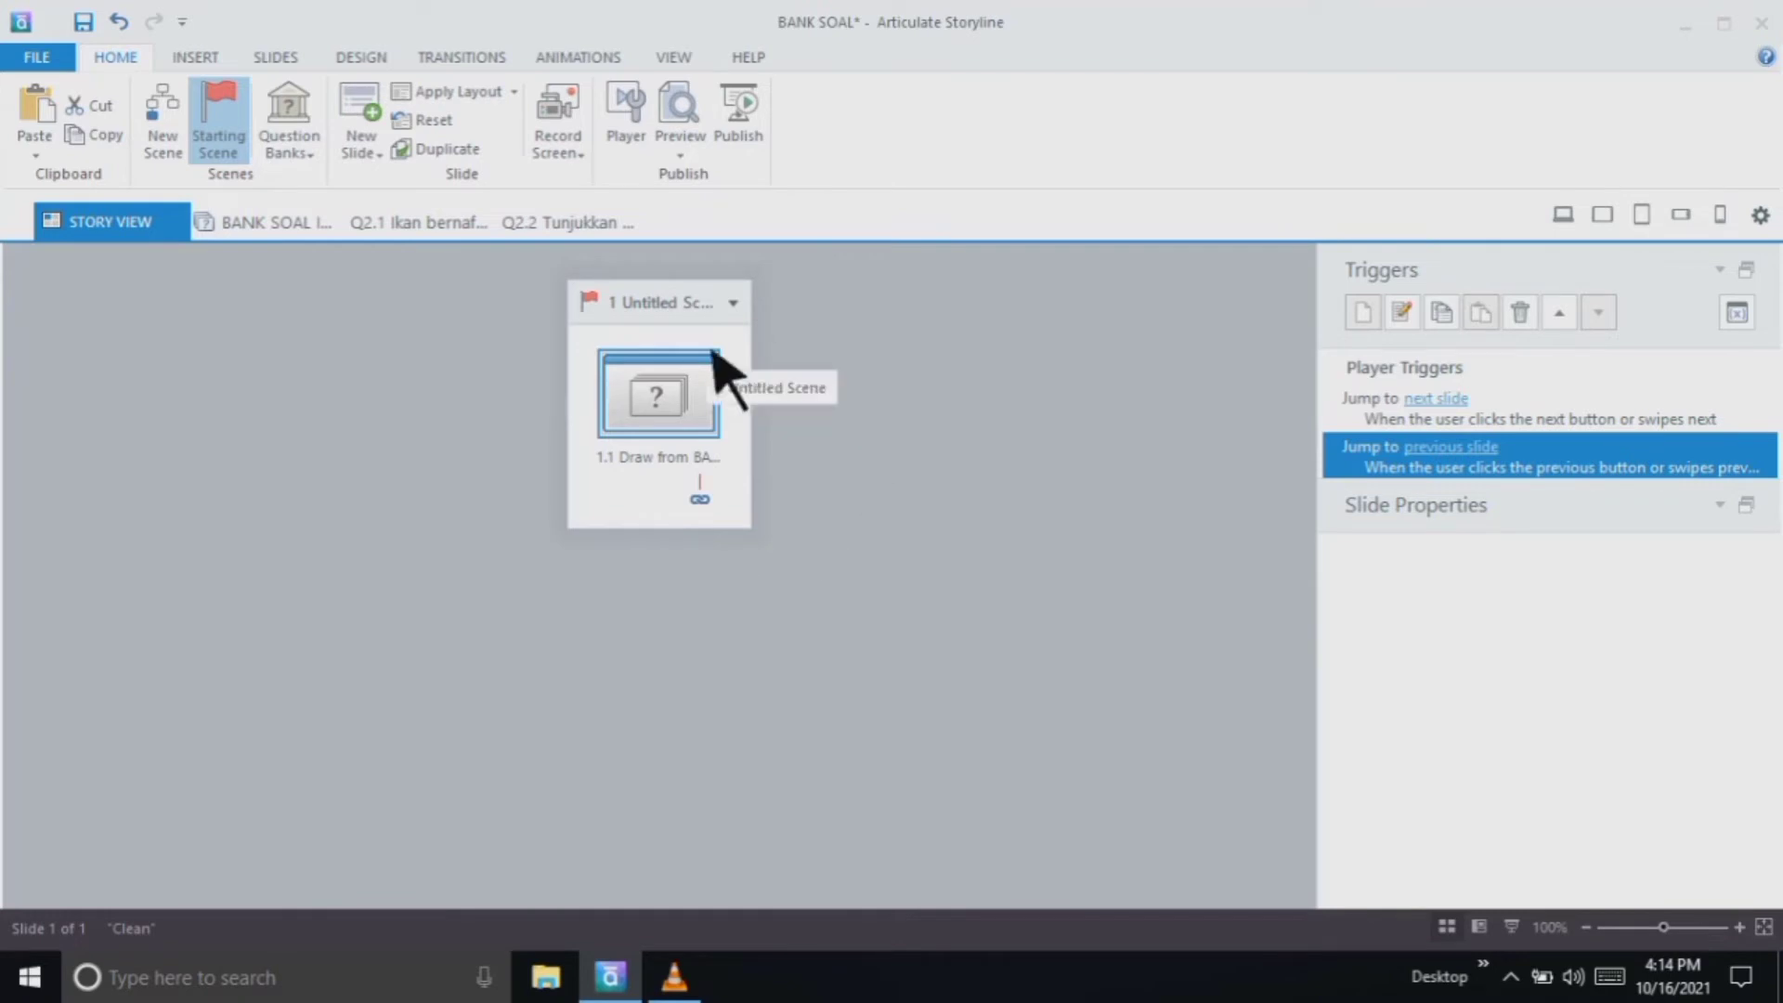
left_click(971, 515)
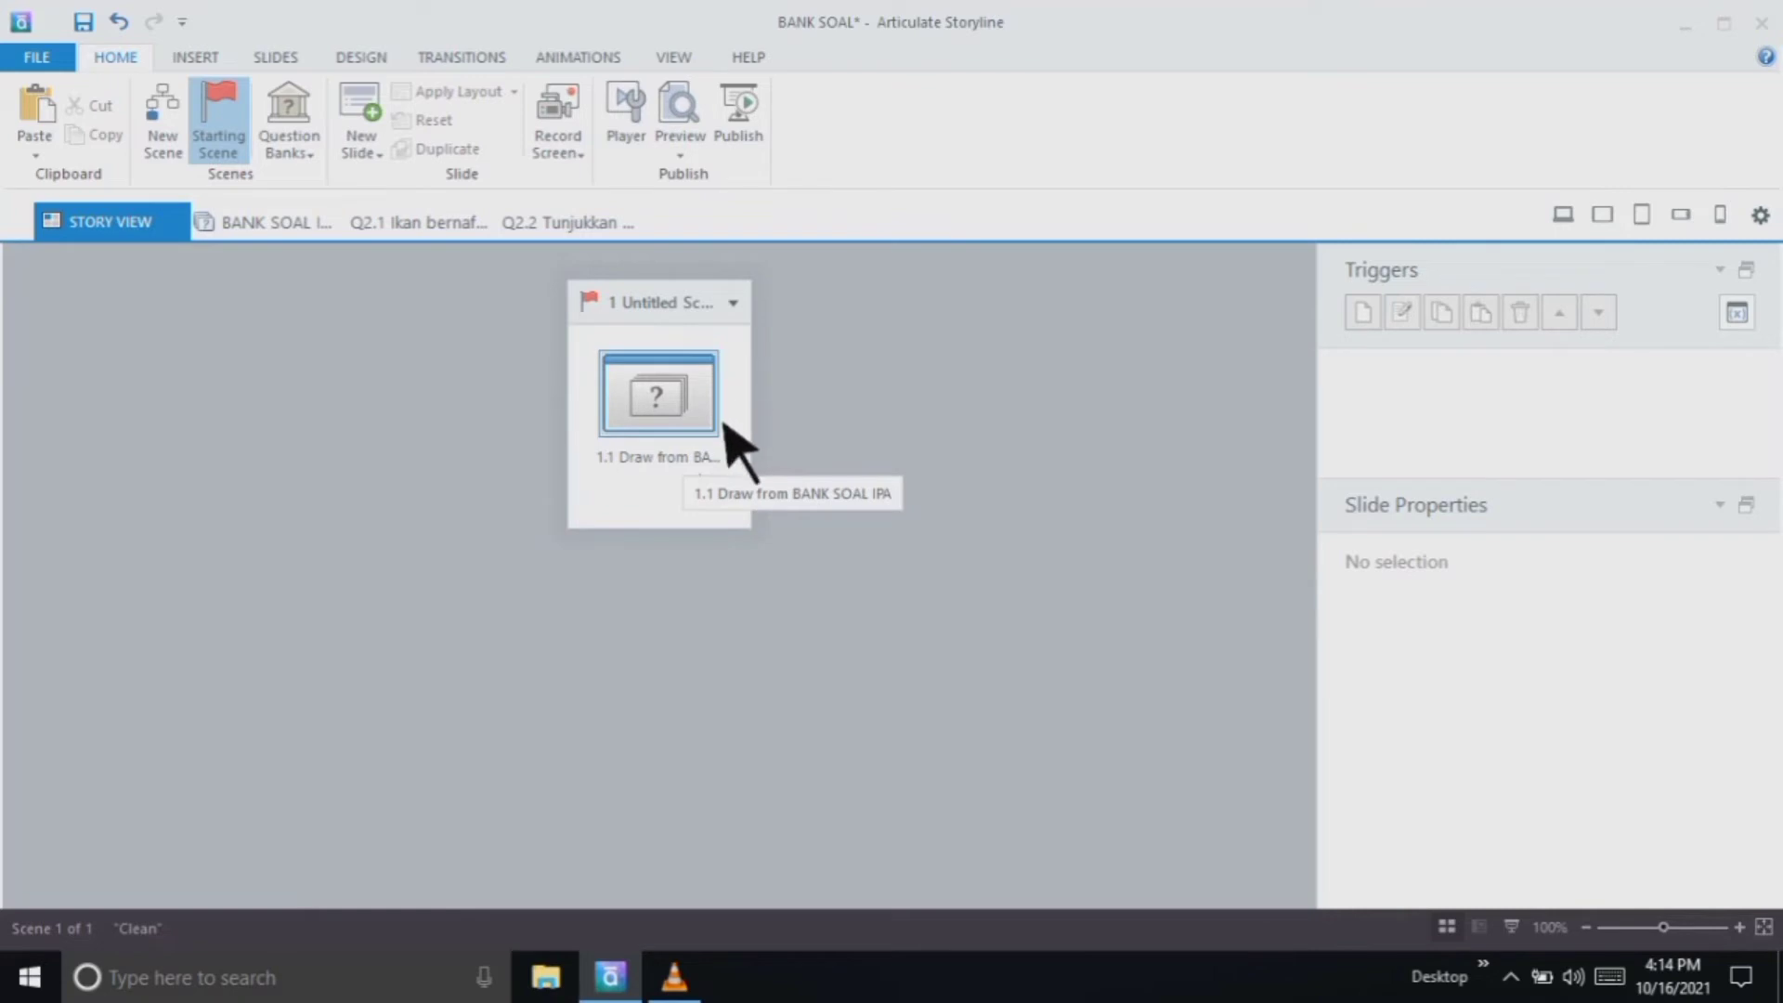
Insert a built-in Graded Result Slide after the question draw
left_click(726, 422)
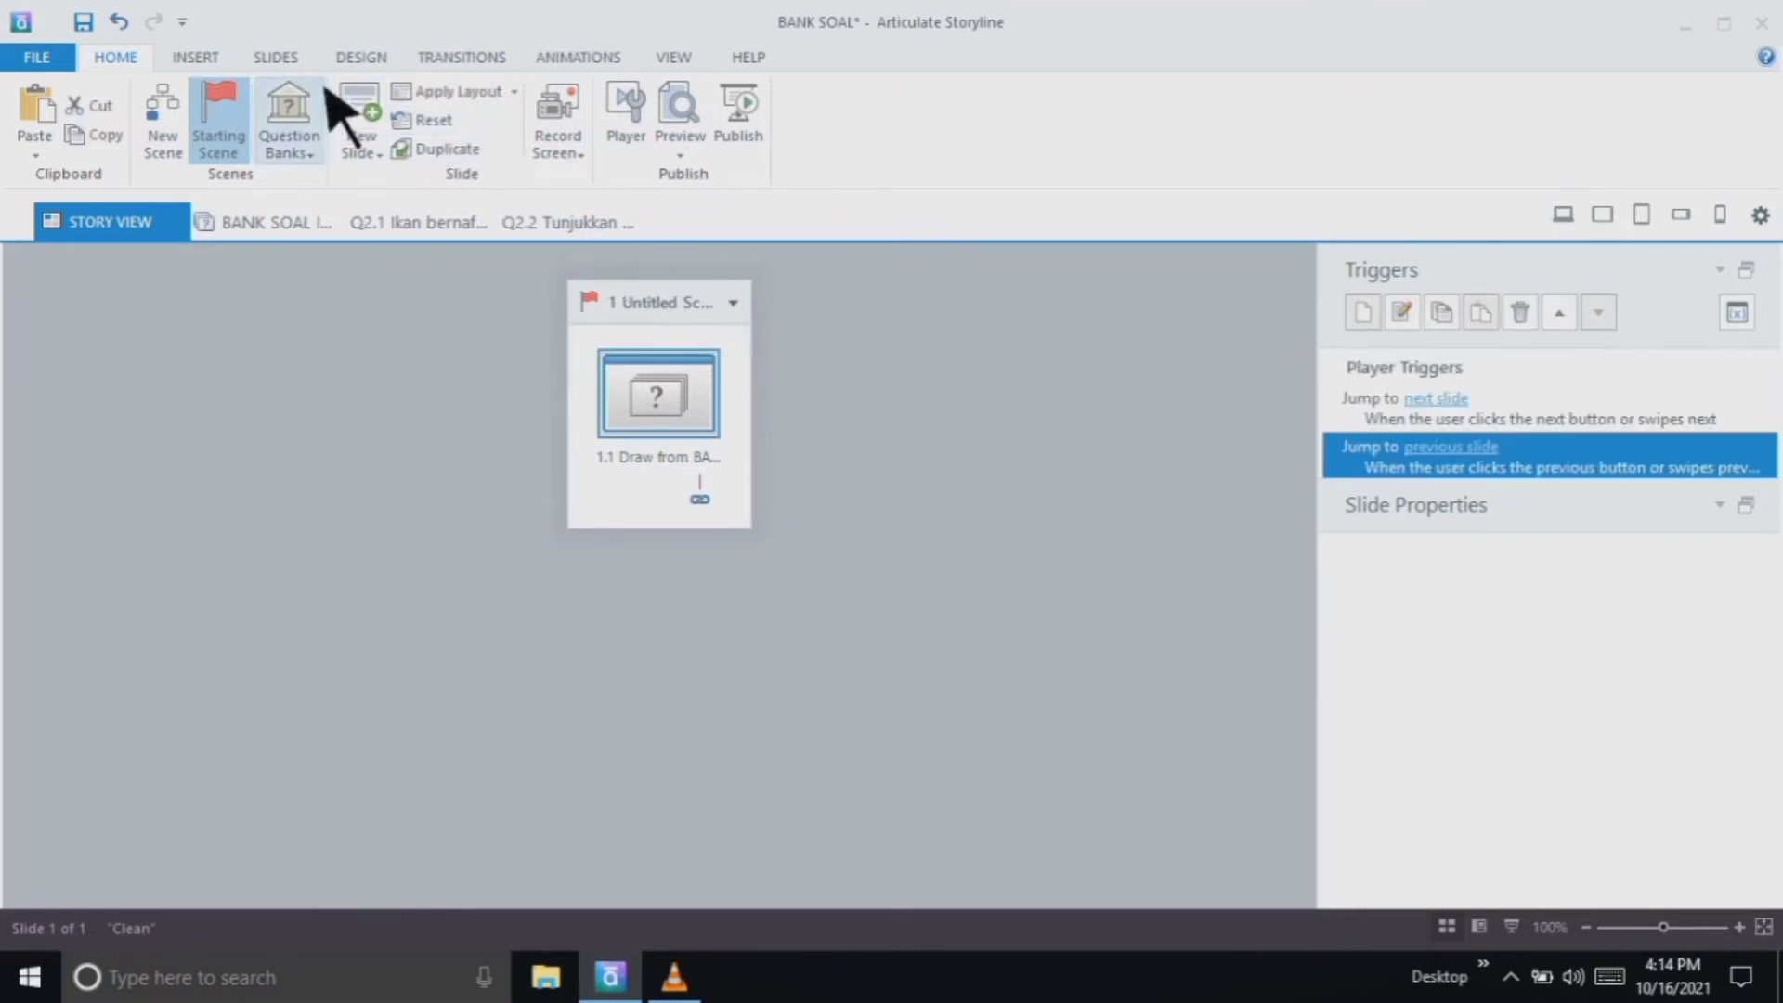
left_click(299, 62)
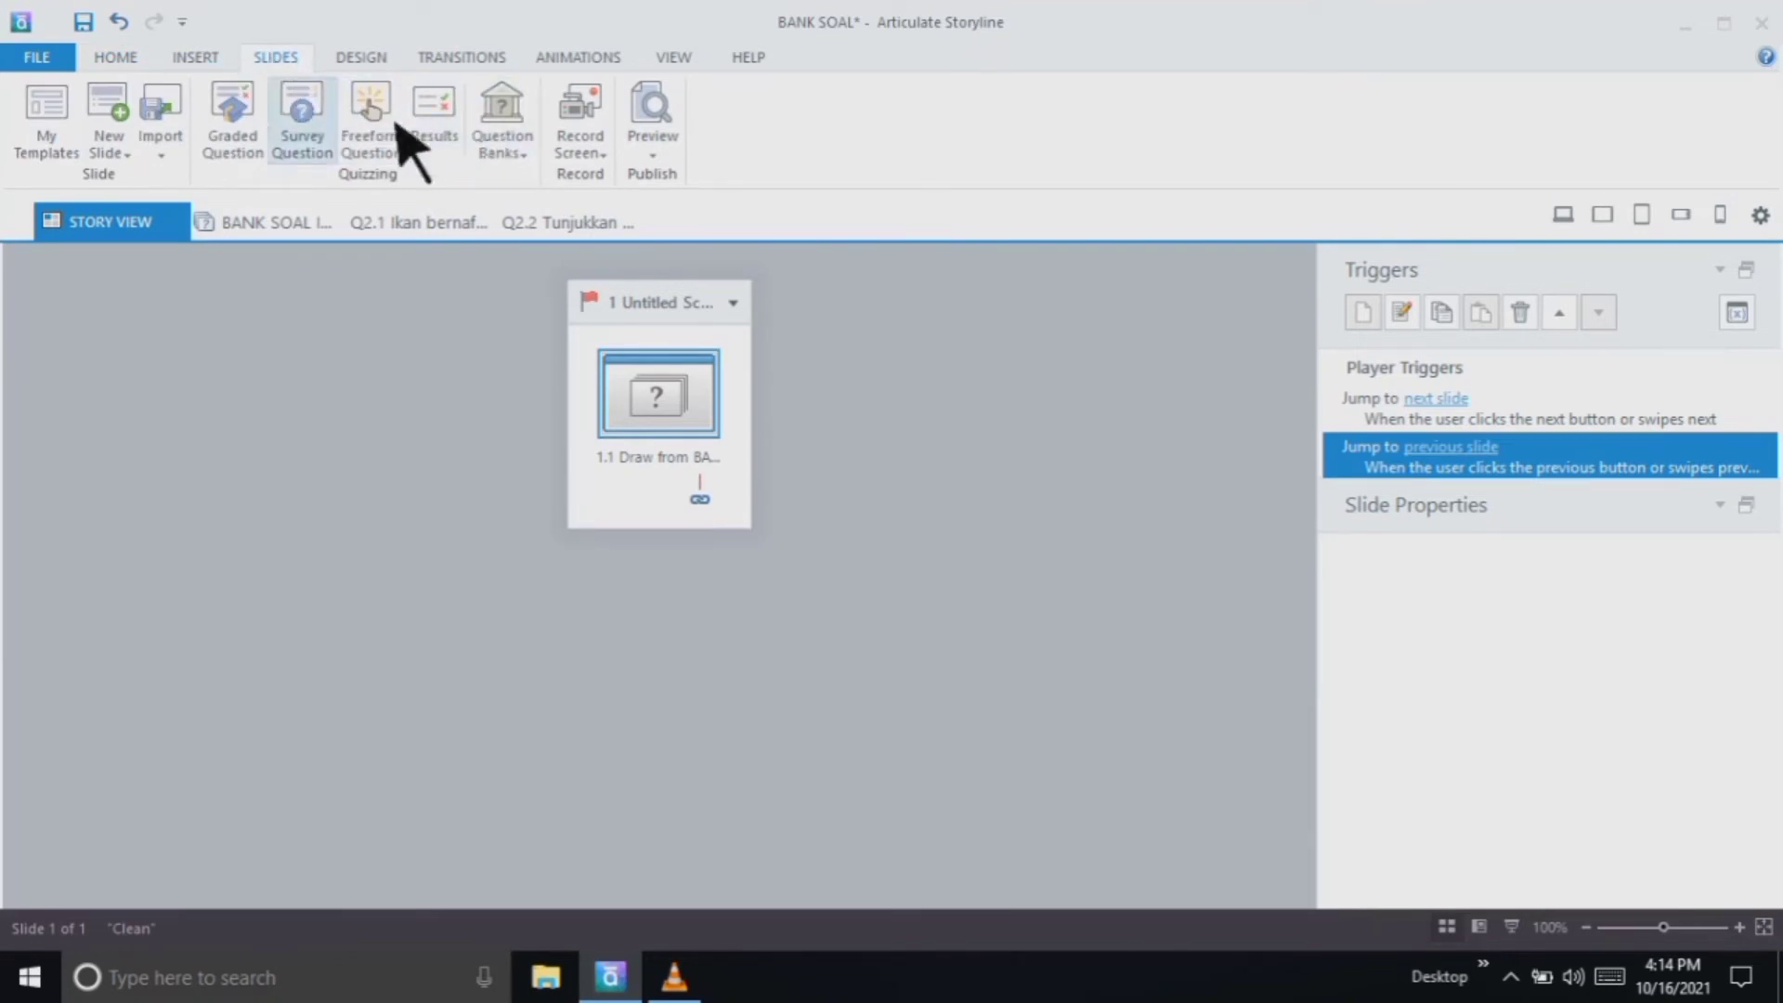
left_click(464, 129)
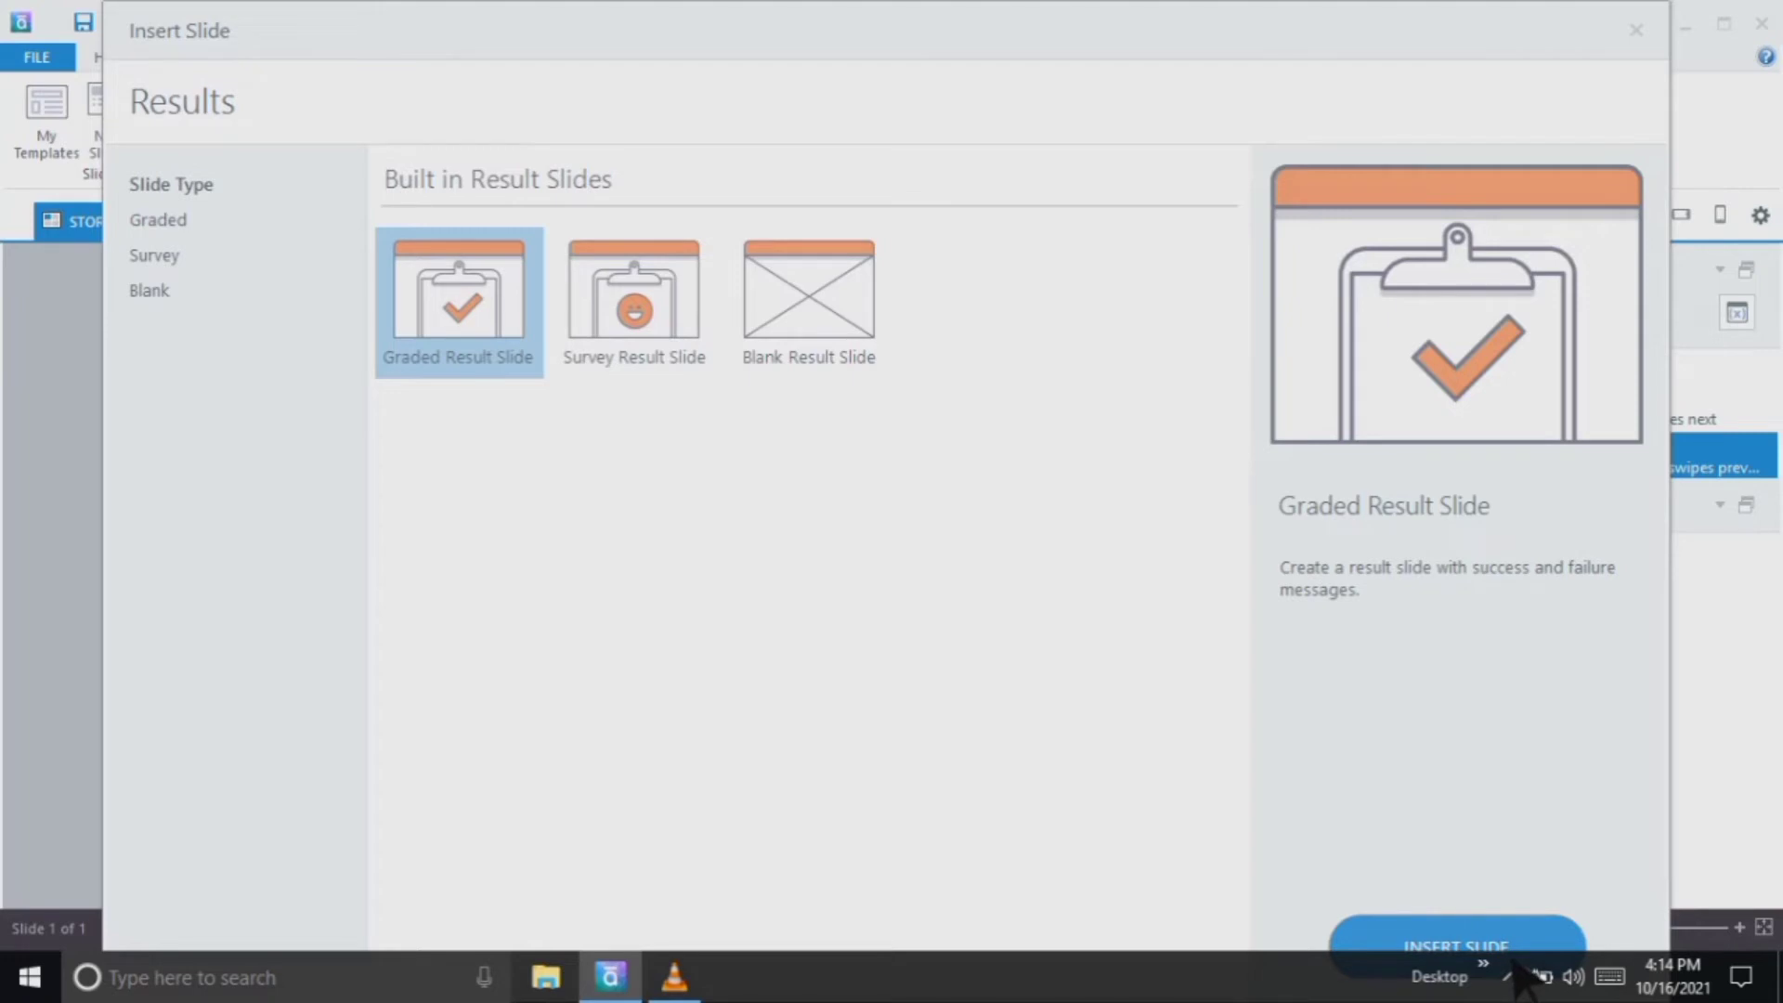
left_click(1470, 934)
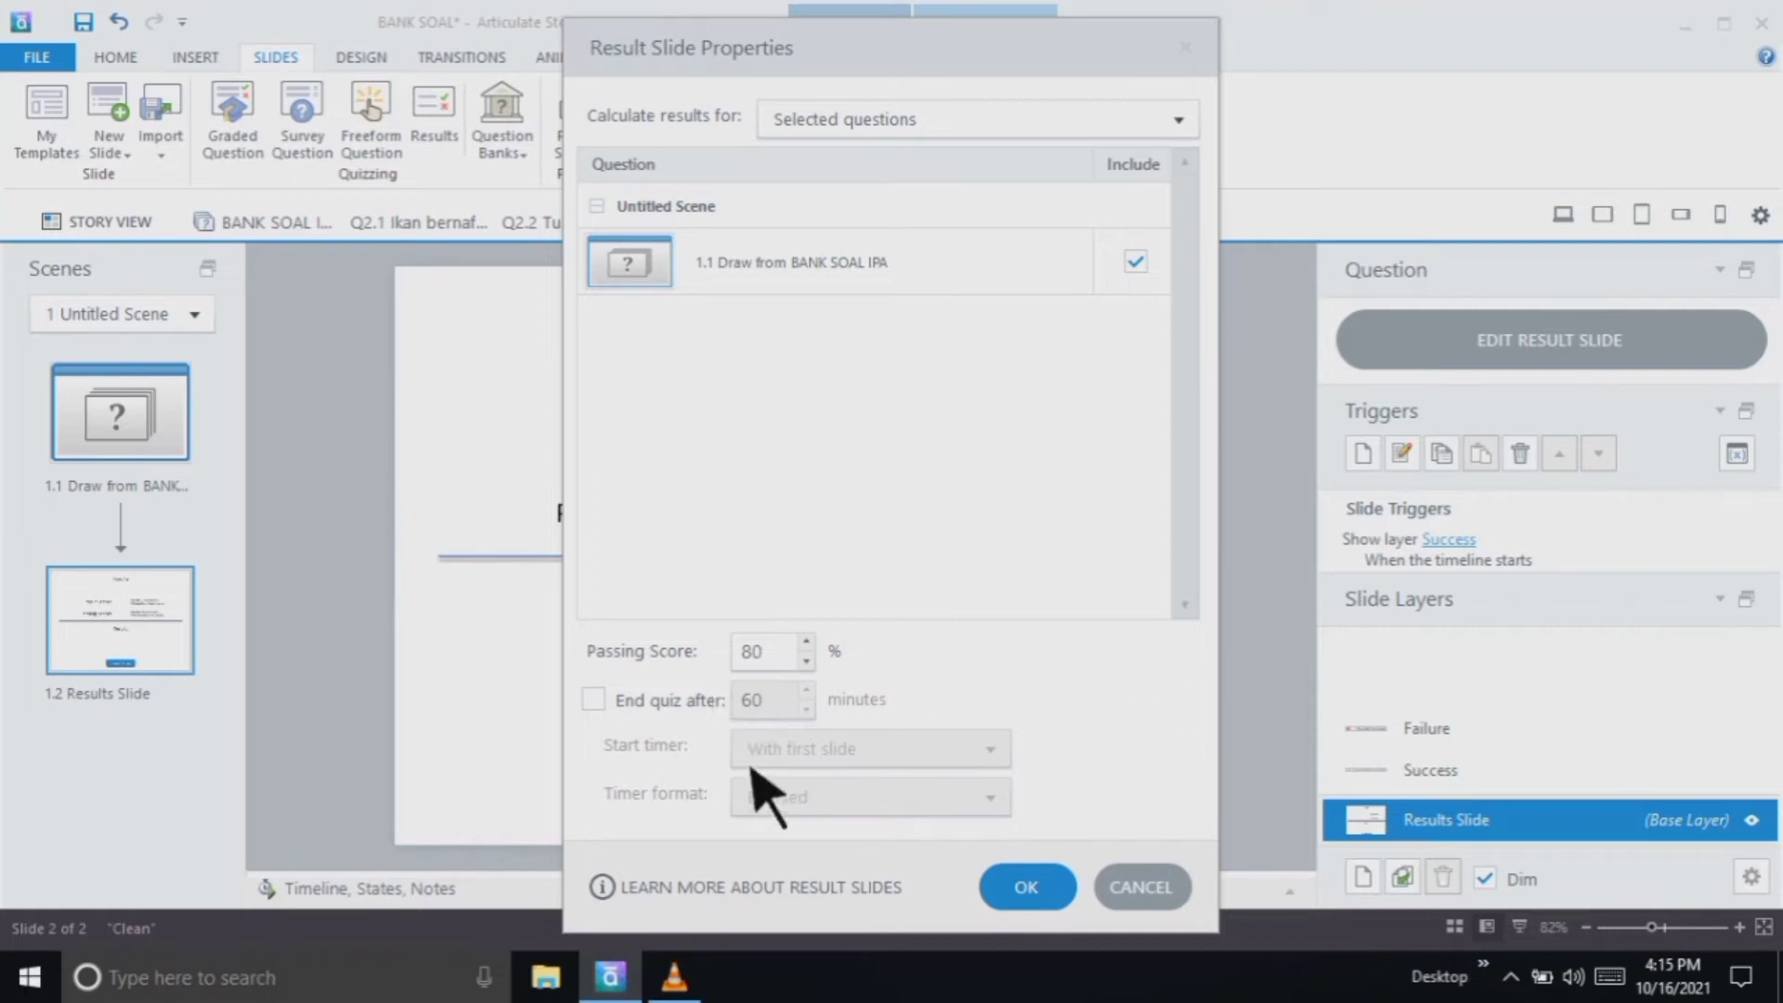
Enable the quiz time limit in the result slide properties and set it to 2 minutes
left_click(655, 705)
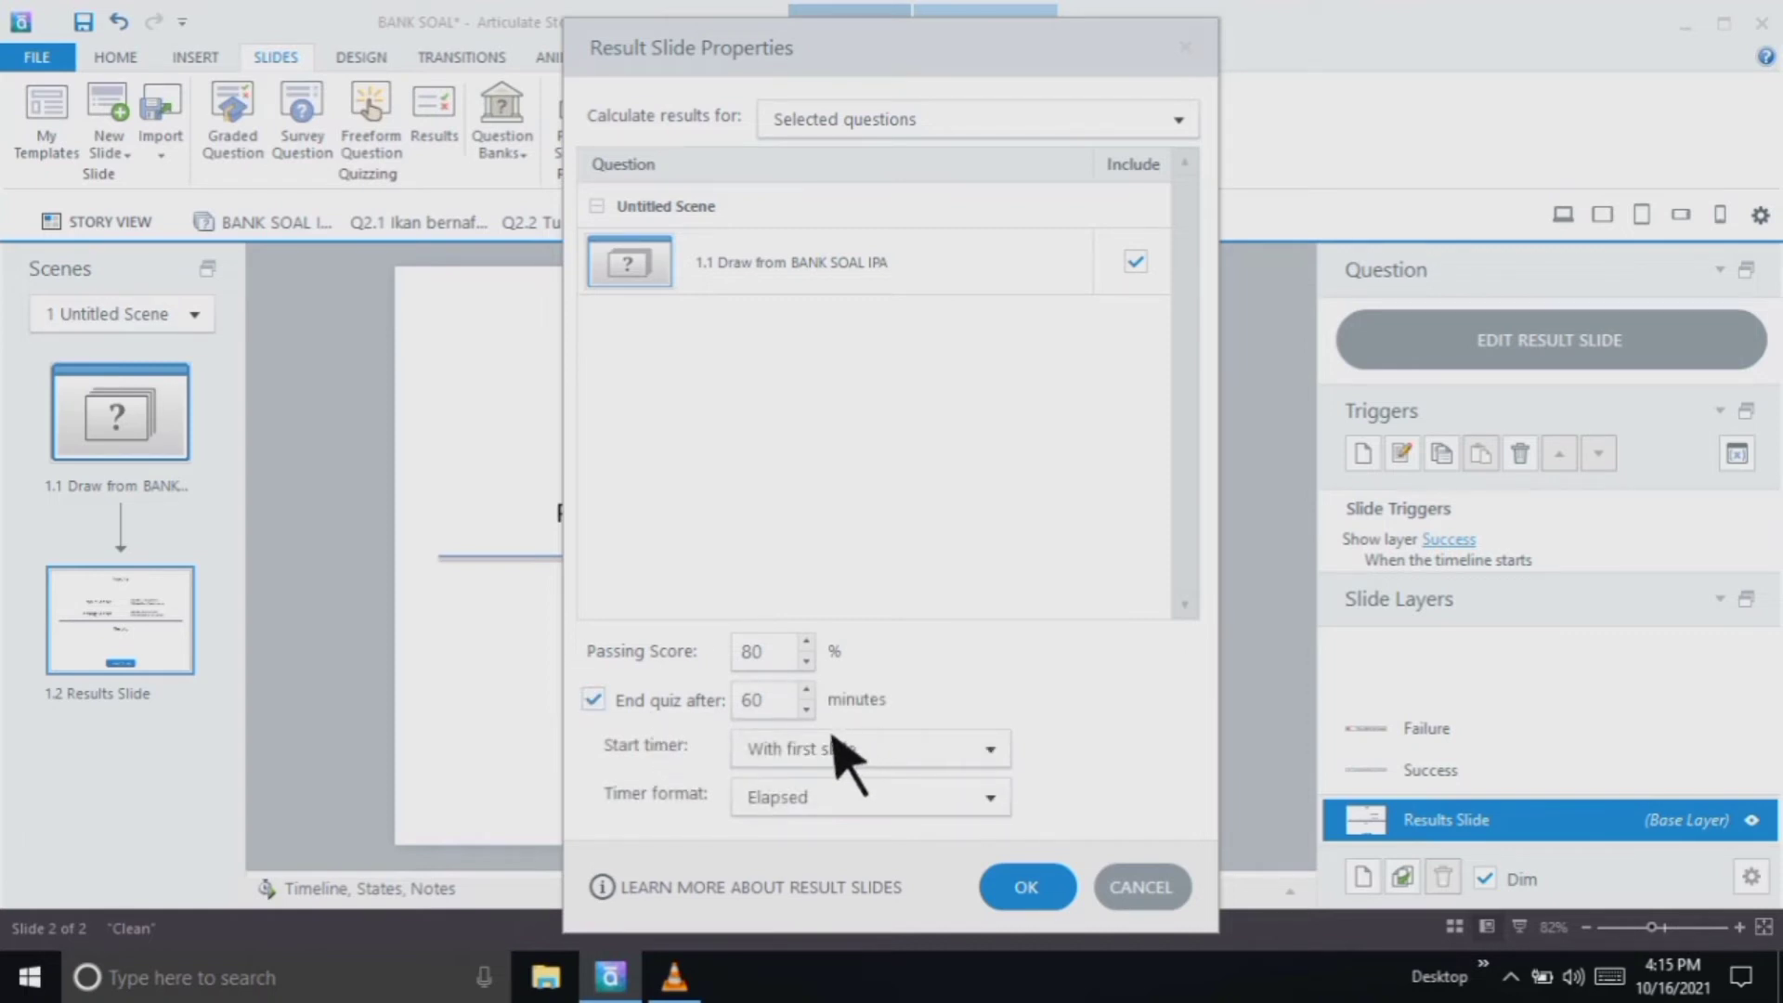
left_click(800, 715)
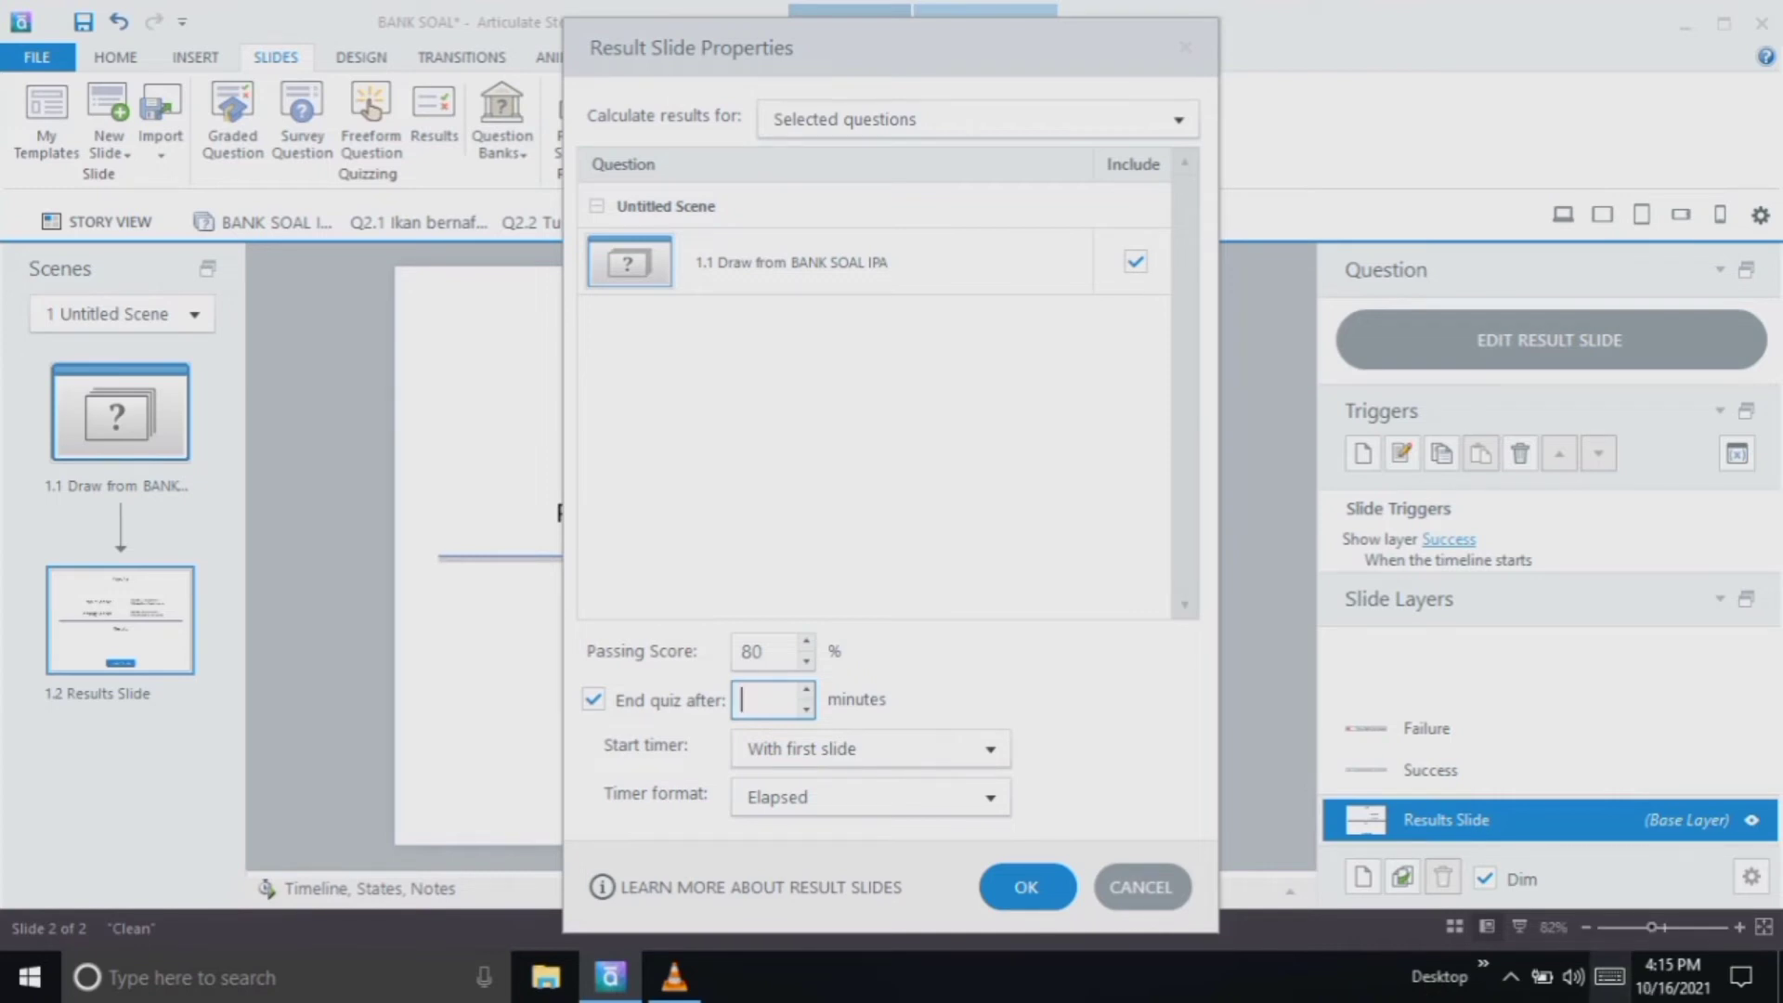
left_click(1610, 977)
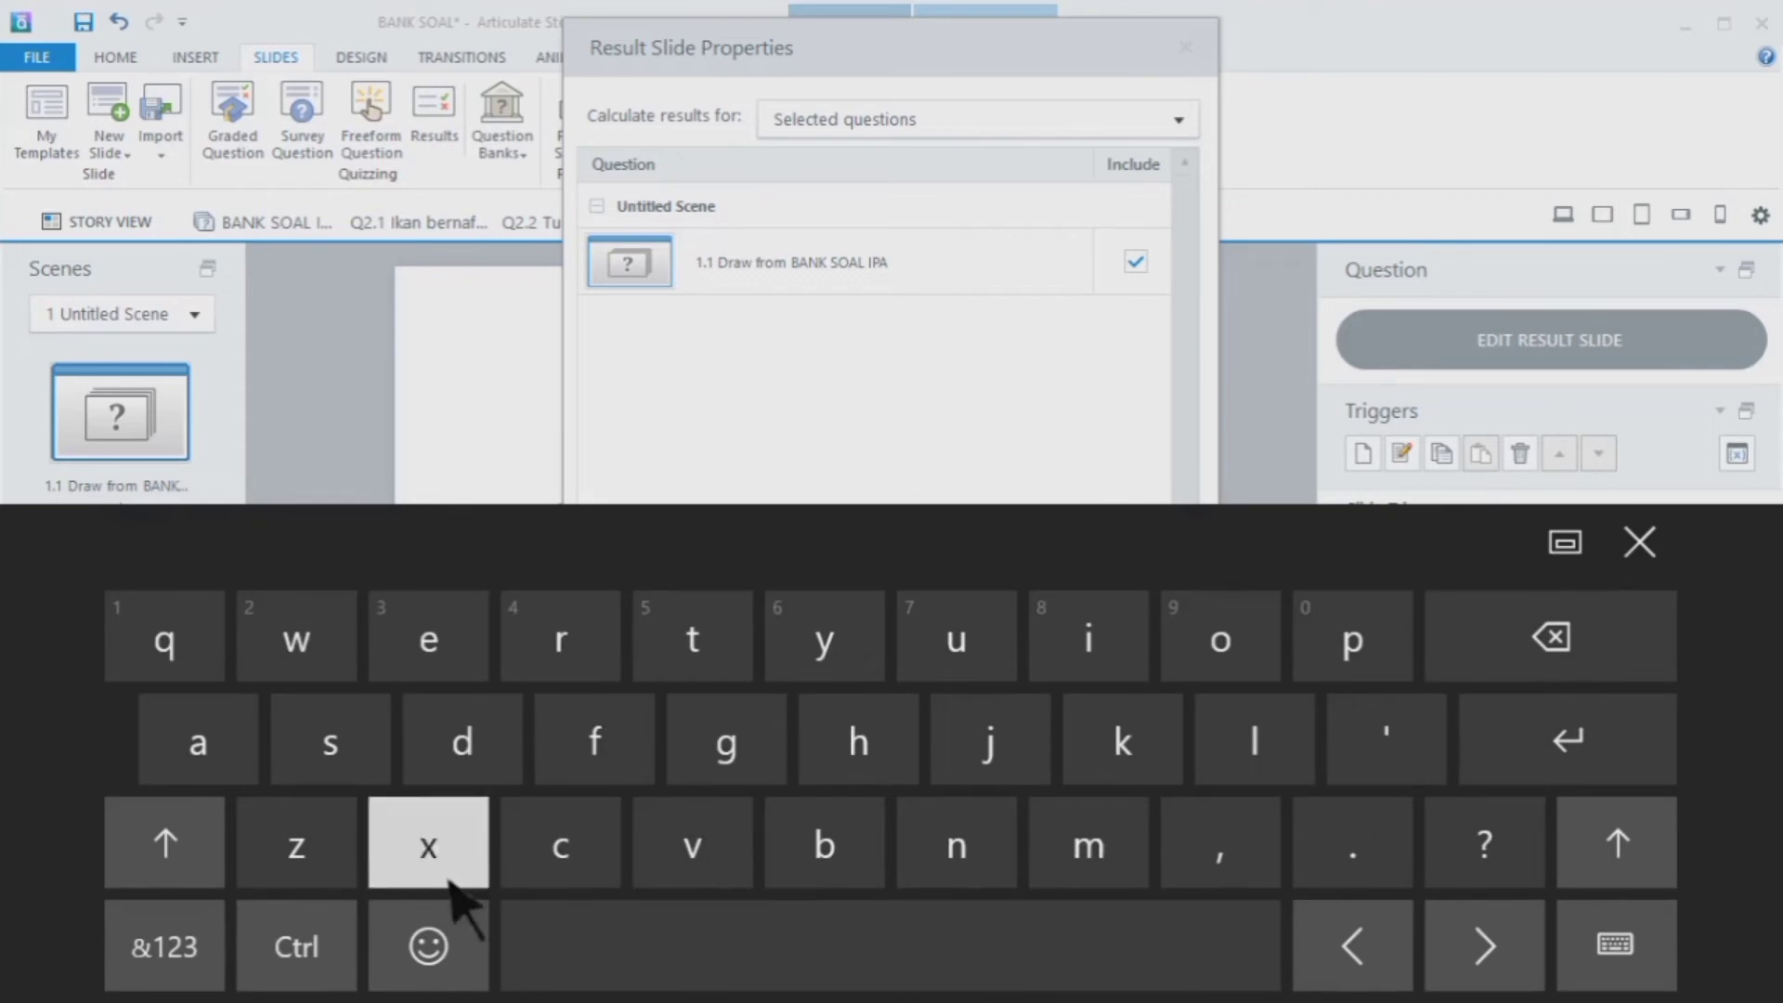
left_click(176, 947)
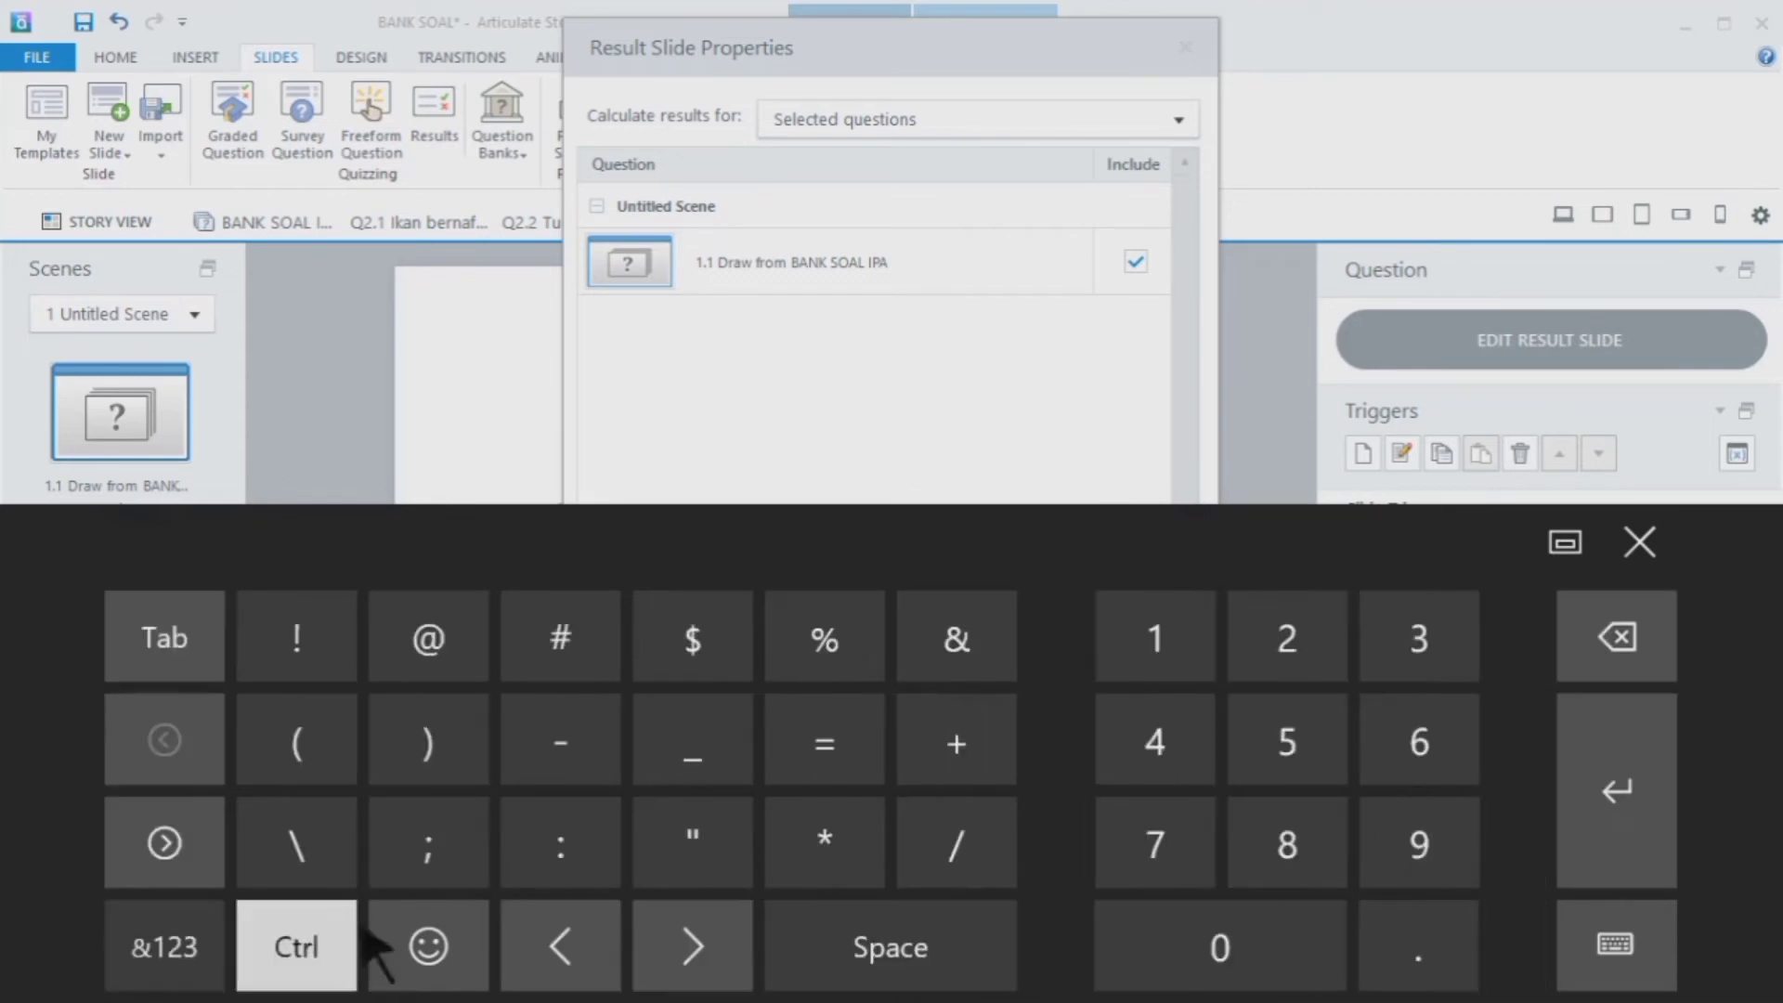
left_click(1317, 666)
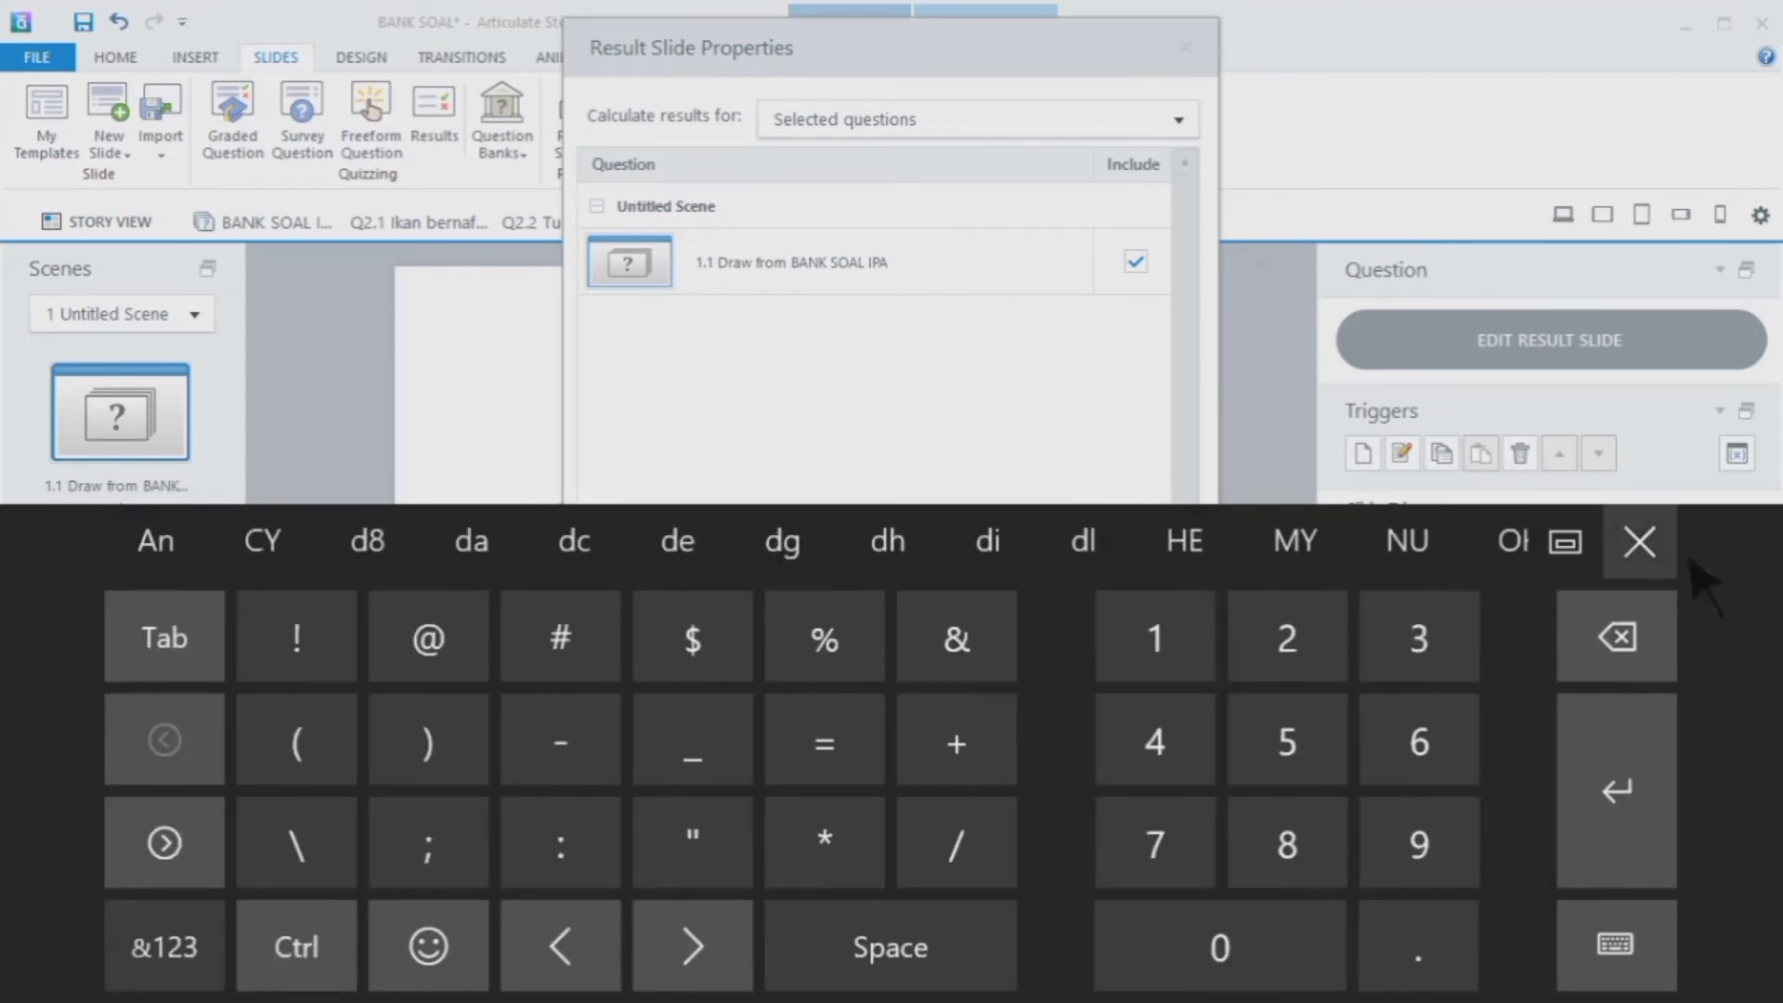
left_click(1640, 542)
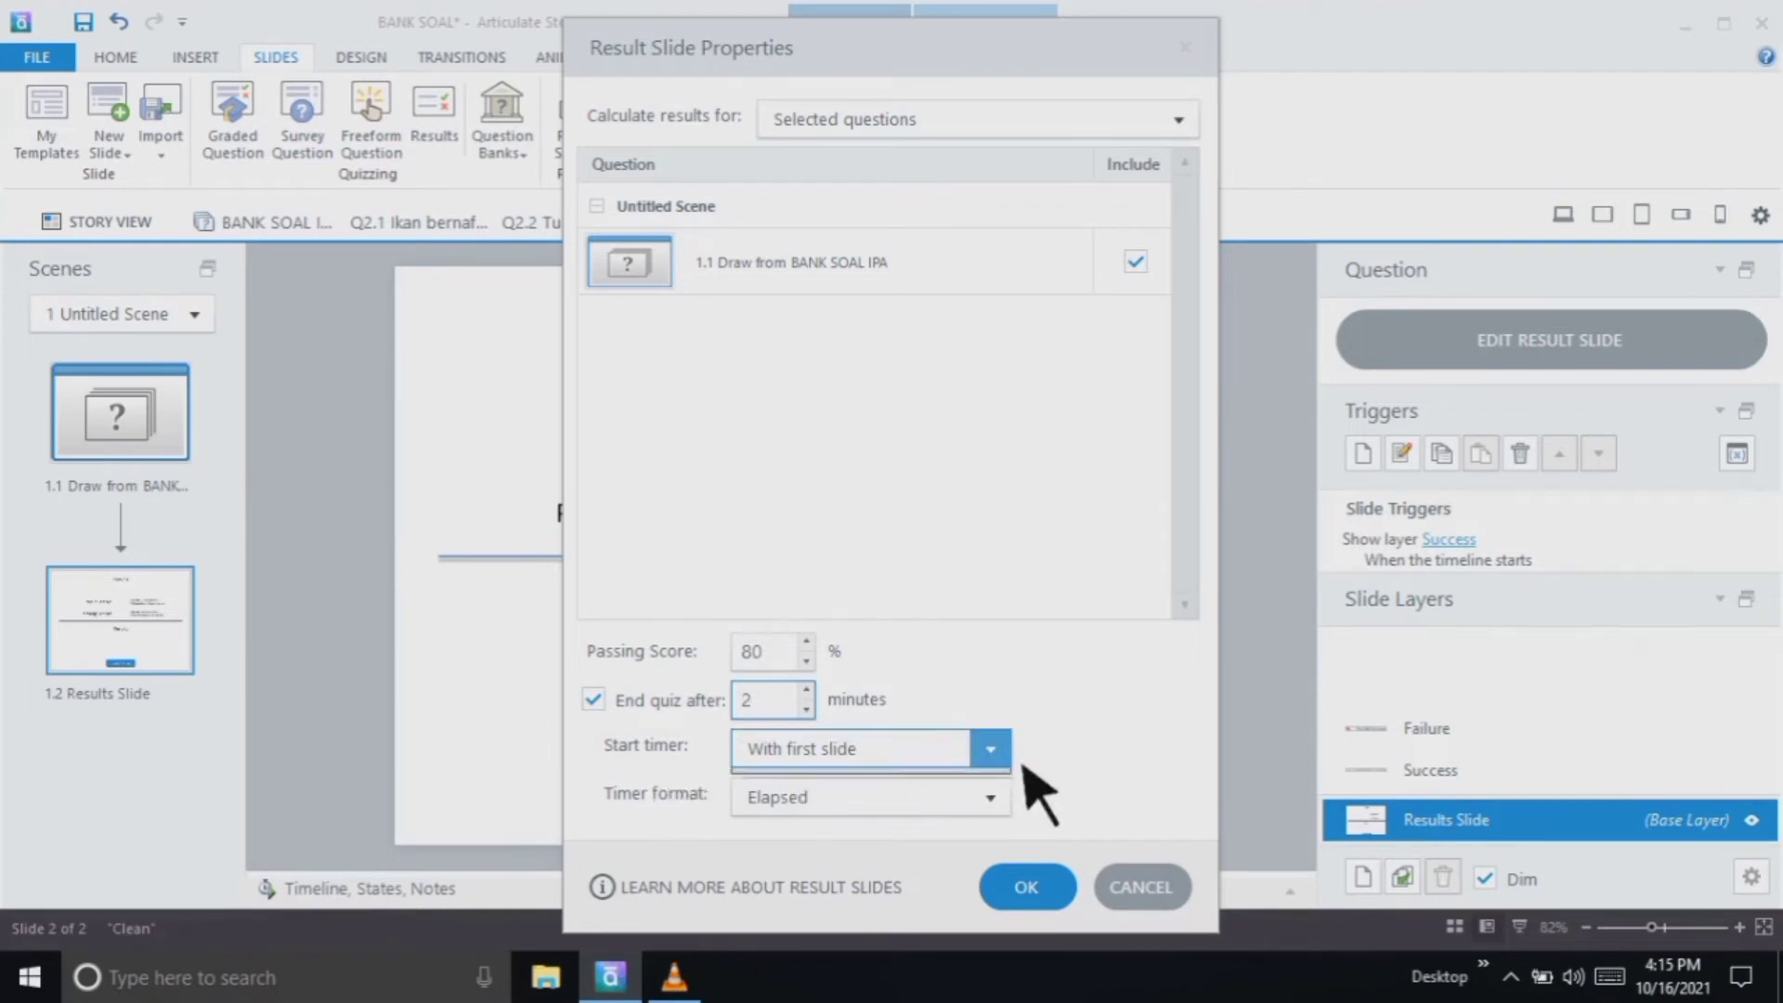
Start the quiz timer with the first question, set the timer format to Remaining, and apply the result slide properties
left_click(990, 750)
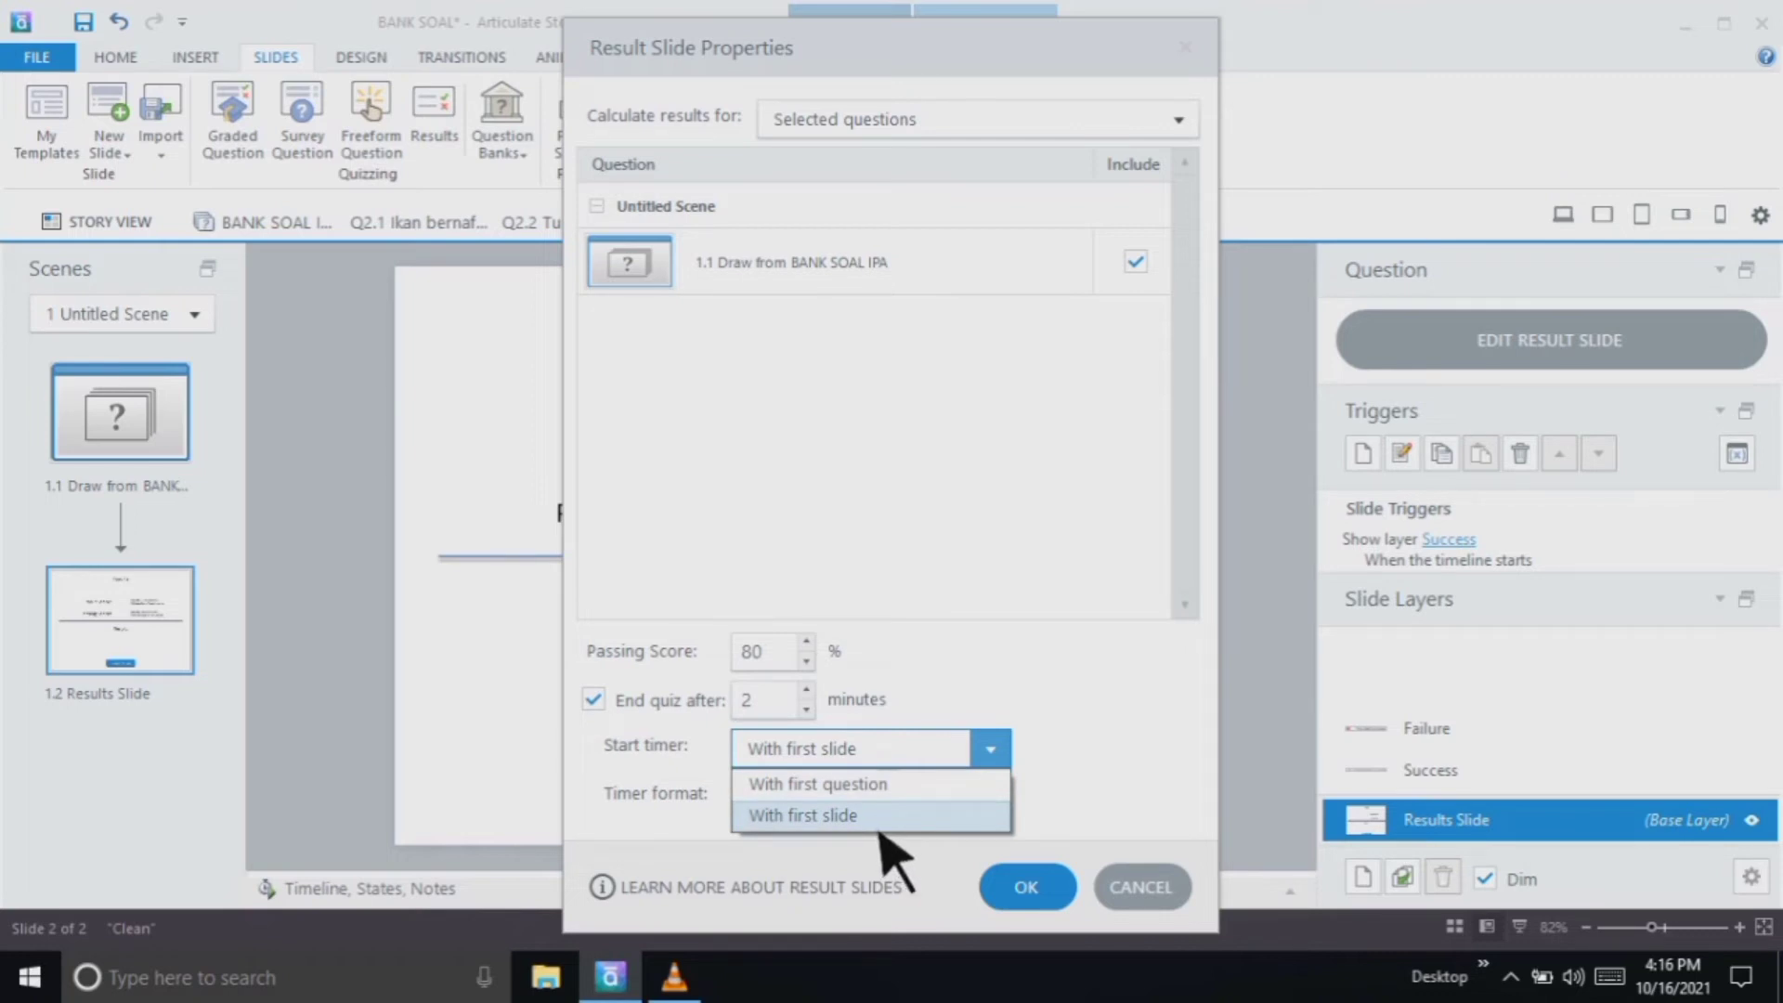
left_click(903, 789)
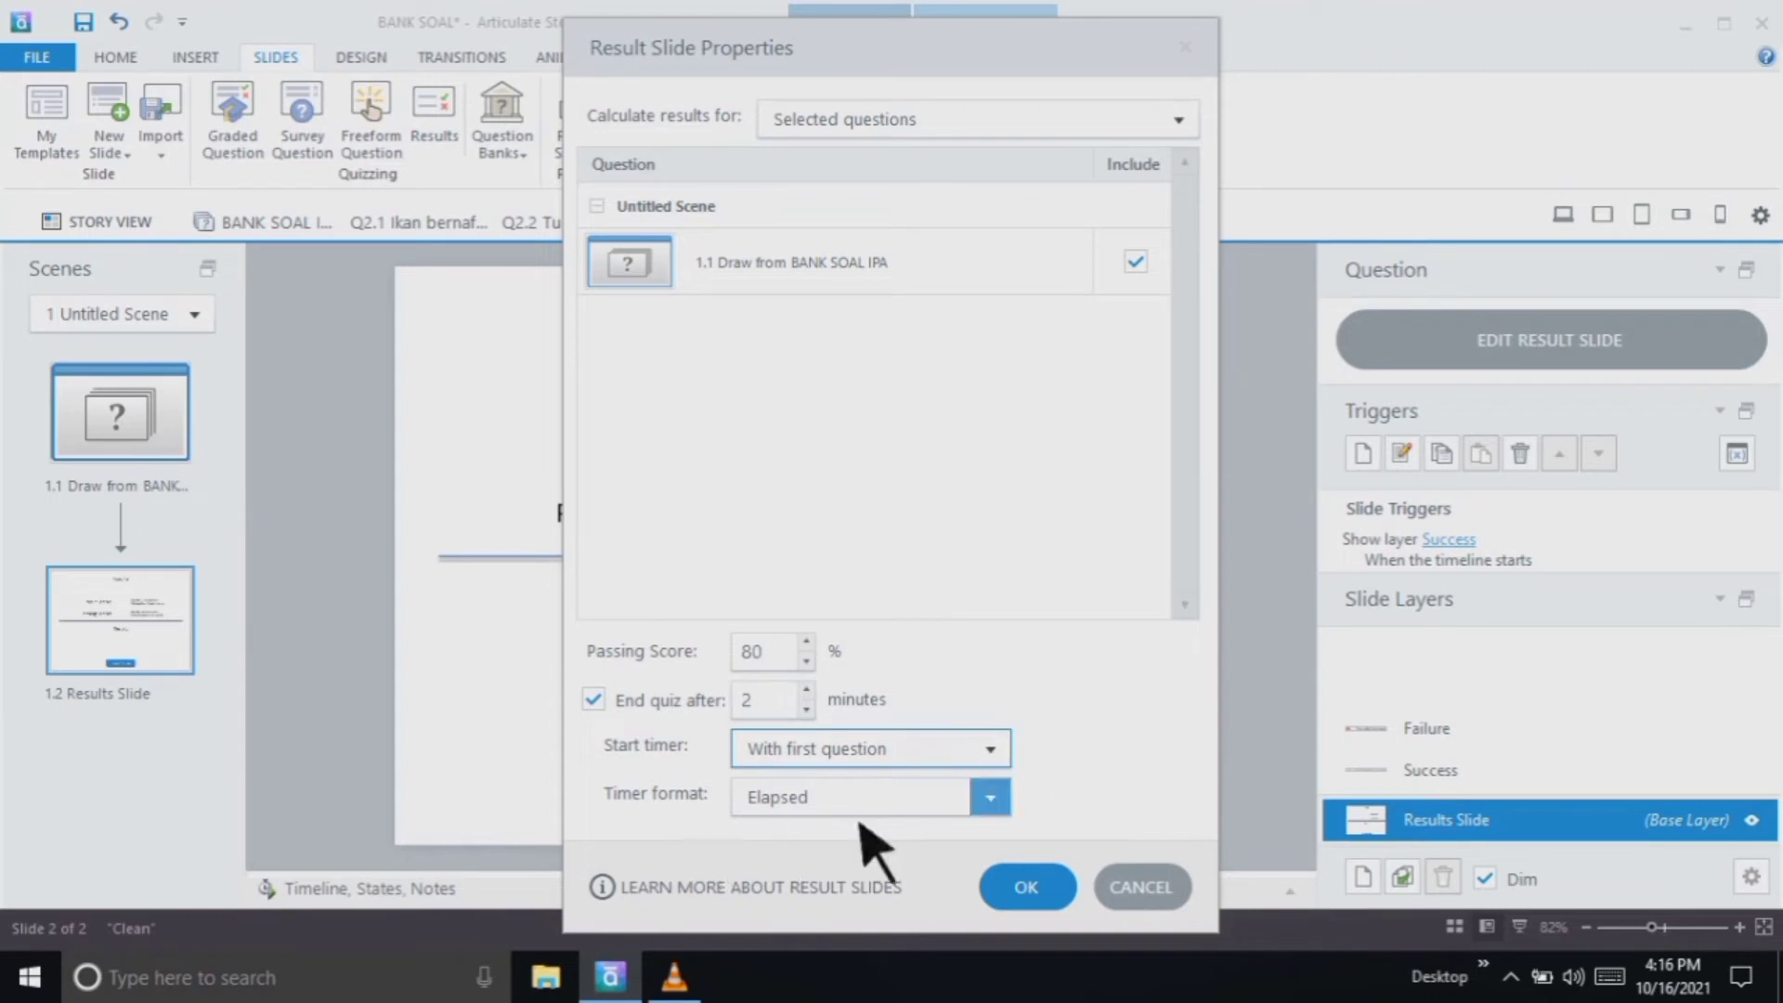
left_click(987, 800)
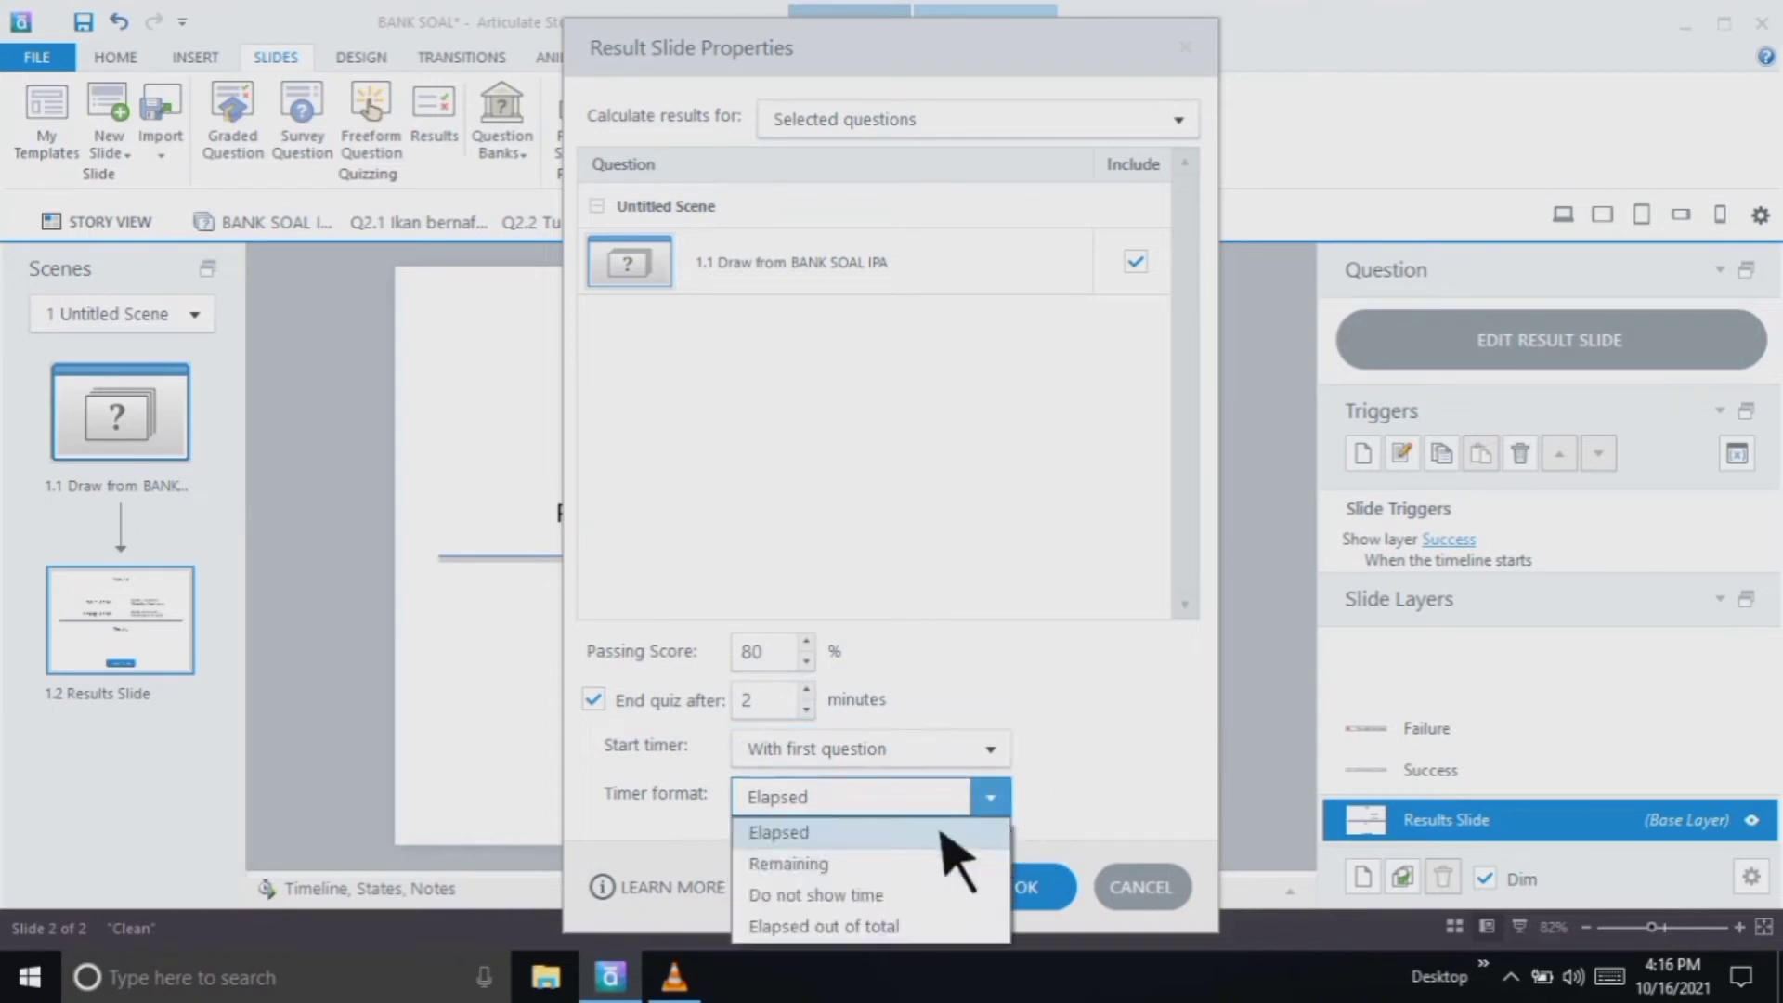
left_click(847, 868)
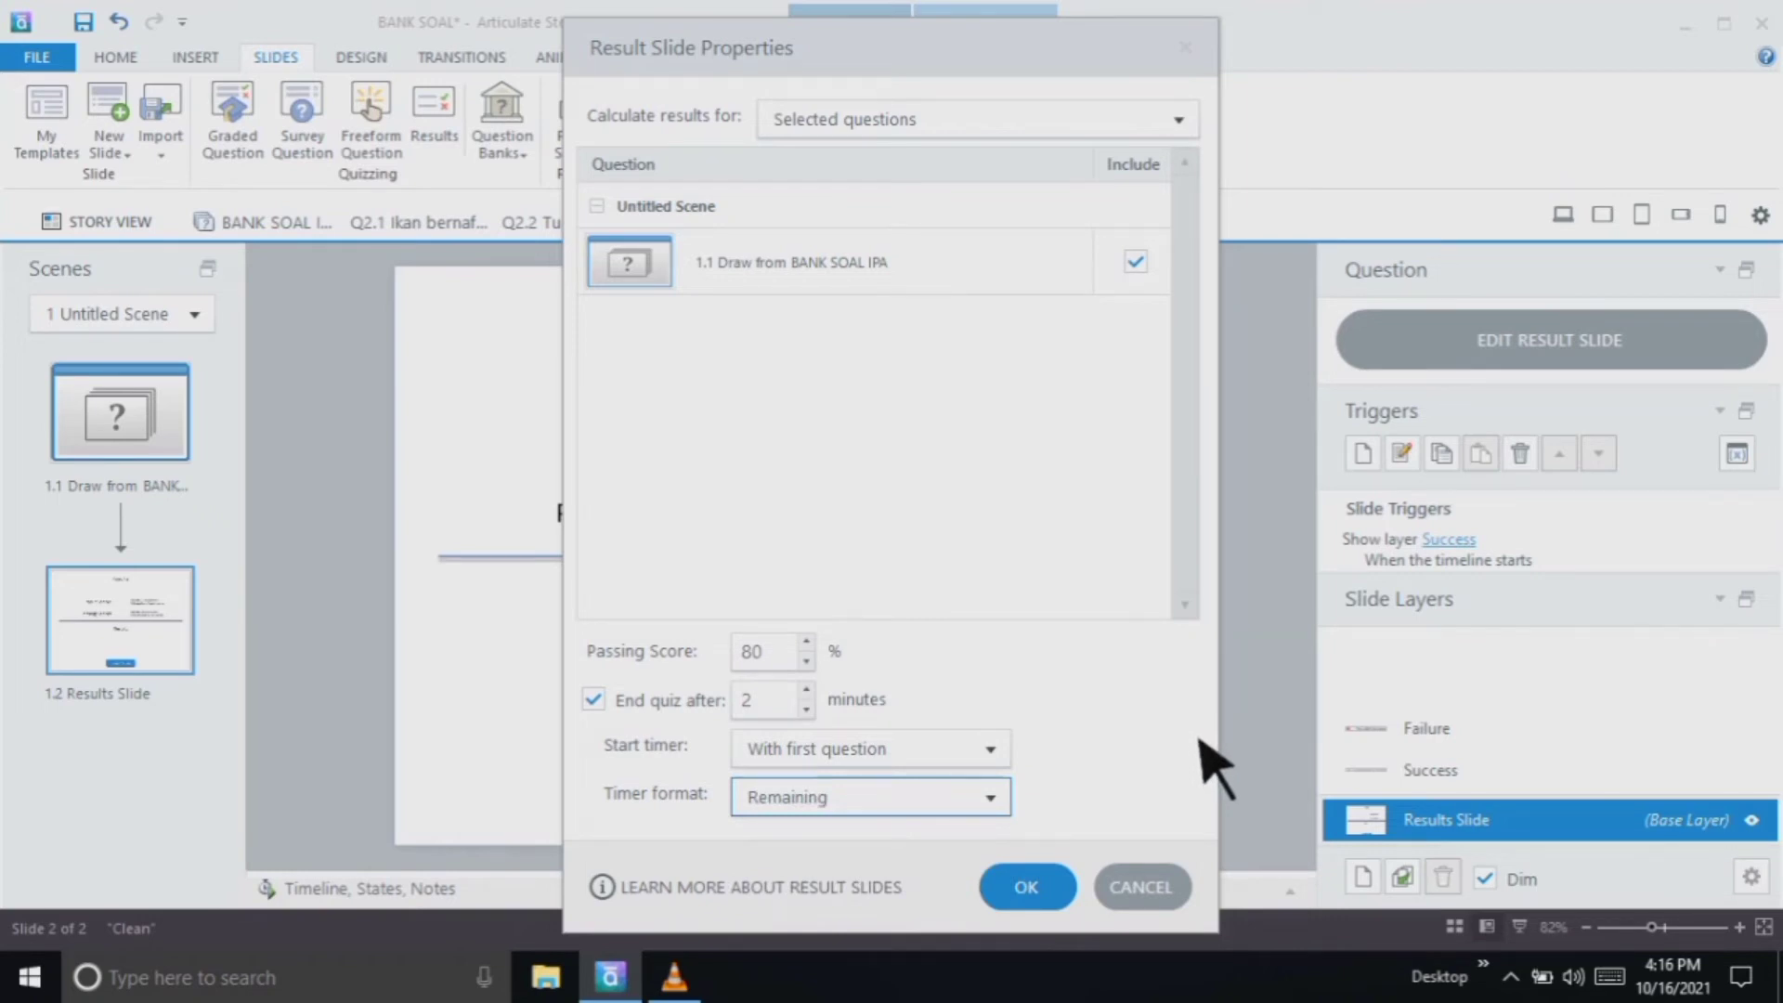
left_click(1068, 903)
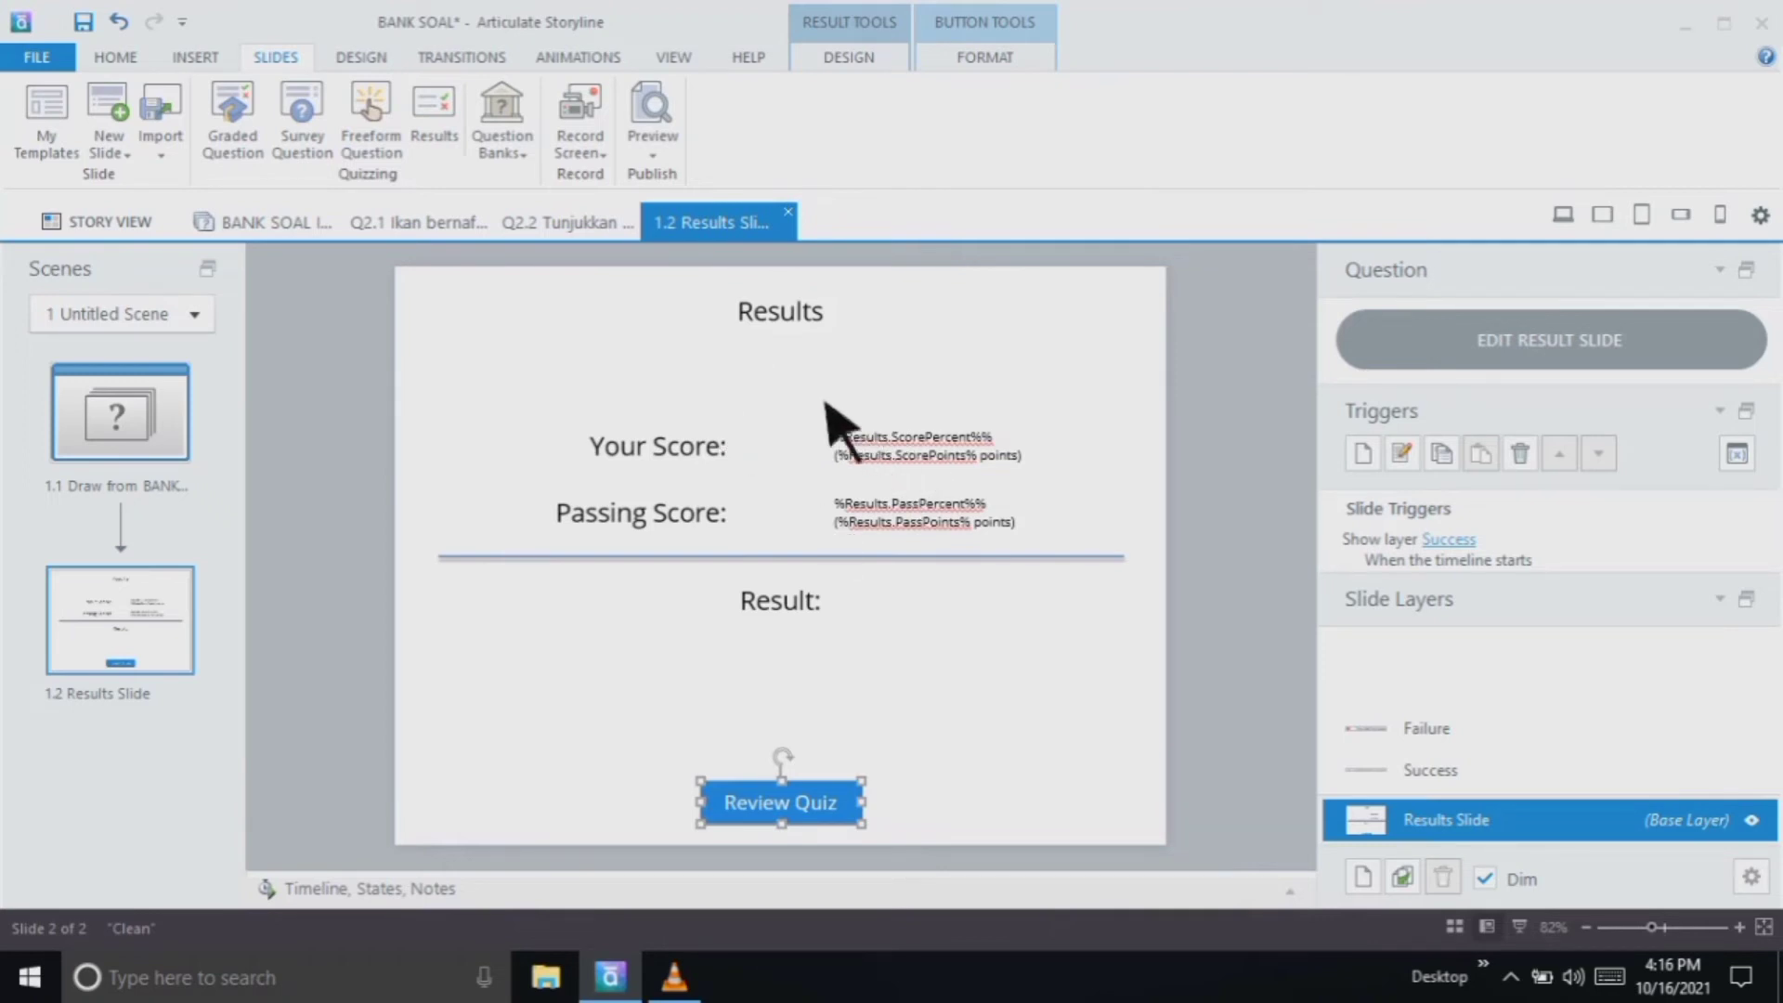
Replace the result slide's title with "Rekap Nilai" and shift it slightly left to center it on the slide
left_click(830, 316)
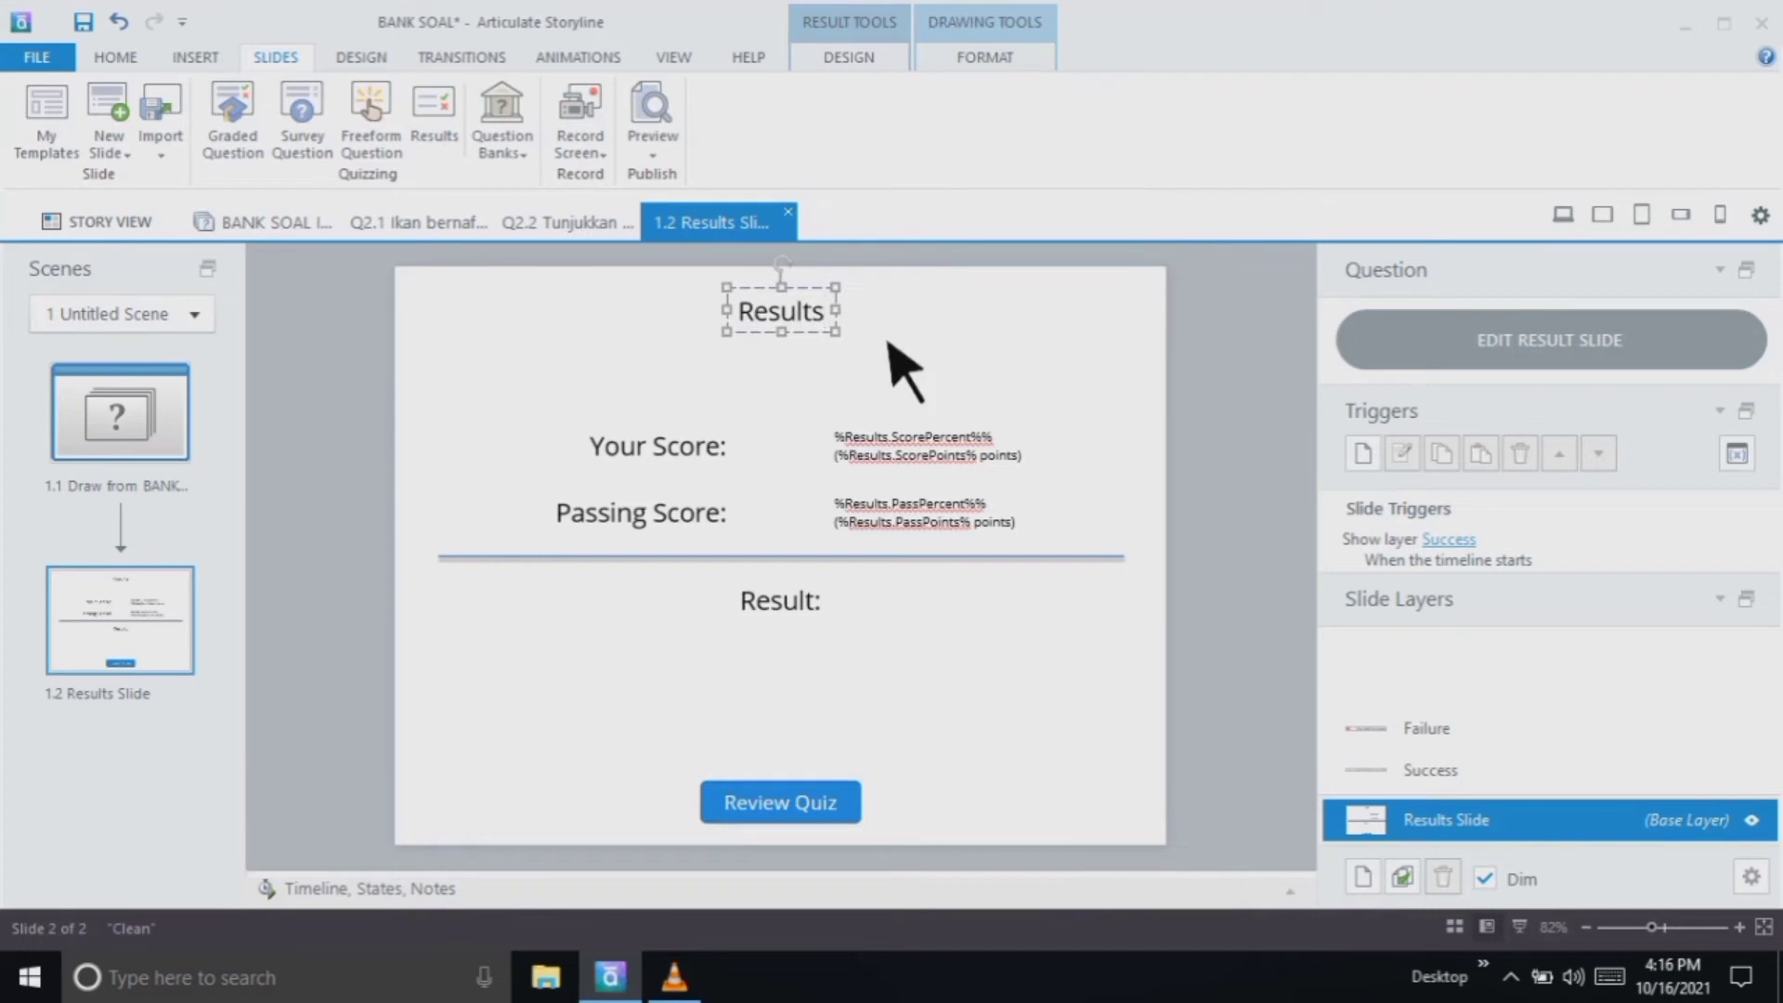
key("BackSpace")
key("BackSpace")
key("BackSpace")
key("BackSpace")
key("BackSpace")
key("BackSpace")
key("BackSpace")
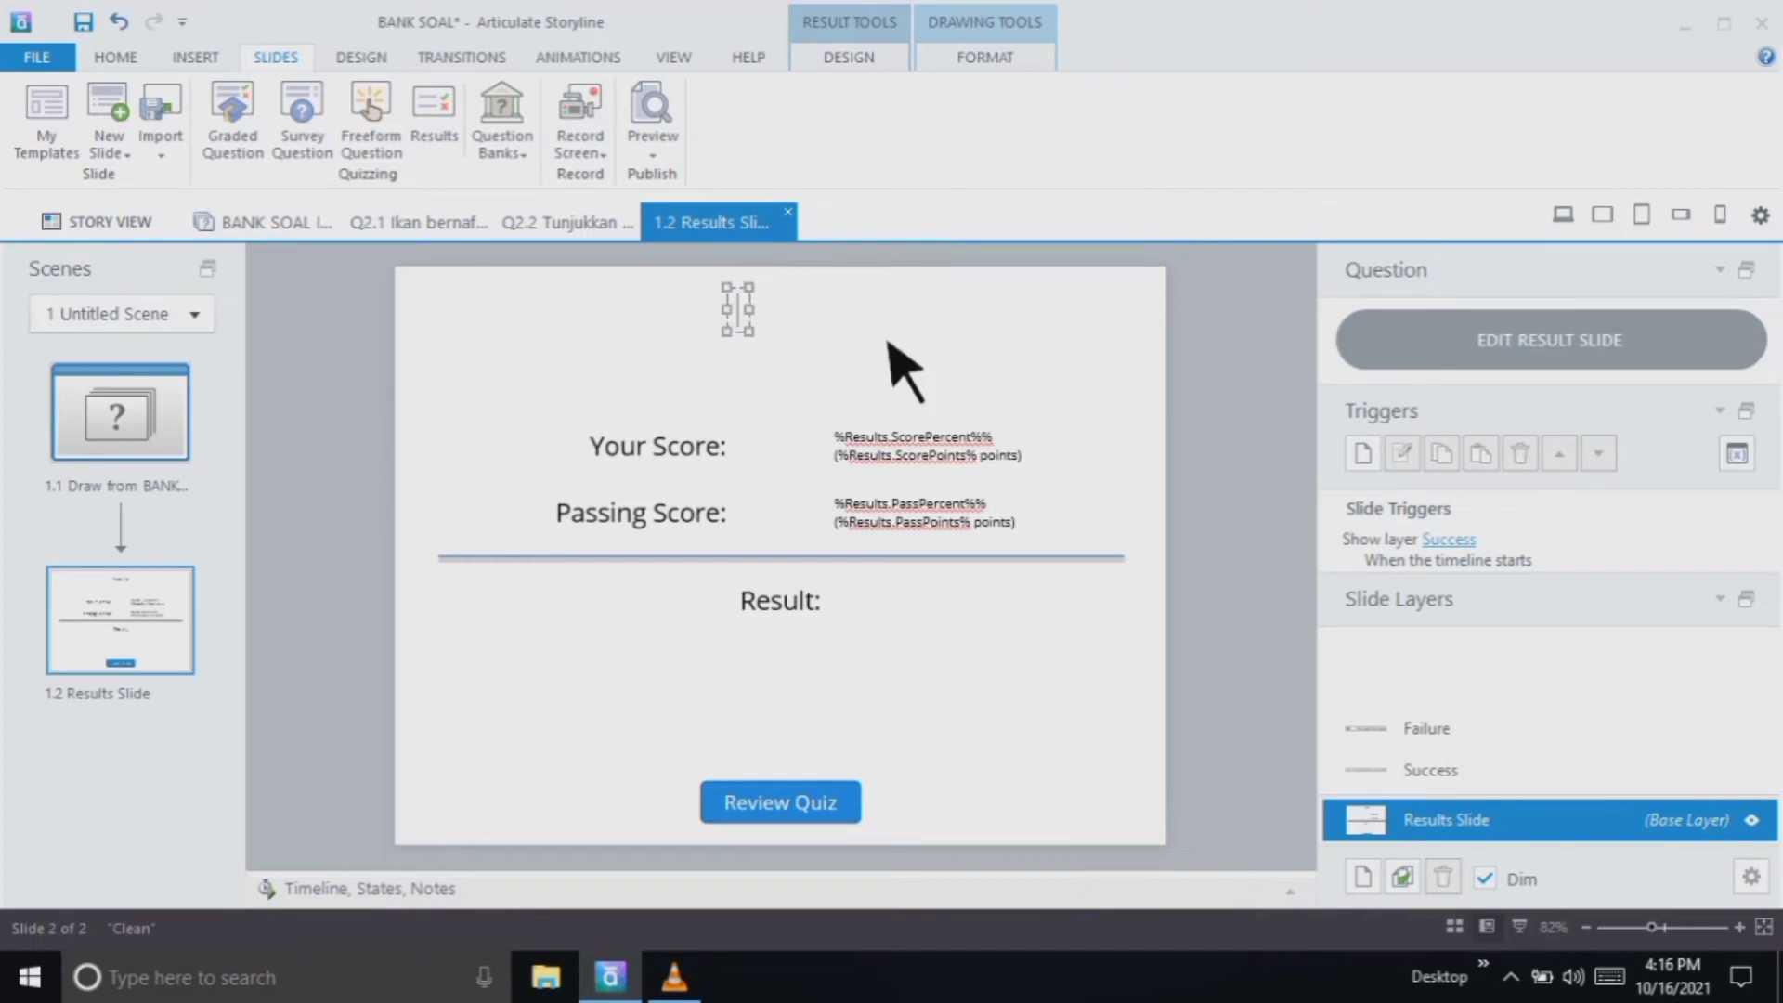
type("Rekap")
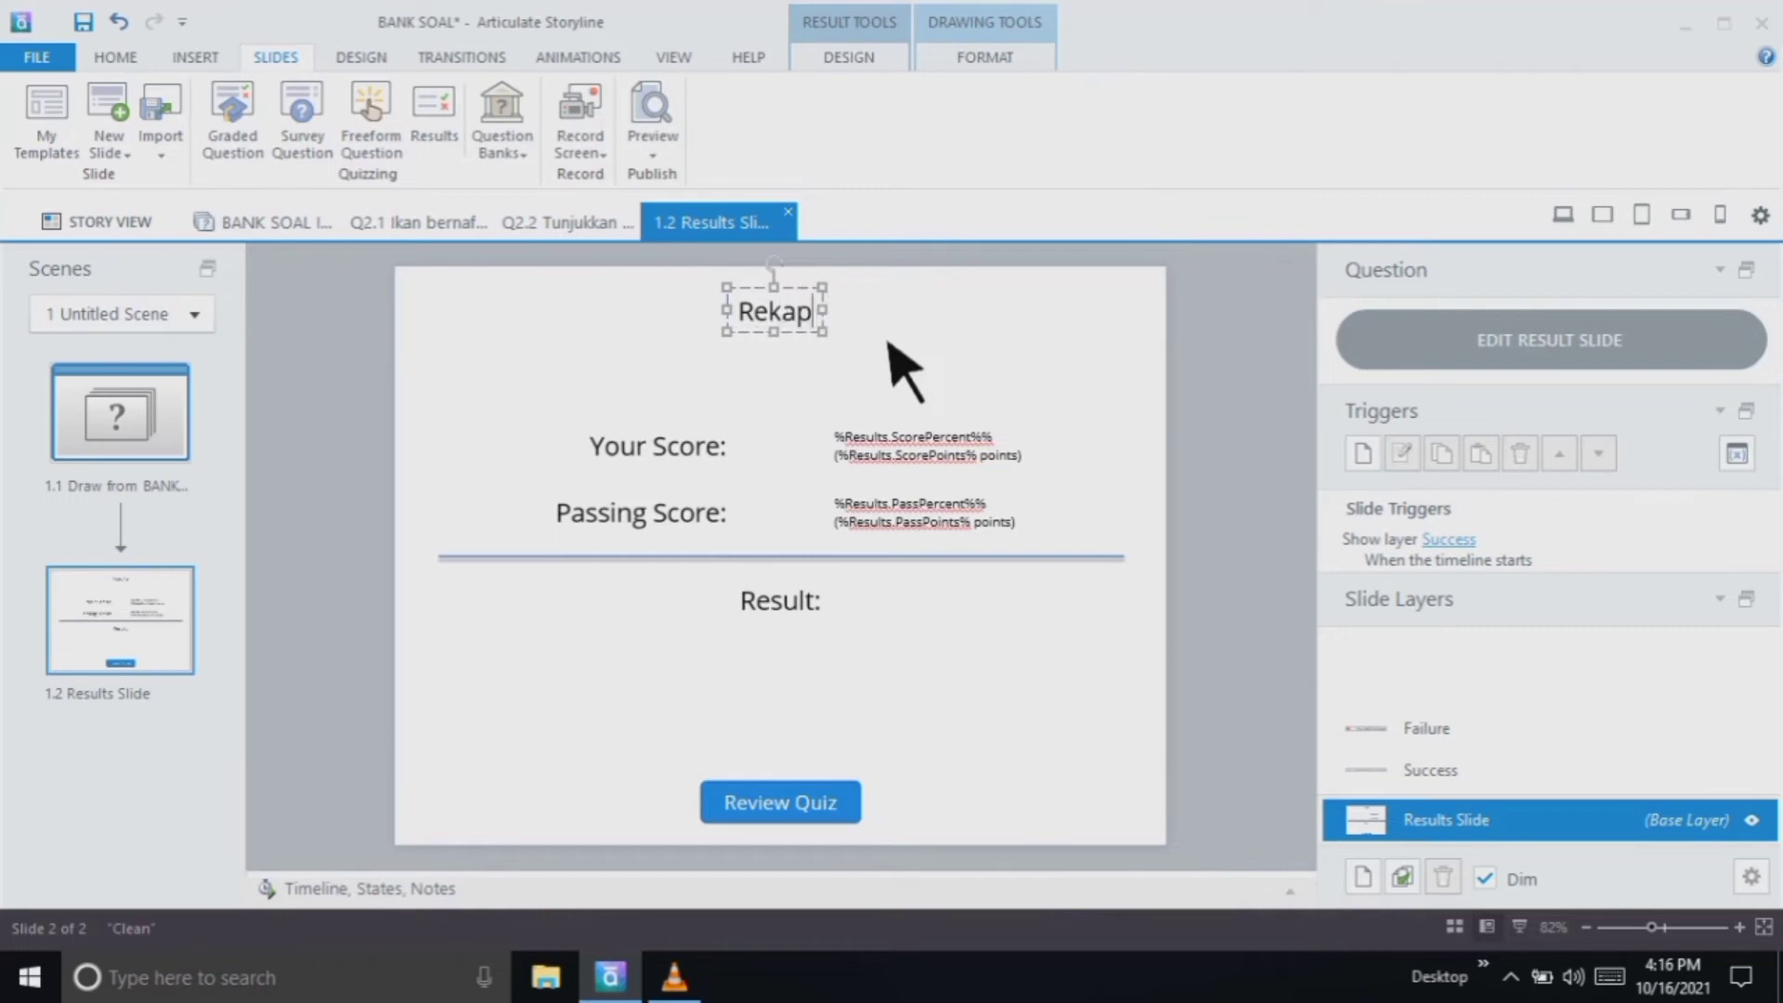
type(" Nilai")
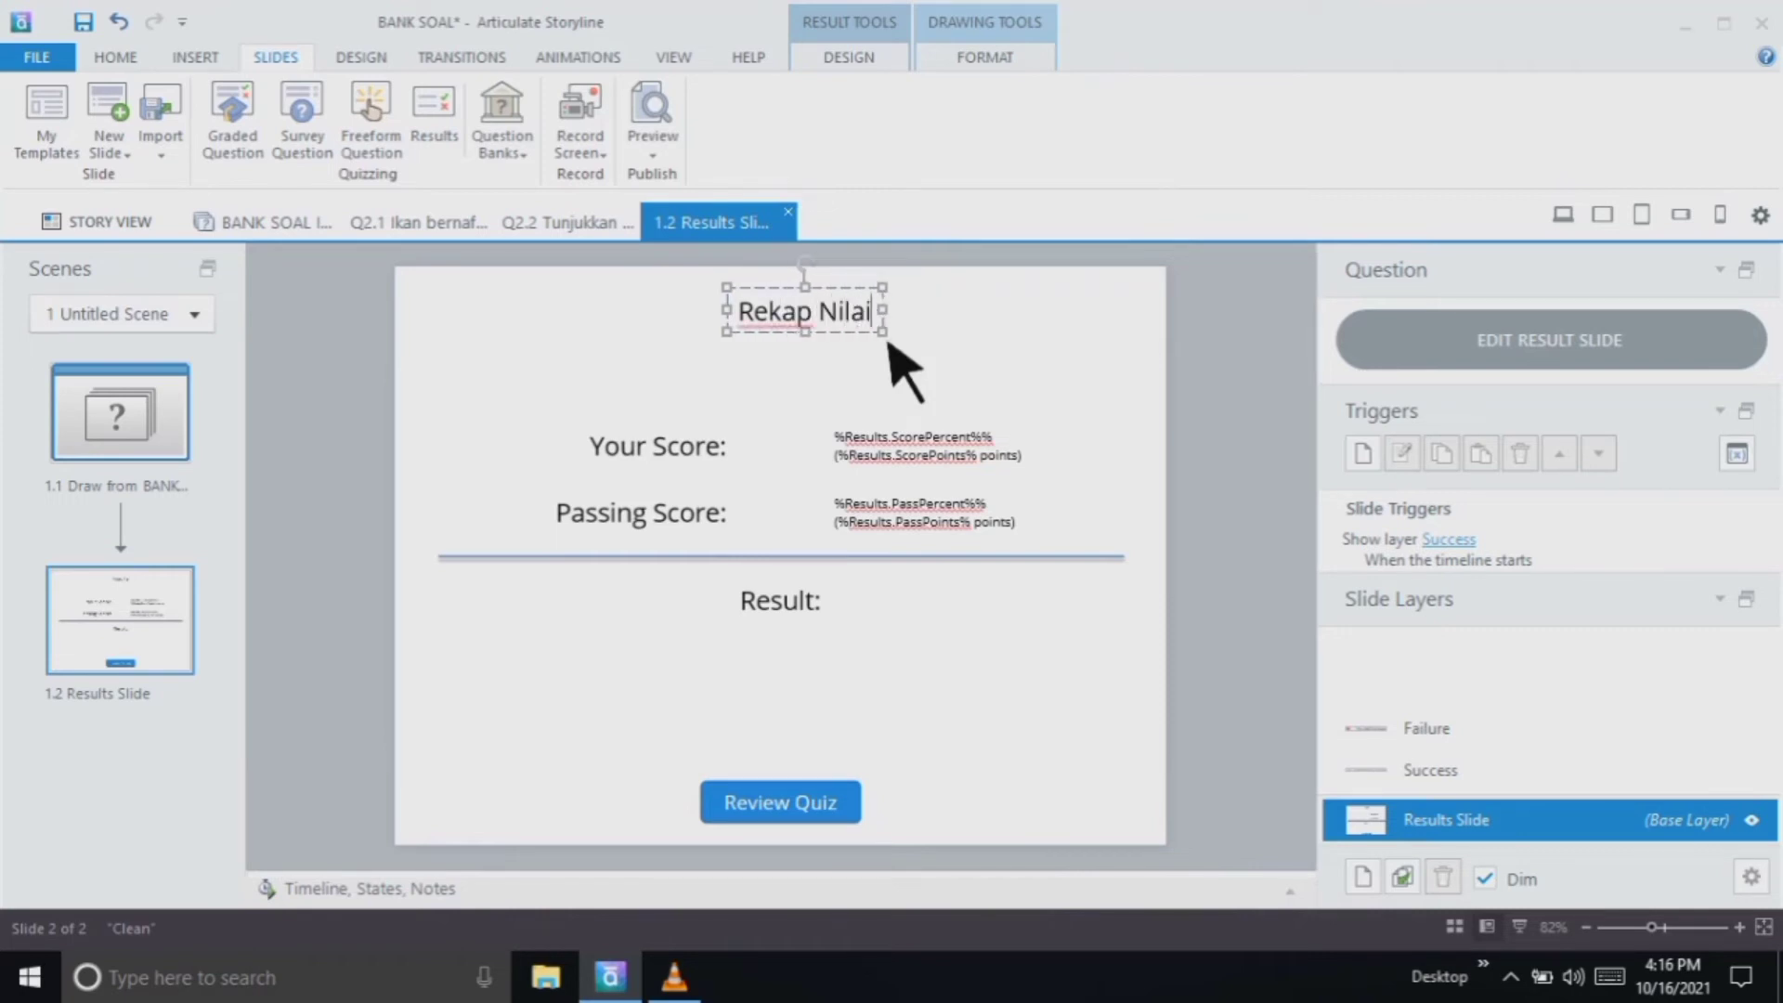
left_click(1004, 337)
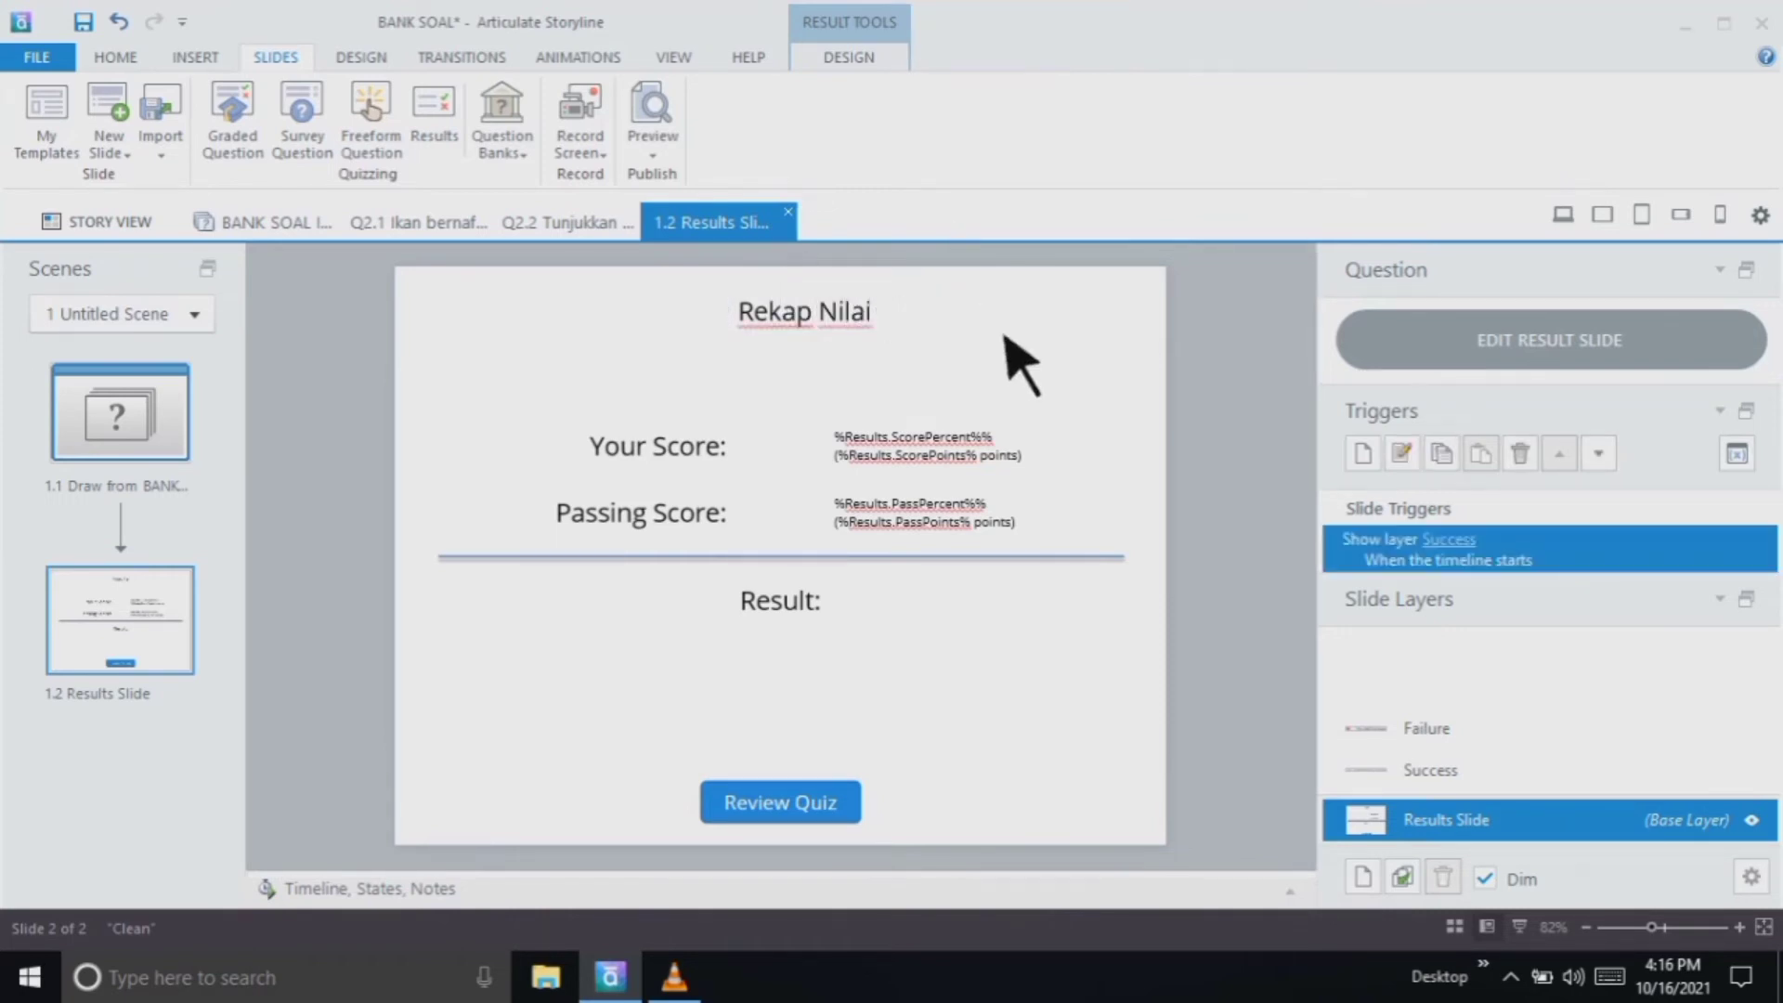
left_click(858, 315)
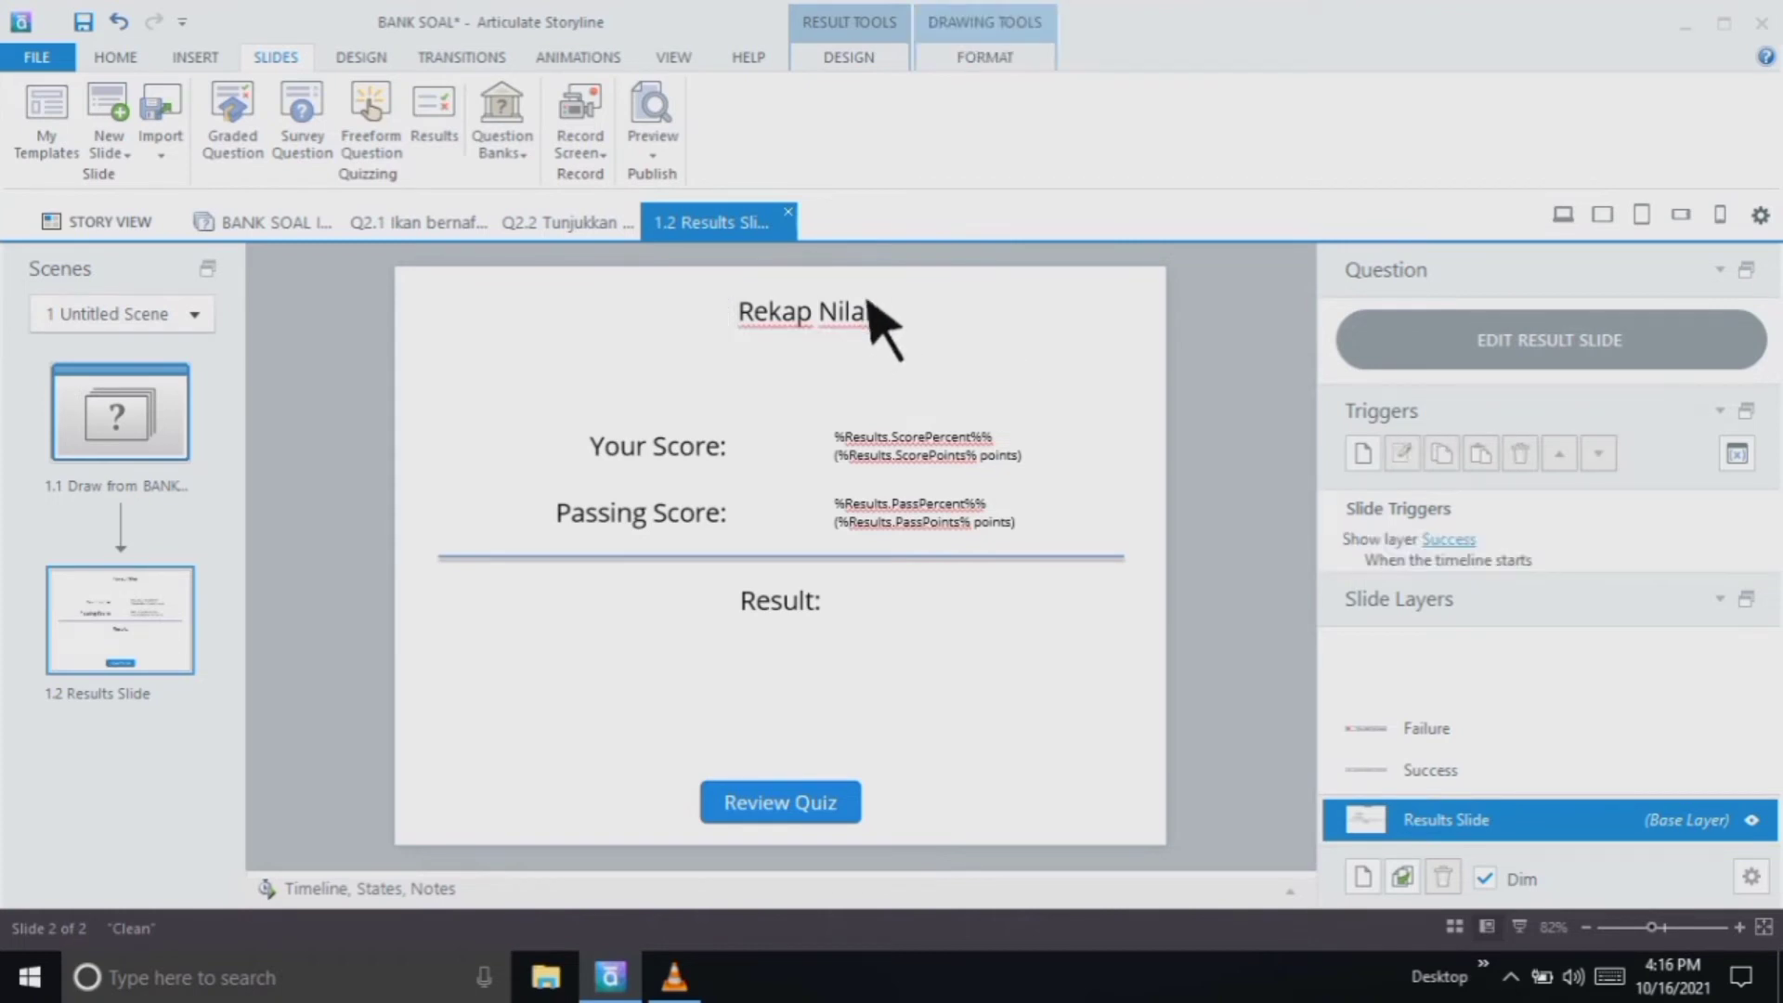
left_click_drag(864, 326, 849, 327)
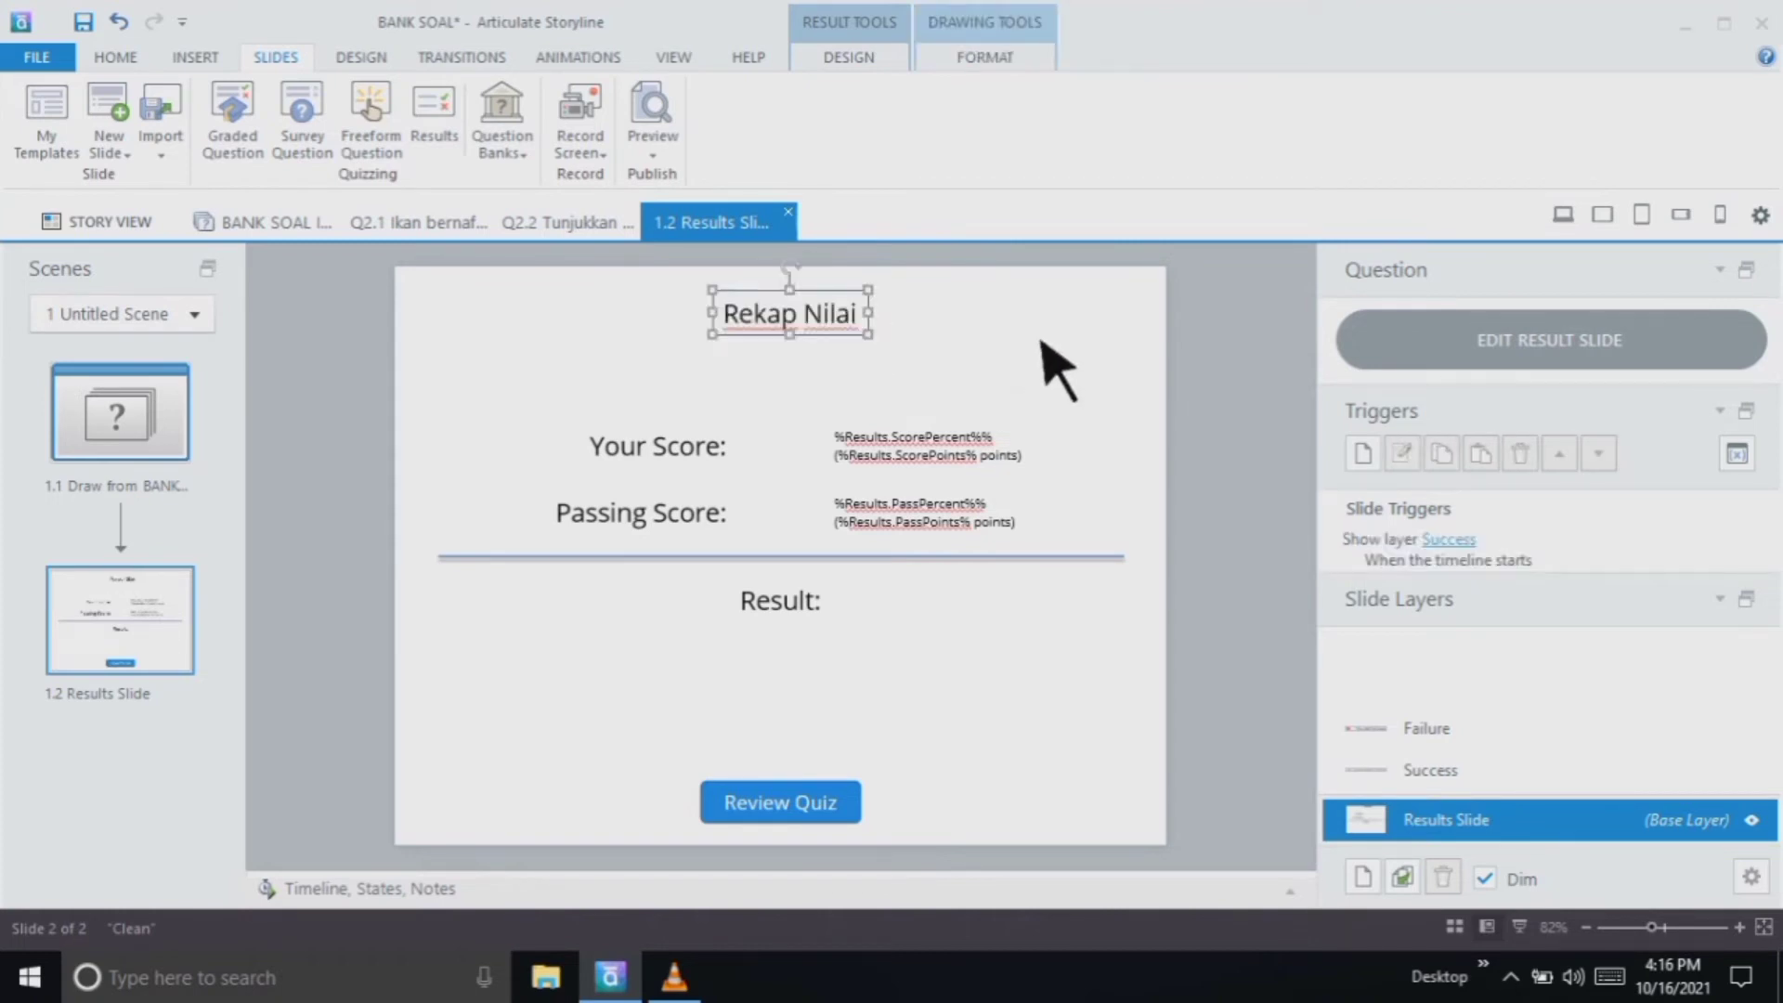
Change the "Your Score:" label on the result slide to "Nilai Kamu :"
left_click(743, 460)
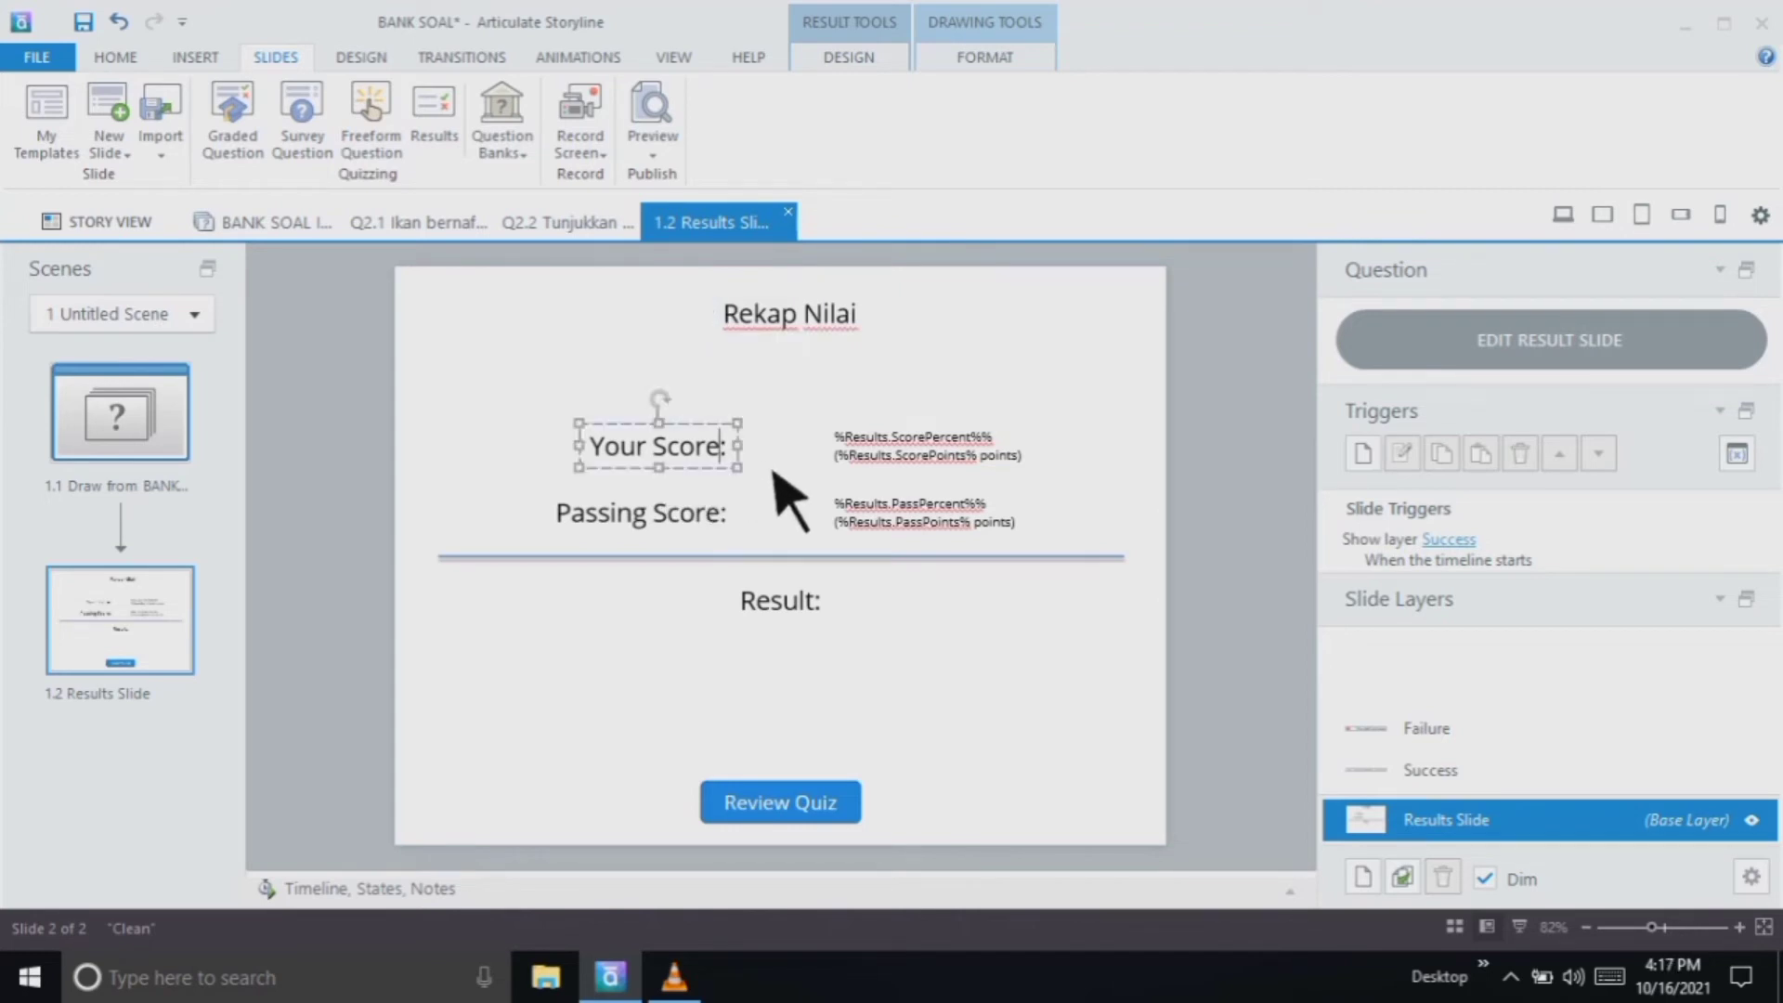
key("BackSpace")
key("BackSpace")
key("BackSpace")
key("BackSpace")
key("BackSpace")
key("BackSpace")
key("BackSpace")
key("BackSpace")
key("BackSpace")
key("BackSpace")
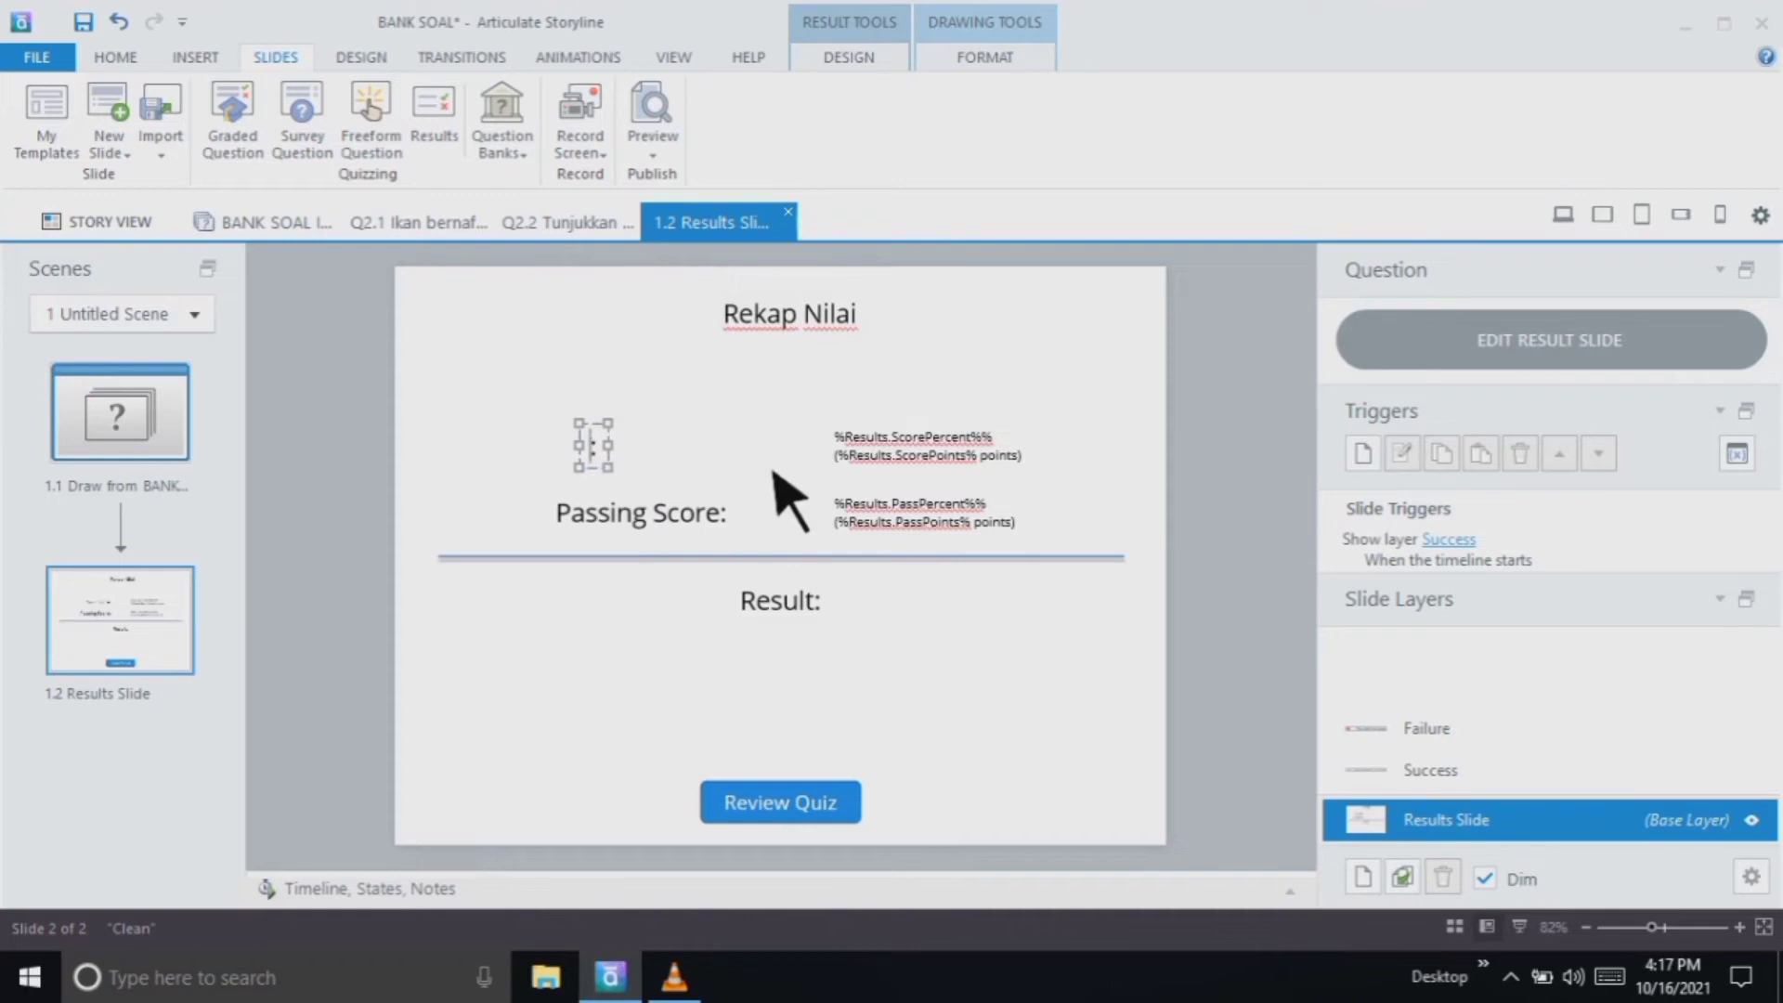
type("Nilai ")
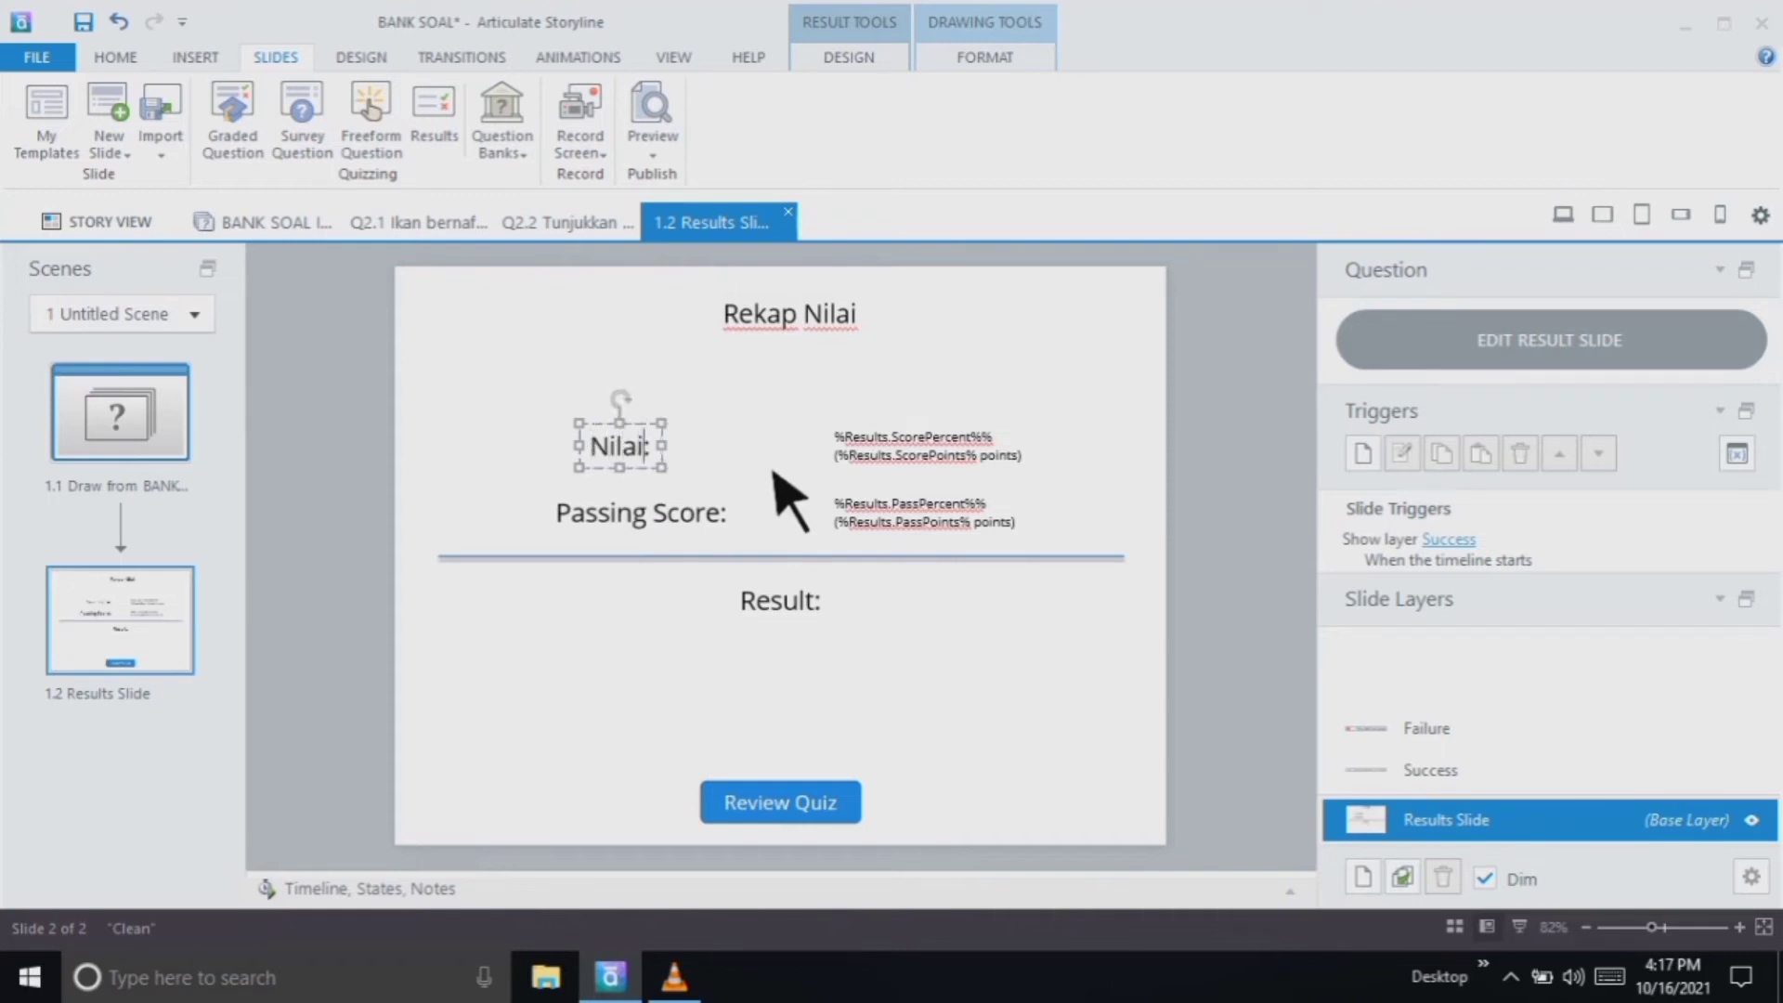
type("Kamu")
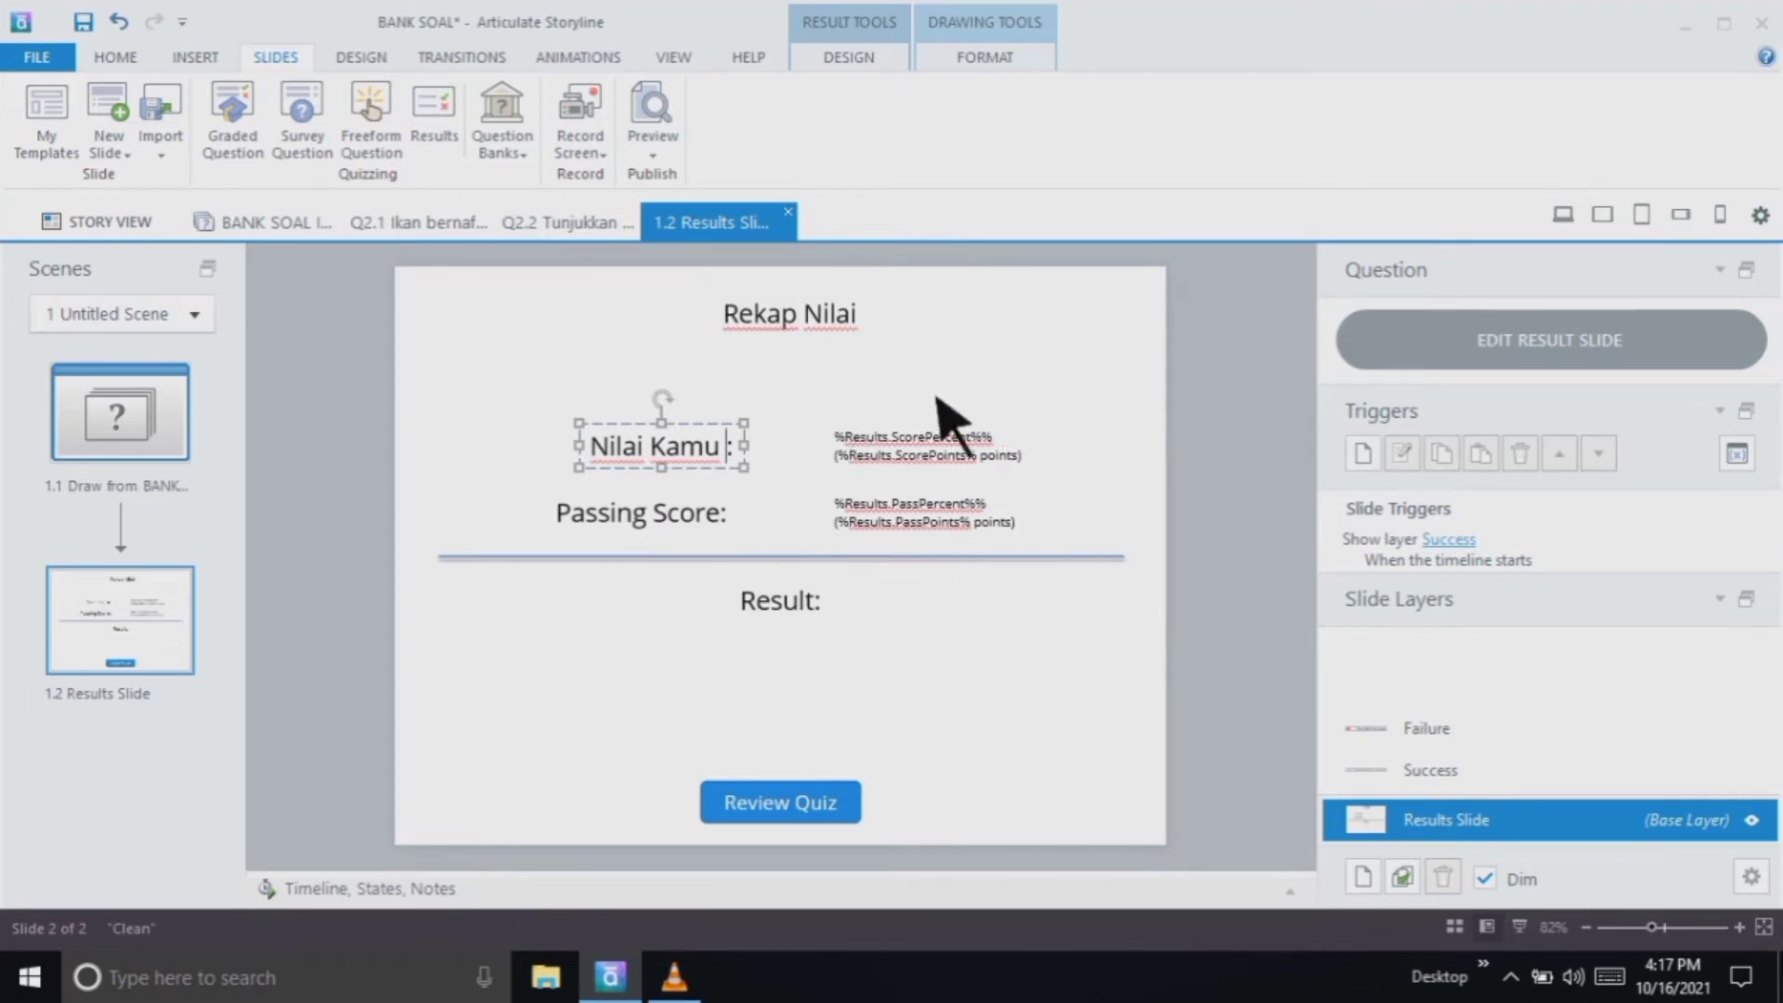
Change the "Passing Score:" label on the result slide to "Batas Lulus :"
left_click(695, 525)
left_click(753, 530)
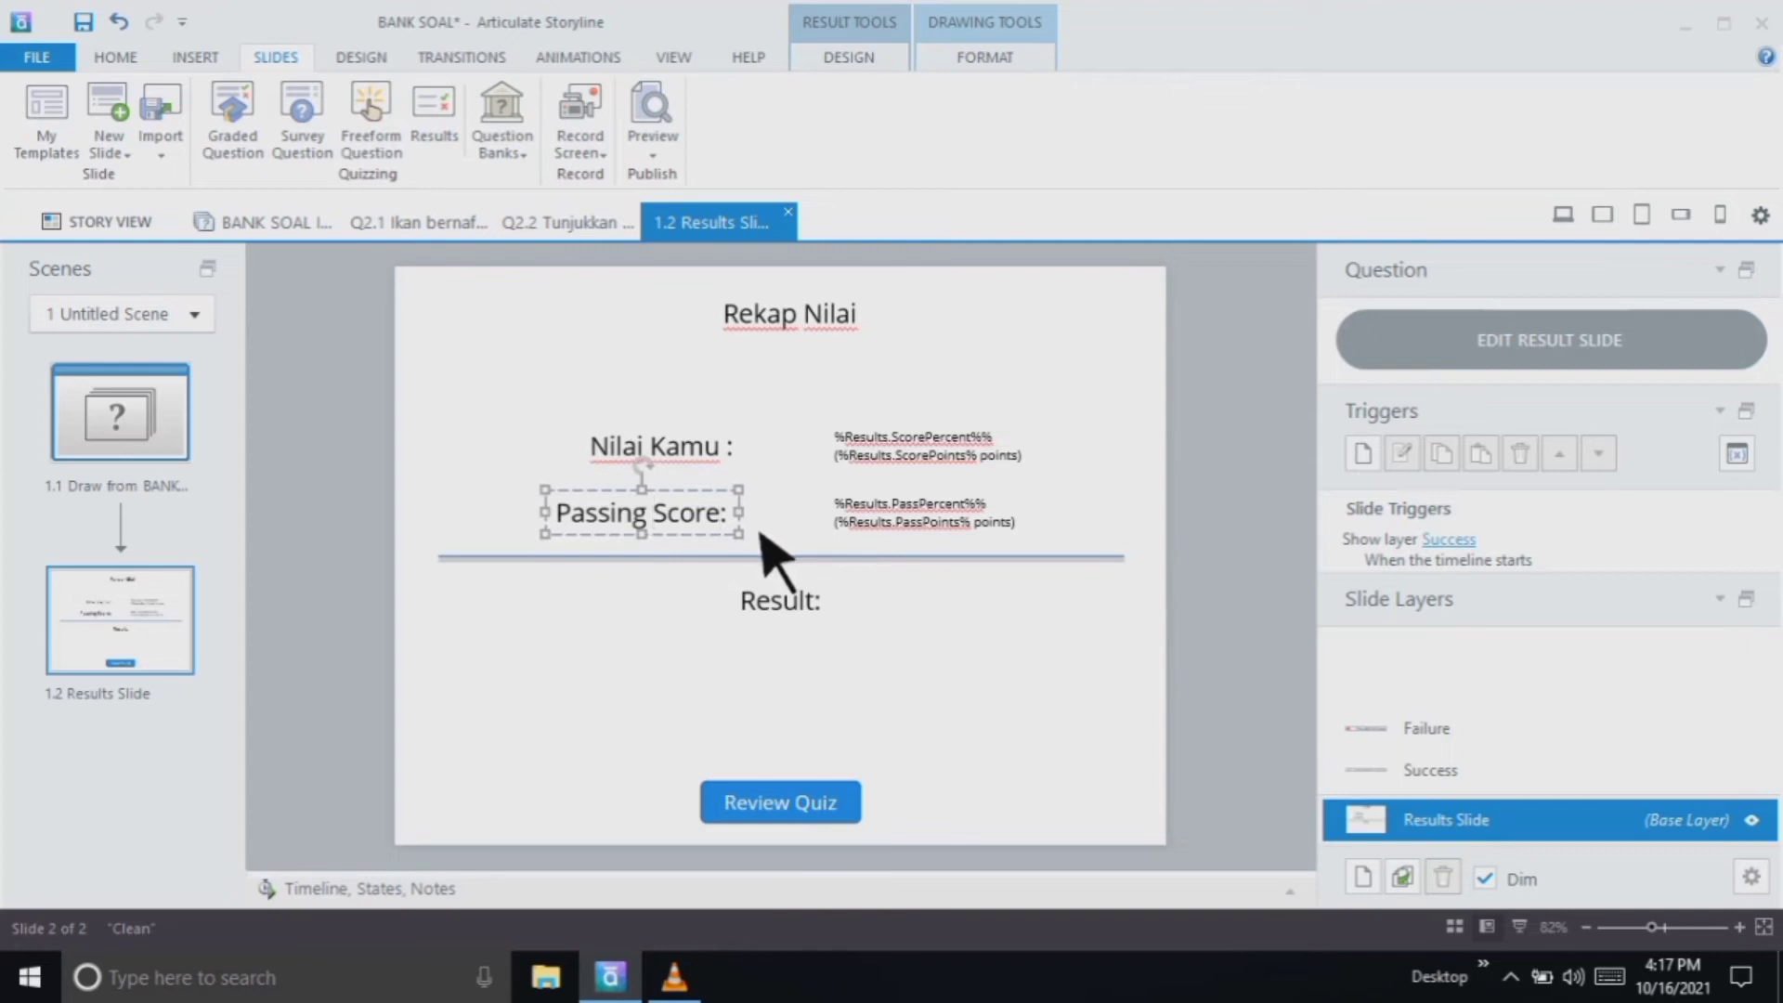
key("BackSpace")
key("BackSpace")
key("BackSpace")
key("BackSpace")
key("BackSpace")
key("BackSpace")
key("BackSpace")
key("BackSpace")
key("BackSpace")
key("BackSpace")
key("BackSpace")
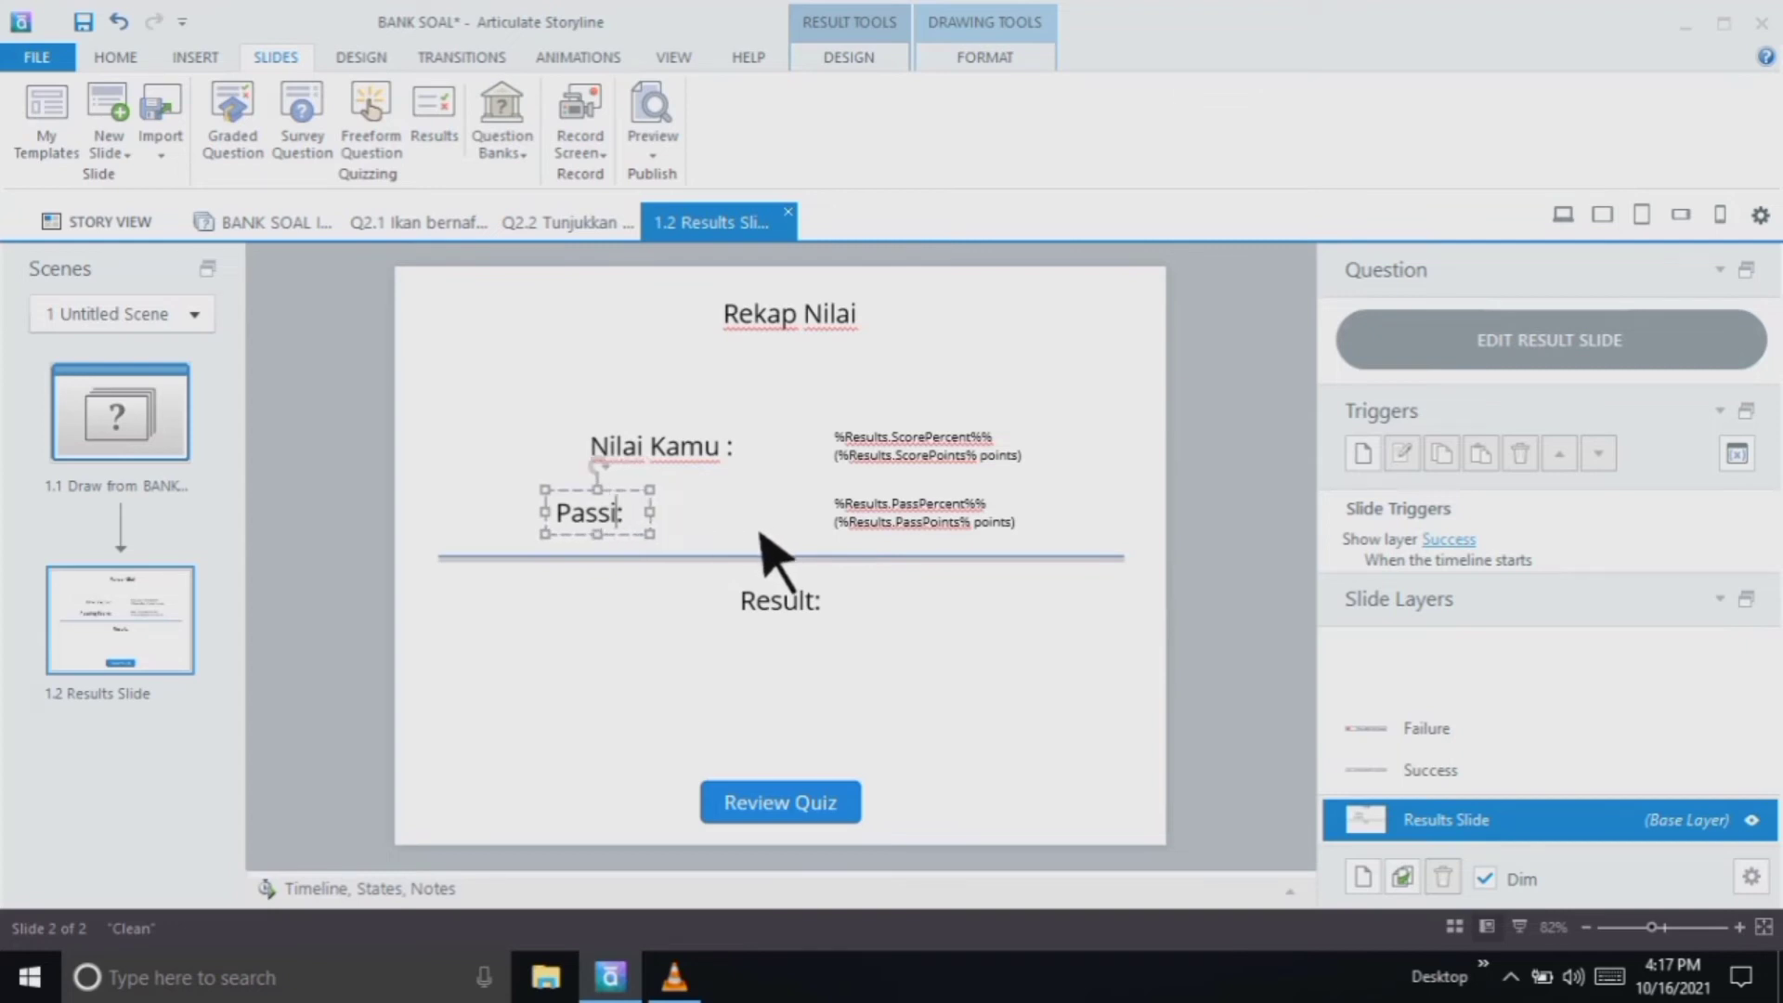
key("BackSpace")
key("BackSpace")
type("B")
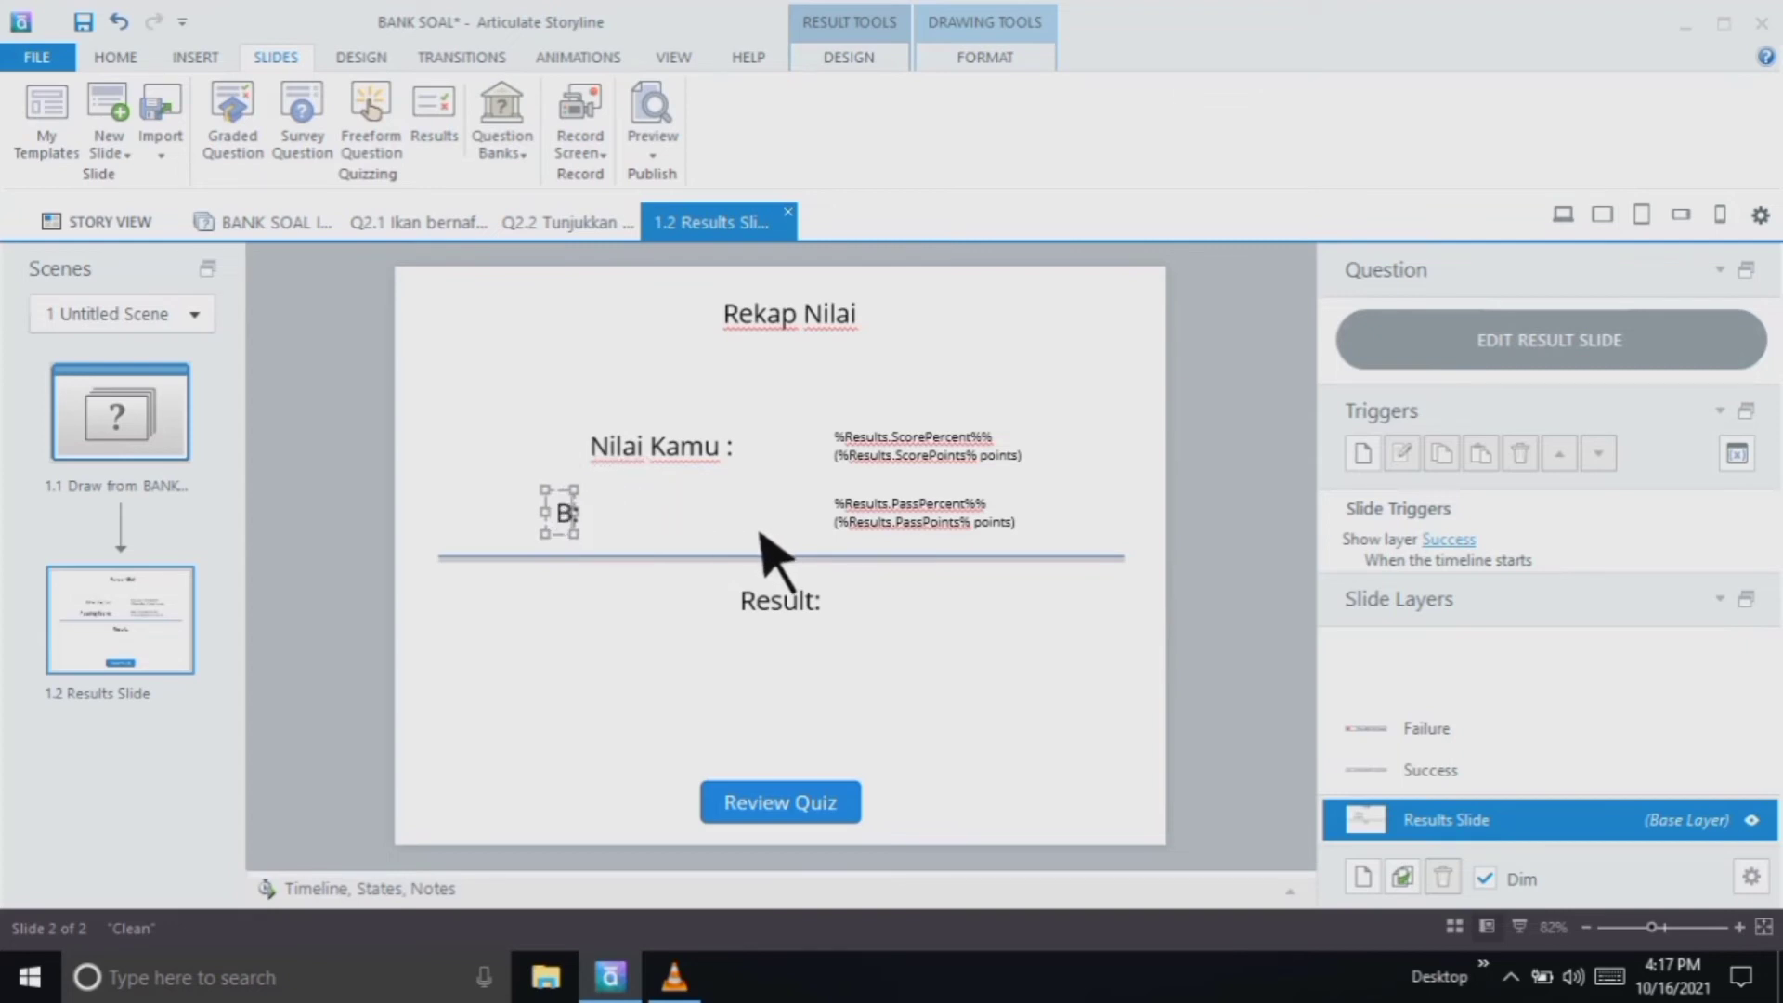
type("aas L")
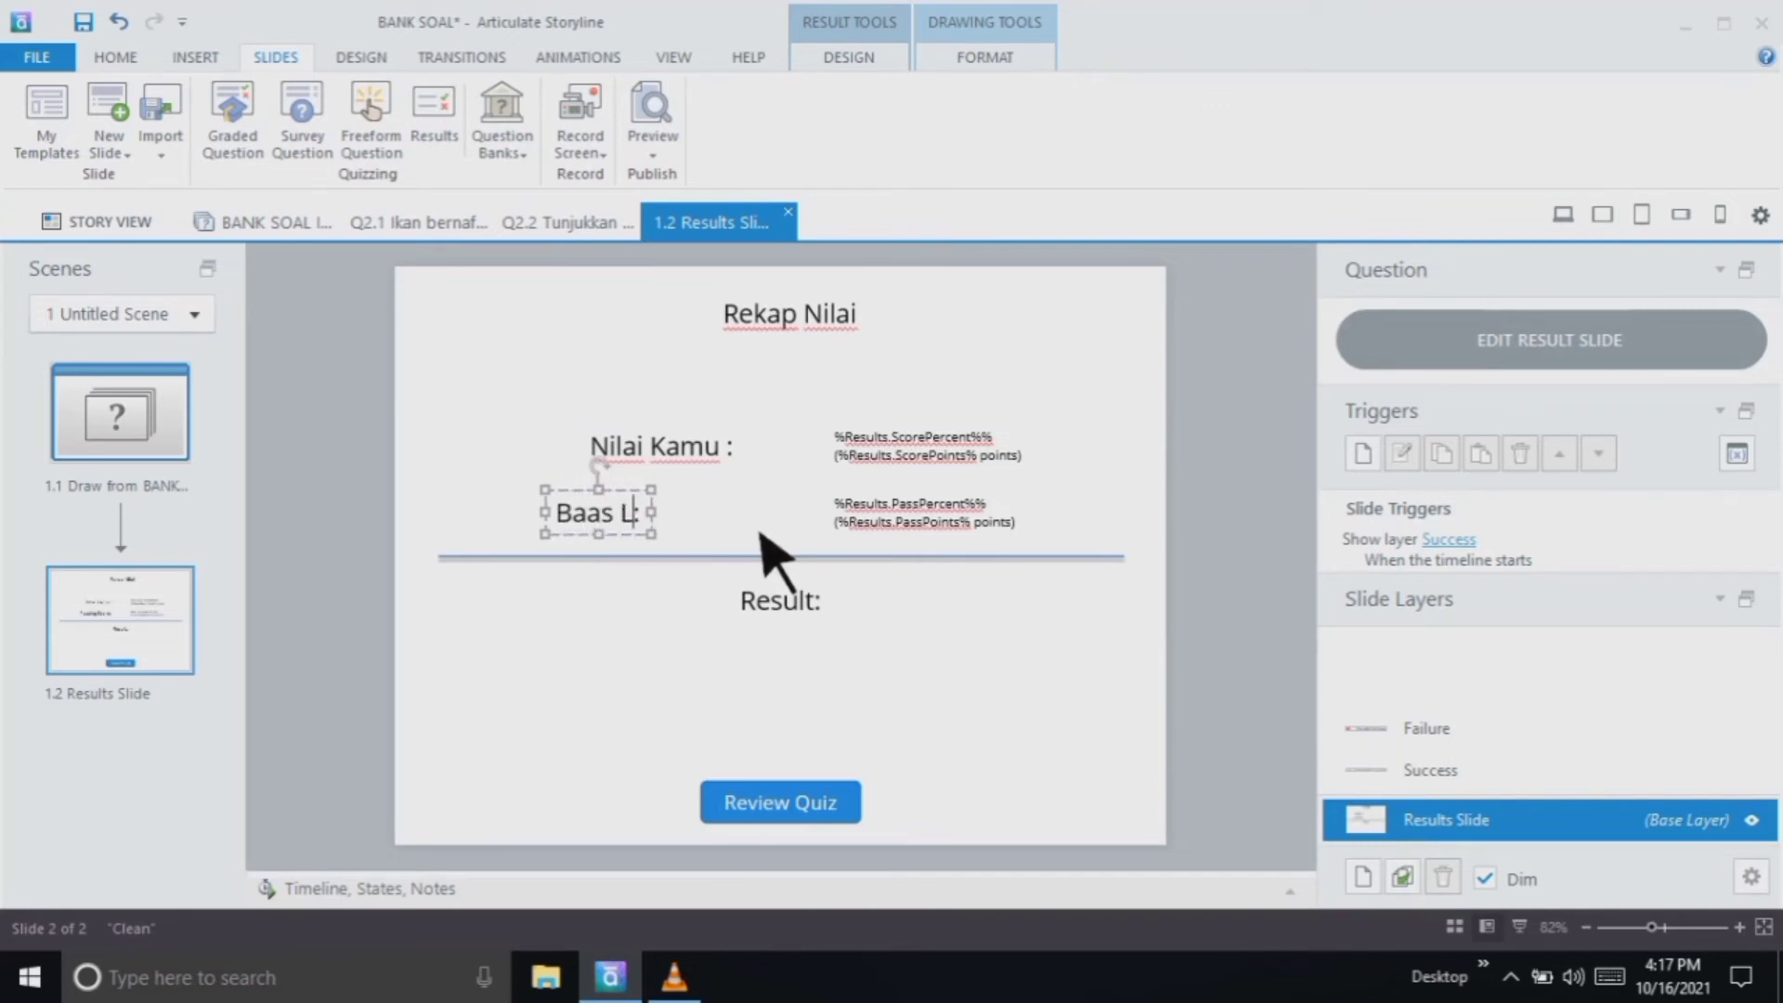
type("ulus :")
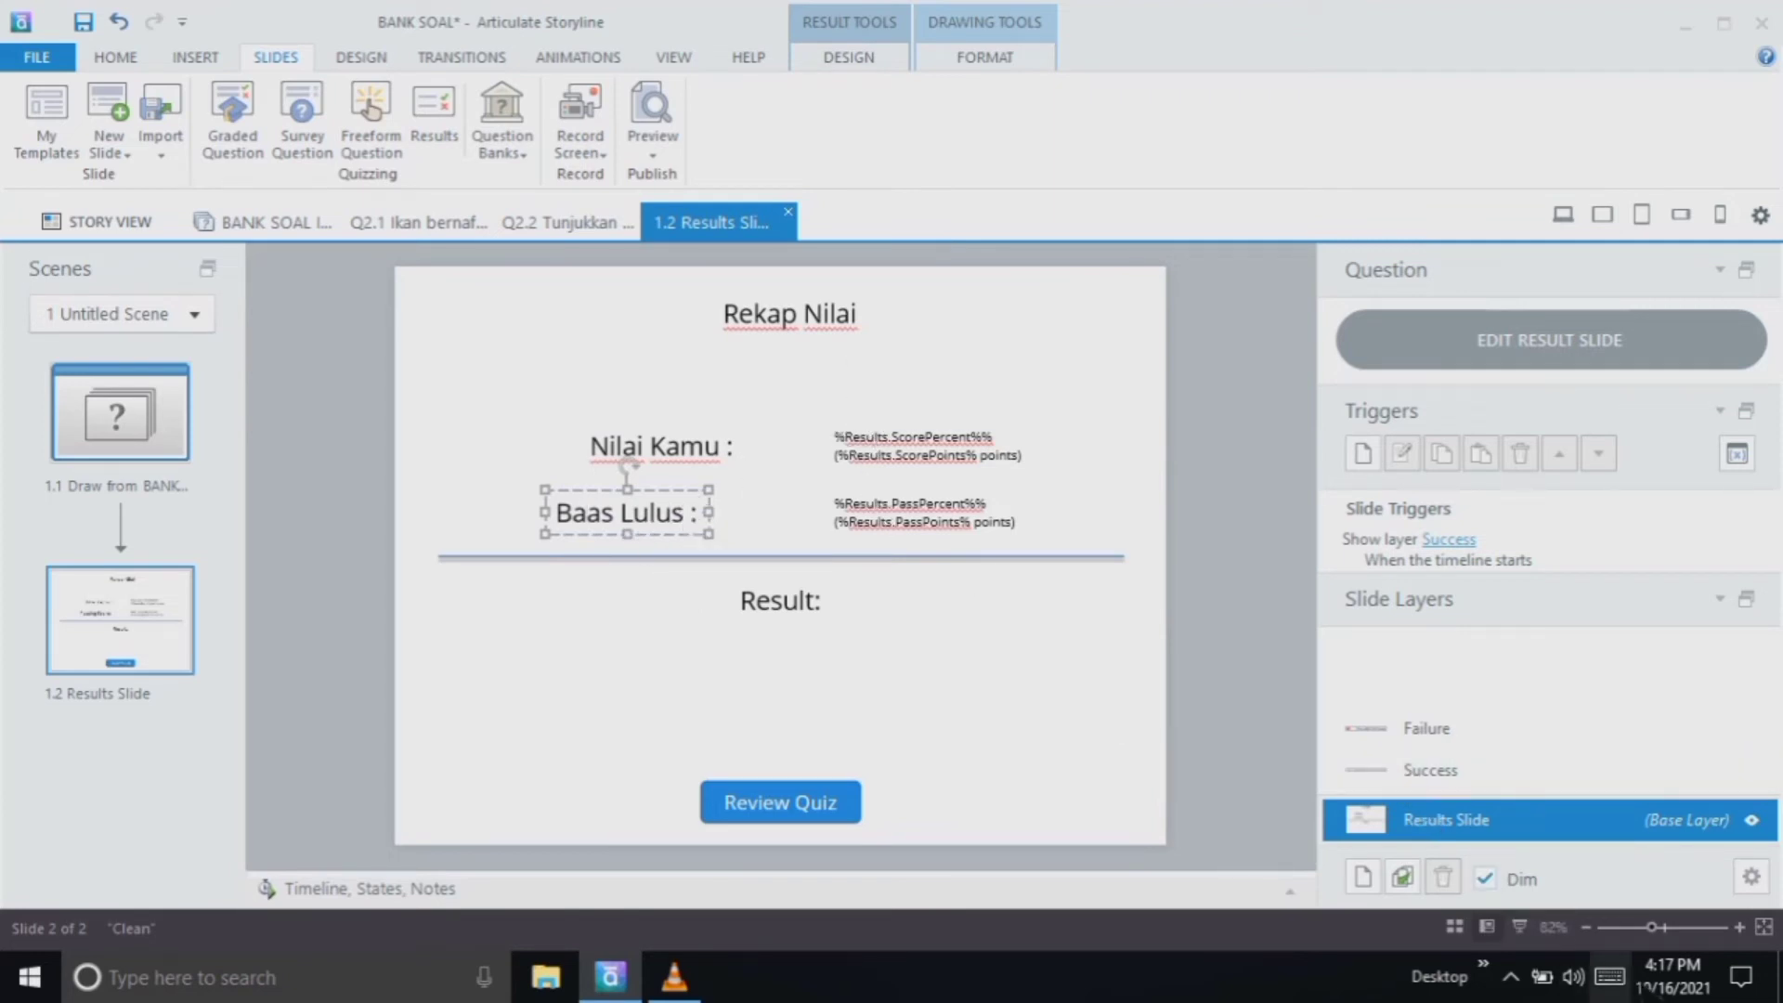
left_click(1611, 976)
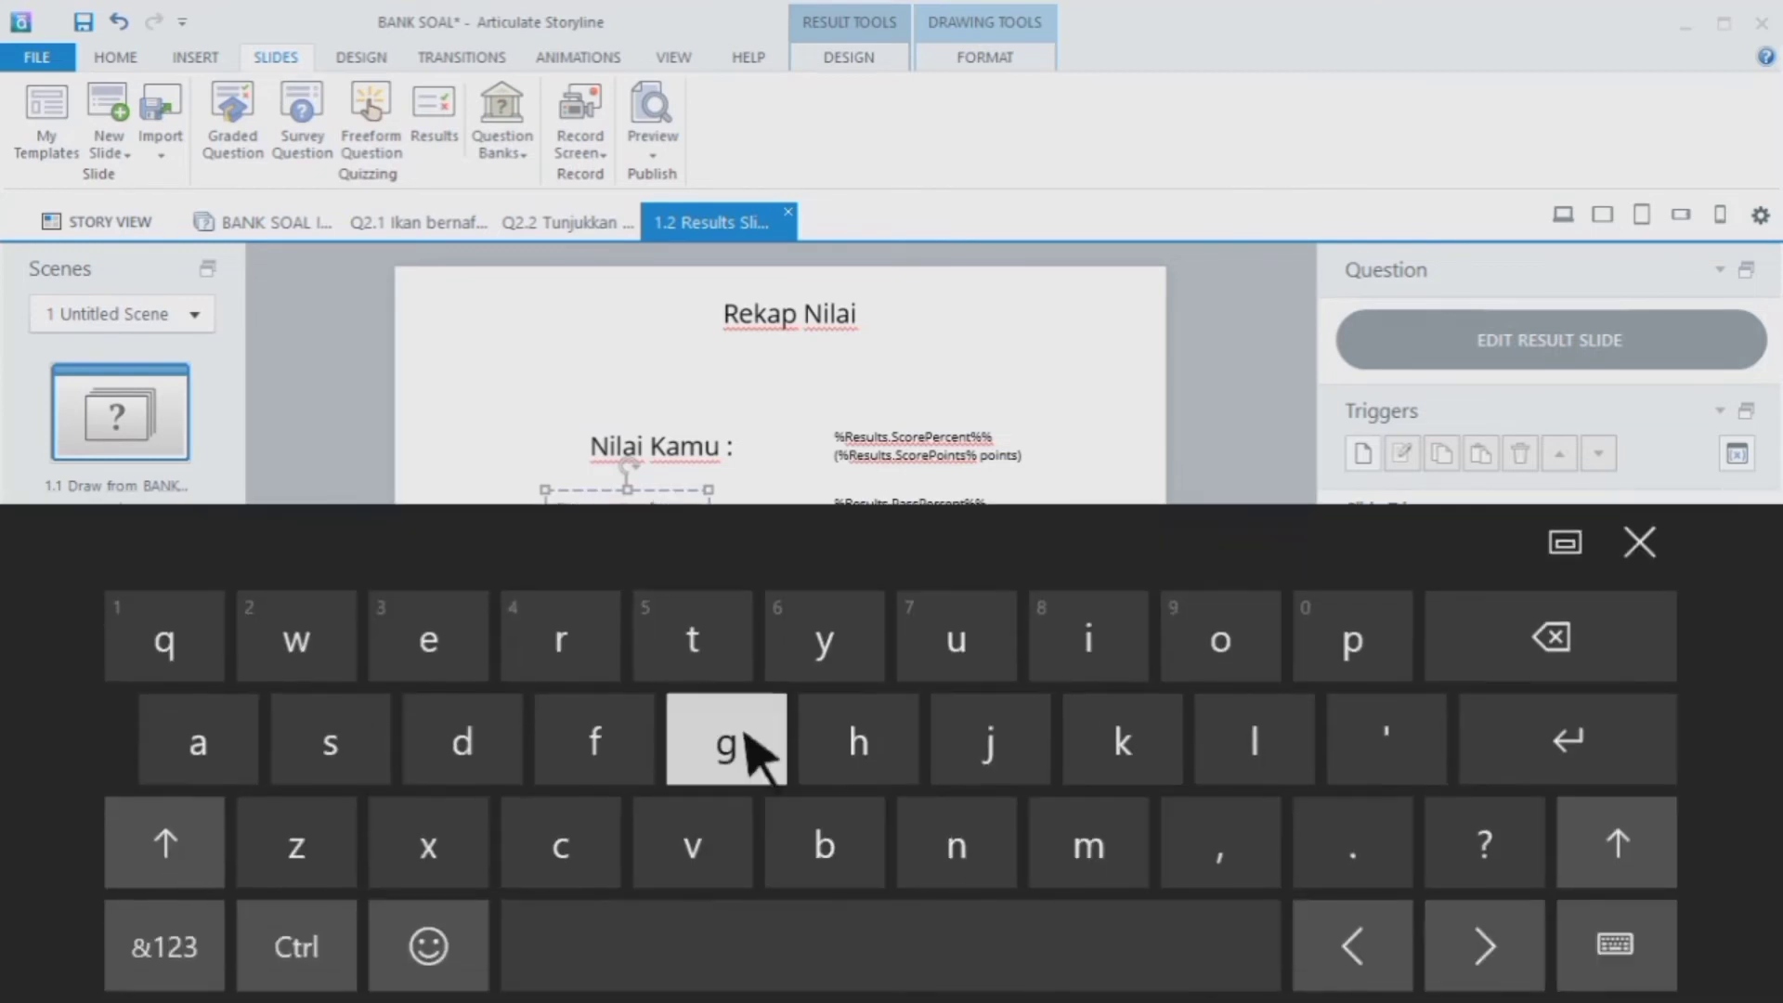
left_click(1639, 544)
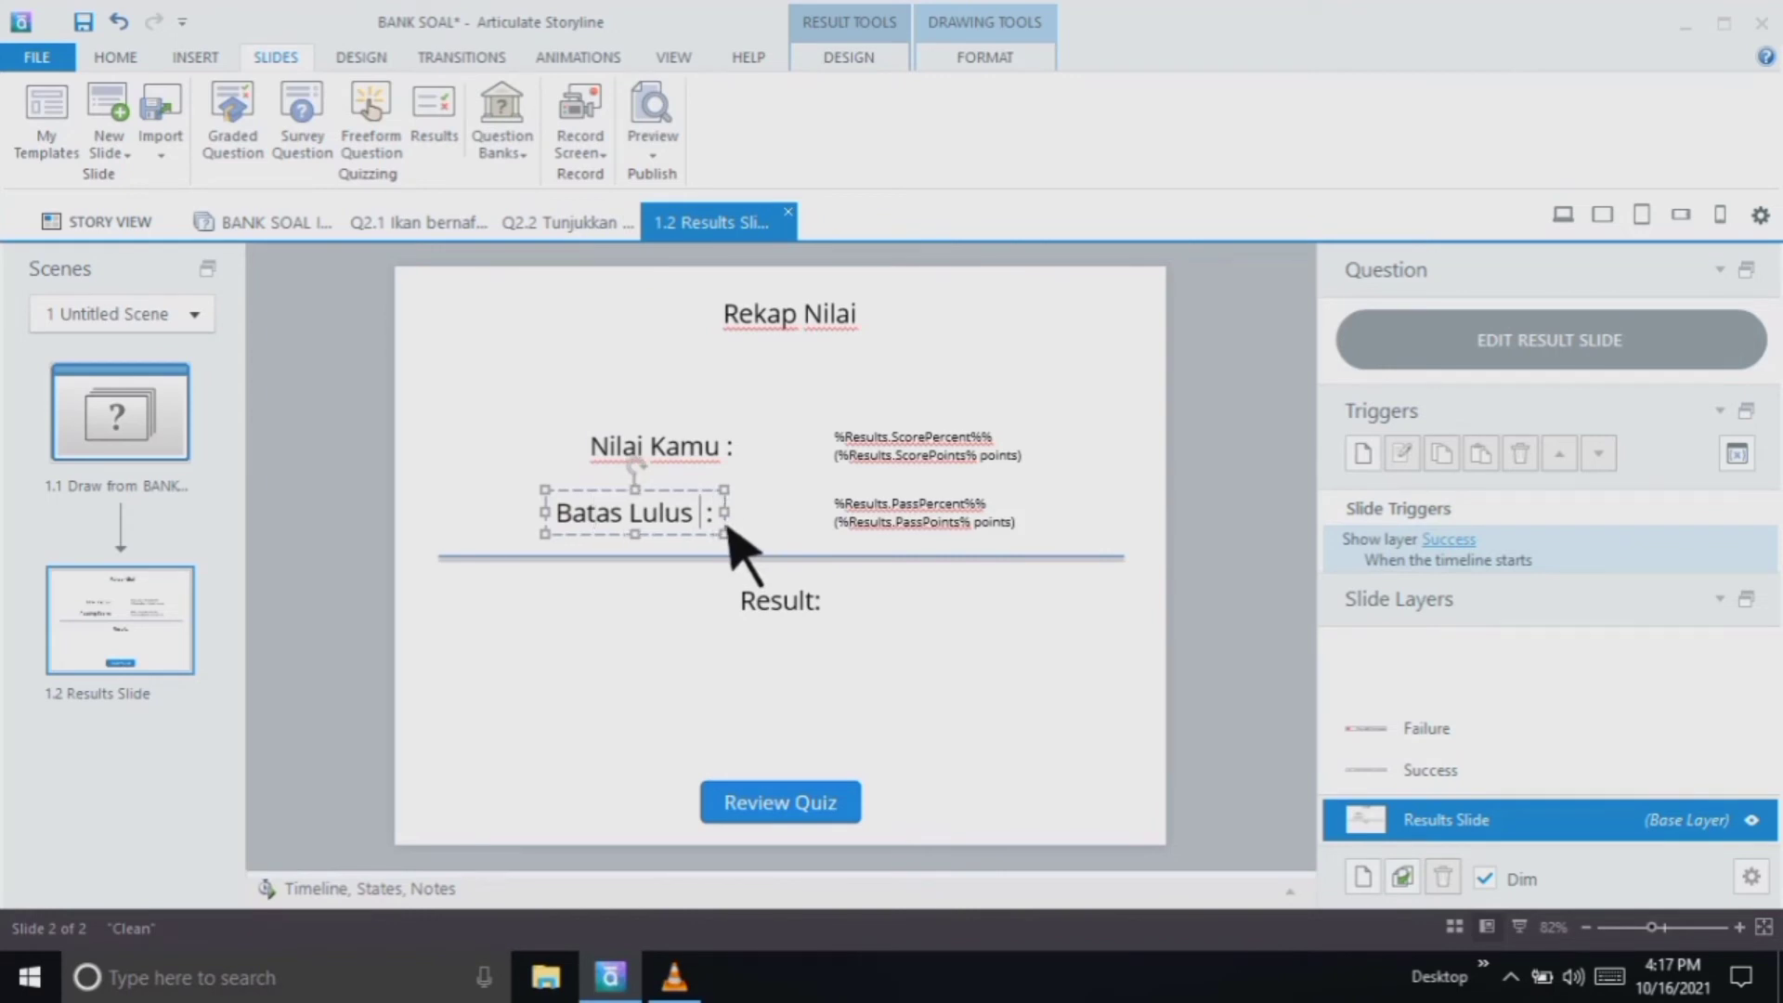
Shift the "Batas Lulus :" label slightly right so its colon lines up with the "Nilai Kamu :" label above
left_click(724, 510)
key("Right")
key("Right")
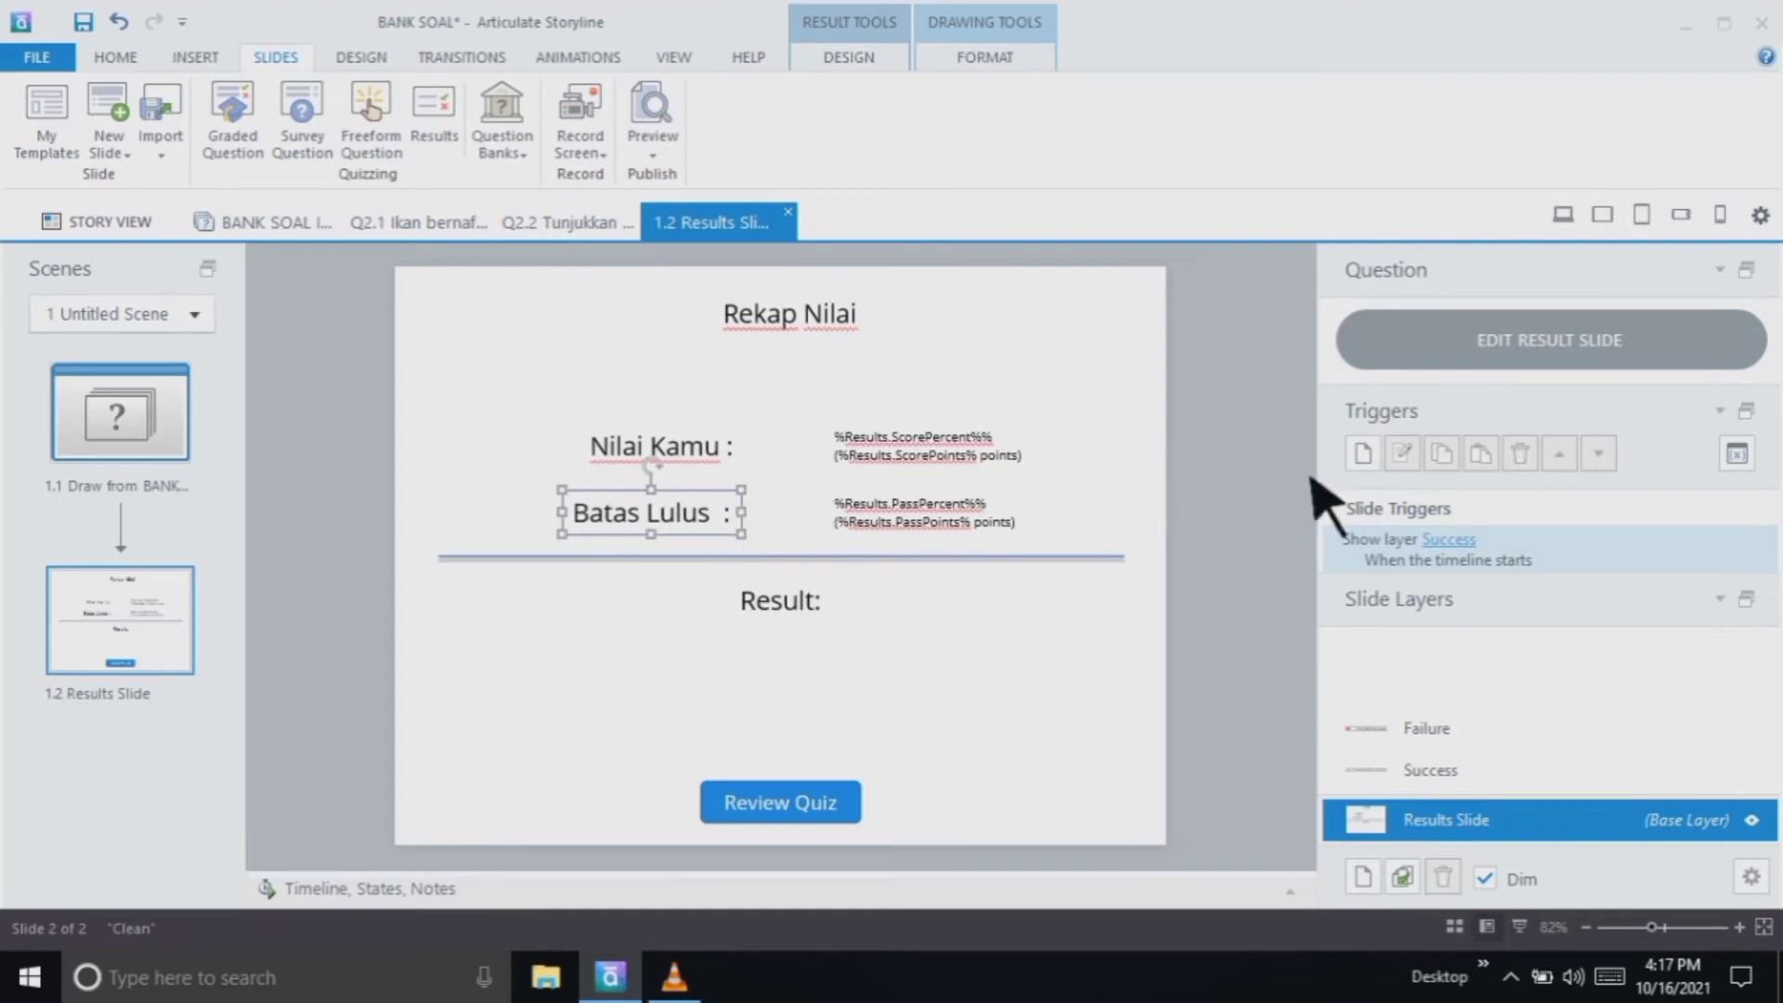
left_click(1286, 479)
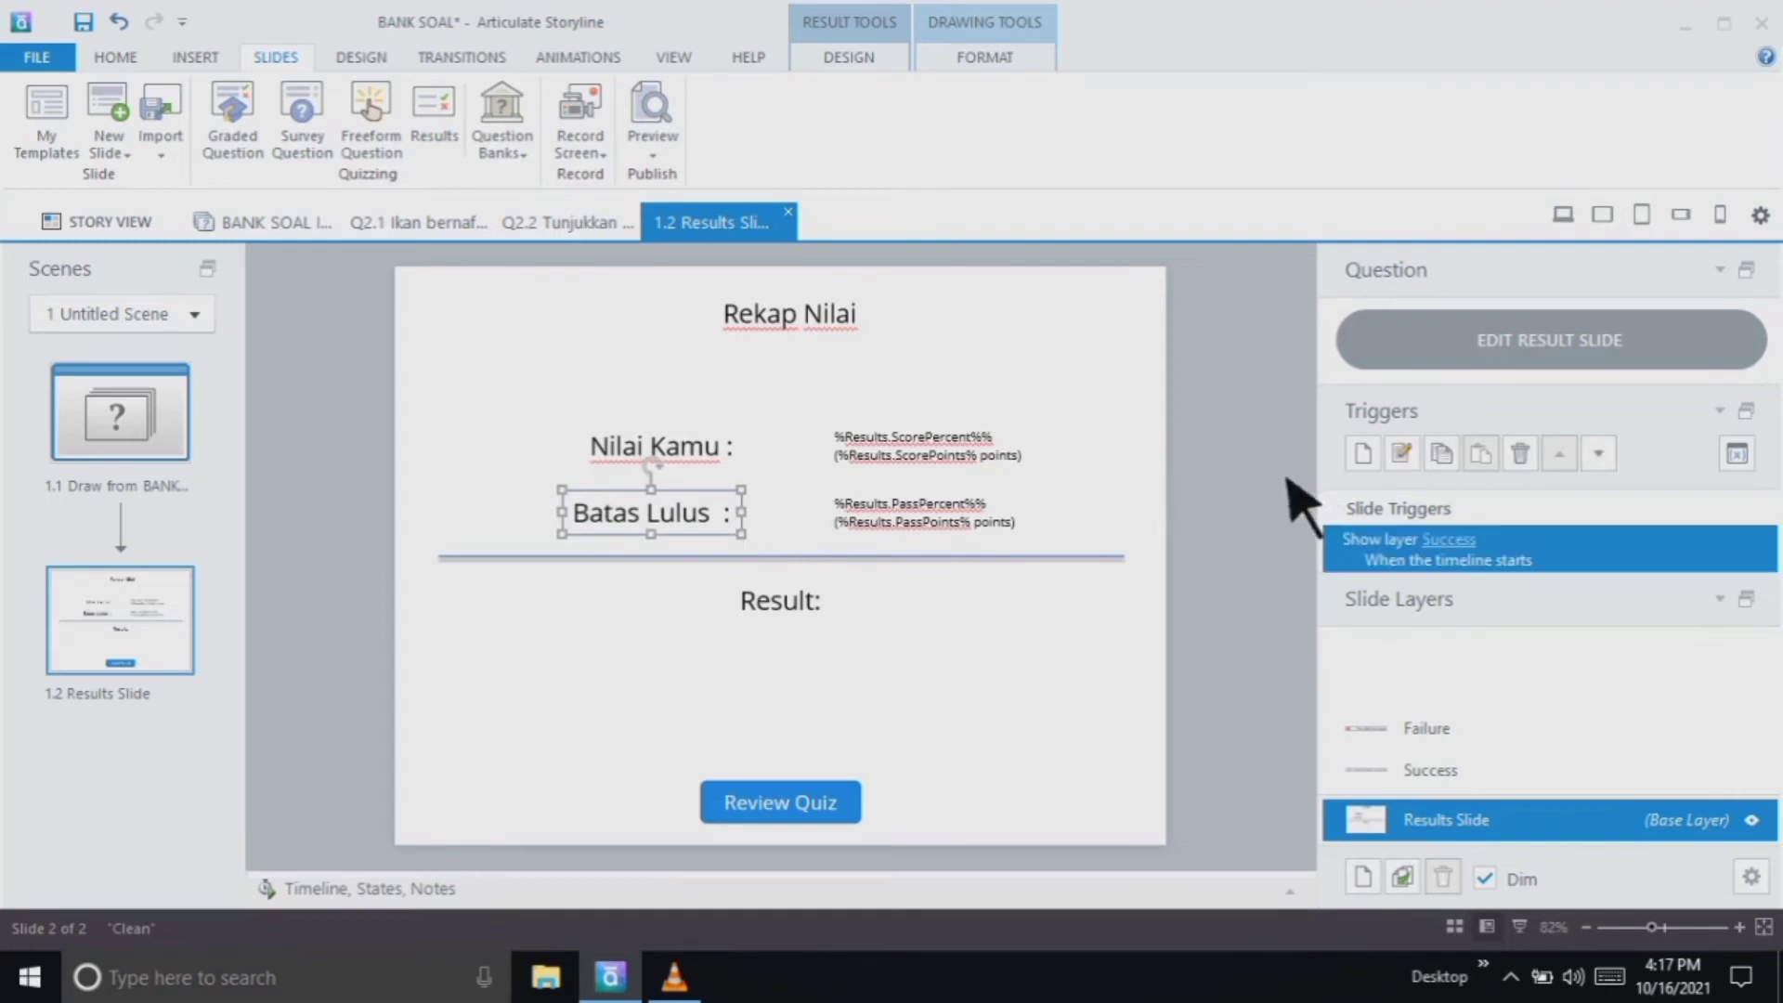
Change the "Result:" label below the divider line to "HASIL:"
left_click(848, 617)
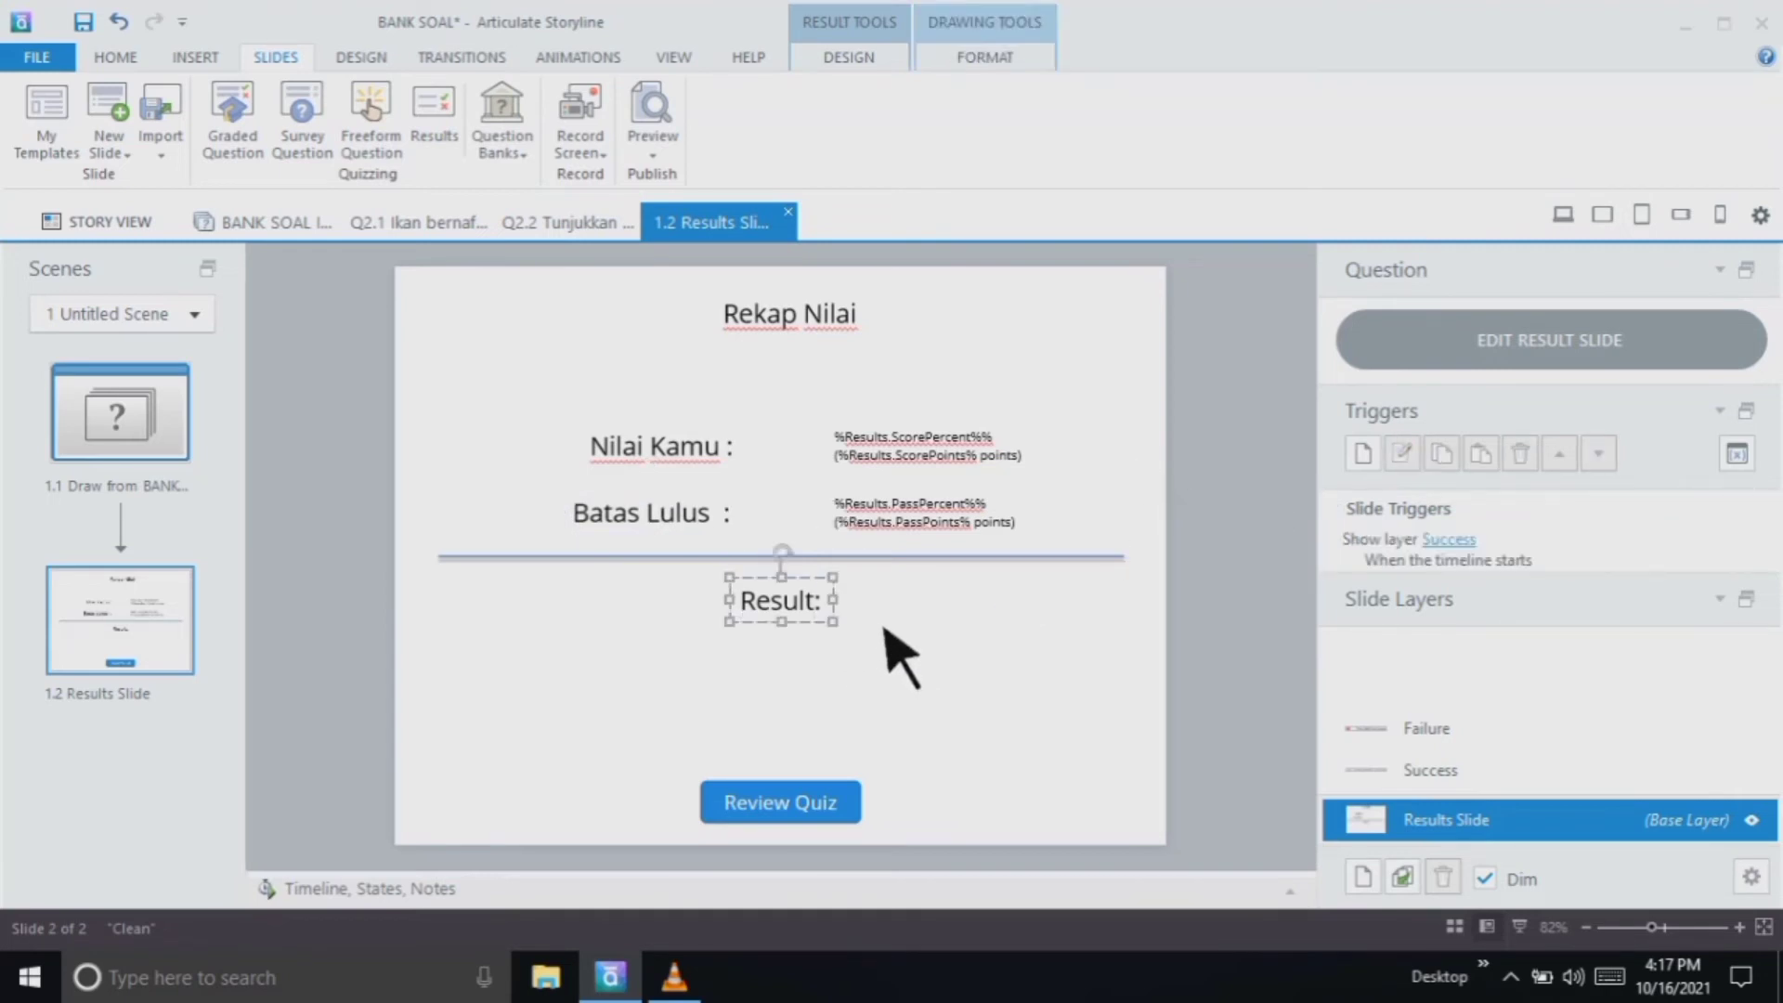
key("BackSpace")
key("BackSpace")
key("BackSpace")
key("BackSpace")
key("BackSpace")
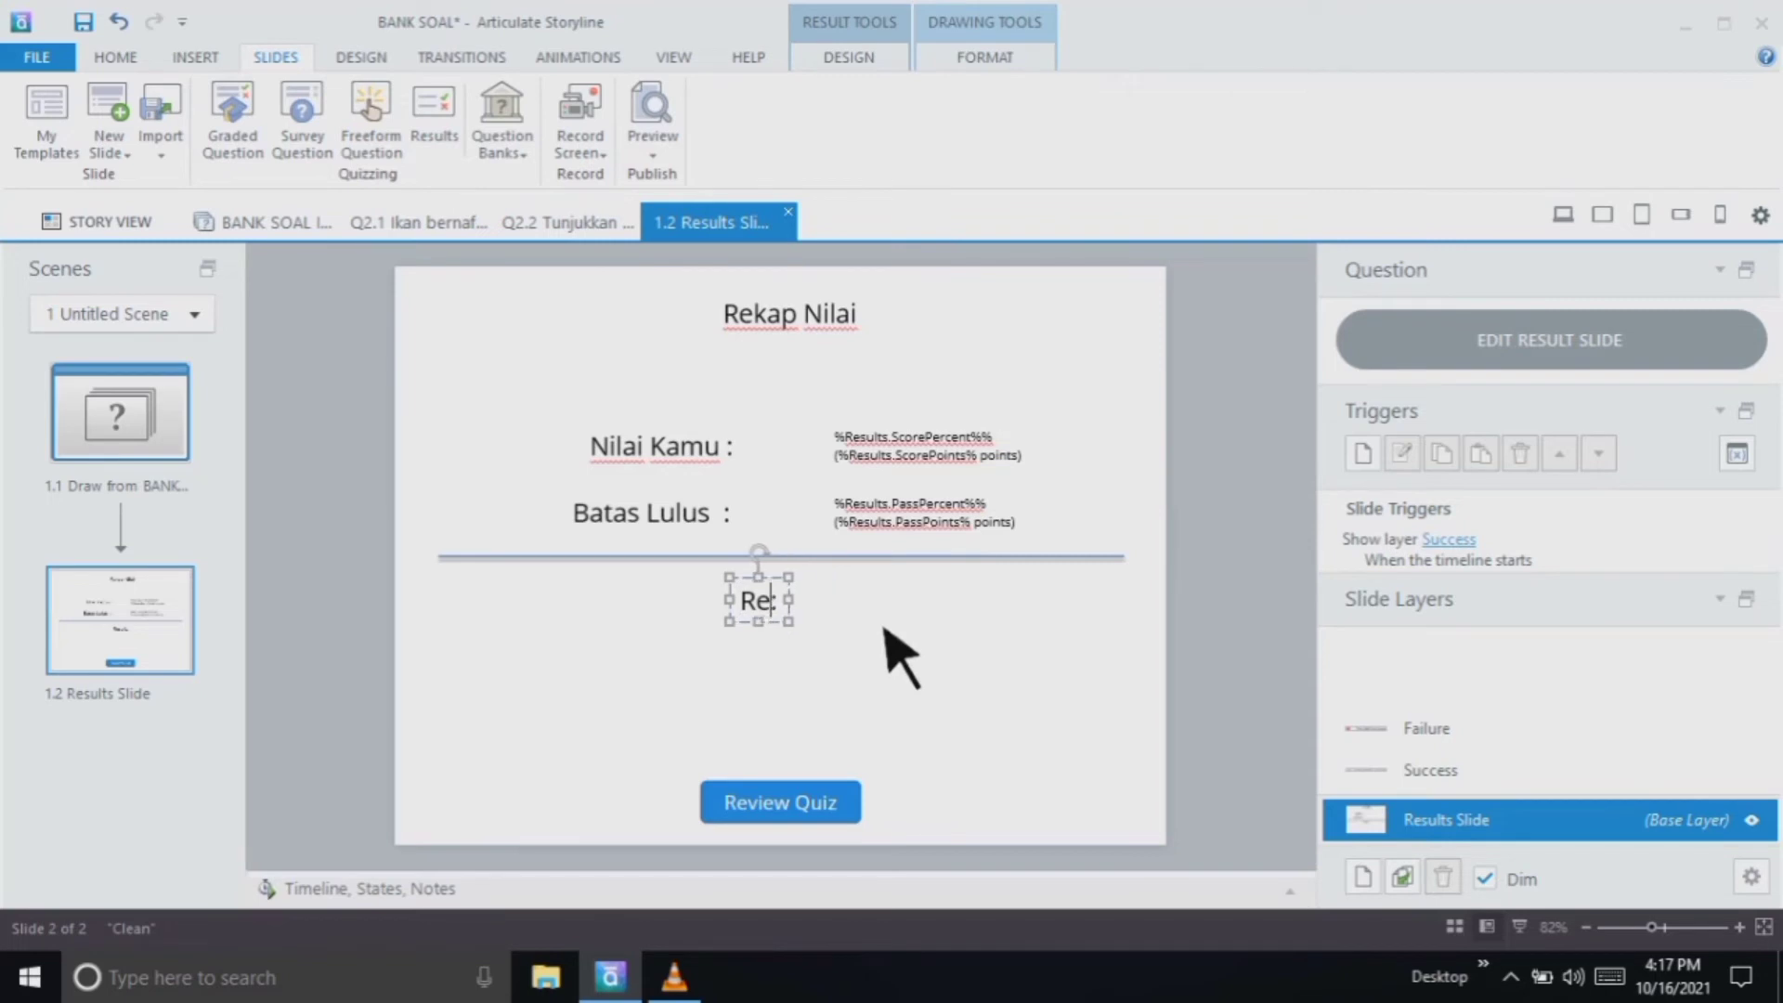
type("HA")
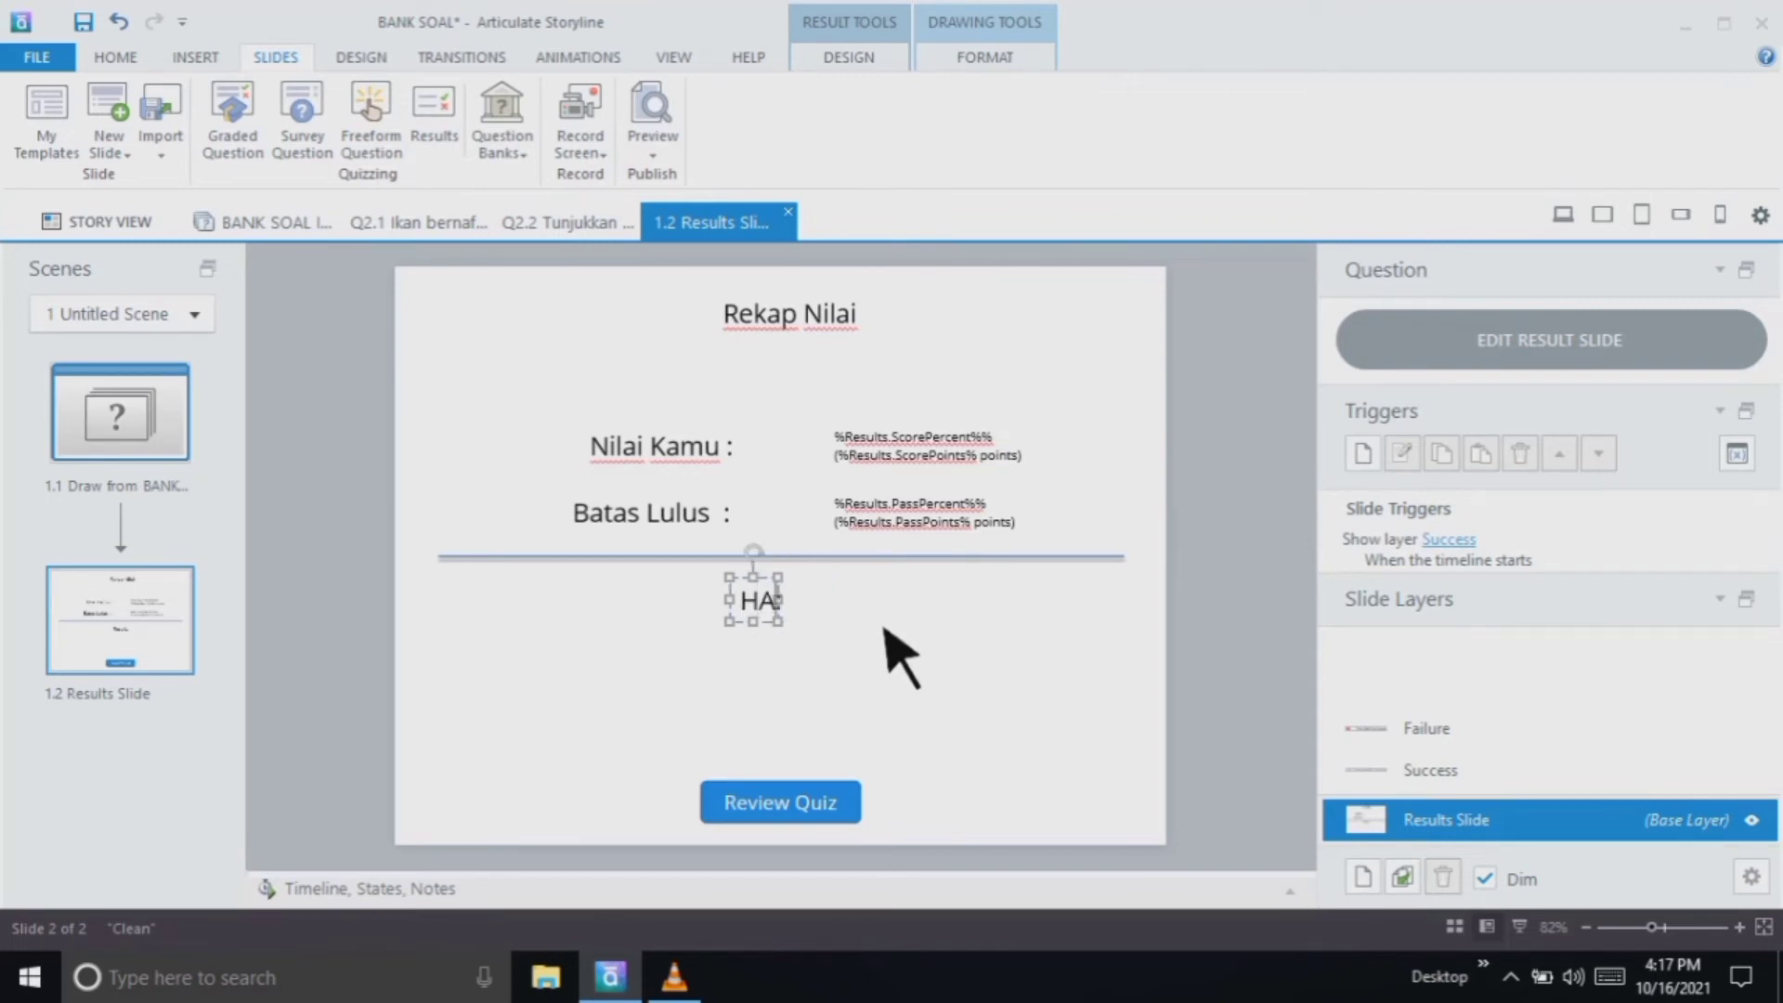
type("SIL")
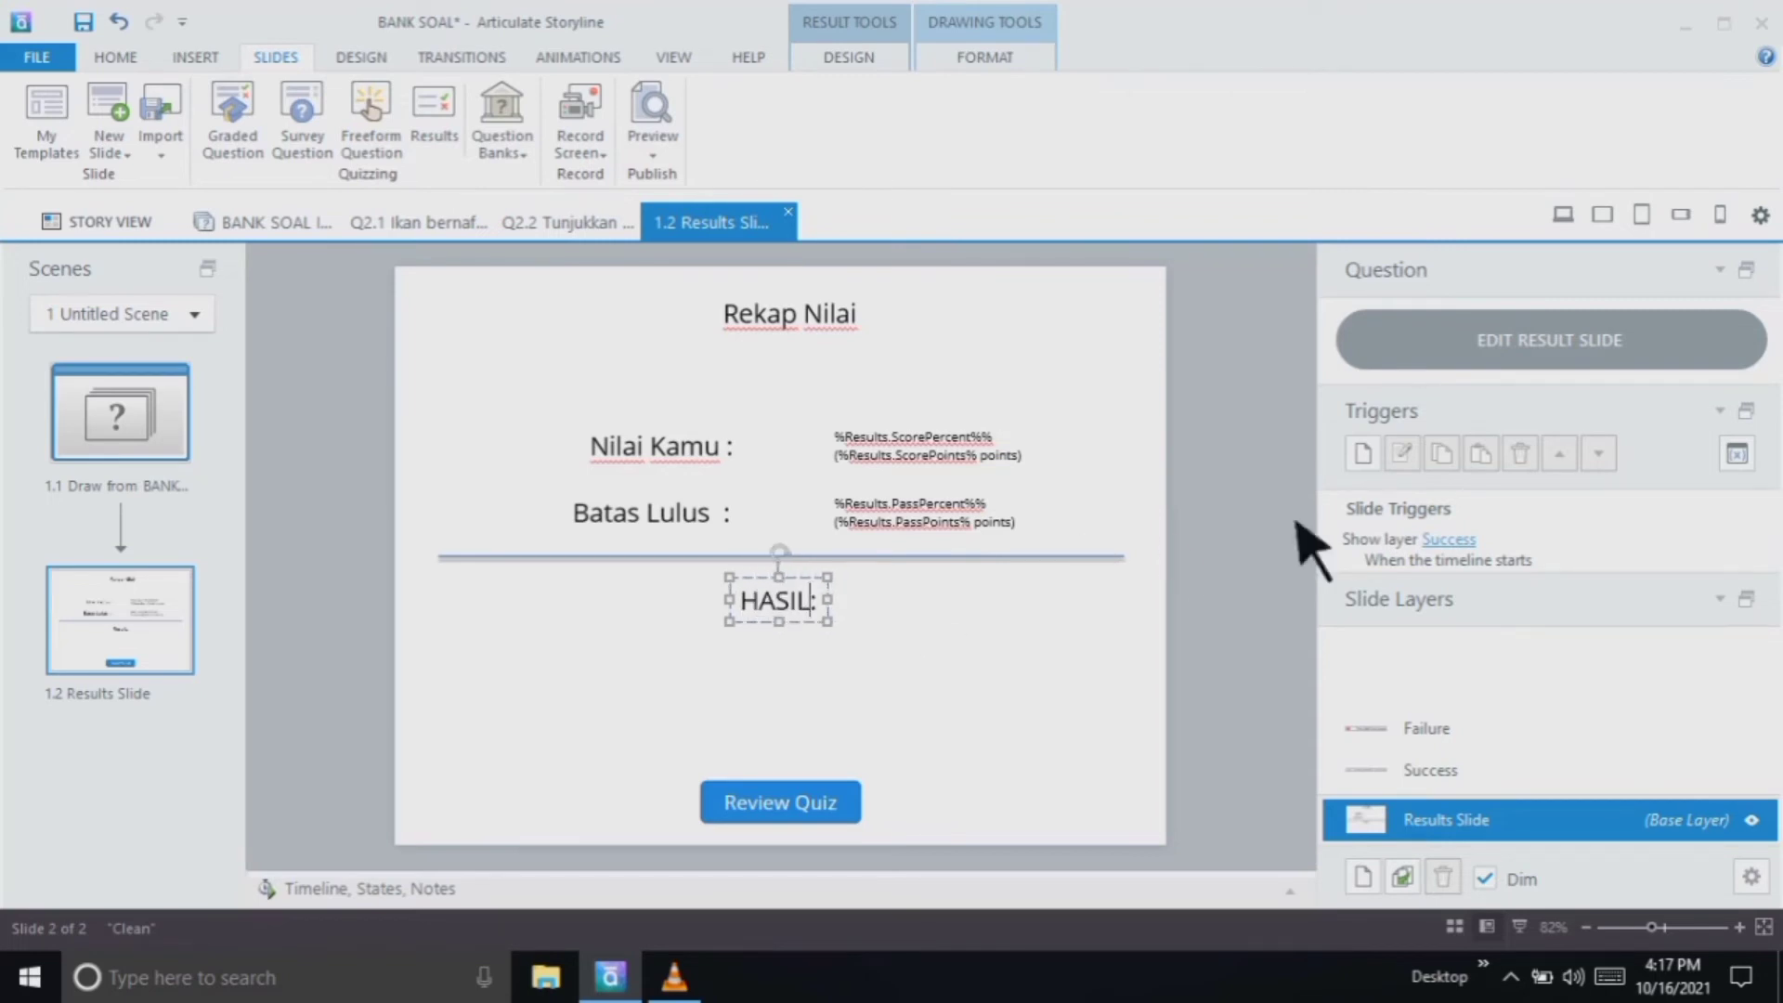
left_click(1266, 517)
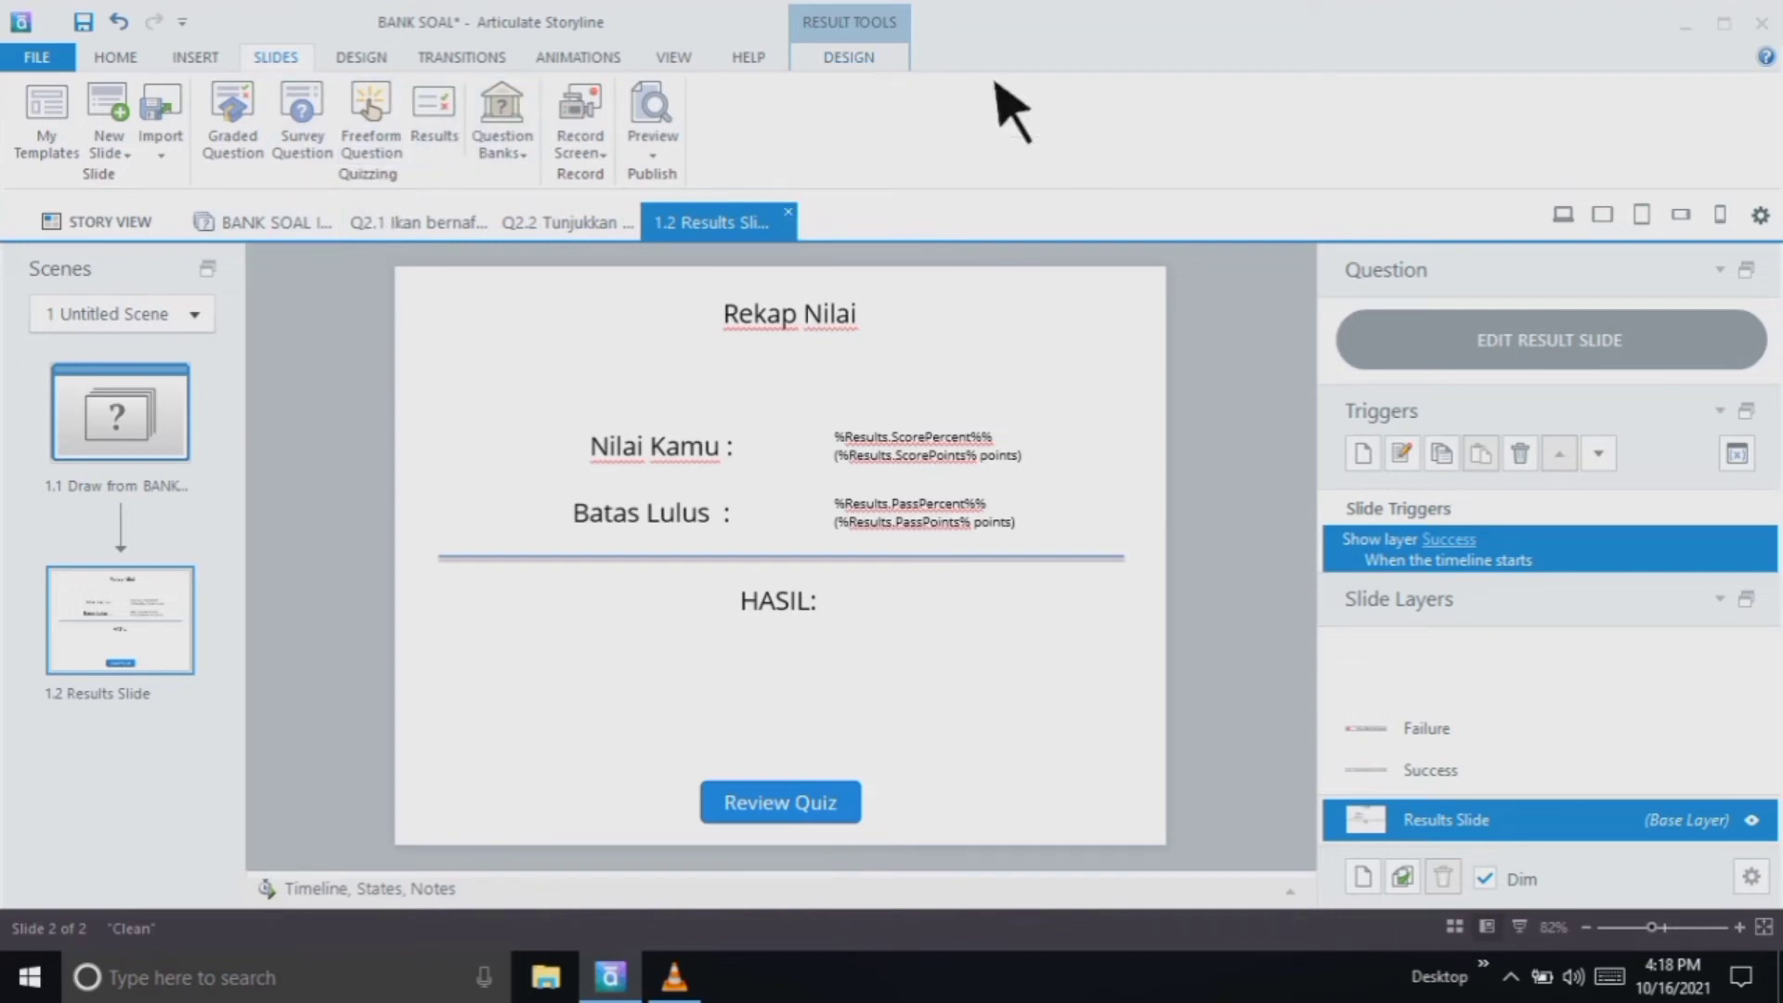
Change the text of the "Review Quiz" button on the result slide to "Tinjau Quiz"
left_click(880, 63)
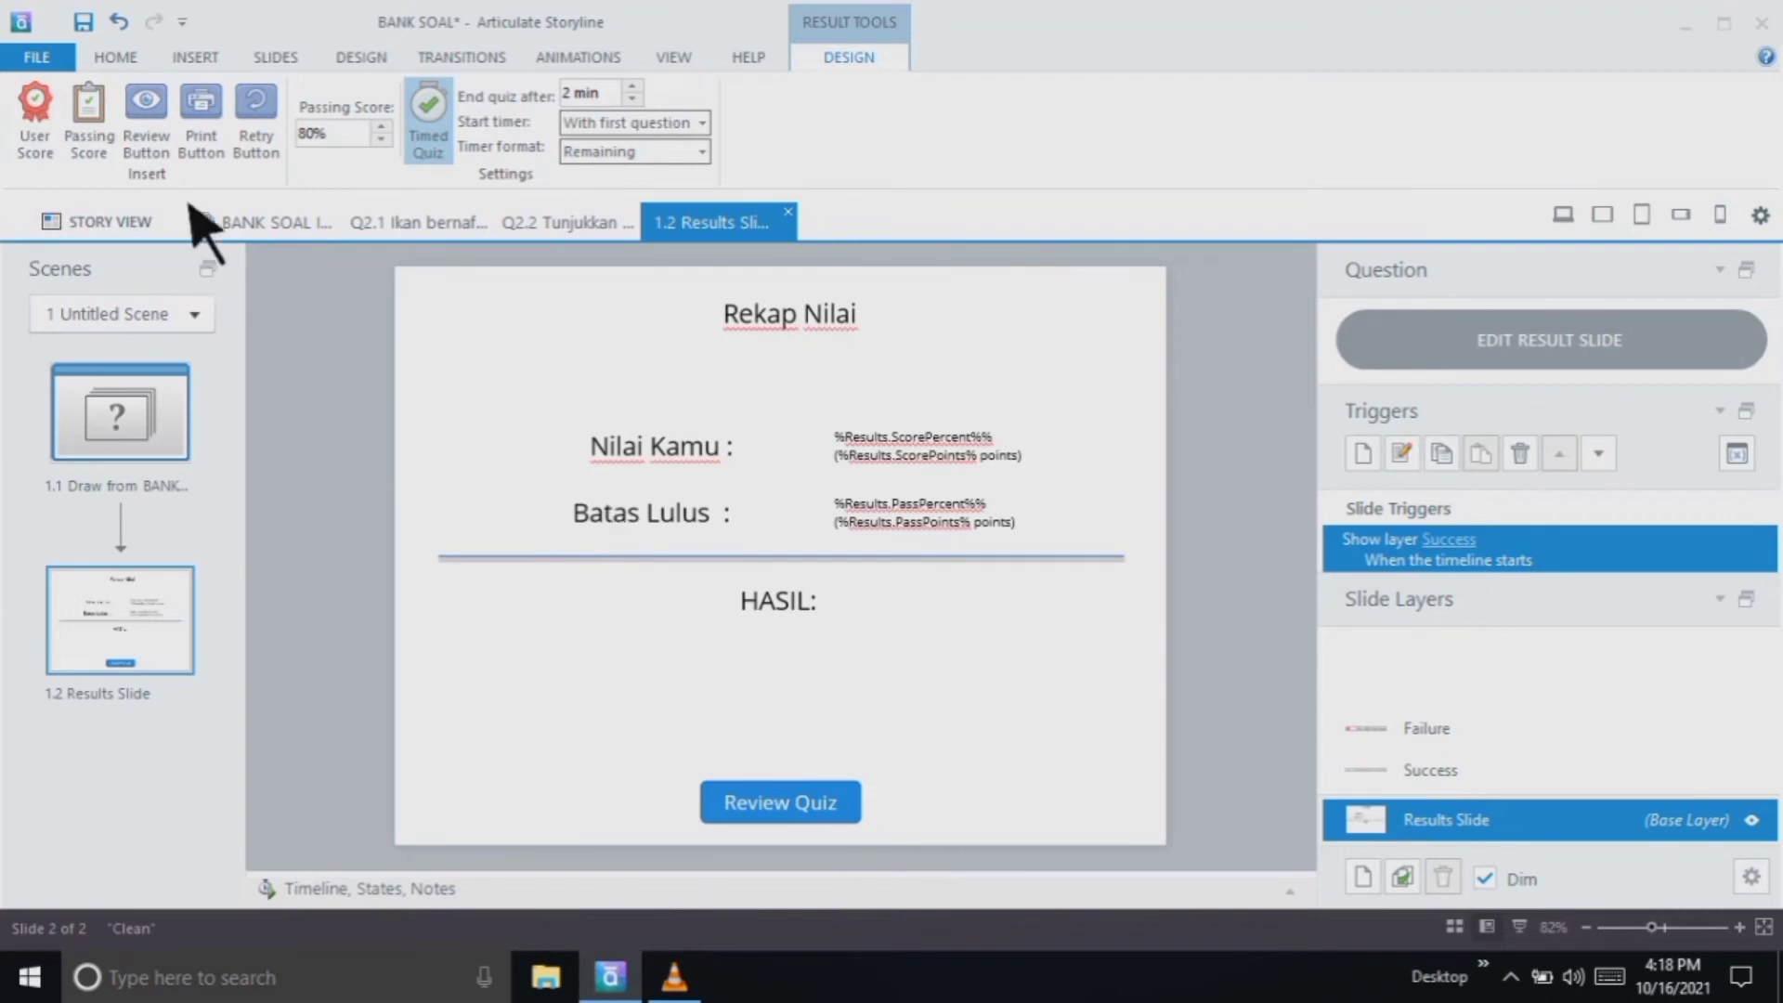
left_click(824, 821)
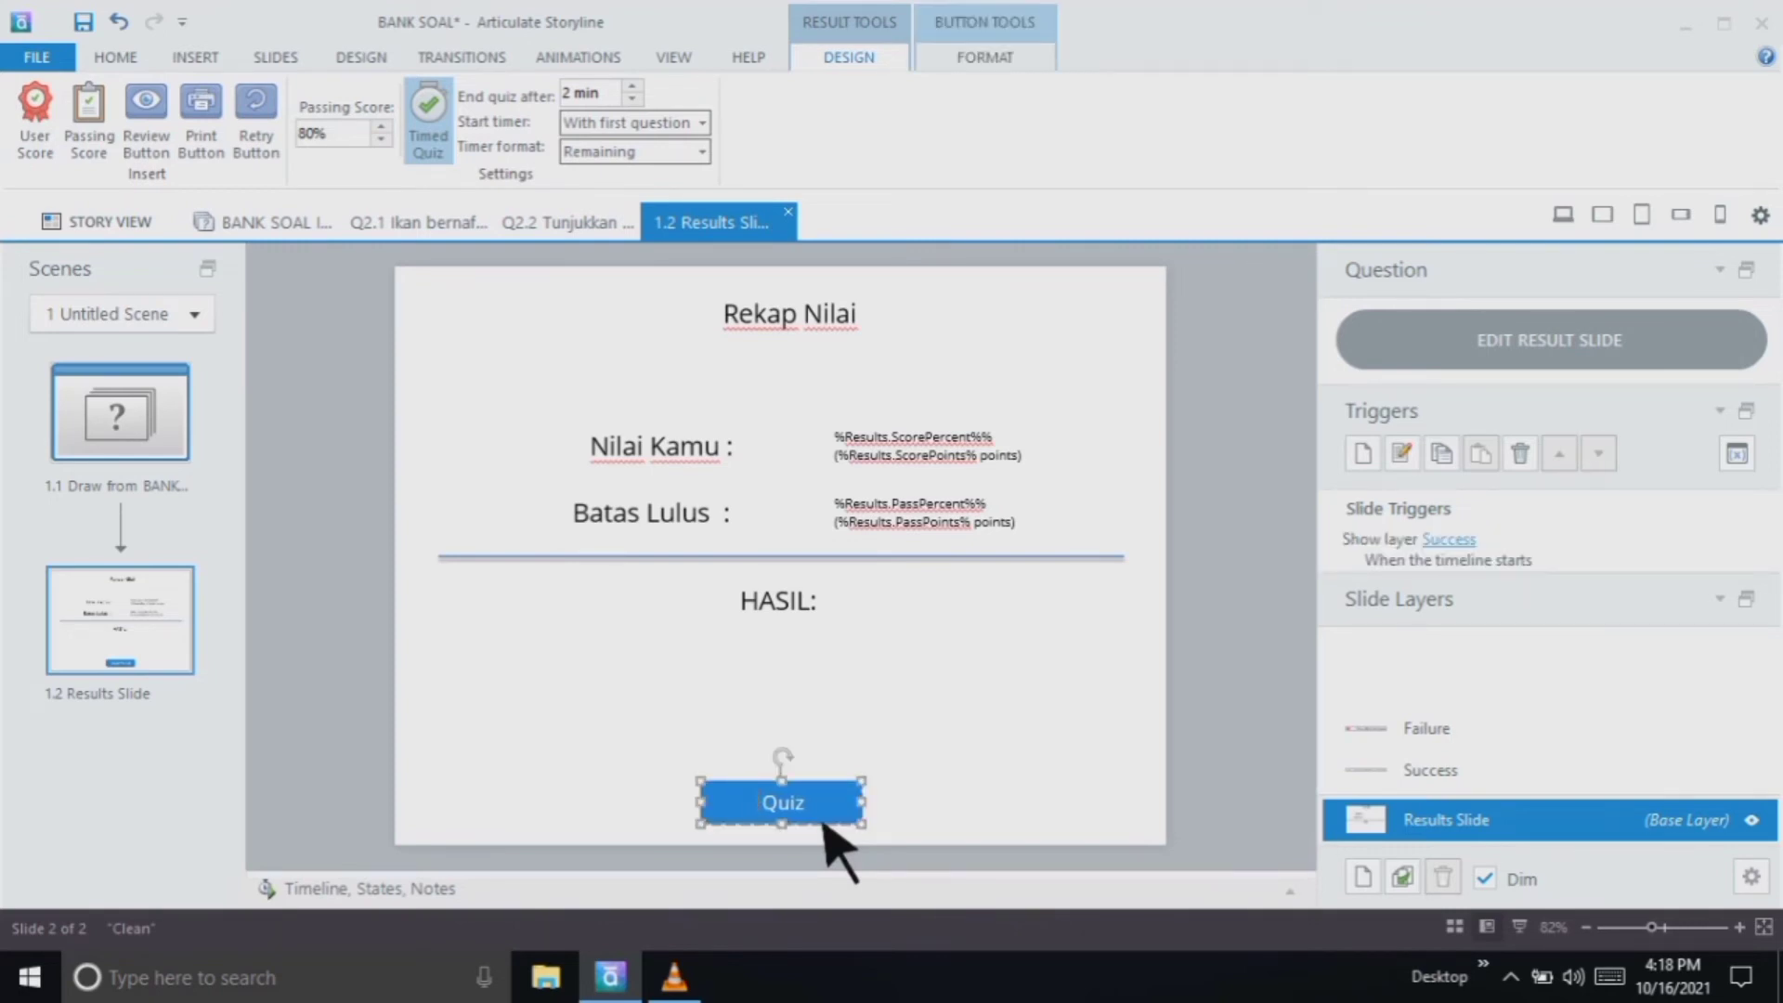
left_click(983, 789)
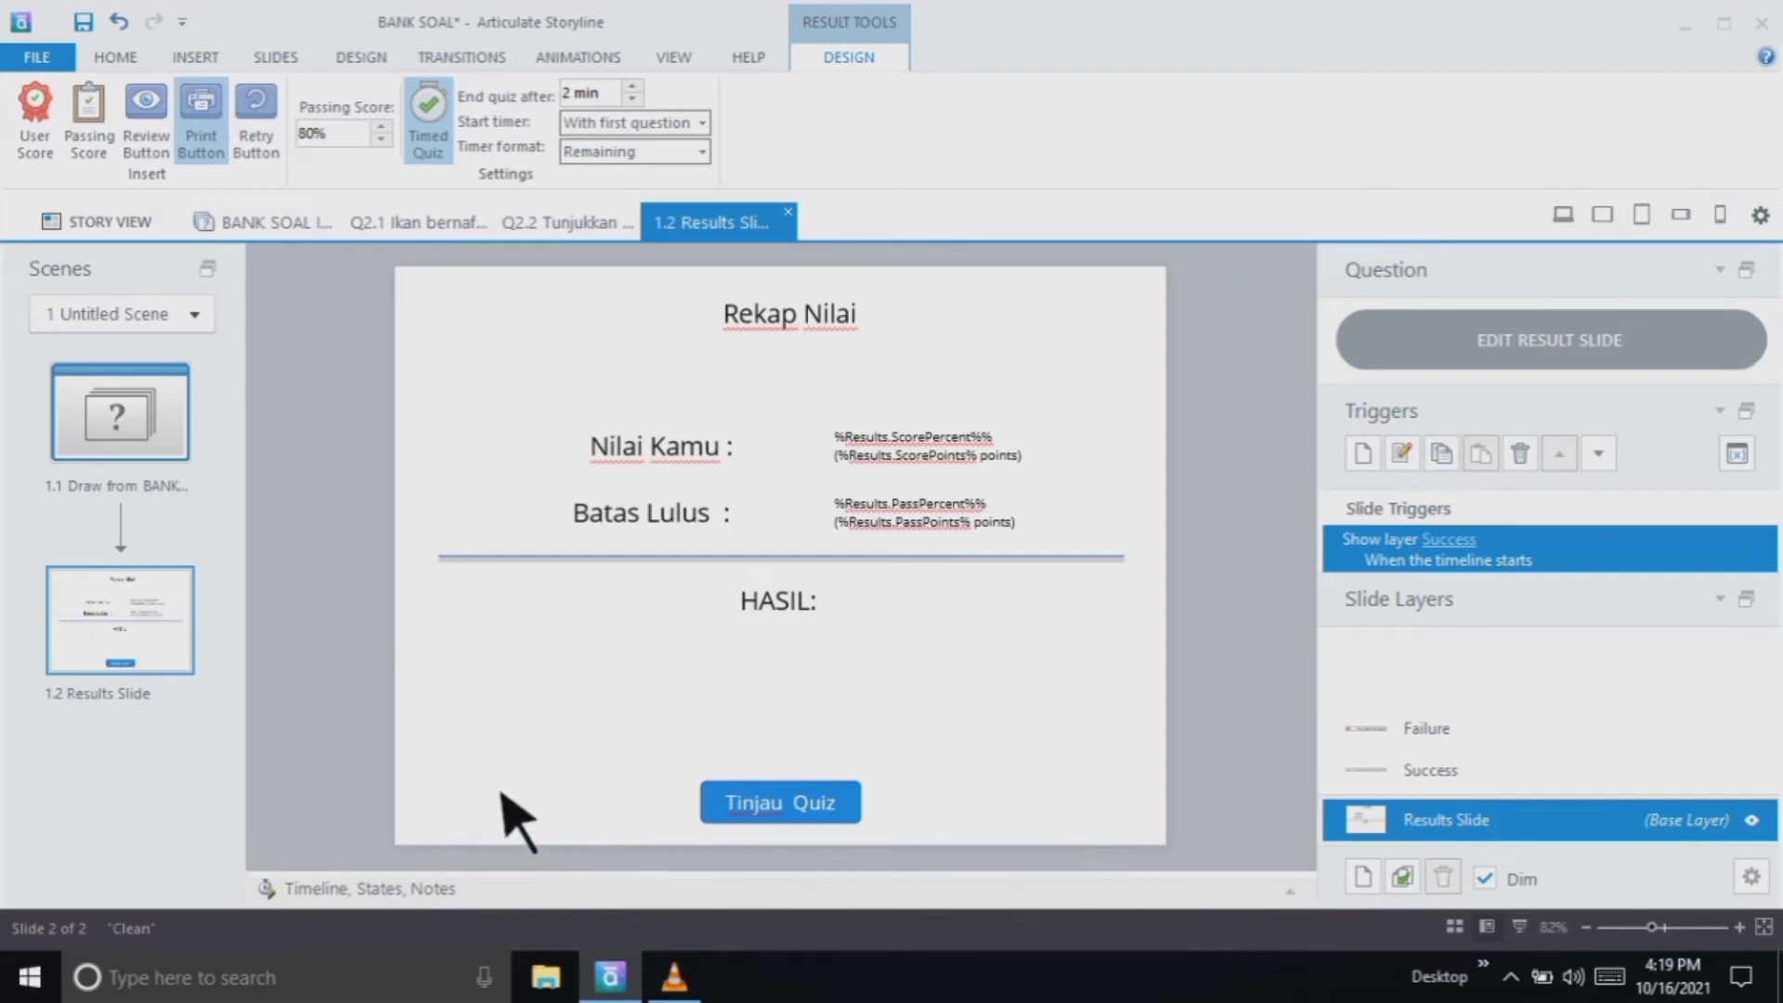
Draw a results print button about 184 × 48 px left of the "Tinjau Quiz" button and label it "Print Hasil"
mouse_move(502, 794)
left_mouse_down()
mouse_move(513, 821)
mouse_move(560, 838)
mouse_move(697, 850)
left_mouse_up()
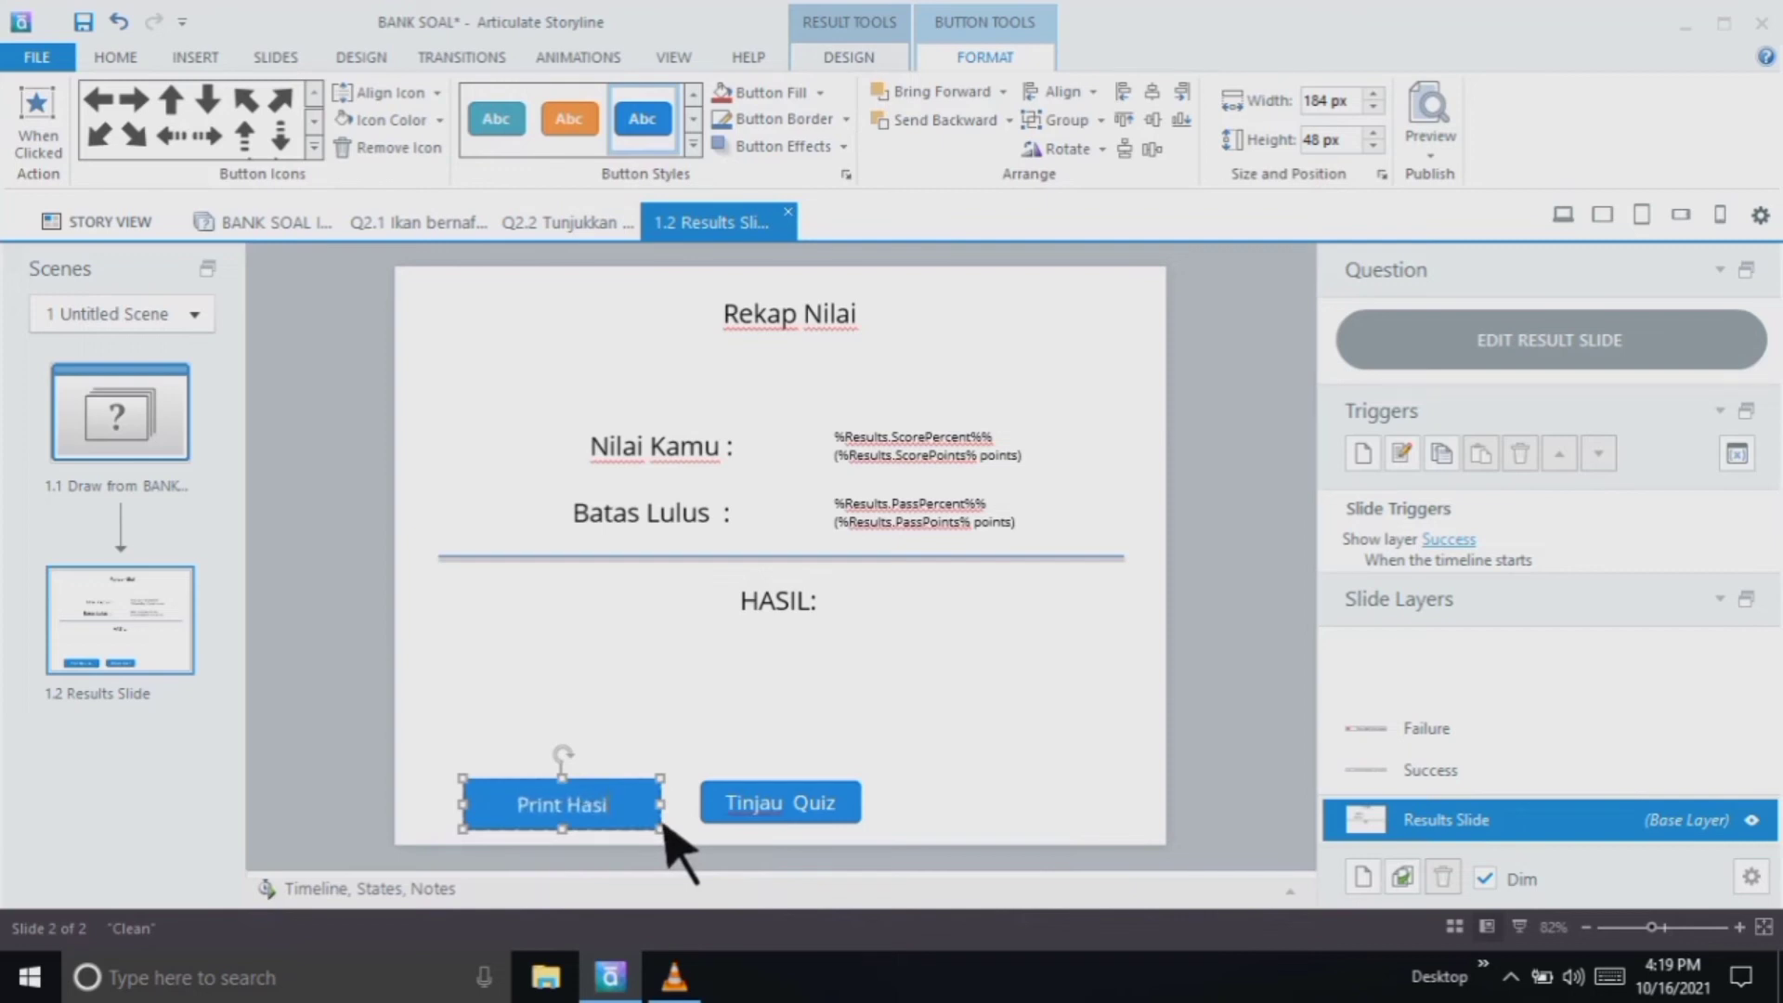
left_click(1082, 678)
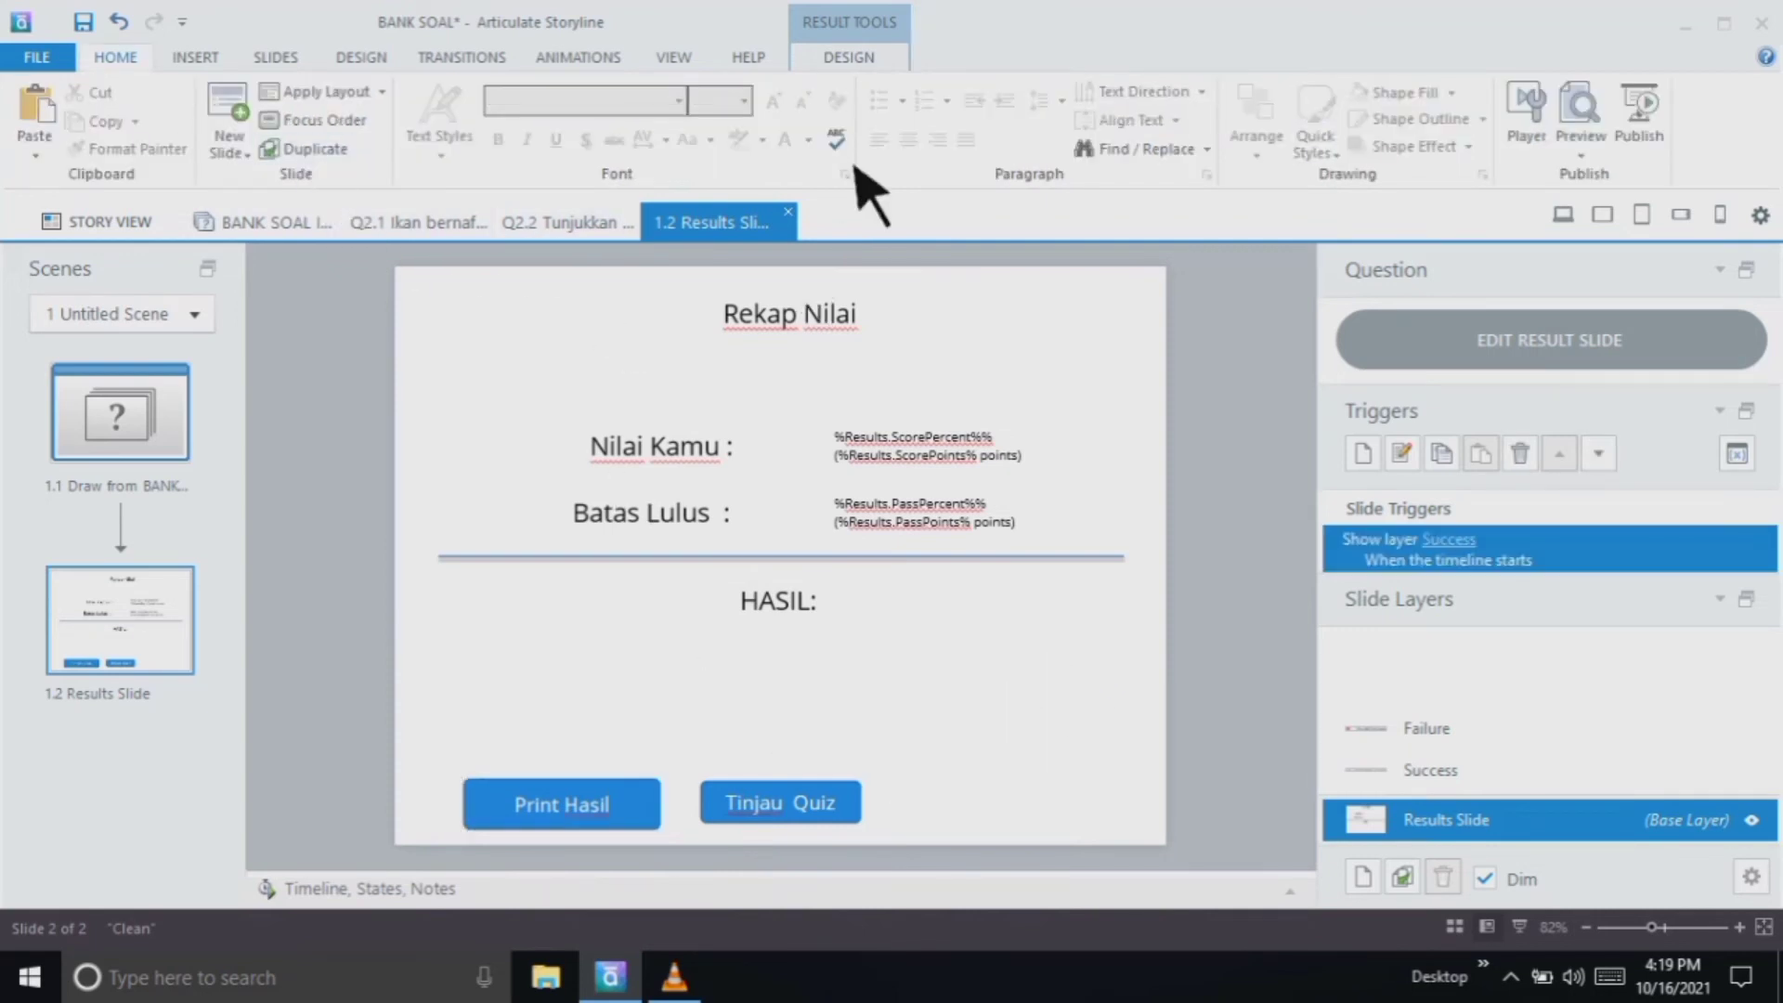
Draw a quiz retry button about 184 × 40 px right of the "Tinjau Quiz" button and label it "Ulangi Quiz"
left_click(884, 58)
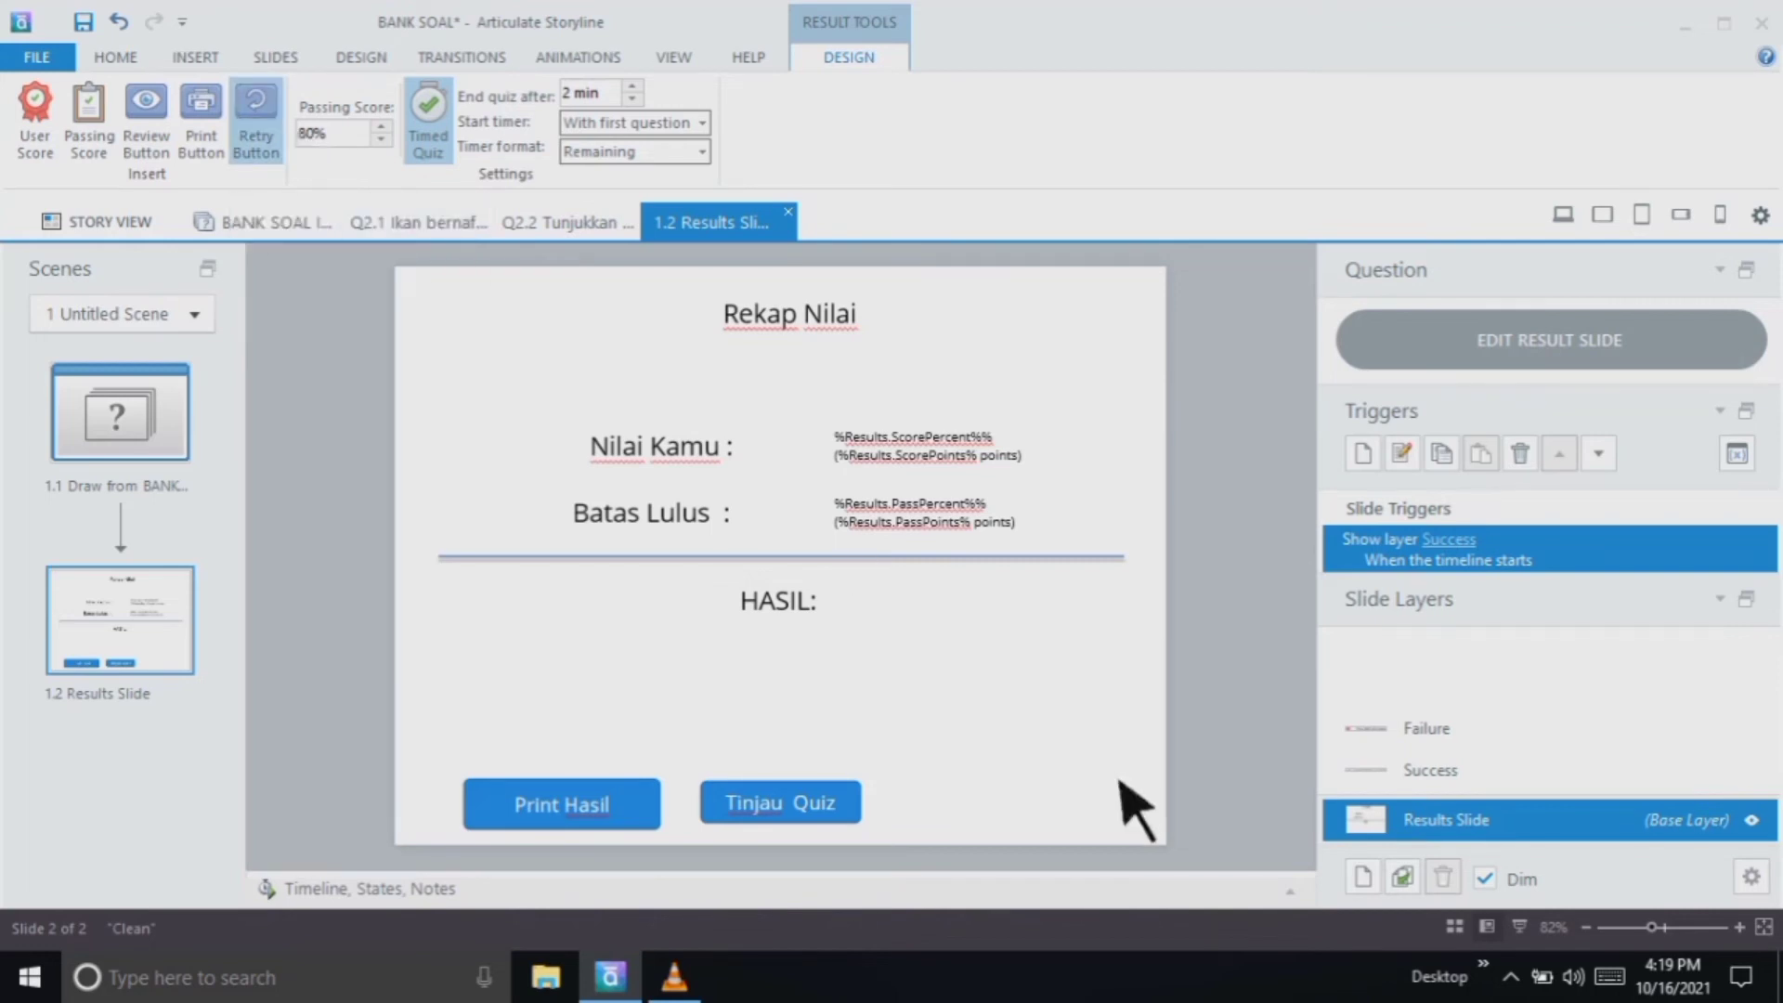
left_click_drag(959, 796, 1151, 845)
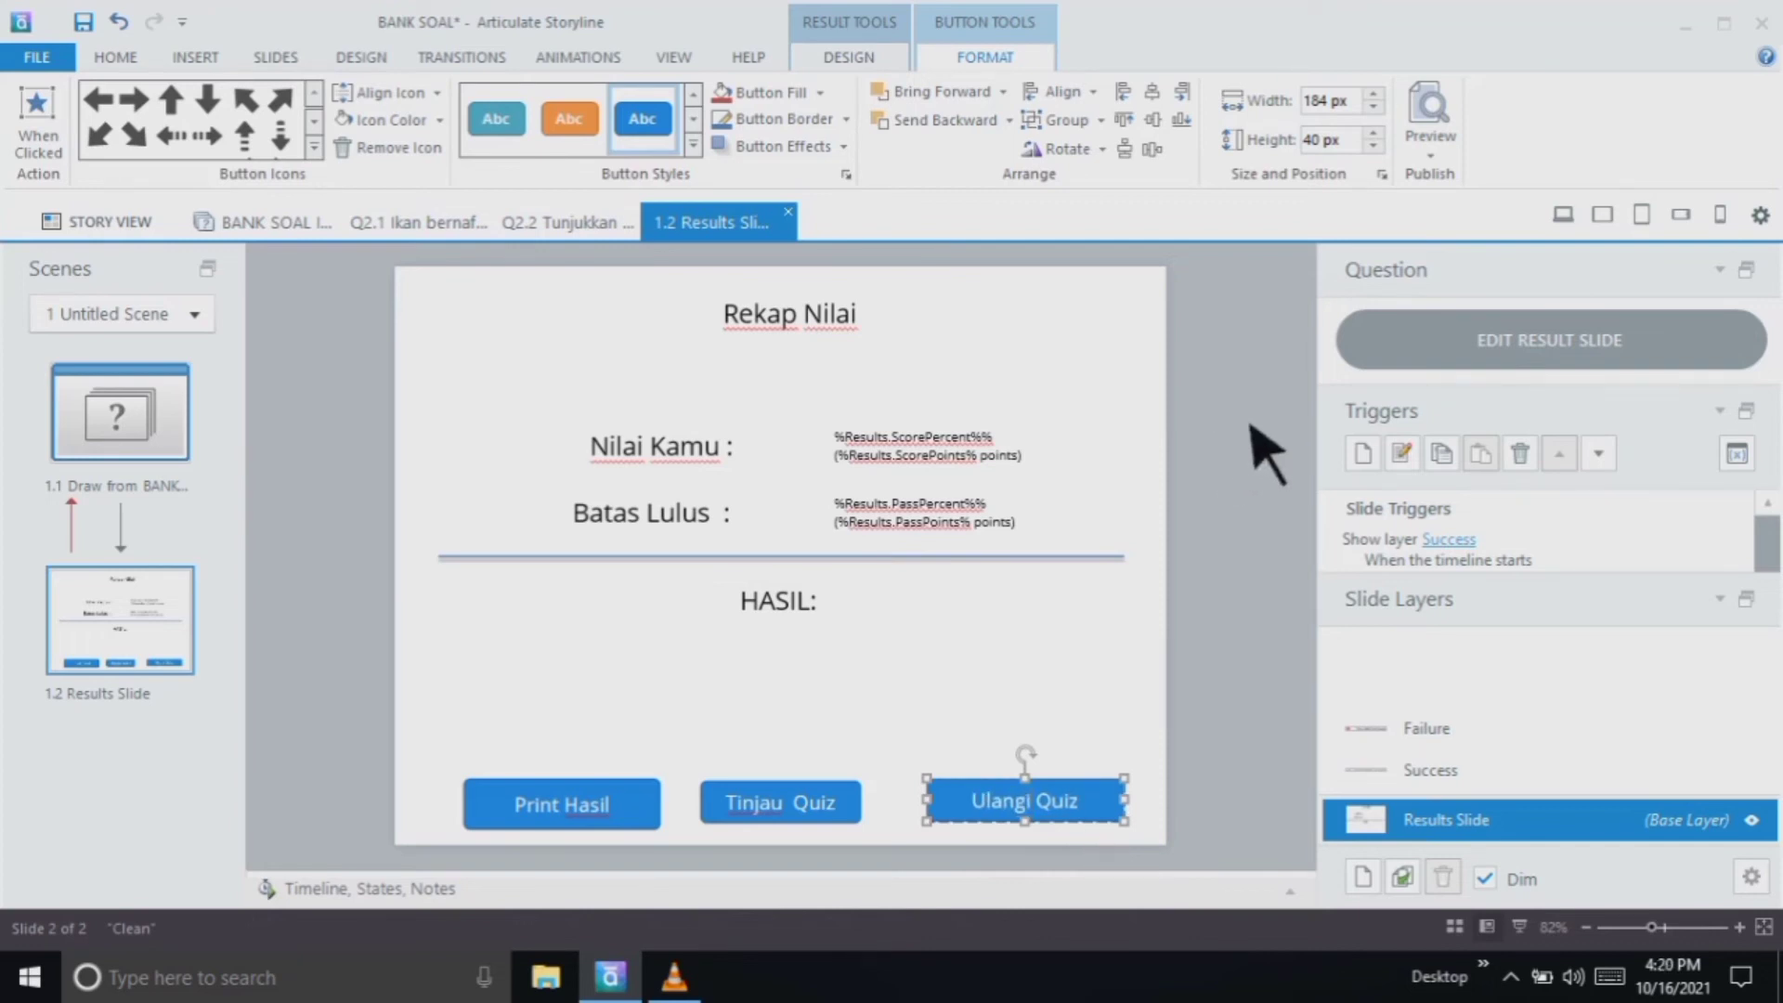
left_click(1243, 510)
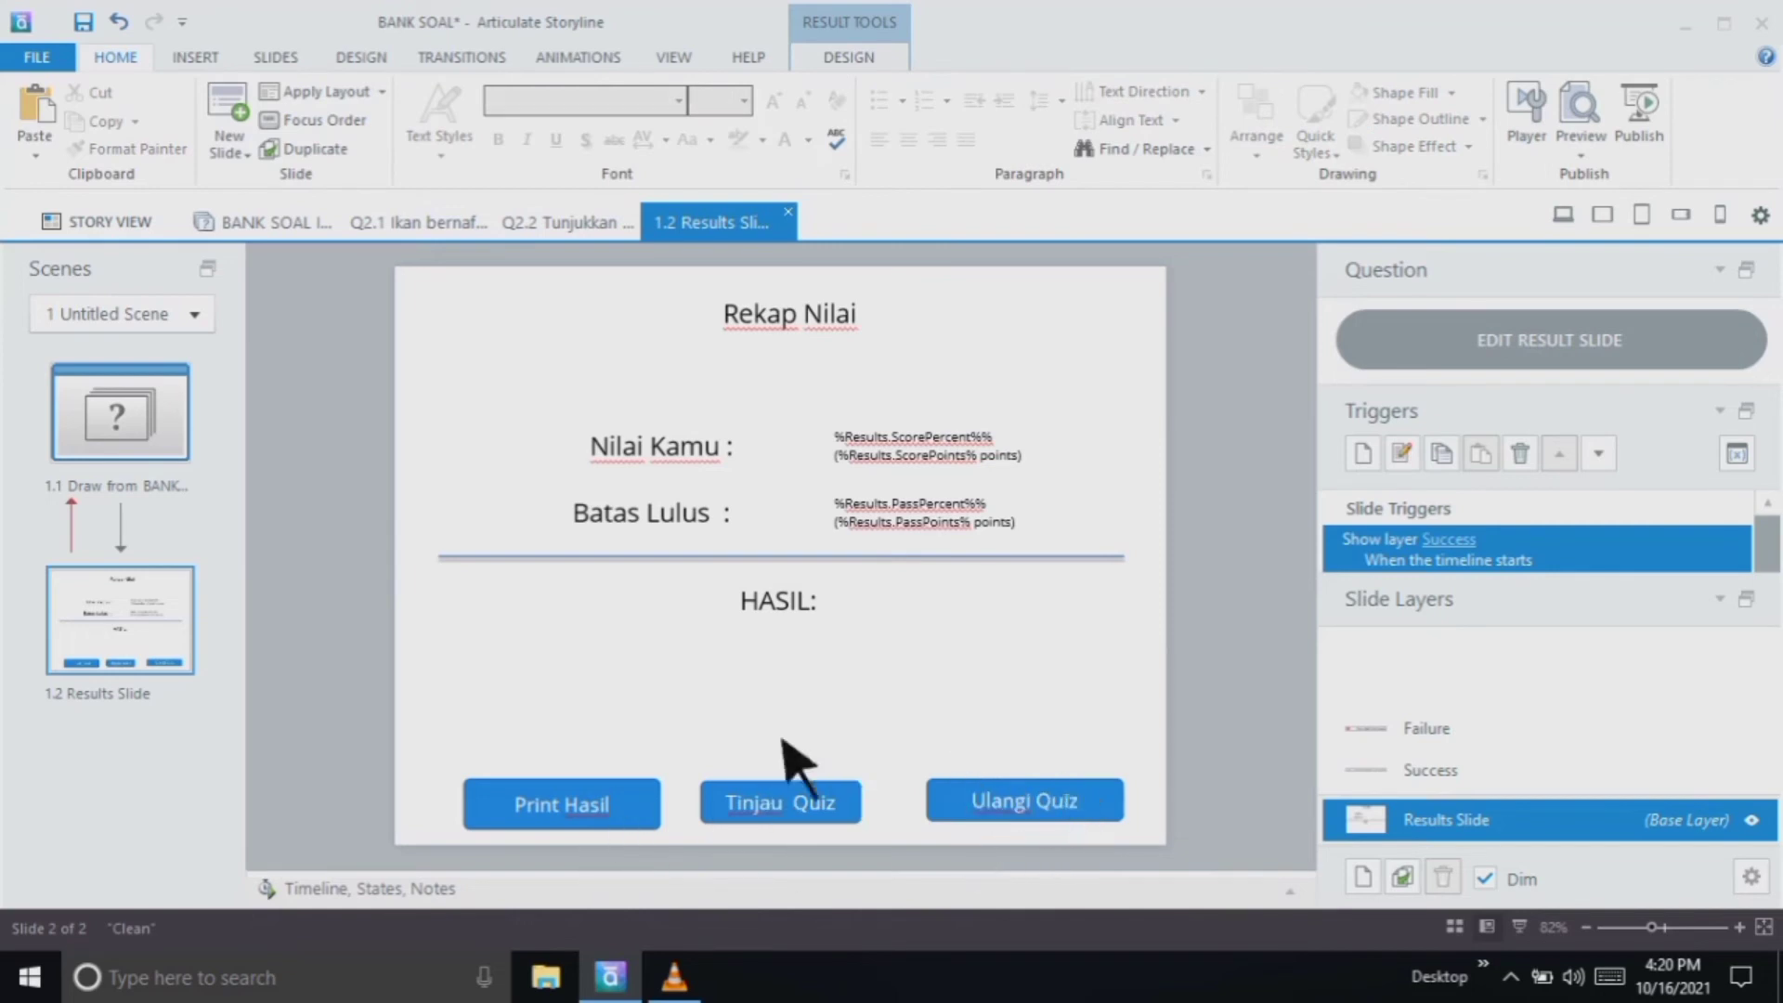
Insert the picture priner.png from the File KKG leksono folder and place it above the "Print Hasil" button
left_click(211, 56)
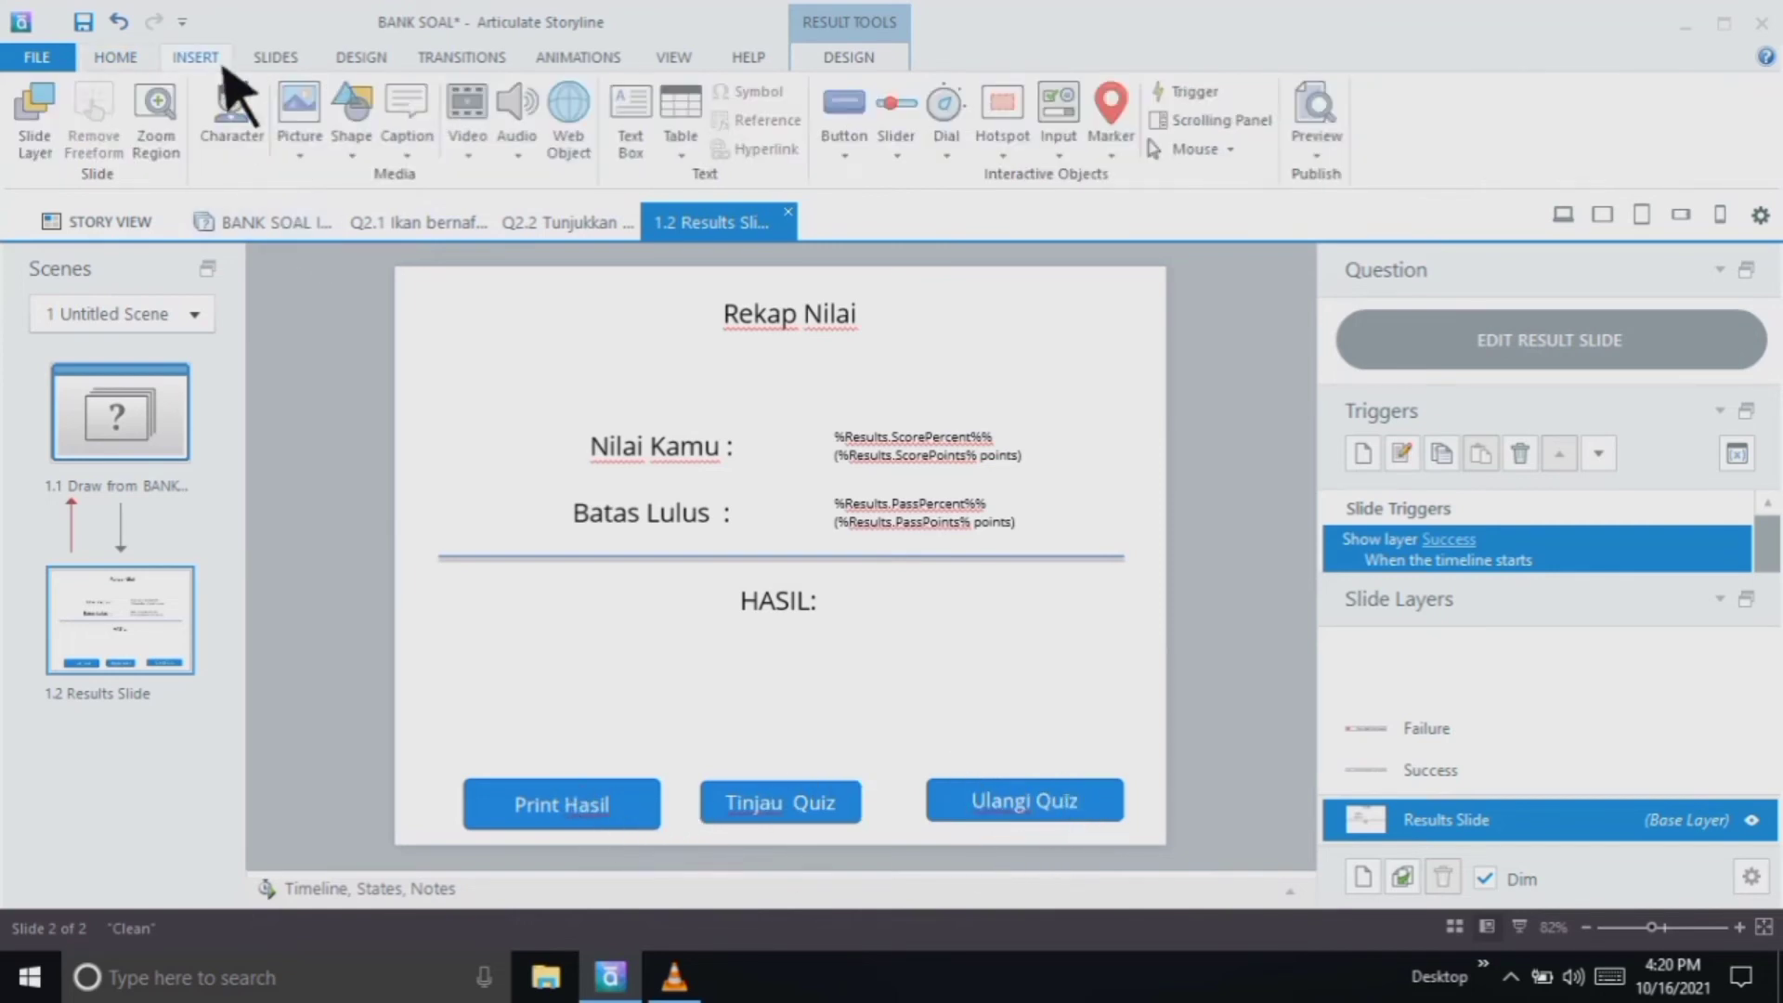
left_click(336, 174)
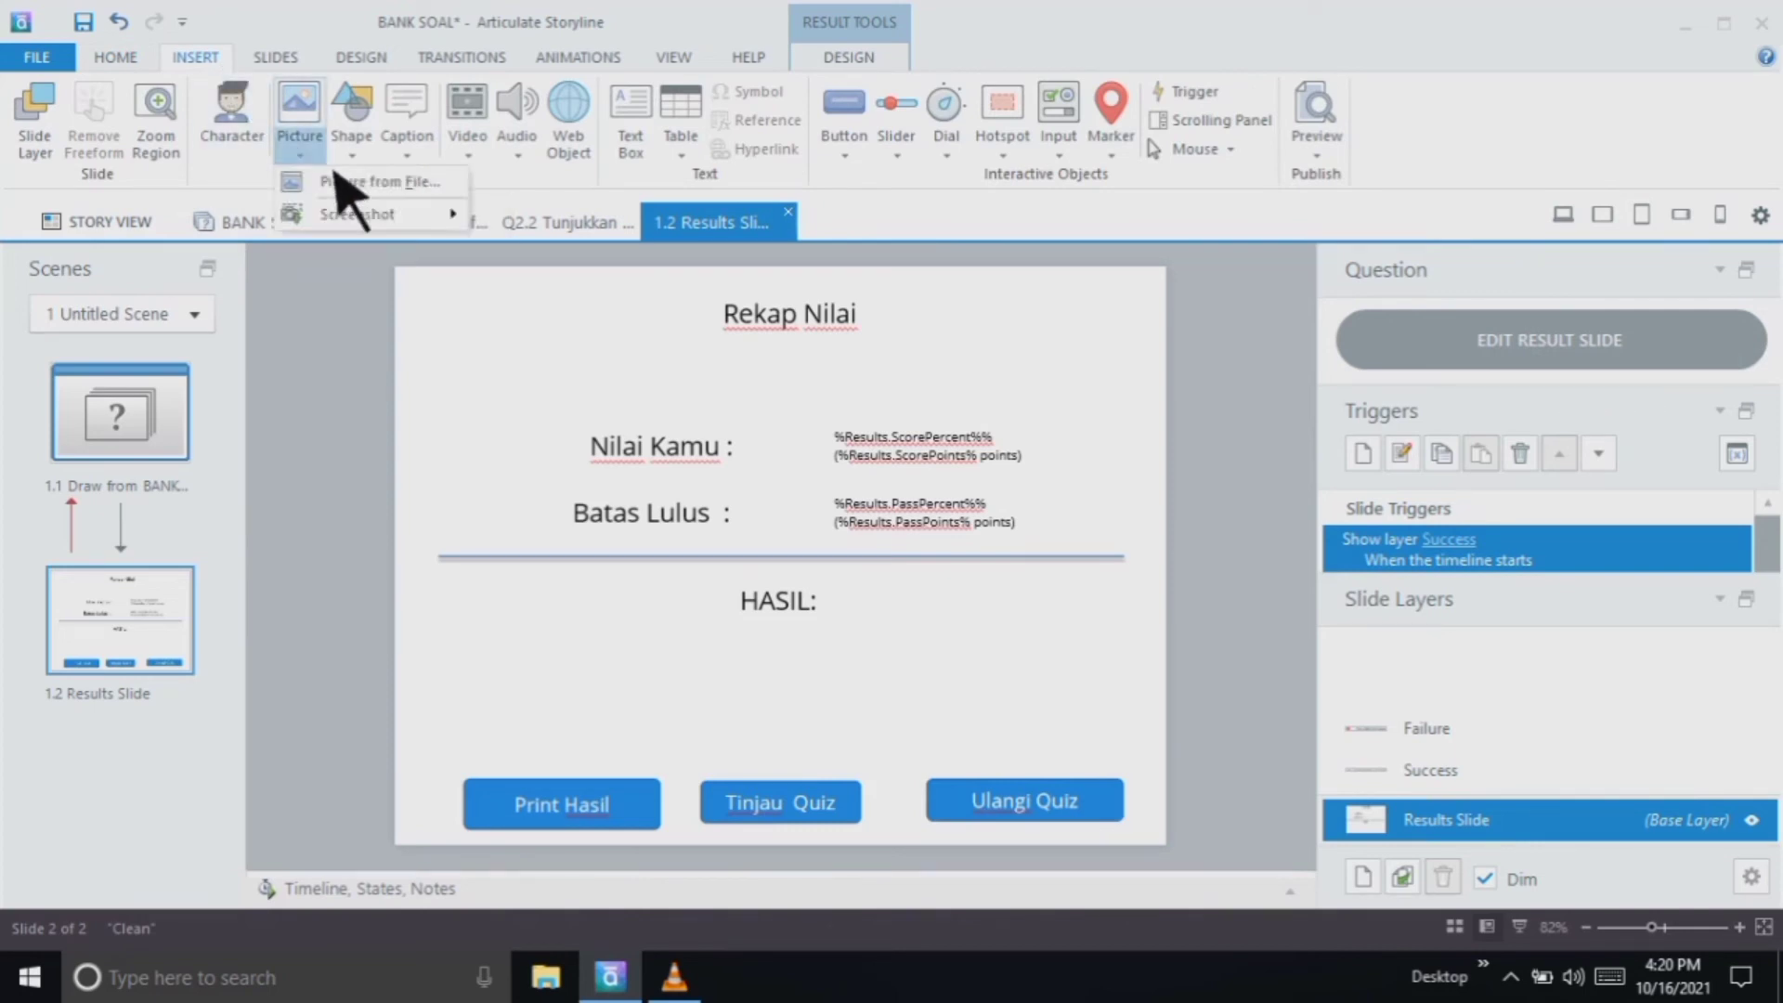
left_click(384, 194)
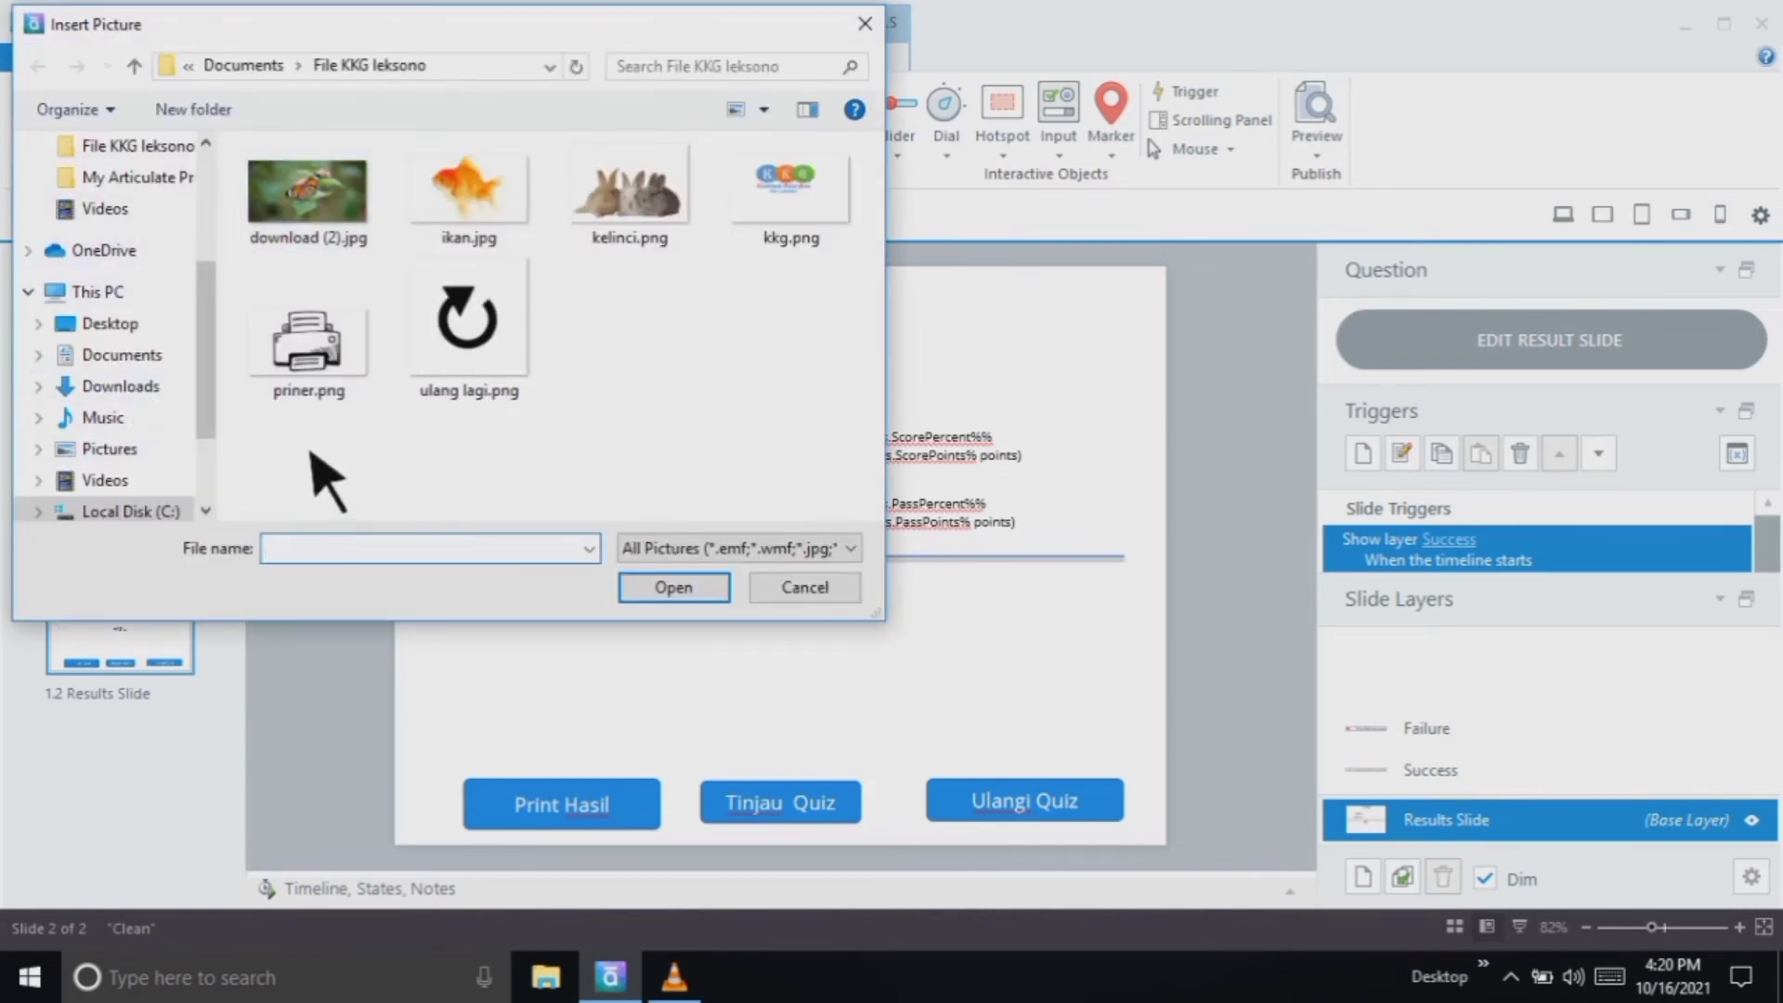
left_click(343, 345)
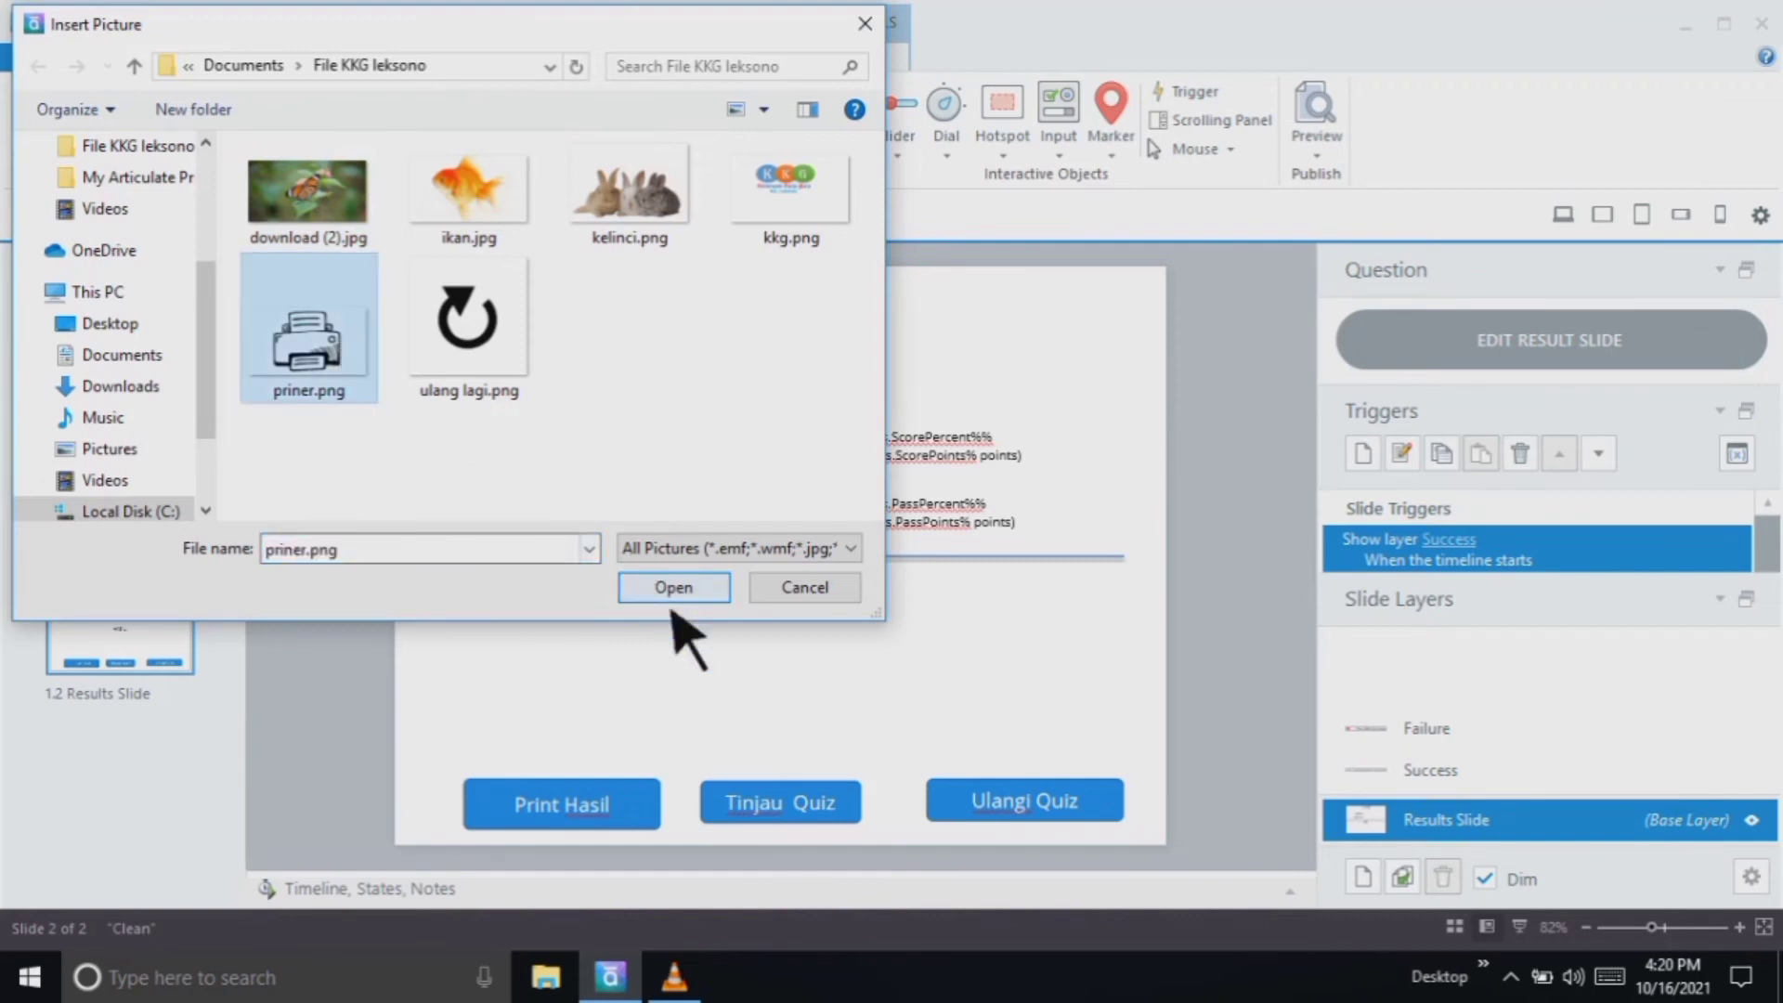
left_click(674, 589)
left_click_drag(819, 586, 632, 704)
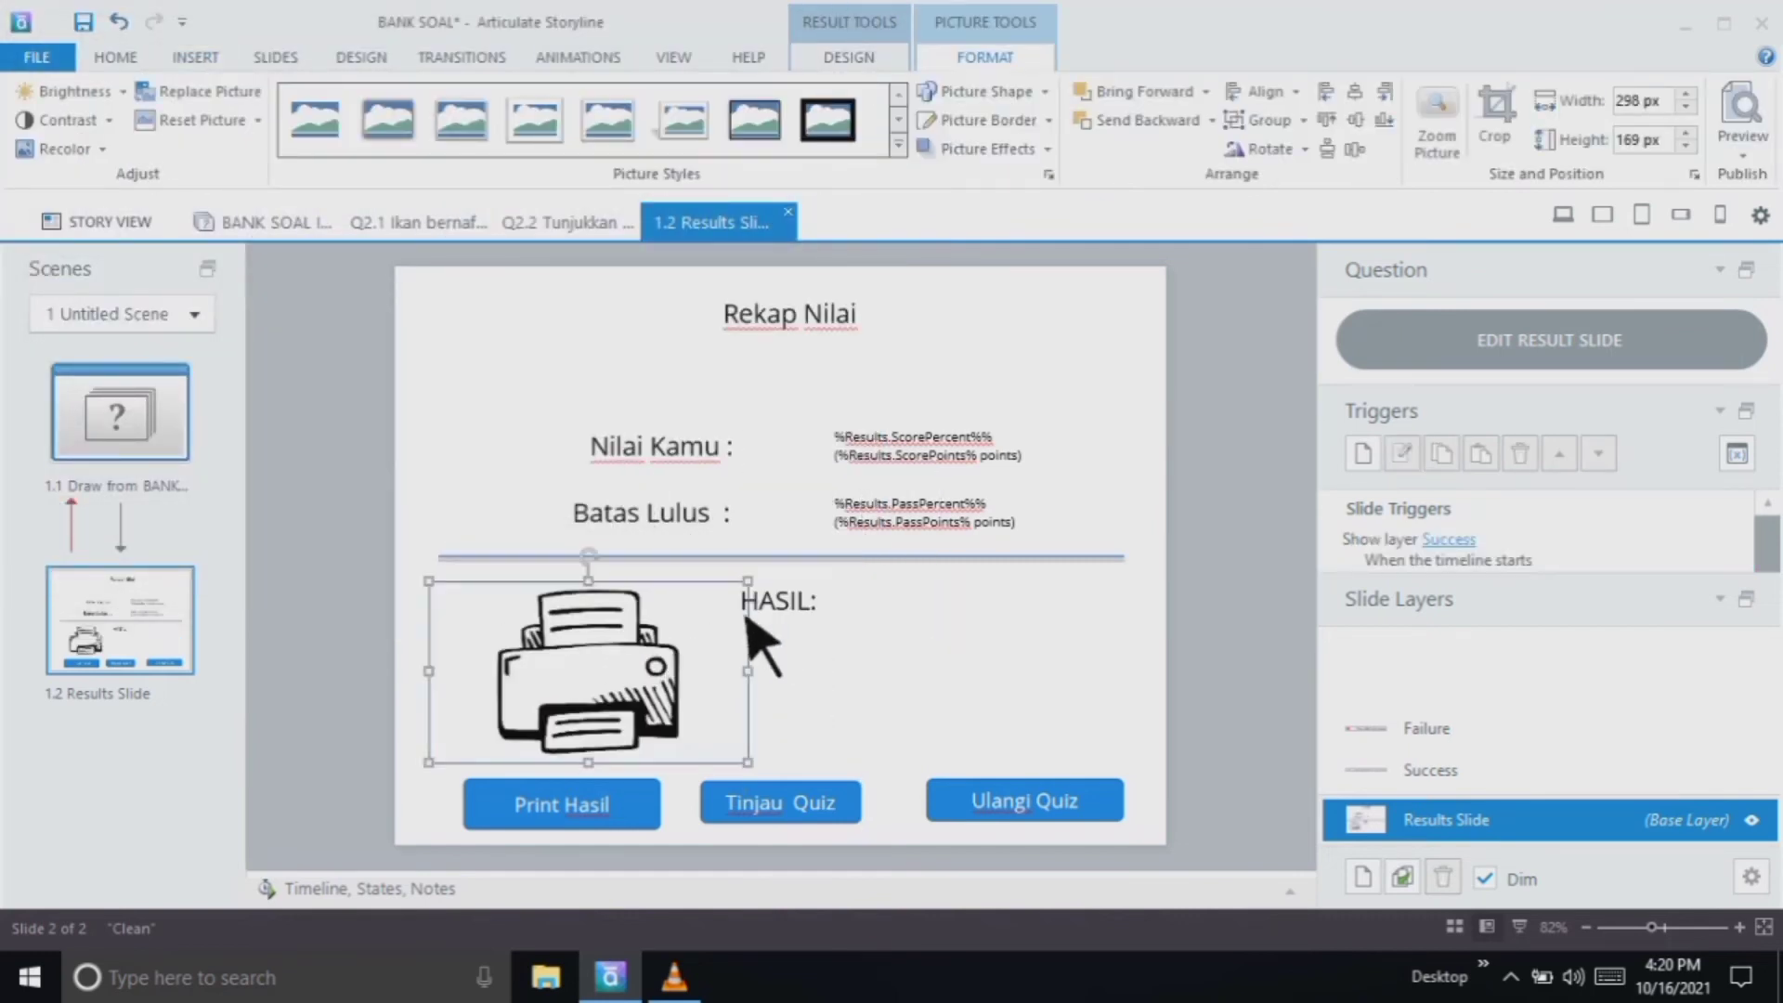
Shrink the printer picture to about 171 × 97 px and position it directly above the "Print Hasil" button
left_click_drag(729, 643, 713, 657)
left_click_drag(603, 718, 642, 726)
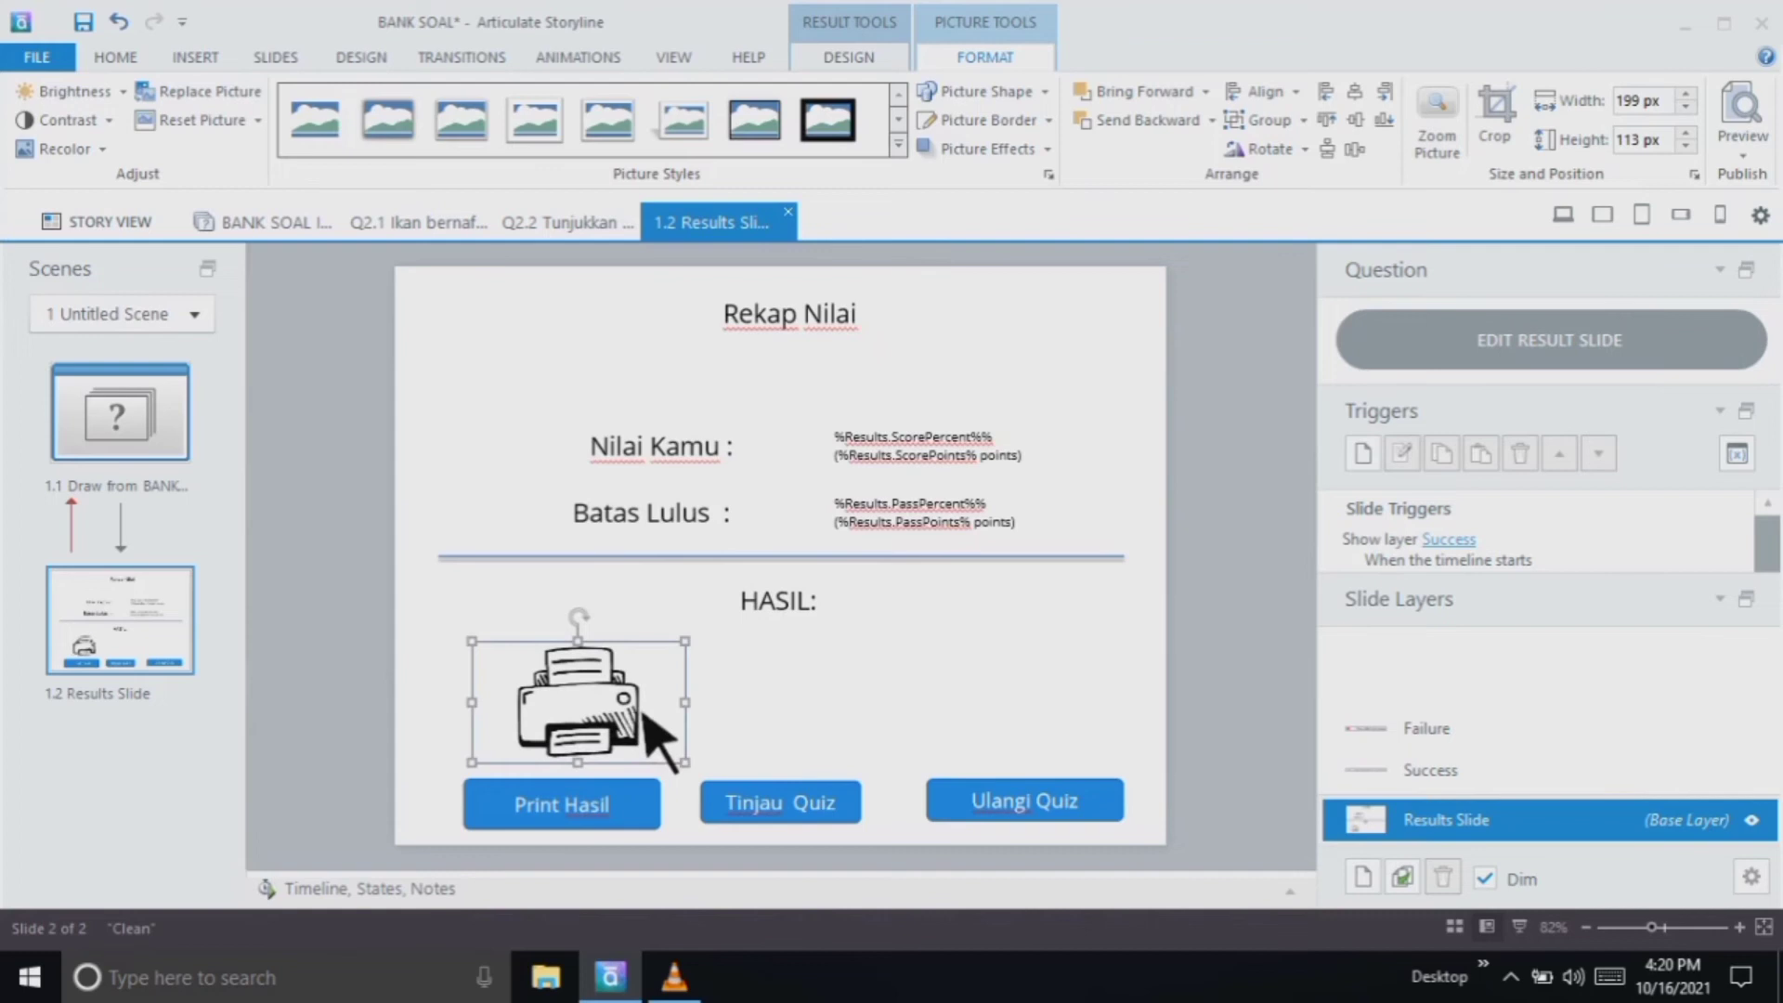
left_click(694, 678)
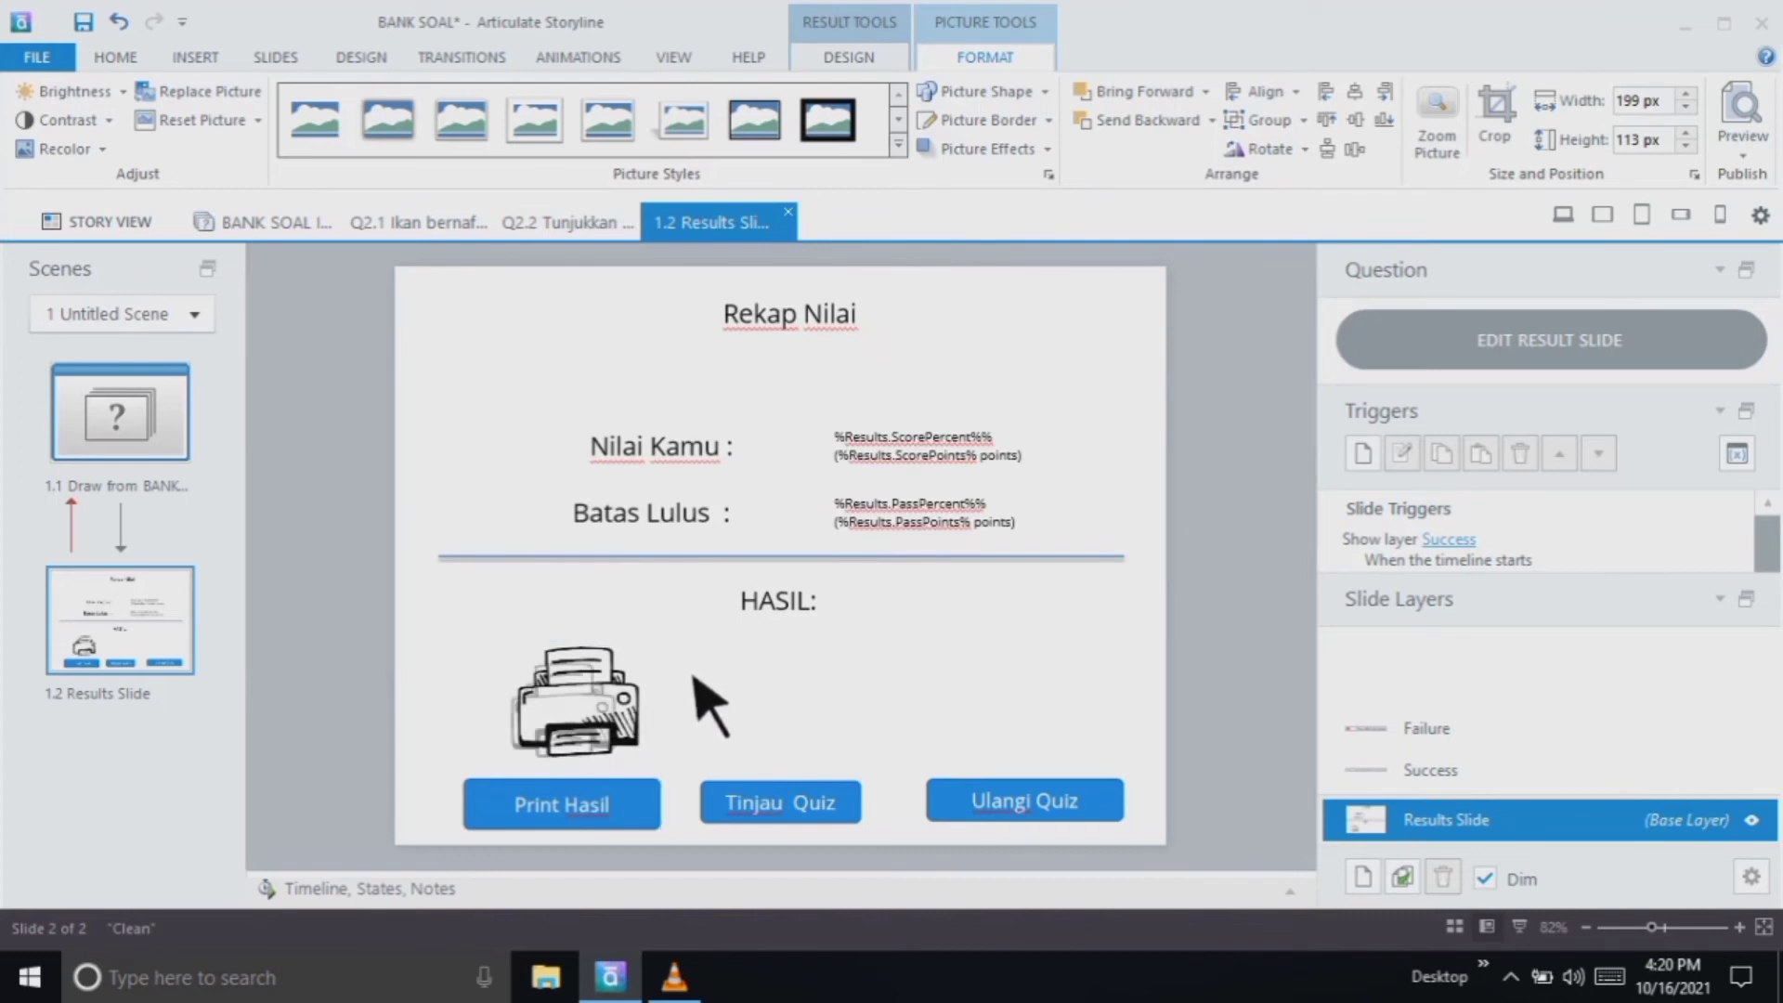
left_click_drag(687, 678, 688, 678)
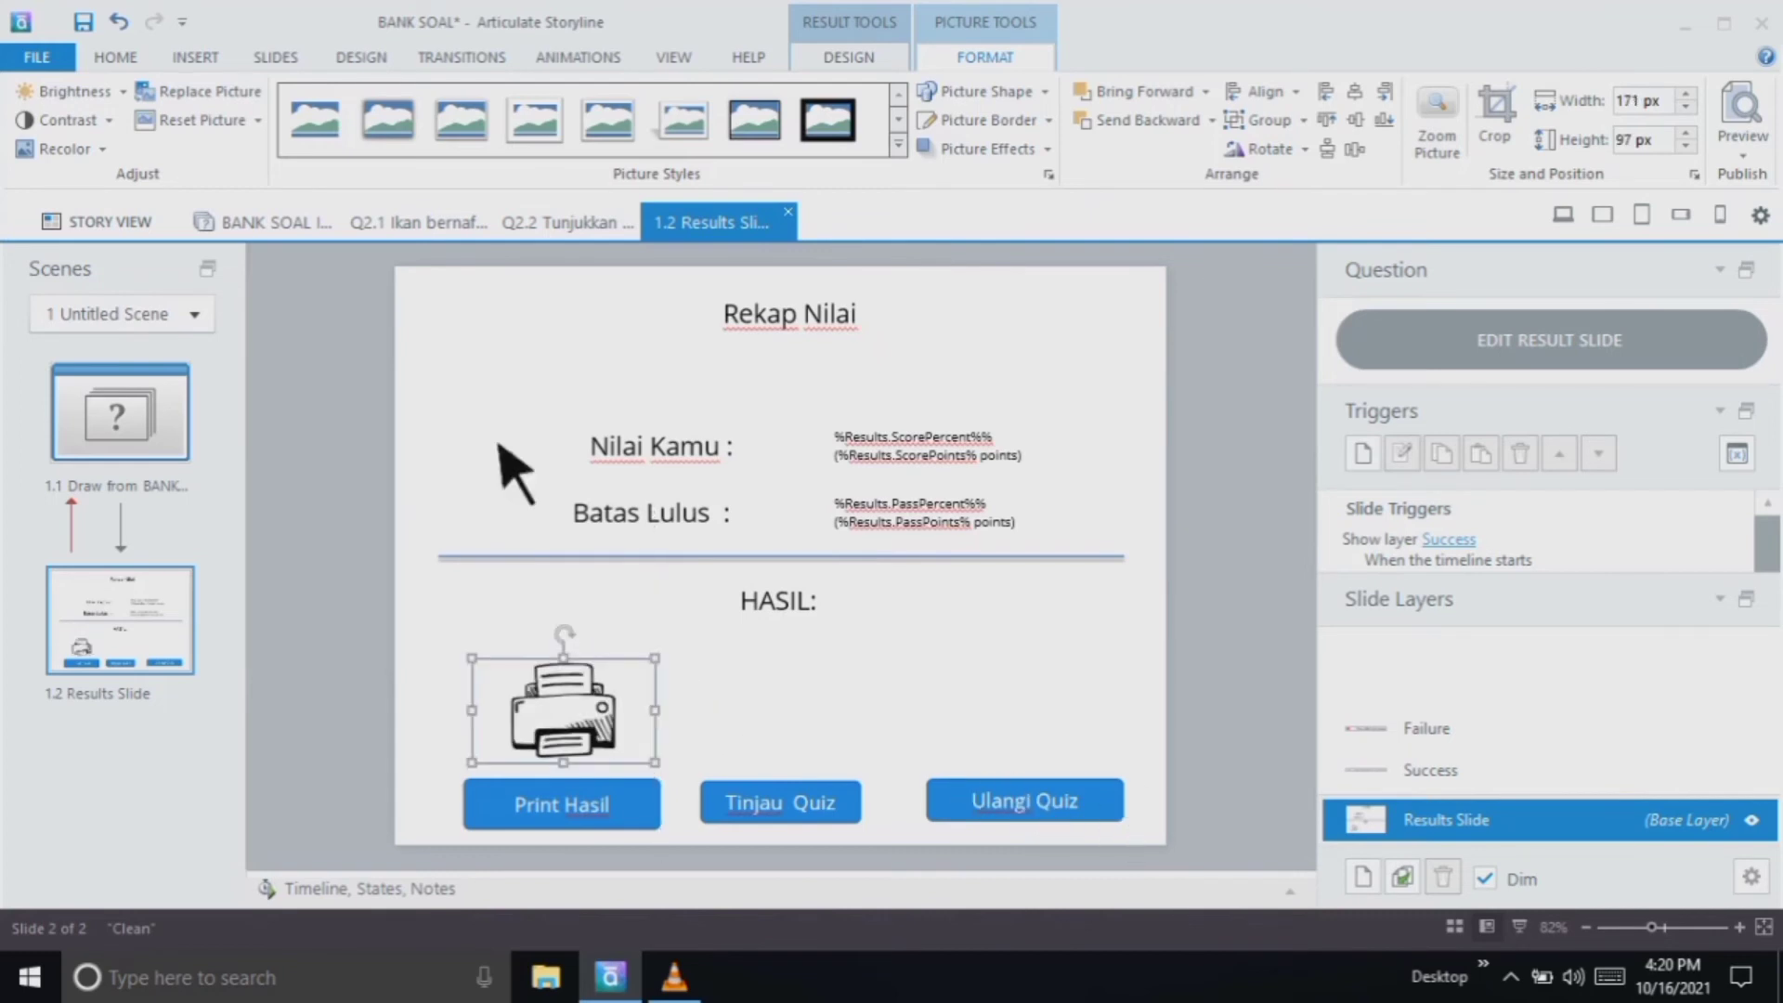
Insert the picture ulang lagi.png from the File KKG leksono folder and place it over the "Ulangi Quiz" button
left_click(209, 59)
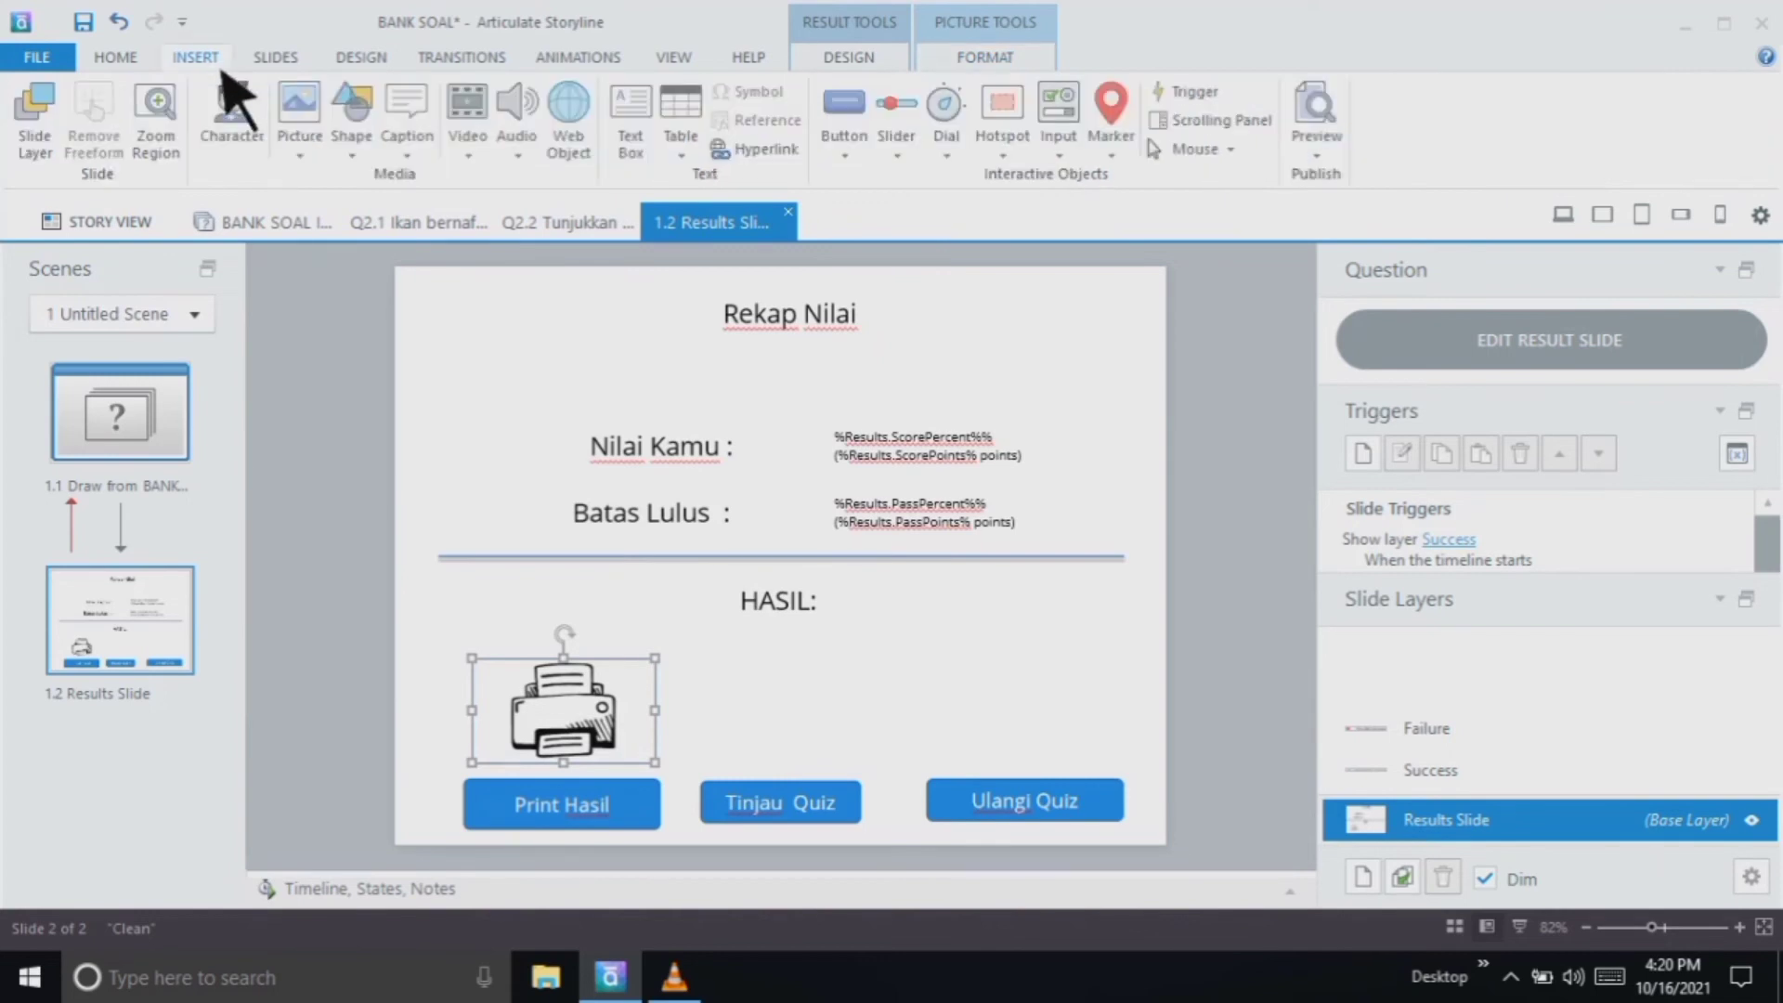
left_click(301, 139)
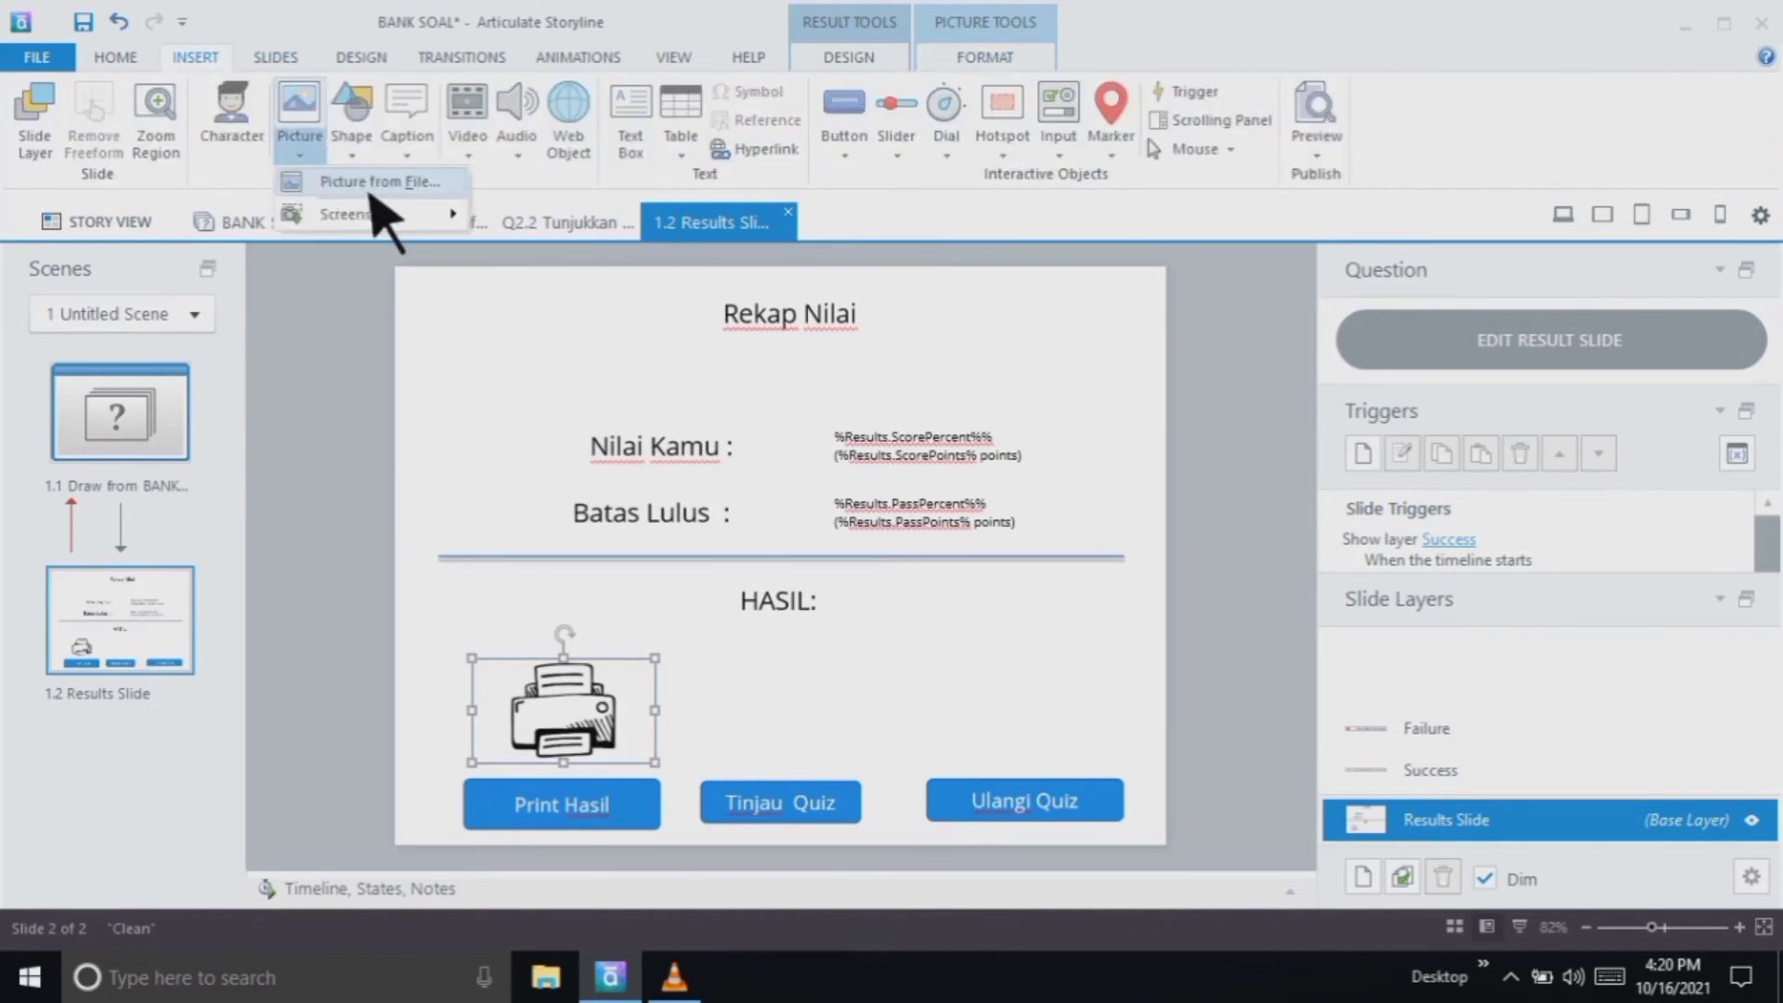
left_click(367, 182)
left_click(499, 342)
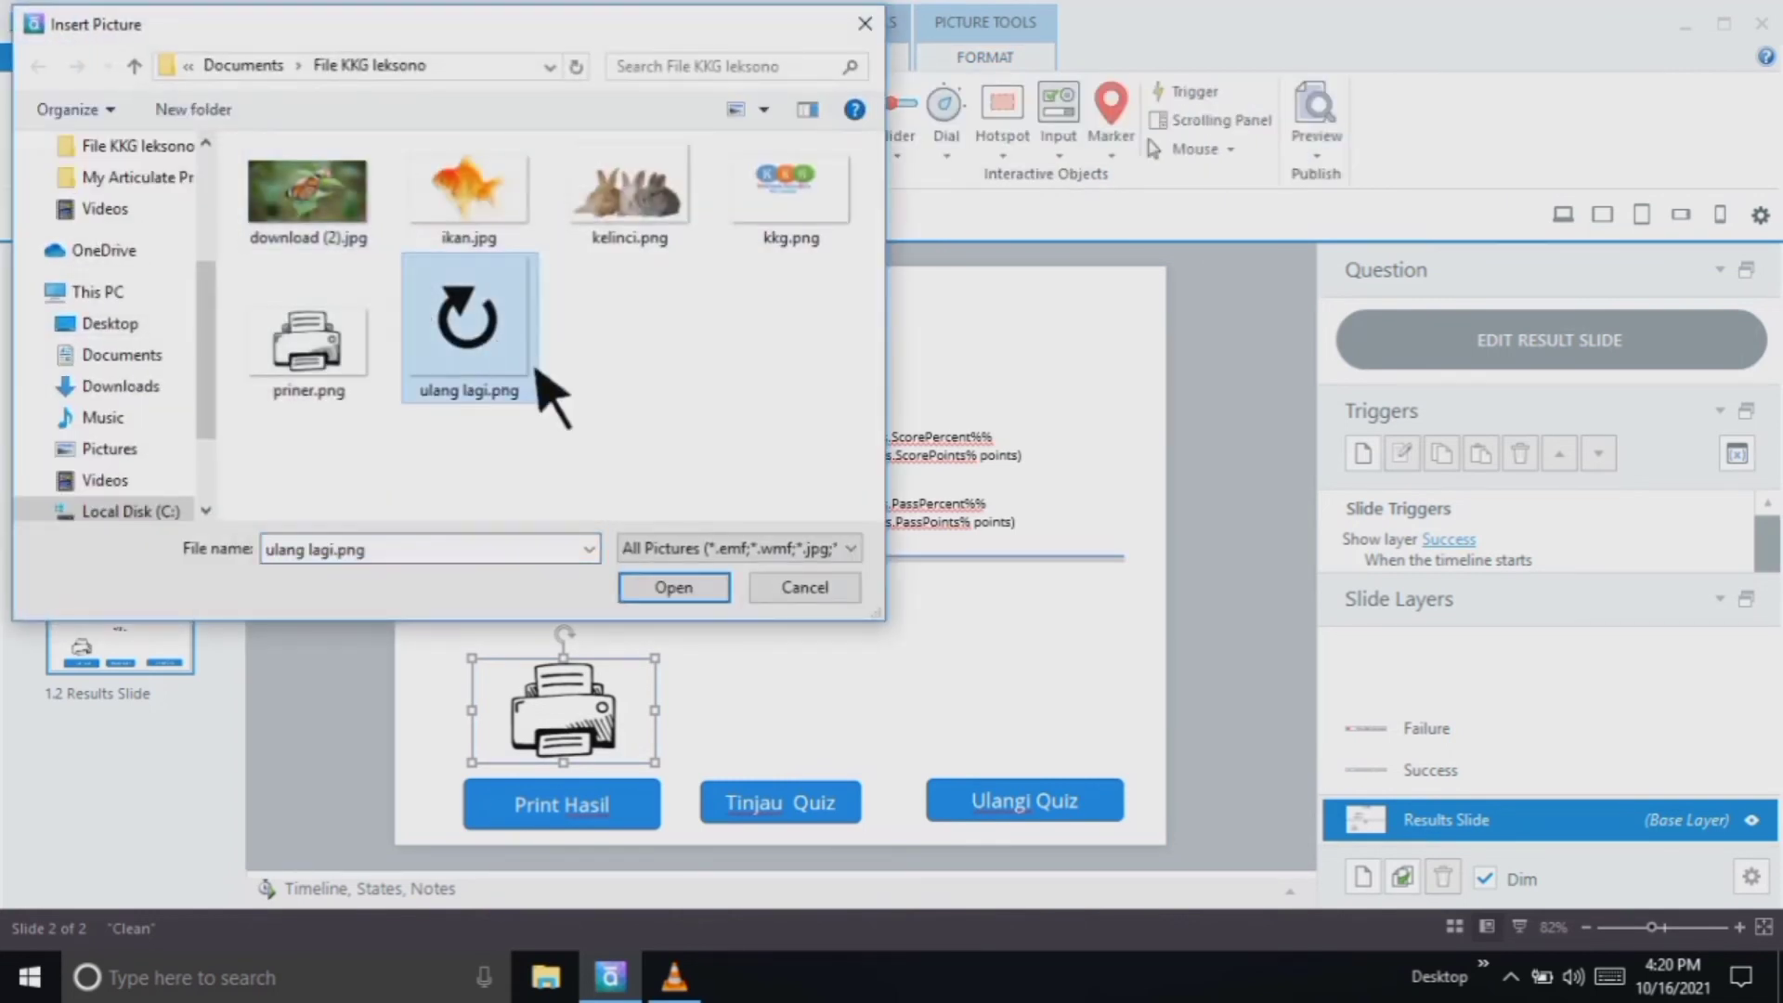
left_click(723, 603)
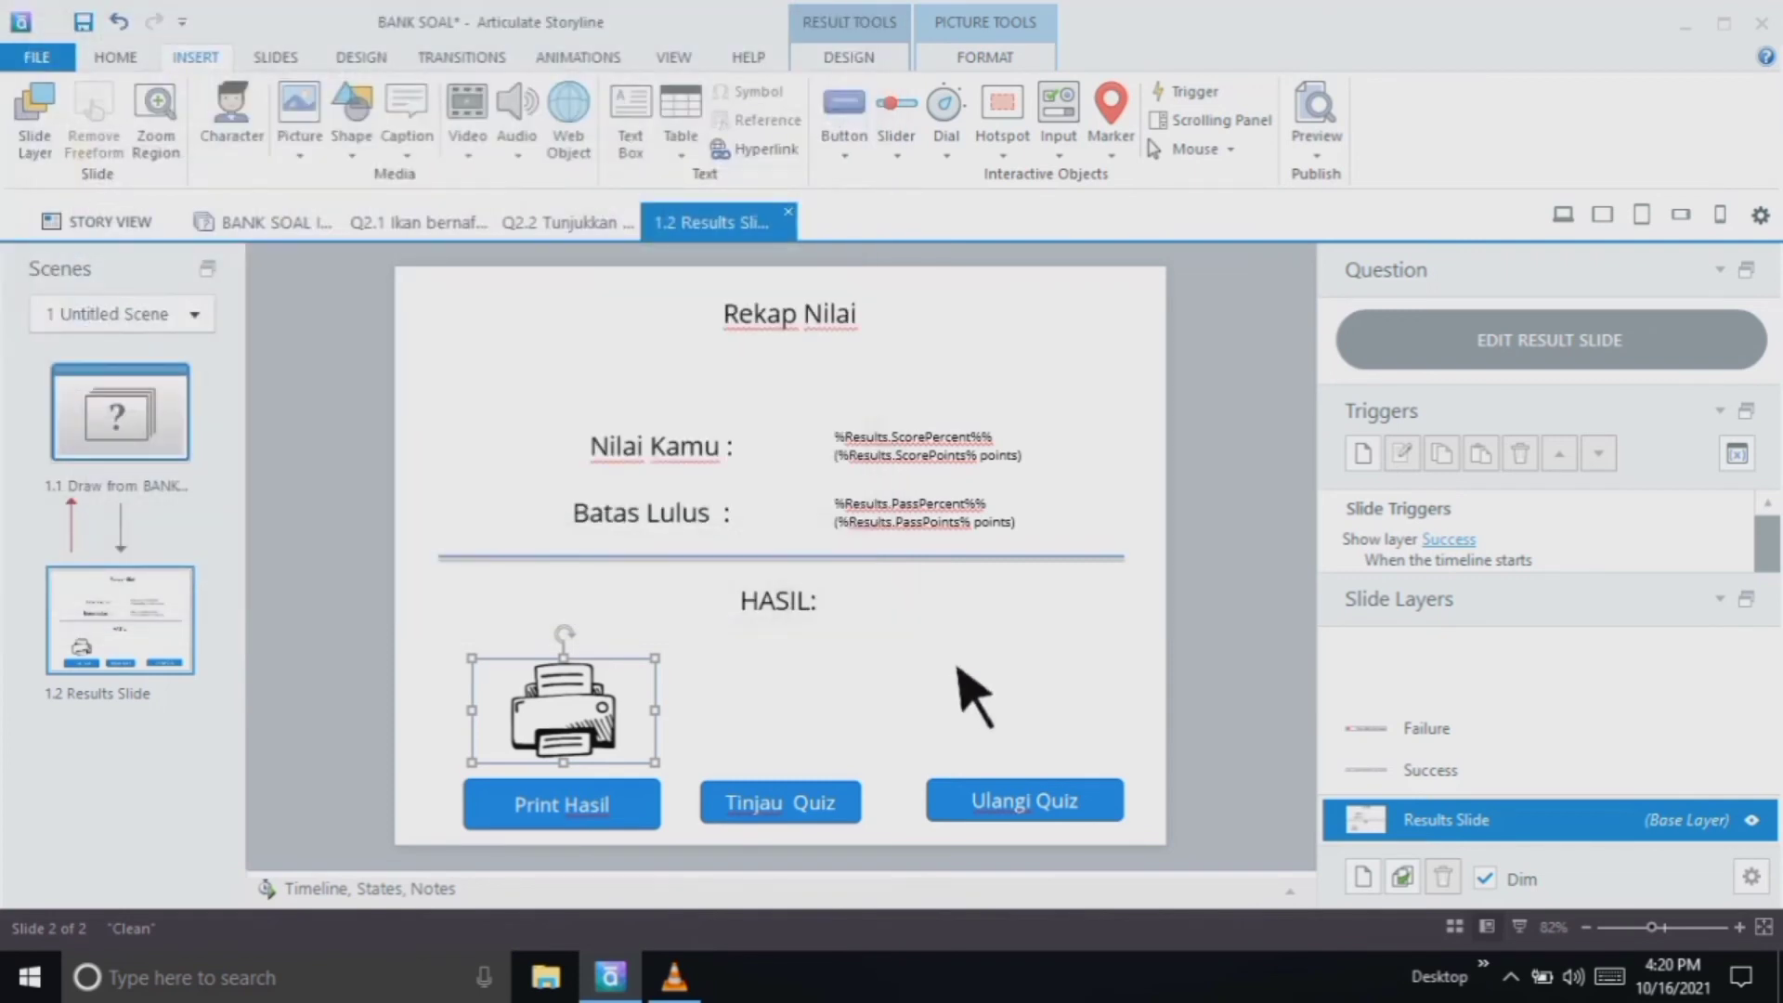
left_click_drag(848, 554, 1105, 710)
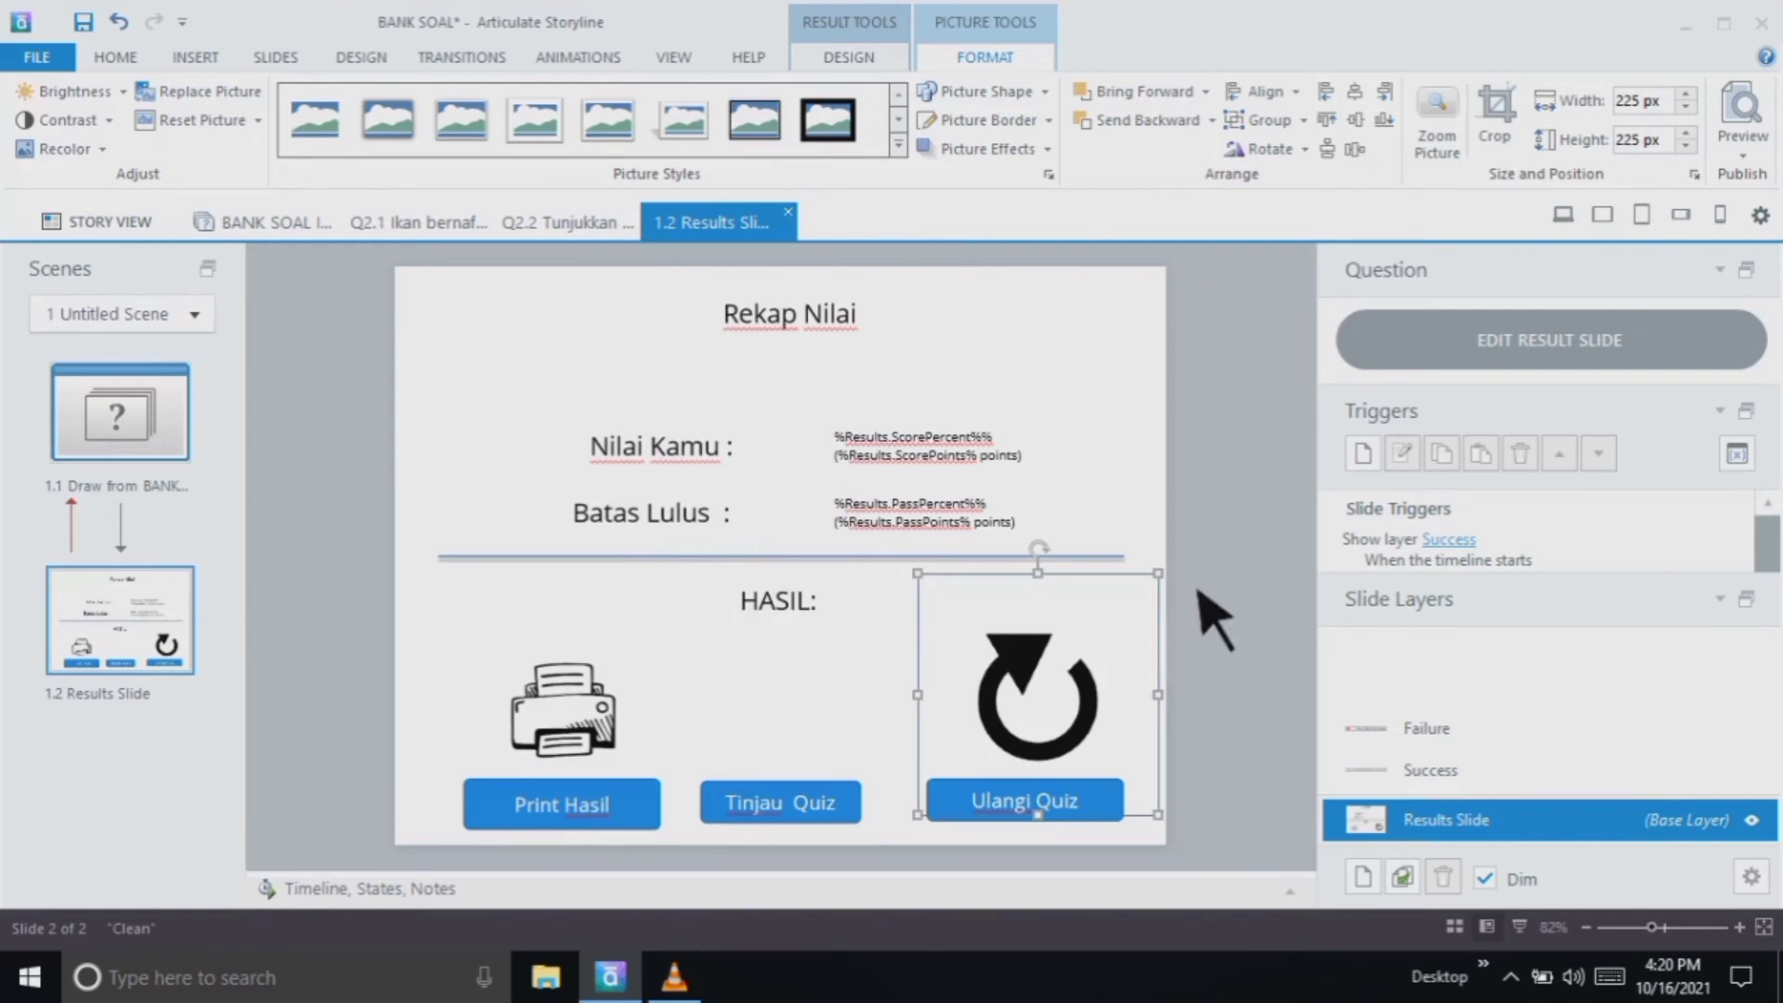
Shrink the circular-arrow picture to about 121 × 121 px and centre it directly above the "Ulangi Quiz" button
left_click_drag(1161, 575, 1092, 671)
mouse_move(1040, 735)
left_mouse_down()
mouse_move(1065, 697)
mouse_move(1114, 677)
mouse_move(1042, 728)
mouse_move(1068, 729)
left_mouse_up()
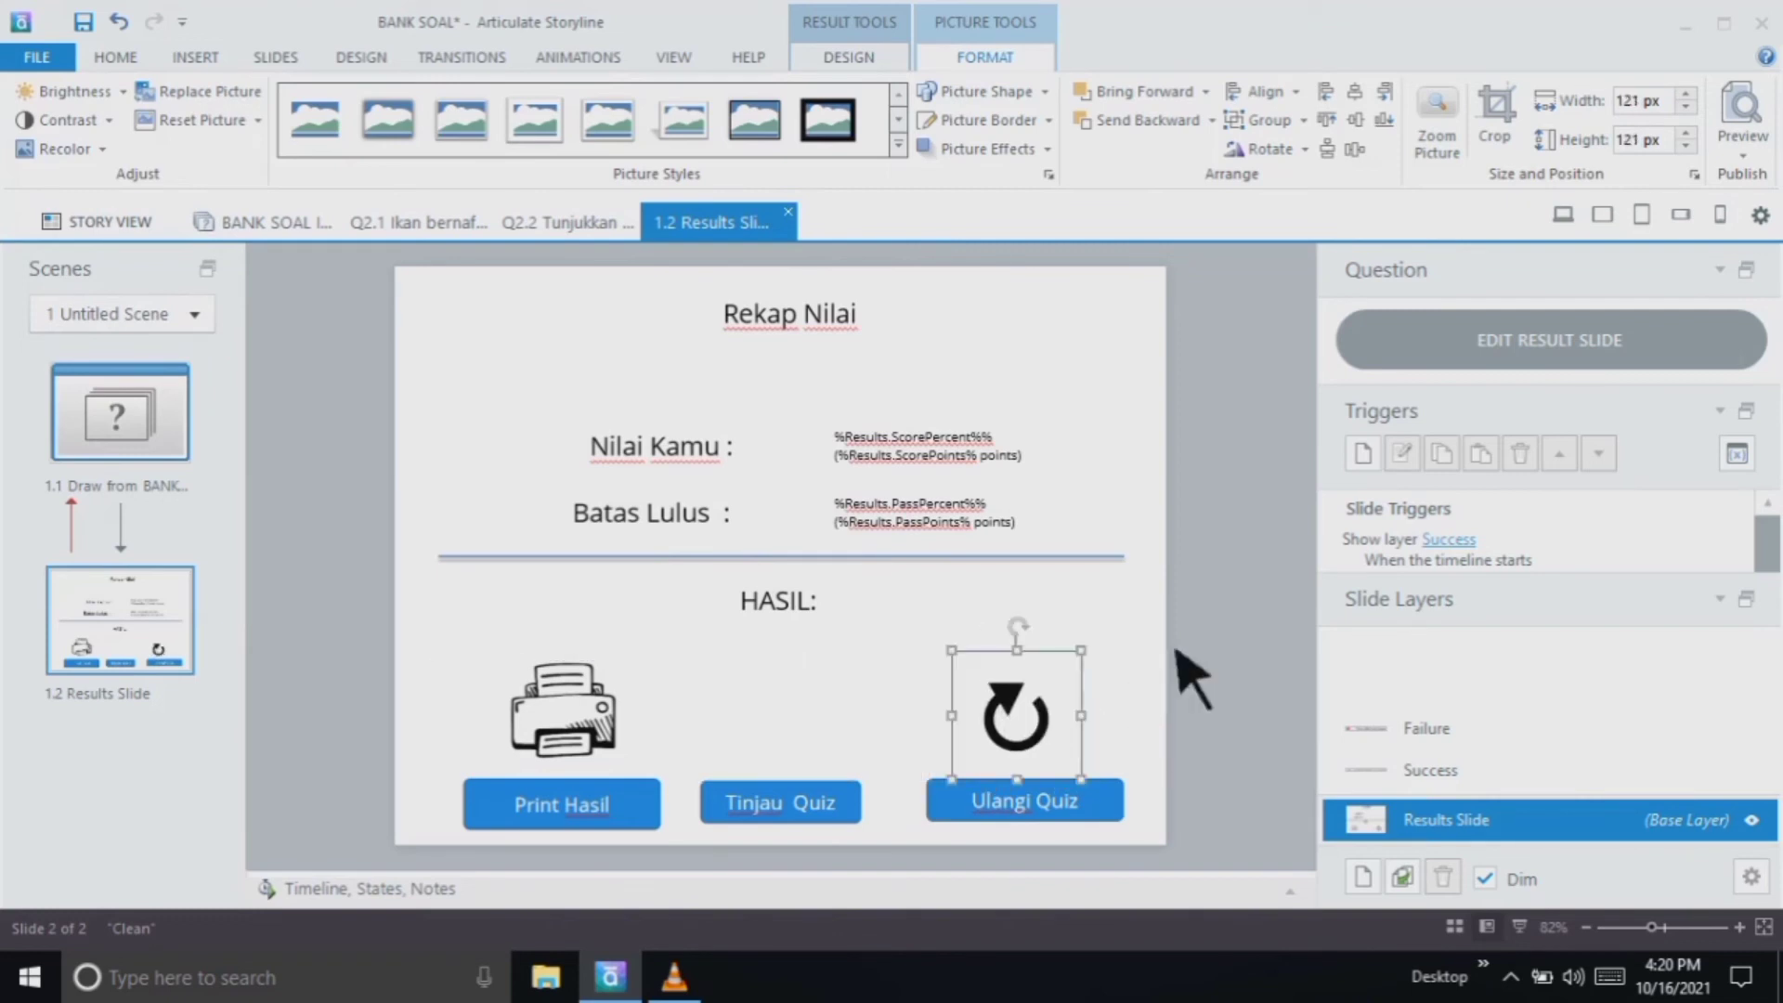
left_click(1265, 555)
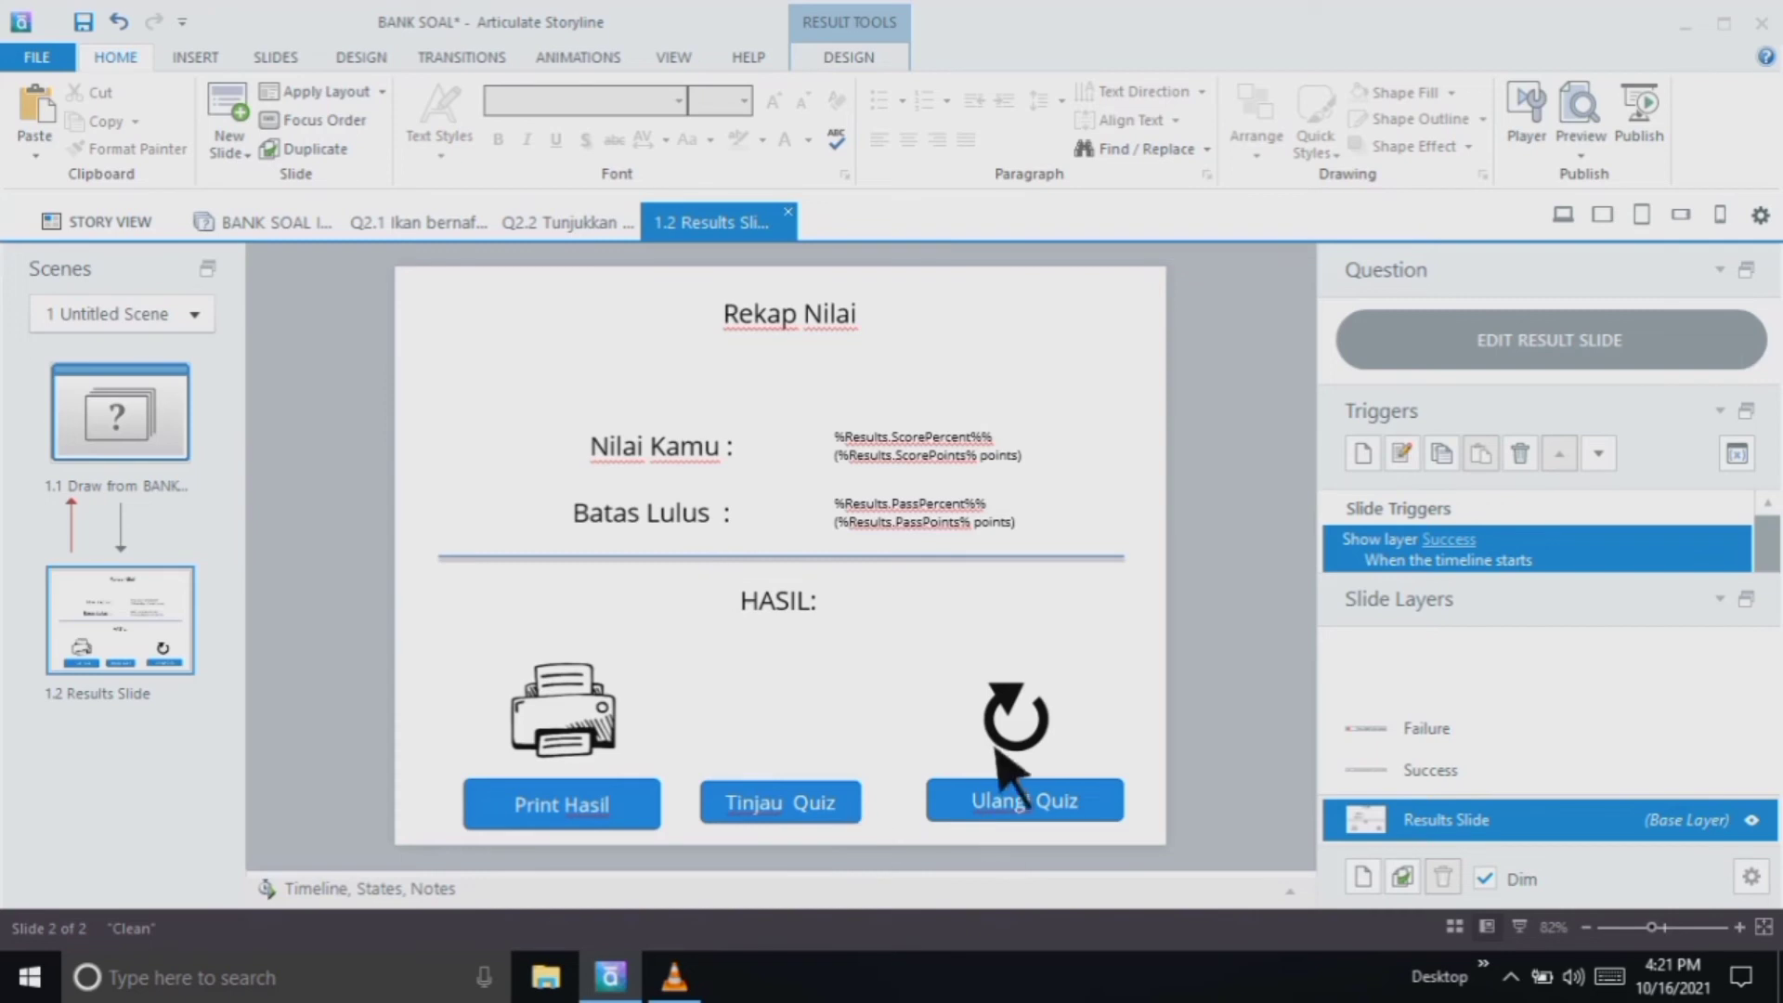
On the result slide's Success layer, replace the congratulations message with "Anda lulus"
left_click(1472, 783)
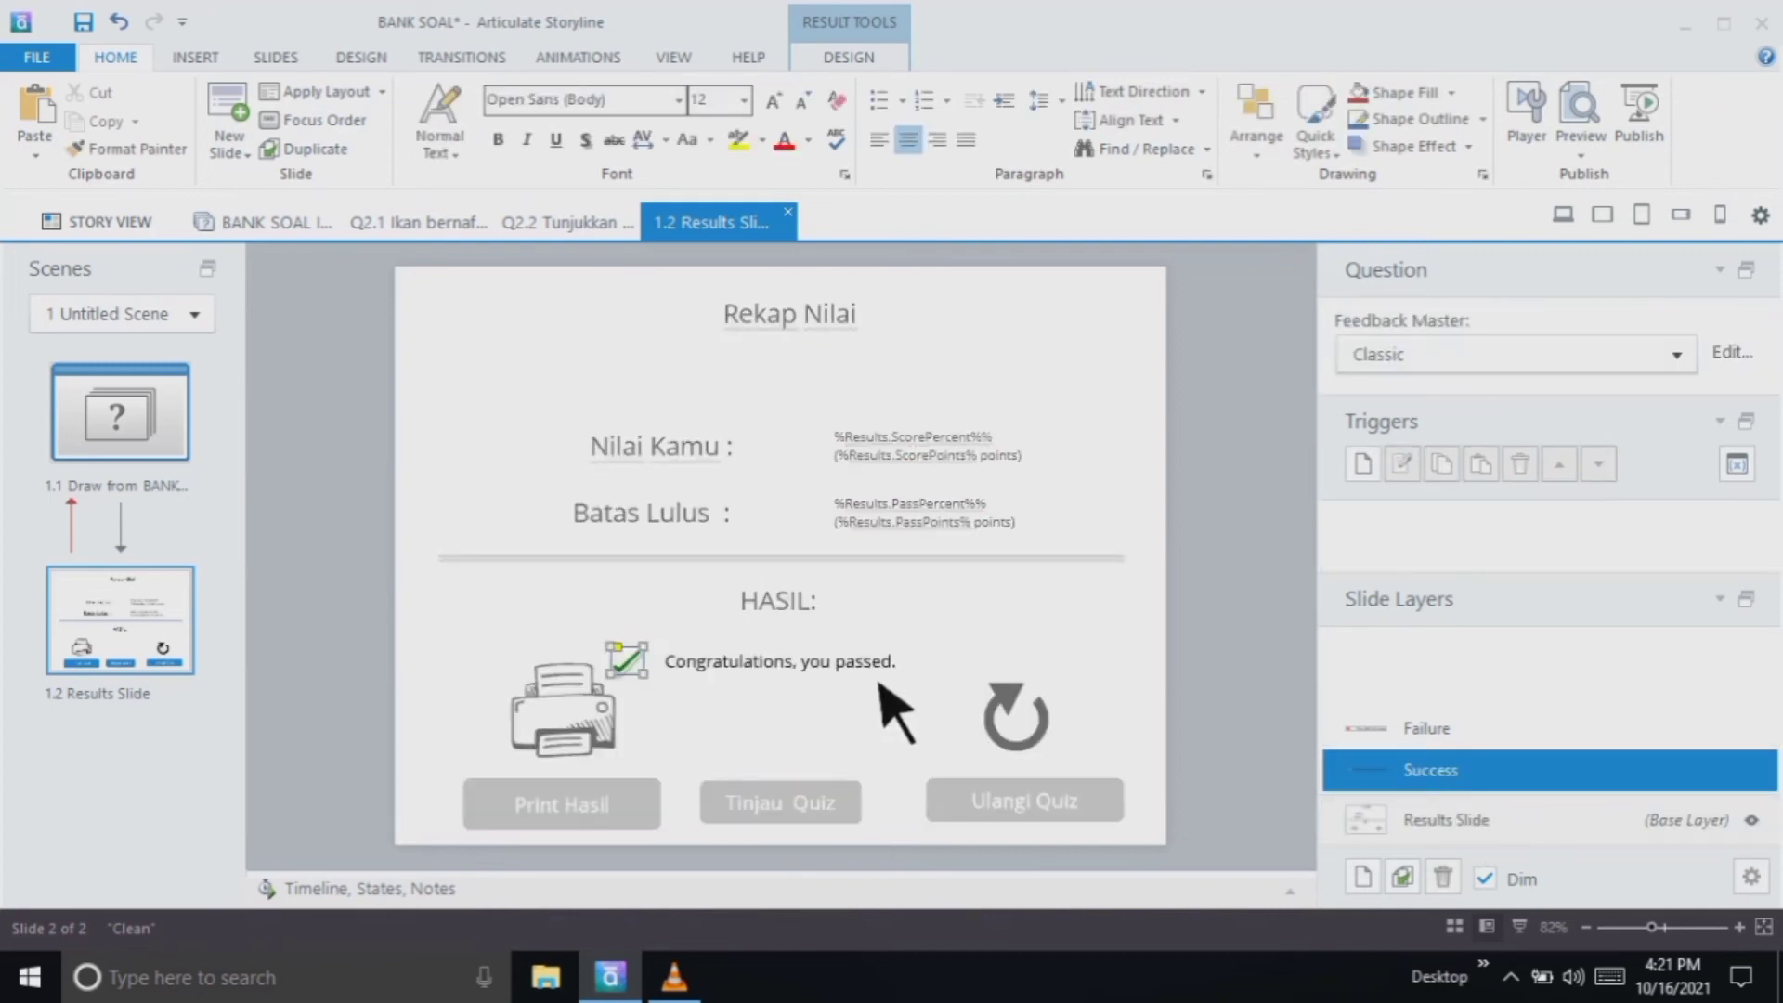
left_click(830, 677)
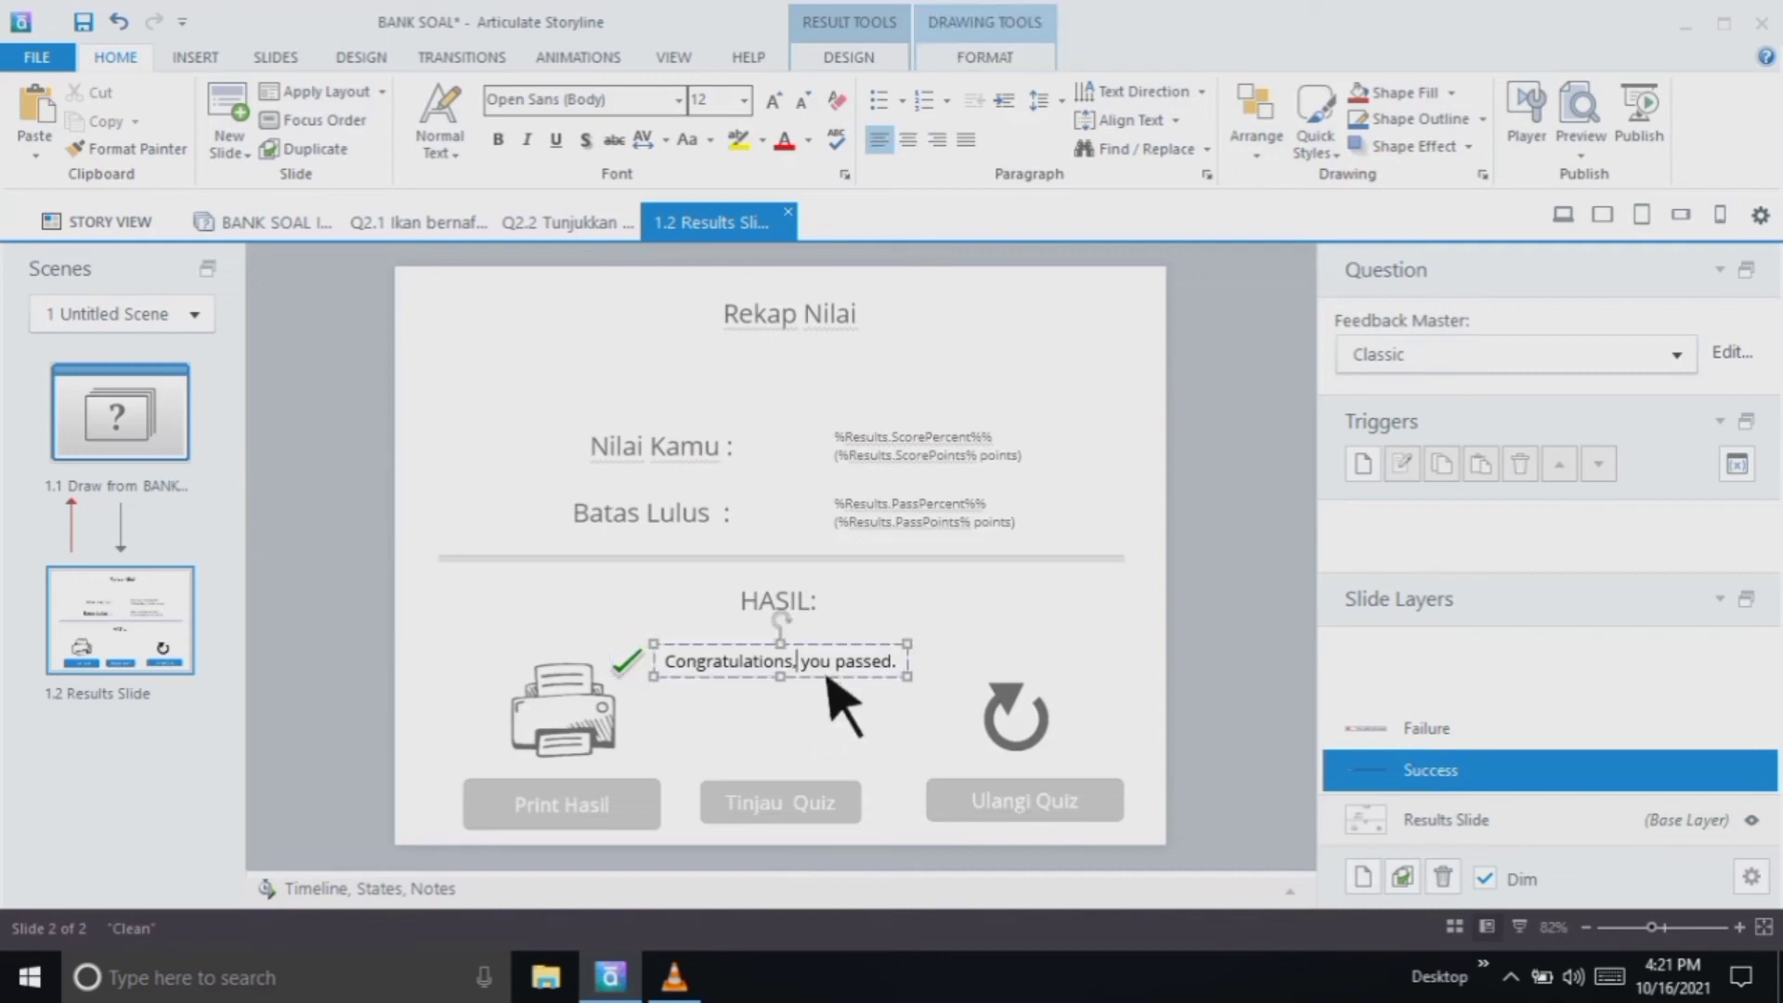
key("BackSpace")
key("BackSpace")
key("BackSpace")
key("BackSpace")
key("BackSpace")
key("BackSpace")
key("BackSpace")
key("BackSpace")
key("BackSpace")
key("BackSpace")
key("BackSpace")
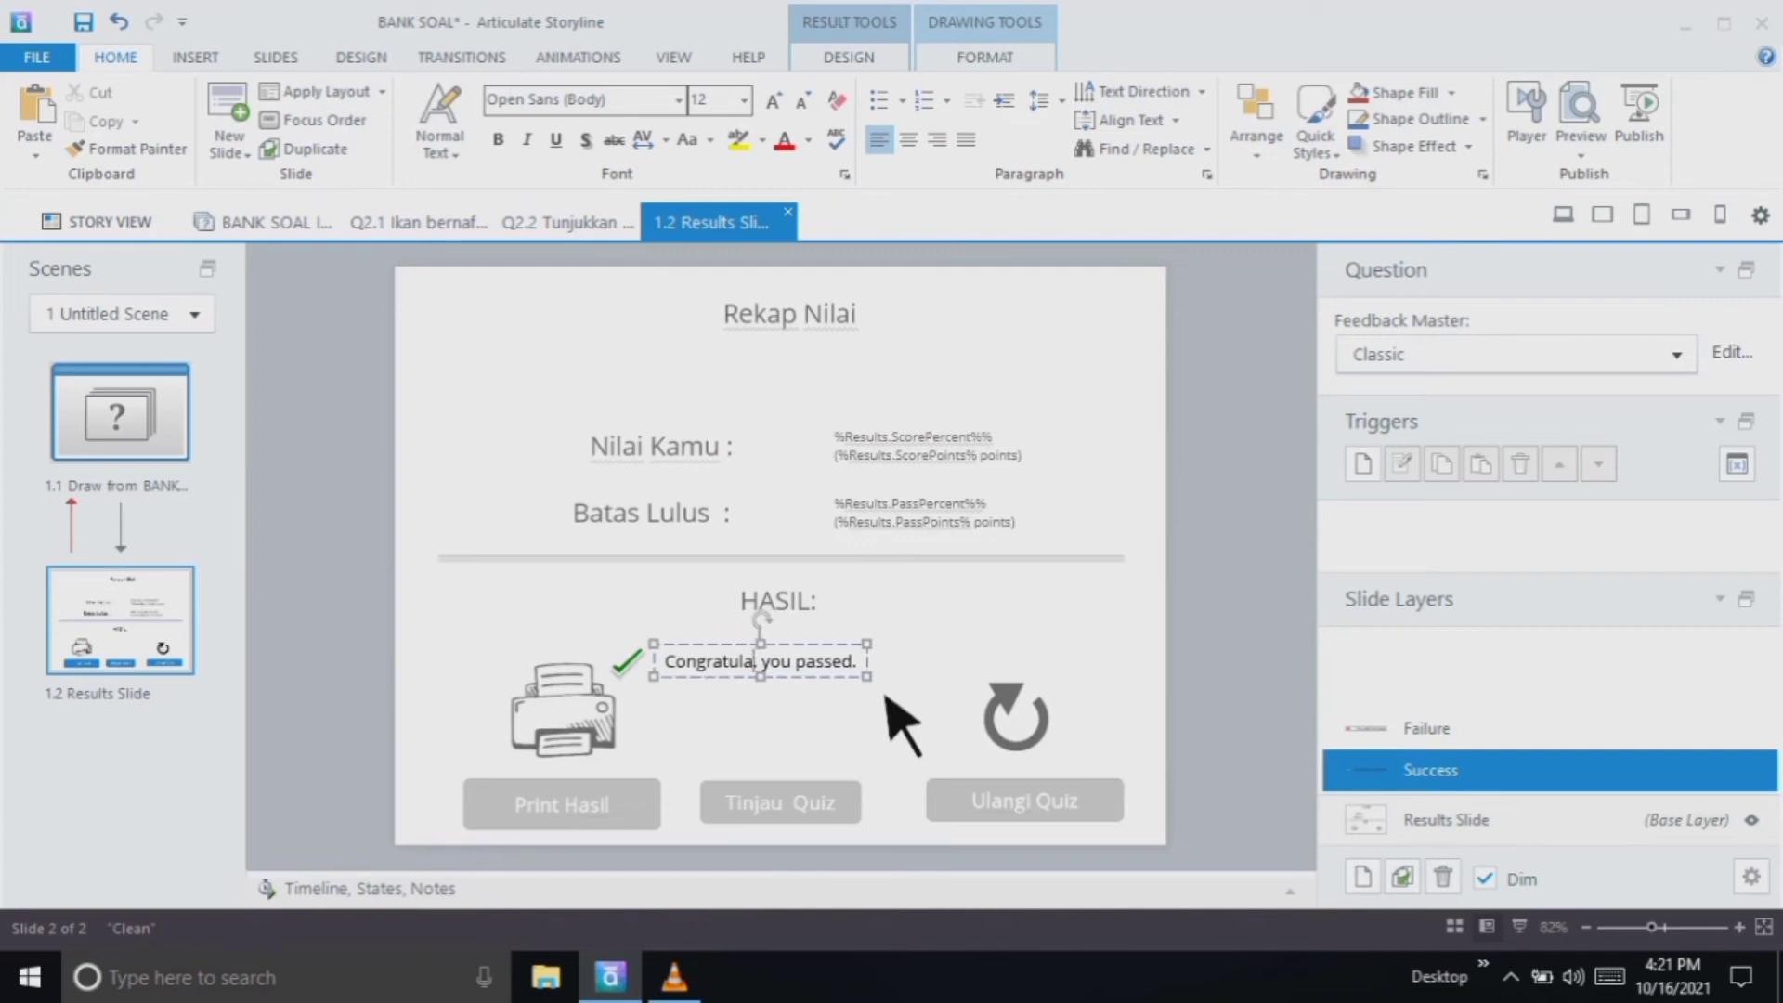
key("BackSpace")
key("BackSpace")
key("BackSpace")
key("BackSpace")
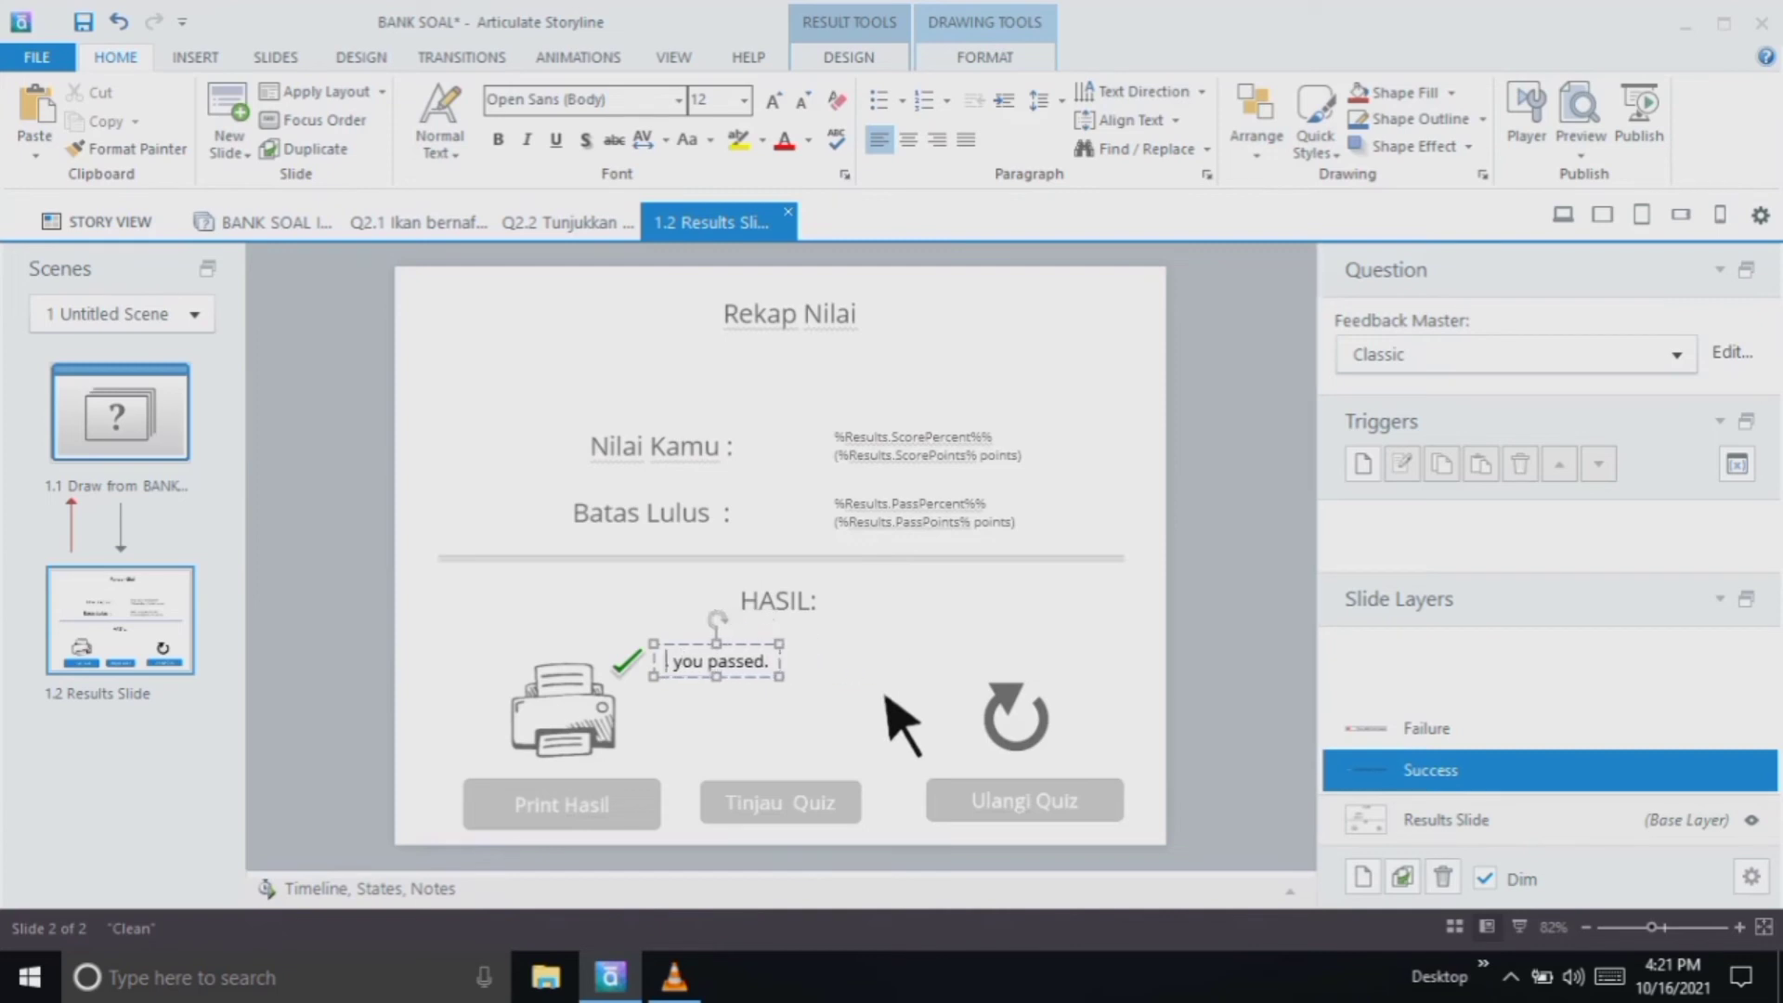
type("Se,")
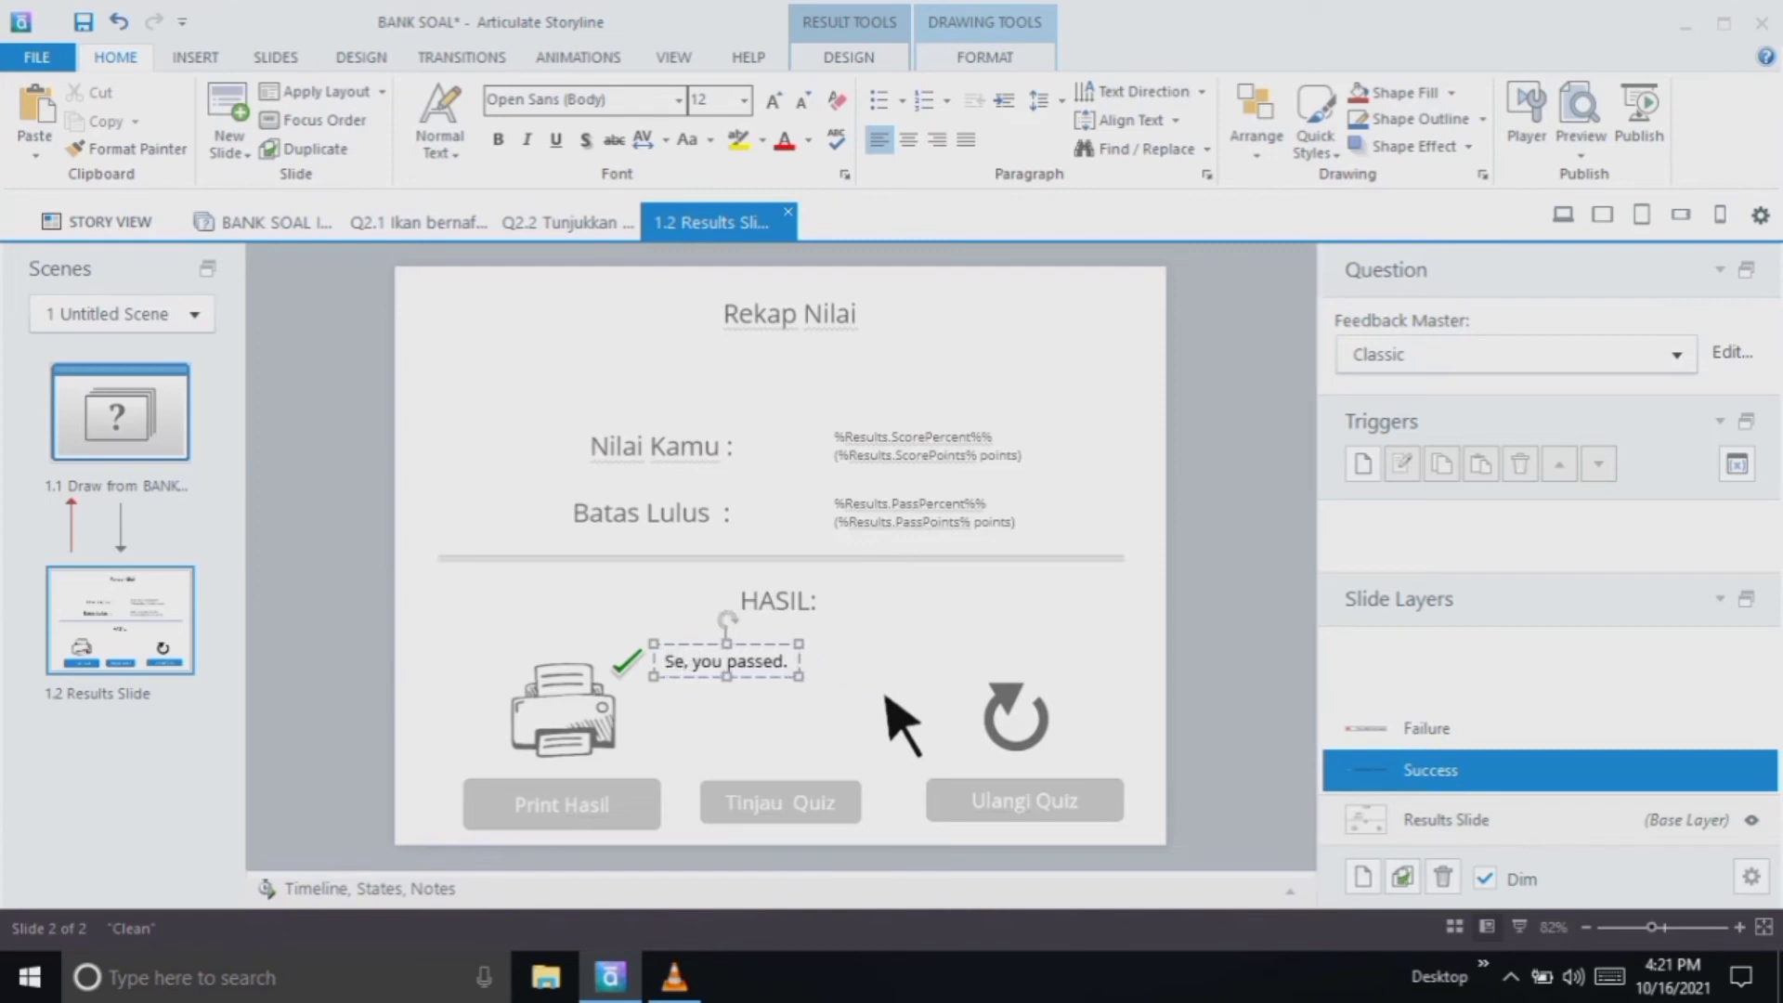
key("BackSpace")
key("BackSpace")
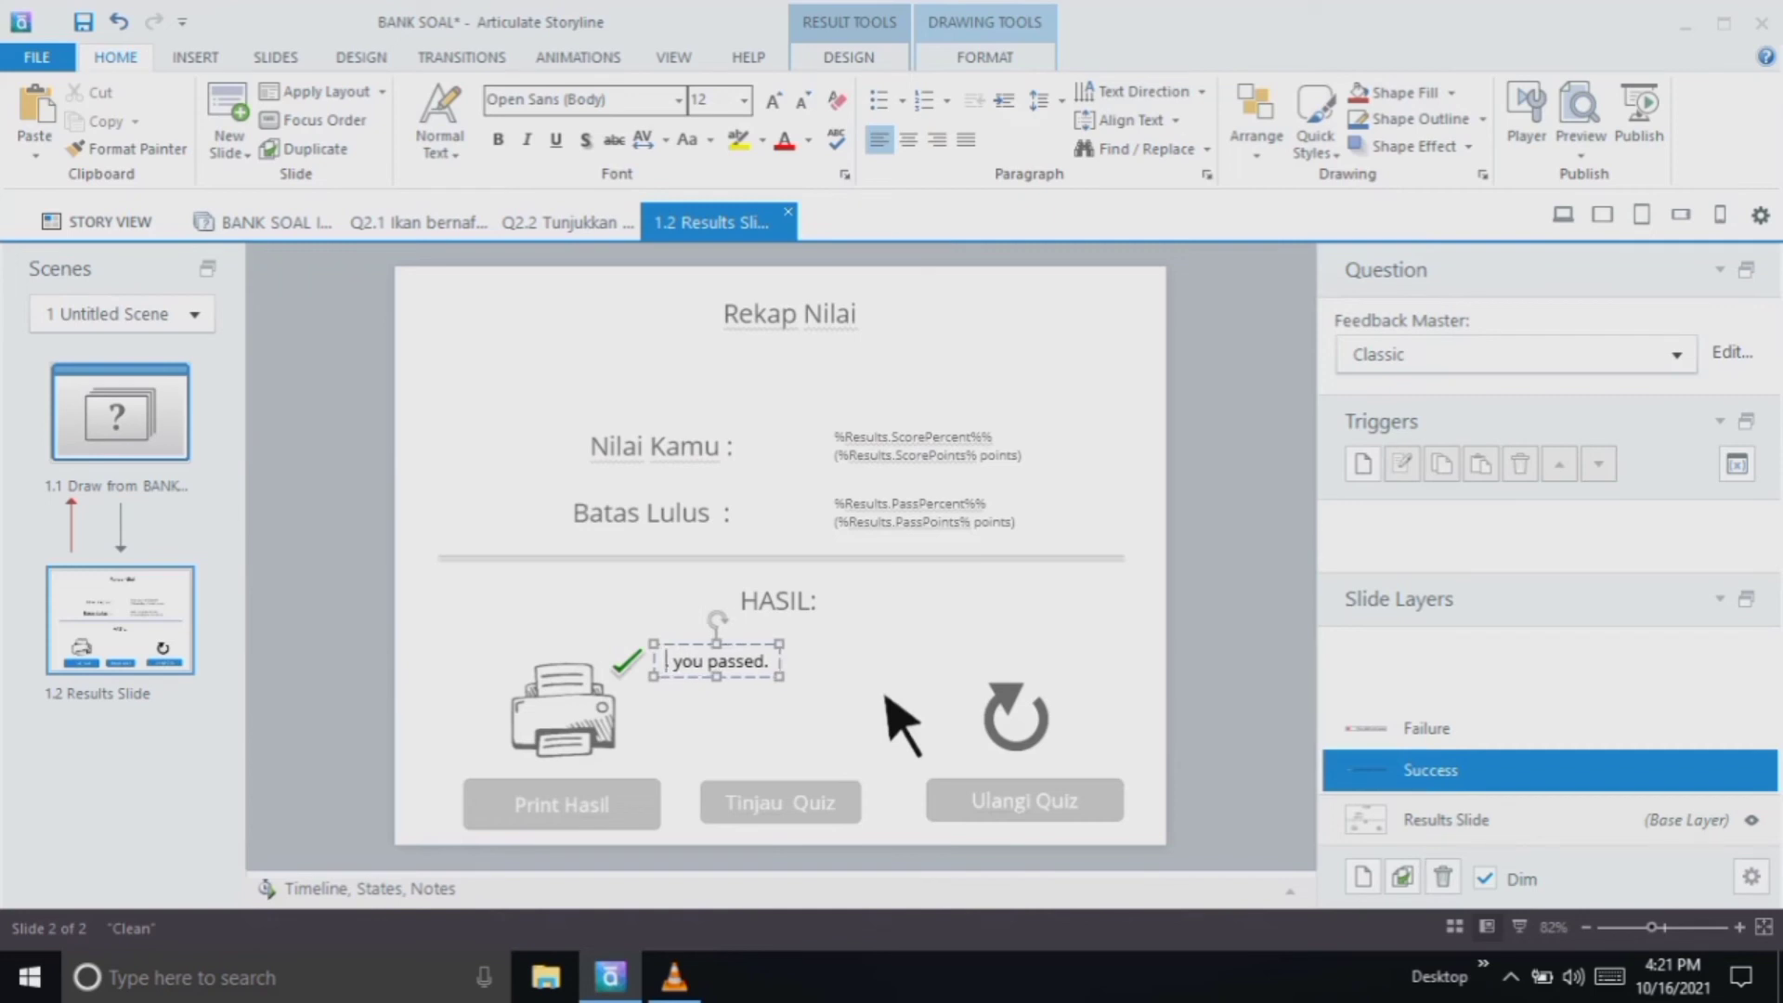
type("Anda l ")
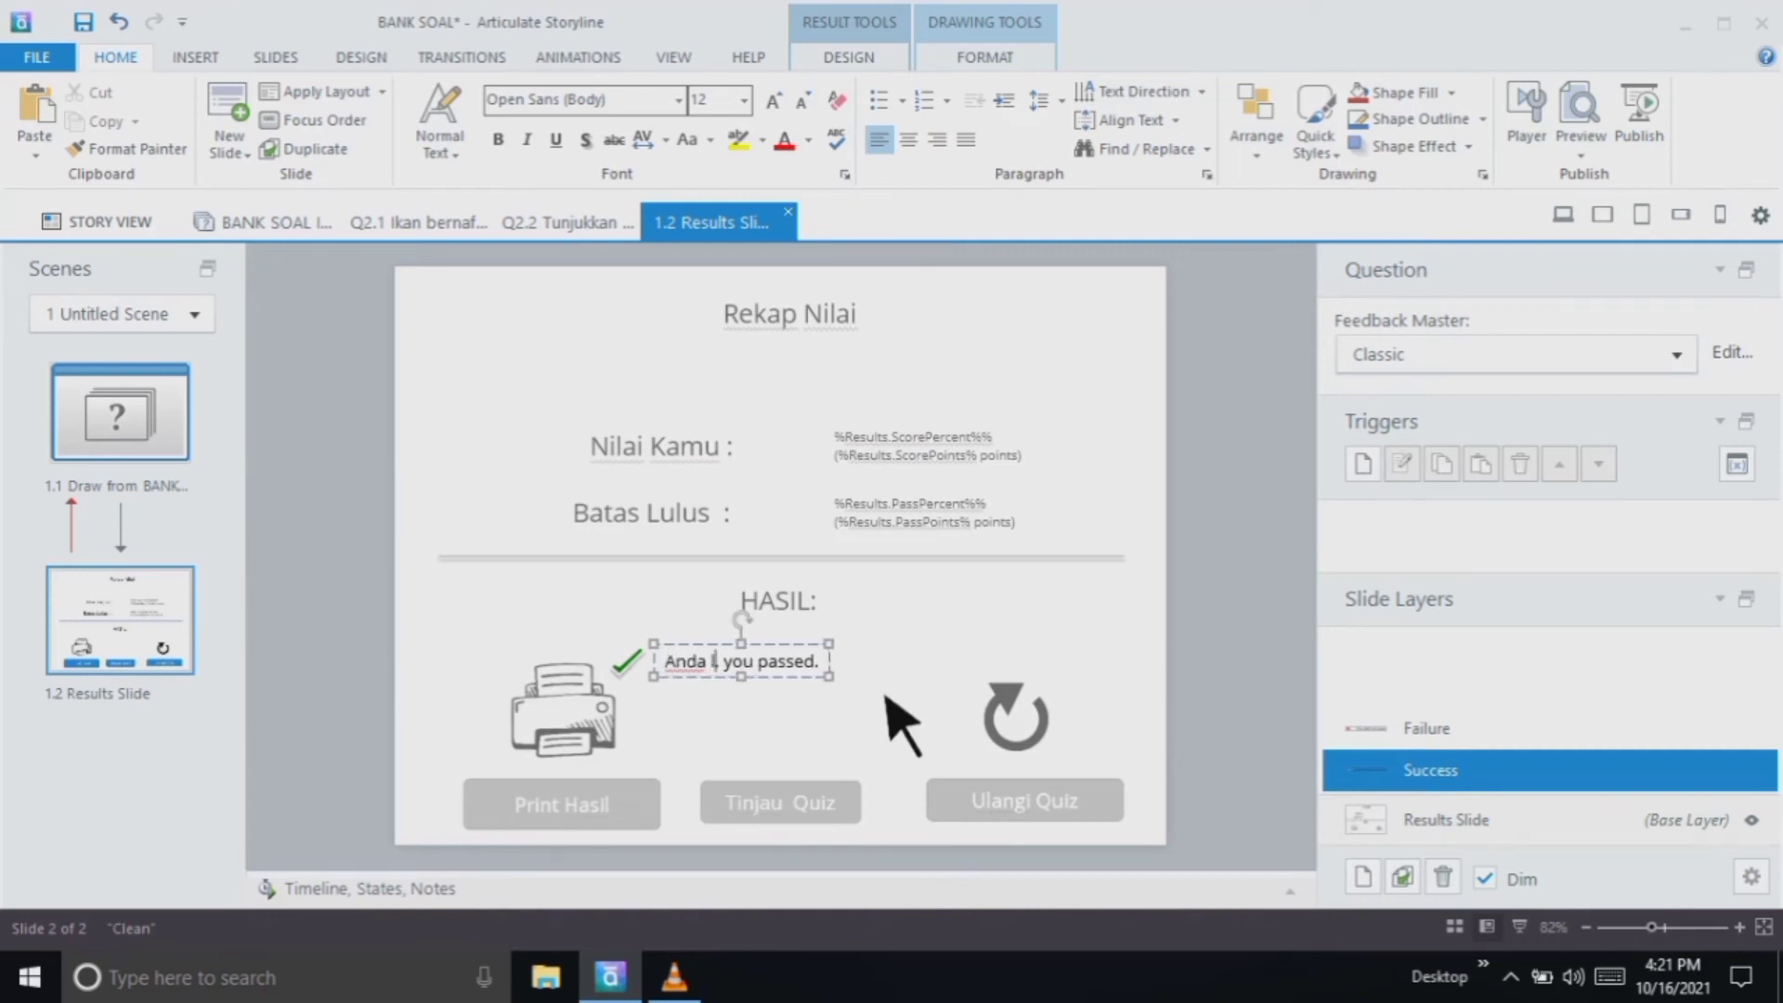
type("ulus")
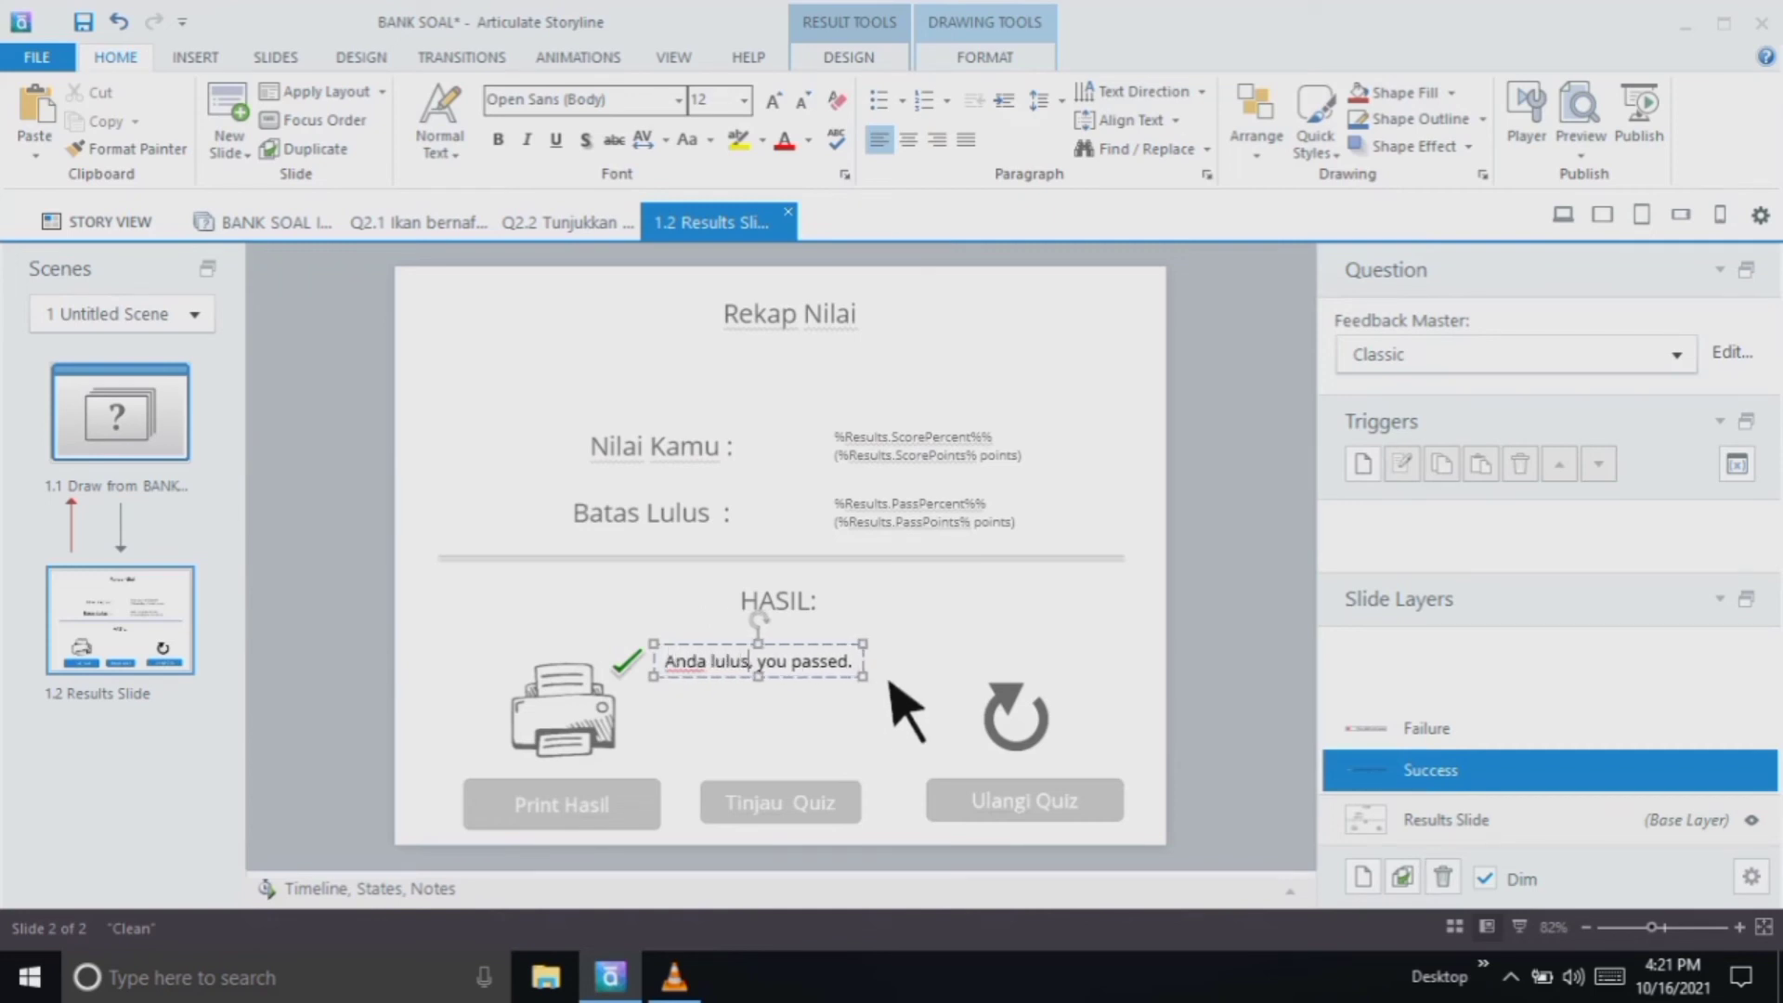
key("BackSpace")
key("BackSpace")
key("BackSpace")
key("BackSpace")
key("BackSpace")
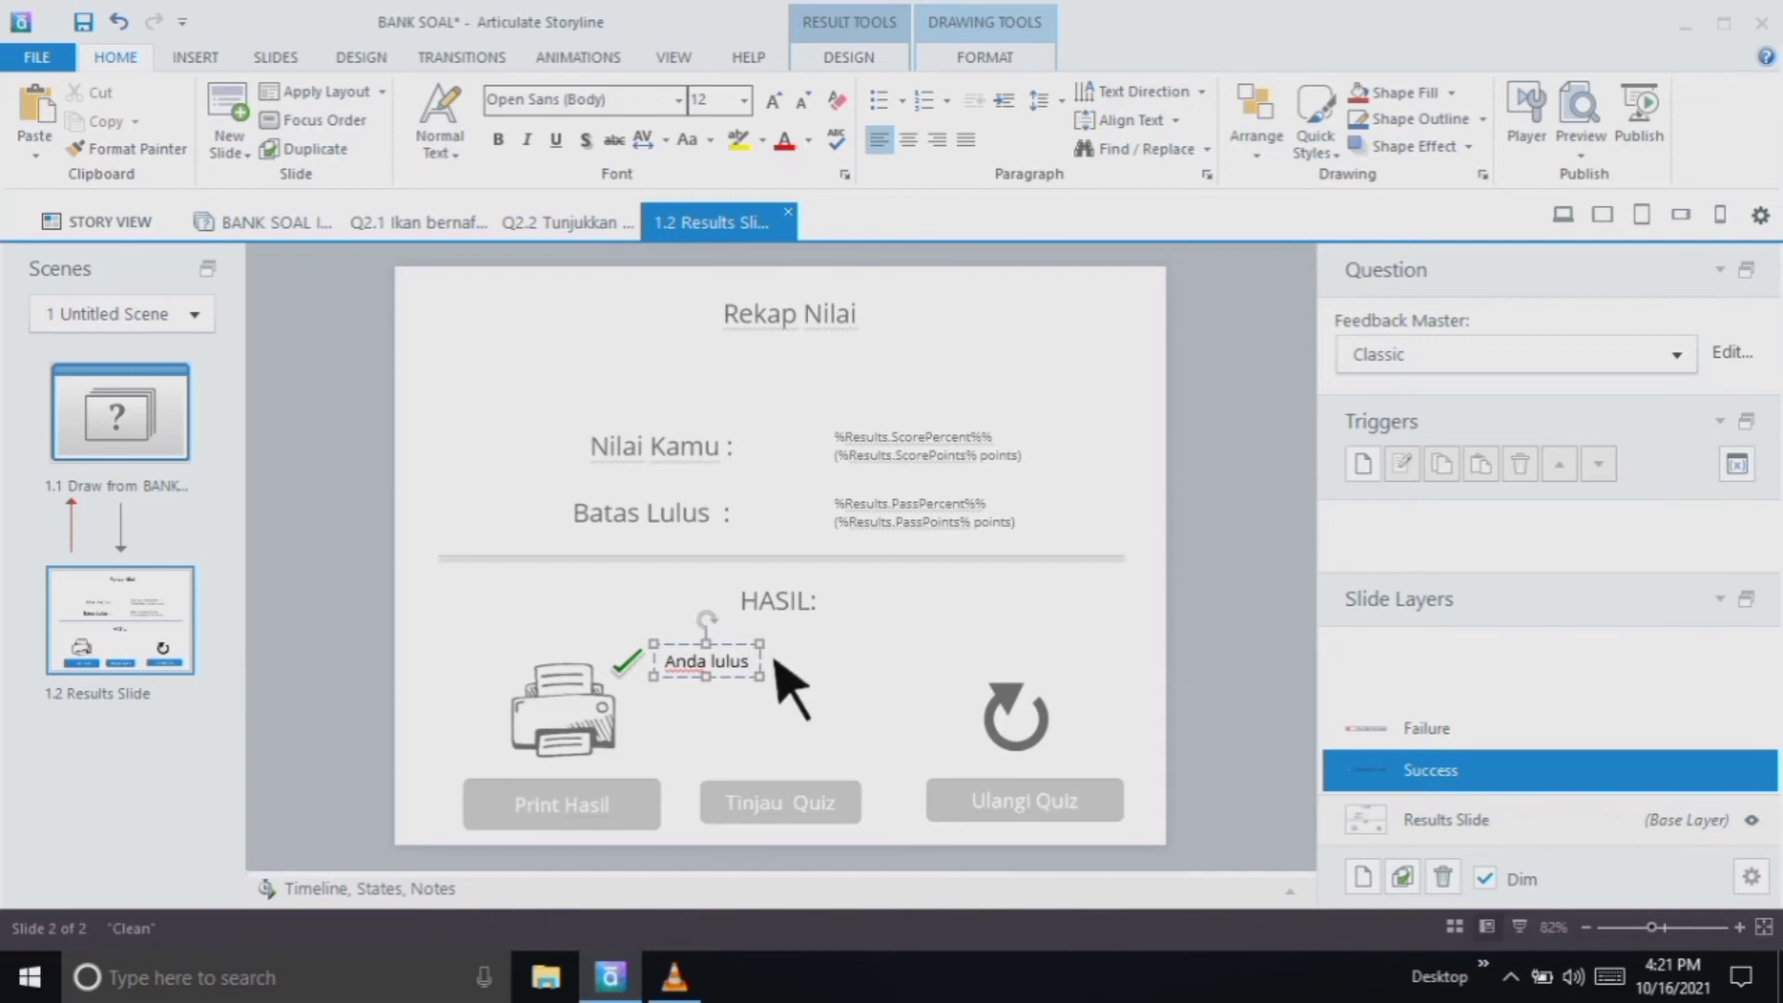
Move the "Anda lulus" text and the green check mark side by side beneath the "HASIL:" heading
left_click_drag(778, 661, 840, 667)
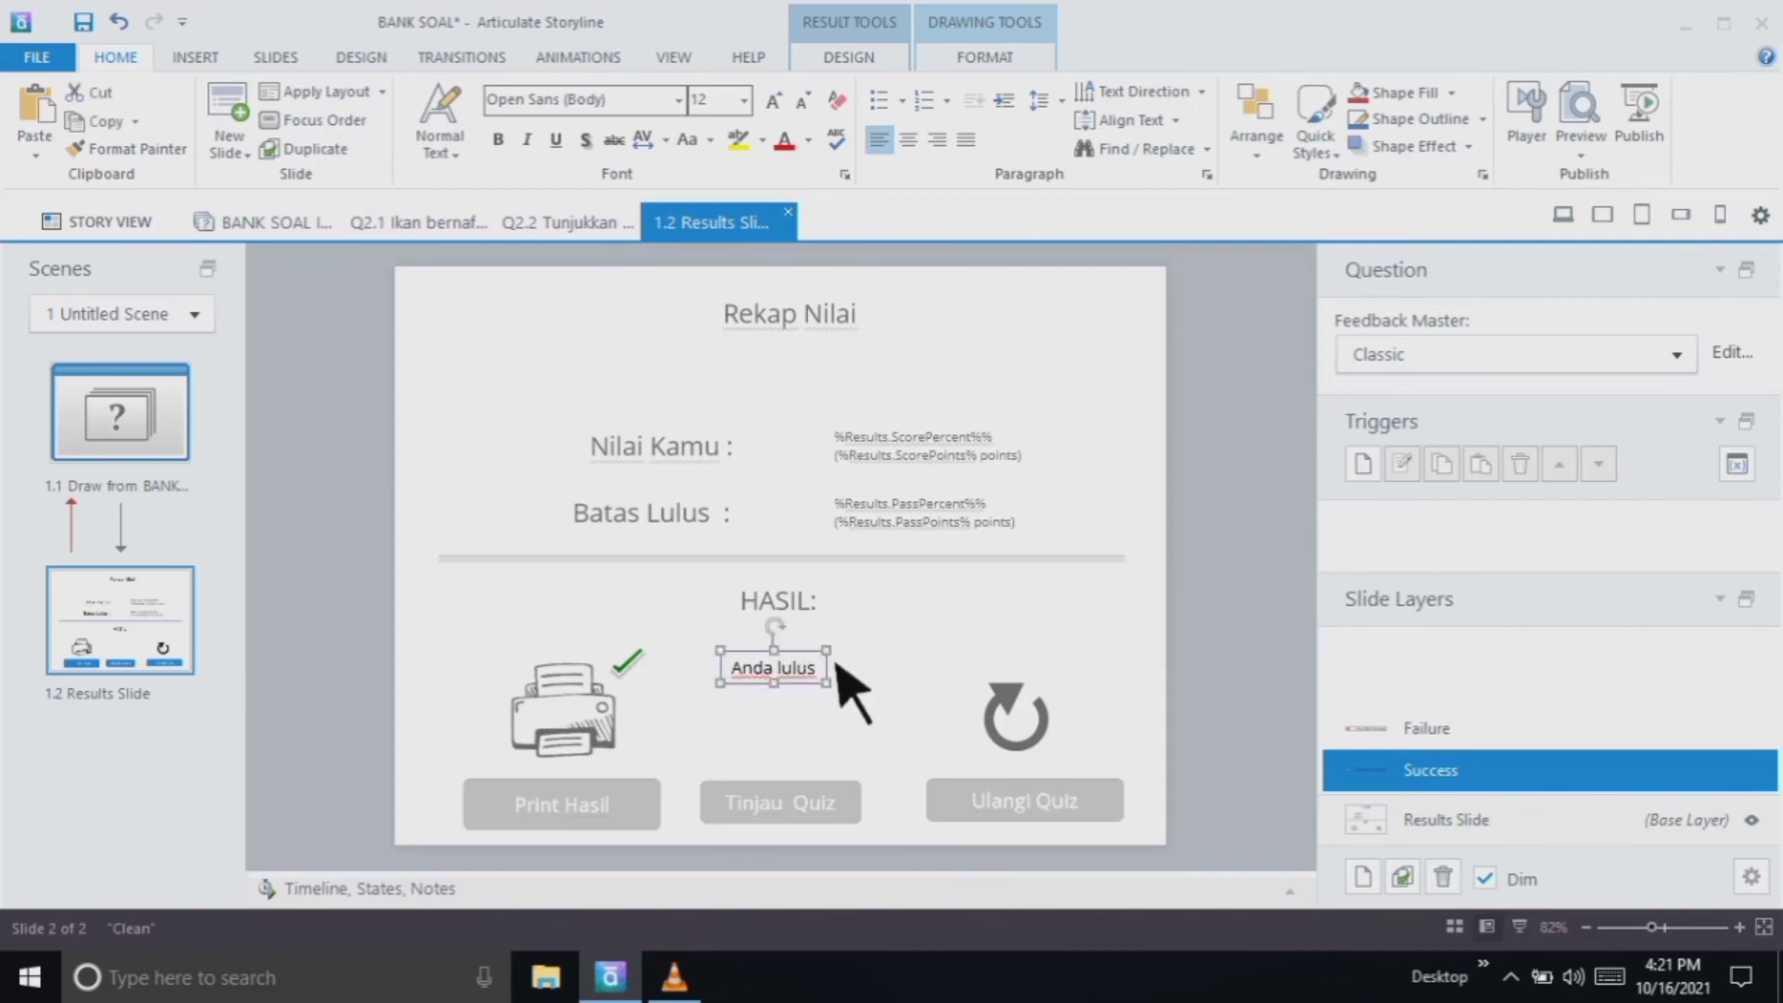
left_click_drag(671, 669, 739, 670)
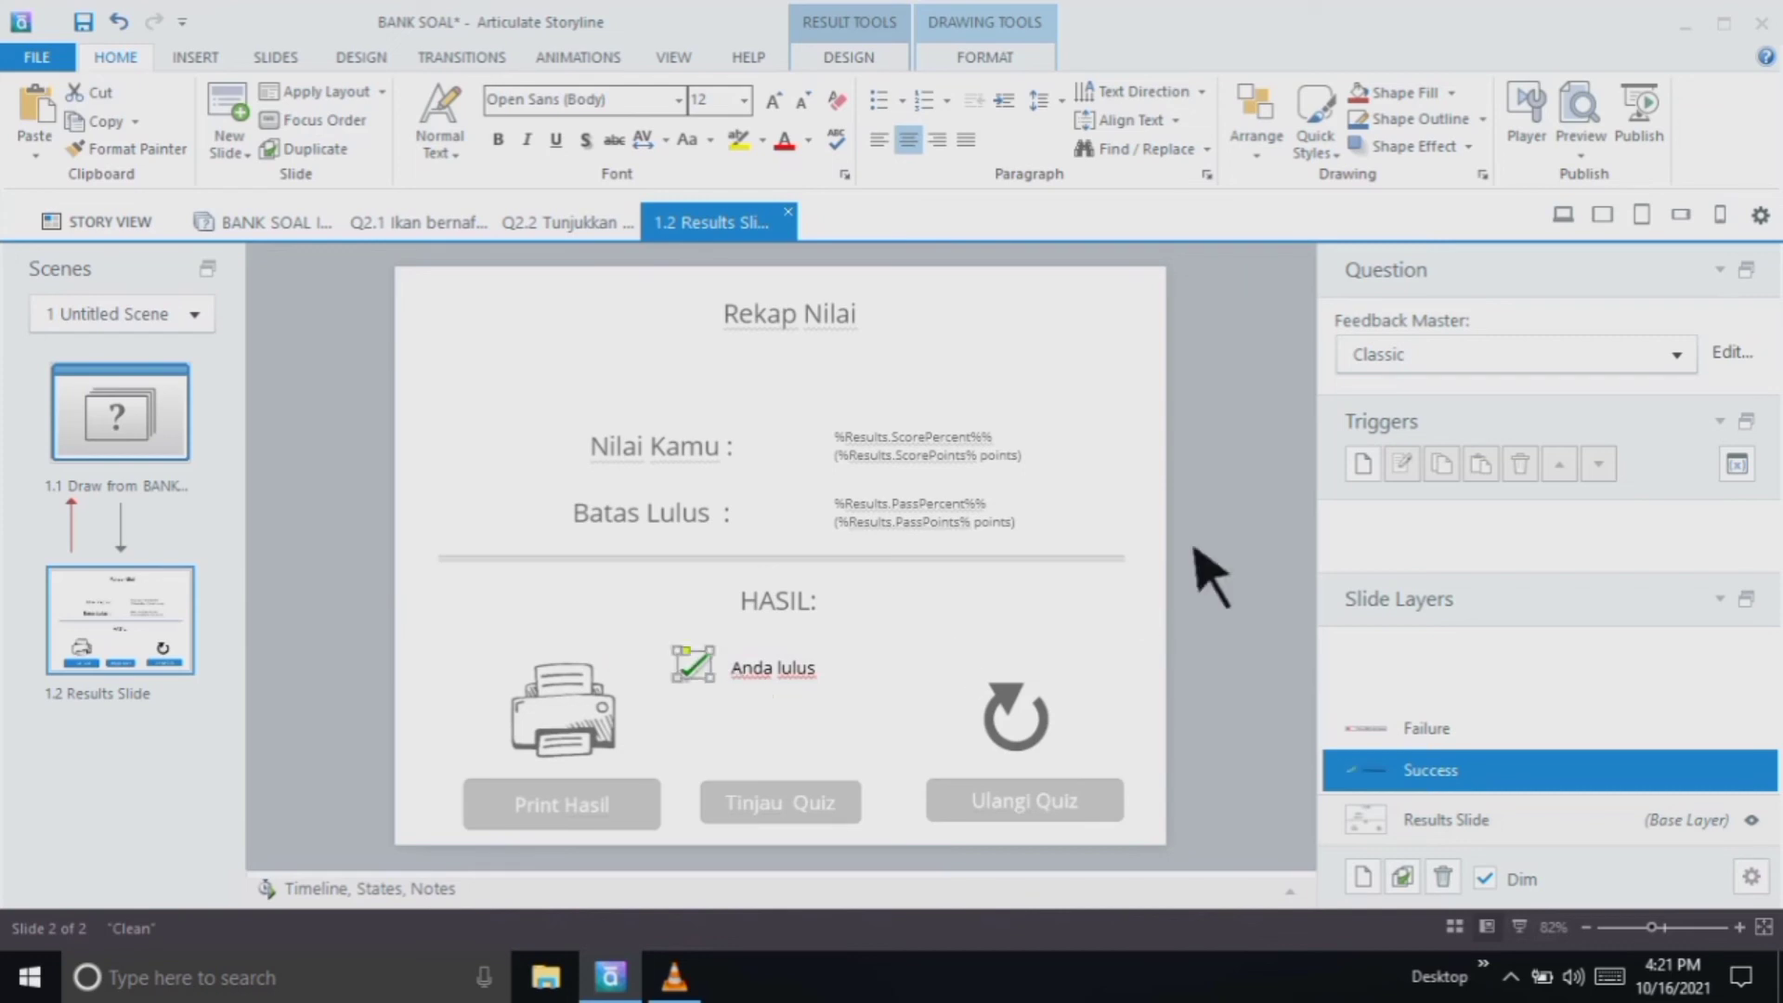
left_click(1265, 520)
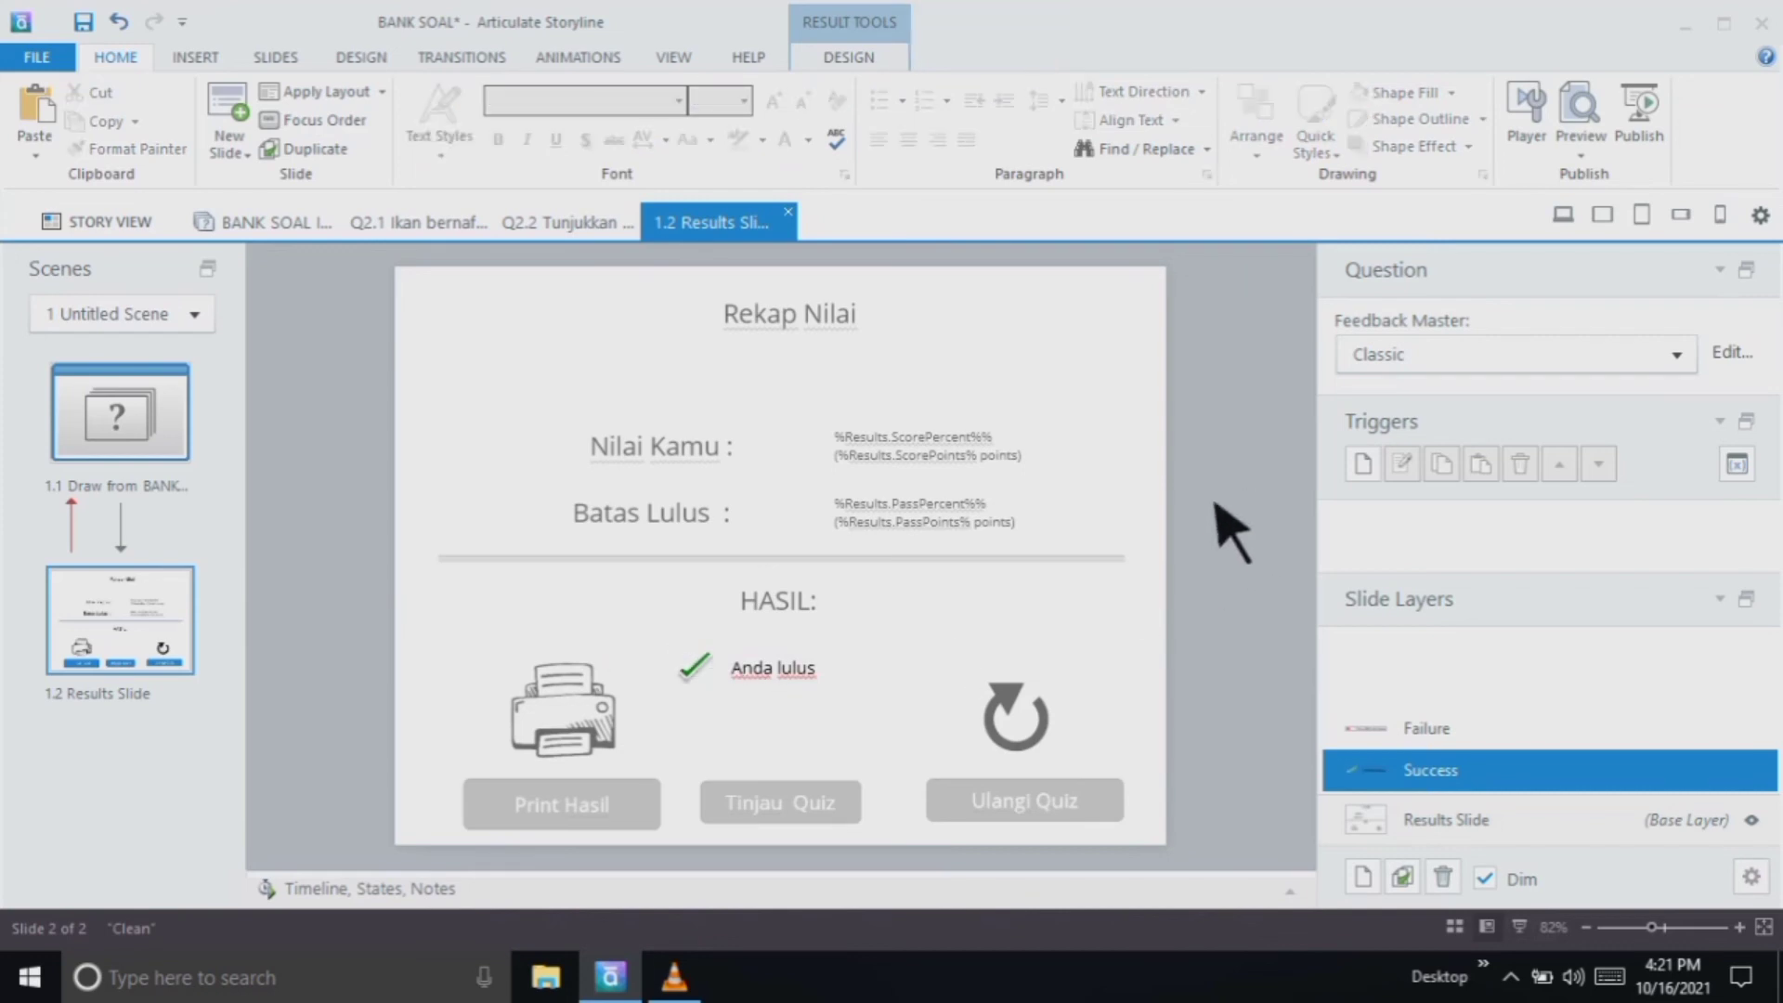
On the result slide's Failure layer, replace the not-passed message with "Belum lulus"
left_click(1465, 741)
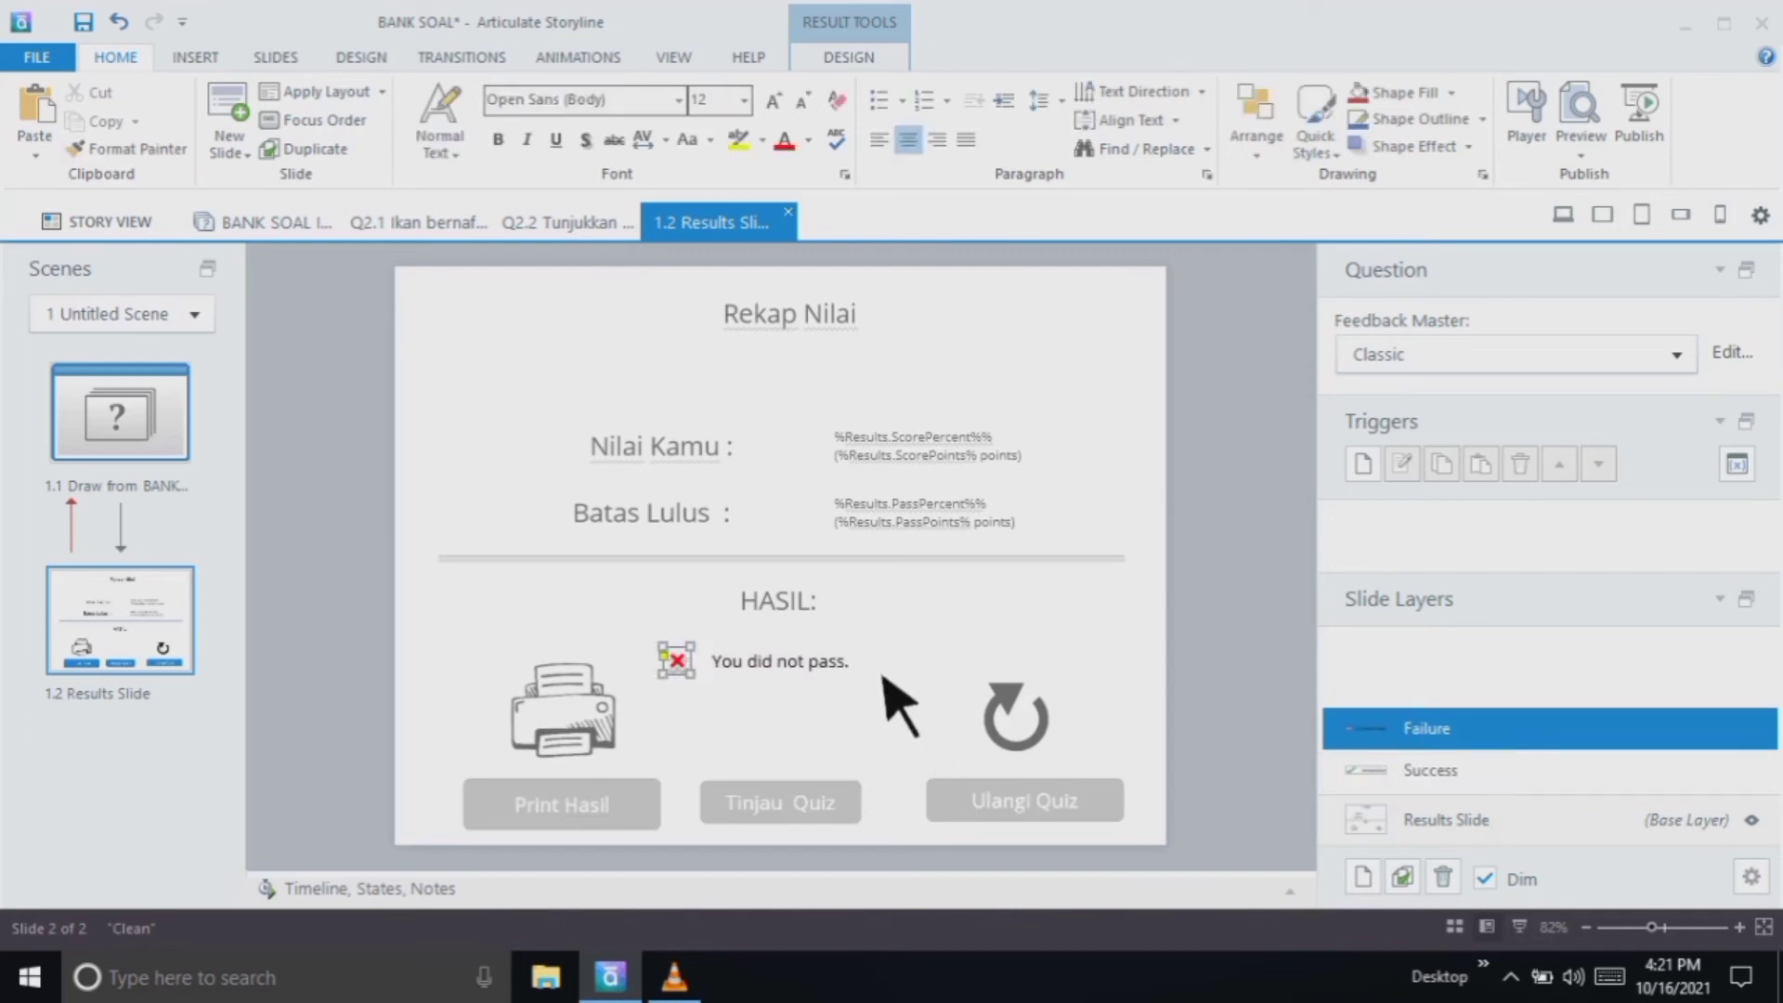
left_click(856, 665)
key("BackSpace")
key("BackSpace")
key("BackSpace")
key("BackSpace")
key("BackSpace")
key("BackSpace")
key("BackSpace")
key("BackSpace")
key("BackSpace")
key("BackSpace")
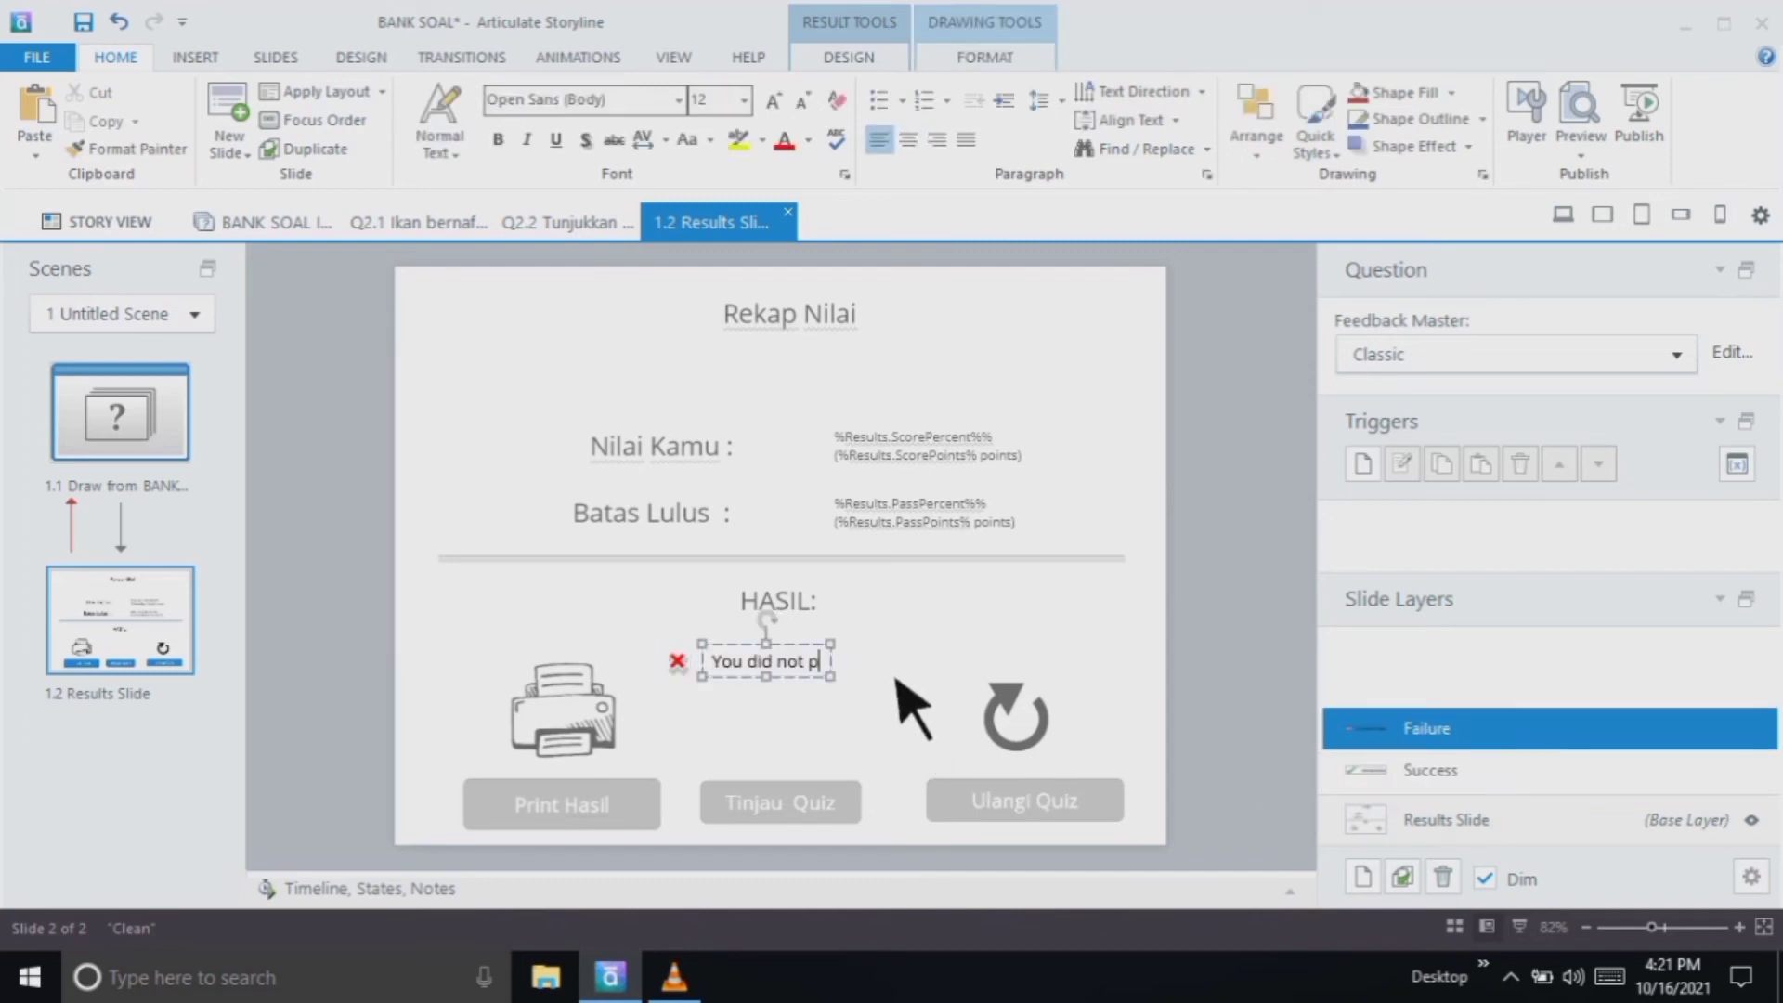
key("BackSpace")
key("BackSpace")
key("BackSpace")
key("BackSpace")
key("BackSpace")
key("BackSpace")
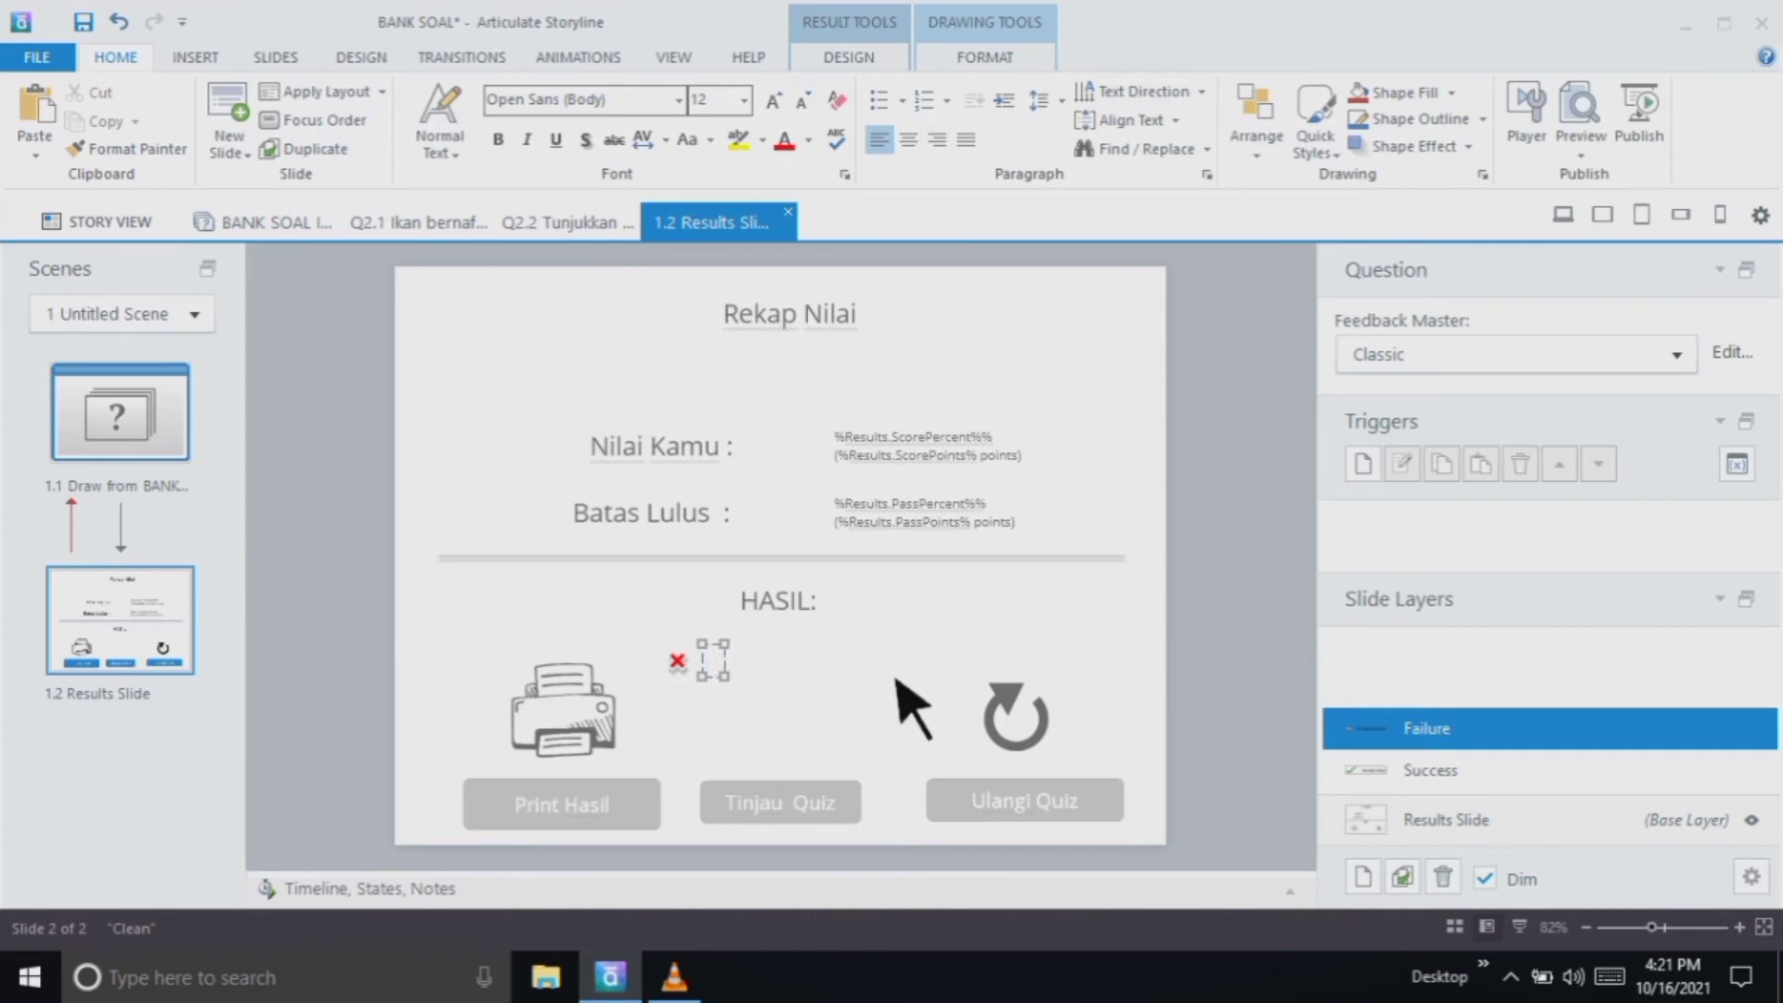
type("Belum lulus")
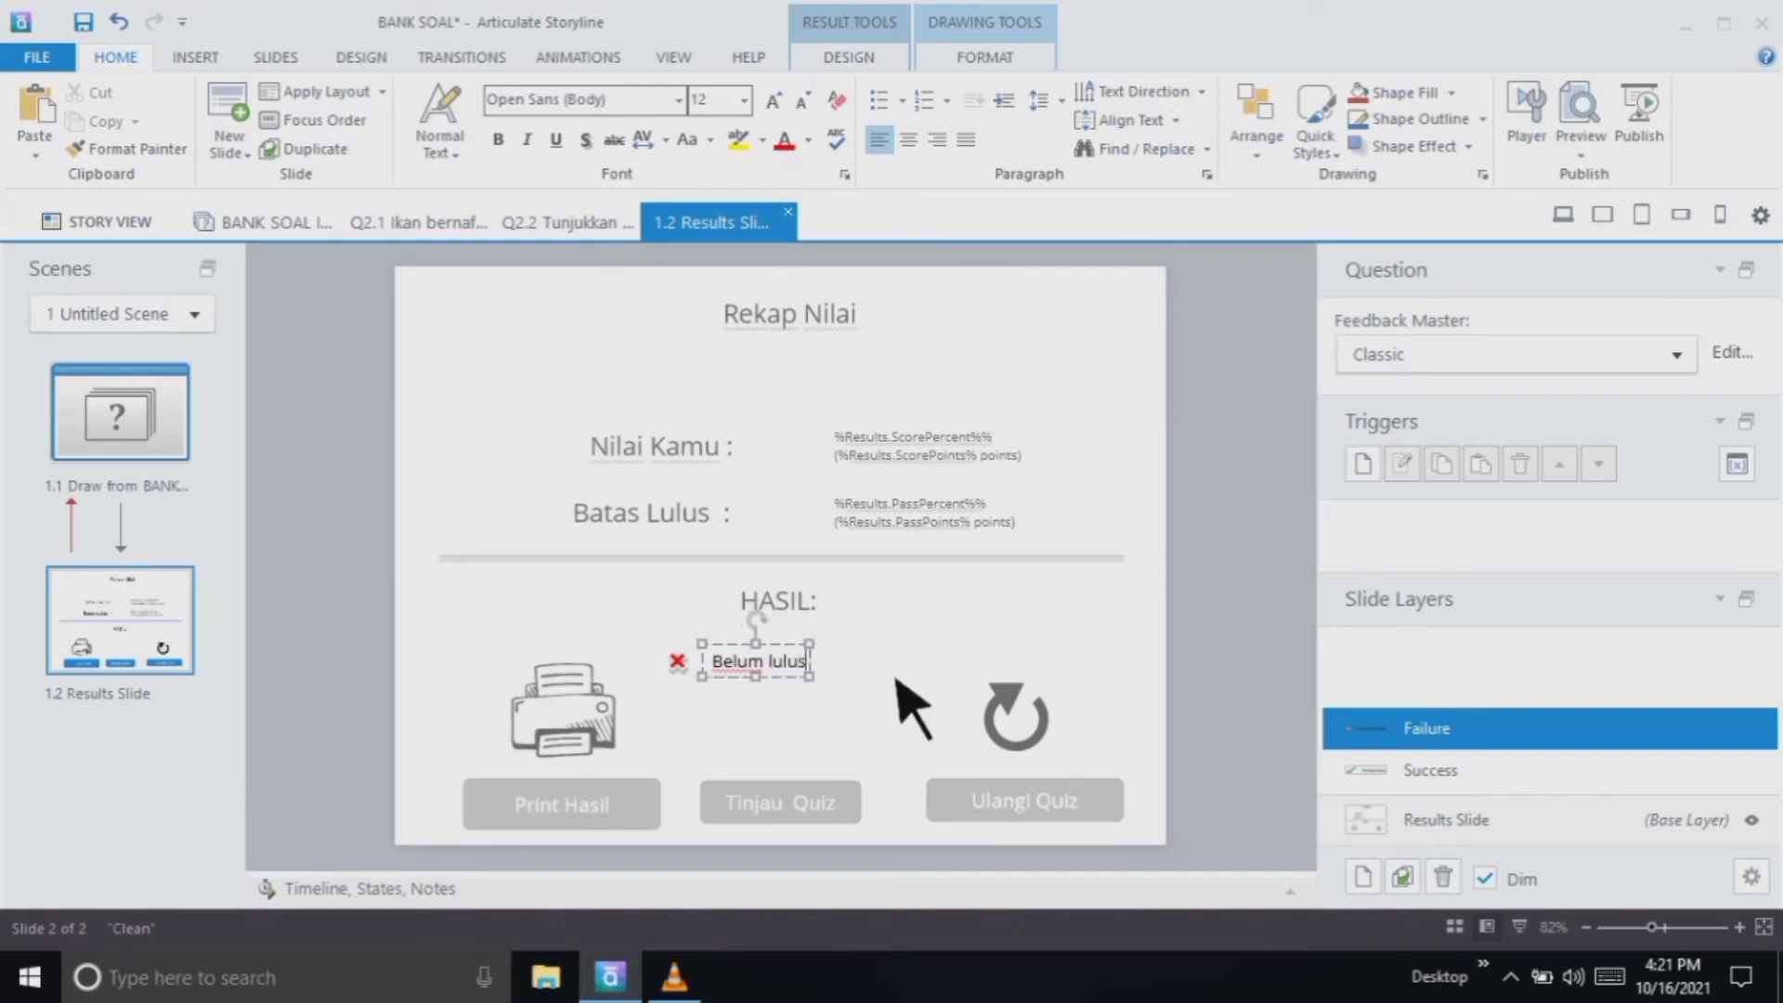
left_click(1235, 567)
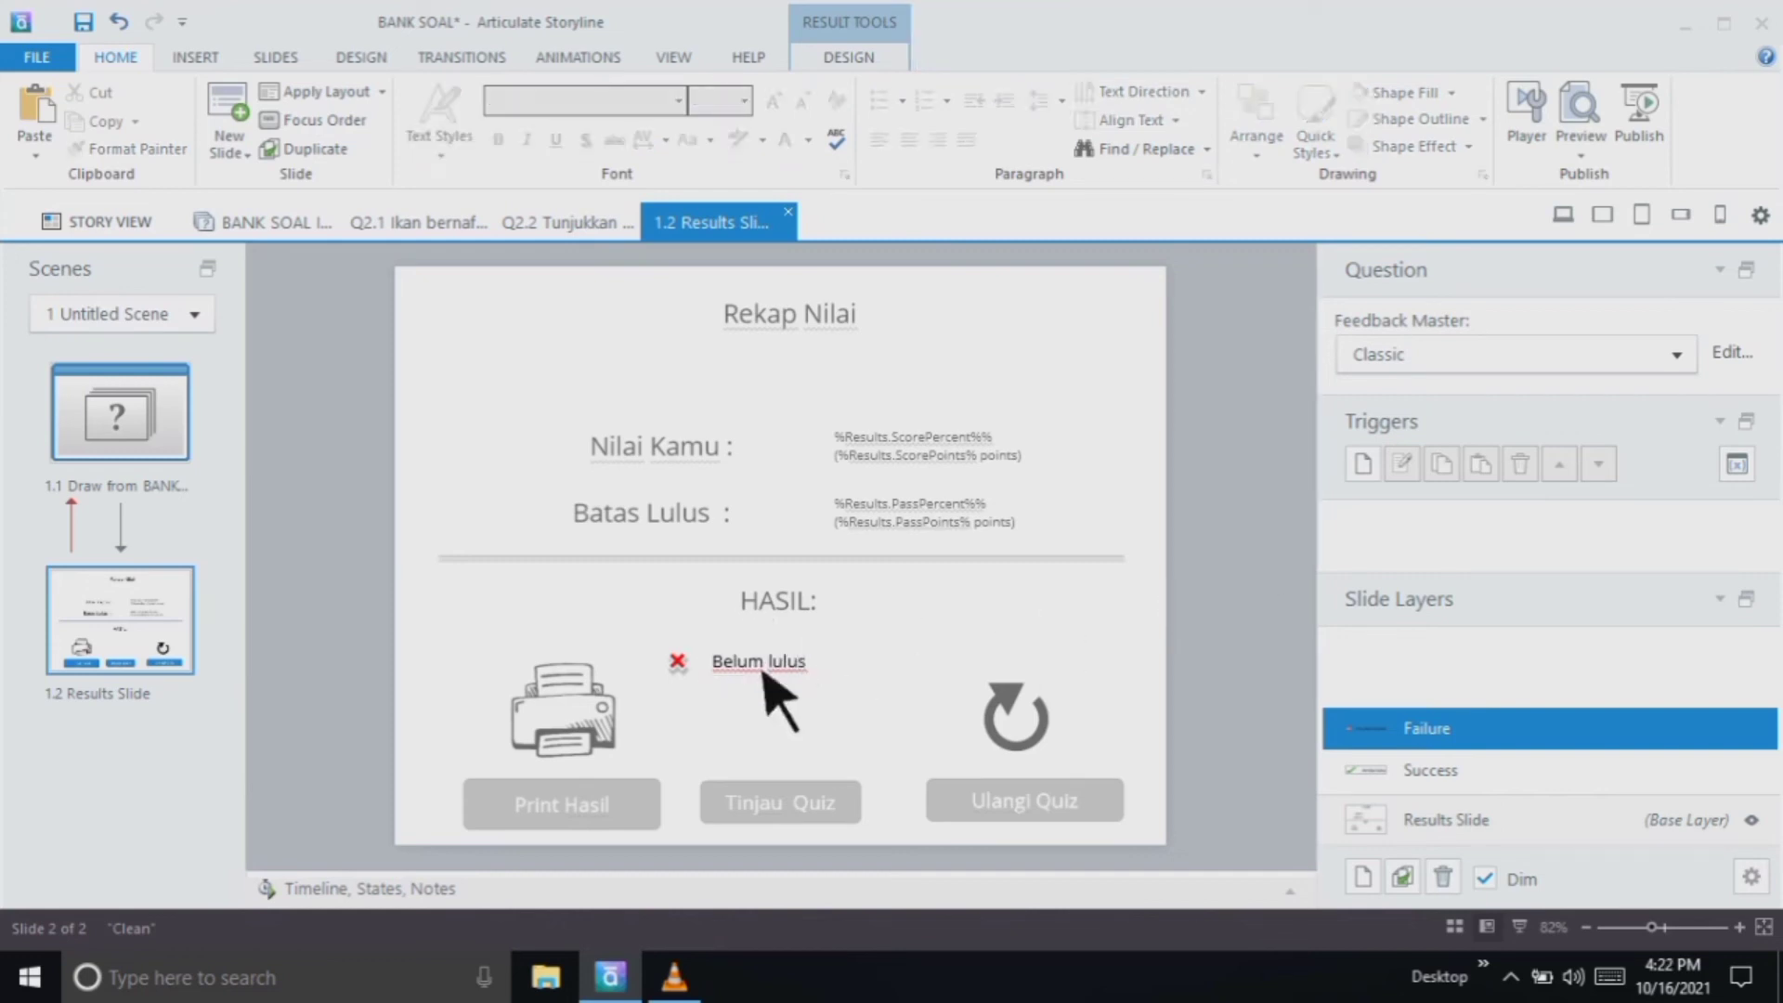
Shift the "Belum lulus" text and the red cross slightly to the right so they sit beneath the "HASIL:" heading
left_click(803, 663)
left_click(816, 662)
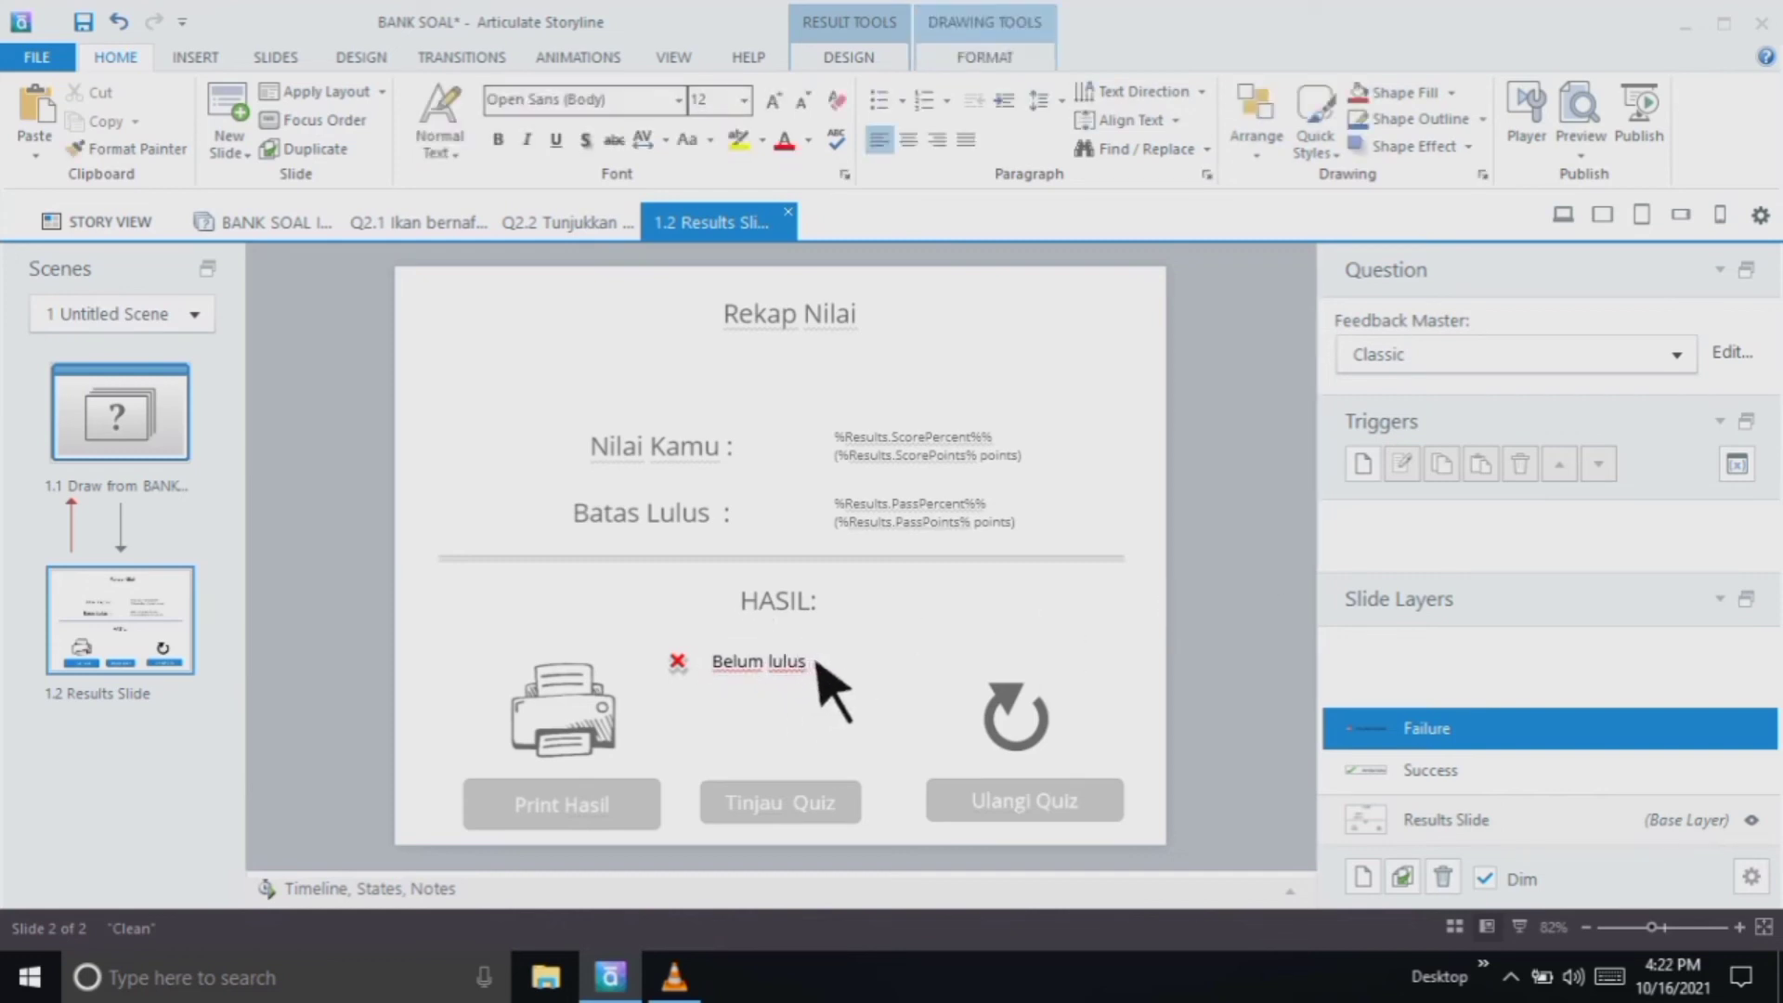
left_click(821, 662)
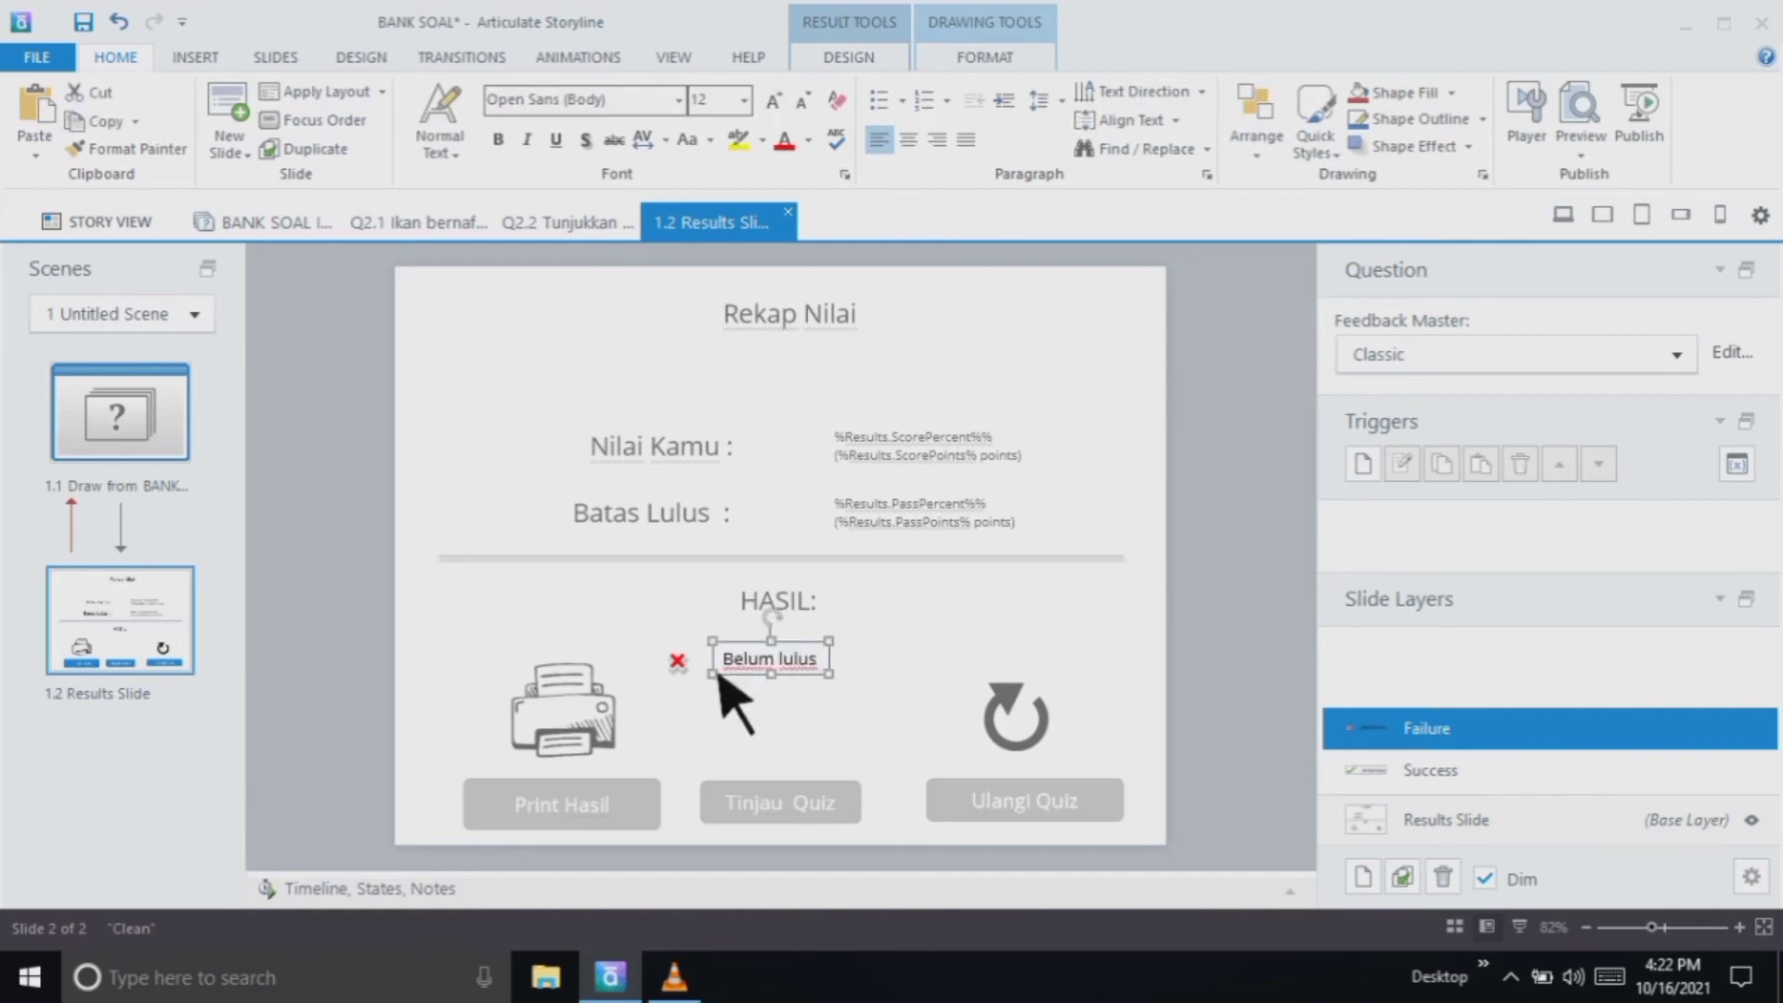
left_click_drag(715, 676, 738, 679)
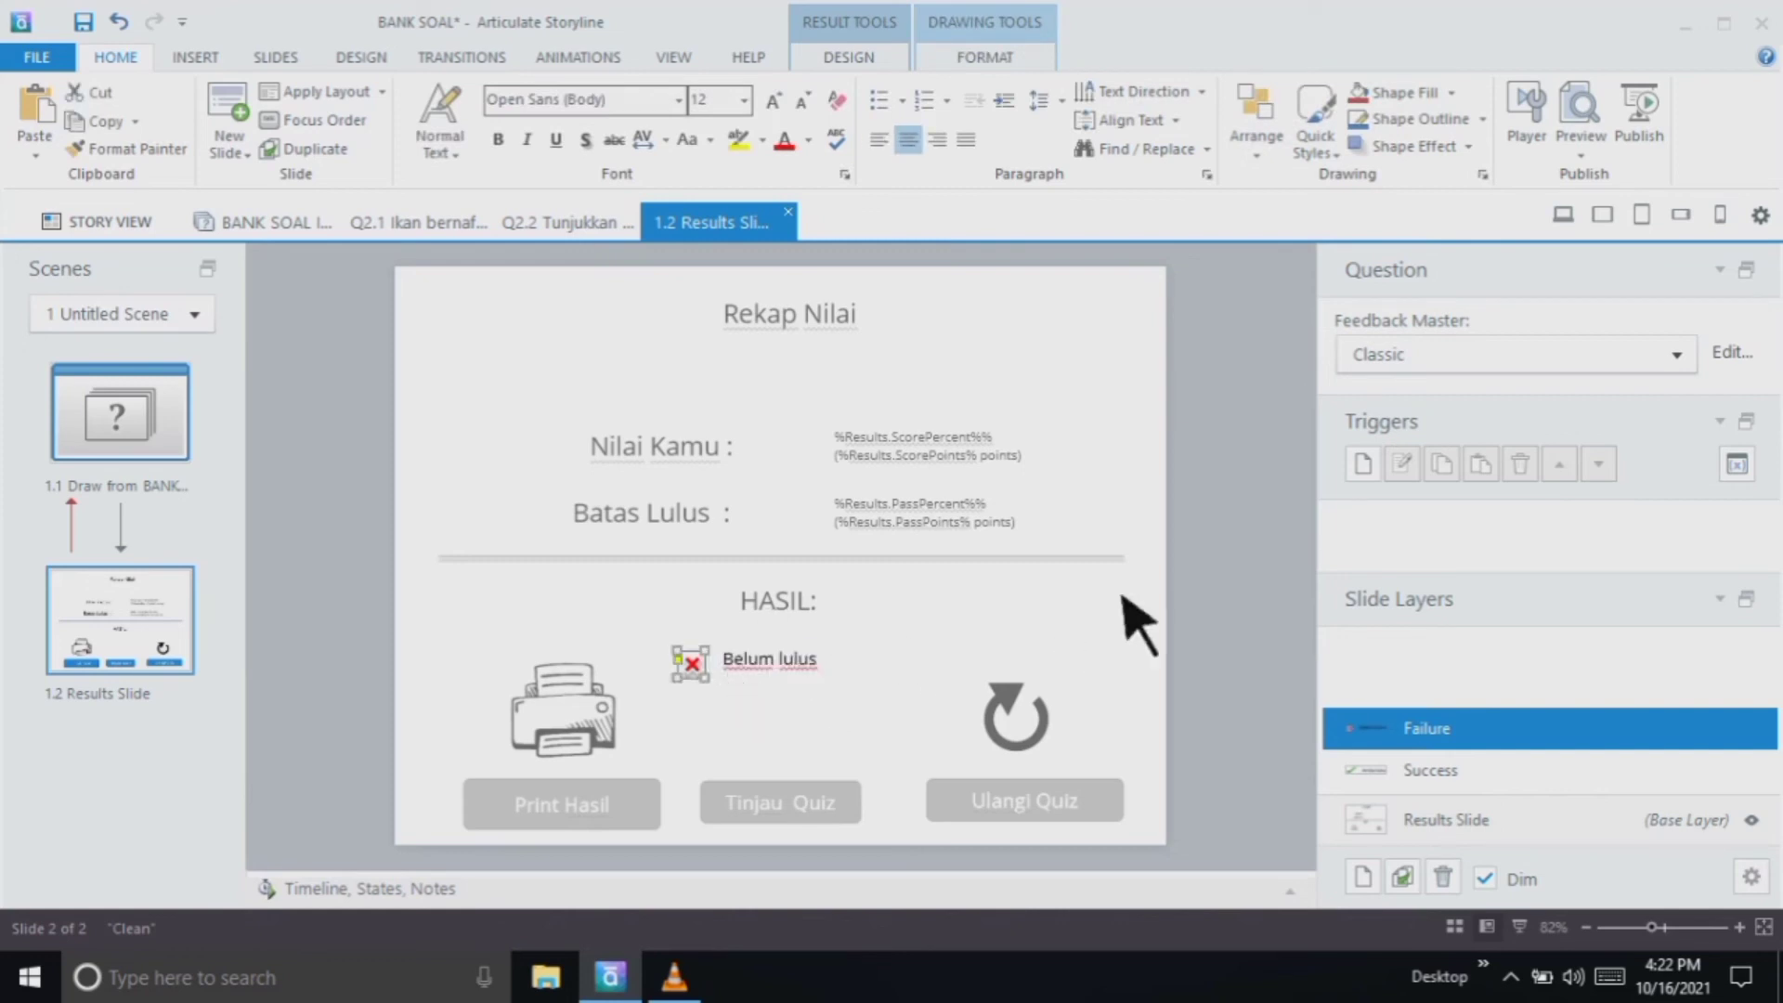
left_click(731, 689)
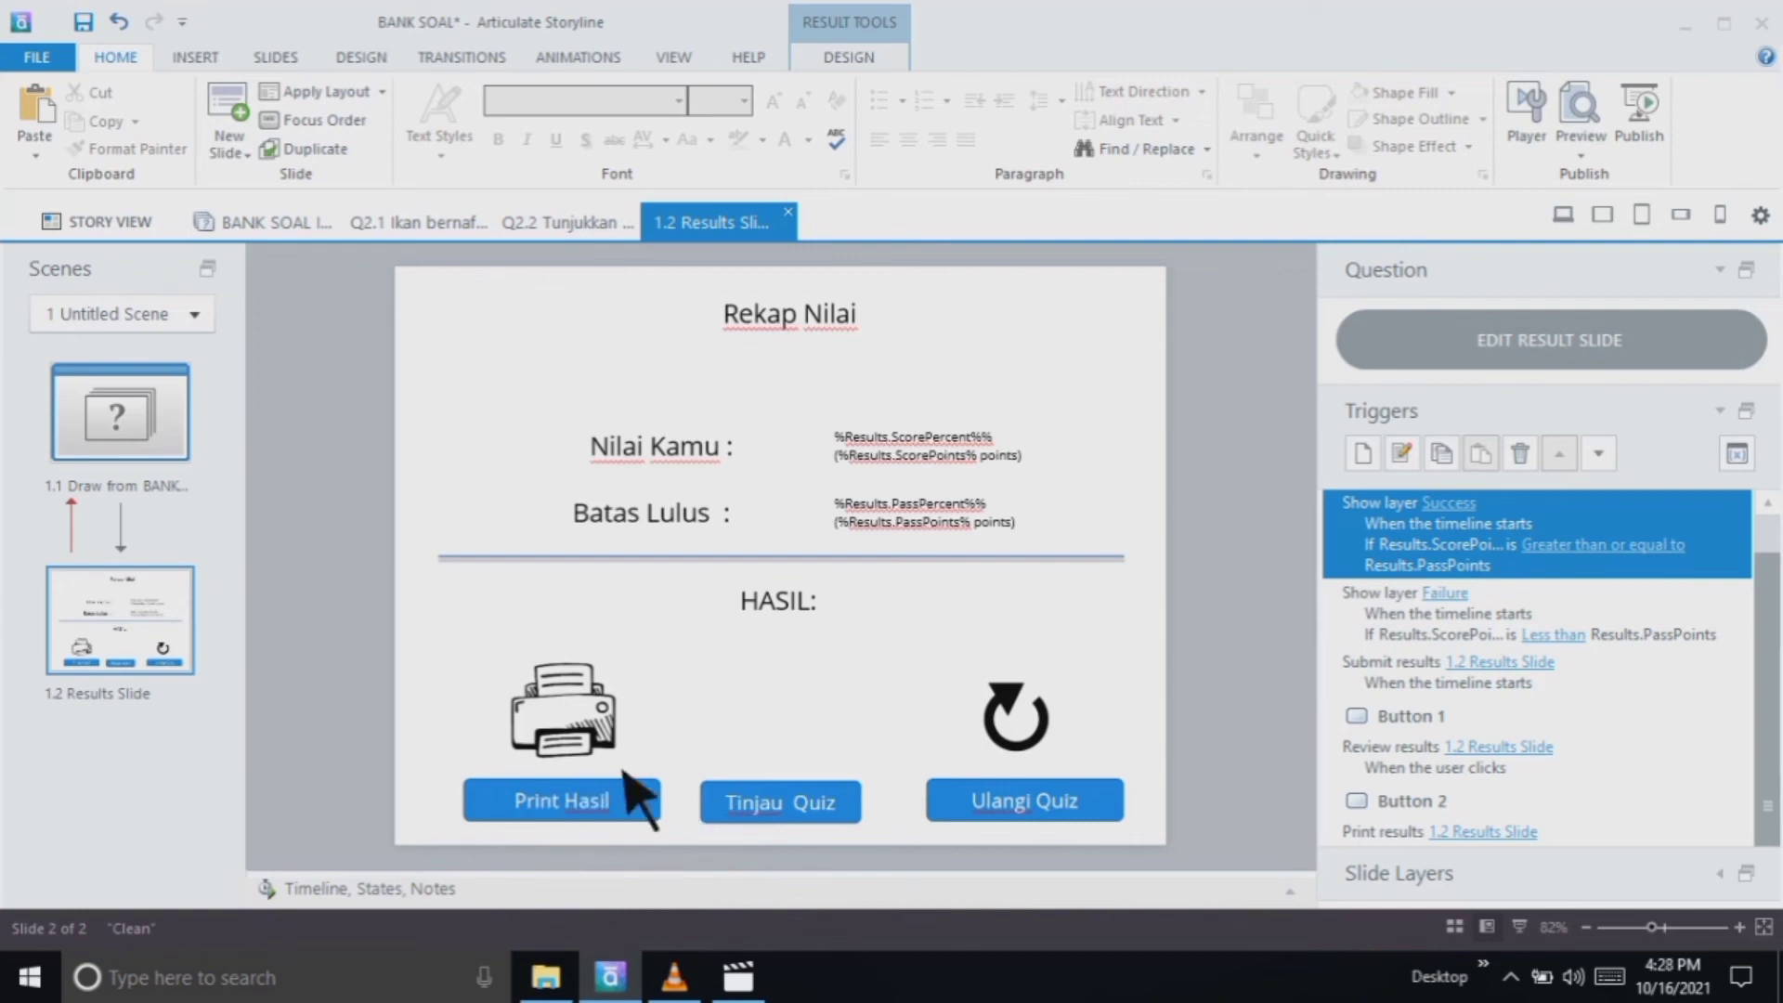
Edit the print results trigger of the "Print Hasil" button so it prompts users for their name before printing
left_click(592, 815)
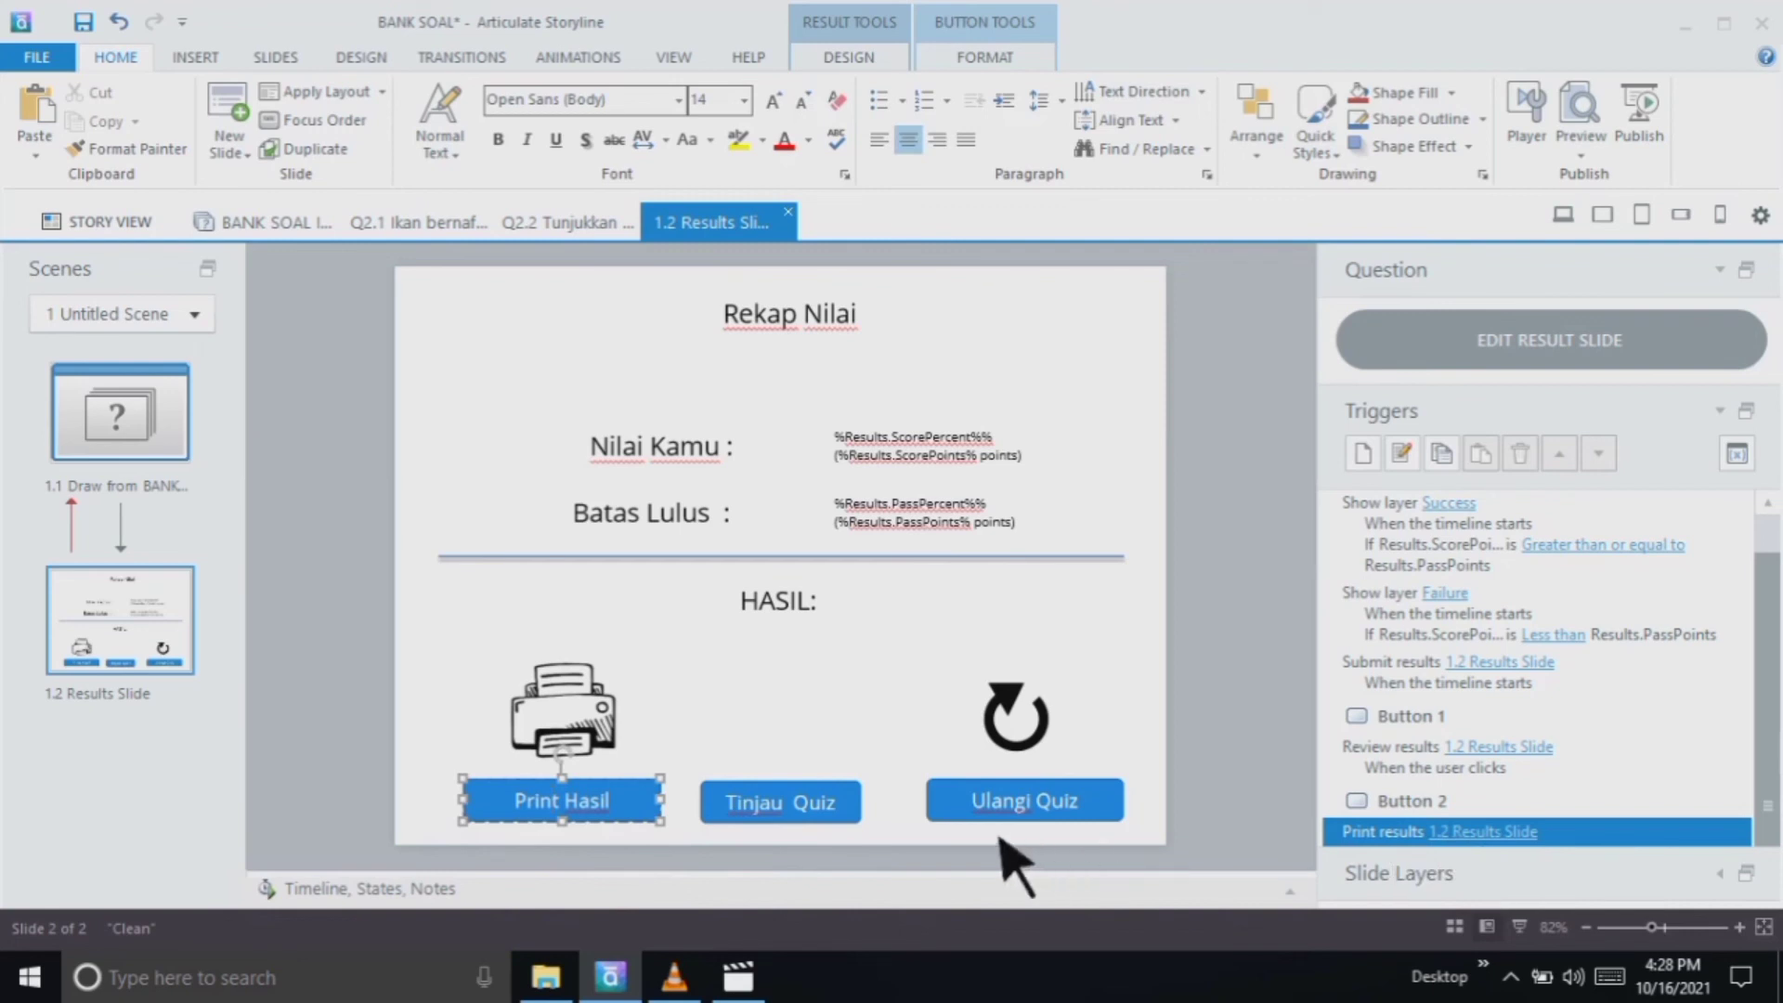
left_click(834, 816)
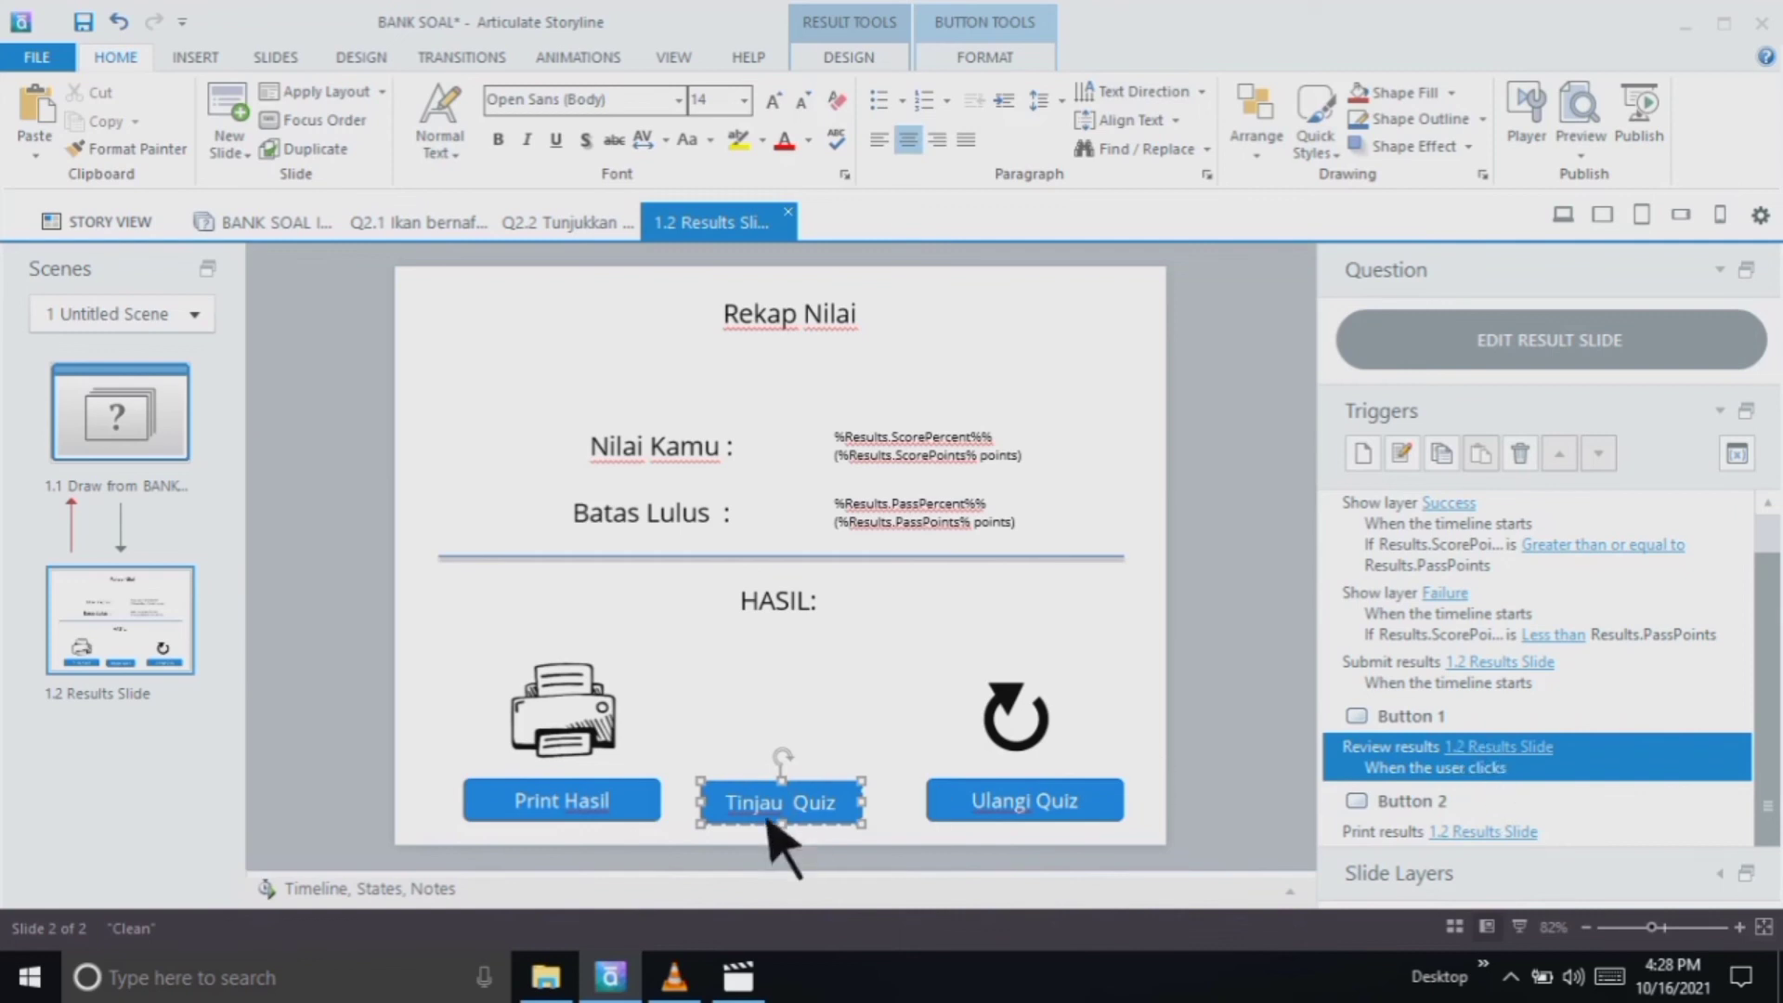
left_click(589, 815)
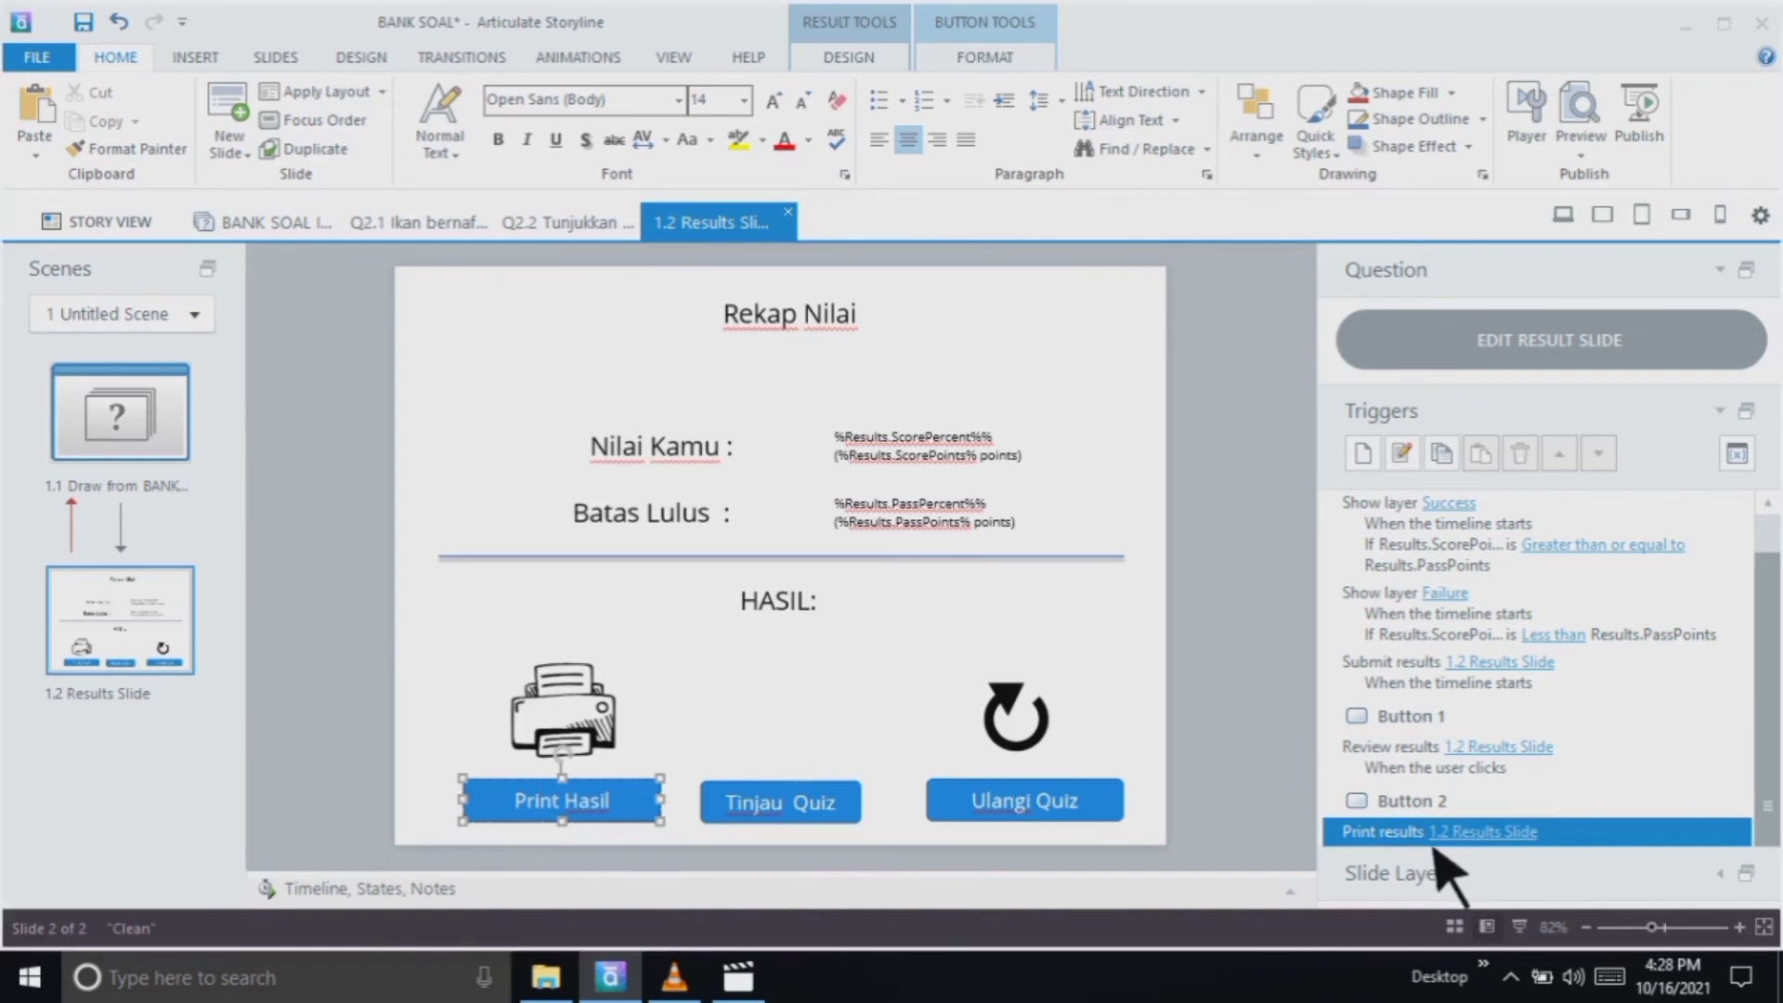
double_click(1440, 834)
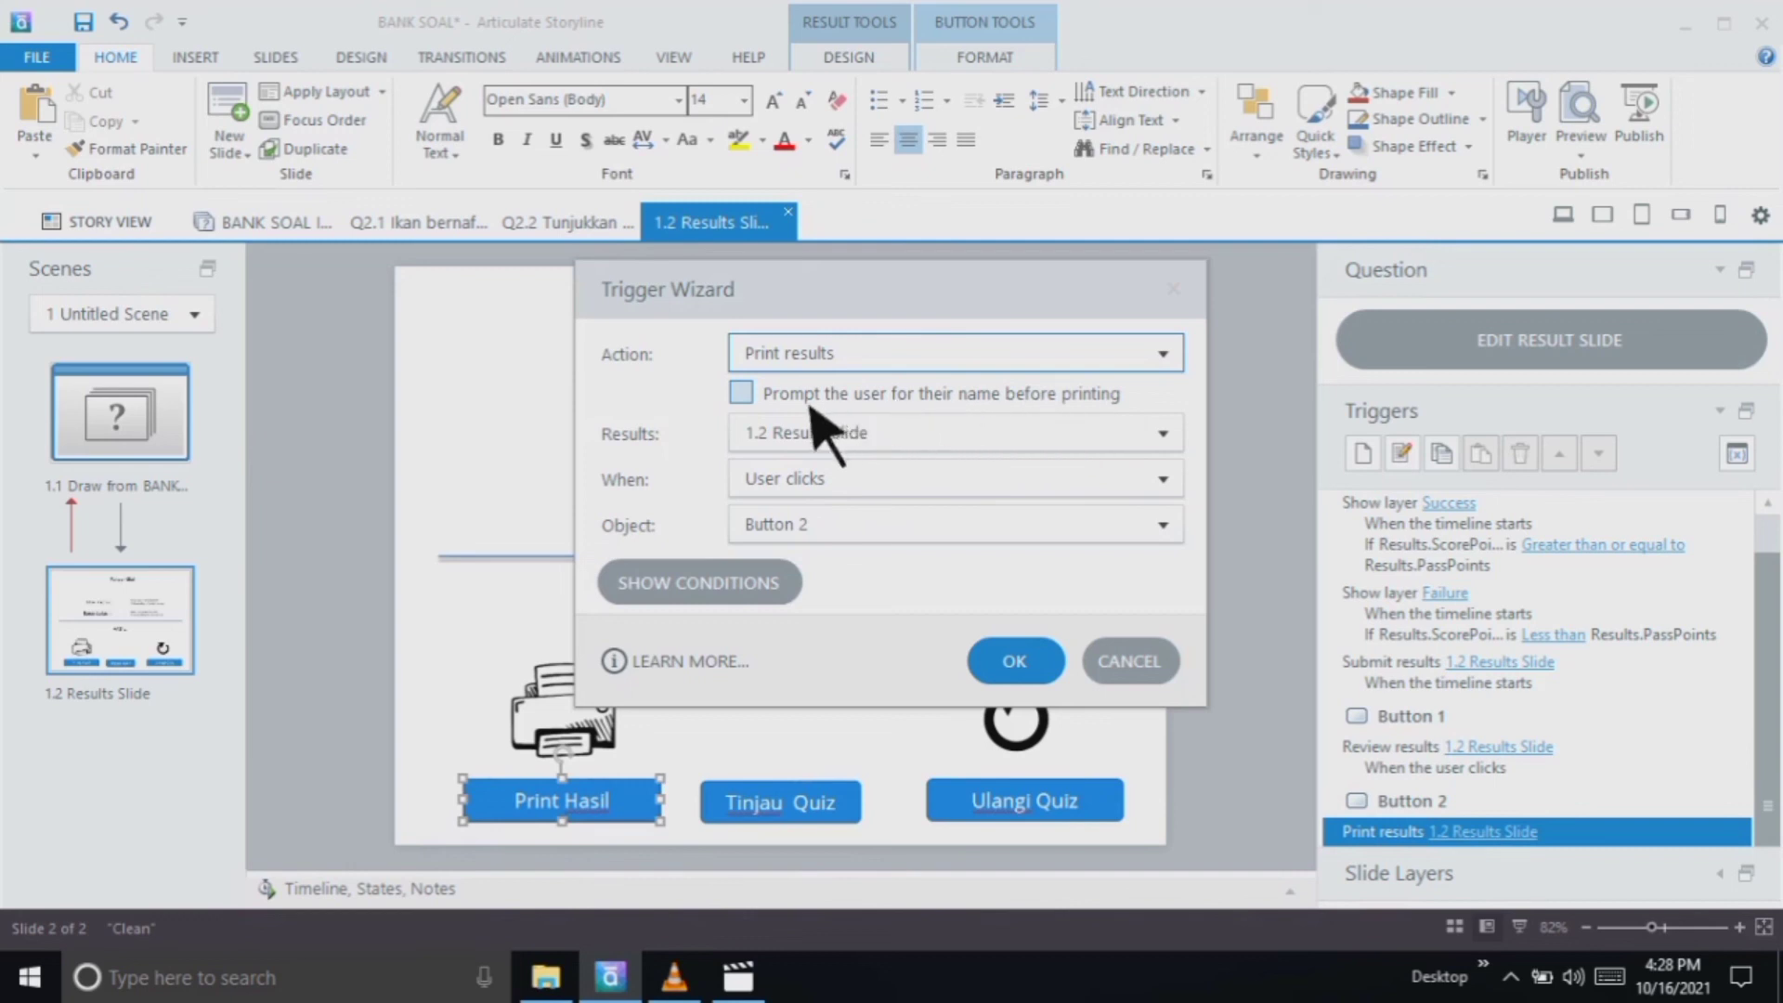
left_click(773, 395)
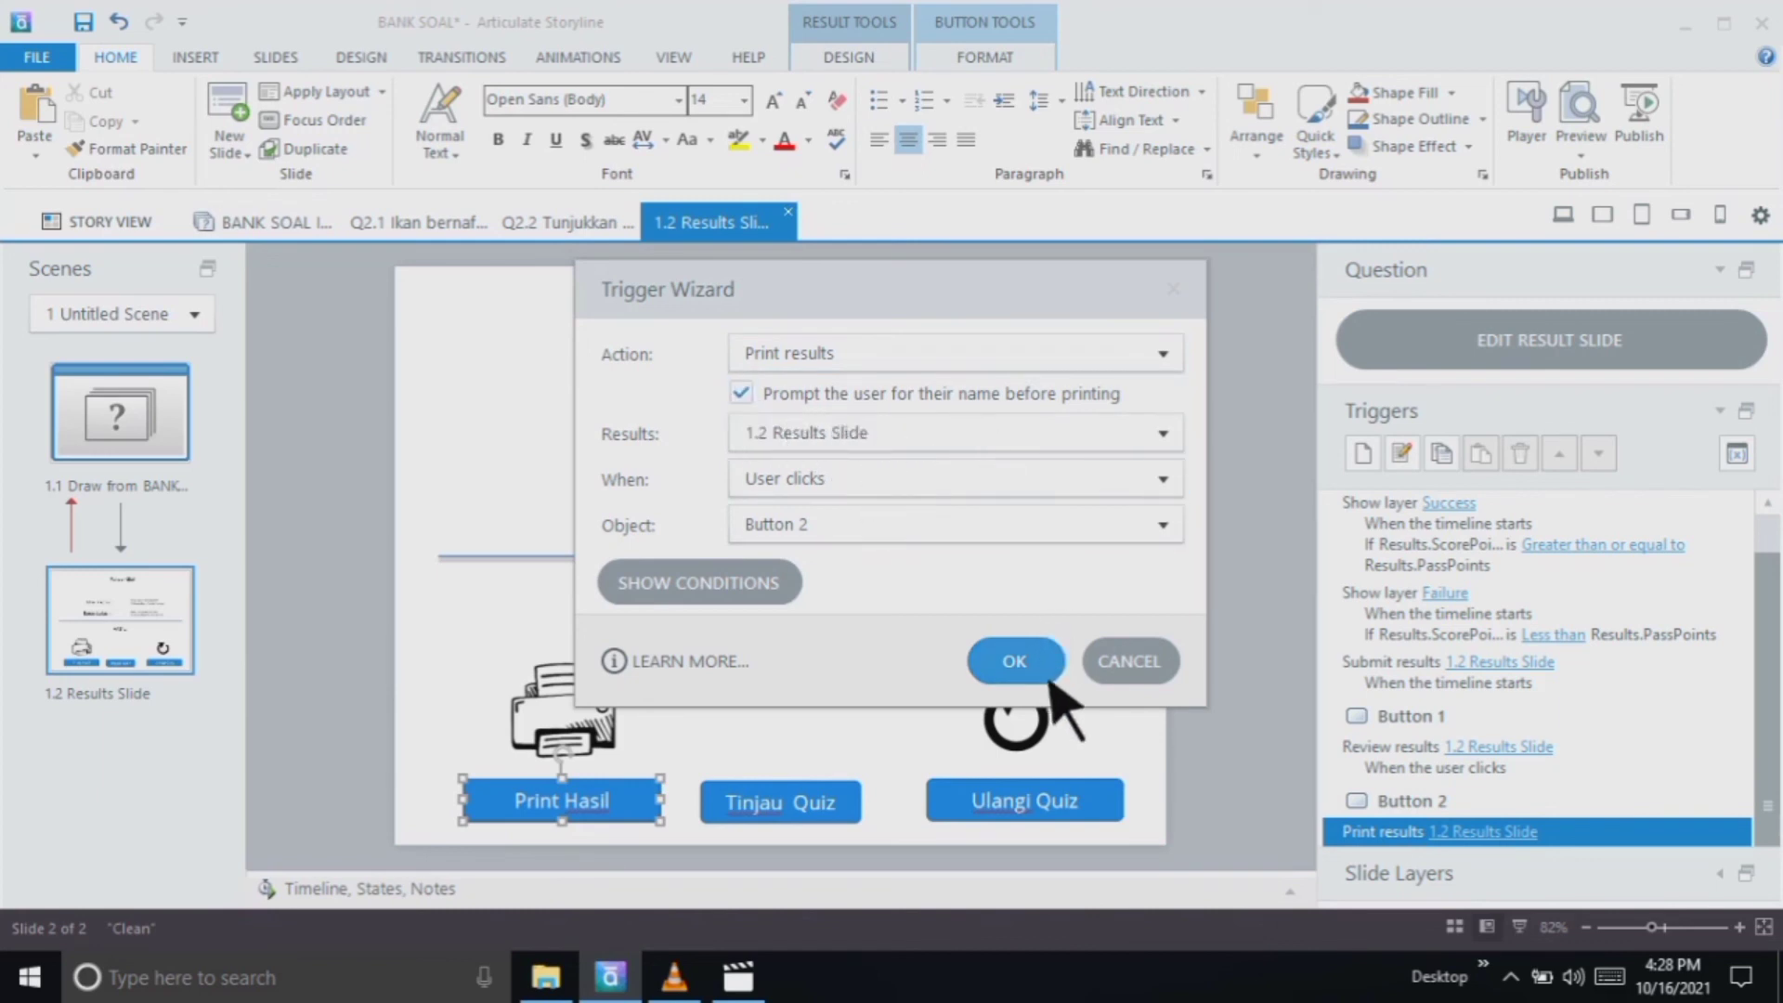
left_click(1015, 662)
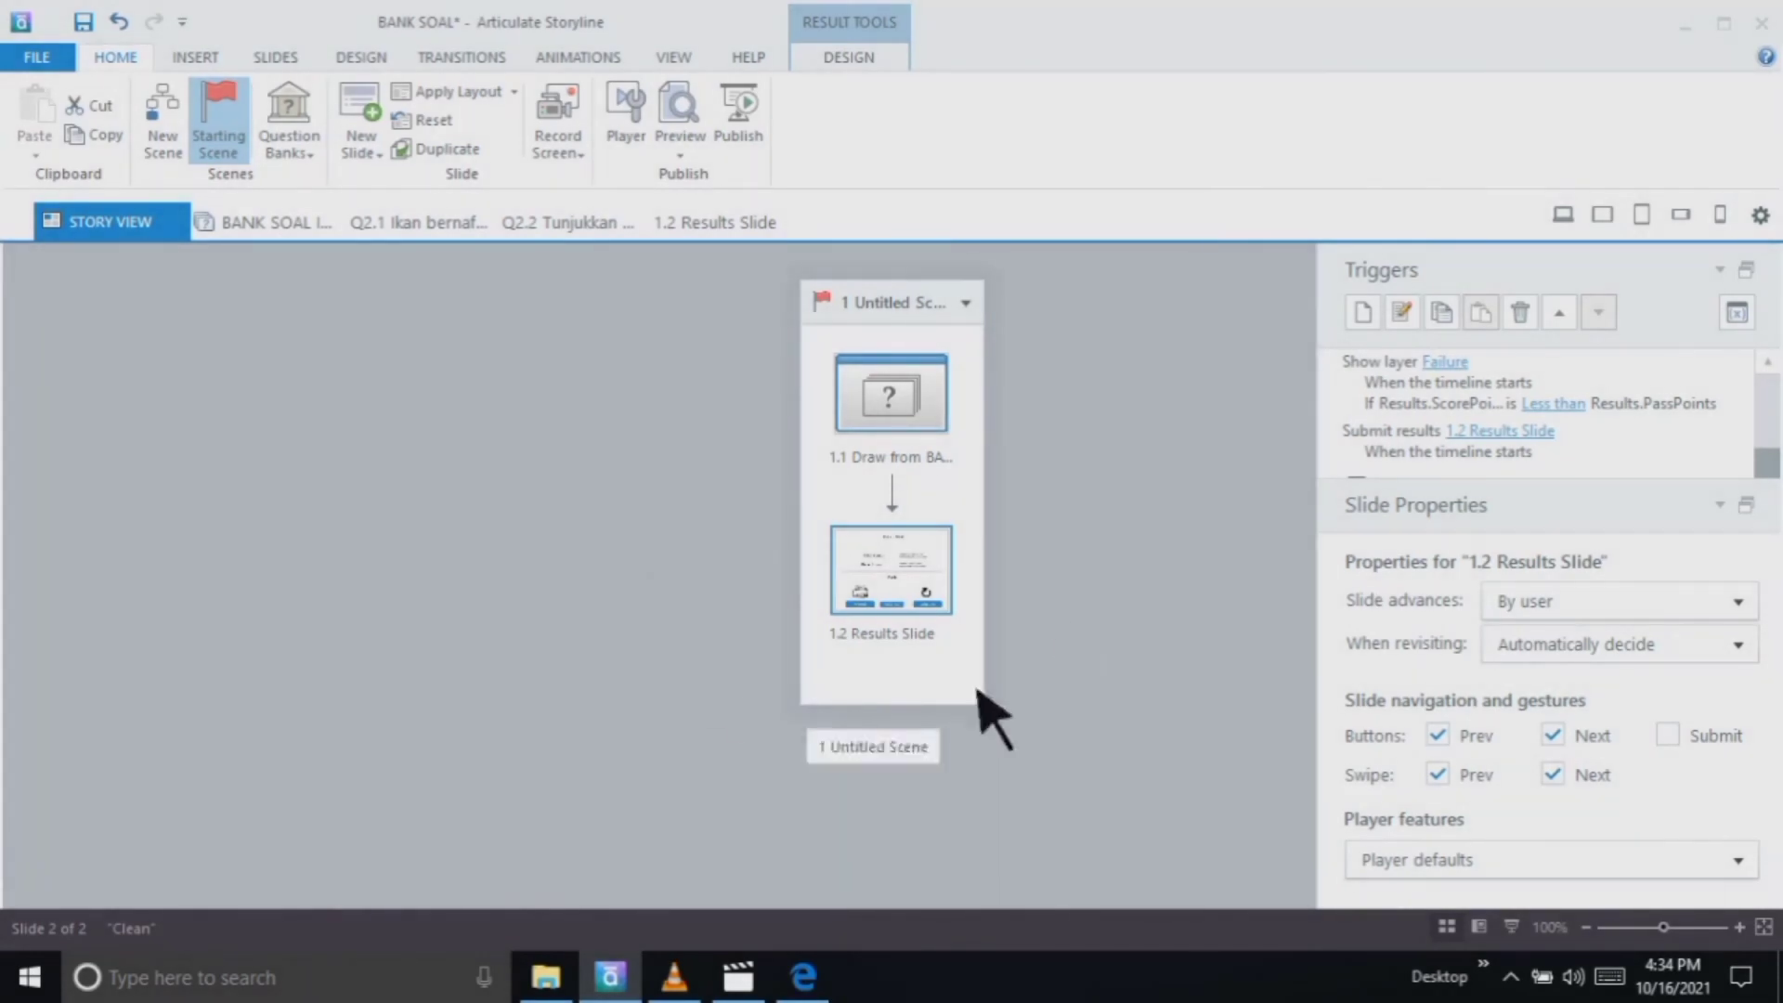
Publish the entire BANK SOAL project for the web to the My Articulate Projects folder and view the published project
left_click(776, 122)
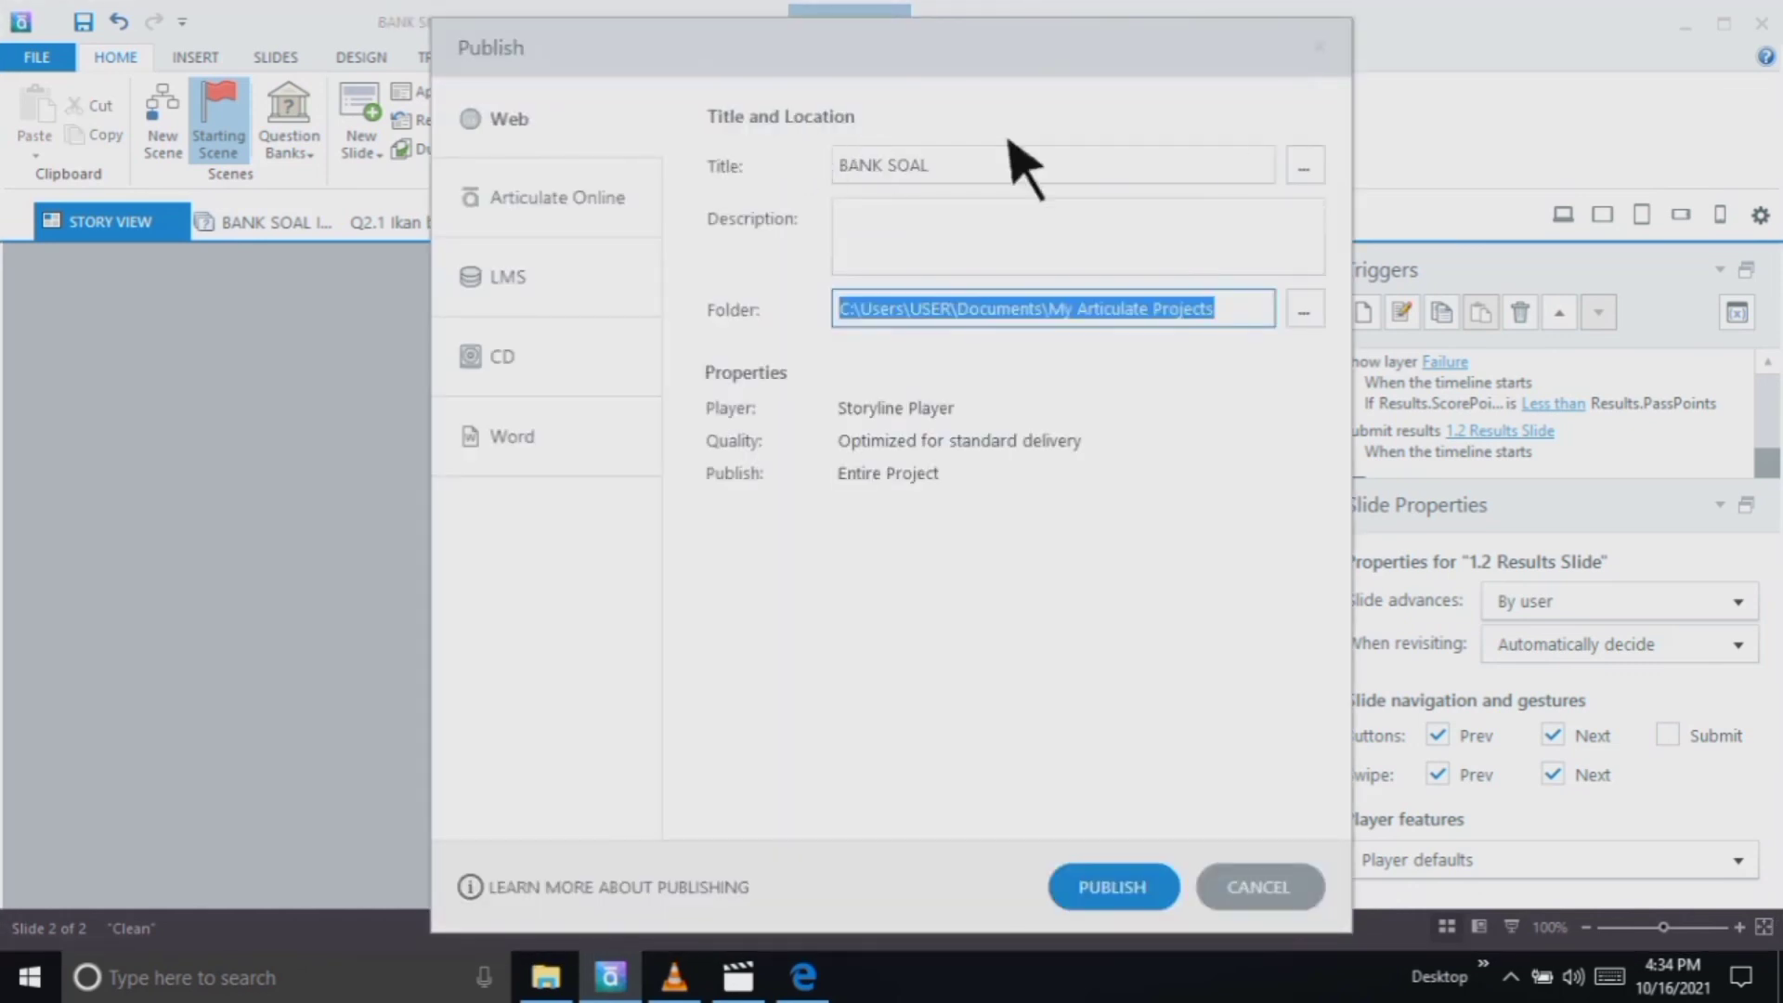
left_click(1152, 906)
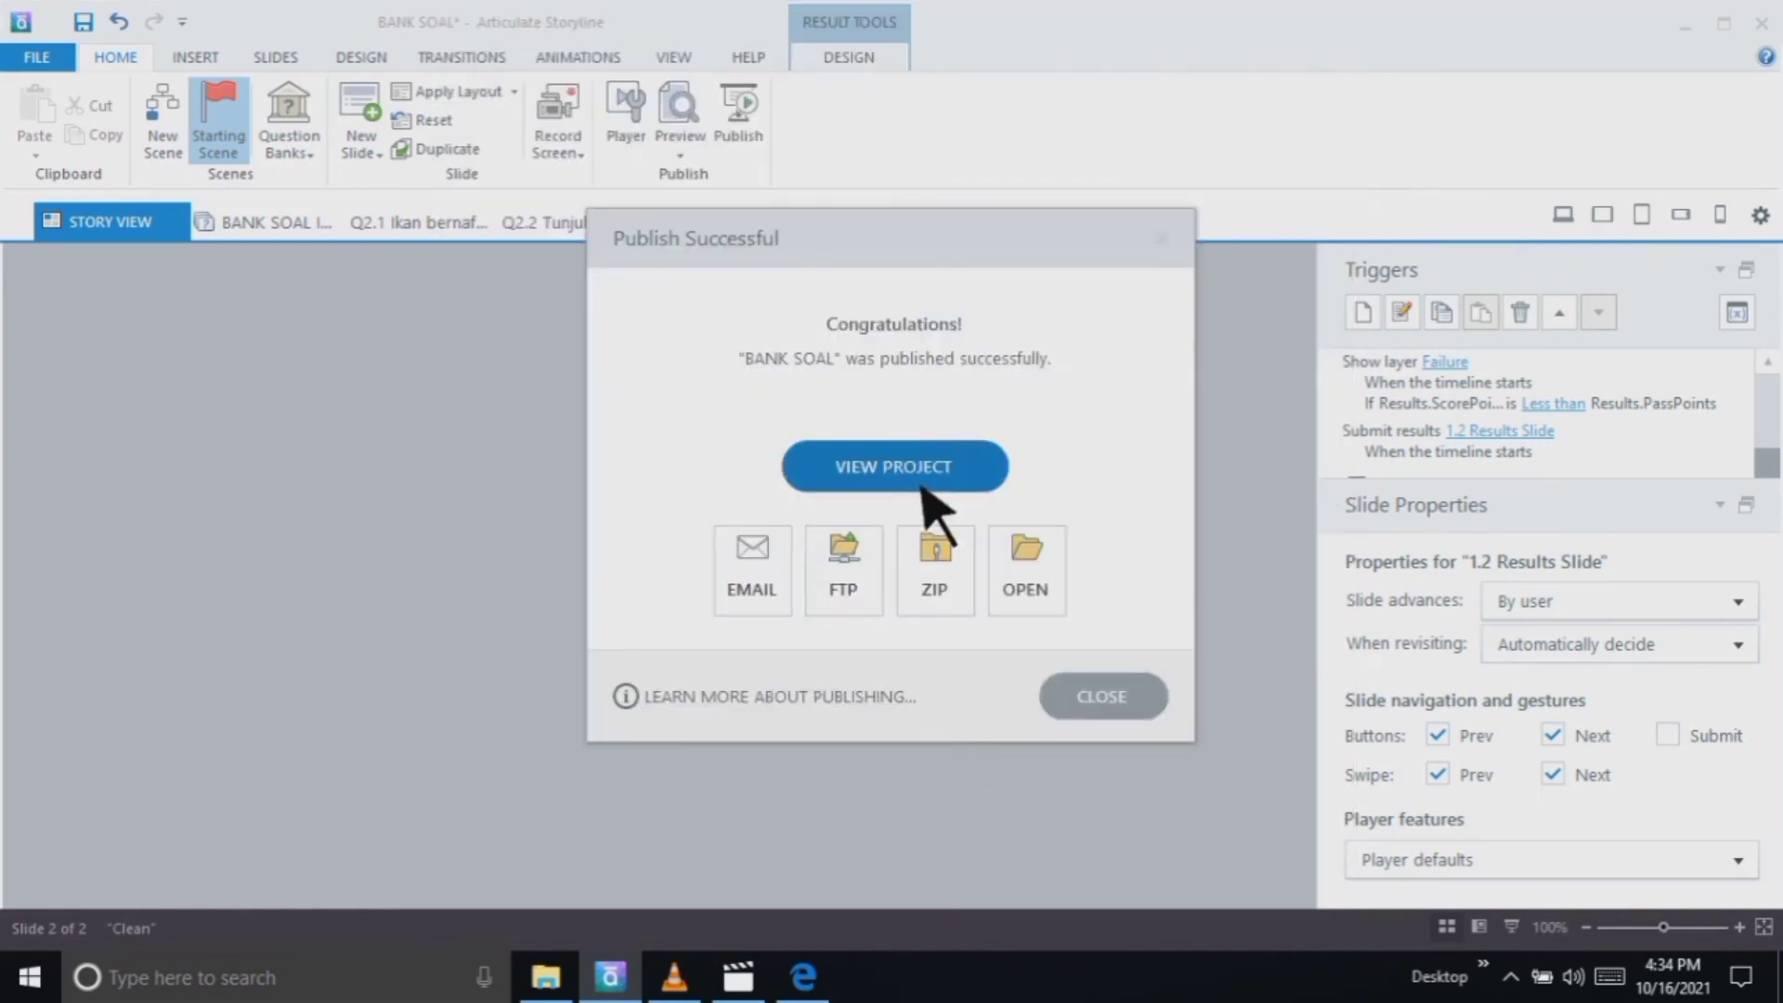
left_click(921, 486)
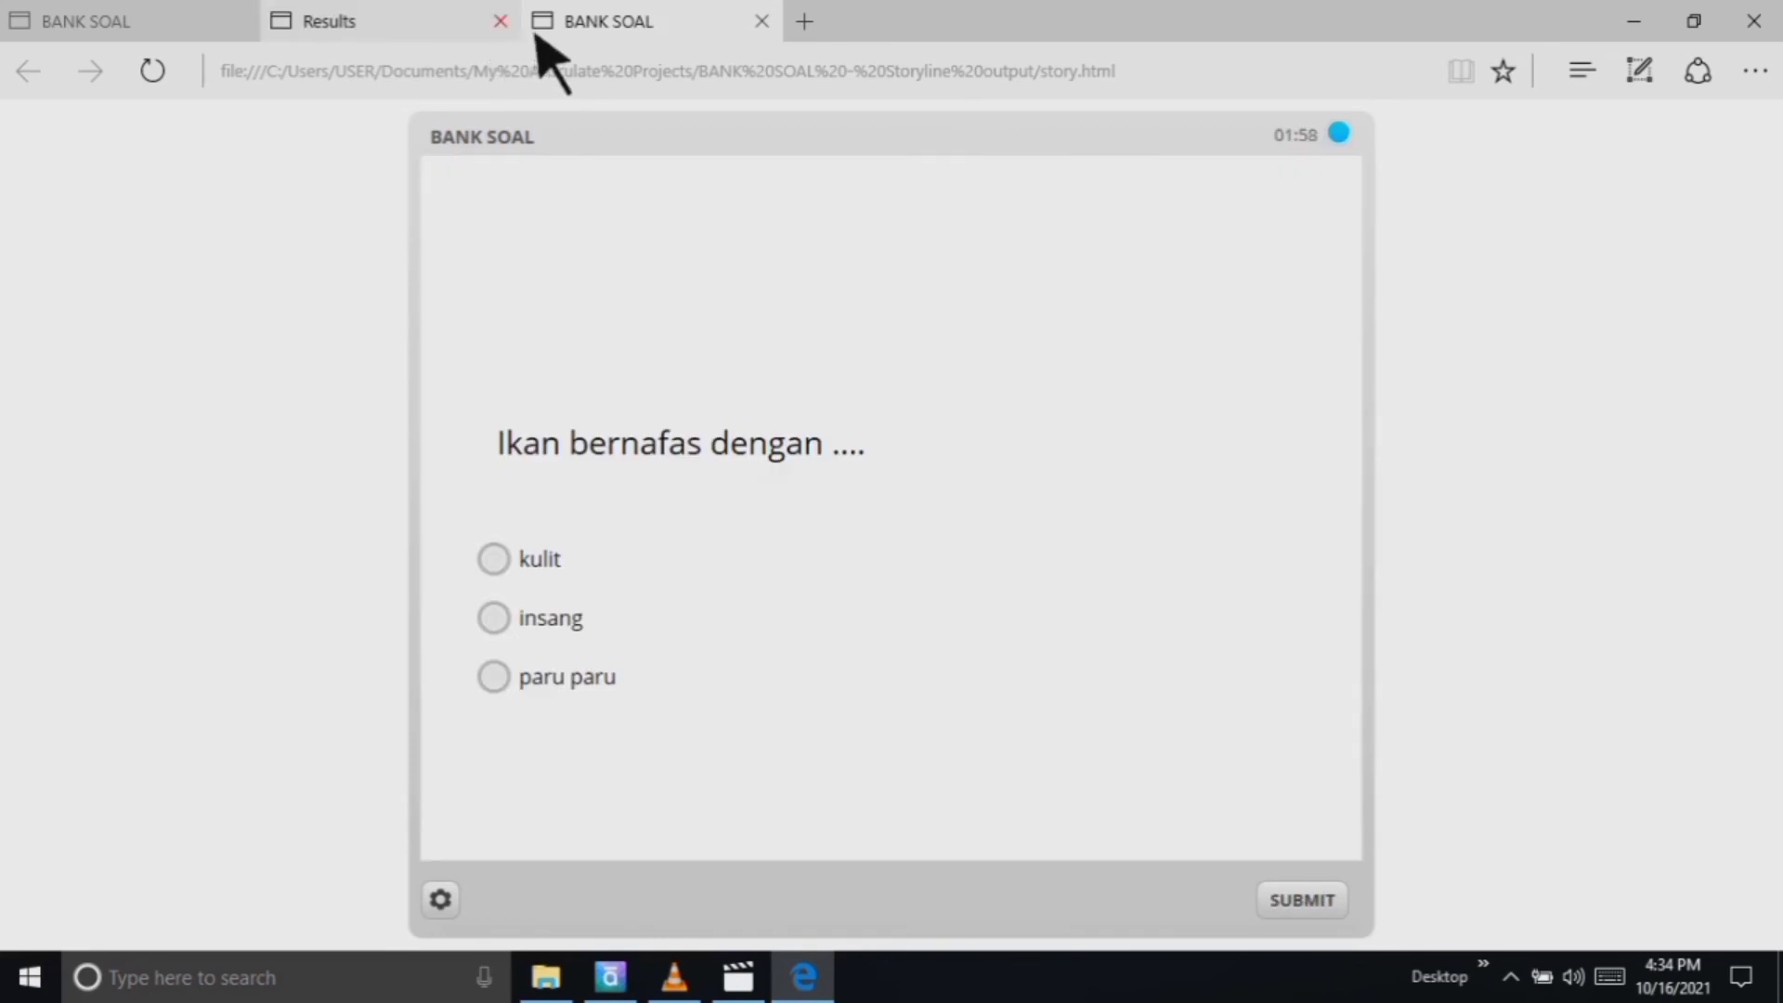
Close the older Results and BANK SOAL browser tabs, and submit "insang" as the answer to "Ikan bernafas dengan ...."
left_click(501, 20)
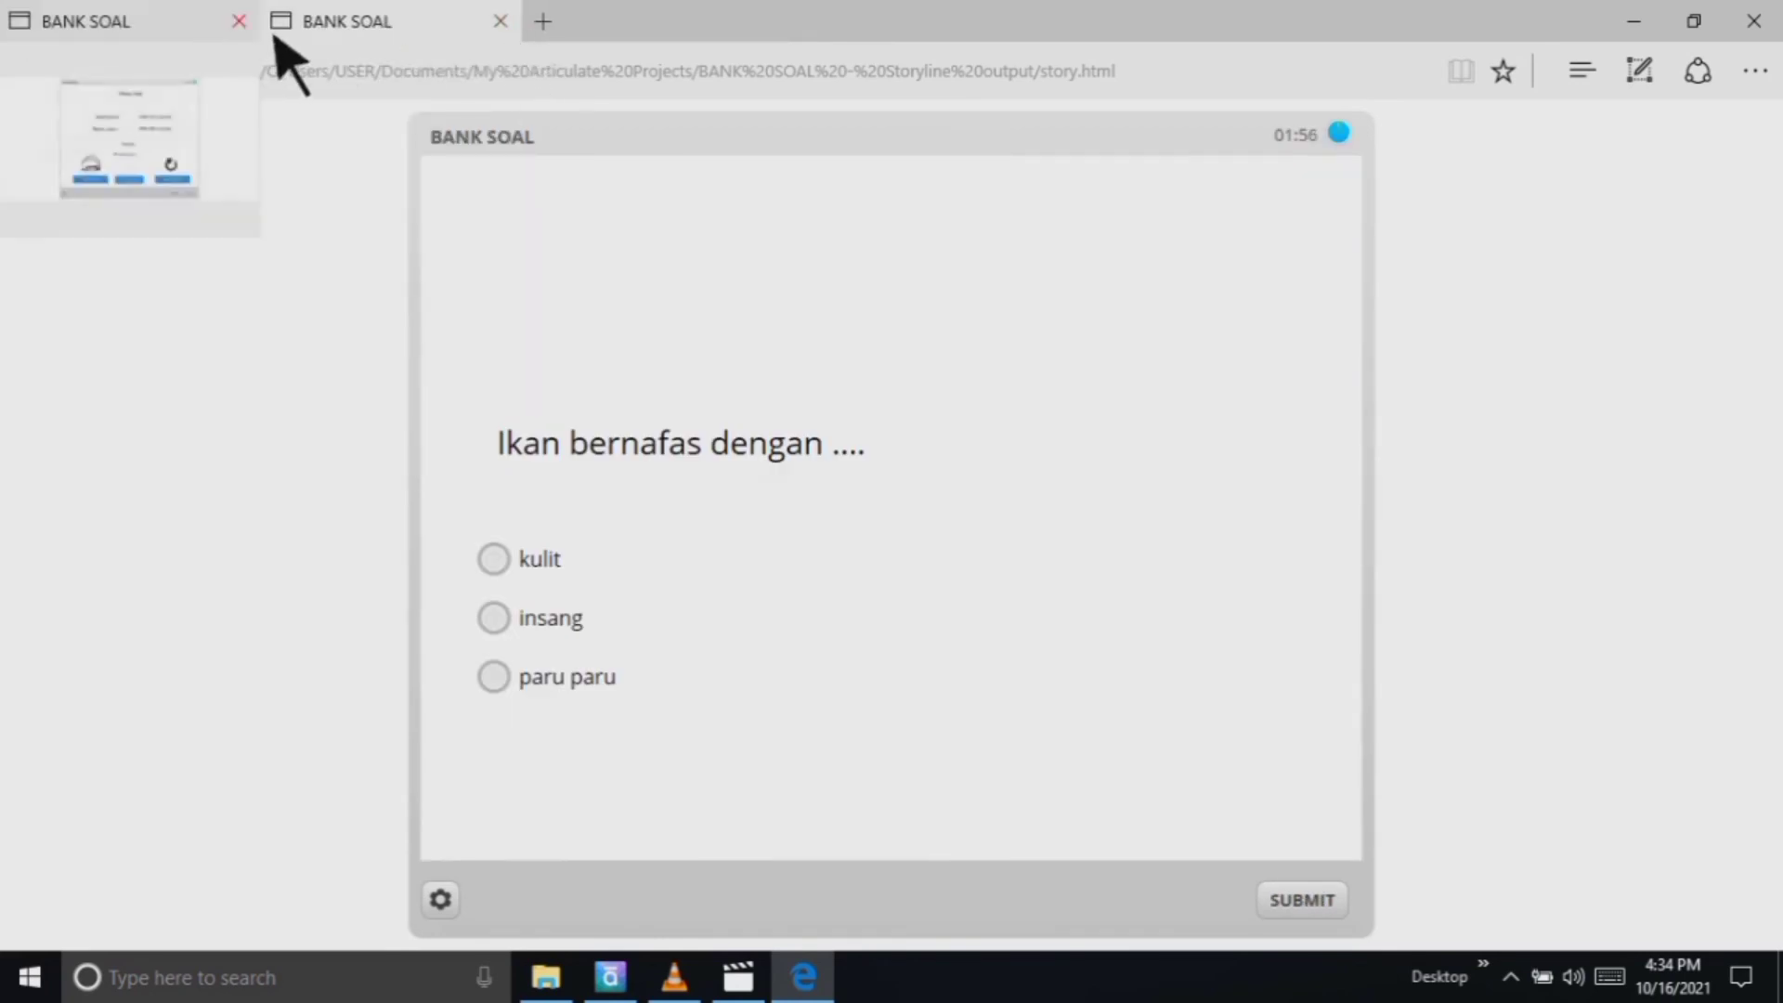
left_click(239, 21)
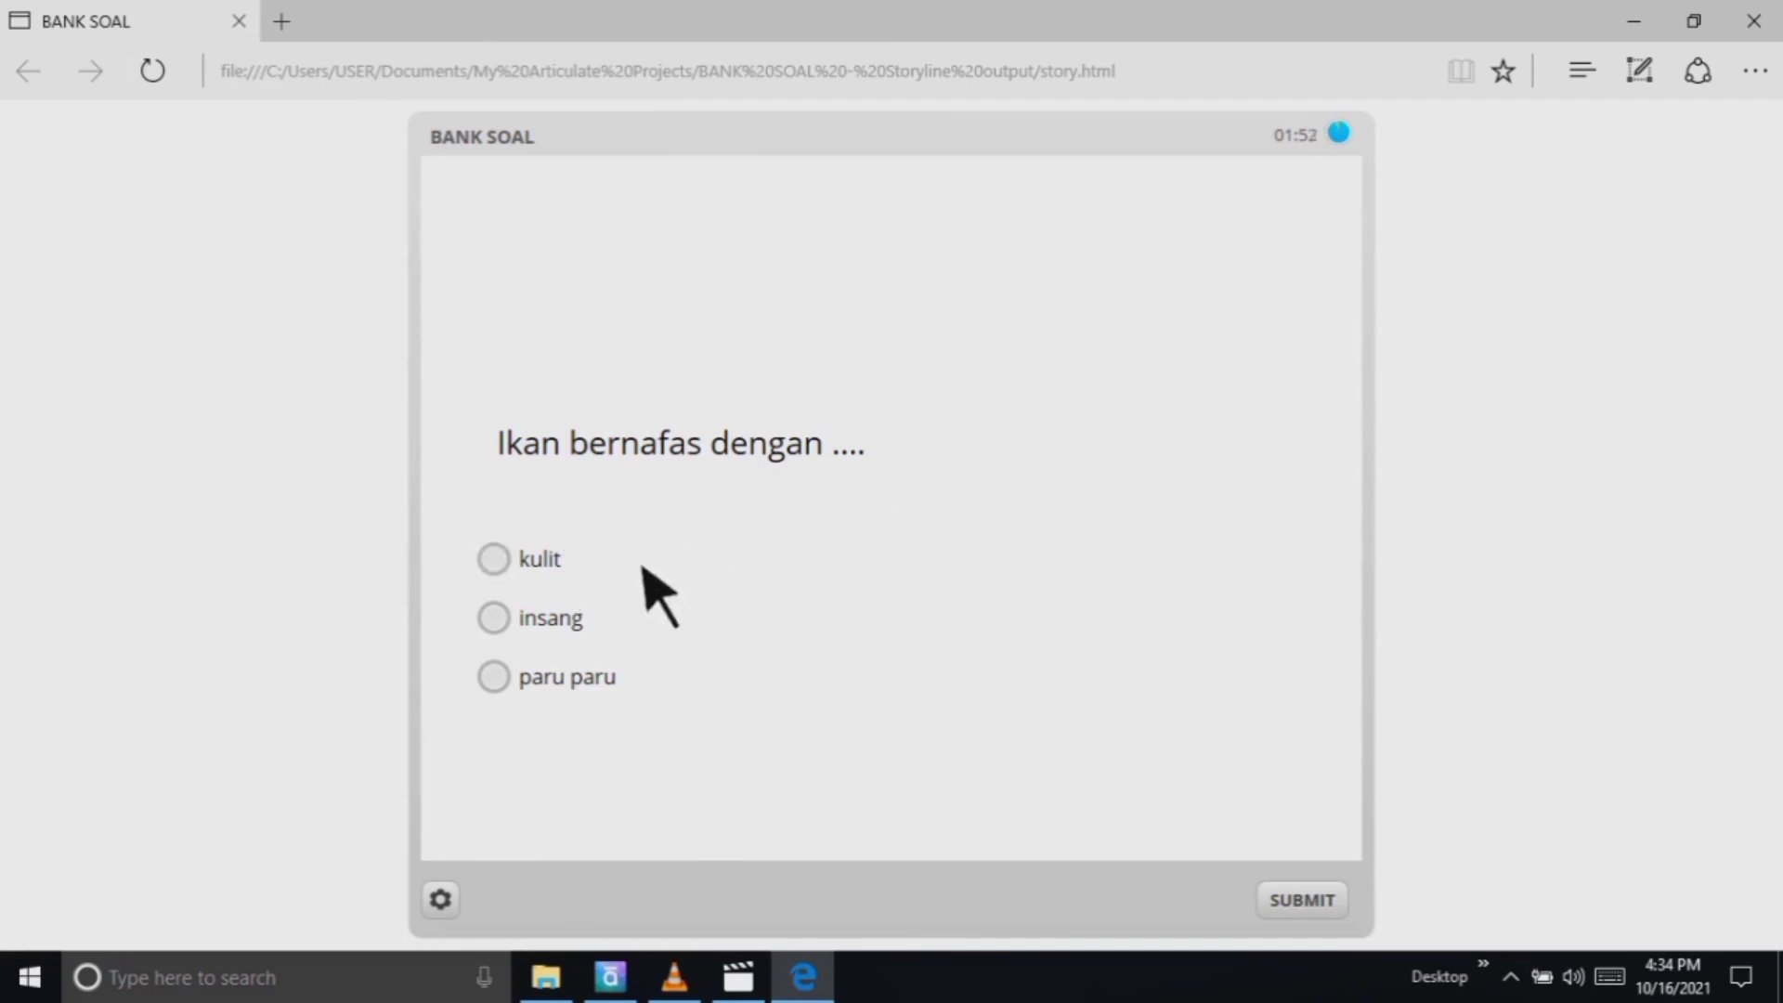
left_click(546, 639)
left_click(1333, 915)
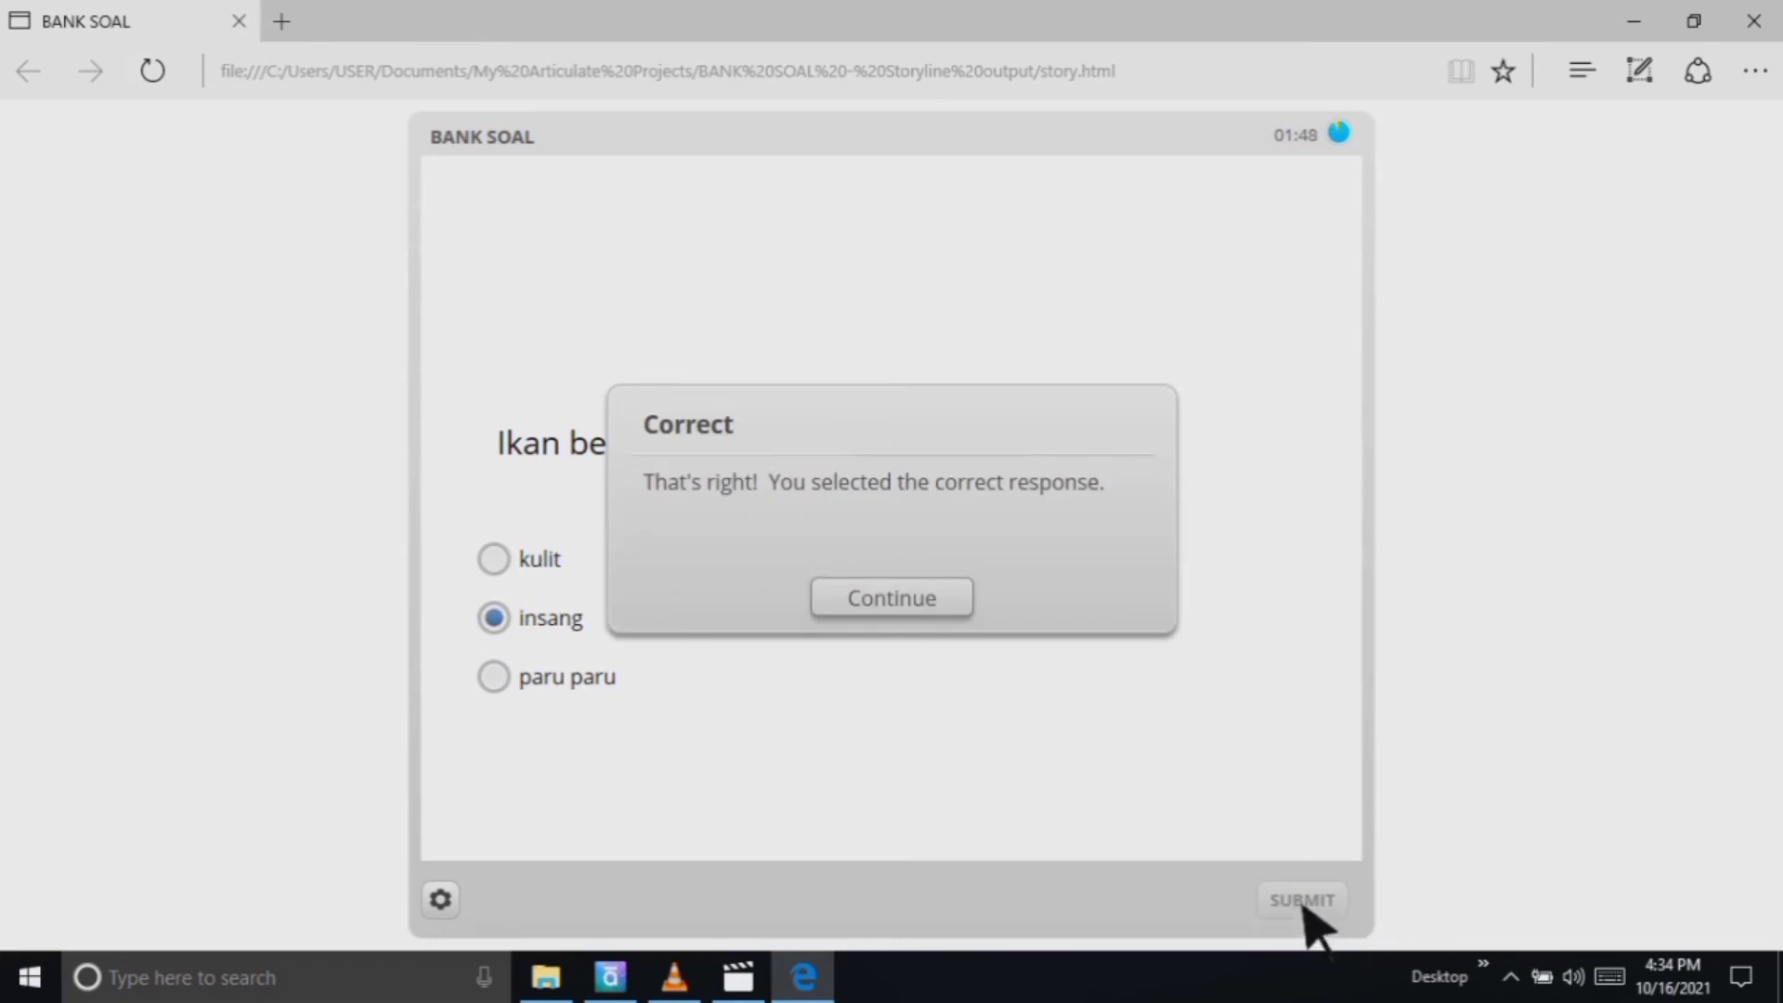
Continue past the feedback, answer "Tunjukkan kepala ikan !" with a marker beside the fish's eye, and proceed to the "Rekap Nilai" slide
left_click(949, 613)
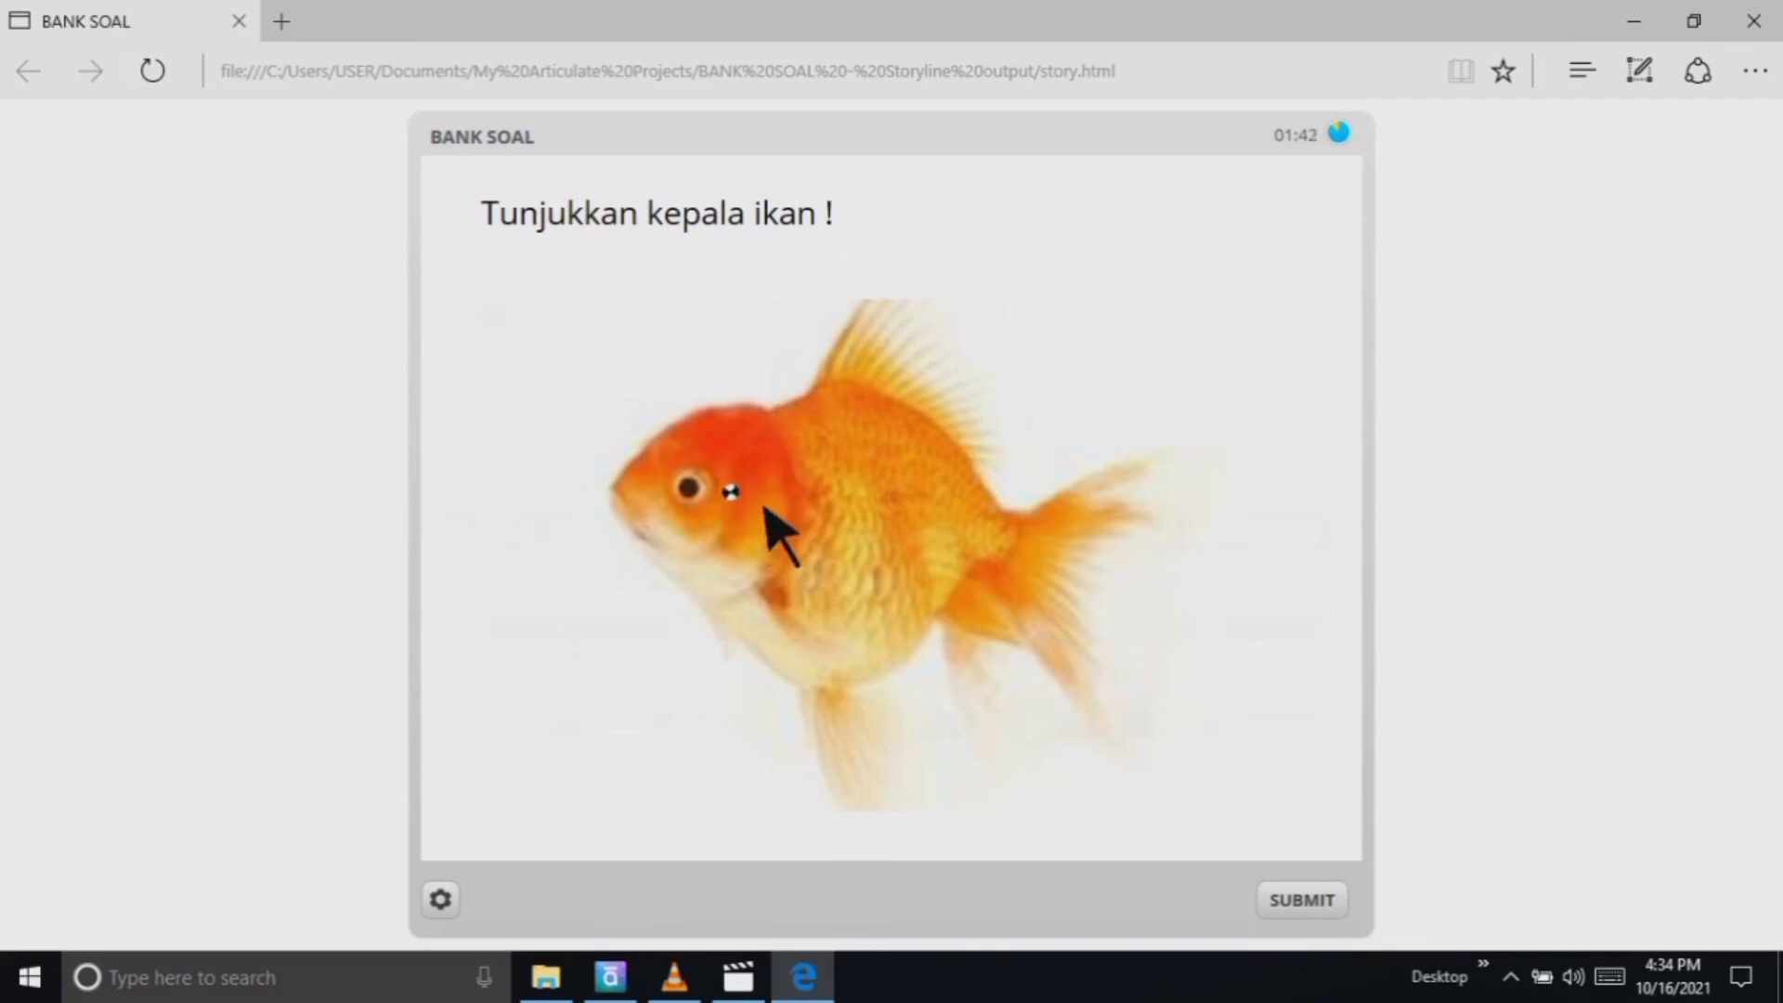
left_click(1341, 916)
left_click(927, 611)
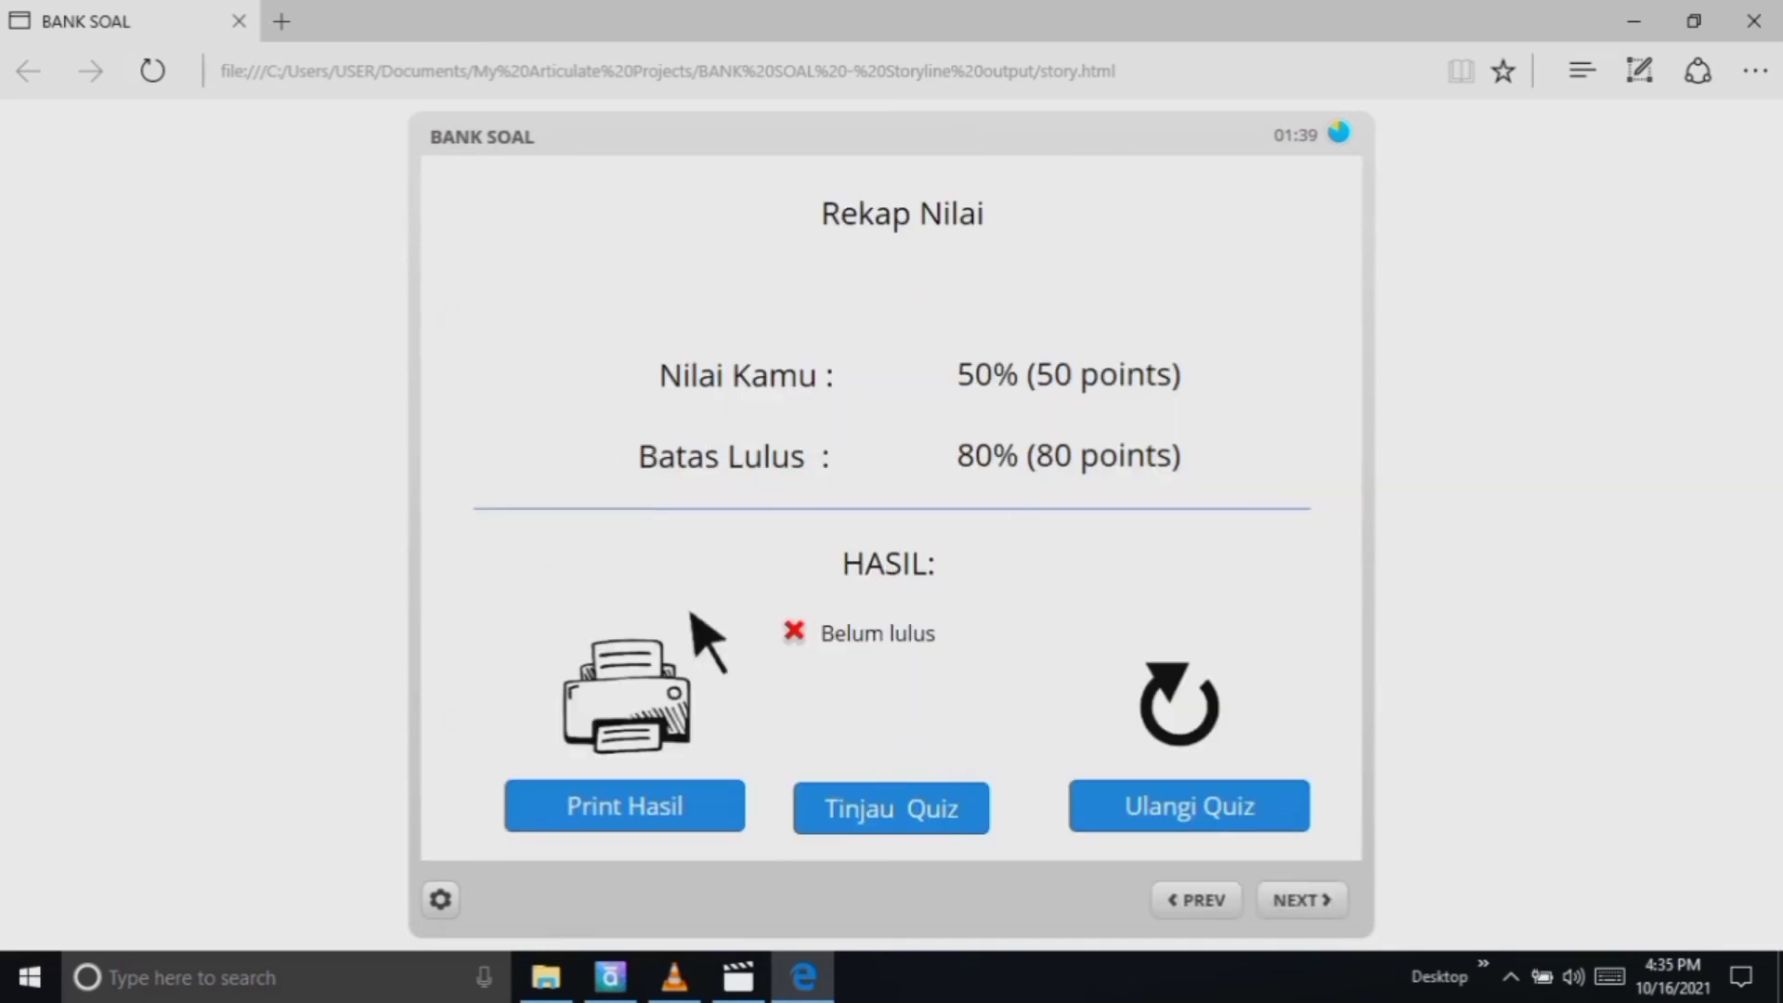
Run "Print Hasil" on the result slide and enter the participant's name to generate the results report
left_click(671, 830)
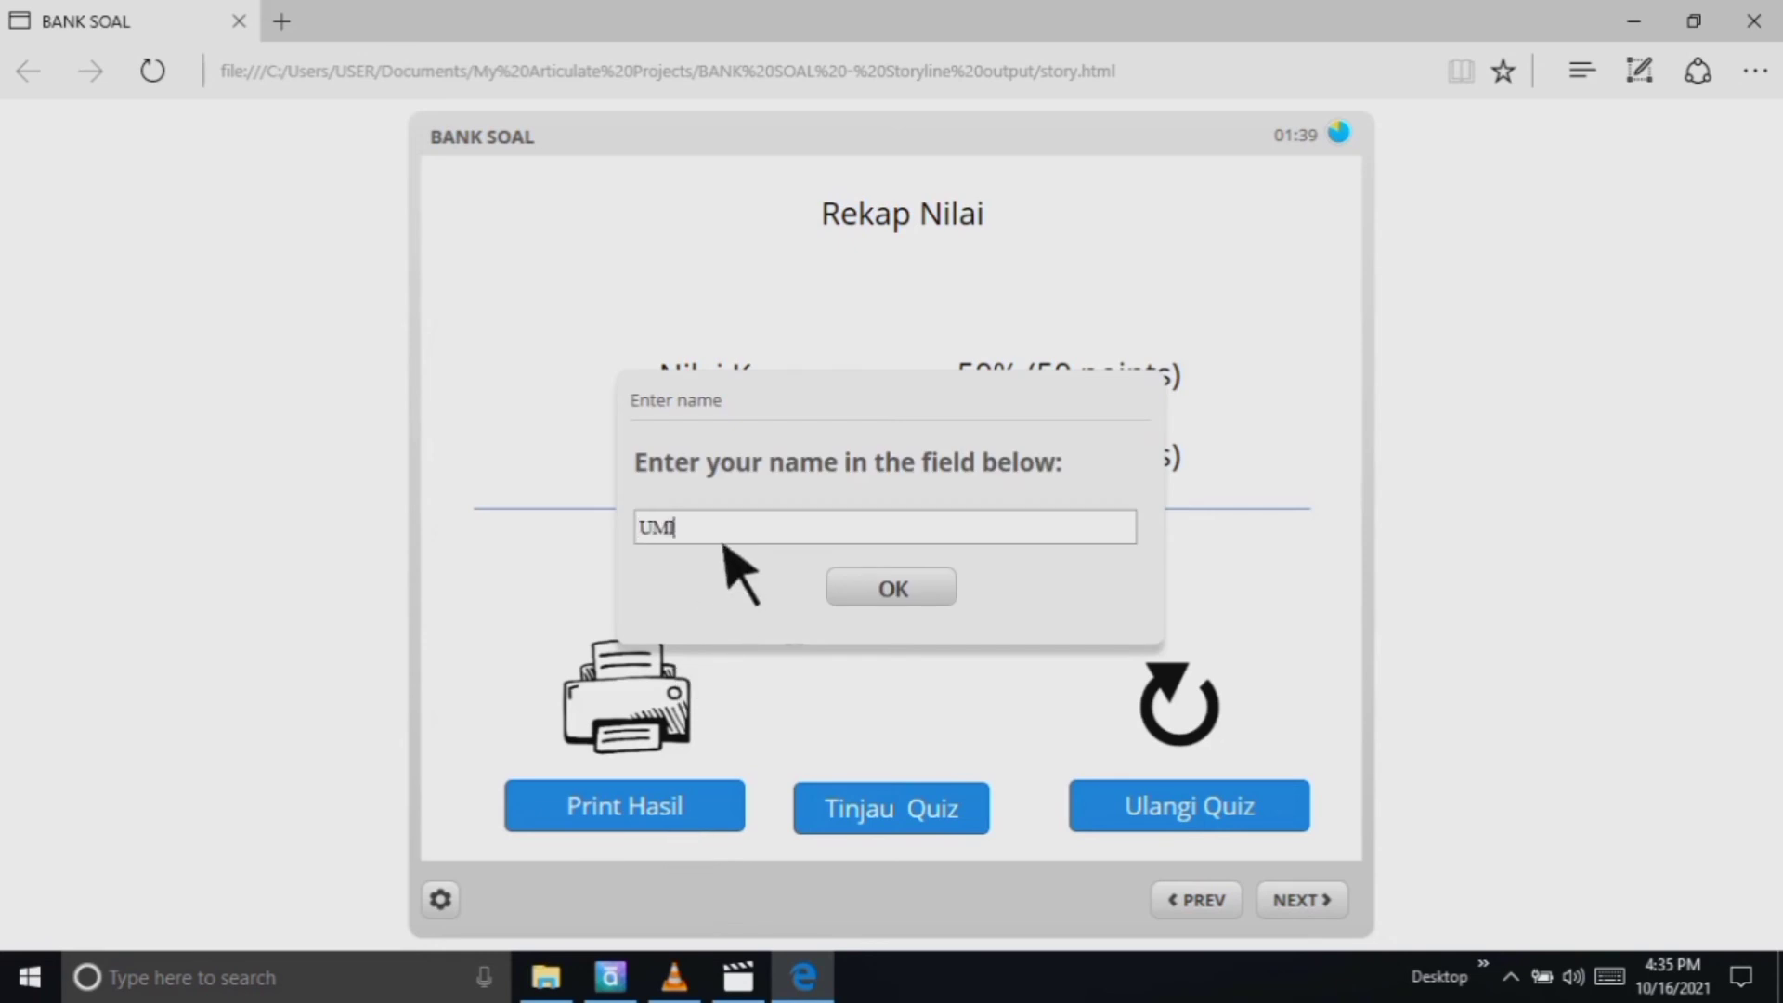
type("UMI")
left_click(949, 602)
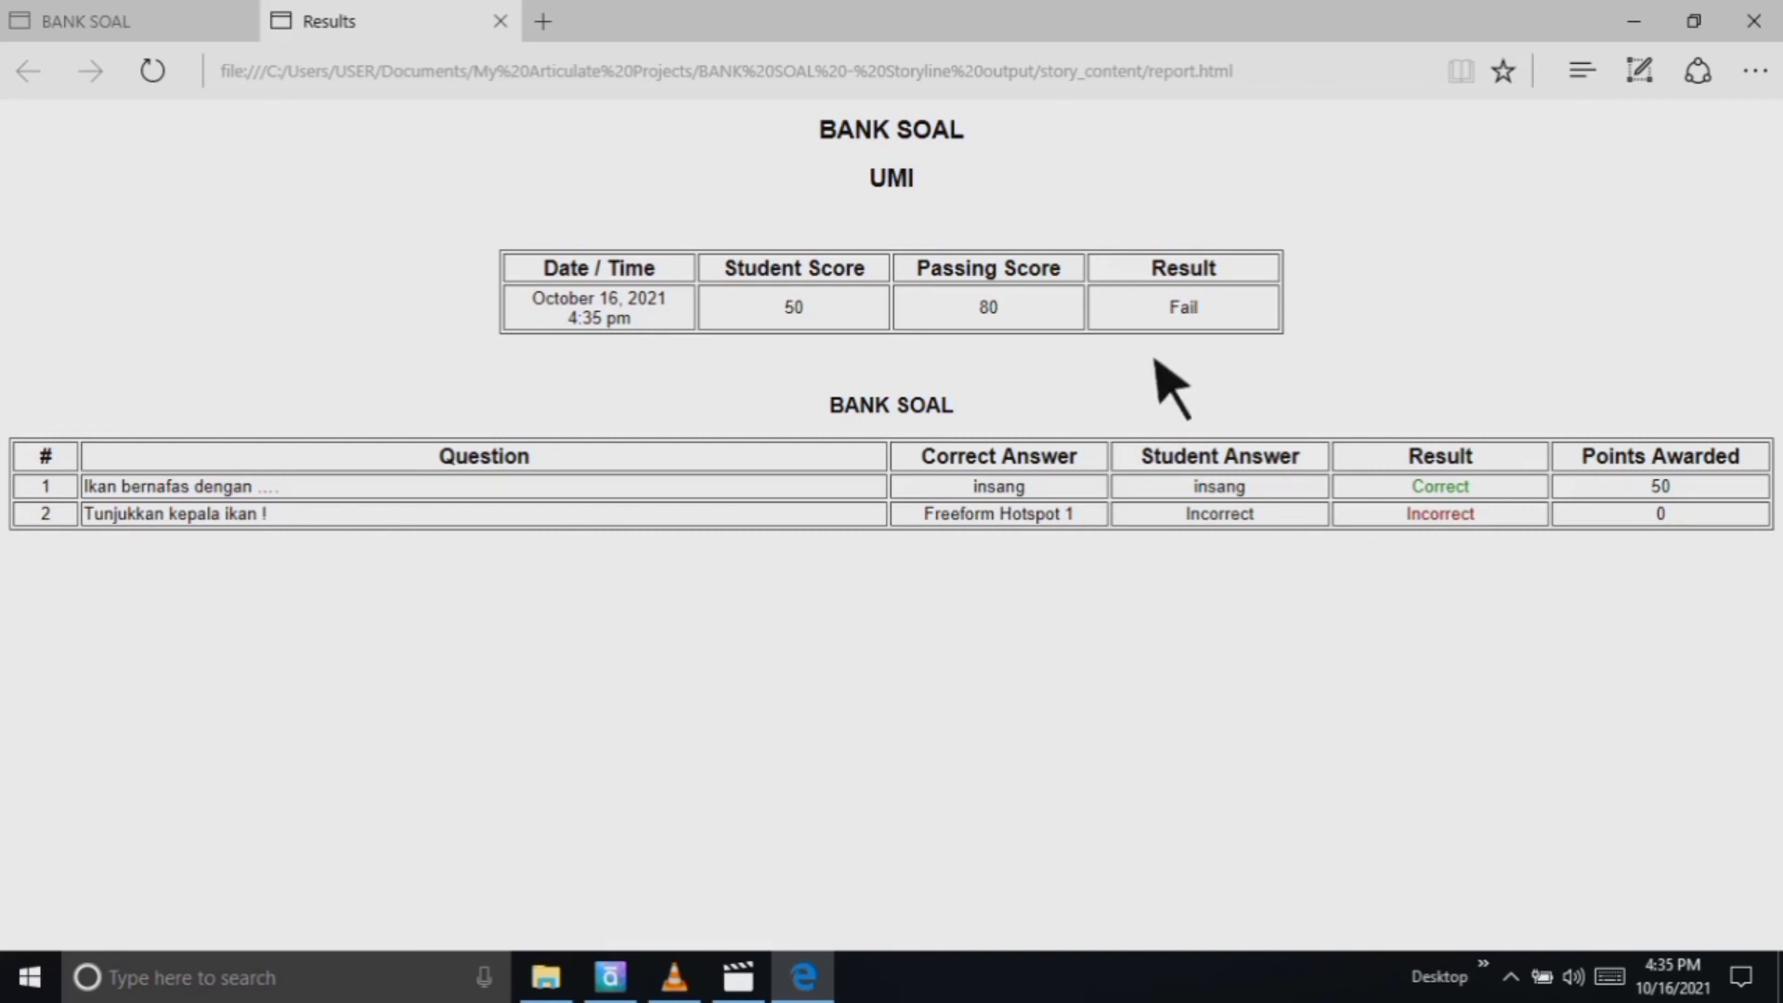
Preview the results report for printing, choose the EPSON L310 Series (Copy 1) printer, and close the print dialog without printing
right_click(1476, 198)
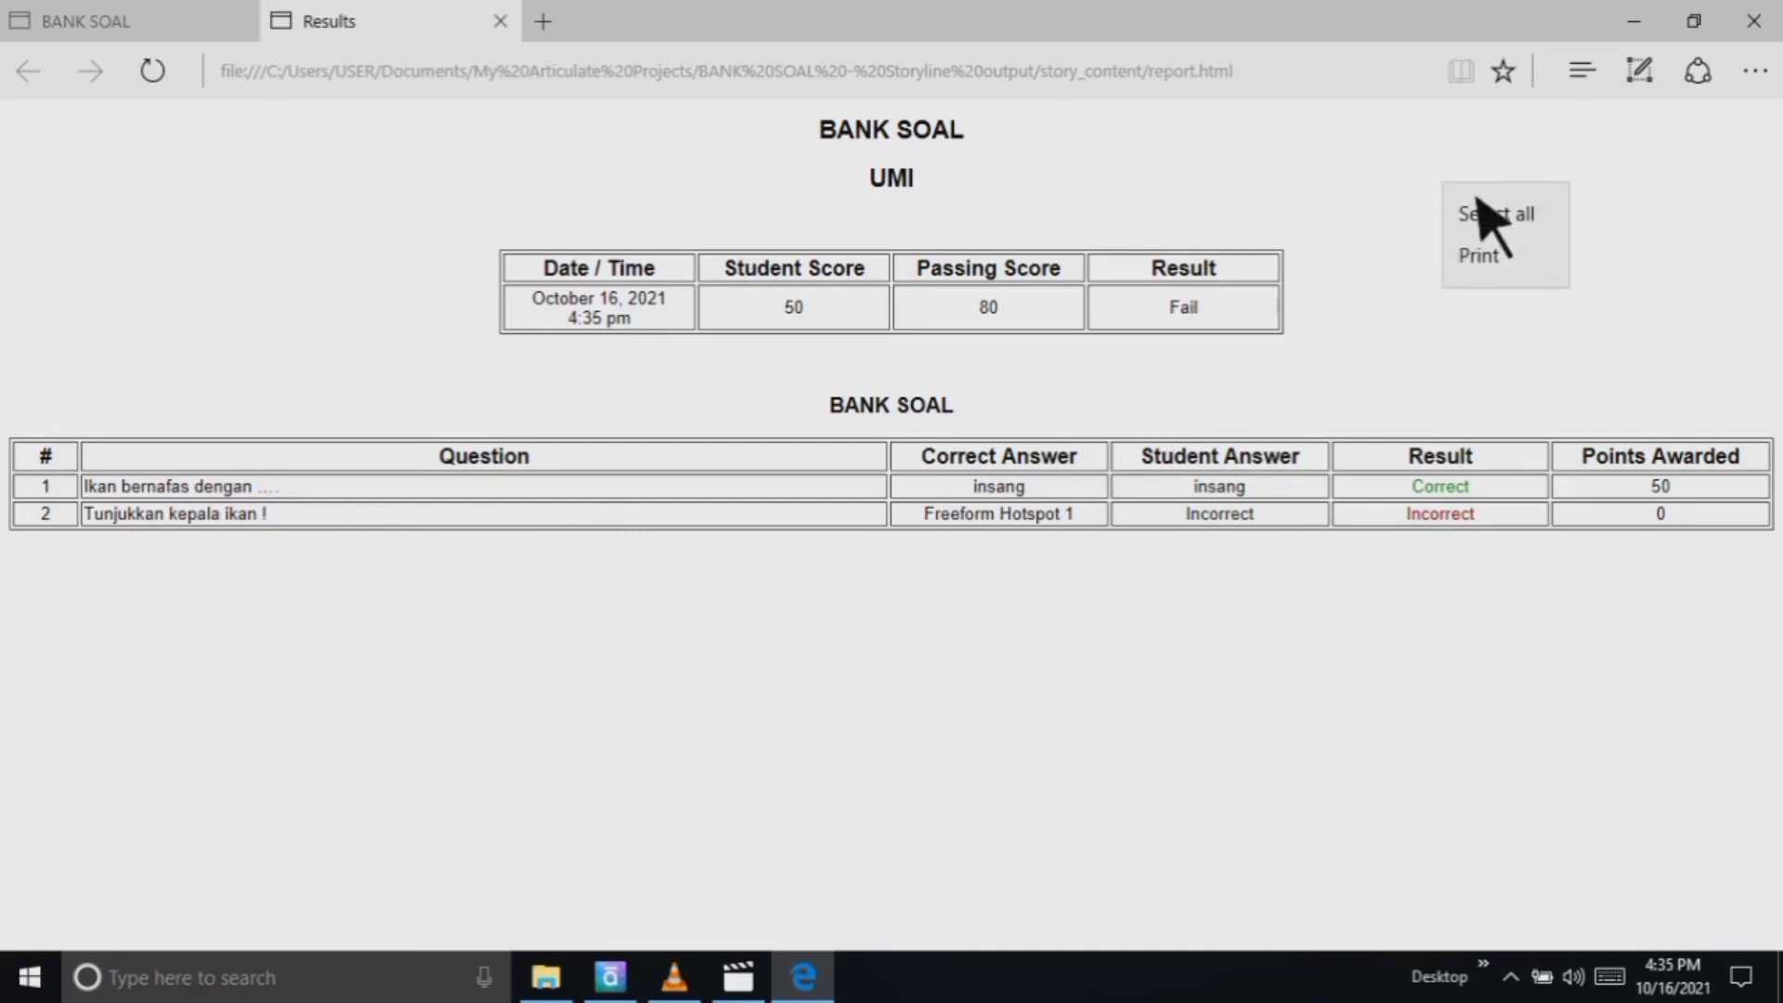
left_click(329, 226)
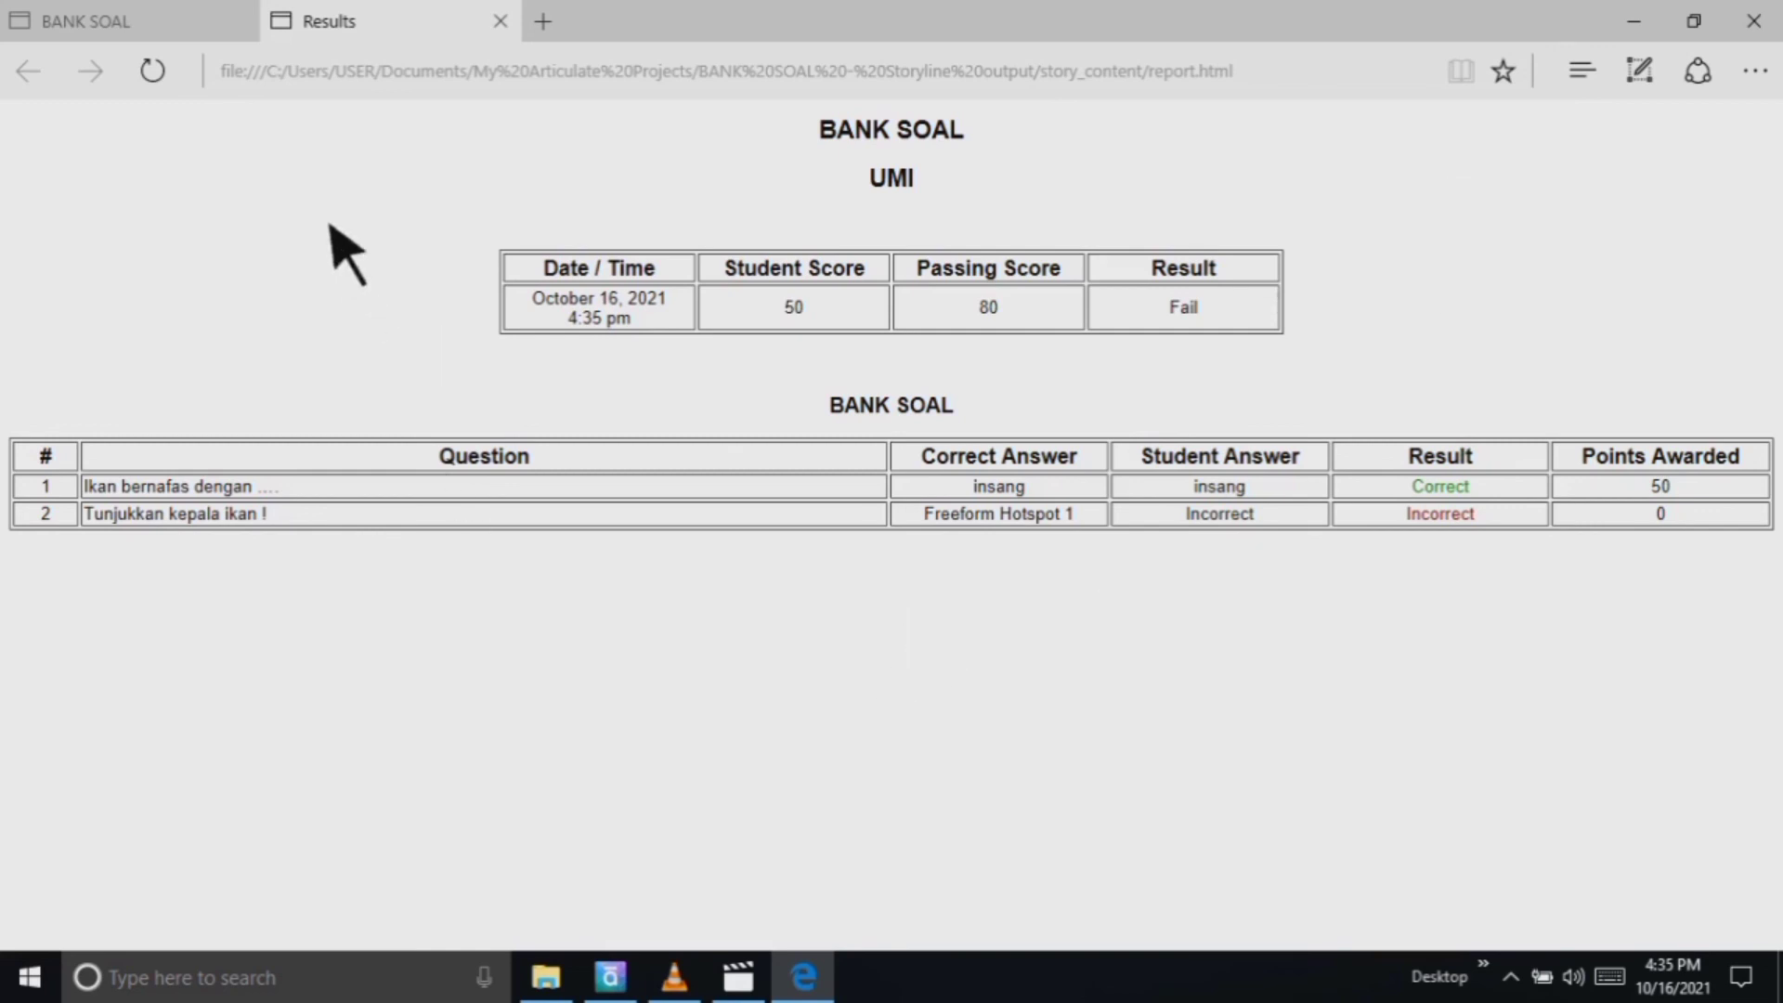
right_click(1354, 193)
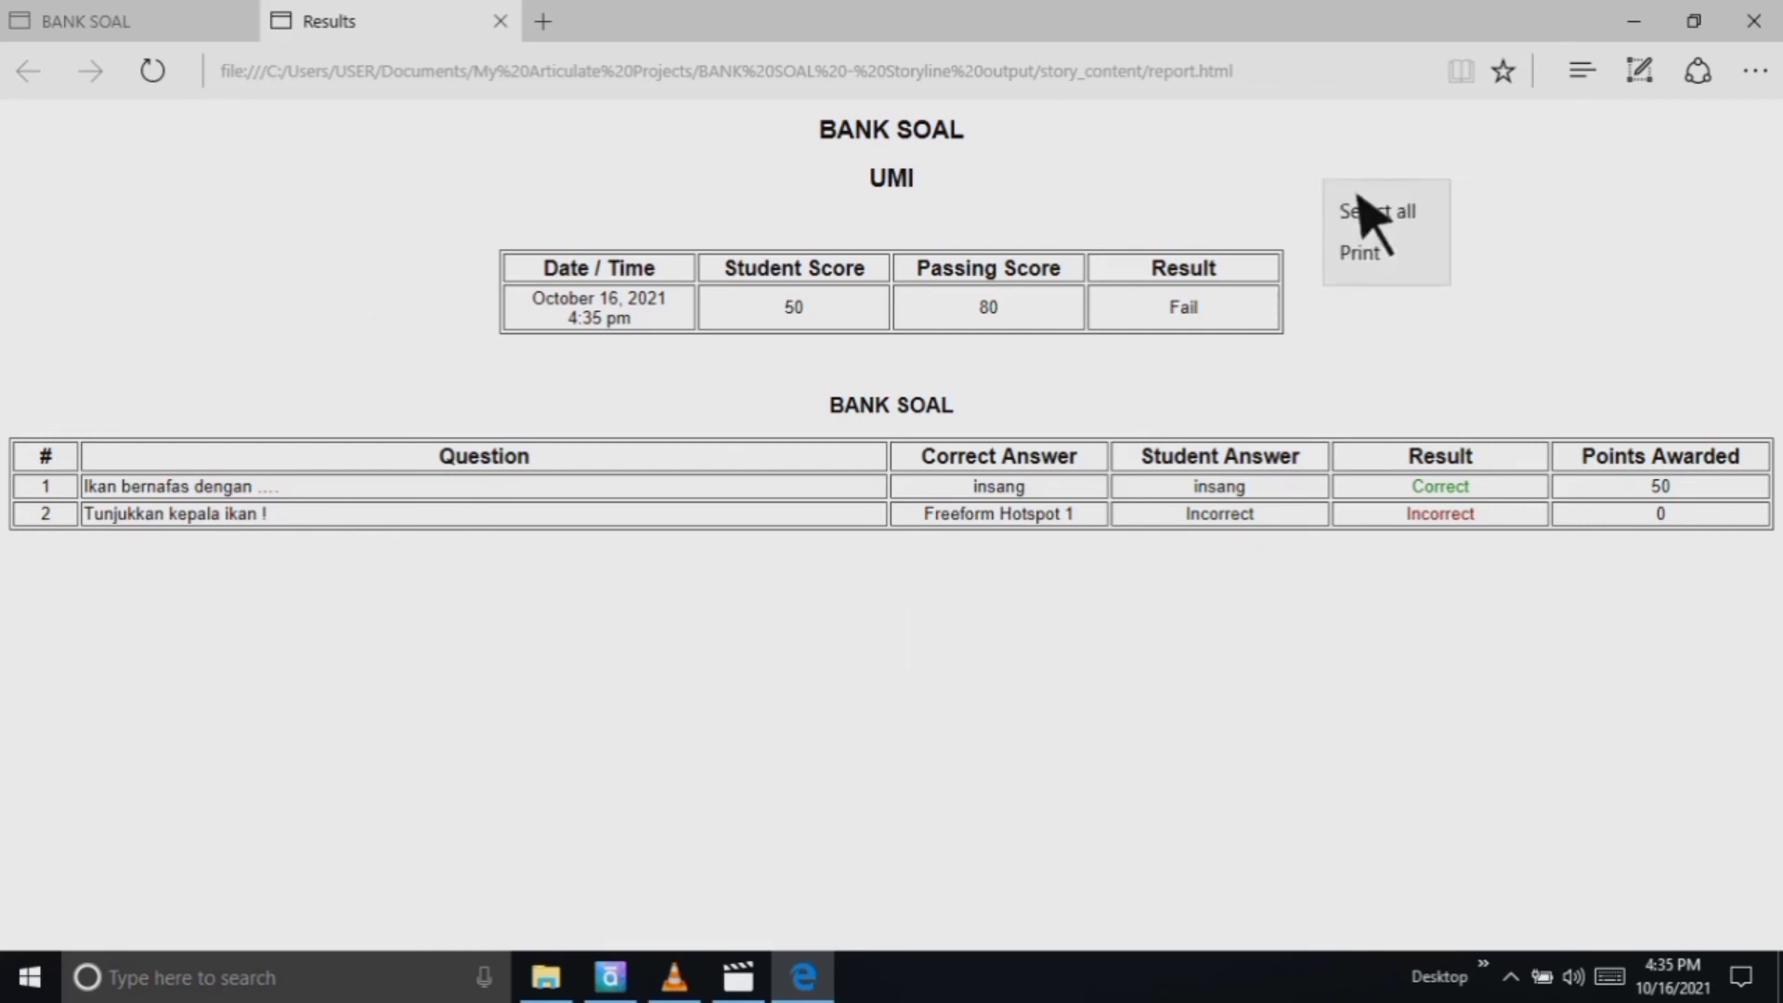
left_click(1405, 280)
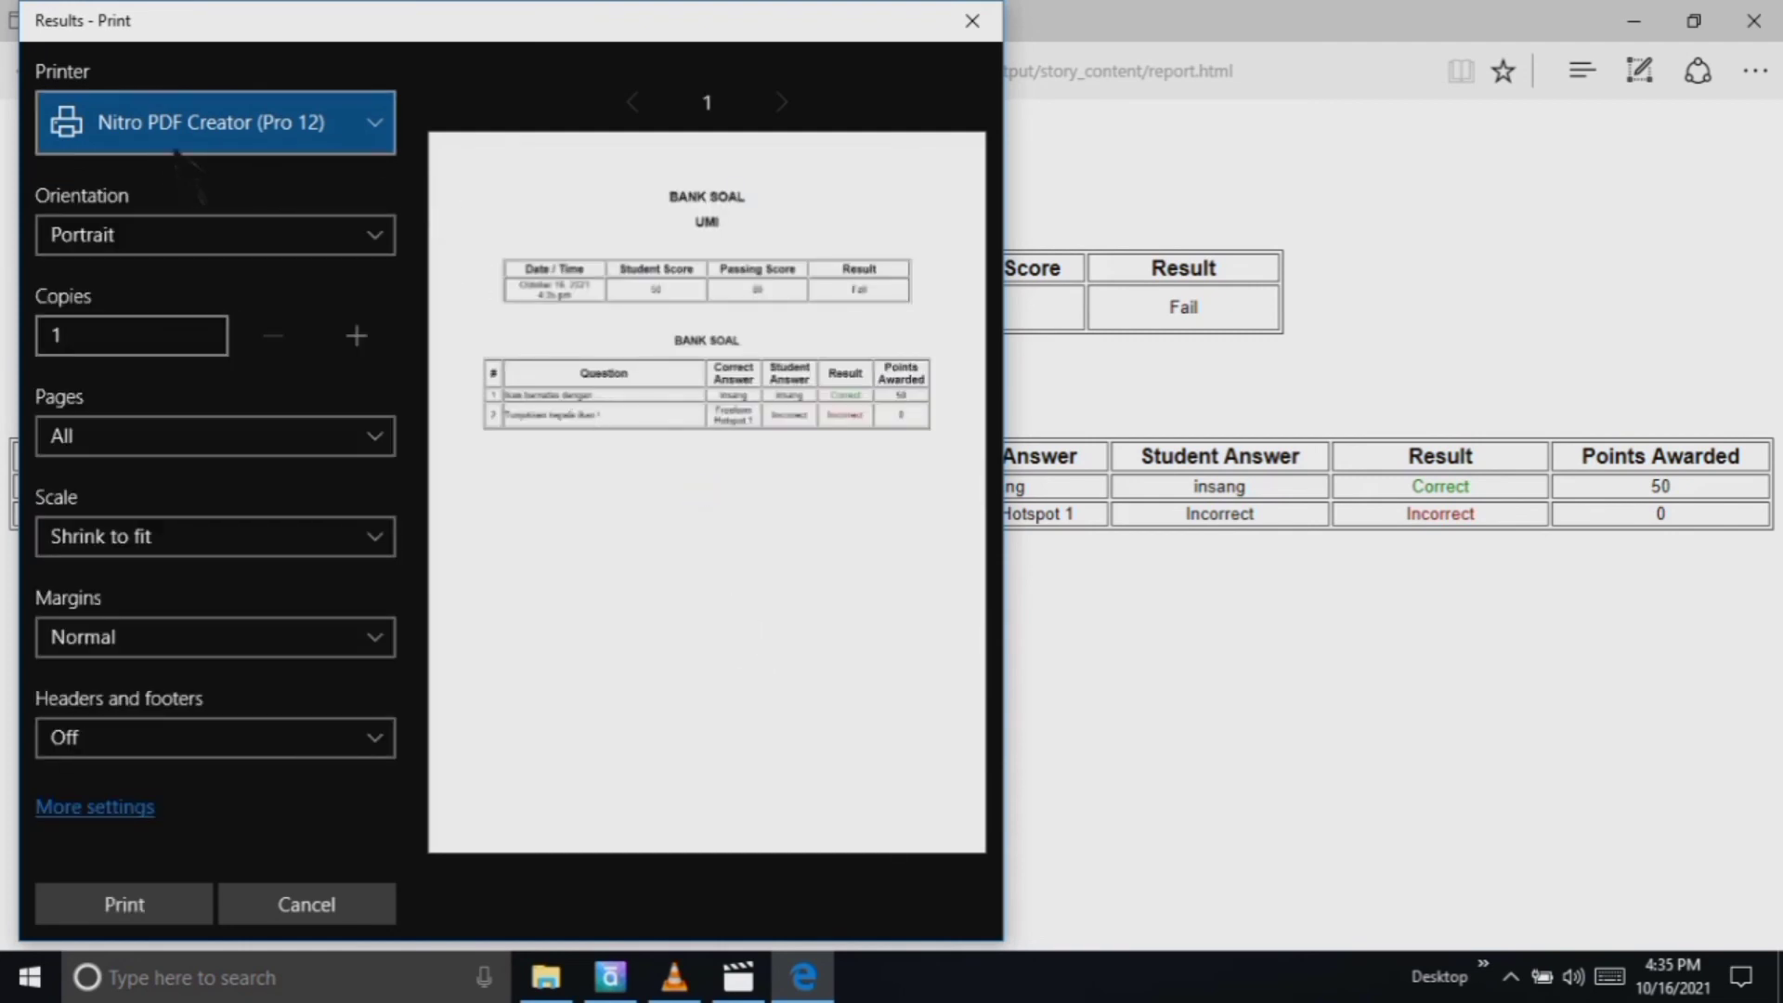
left_click(388, 139)
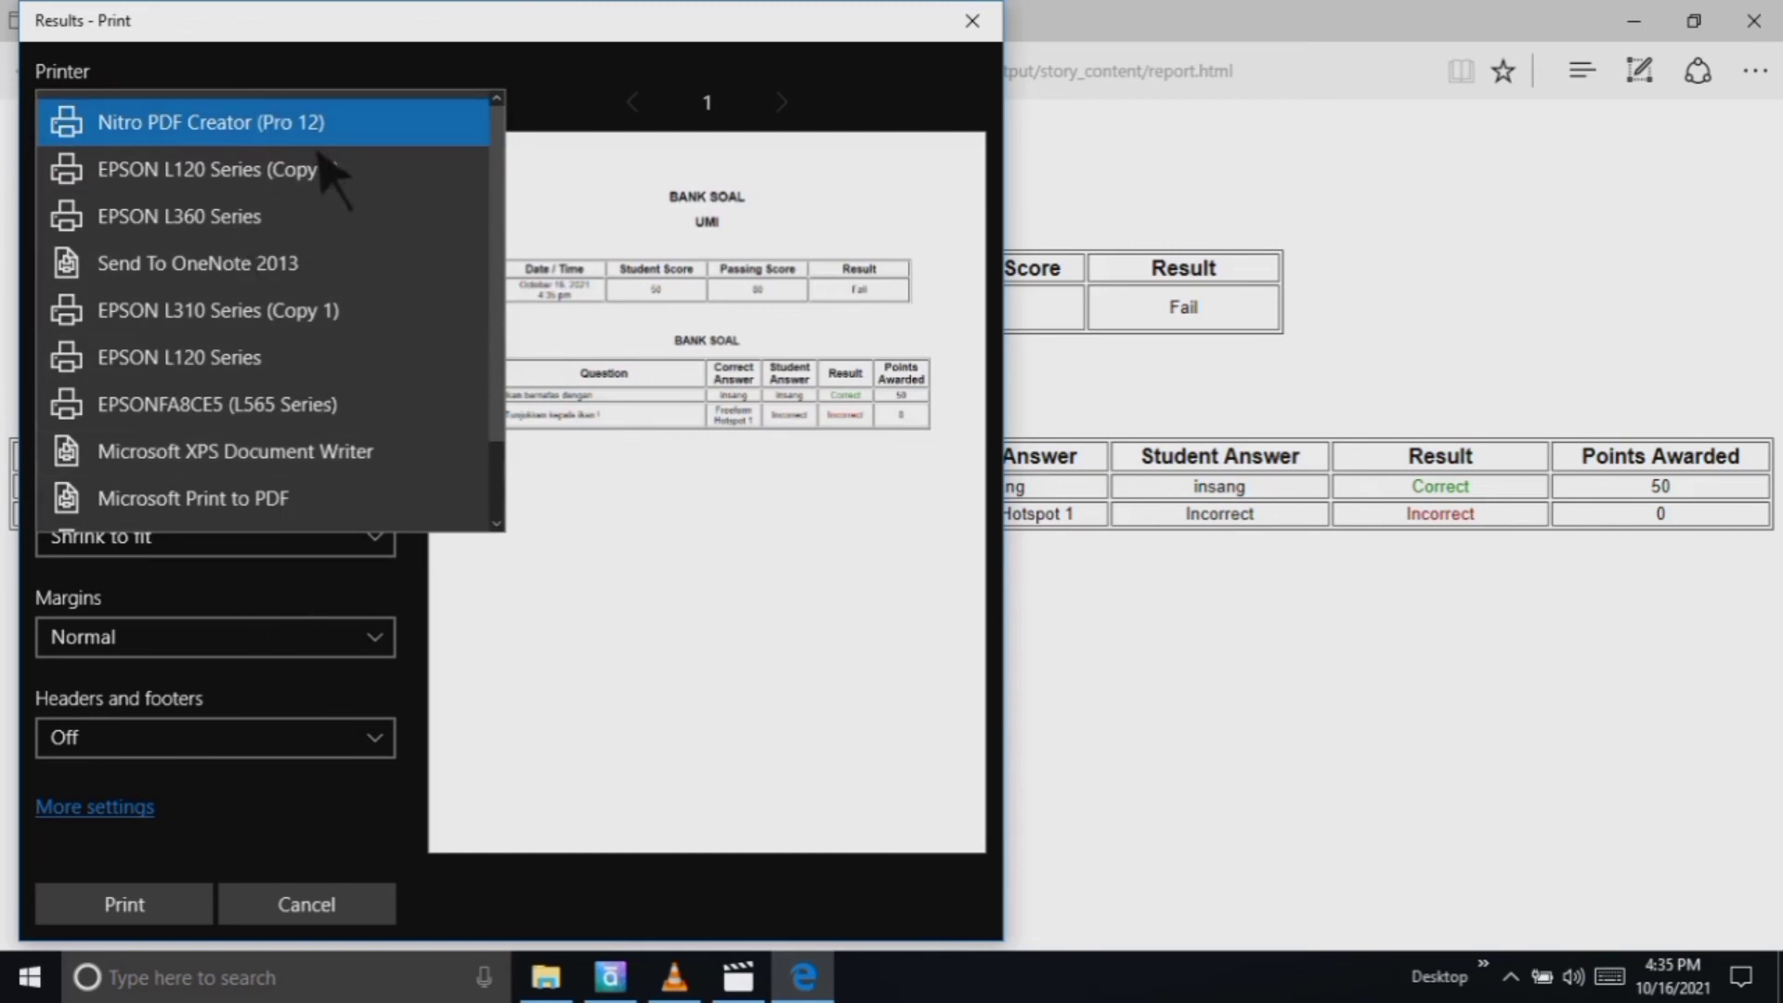
left_click(655, 94)
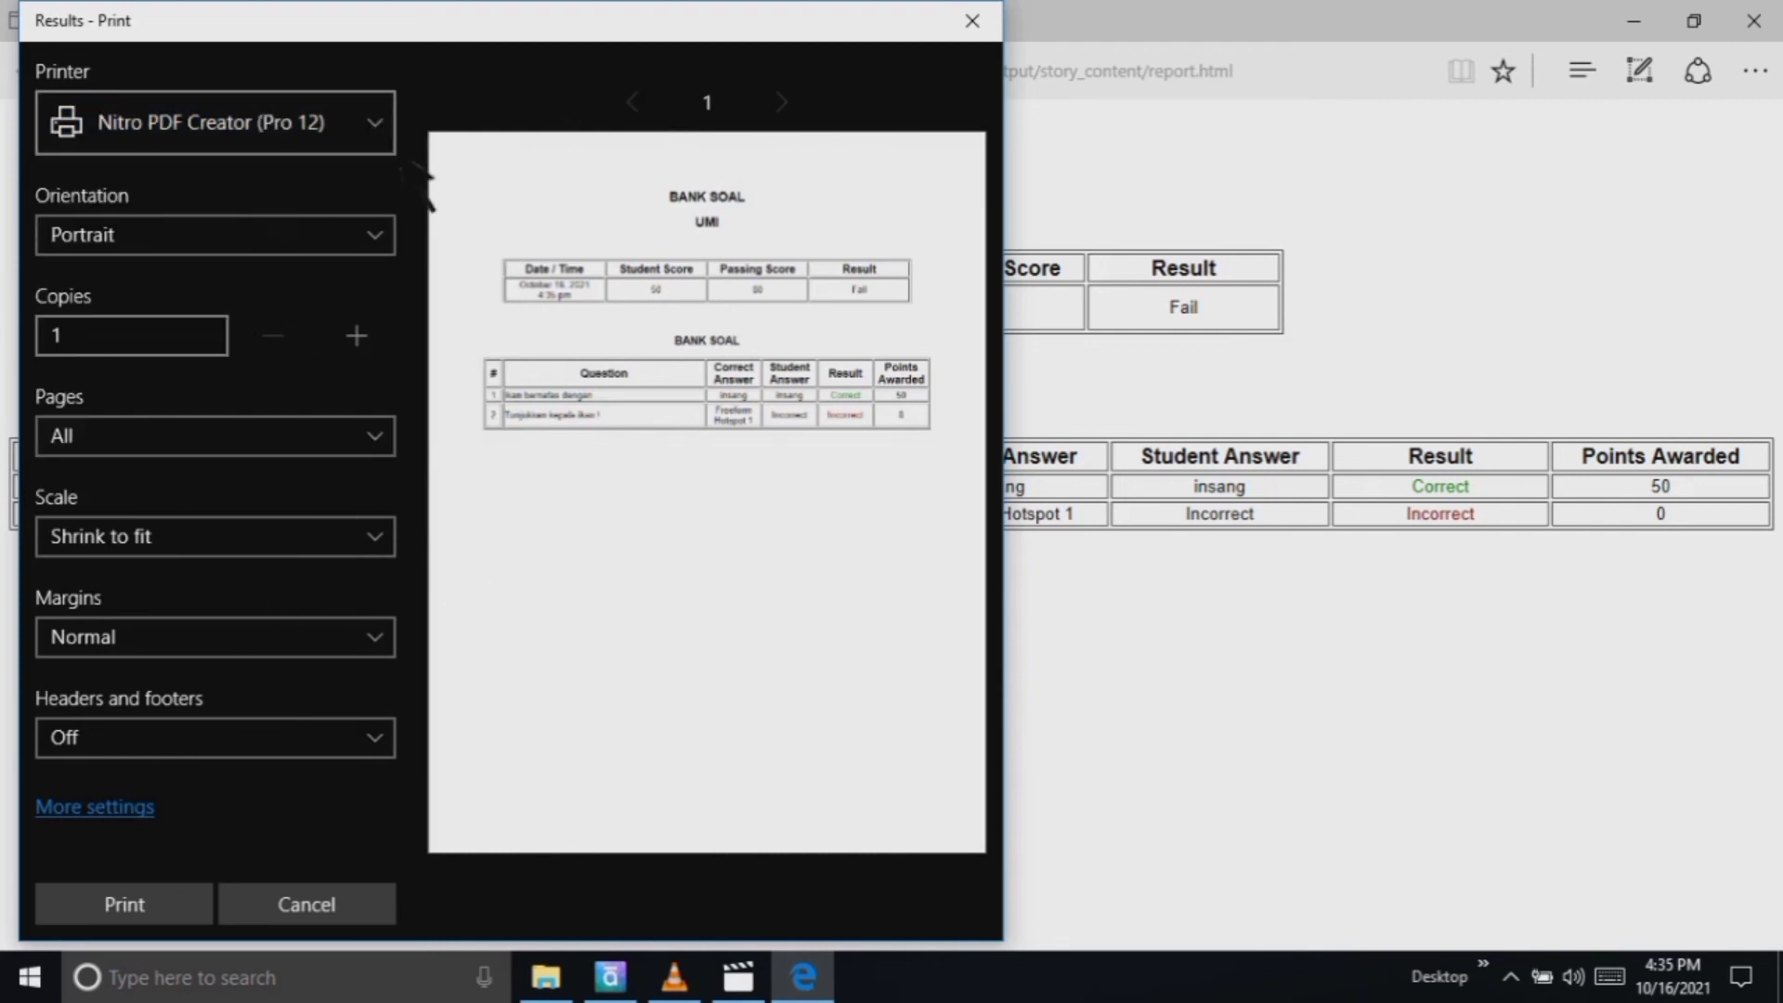
left_click(385, 141)
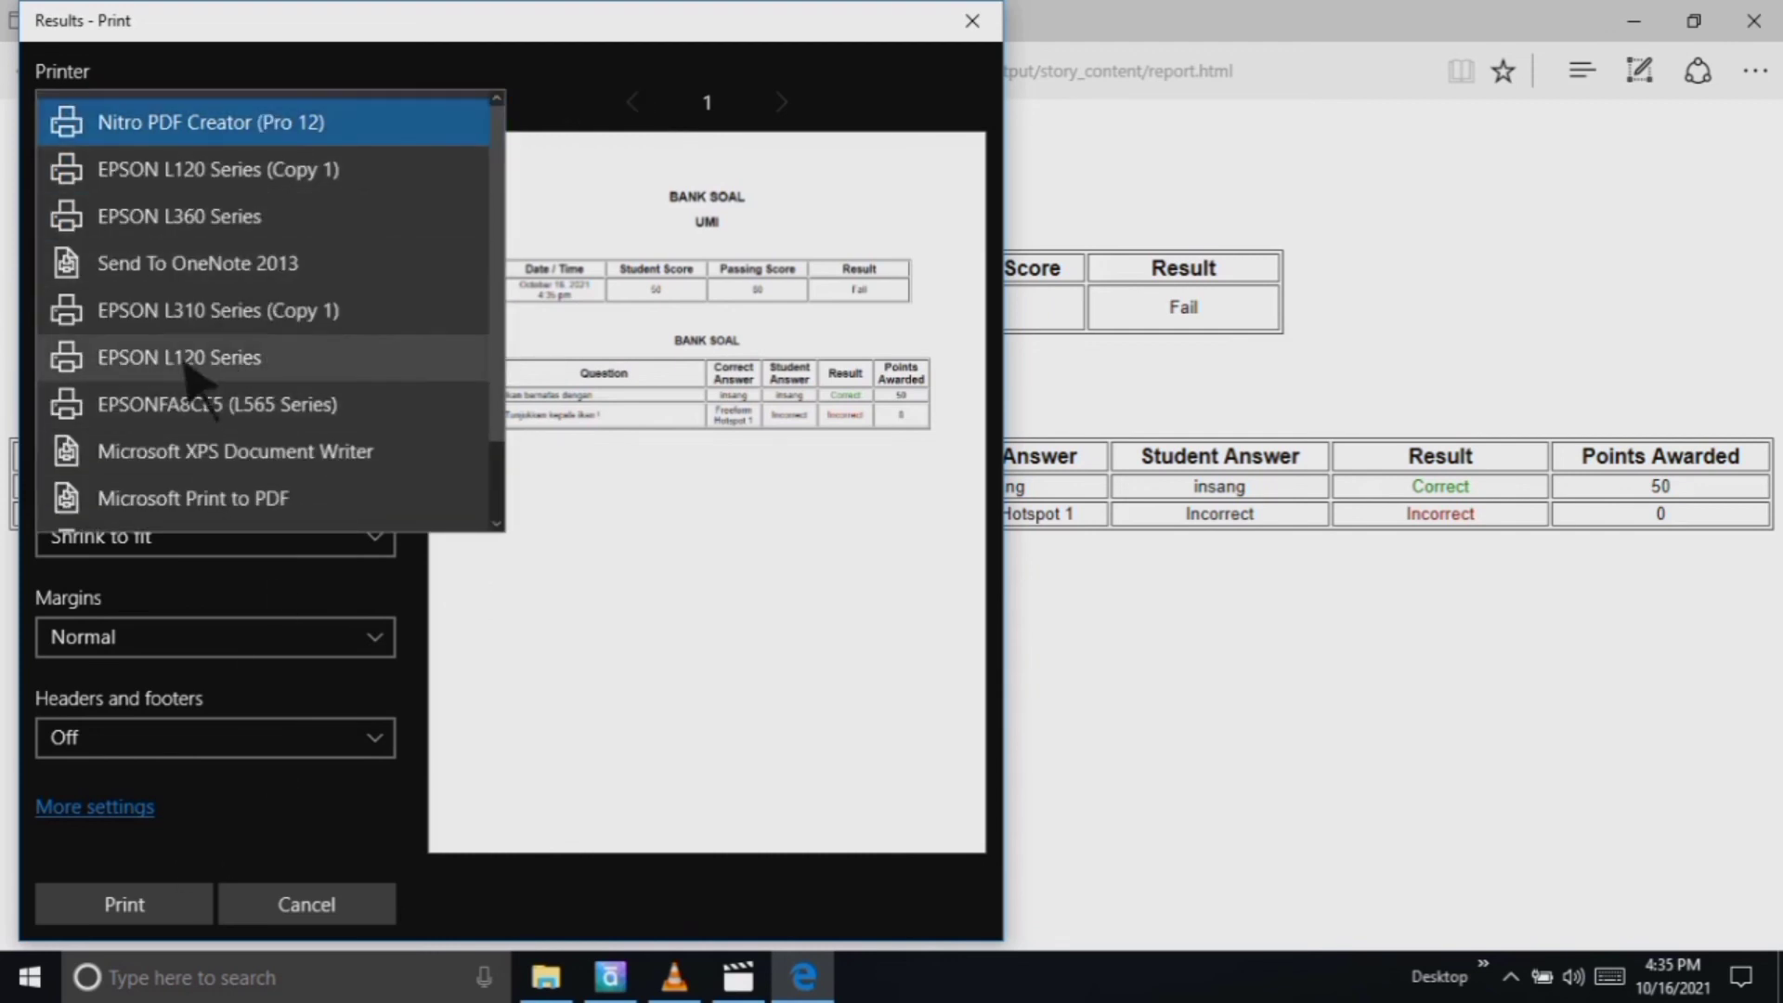
left_click(282, 325)
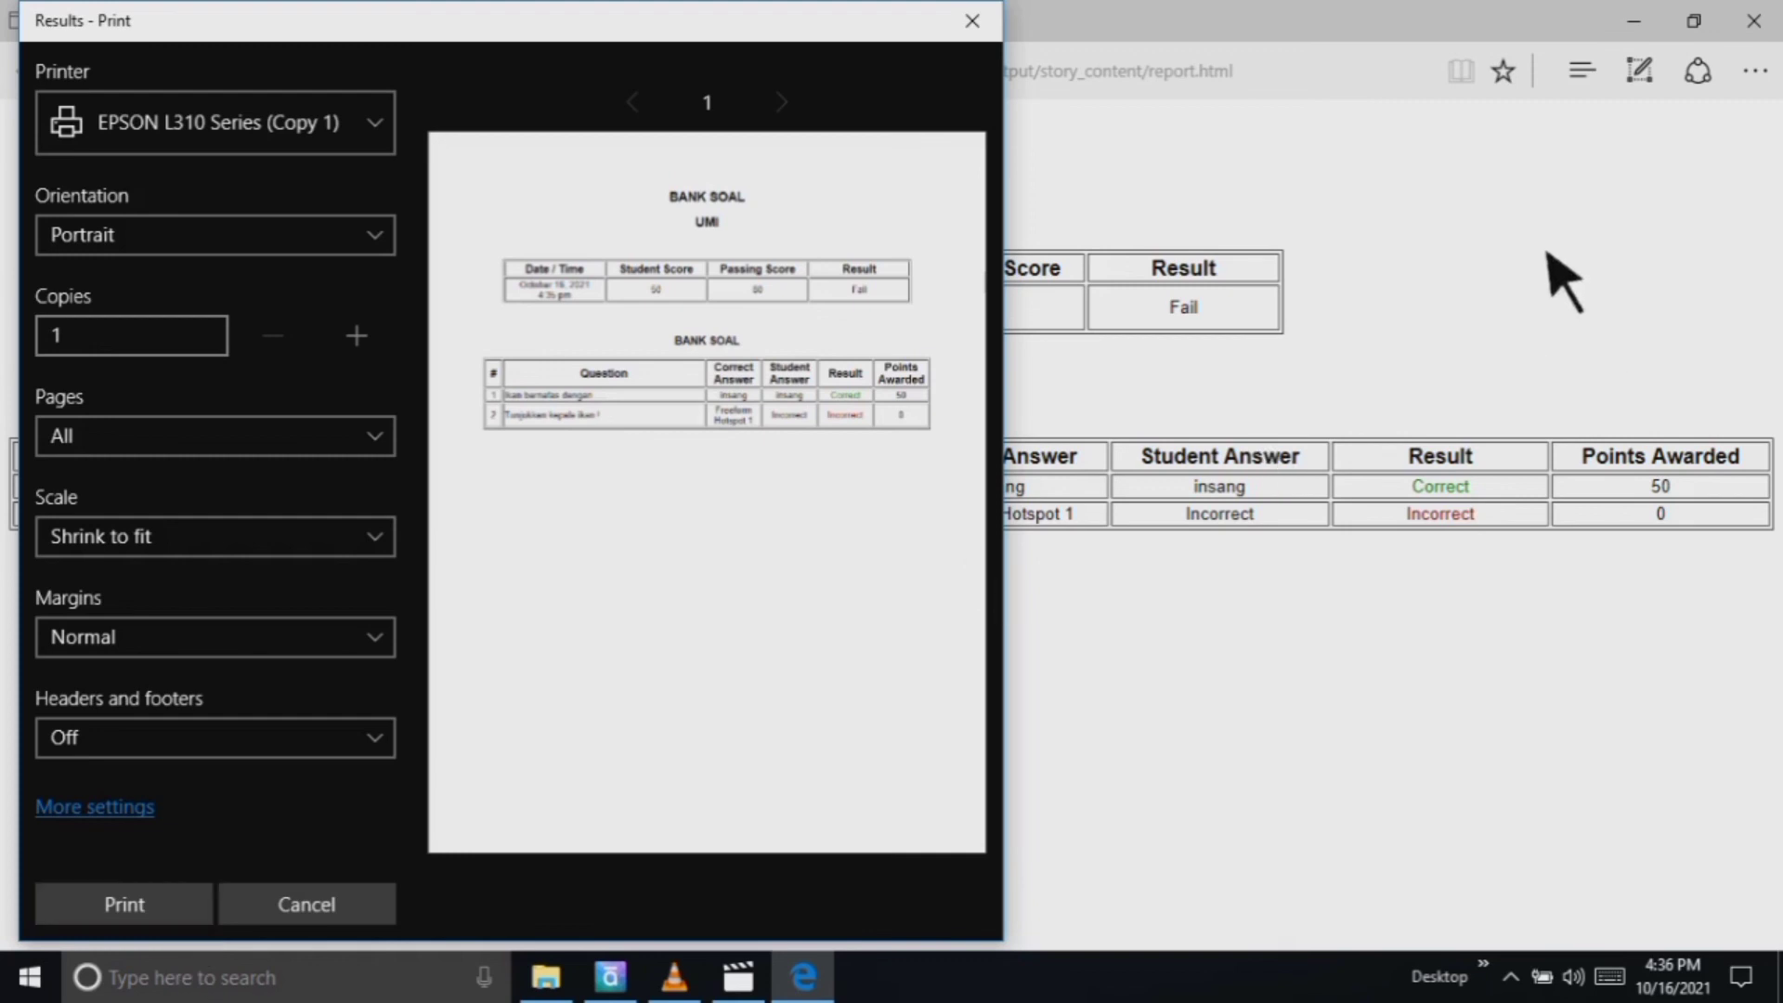
left_click(993, 27)
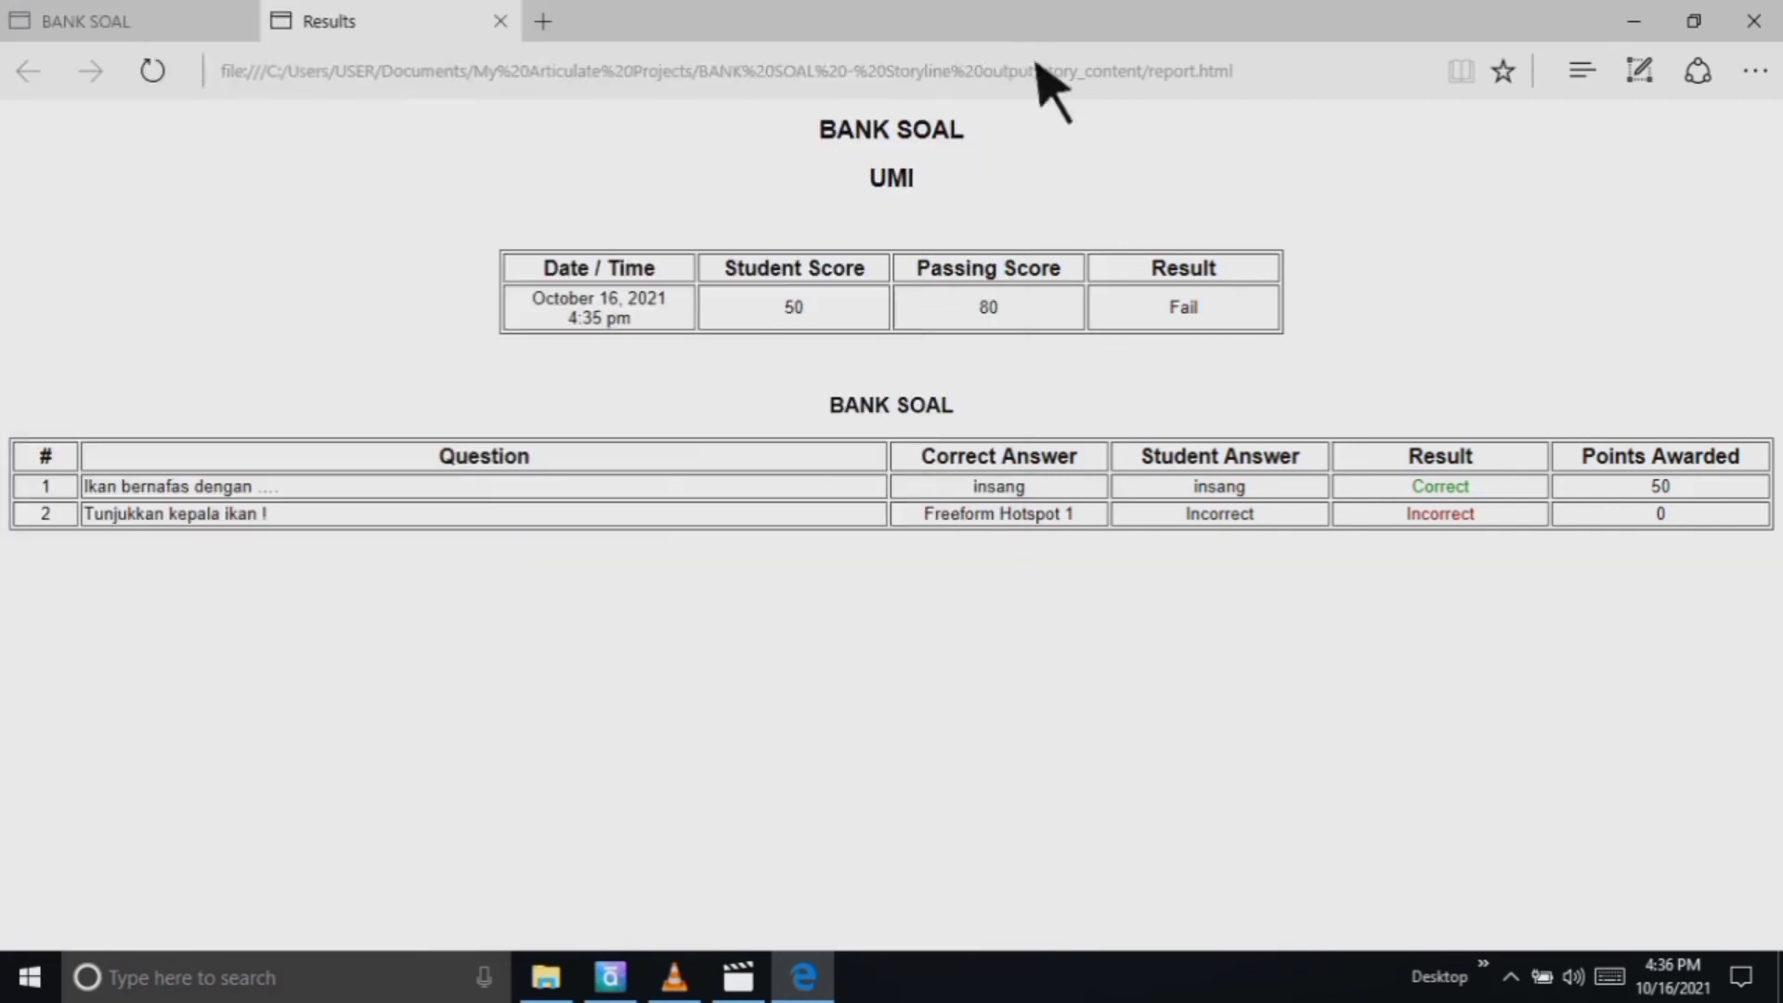